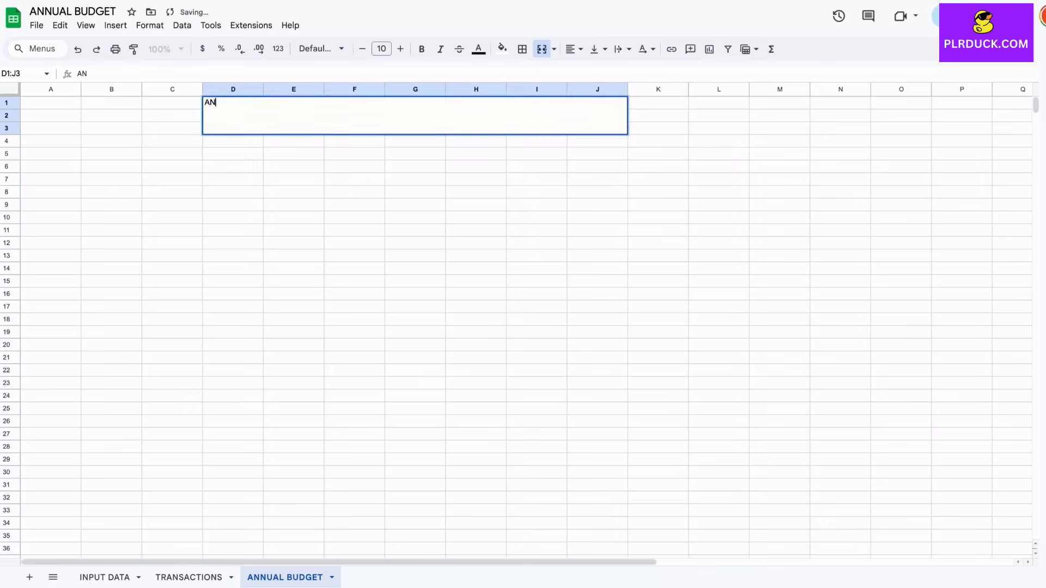
# - Enter the title ANNUAL BUDGET TRACKER in the merged cell D1:J3 and set its font size to 22
pyautogui.write('NUAL BUDGET')
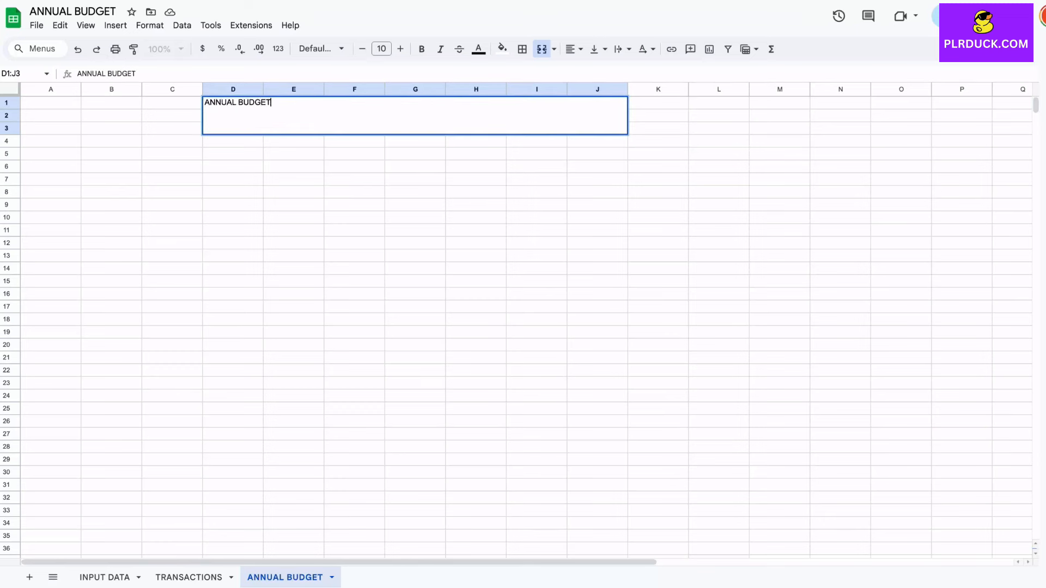
pyautogui.write(' TRACKER')
pyautogui.click(401, 49)
pyautogui.click(400, 49)
pyautogui.click(400, 49)
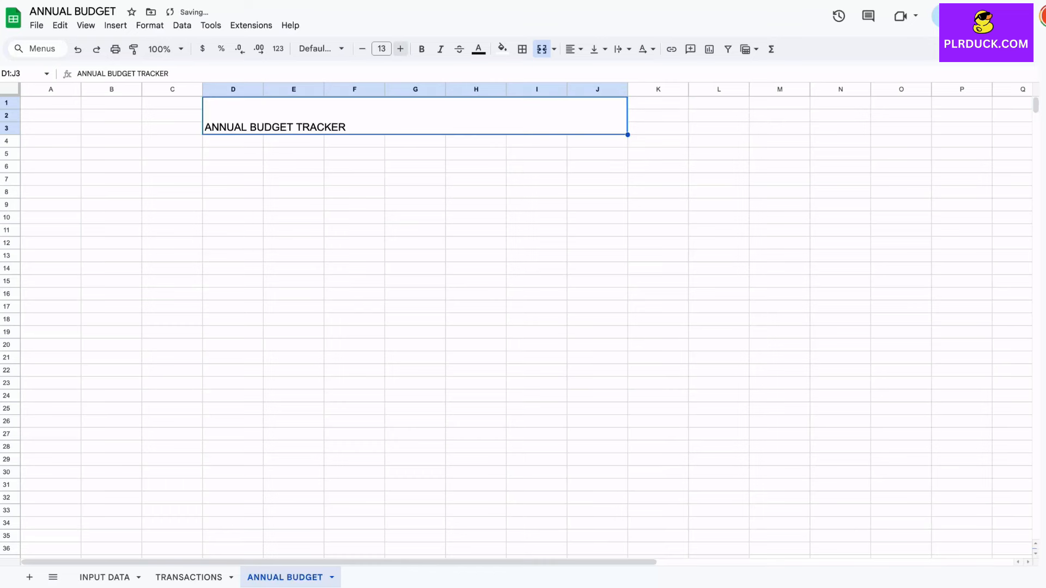
pyautogui.click(400, 49)
pyautogui.click(400, 49)
pyautogui.click(400, 49)
pyautogui.click(400, 49)
pyautogui.click(400, 49)
pyautogui.click(400, 49)
pyautogui.click(400, 49)
pyautogui.click(400, 49)
pyautogui.click(400, 49)
# - Make the sheet title bold on a light pink fill and centre it horizontally and vertically
pyautogui.click(421, 49)
pyautogui.click(502, 48)
pyautogui.click(519, 247)
pyautogui.click(574, 49)
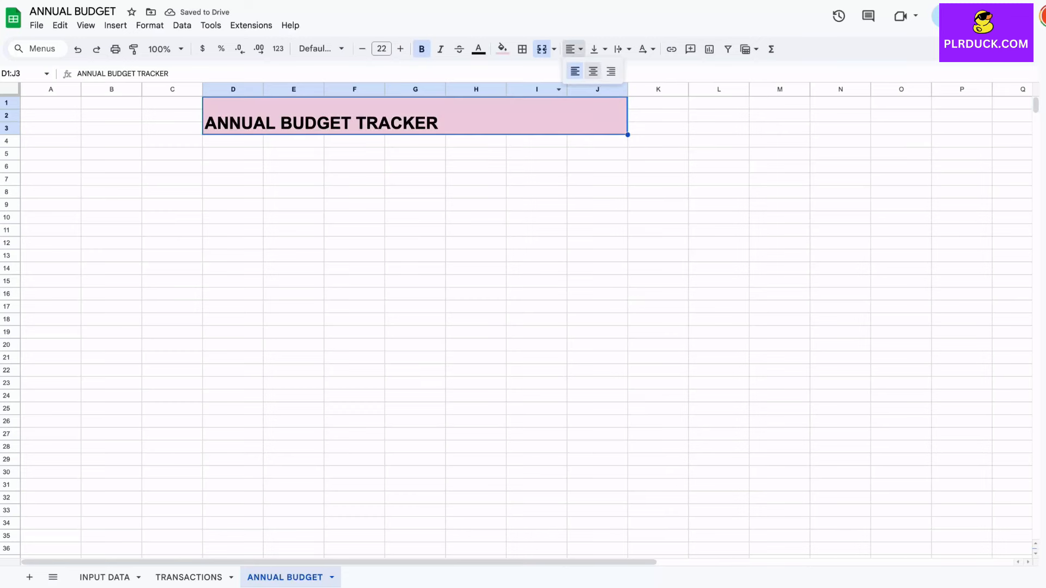
pyautogui.click(591, 73)
pyautogui.click(598, 49)
pyautogui.click(617, 73)
pyautogui.click(354, 192)
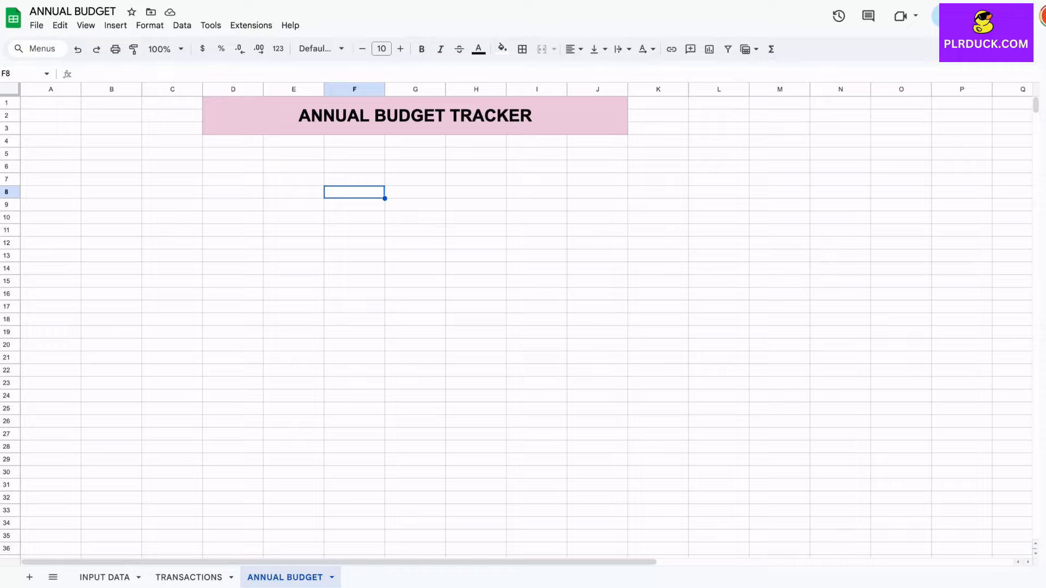
# - Merge cells B40:D40 and enter INCOME as the table heading
pyautogui.scroll(-5, 516, 327)
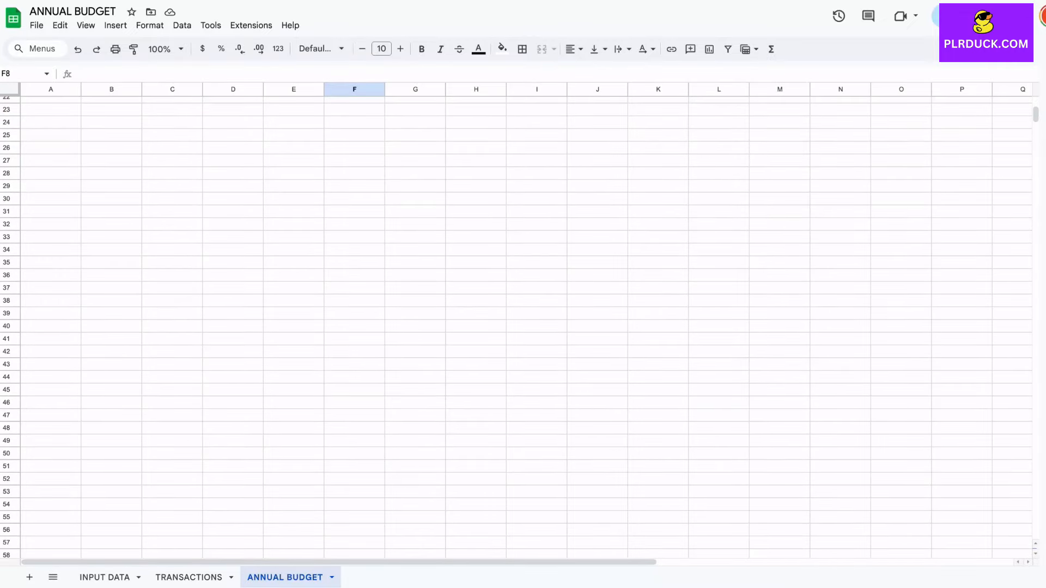
pyautogui.scroll(-1, 516, 327)
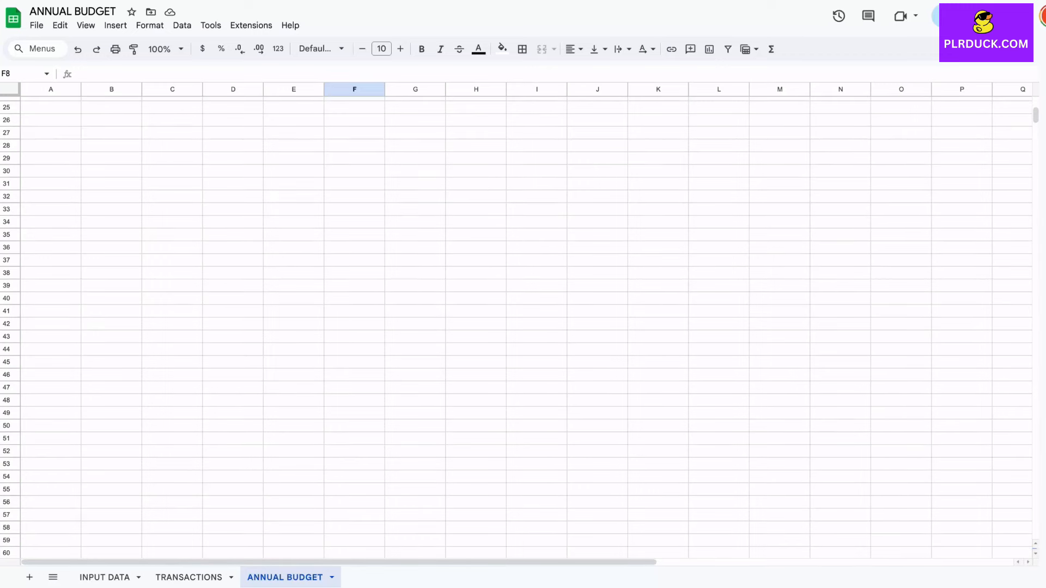
pyautogui.moveTo(111, 298); pyautogui.dragTo(233, 298)
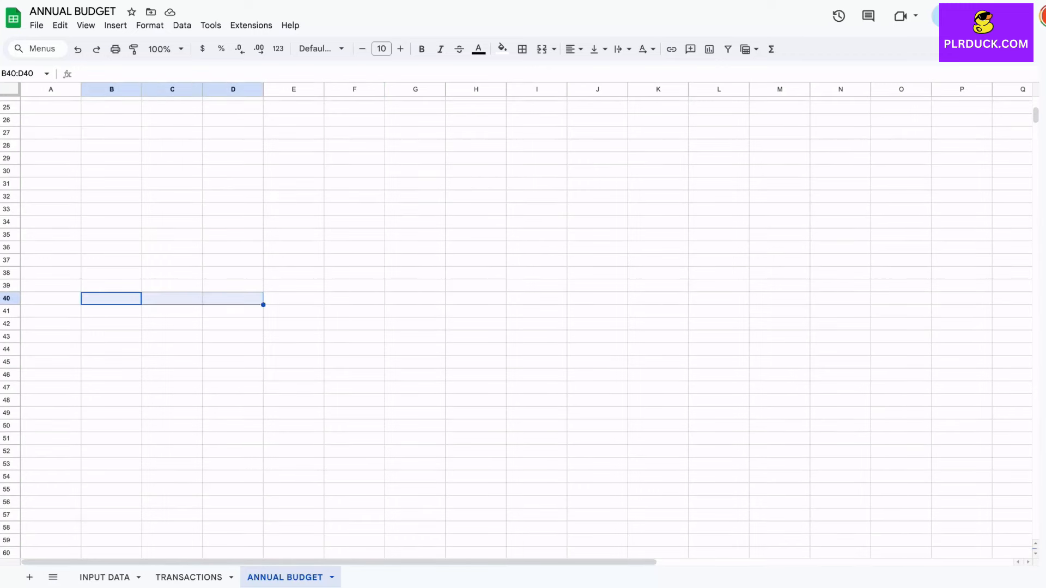
pyautogui.click(542, 49)
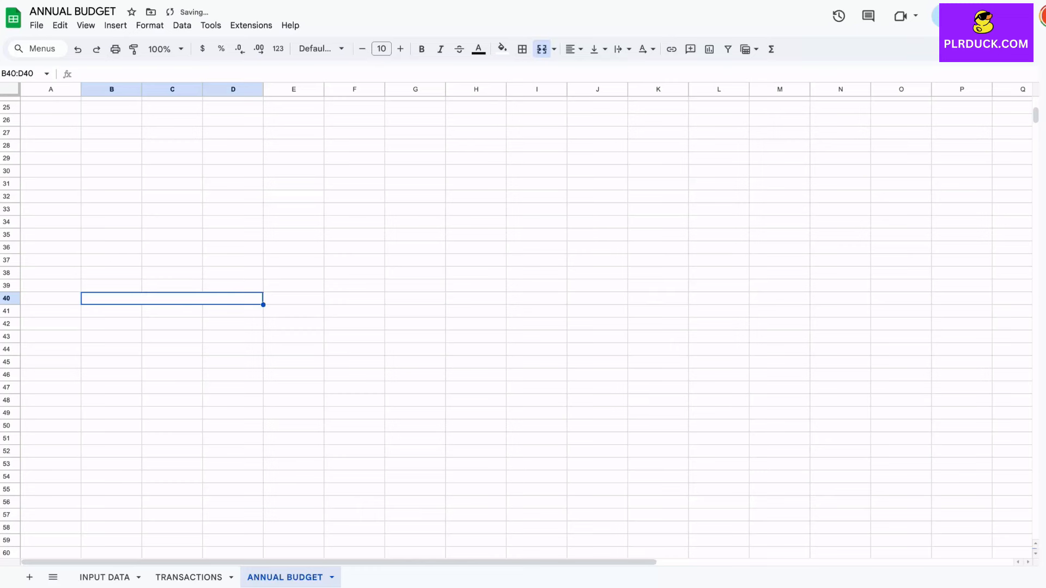
pyautogui.write('INCOME')
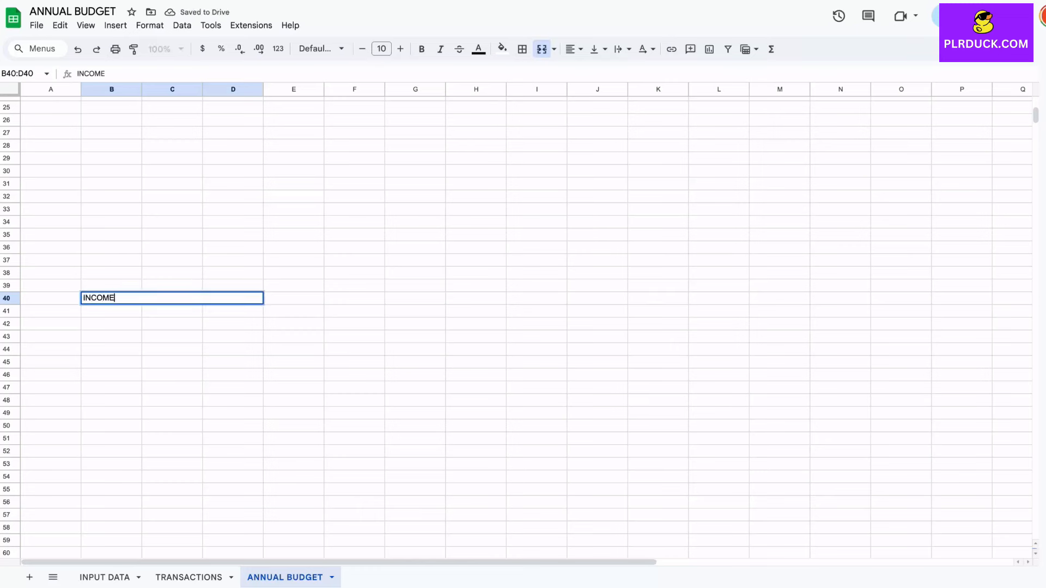
pyautogui.press('Return')
# - Enter the column headers PLANNED in C41 and ACTUAL in D41
pyautogui.press('Right')
pyautogui.write('PLANNED')
pyautogui.press('Tab')
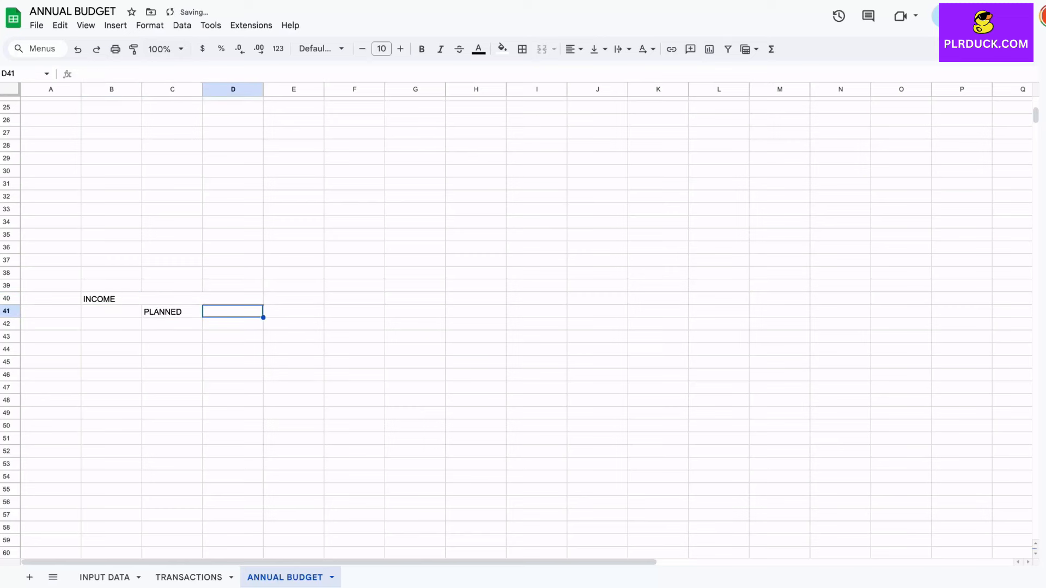
pyautogui.write('ACTUAL')
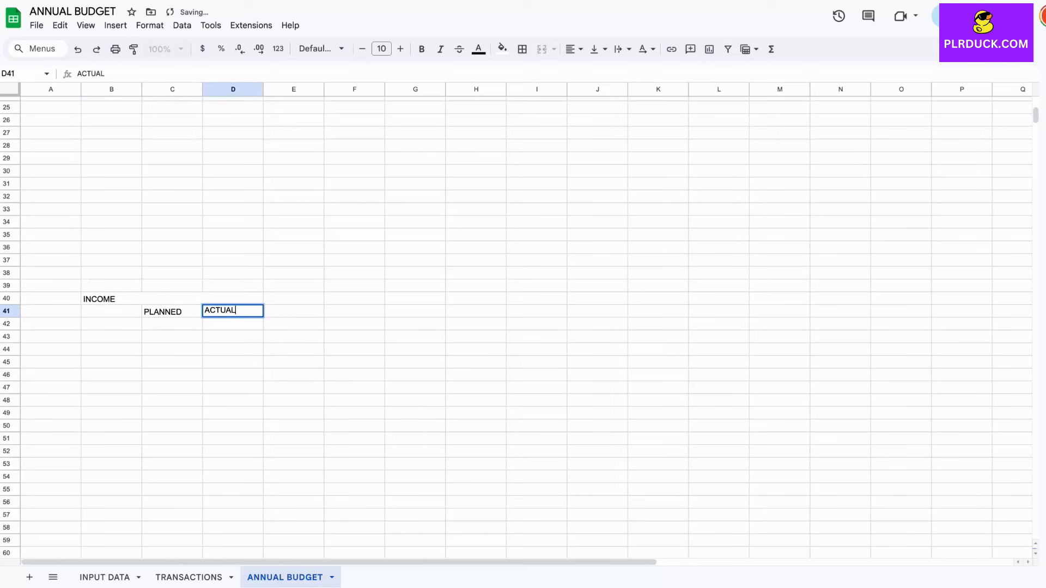
pyautogui.press('Return')
# - Format the income table headers in B40:D41 with font size 11, bold and centred alignment
pyautogui.moveTo(111, 299); pyautogui.dragTo(233, 311)
pyautogui.click(400, 49)
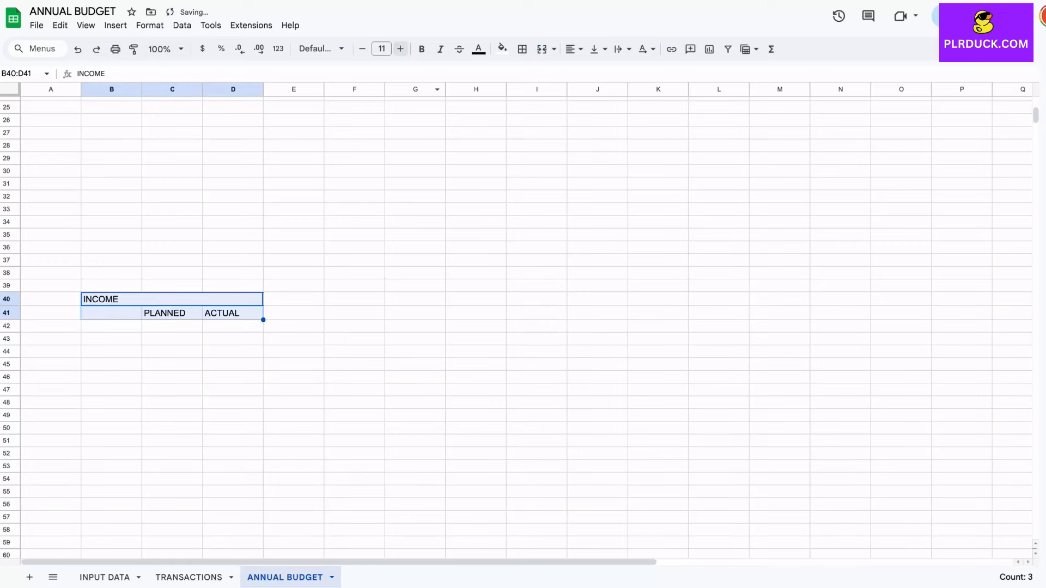
pyautogui.click(421, 49)
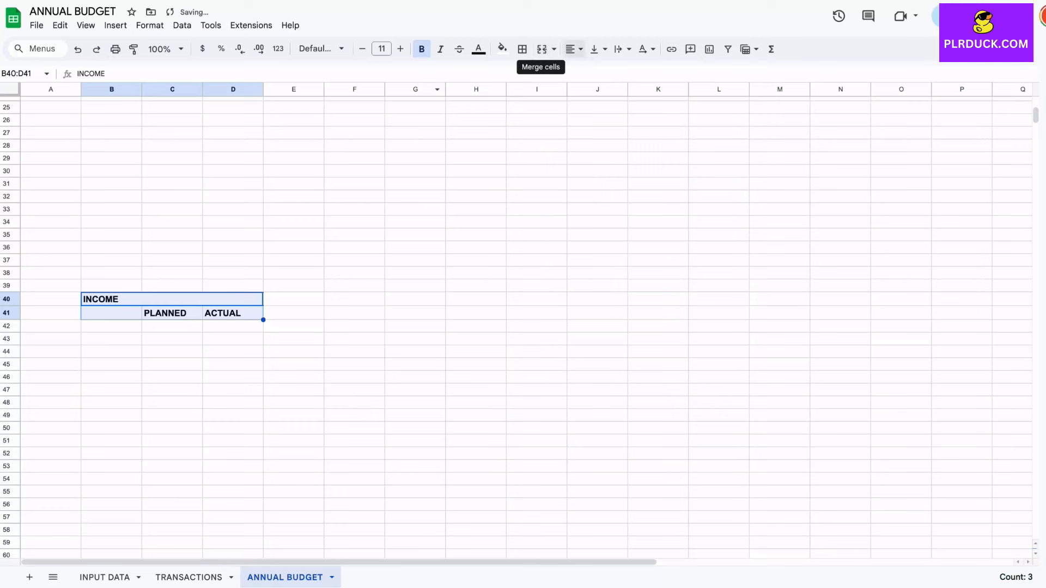
pyautogui.click(572, 49)
pyautogui.click(593, 71)
pyautogui.click(232, 352)
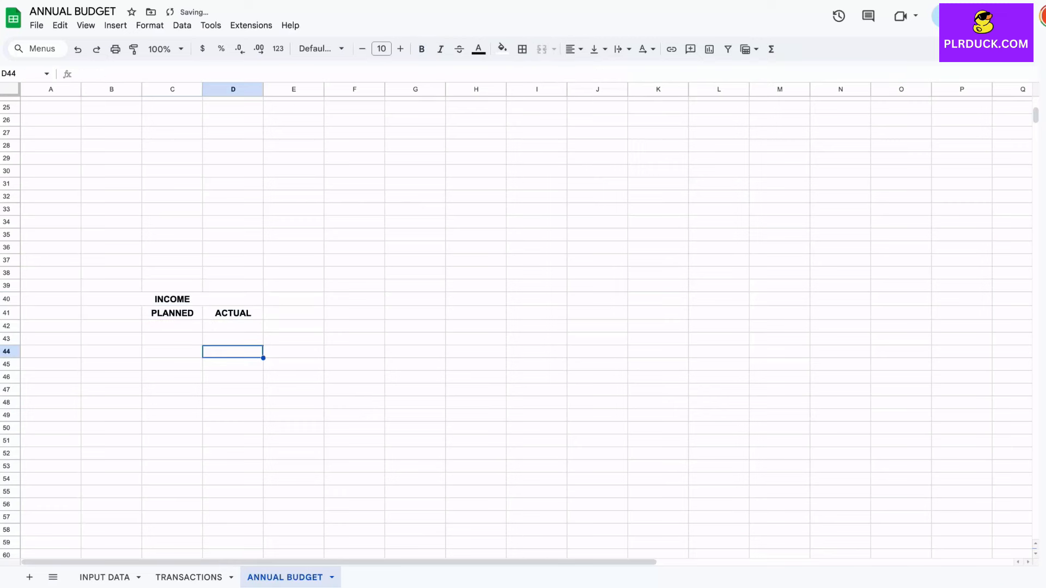
# - Fill the INCOME heading with light peach and the header row B41:D41 with light pink
pyautogui.click(172, 300)
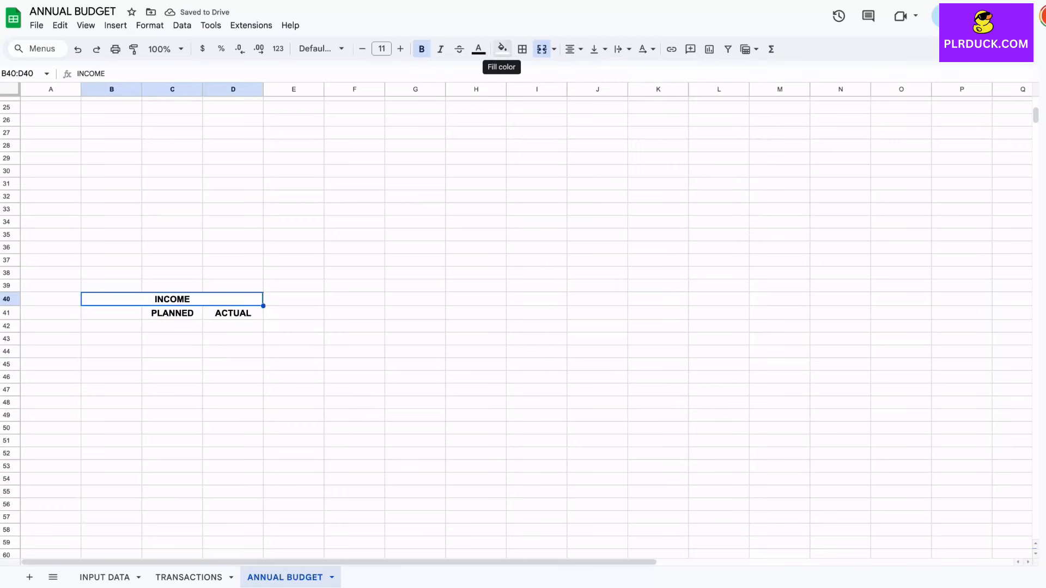
pyautogui.click(502, 49)
pyautogui.click(531, 247)
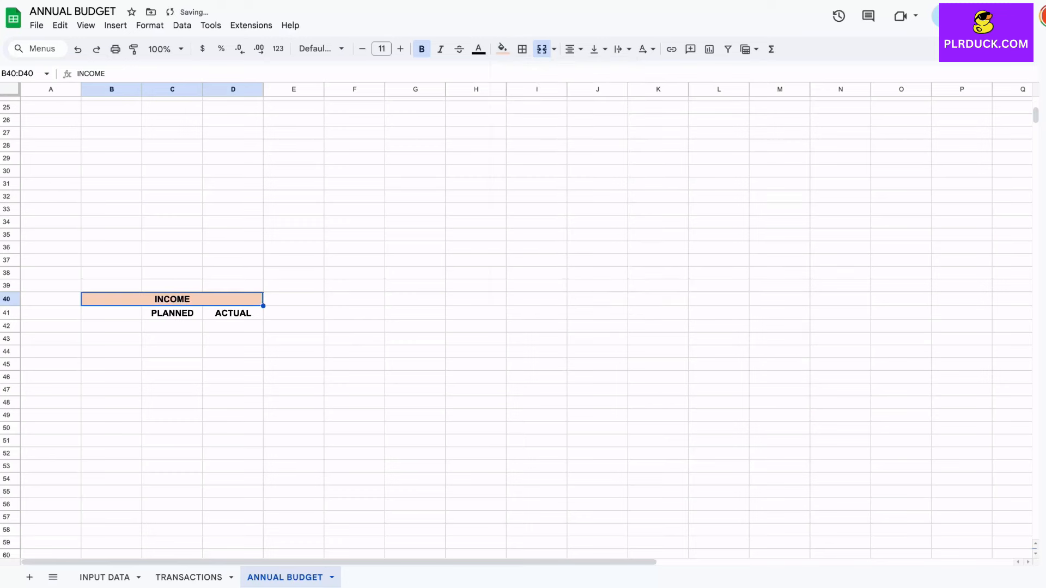
pyautogui.moveTo(111, 313); pyautogui.dragTo(232, 313)
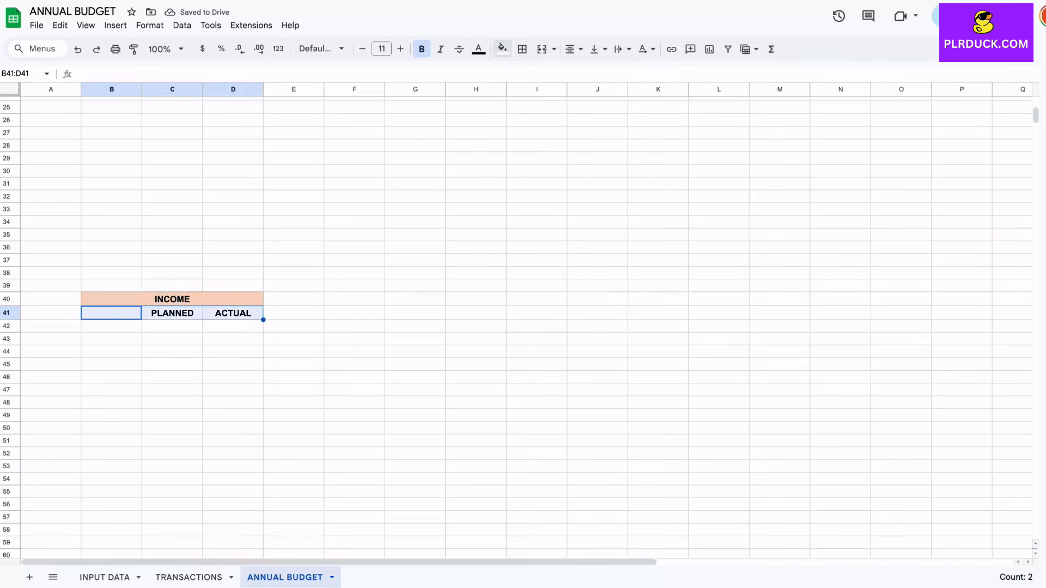
pyautogui.click(502, 49)
pyautogui.click(518, 248)
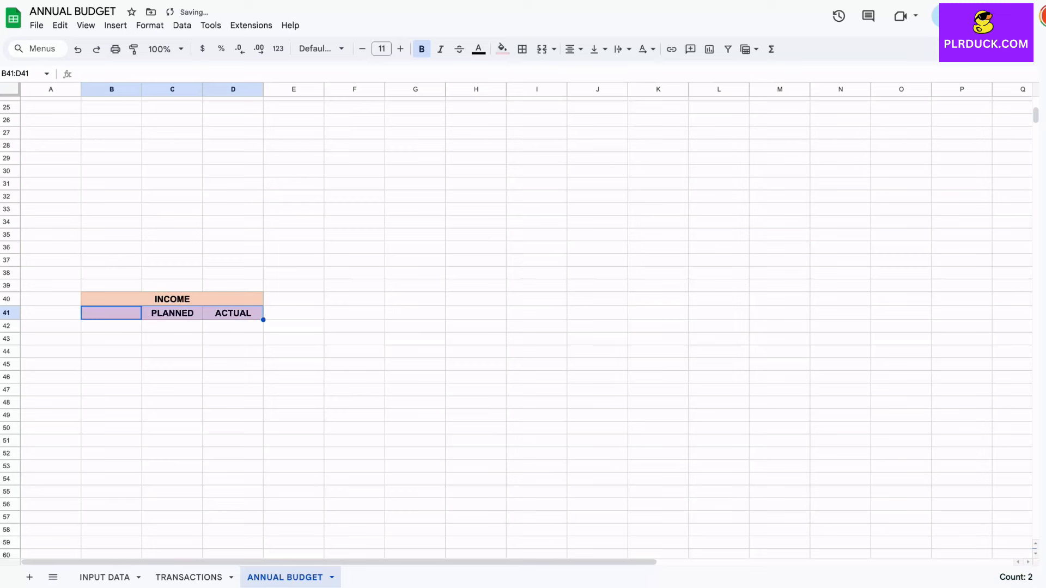
pyautogui.click(172, 402)
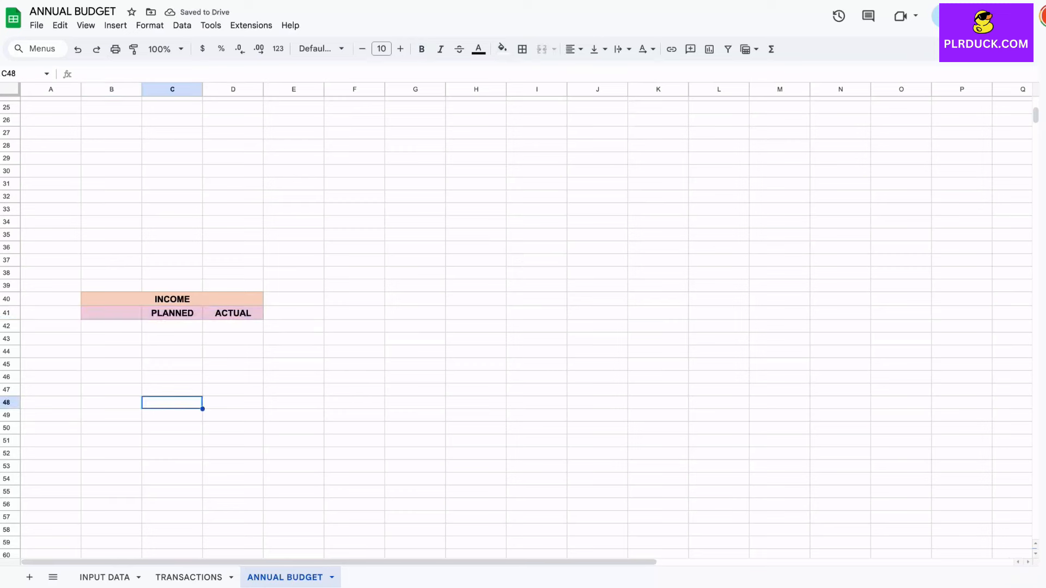
# - Enter =IF('INPUT DATA'!D8="","",'INPUT DATA'!D8) in B42 and fill the formula down to B45
pyautogui.click(111, 326)
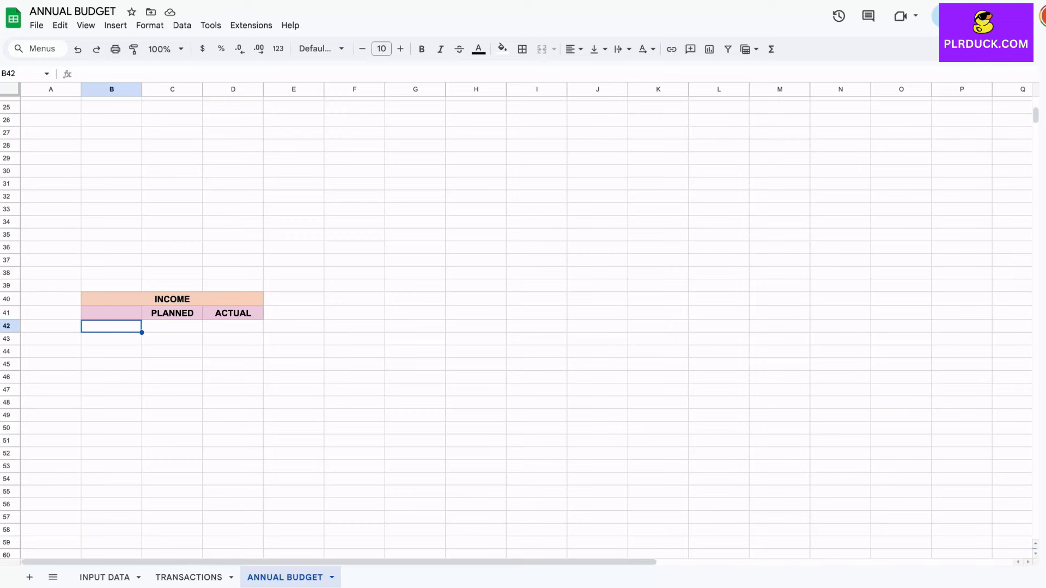
pyautogui.write('=IF(')
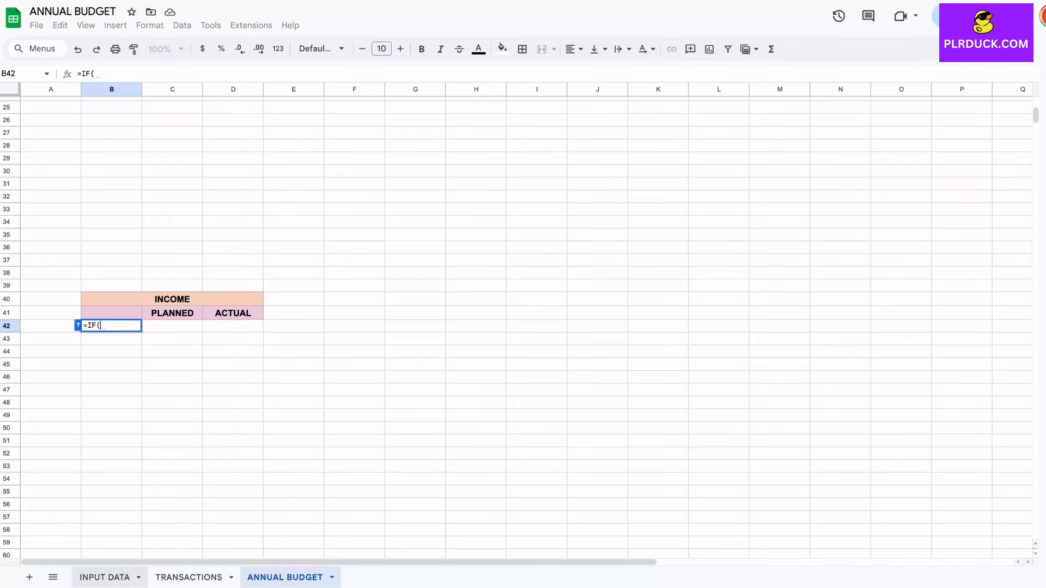
pyautogui.click(105, 577)
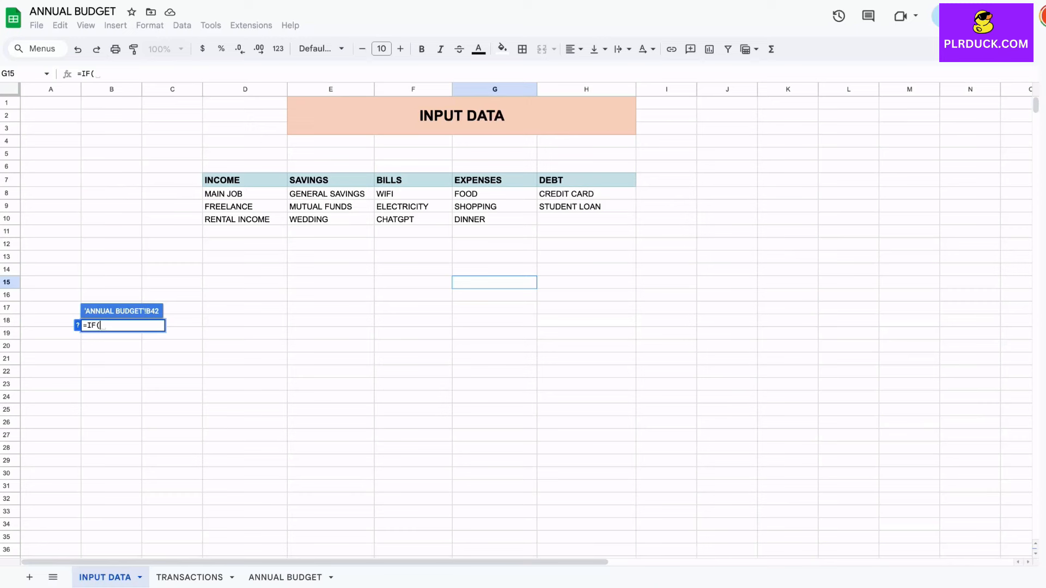
pyautogui.click(244, 194)
pyautogui.write('="","",')
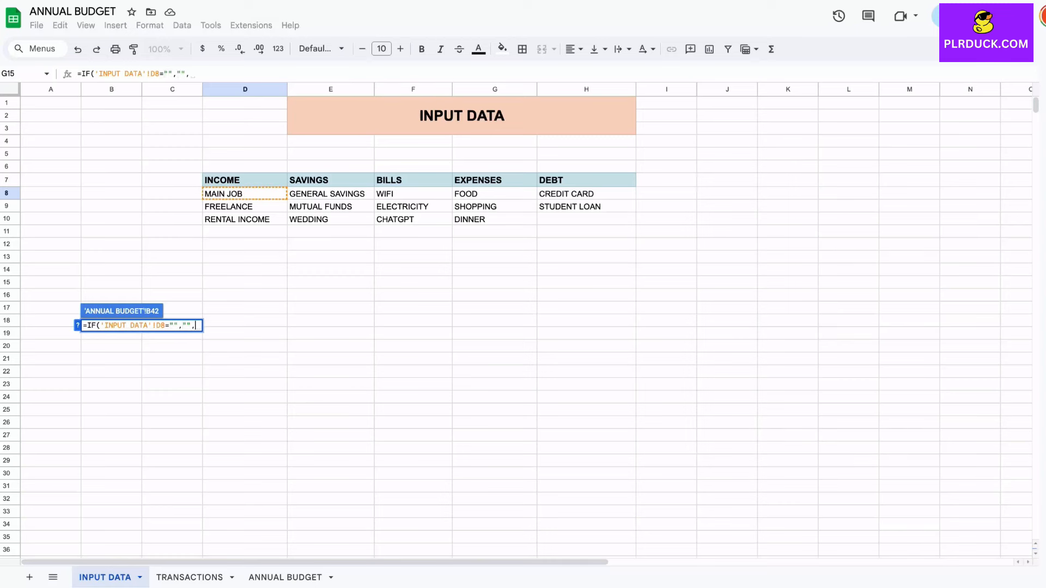
pyautogui.click(244, 193)
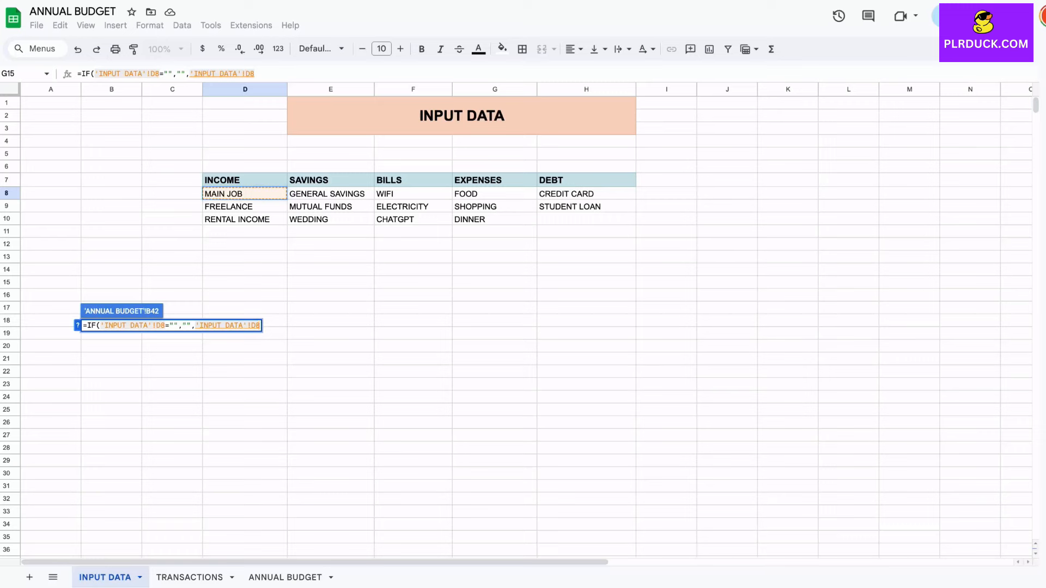
pyautogui.write(')')
pyautogui.press('Return')
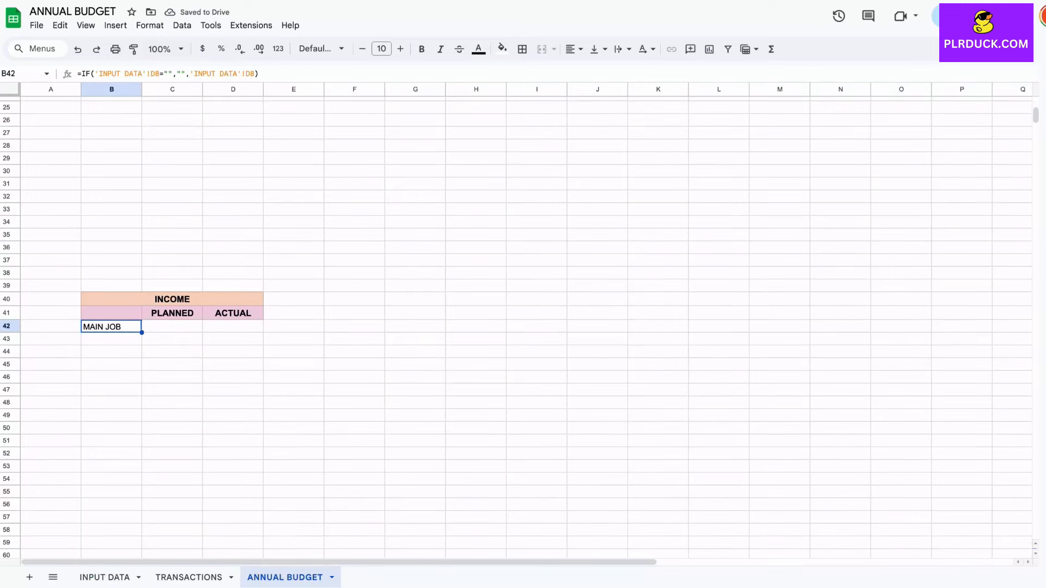
pyautogui.moveTo(141, 332); pyautogui.dragTo(140, 370)
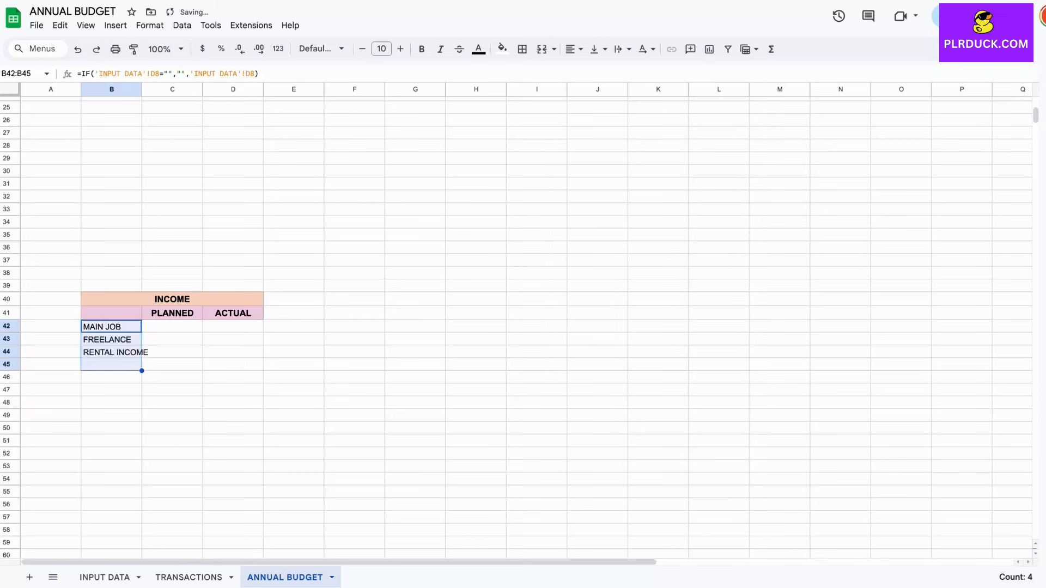
# - Widen column B to fit the RENTAL INCOME label and enter TOTAL in B46
pyautogui.moveTo(143, 88); pyautogui.dragTo(157, 90)
pyautogui.click(119, 377)
pyautogui.write('TOTAL')
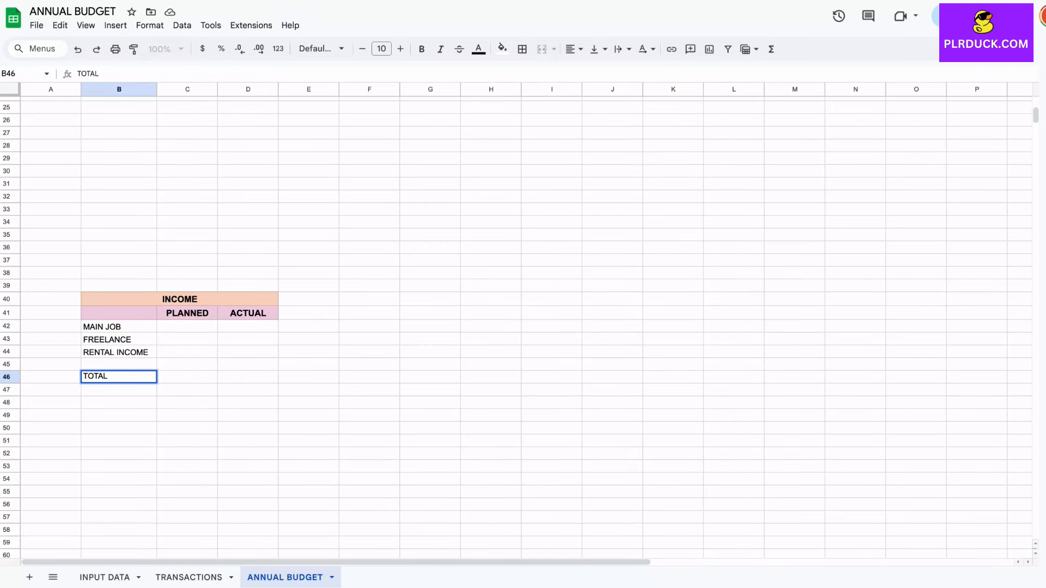
pyautogui.press('Tab')
# - Enter planned income of 3000 for MAIN JOB, 2000 for FREELANCE and 800 for RENTAL INCOME, and format the amounts as dollar currency
pyautogui.click(187, 326)
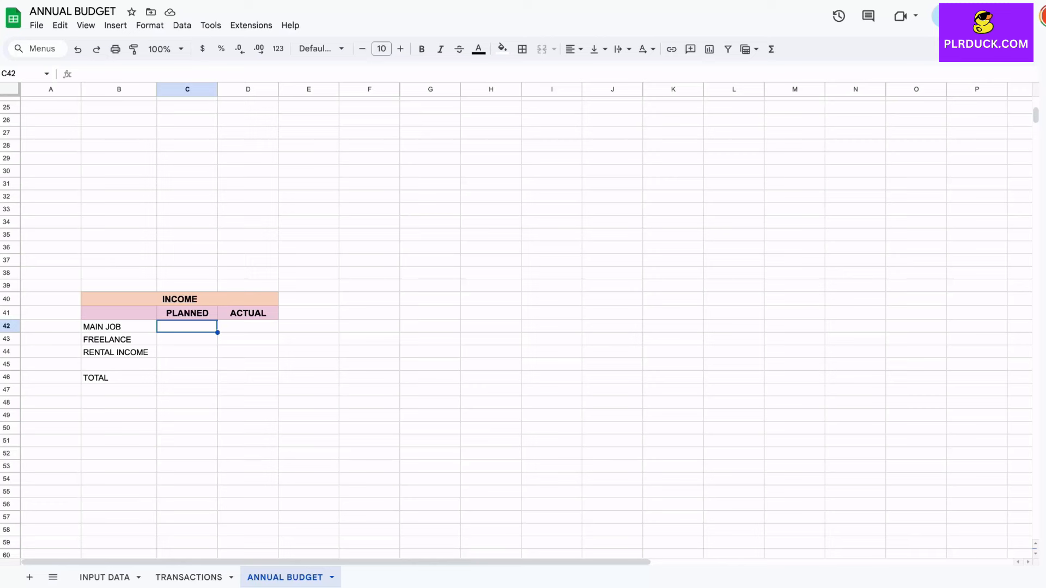
pyautogui.write('3000')
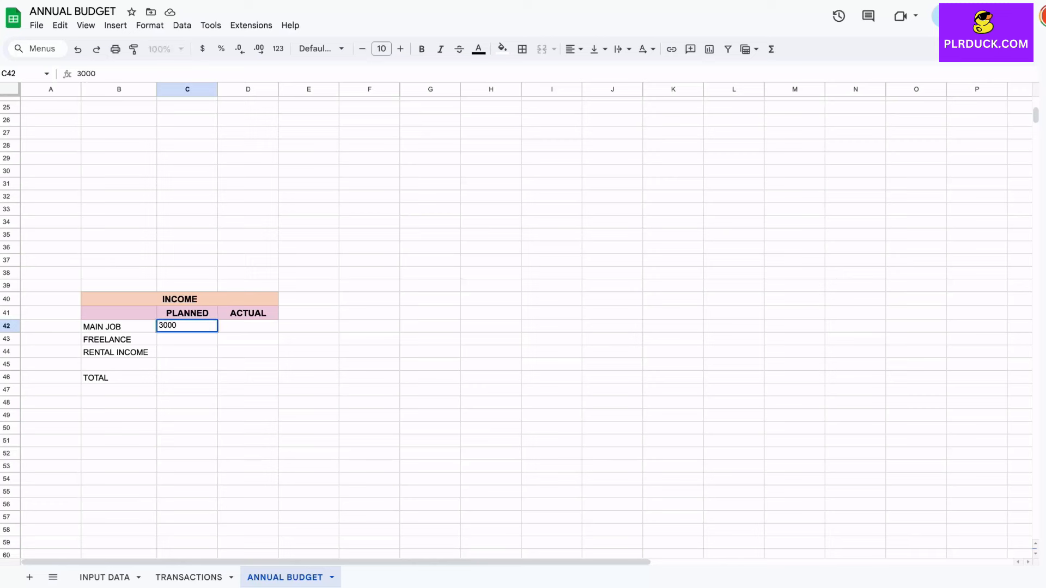
pyautogui.press('Return')
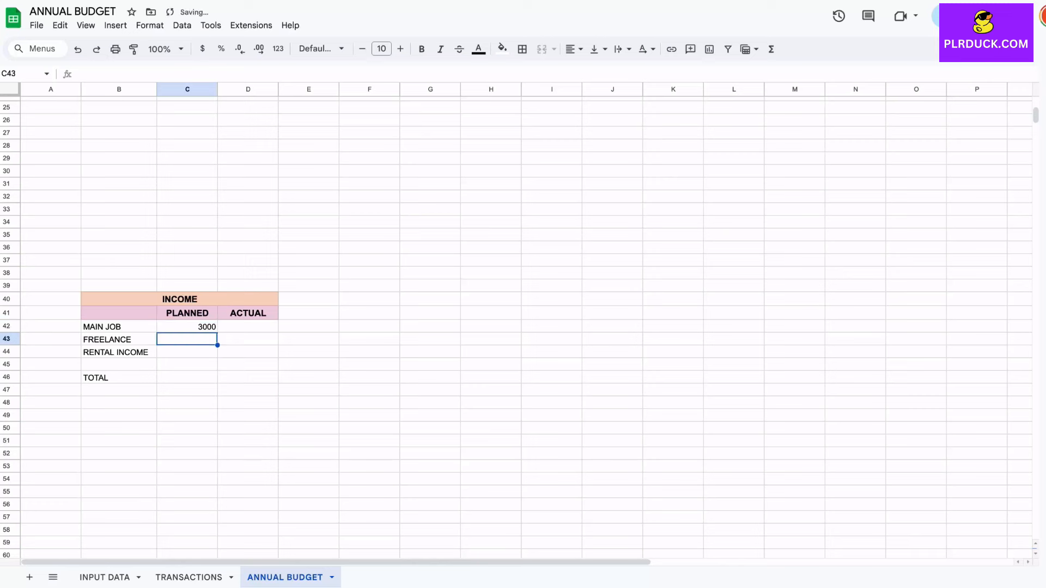
pyautogui.write('2000')
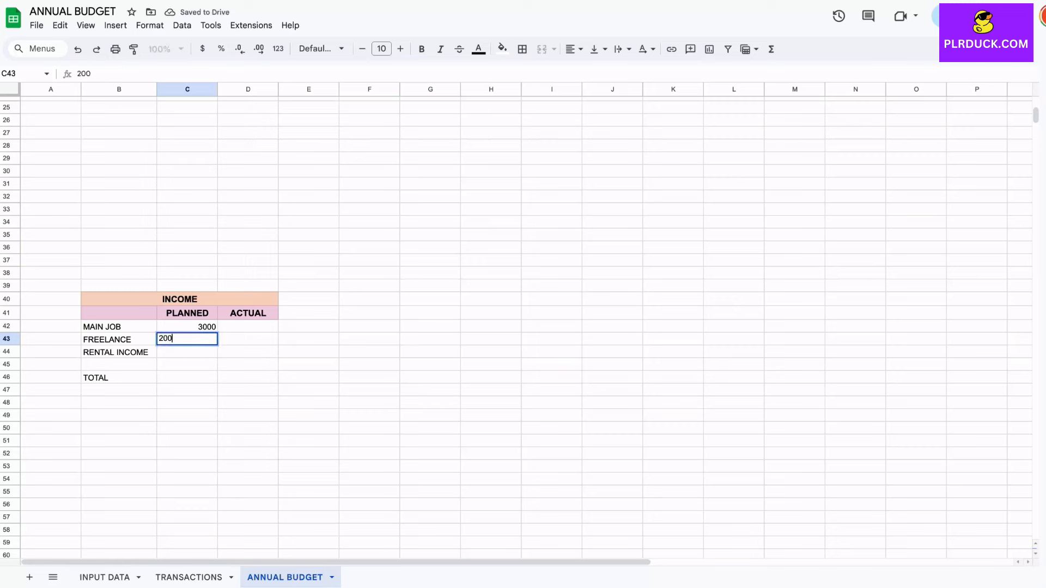
pyautogui.press('Return')
pyautogui.write('800')
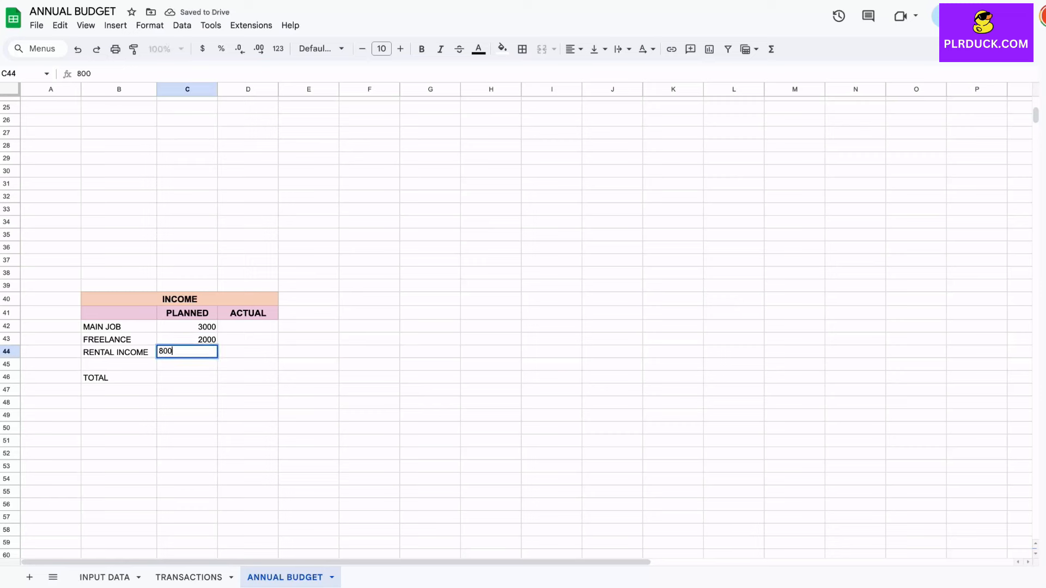
pyautogui.press('Return')
pyautogui.moveTo(187, 326); pyautogui.dragTo(187, 352)
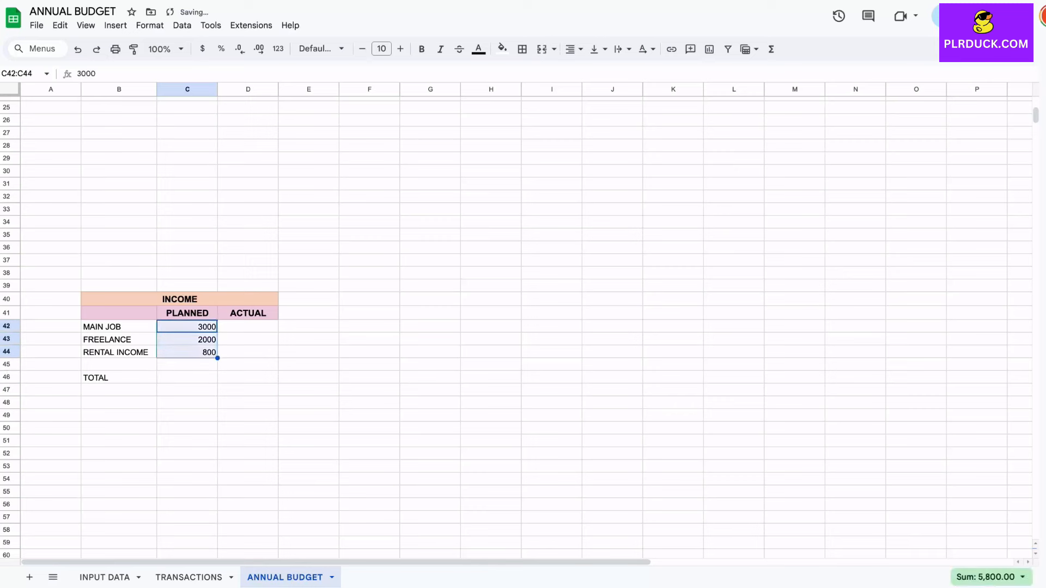
pyautogui.click(202, 49)
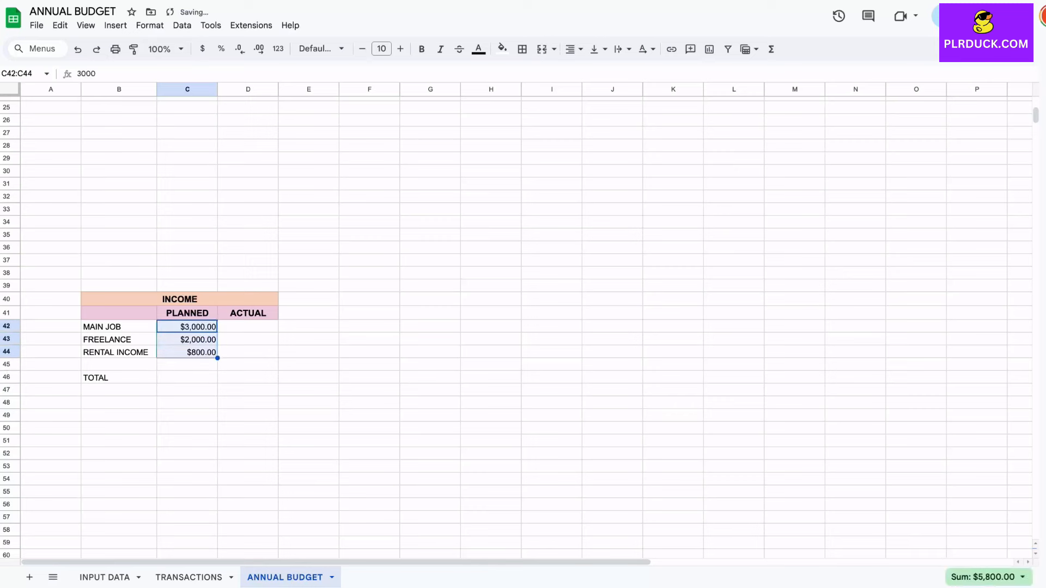
# - Enter =SUM(C42:C44) in C46 to total the planned income
pyautogui.click(187, 377)
pyautogui.write('=SUM')
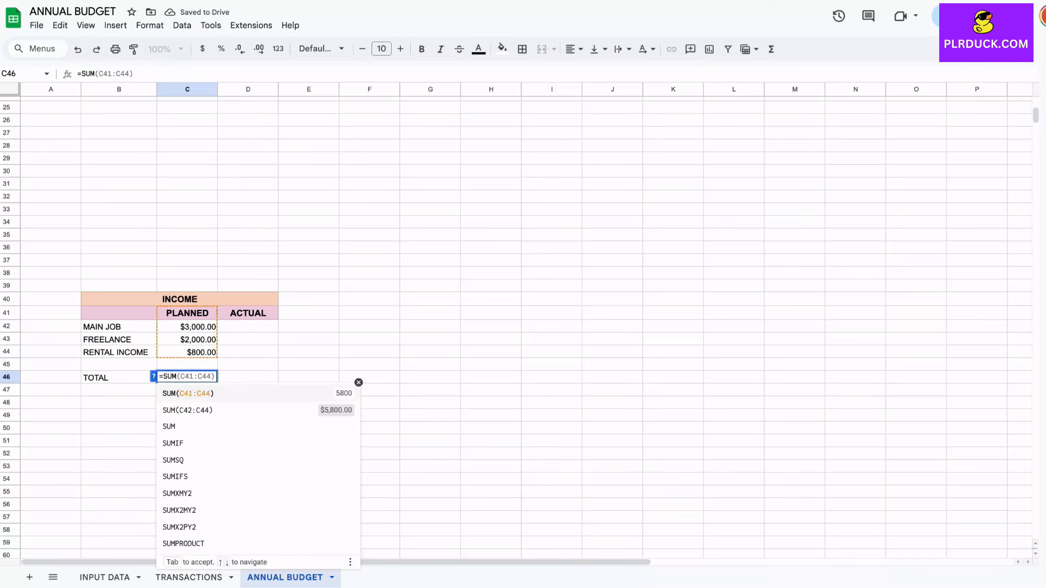
pyautogui.write('(')
pyautogui.moveTo(187, 327); pyautogui.dragTo(187, 352)
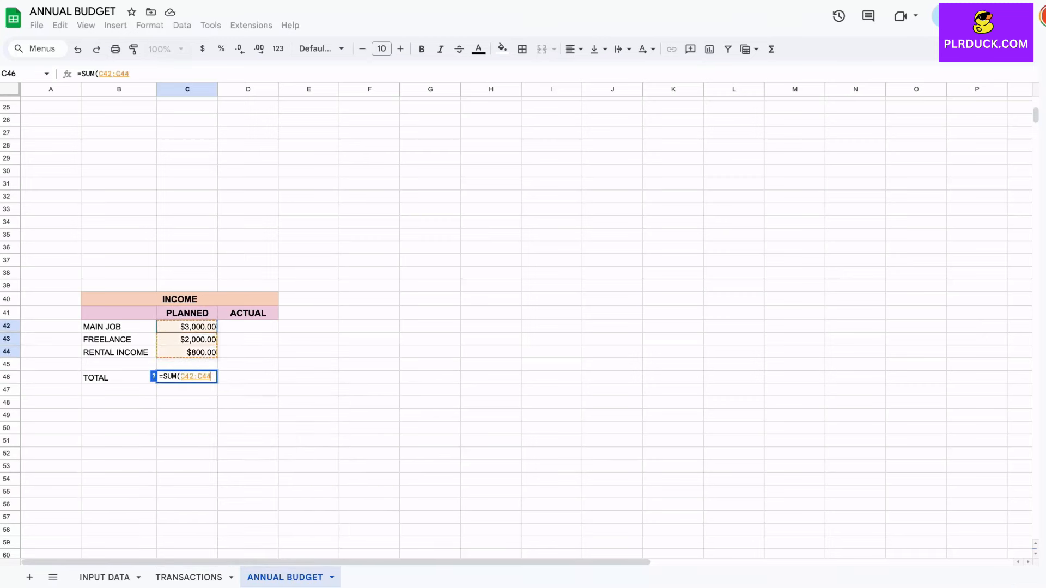
pyautogui.press('Return')
# - Format the TOTAL row B46:D46 as bold, size 11, with a light pink fill
pyautogui.moveTo(118, 377); pyautogui.dragTo(248, 377)
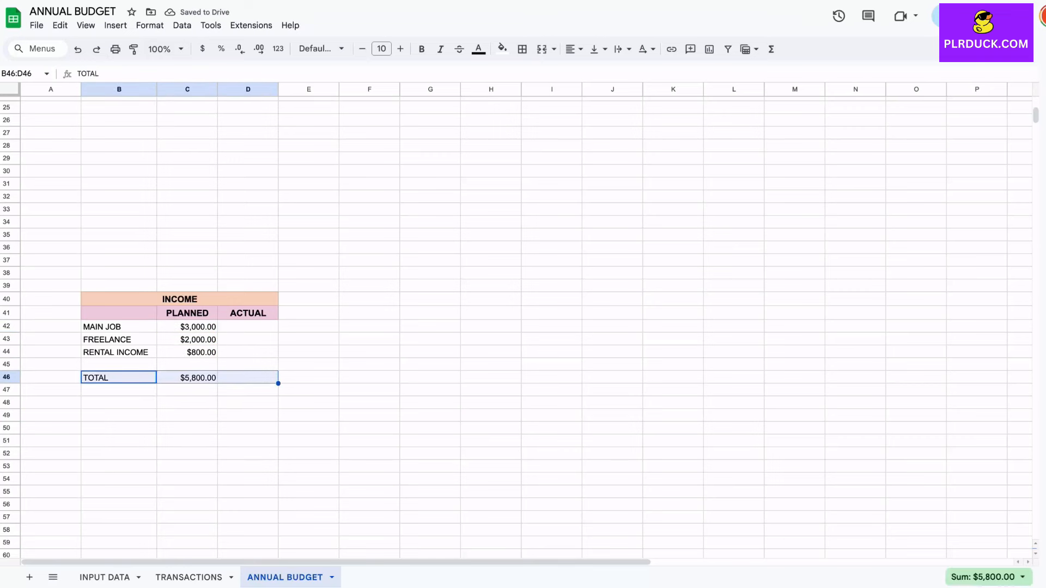
pyautogui.click(422, 49)
pyautogui.click(400, 49)
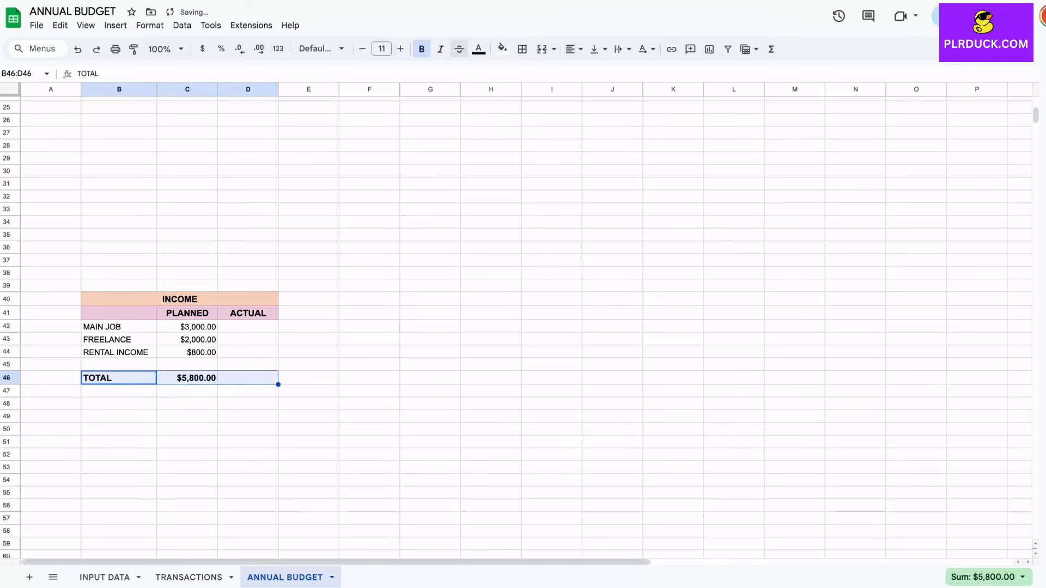
pyautogui.click(502, 48)
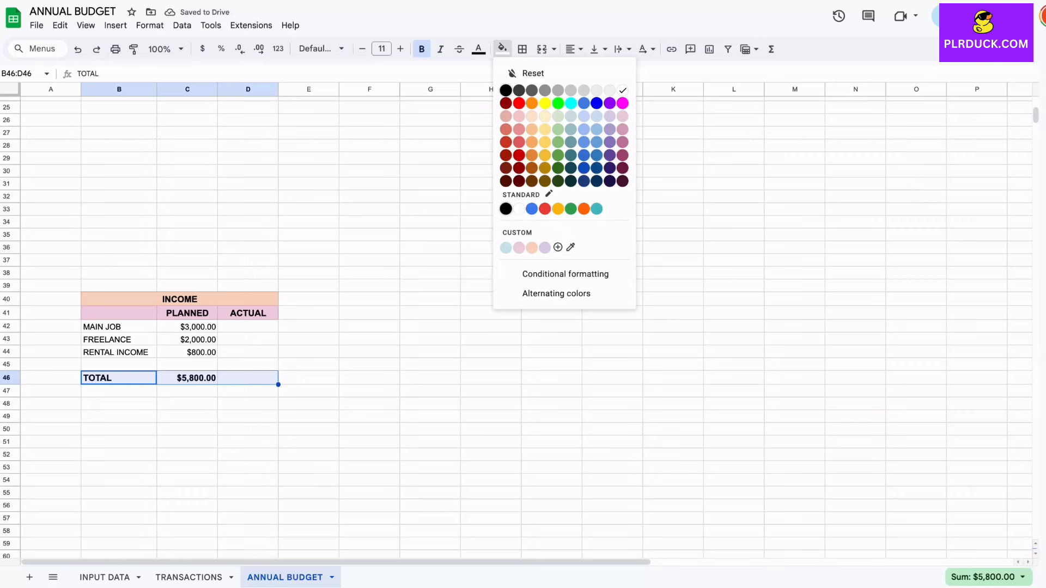
pyautogui.click(519, 248)
pyautogui.click(248, 416)
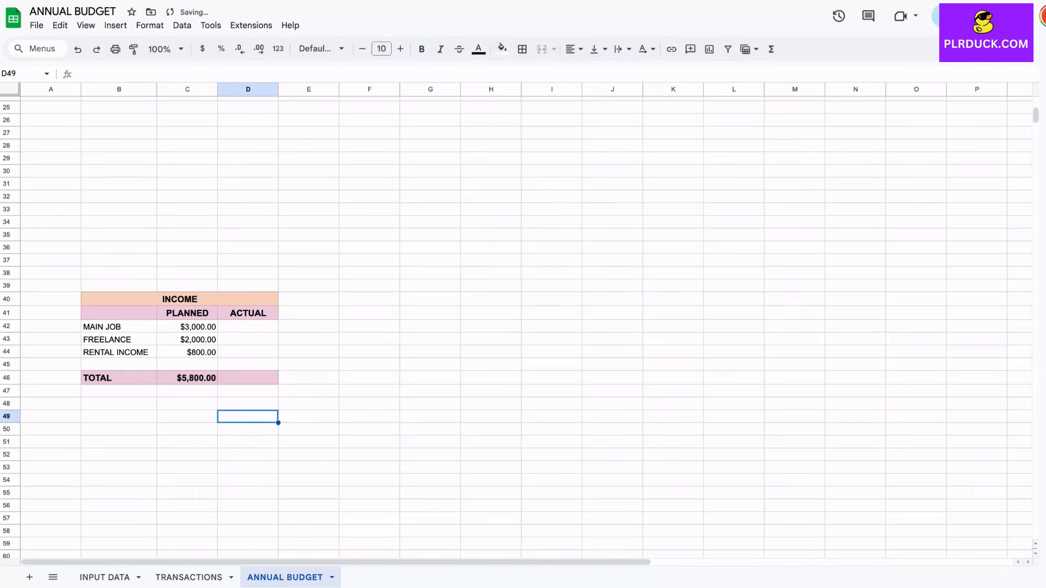
# - Merge cells F40:S40 and enter the heading INCOME MONTH BY MONTH
pyautogui.click(248, 327)
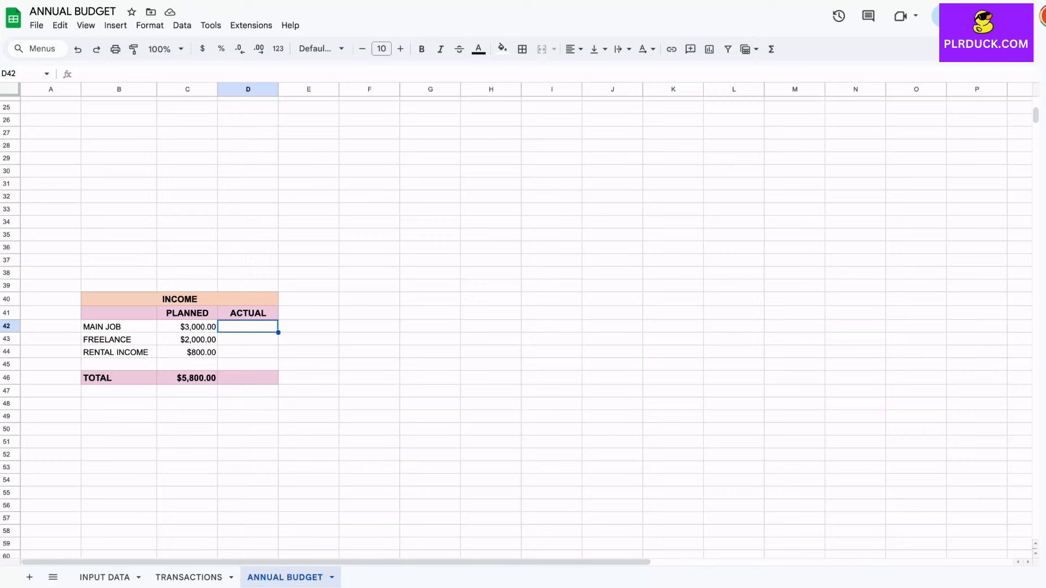
pyautogui.moveTo(369, 299); pyautogui.dragTo(1027, 299)
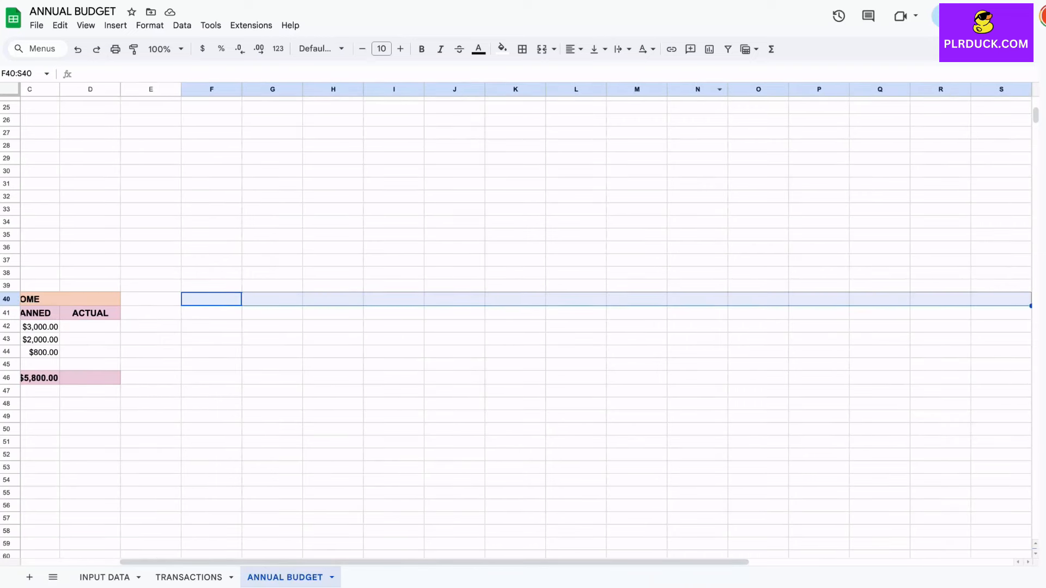
pyautogui.click(541, 49)
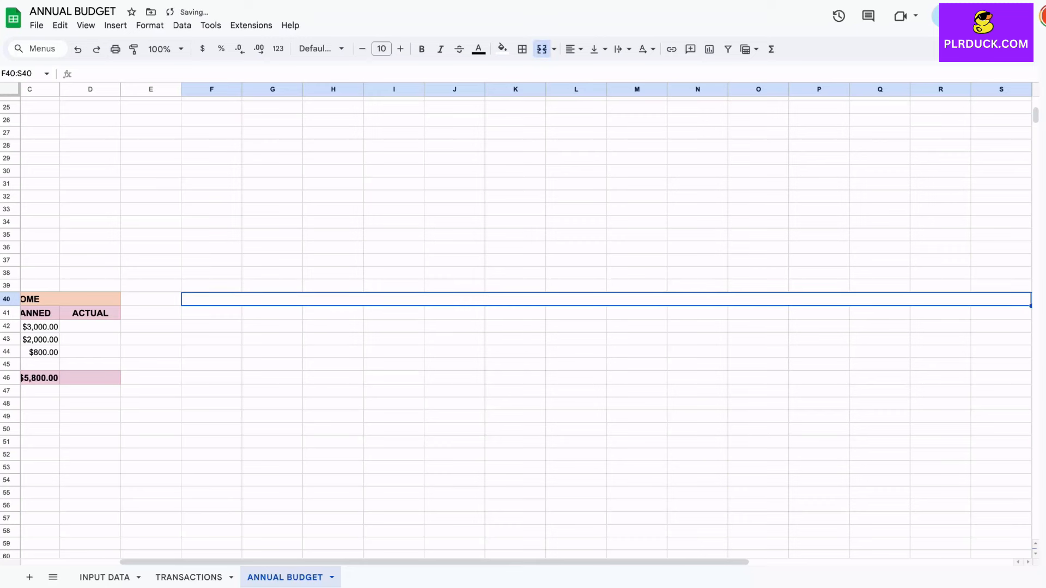
pyautogui.write('INCO')
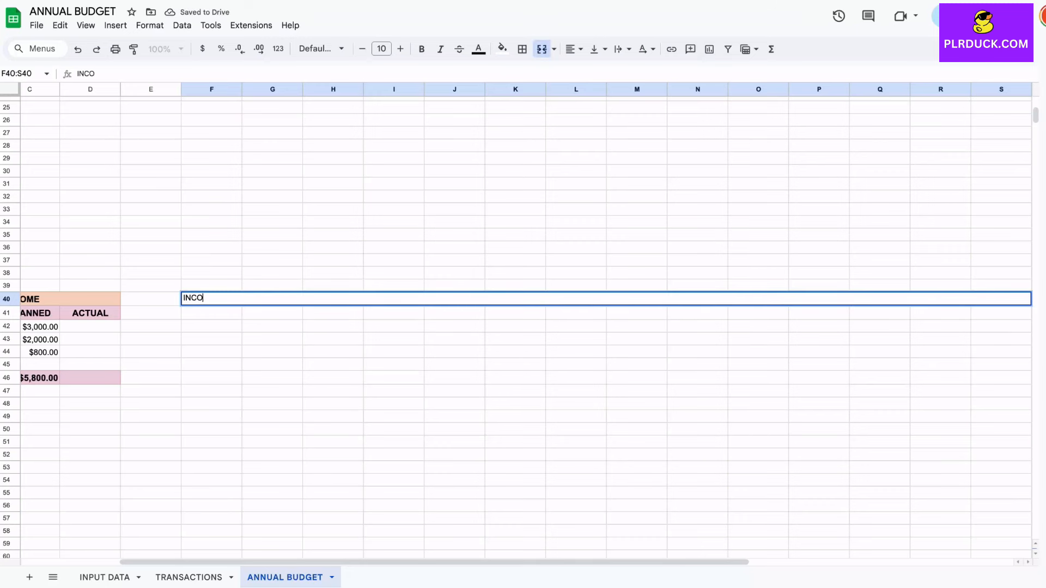
pyautogui.write('ME MONTH BY MONTH')
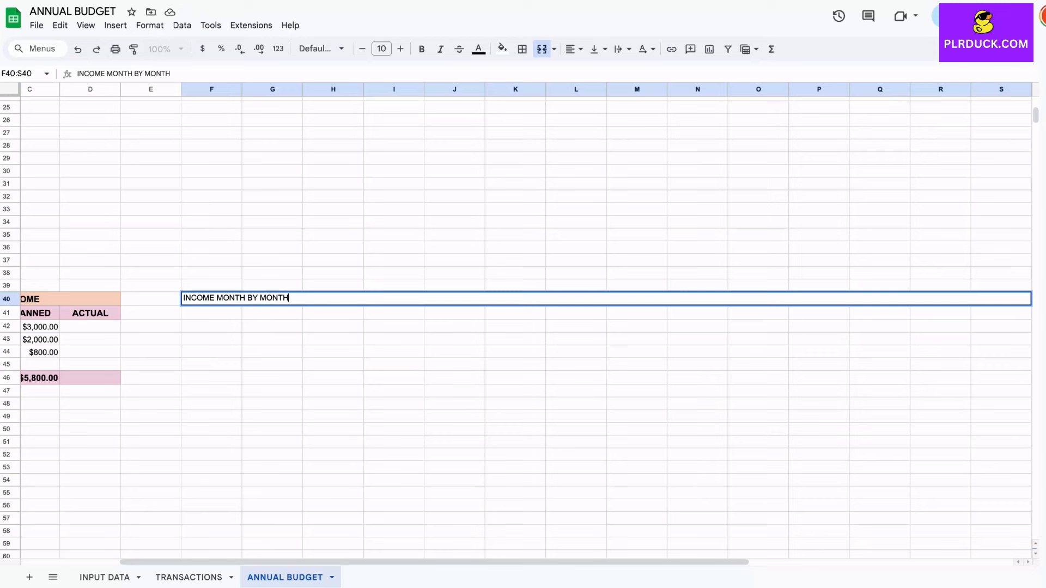
pyautogui.click(455, 326)
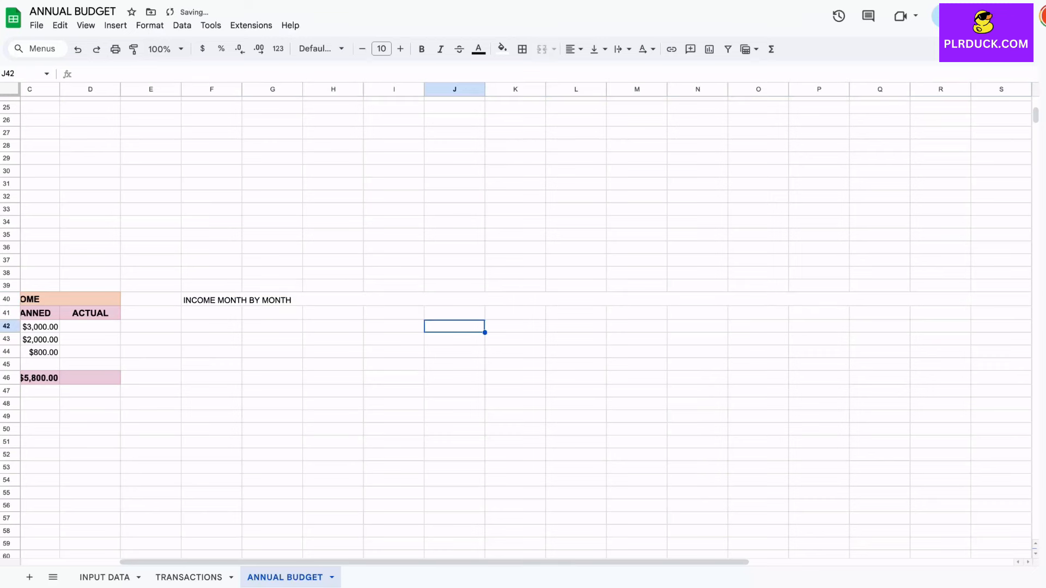
# - Enter JANUARY in G41 and fill the month names across to DECEMBER in R41
pyautogui.click(211, 314)
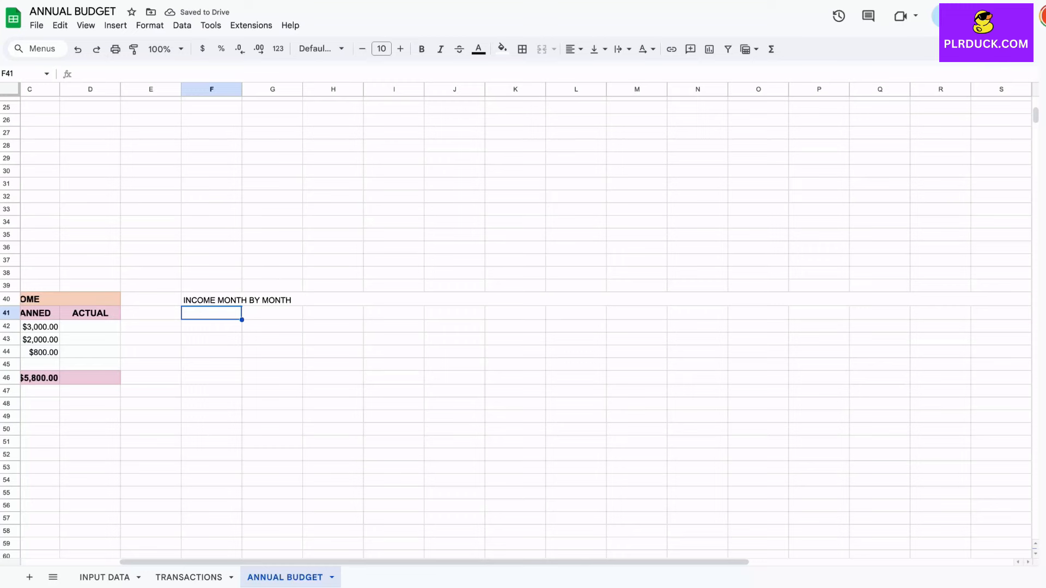
pyautogui.hscroll(-2, 522, 321)
pyautogui.scroll(-1, 522, 321)
pyautogui.hscroll(-2, 523, 322)
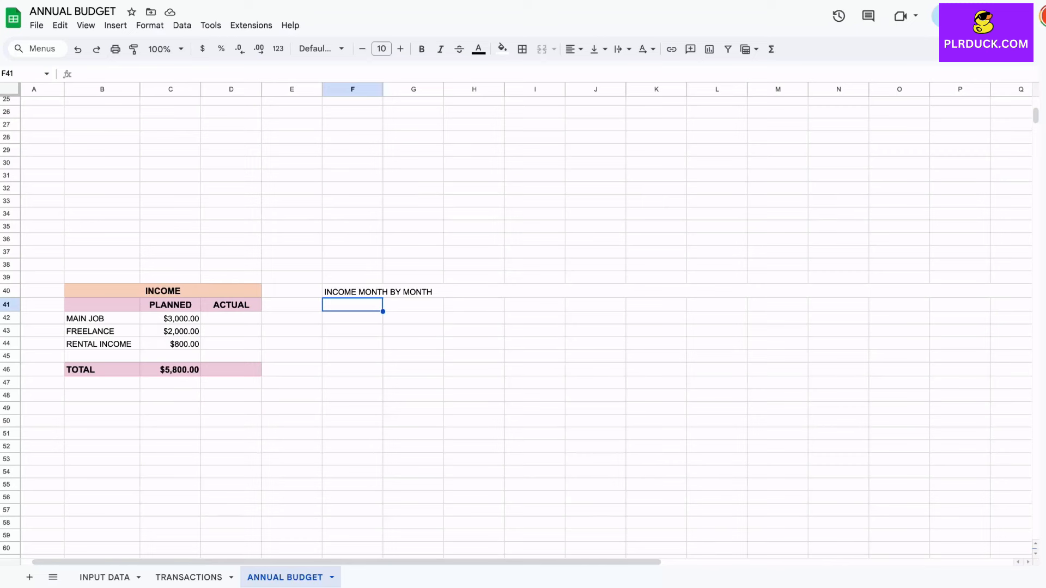
pyautogui.click(413, 305)
pyautogui.write('JANUARY')
pyautogui.press('Return')
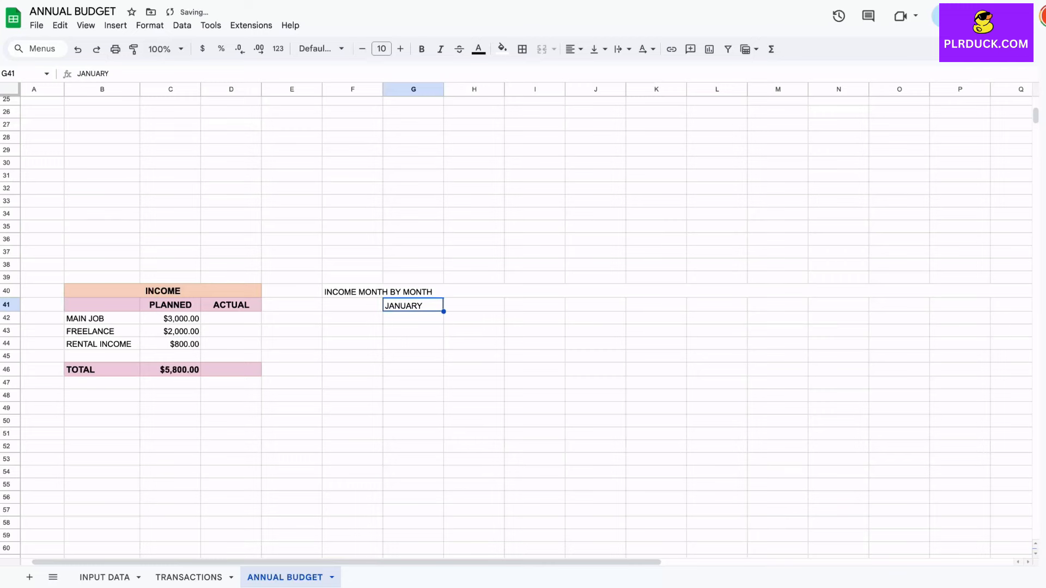
pyautogui.moveTo(444, 312); pyautogui.dragTo(823, 310)
pyautogui.hscroll(5, 824, 310)
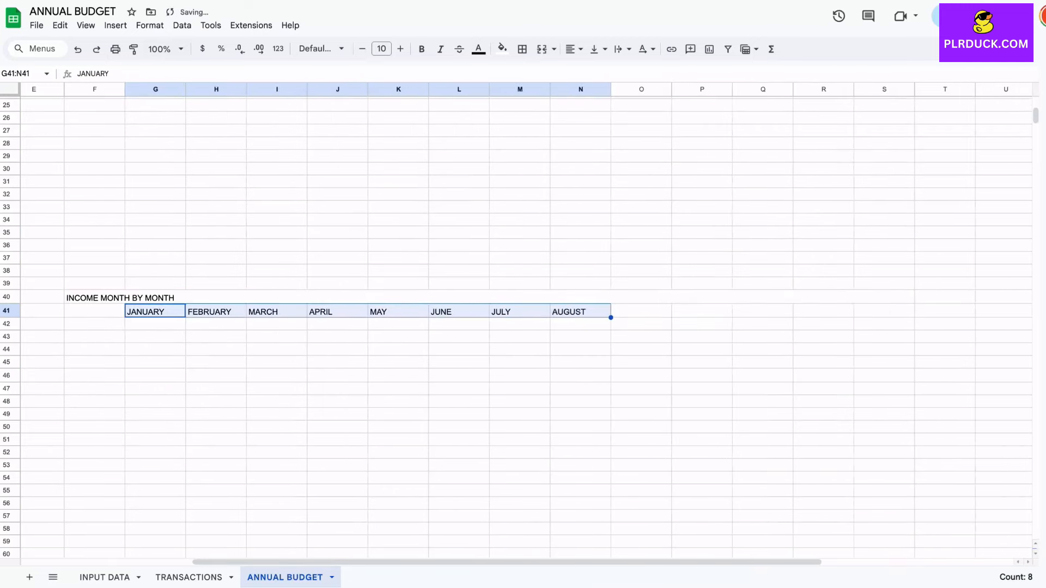
pyautogui.moveTo(610, 318); pyautogui.dragTo(793, 311)
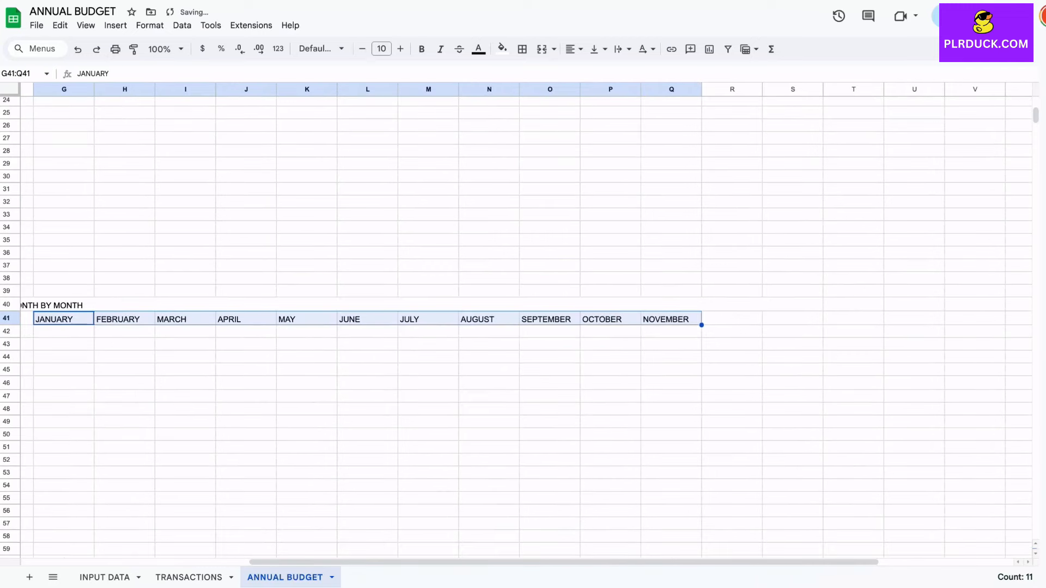
pyautogui.moveTo(702, 326); pyautogui.dragTo(757, 322)
# - Enter TOTAL in S41 and AVERAGE in T41, and extend the merged INCOME MONTH BY MONTH heading to column T
pyautogui.click(792, 319)
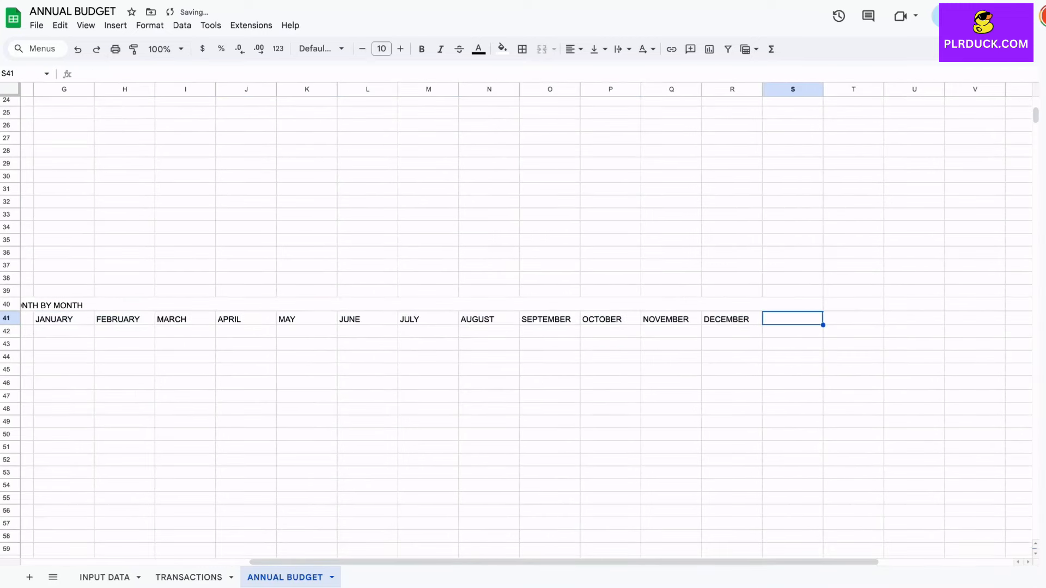
pyautogui.write('T')
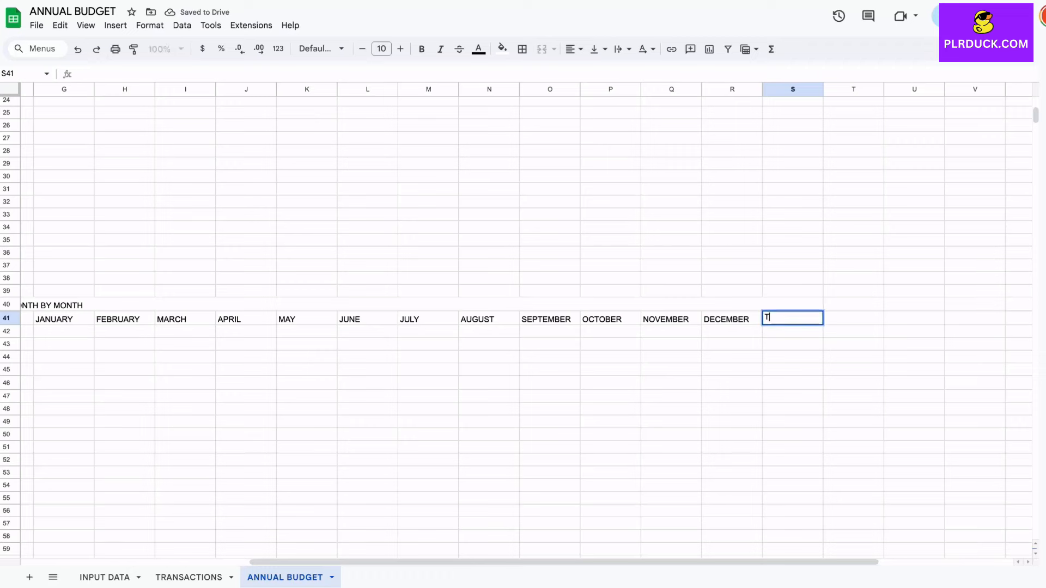
pyautogui.write('OTAL')
pyautogui.press('Tab')
pyautogui.write('AV')
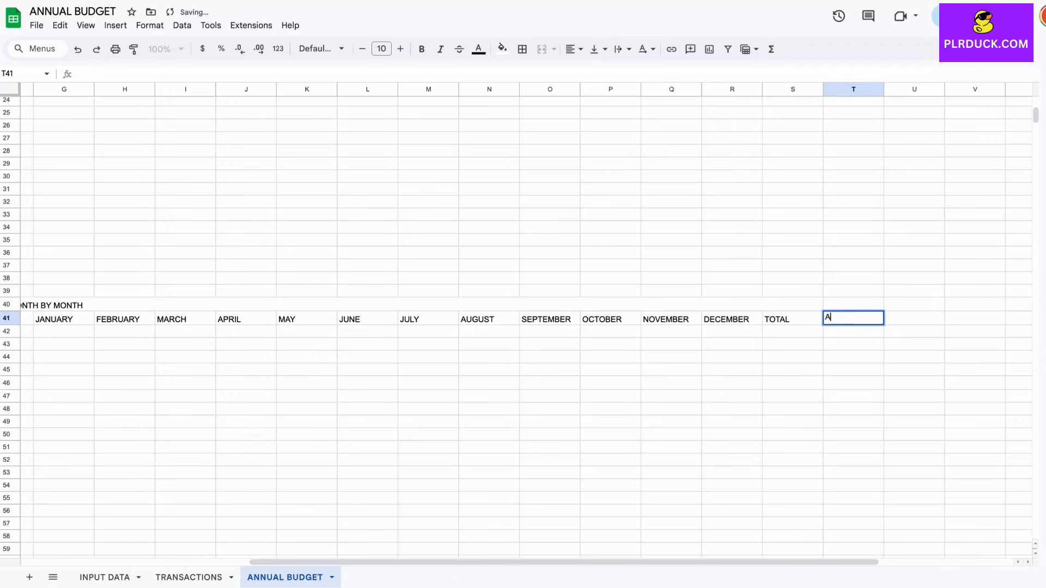
pyautogui.write('ERAGE')
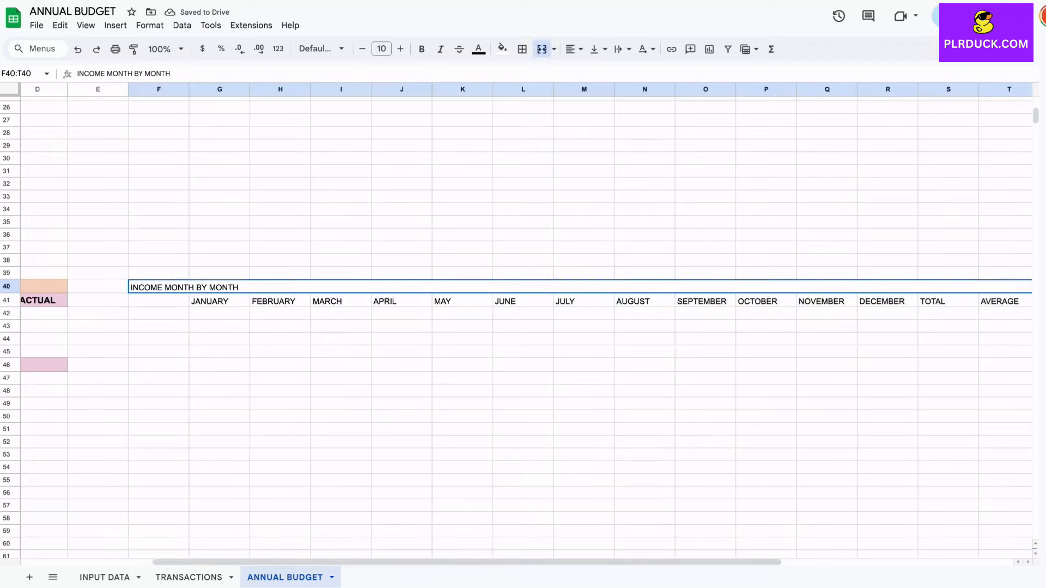
# - Format the monthly income heading and header row F40:T41 as bold, size 11 and horizontally centered
pyautogui.moveTo(174, 287); pyautogui.dragTo(174, 301)
pyautogui.click(400, 48)
pyautogui.click(400, 48)
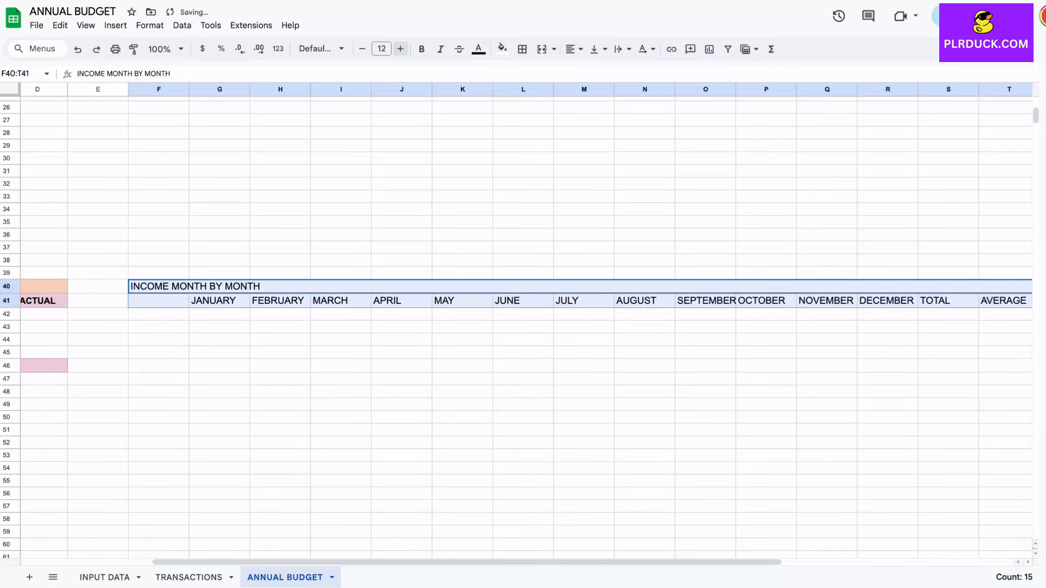
pyautogui.click(362, 48)
pyautogui.click(421, 48)
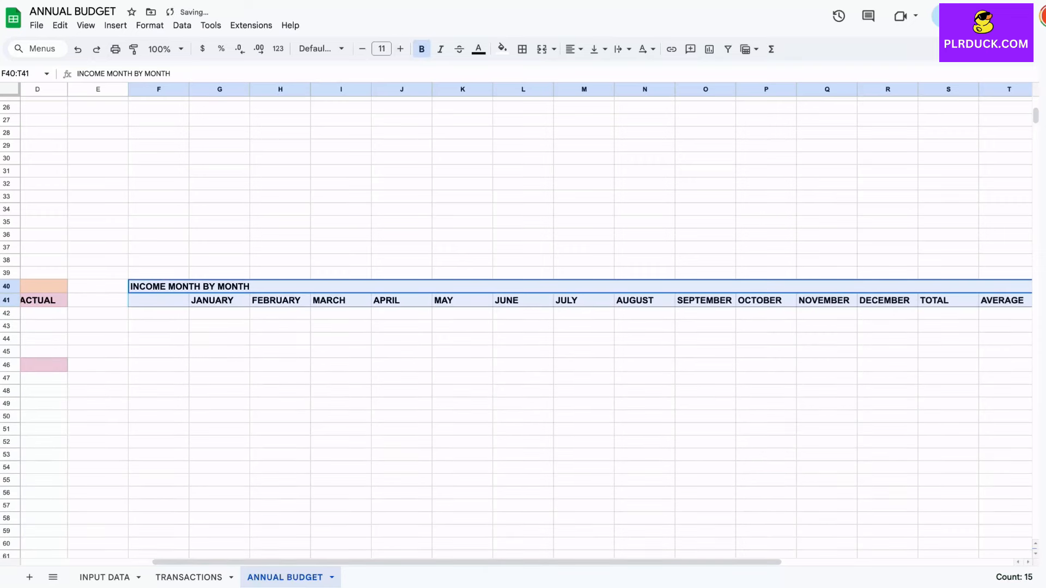
pyautogui.click(571, 49)
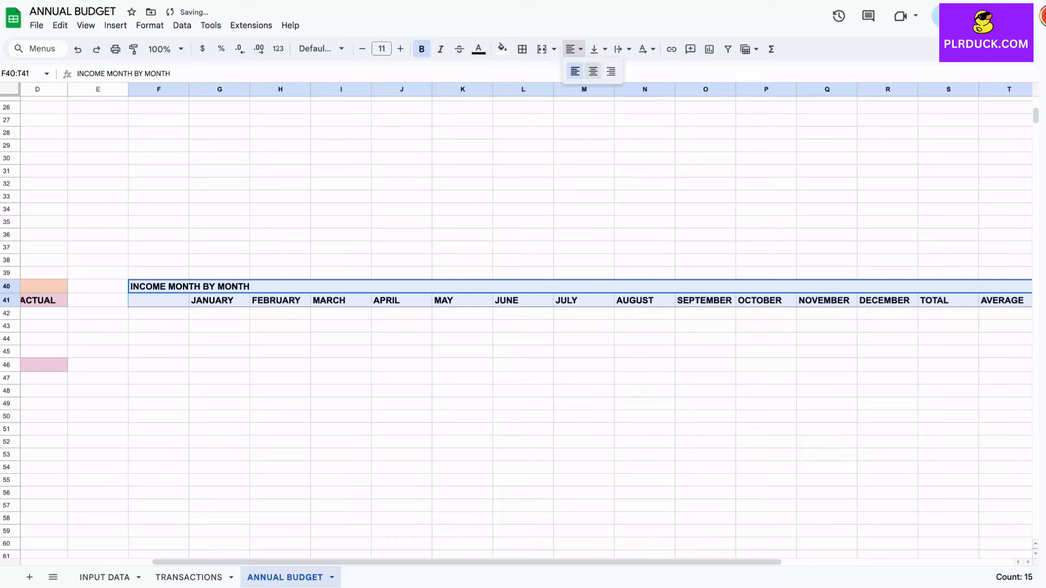
pyautogui.click(593, 70)
# - Fill the INCOME MONTH BY MONTH heading with light peach and the header row F41:T41 with light pink
pyautogui.click(584, 286)
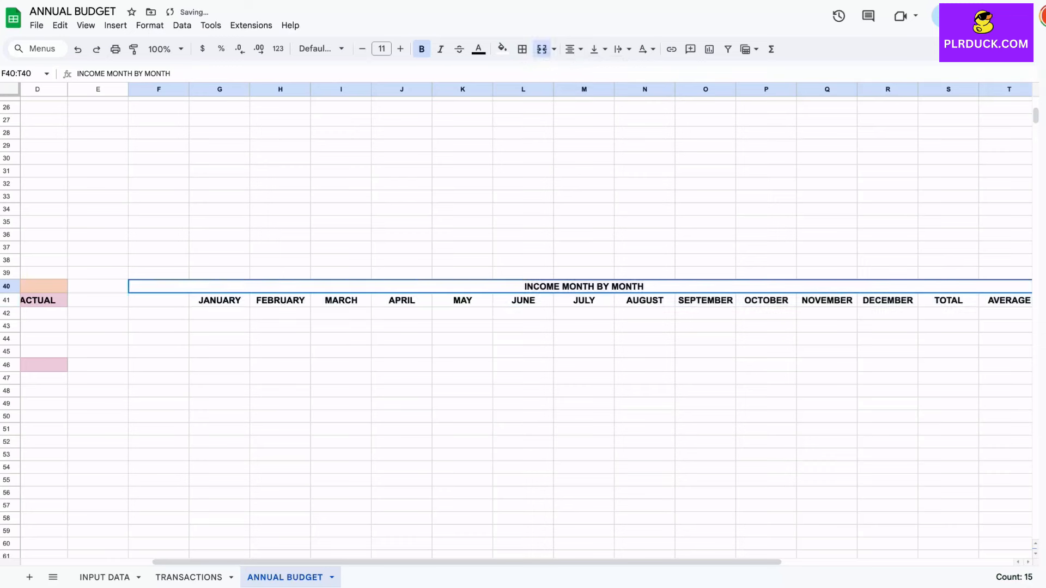
pyautogui.click(502, 48)
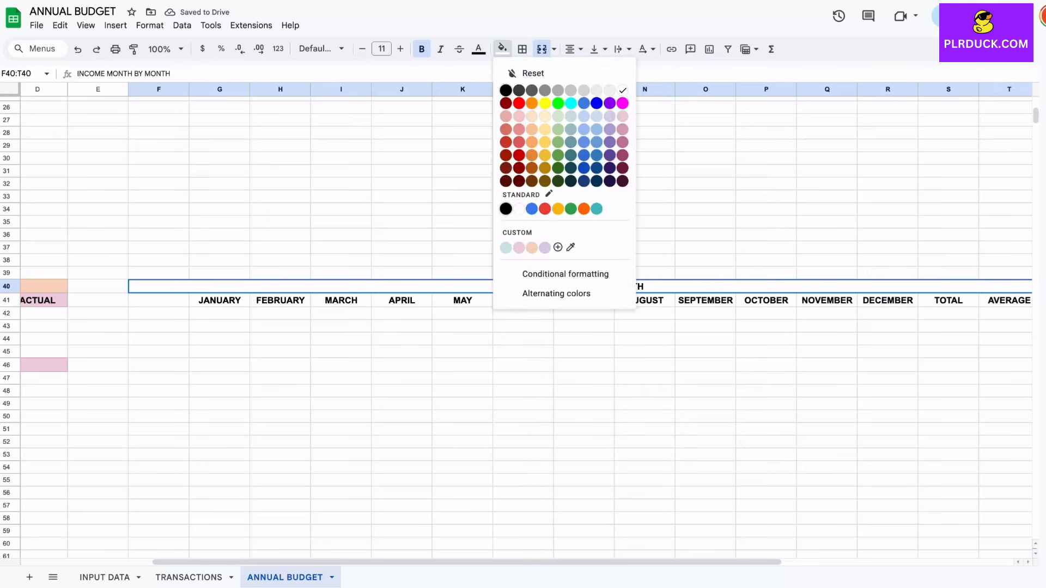
pyautogui.click(532, 247)
pyautogui.press('Down')
pyautogui.hotkey('shift', 'Right')
pyautogui.hotkey('shift', 'Right')
pyautogui.hotkey('shift', 'Right')
pyautogui.hotkey('shift', 'Right')
pyautogui.hotkey('shift', 'Right')
pyautogui.hotkey('shift', 'Right')
pyautogui.hotkey('shift', 'Right')
pyautogui.hotkey('shift', 'Right')
pyautogui.hotkey('shift', 'Right')
pyautogui.hotkey('shift', 'Right')
pyautogui.hotkey('shift', 'Right')
pyautogui.hotkey('shift', 'Right')
pyautogui.hotkey('shift', 'Right')
pyautogui.hotkey('shift', 'Right')
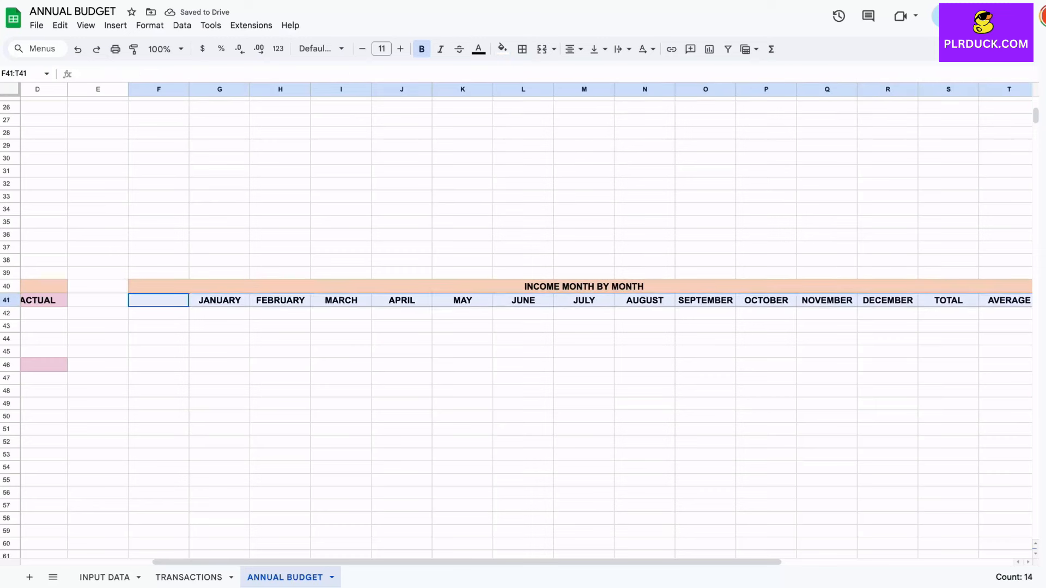
pyautogui.click(502, 49)
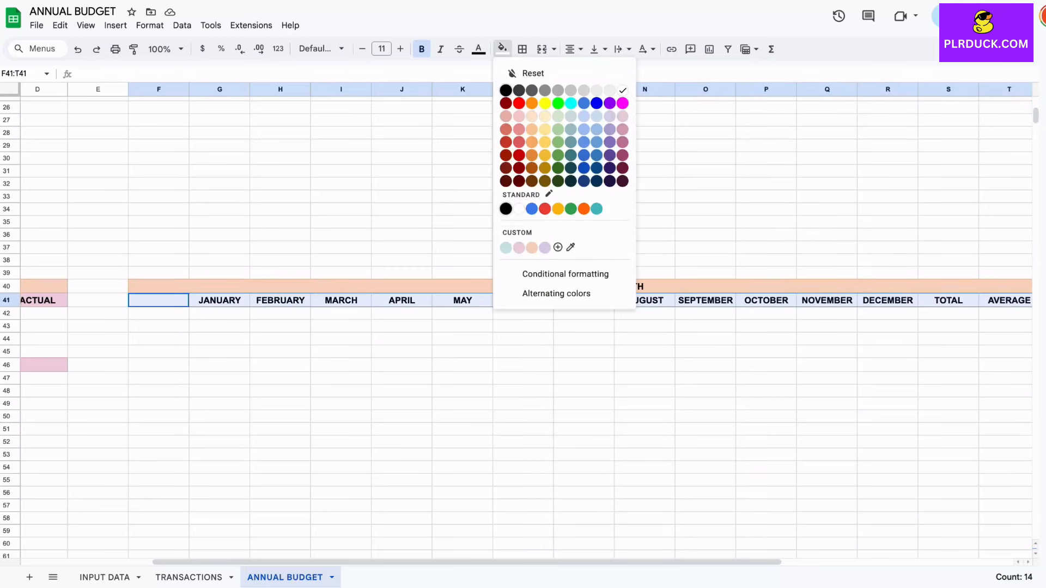
pyautogui.click(545, 247)
# - Enter =B42 in F42, fill it down to F45, and widen column F to fit the RENTAL INCOME label
pyautogui.hscroll(-2, 523, 327)
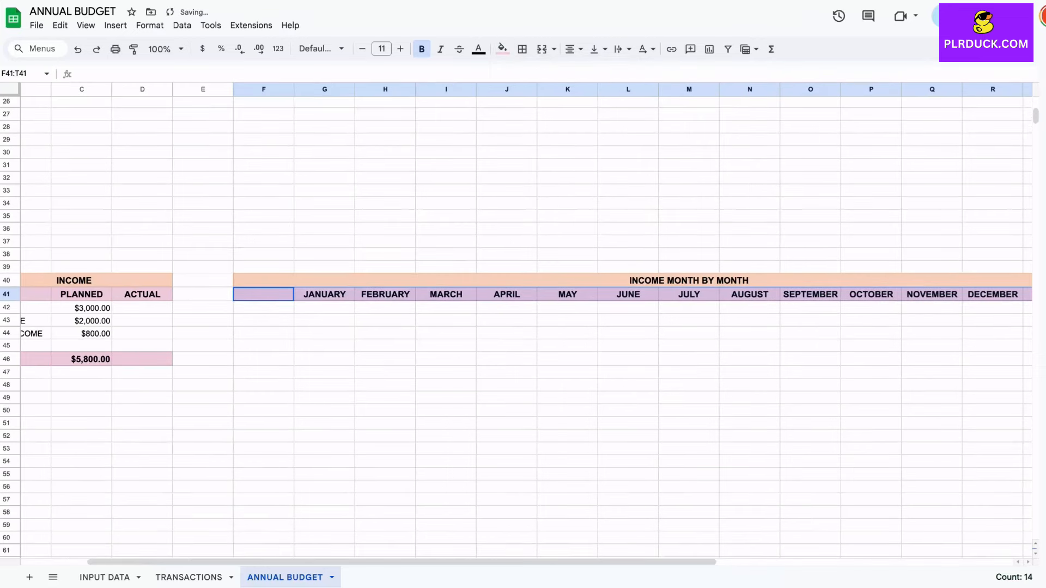
pyautogui.click(264, 307)
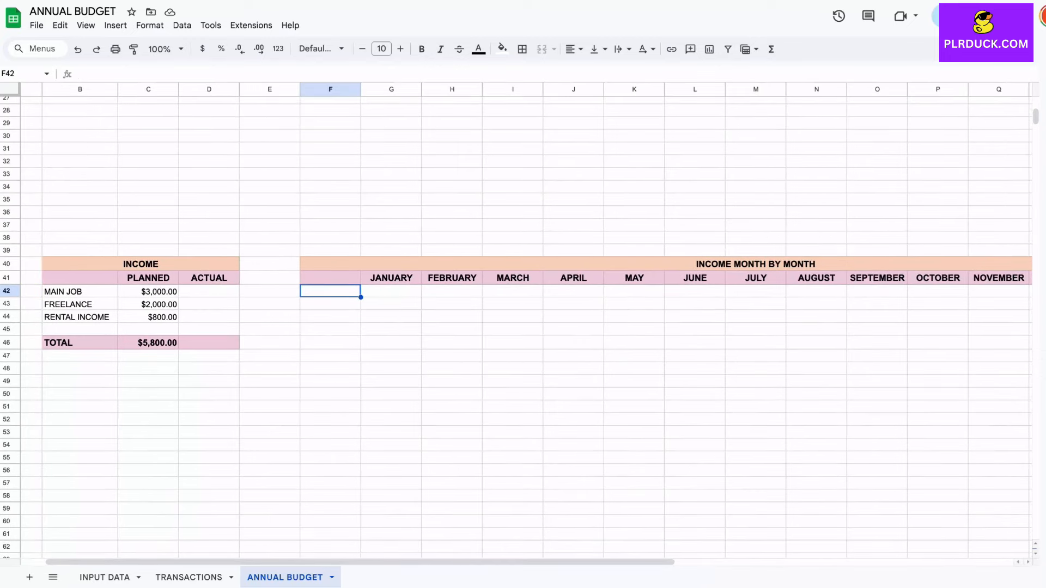
pyautogui.write('=')
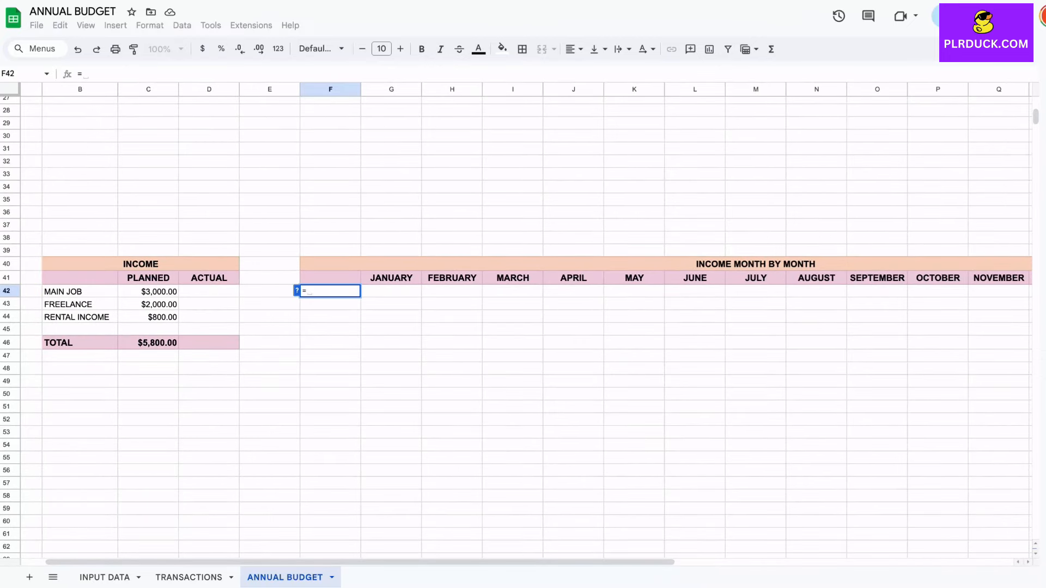
pyautogui.click(80, 292)
pyautogui.press('Return')
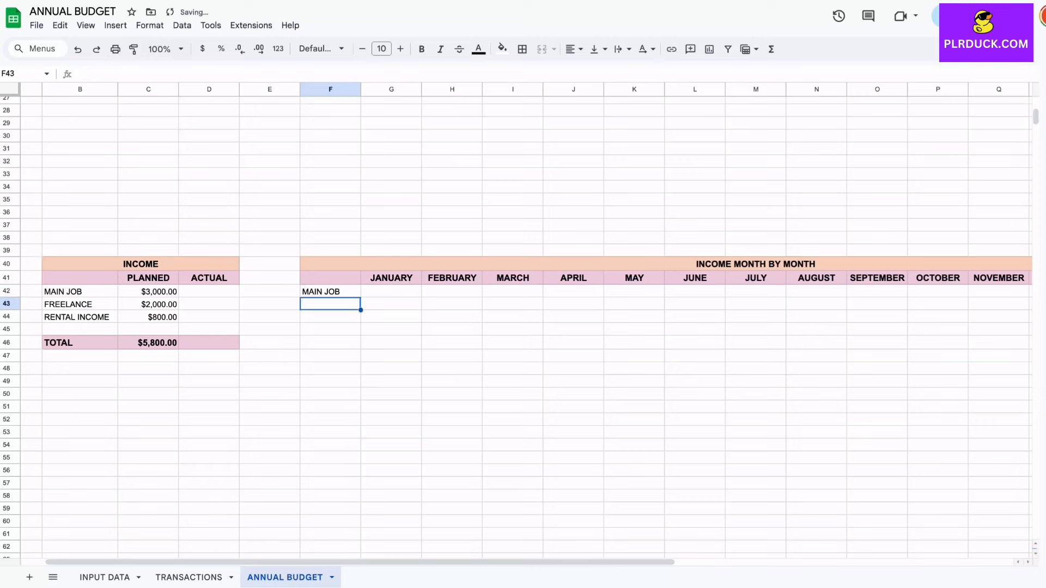
pyautogui.click(330, 291)
pyautogui.moveTo(361, 296); pyautogui.dragTo(361, 334)
pyautogui.moveTo(360, 89); pyautogui.dragTo(382, 89)
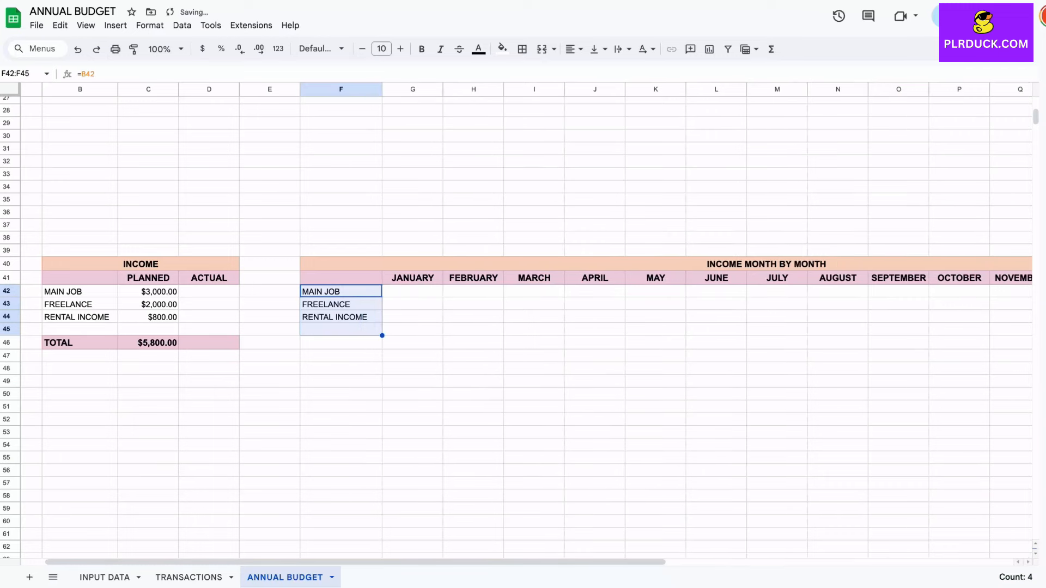
# - Start an IFERROR(SUMIFS( formula in G42 with the transaction values TRANSACTIONS!E7:E15 as the sum range
pyautogui.click(412, 292)
pyautogui.hscroll(1, 412, 291)
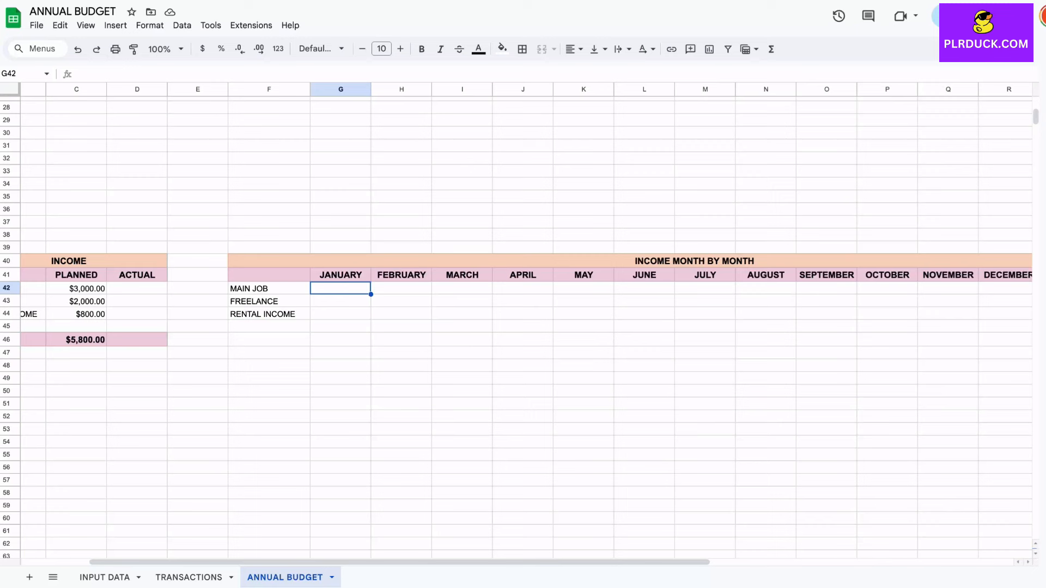
pyautogui.write('=I')
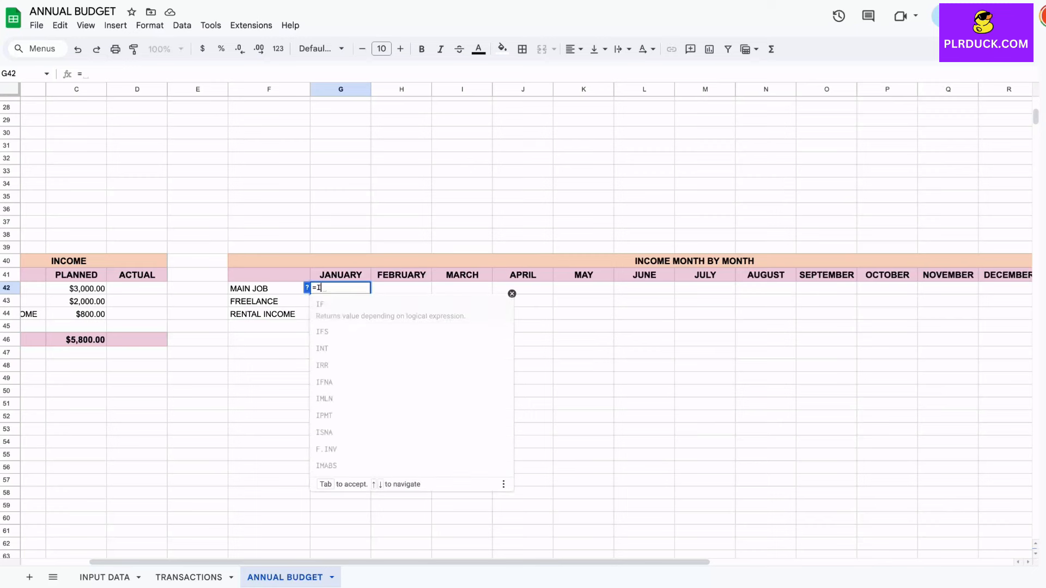
pyautogui.write('FERROR')
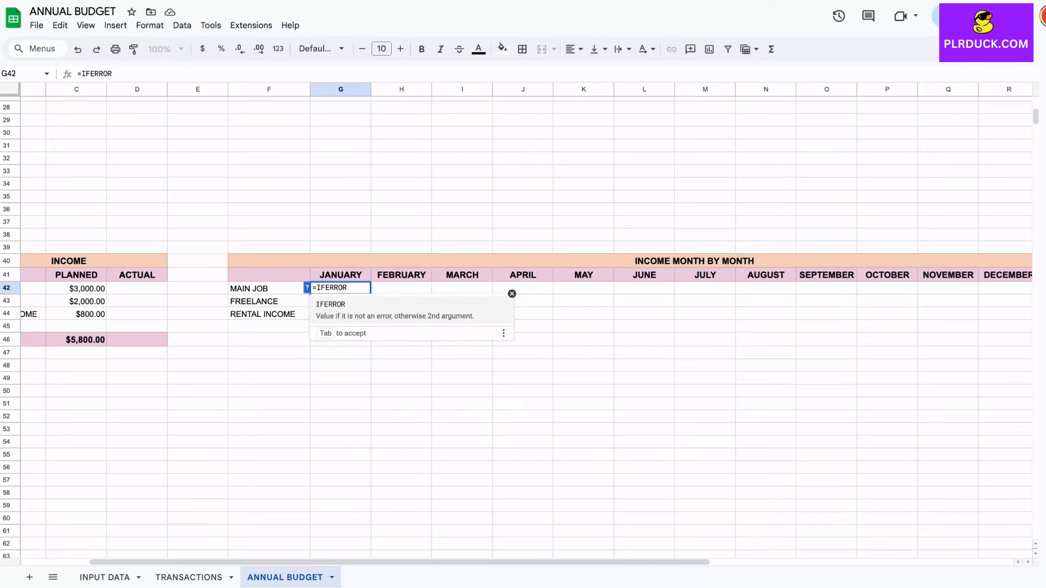
pyautogui.write('(')
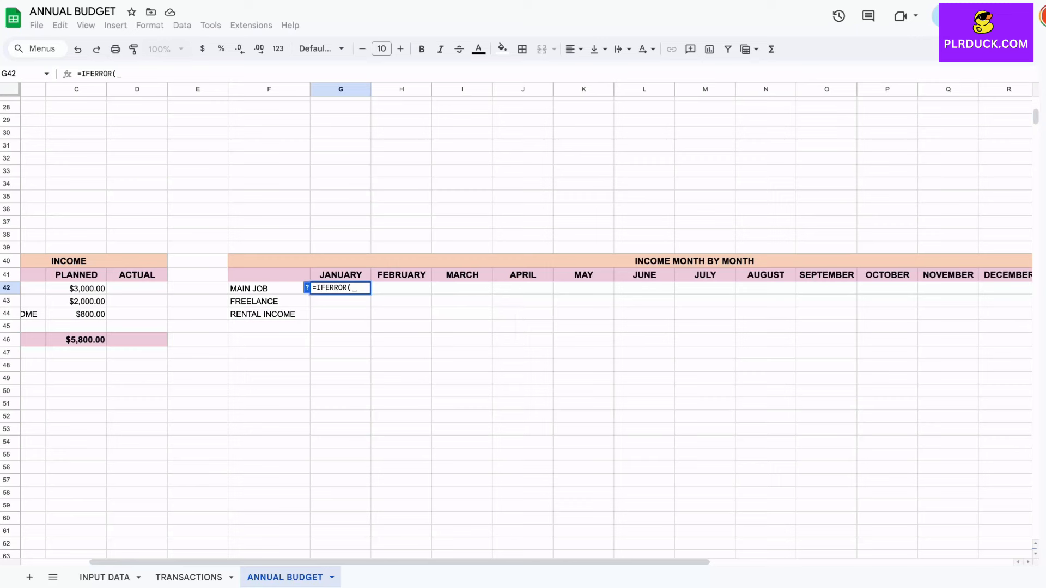
pyautogui.write('SUMIFS')
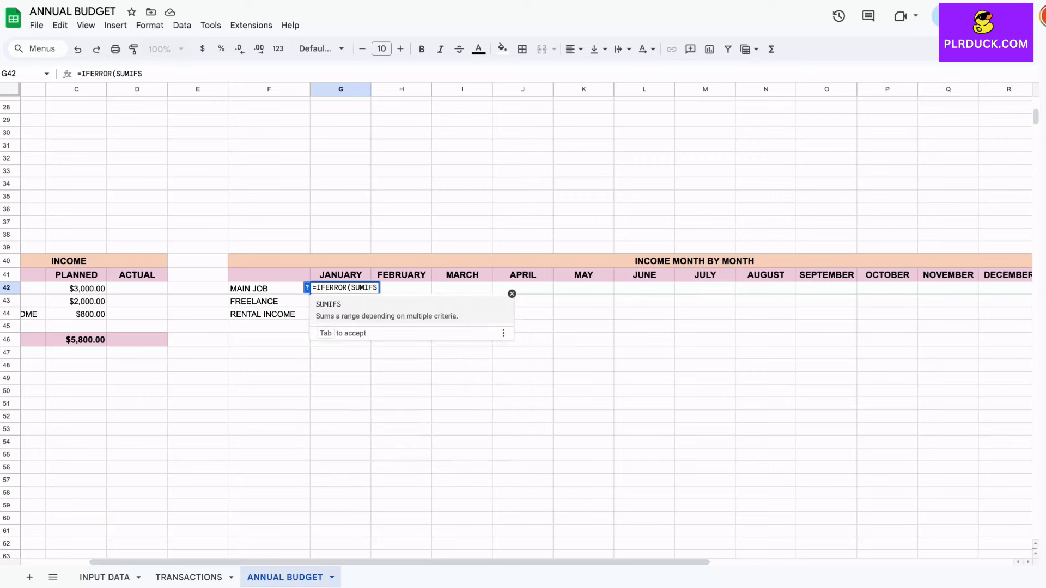
pyautogui.write('(')
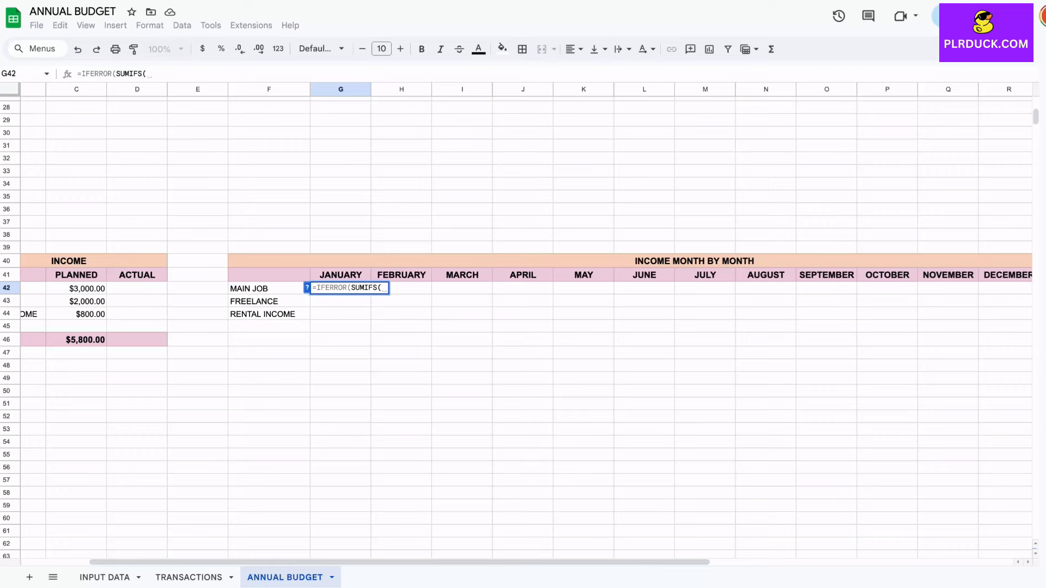
pyautogui.click(189, 578)
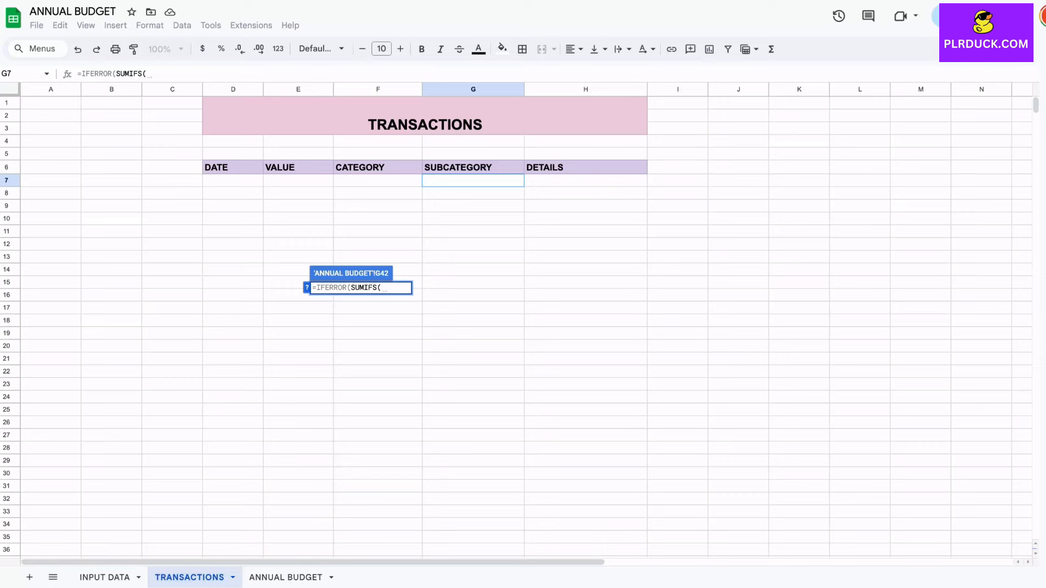
pyautogui.moveTo(298, 180); pyautogui.dragTo(298, 244)
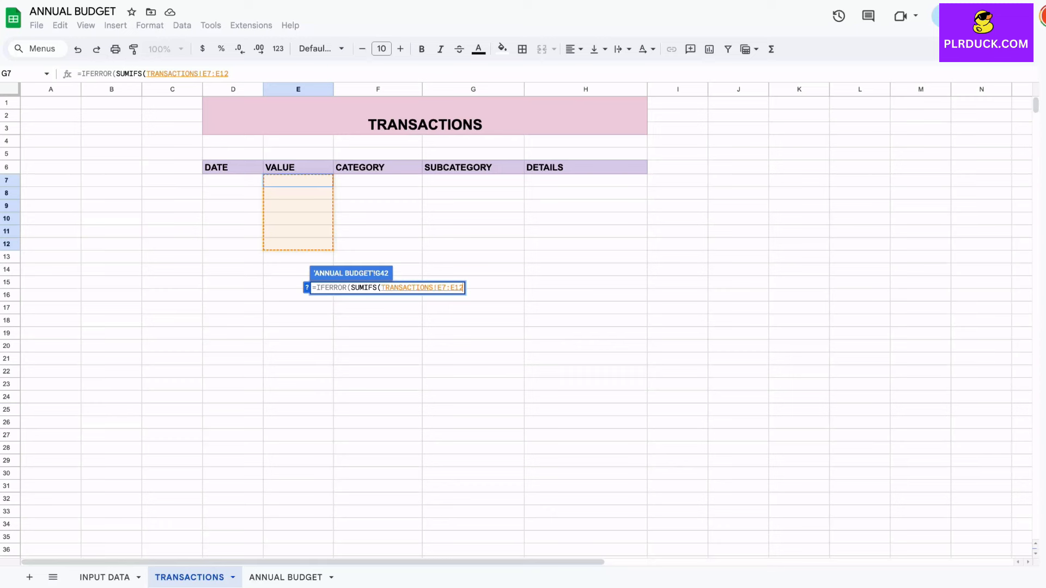
pyautogui.hotkey('shift', 'Down')
pyautogui.hotkey('shift', 'Down')
pyautogui.hotkey('shift', 'Down')
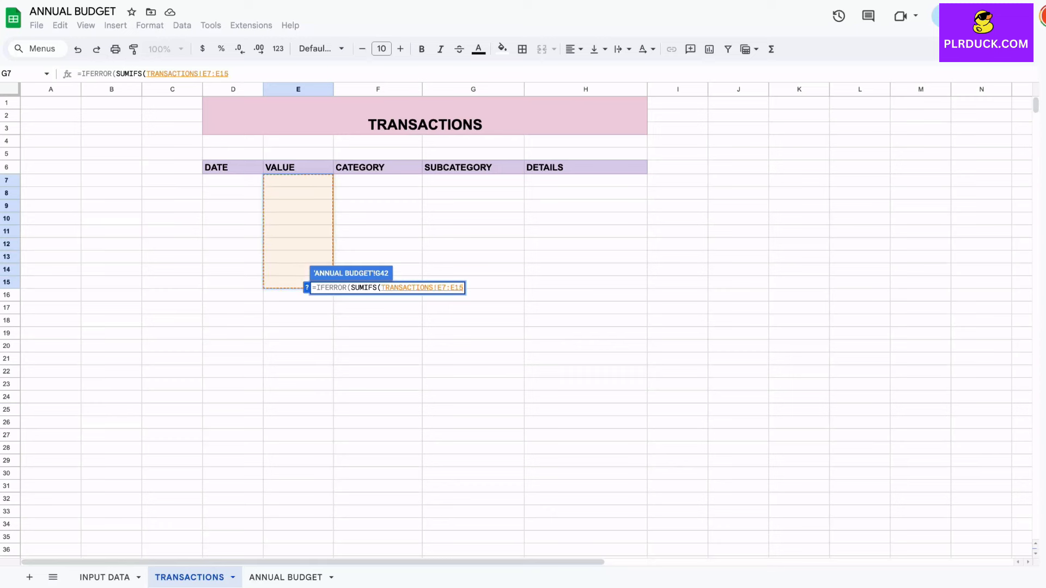
pyautogui.write(',')
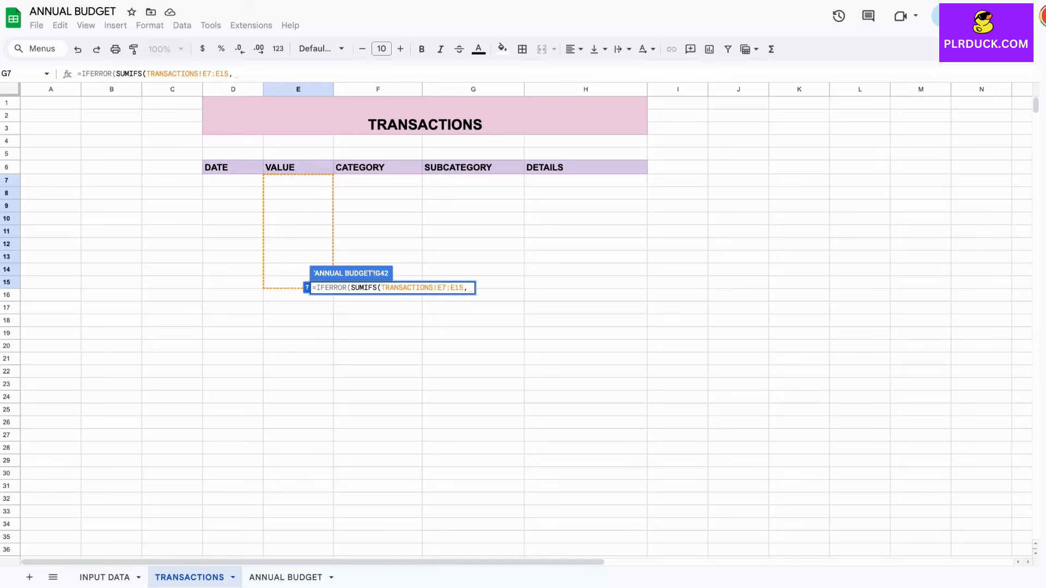
# - Add a SUMIFS criterion on the dates TRANSACTIONS!D7:D15 with the month-end condition "<="&(EOMONTH(G41,0))
pyautogui.moveTo(233, 180); pyautogui.dragTo(233, 282)
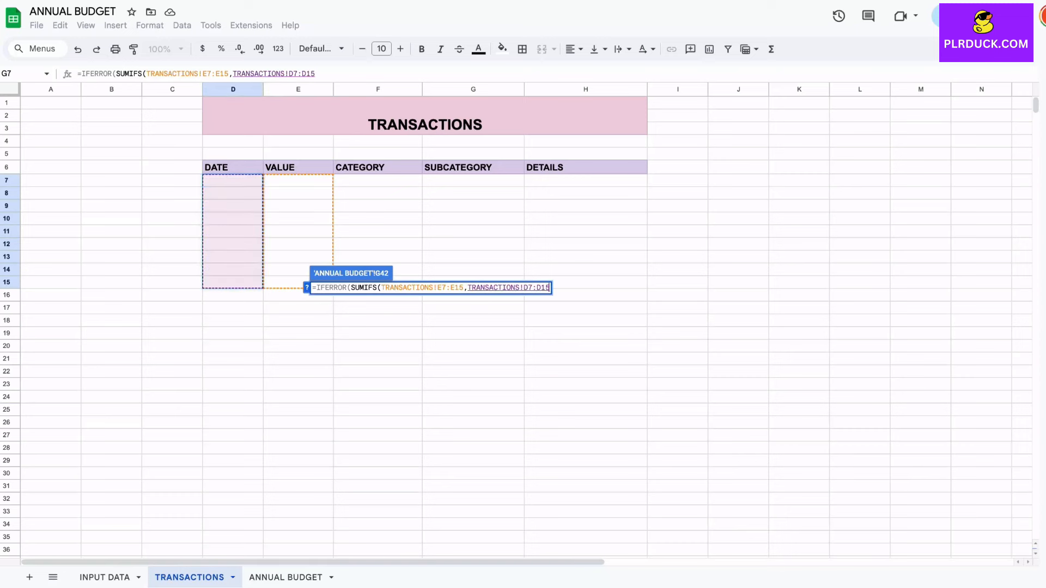
pyautogui.write(',"')
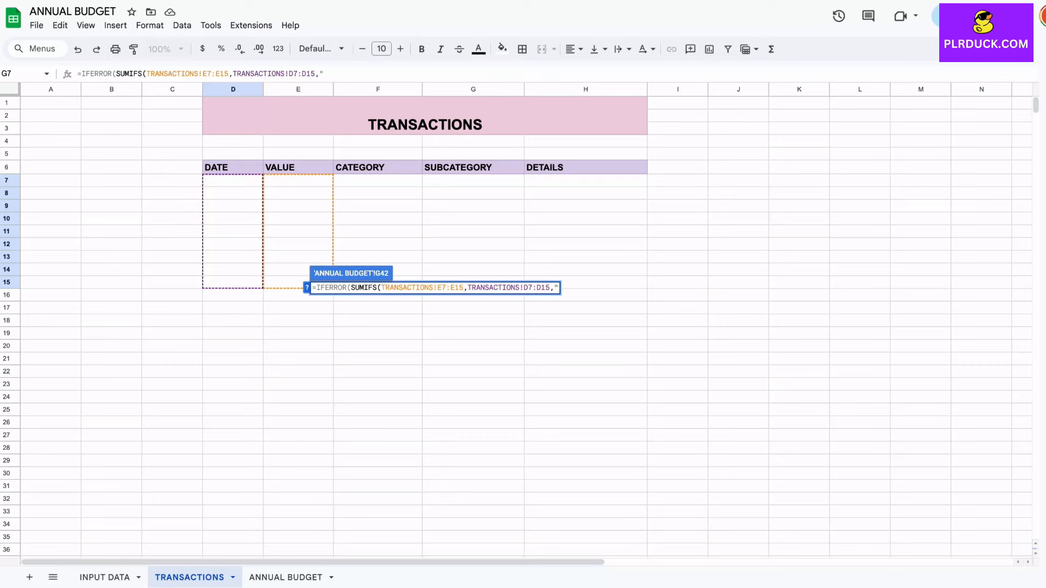
pyautogui.write('<="&')
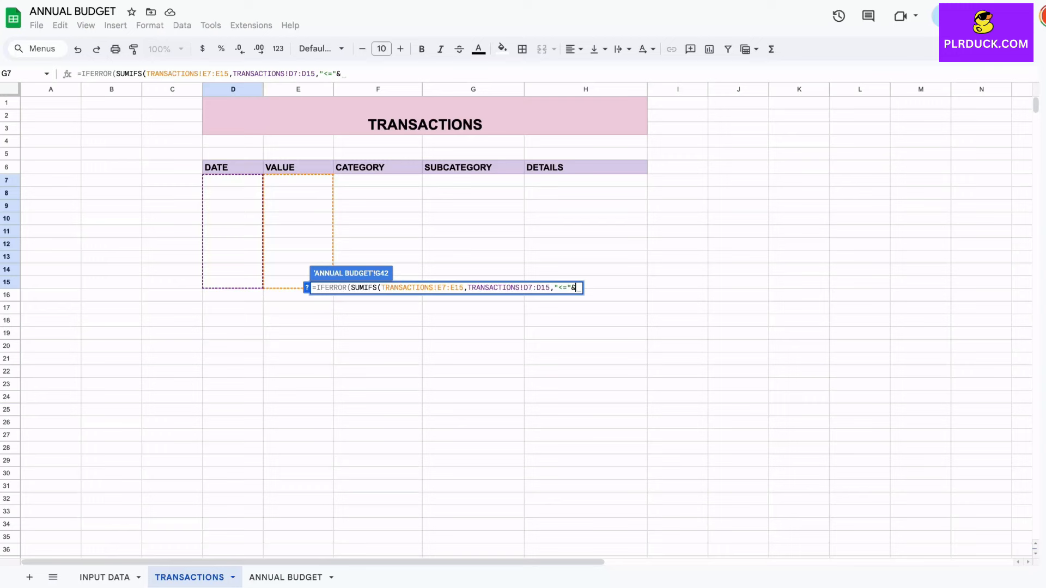
pyautogui.write('(')
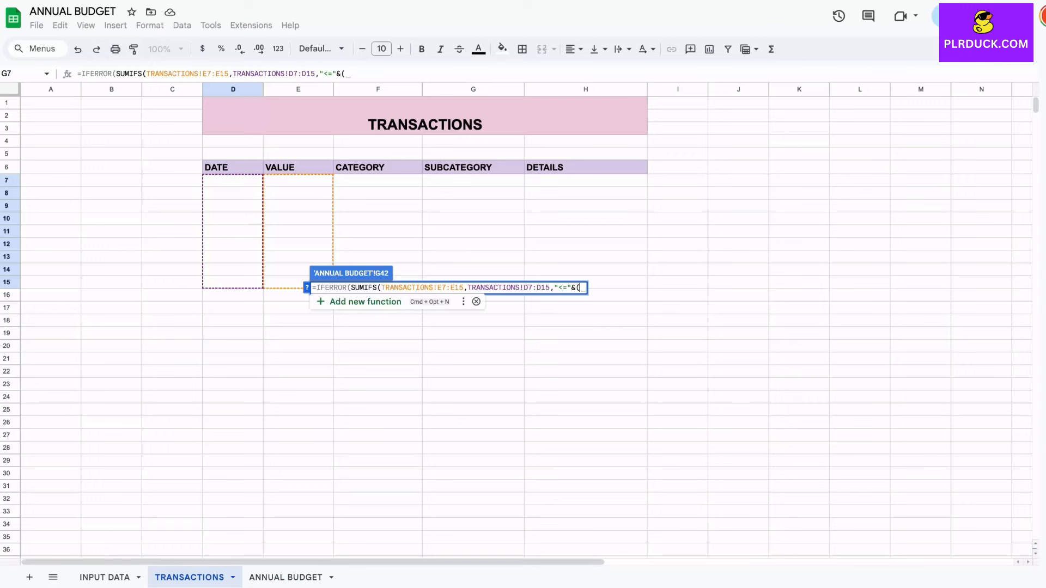
pyautogui.write('EOMONTH(')
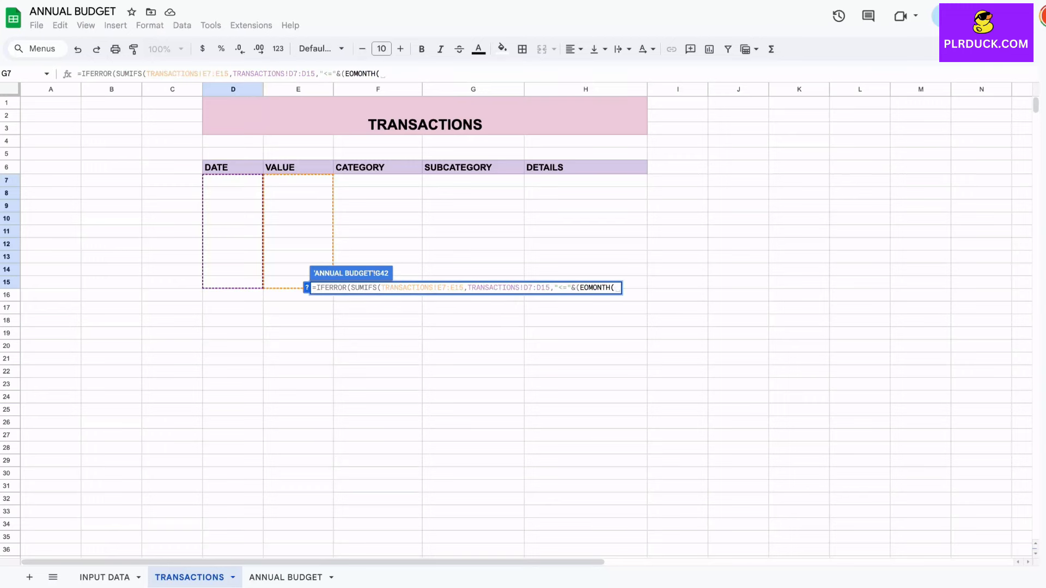
pyautogui.click(286, 577)
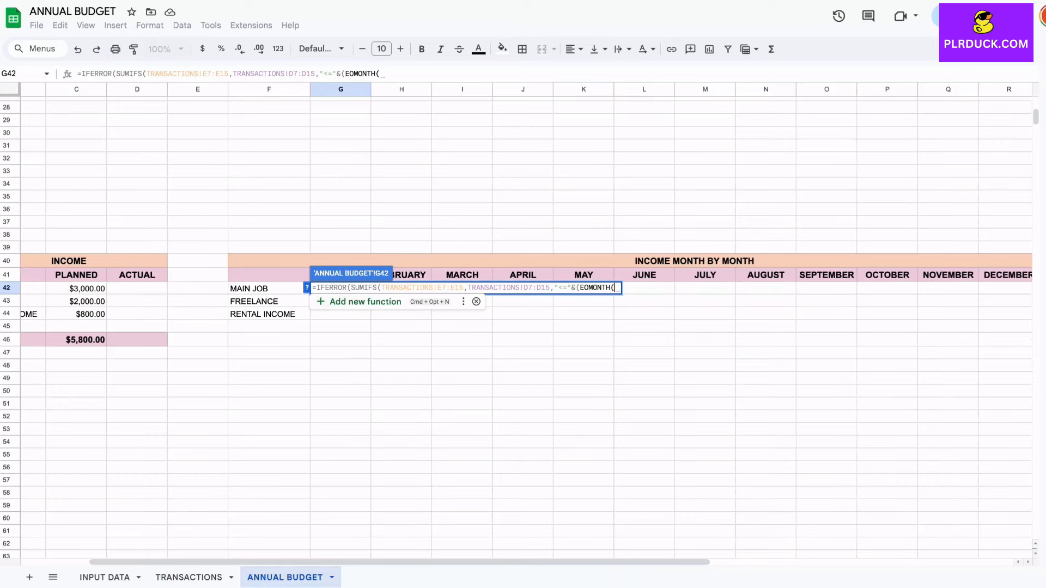
pyautogui.write('G41')
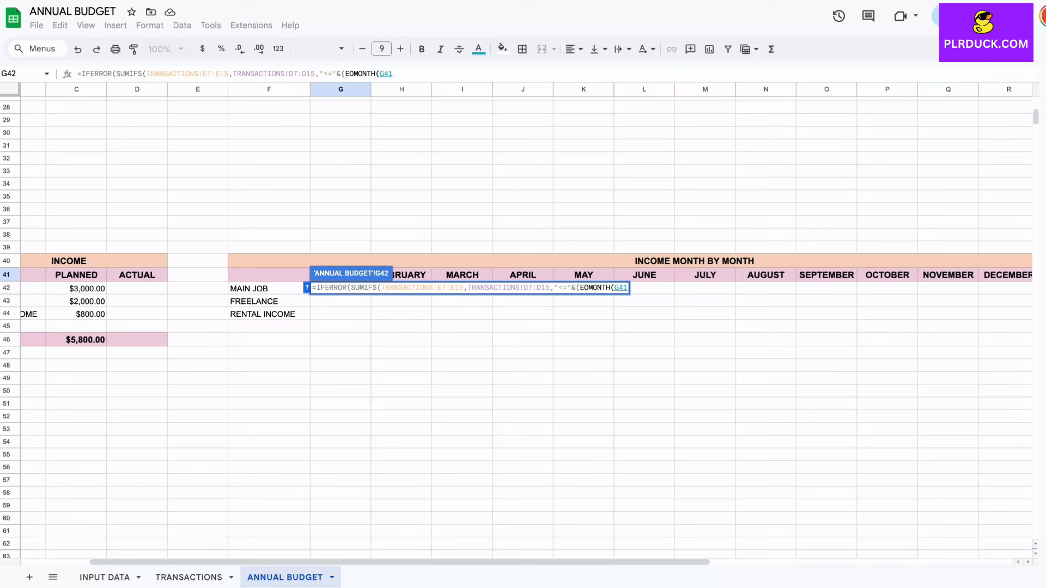
pyautogui.click(395, 74)
pyautogui.write(',')
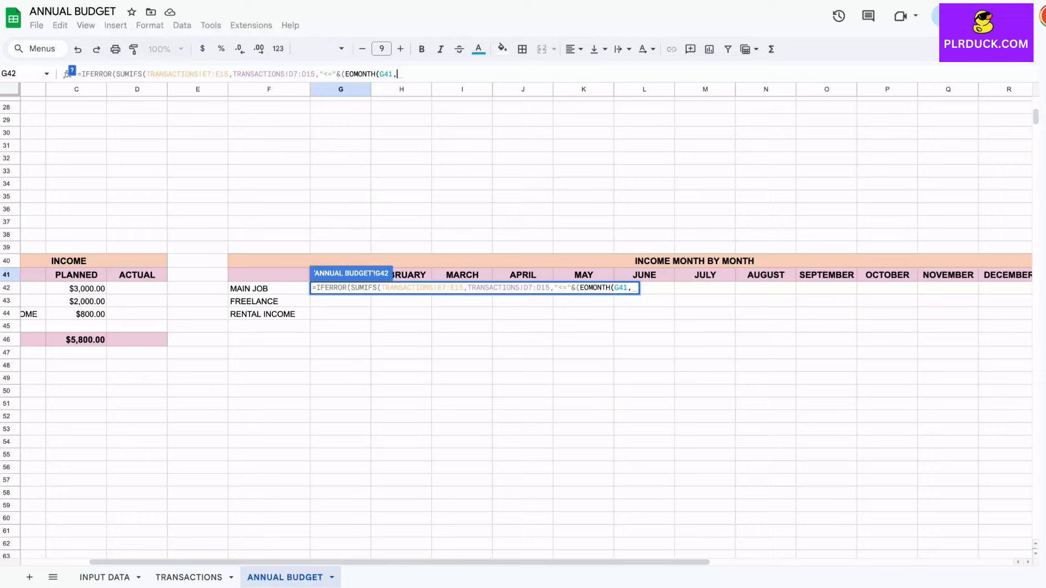
pyautogui.write('0)')
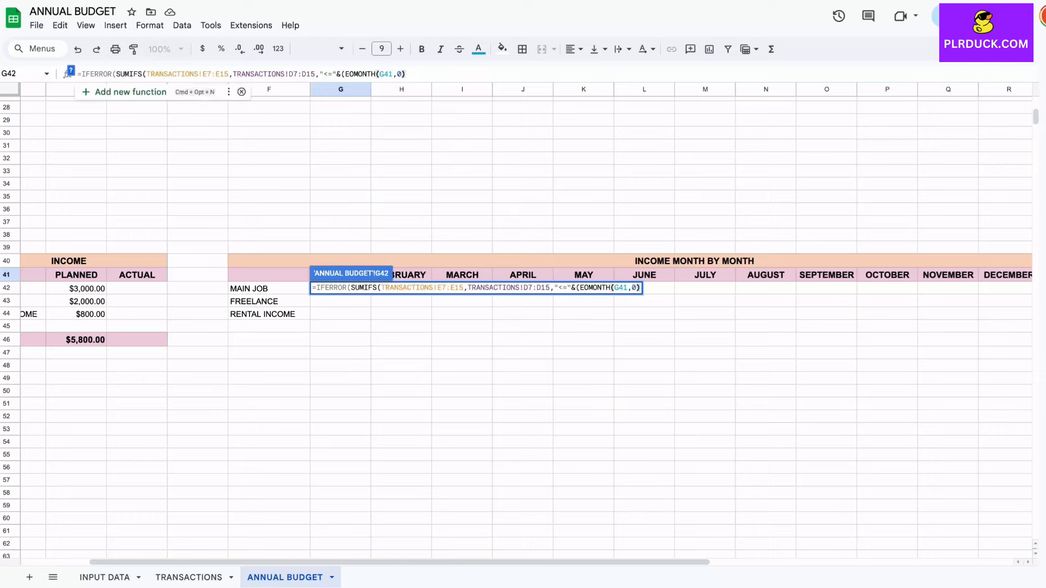
pyautogui.write('),')
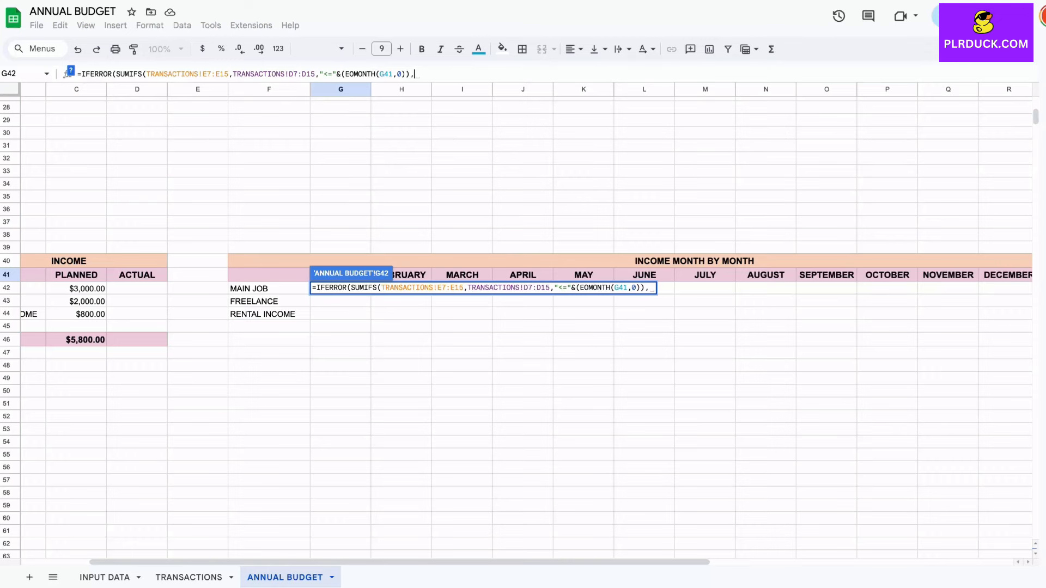
# - Add a second SUMIFS criterion on the dates TRANSACTIONS!D7:D15 with the month-start condition ">="&G41
pyautogui.click(189, 577)
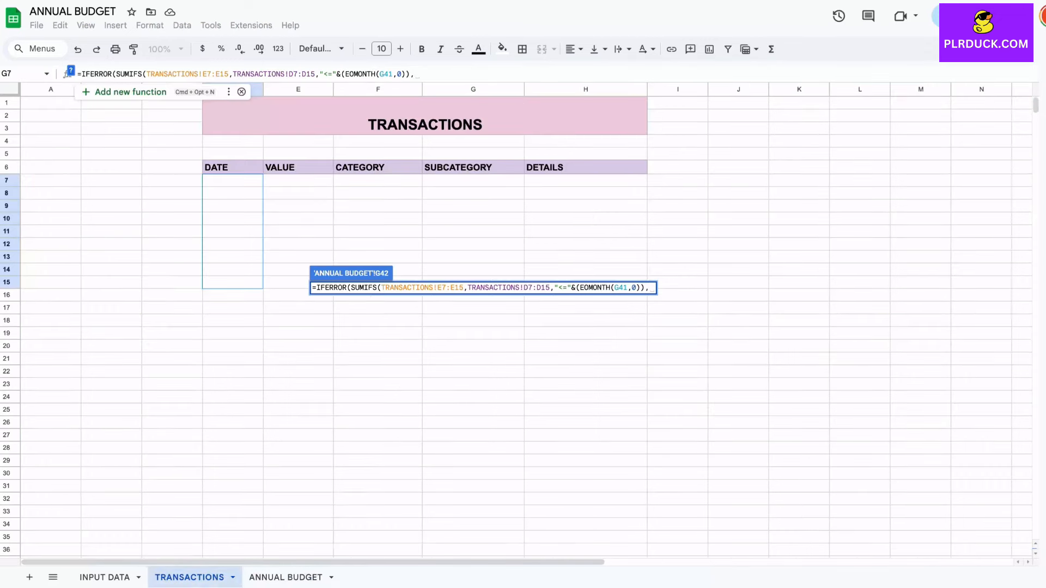
pyautogui.moveTo(233, 180); pyautogui.dragTo(233, 281)
pyautogui.write(',')
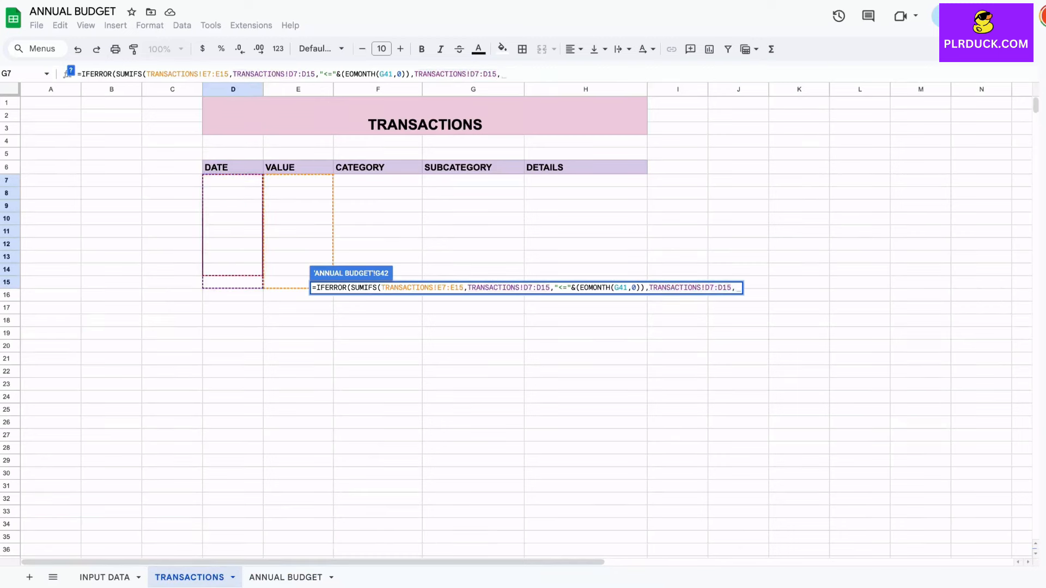
pyautogui.write('"')
pyautogui.write('>')
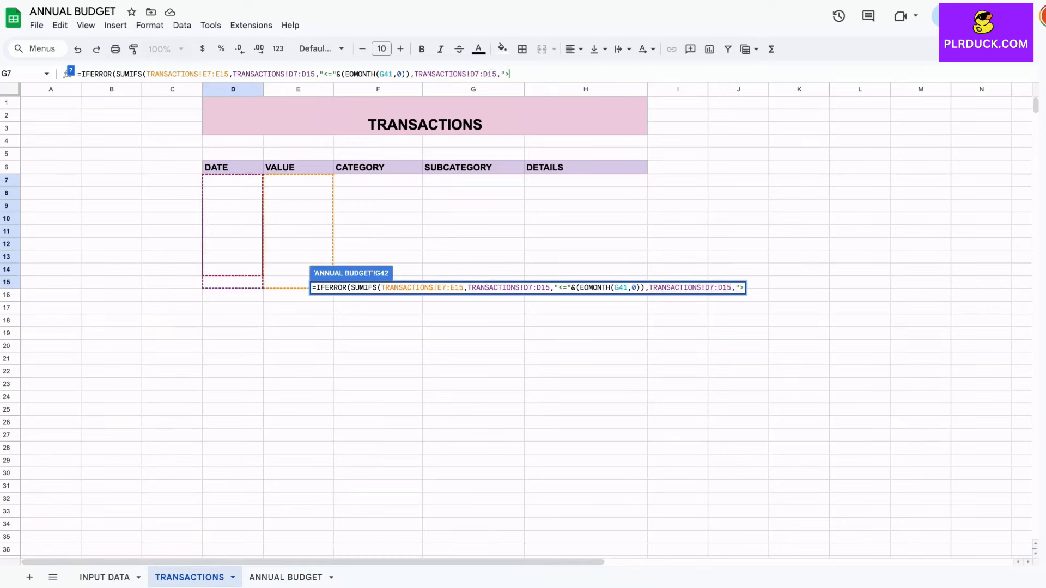
pyautogui.write('="')
pyautogui.press('Return')
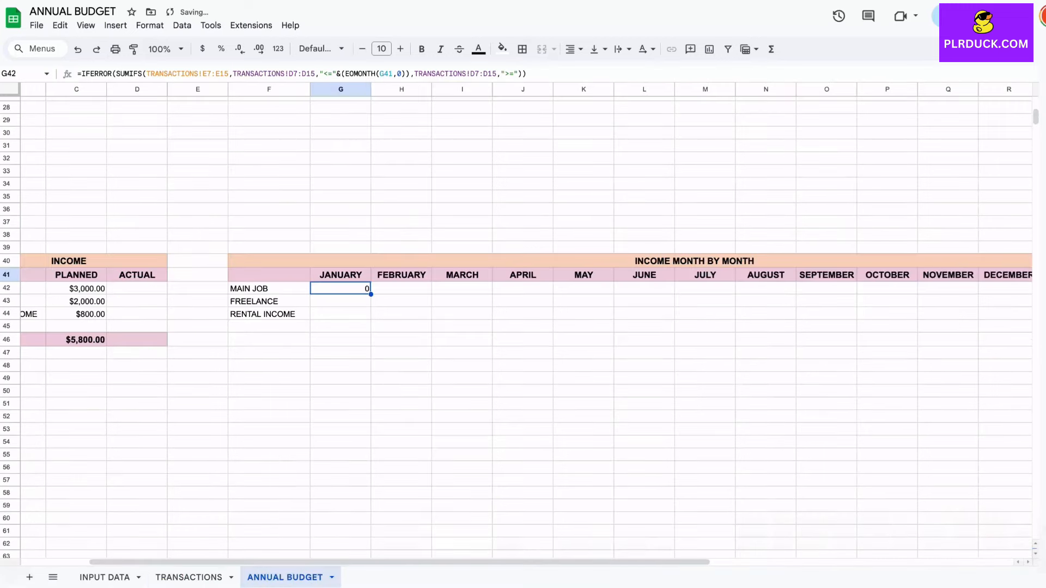
pyautogui.click(518, 74)
pyautogui.write('& ')
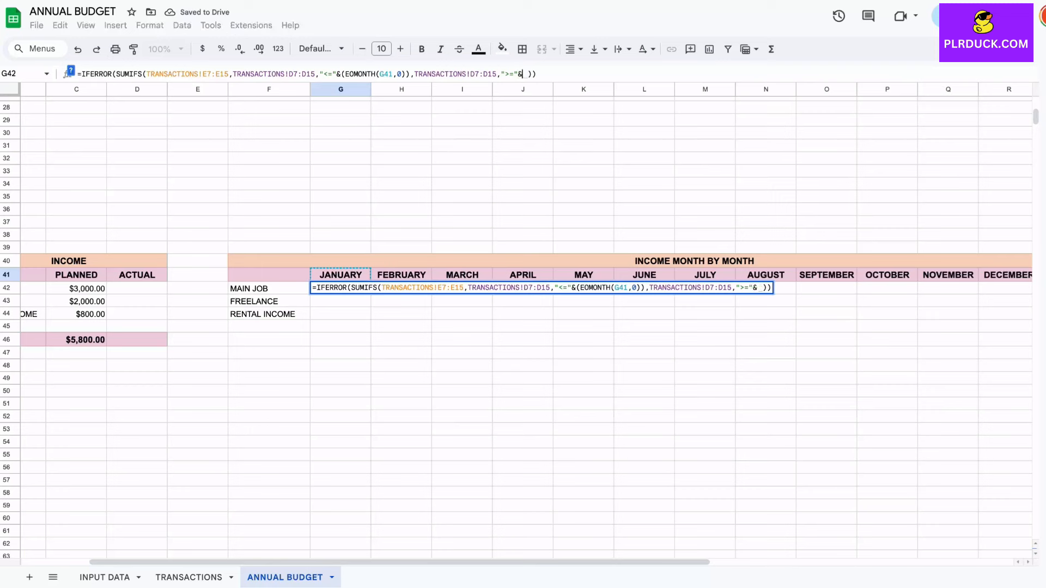
pyautogui.write('G41')
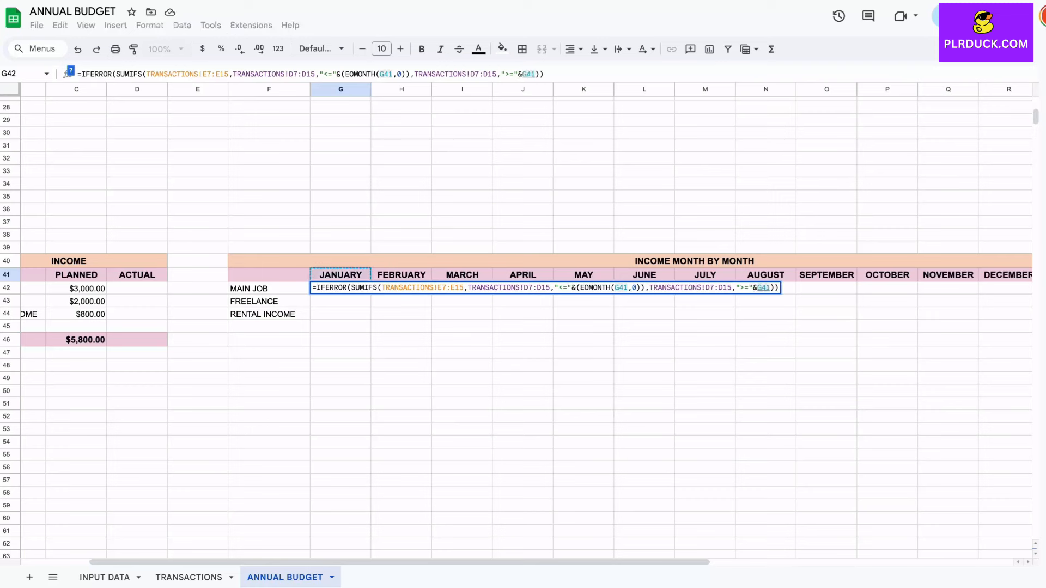
# - Add a SUMIFS criterion matching the subcategories TRANSACTIONS!G7:G15 with the income label through "="&F42
pyautogui.write(',')
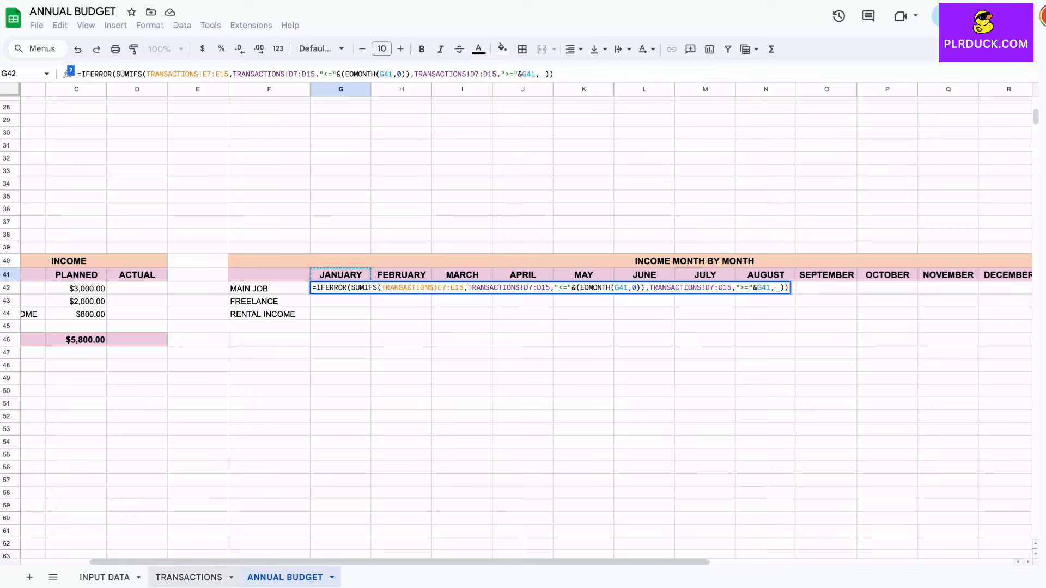
pyautogui.click(202, 576)
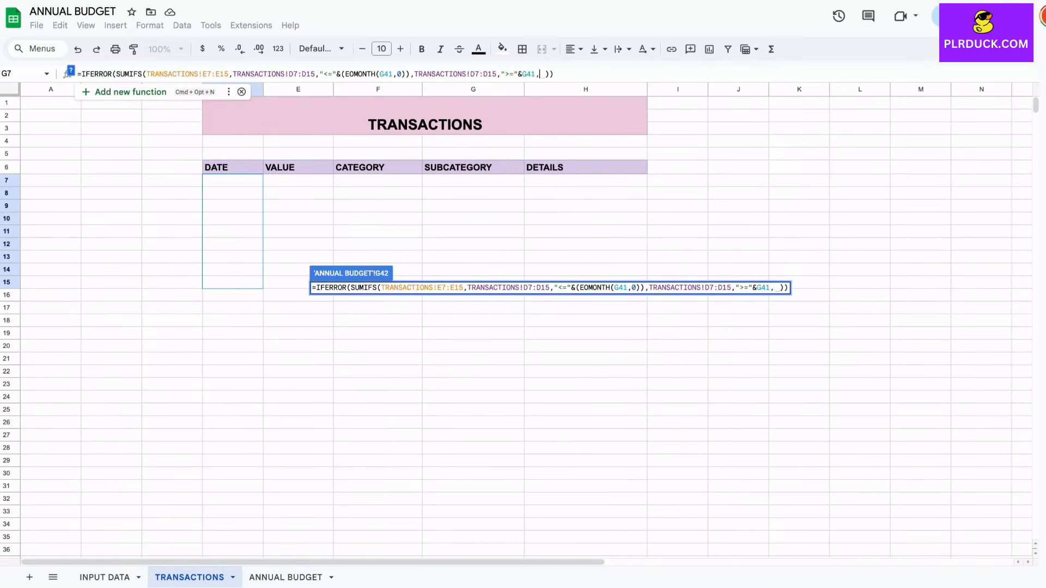
pyautogui.moveTo(472, 180); pyautogui.dragTo(473, 282)
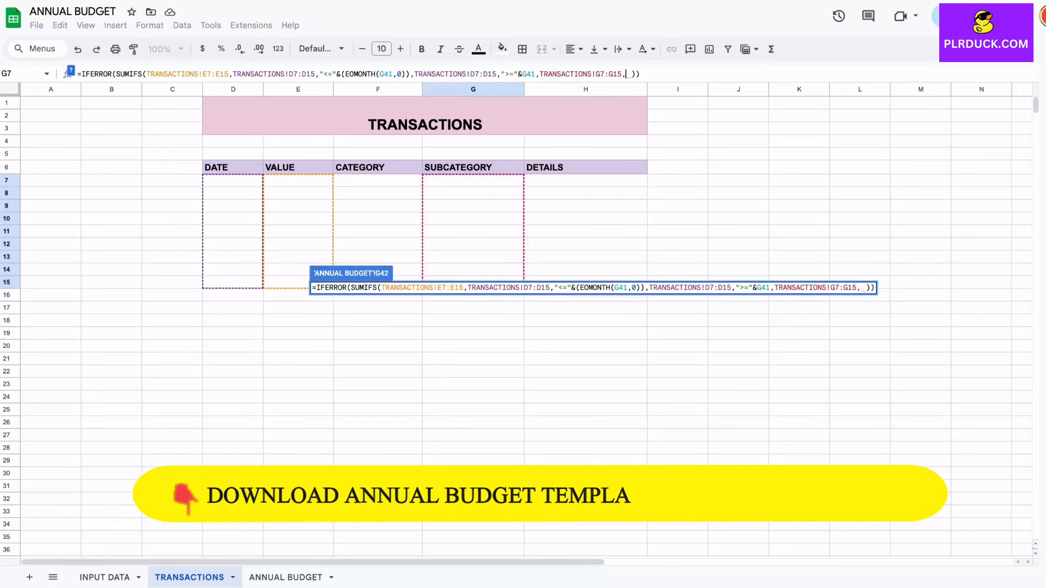
pyautogui.write(',"="&')
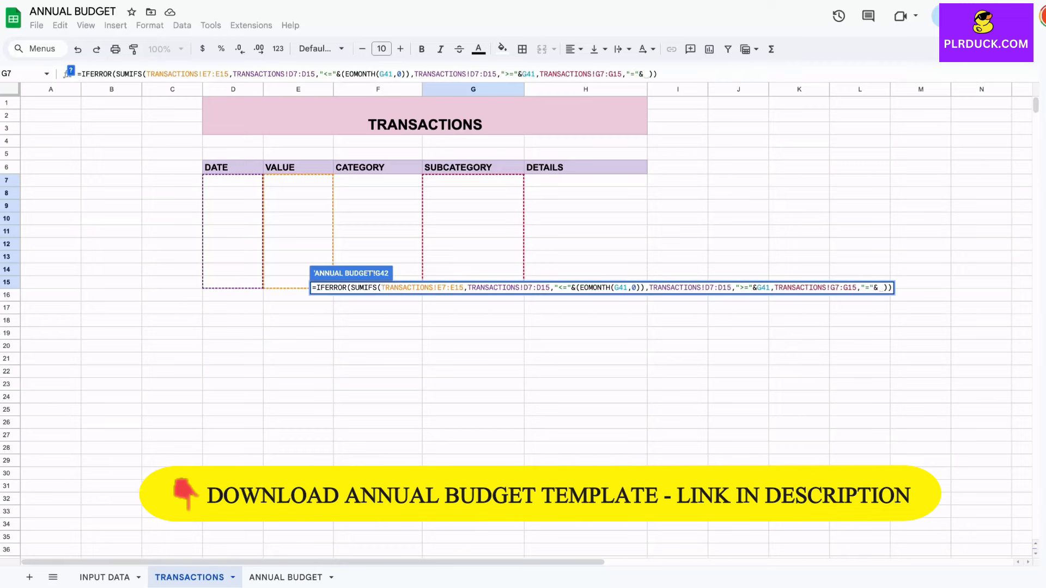
pyautogui.click(286, 577)
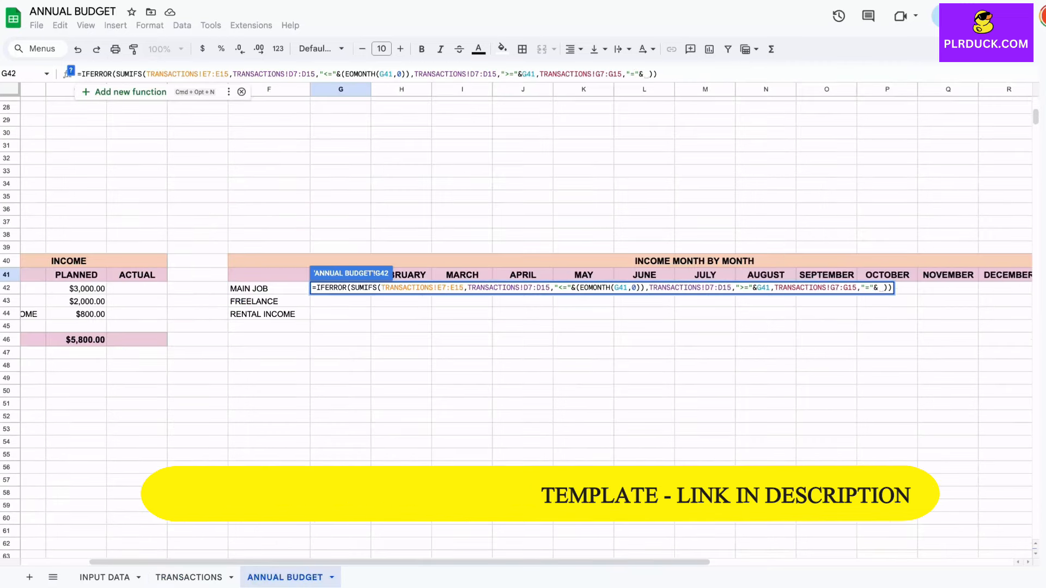
pyautogui.click(268, 288)
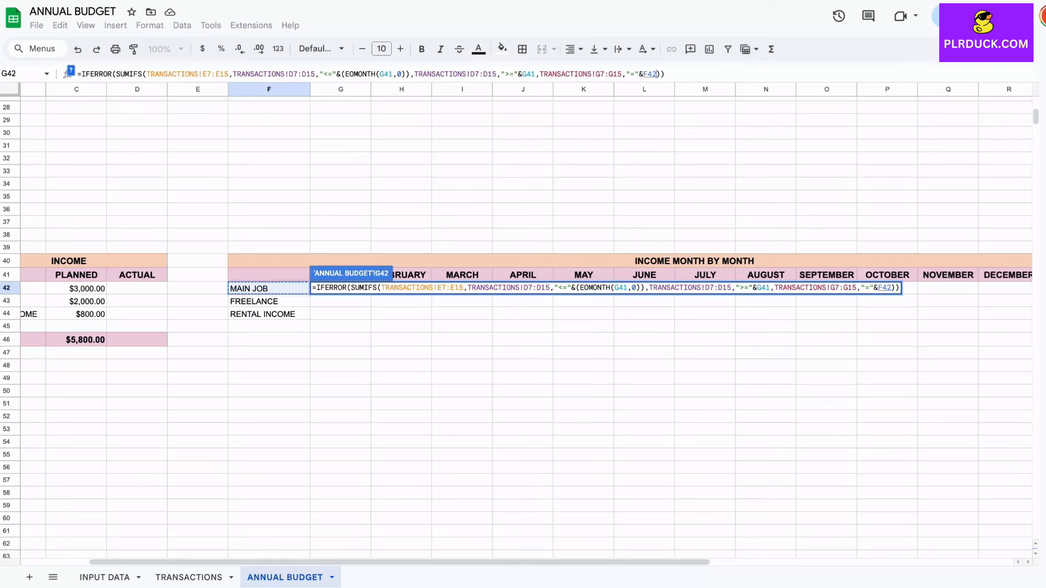
# - Close the SUMIFS, set the IFERROR fallback to 0, enter the formula, and reselect G42
pyautogui.write('),')
pyautogui.press('BackSpace')
pyautogui.write('),0')
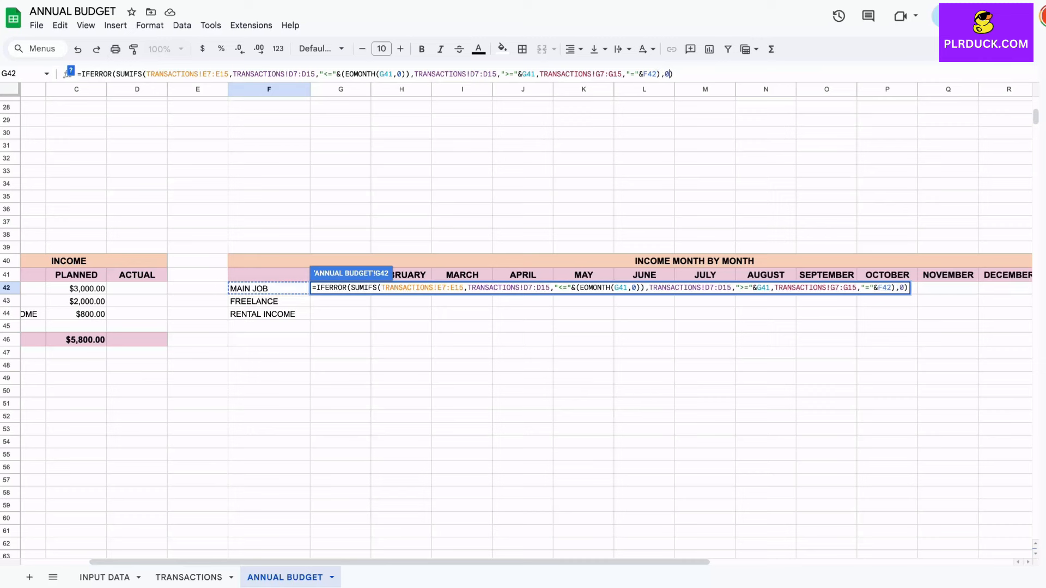
pyautogui.press('Right')
pyautogui.press('Return')
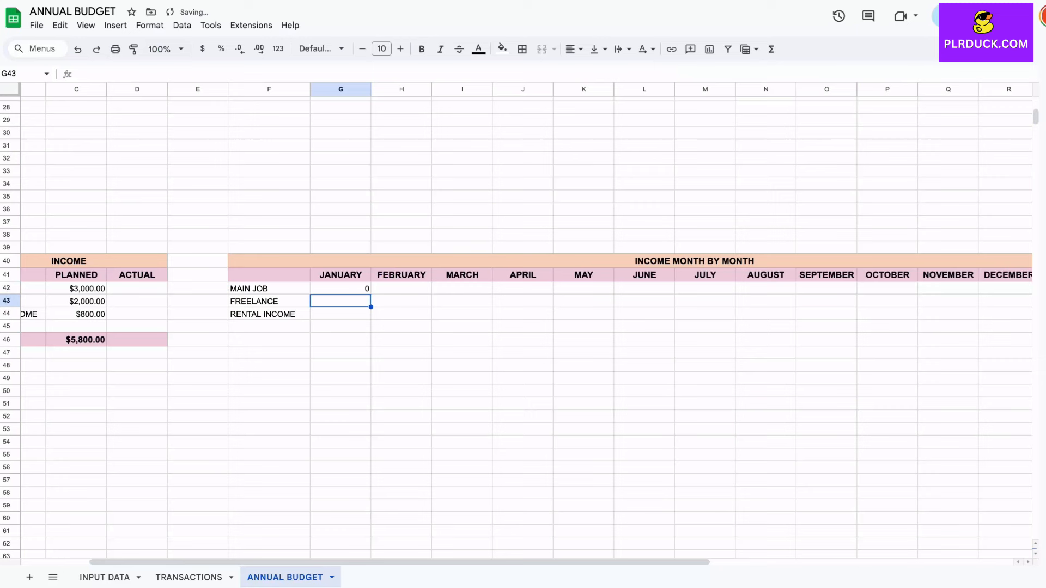
pyautogui.click(341, 289)
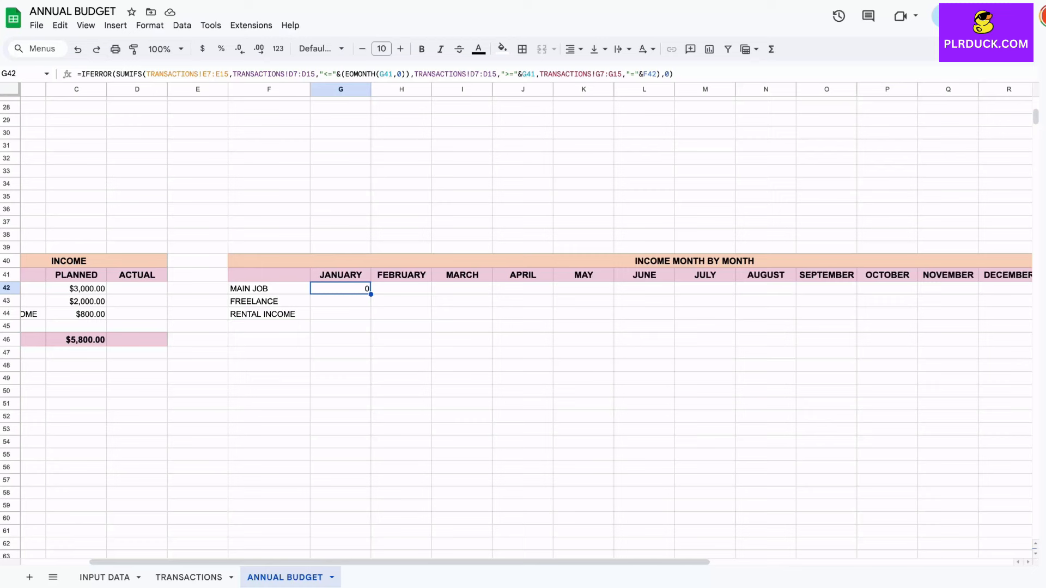
# - In G42's formula, make the SUMIFS sum range absolute as TRANSACTIONS!$E$7:$E$15
pyautogui.click(203, 74)
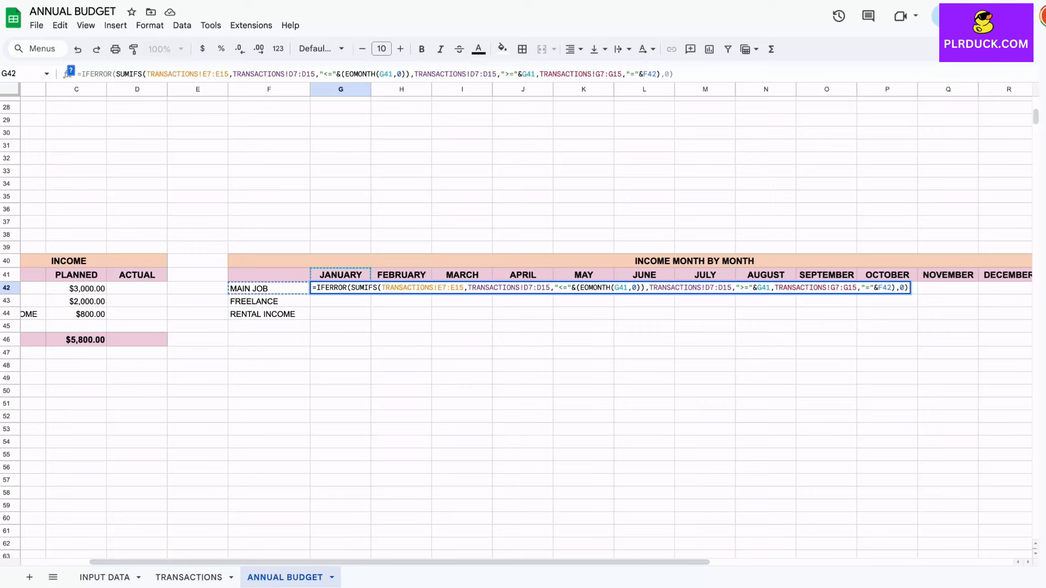
pyautogui.write('$E')
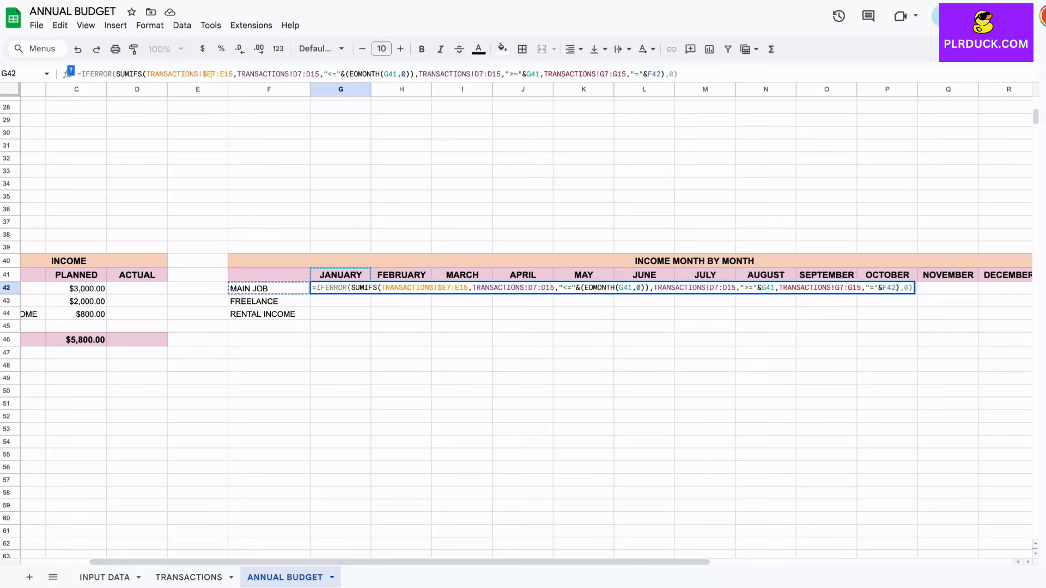
pyautogui.write('$7:$E$')
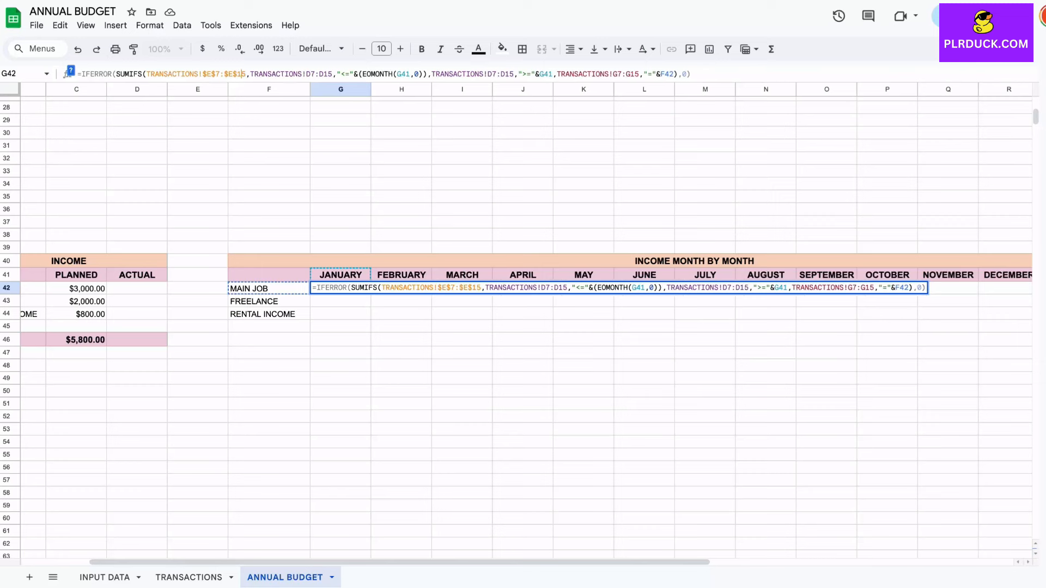
# - Make the first date criteria range in G42's formula absolute as TRANSACTIONS!$D$7:$D$15
pyautogui.click(305, 74)
pyautogui.write('$E')
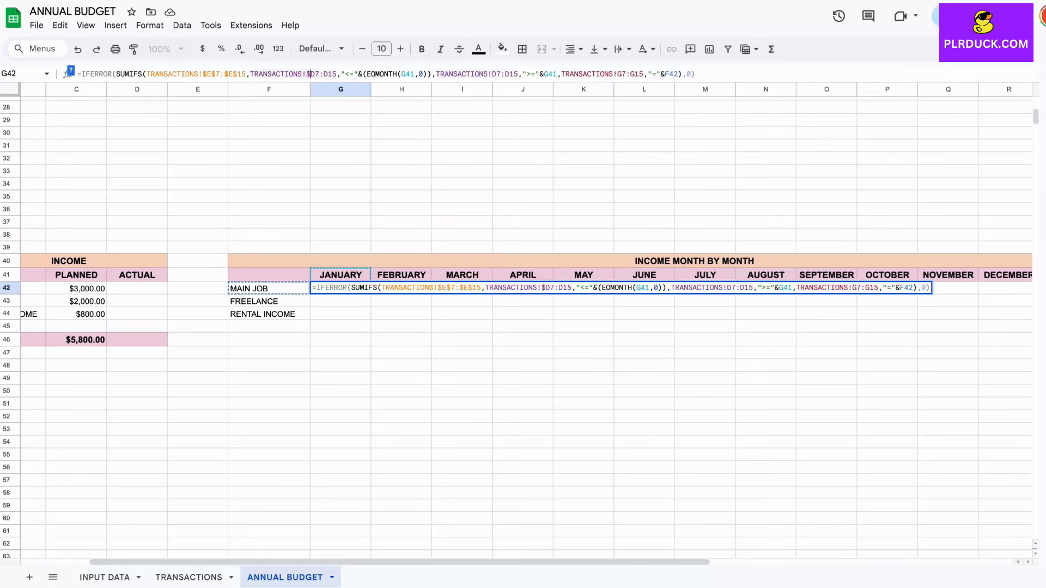
pyautogui.write('$7:')
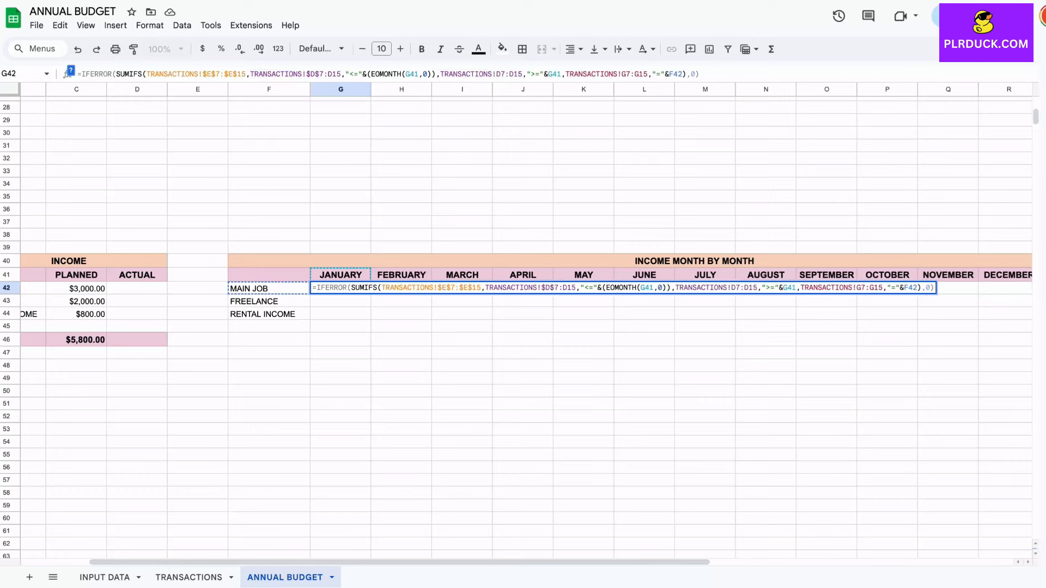
pyautogui.write('$E')
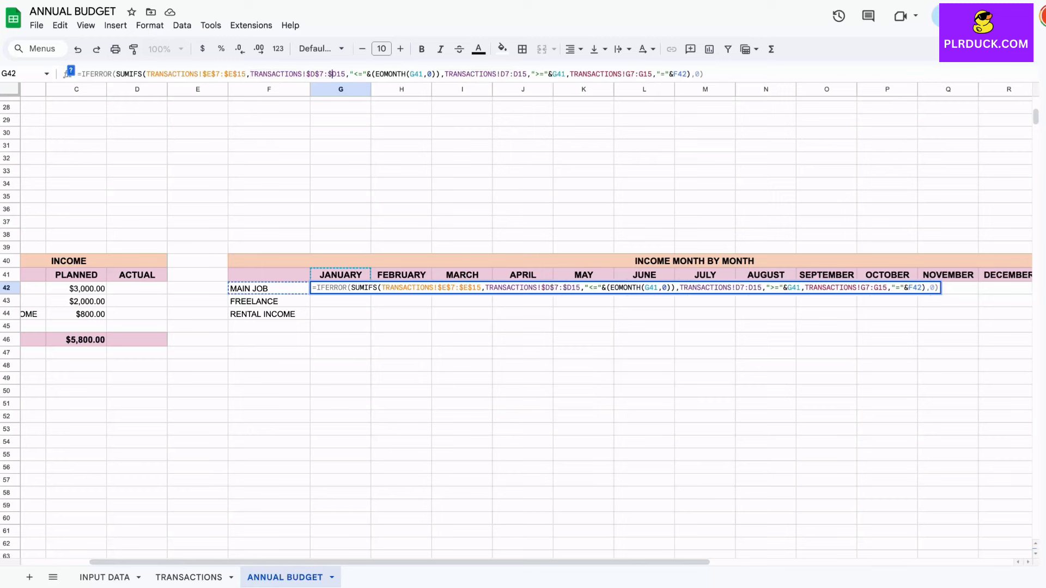
pyautogui.write('$')
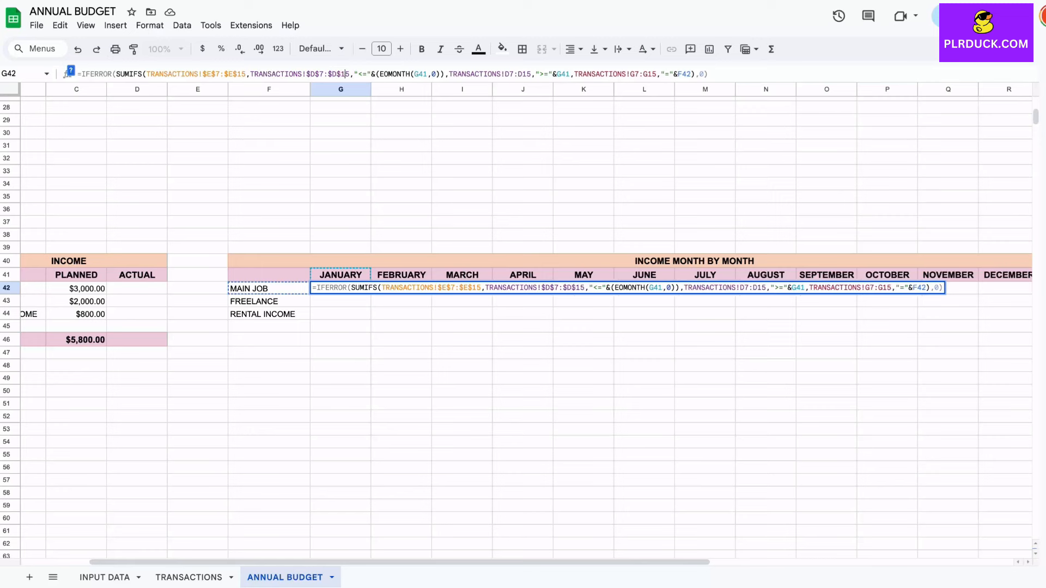
# - Lock the row of the month reference inside EOMONTH as G$41
pyautogui.press('Right')
pyautogui.press('Right')
pyautogui.press('Right')
pyautogui.press('Right')
pyautogui.press('Right')
pyautogui.press('Right')
pyautogui.press('Right')
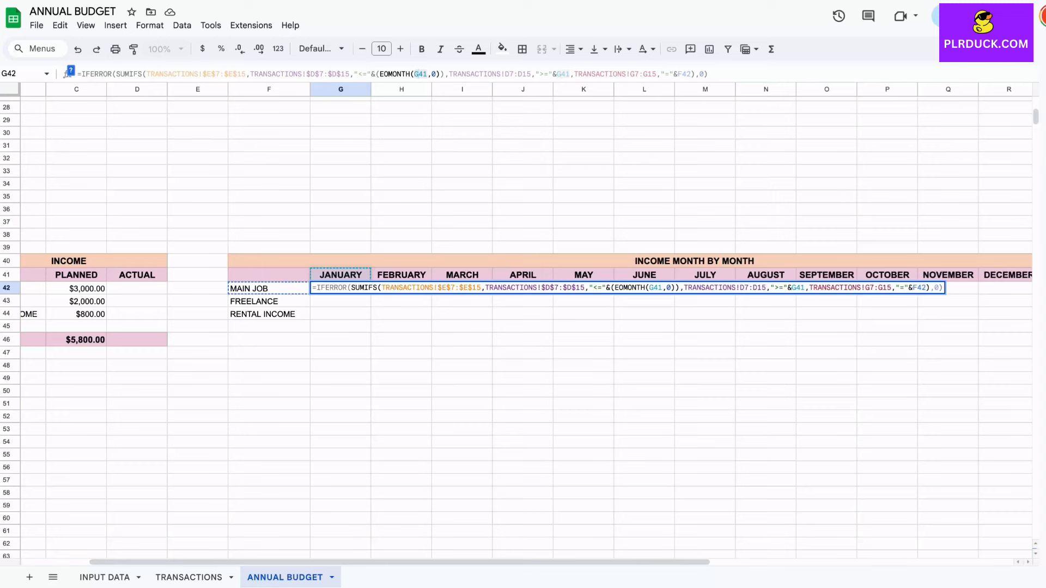
pyautogui.press('Right')
pyautogui.write('$')
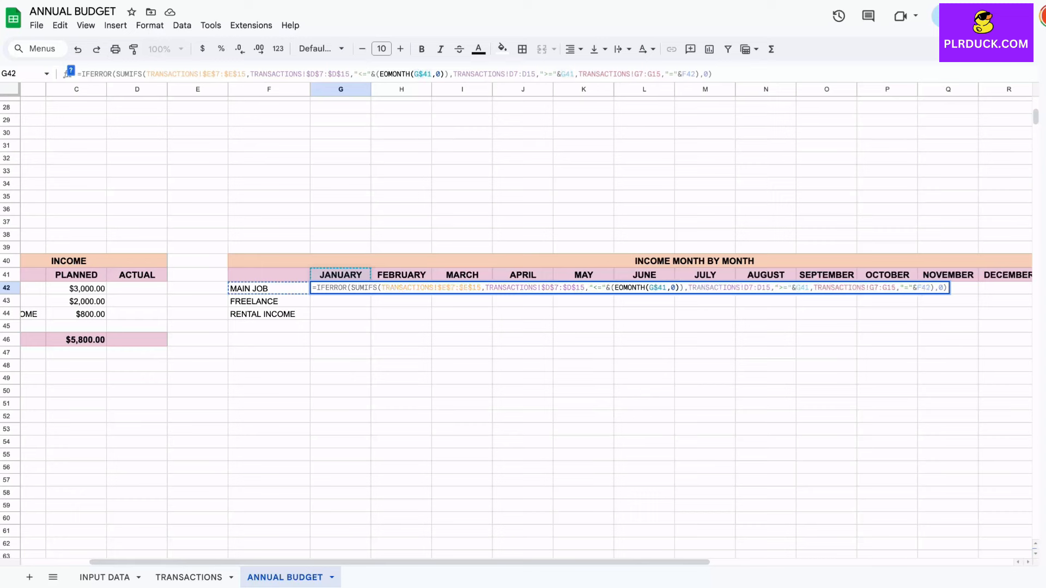
# - Make the second date range absolute as TRANSACTIONS!$D$7:$D$15 and lock the row of its month-start reference as G$41
pyautogui.press('Right')
pyautogui.press('Right')
pyautogui.press('Right')
pyautogui.press('Right')
pyautogui.press('Right')
pyautogui.press('Right')
pyautogui.press('Right')
pyautogui.press('Right')
pyautogui.press('Right')
pyautogui.write('$E$')
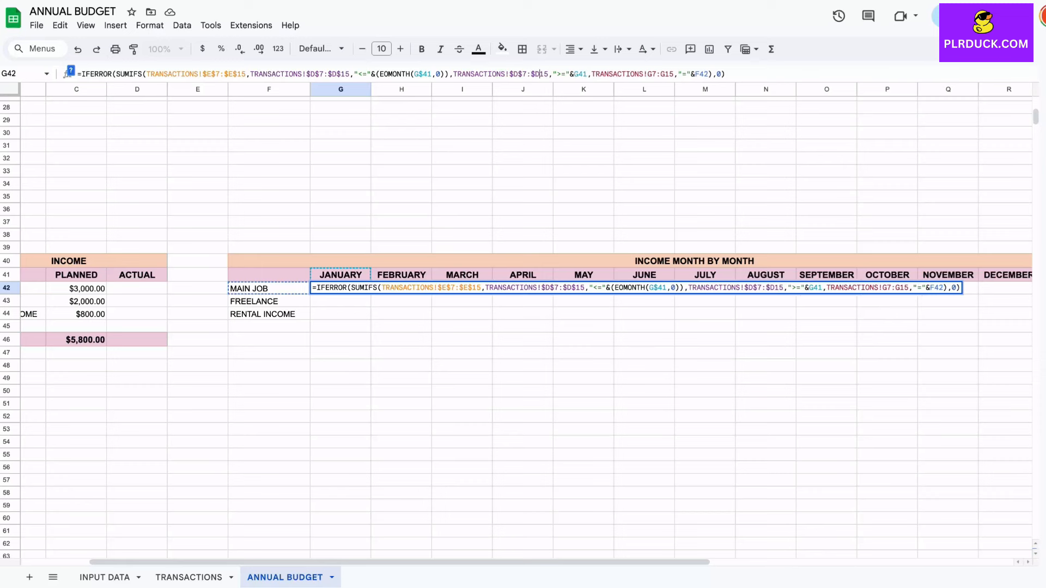
pyautogui.write('$')
pyautogui.click(578, 74)
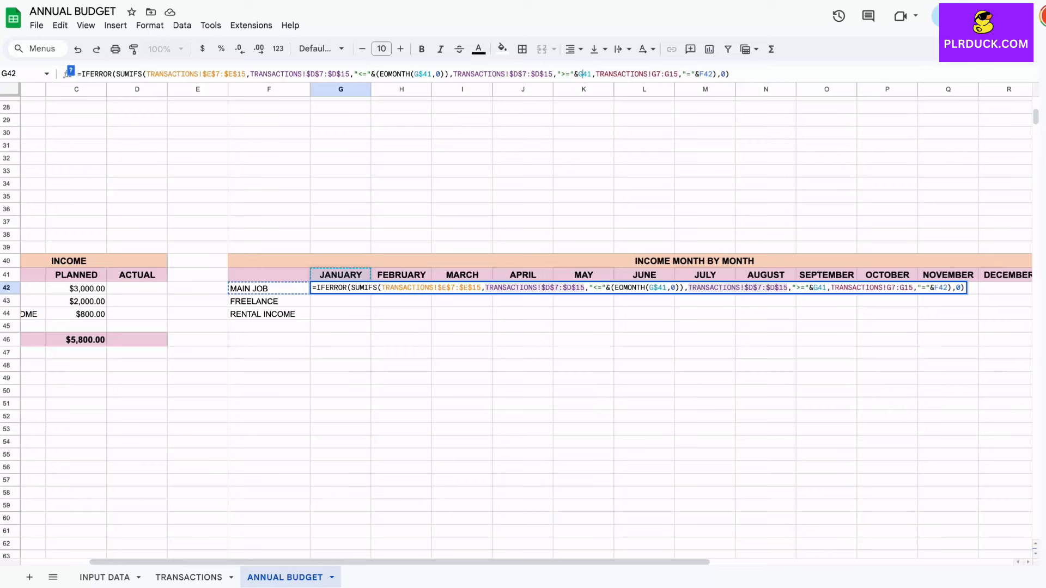
pyautogui.write('$')
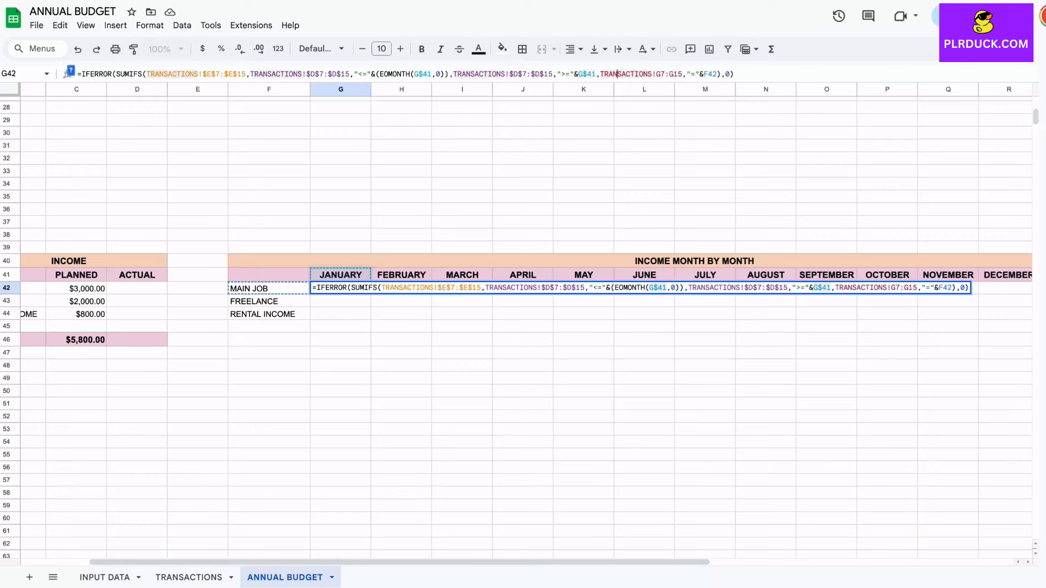
# - Make the subcategory criteria range in G42's formula absolute as TRANSACTIONS!$G$7:$G$15
pyautogui.press('Right')
pyautogui.press('Right')
pyautogui.press('Right')
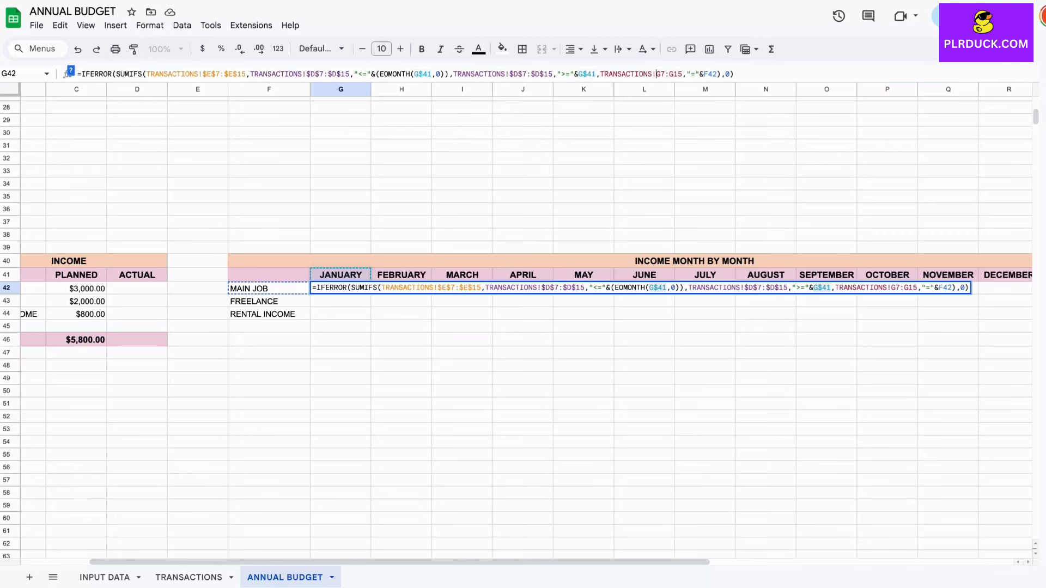
pyautogui.write('$E')
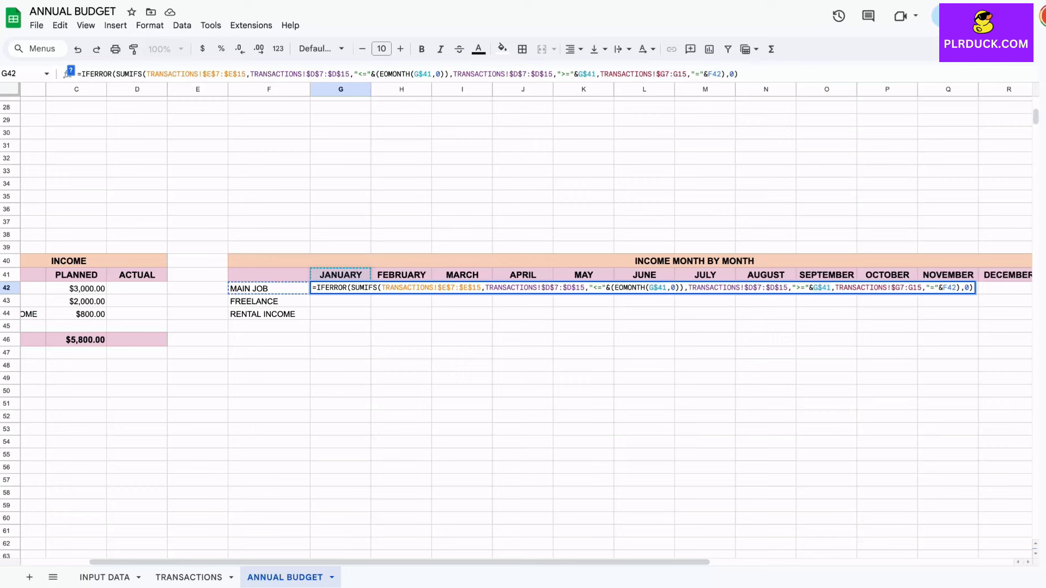
pyautogui.write('$7:$E$')
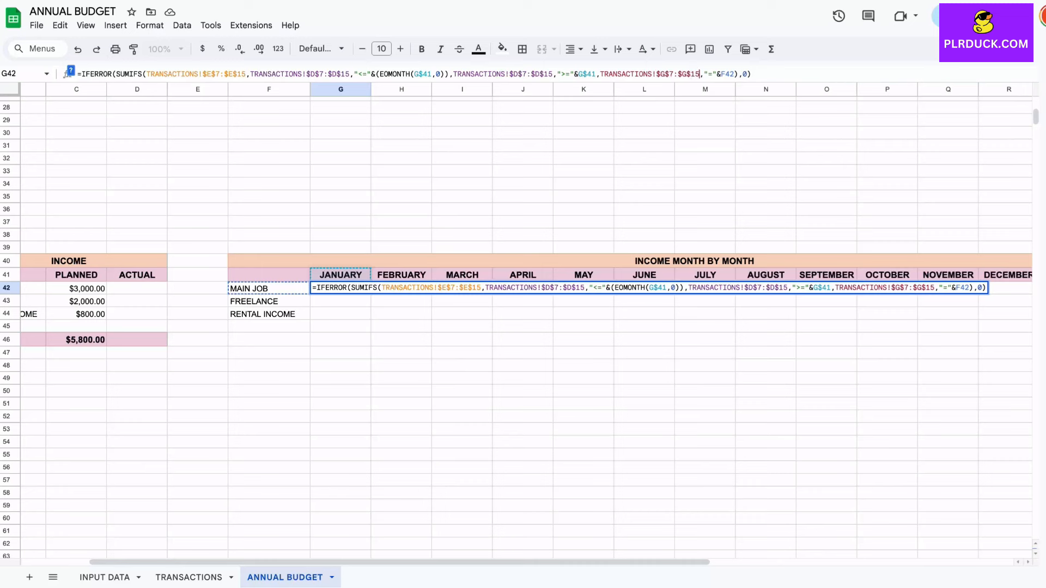
# - Lock the column of the income label reference as $F42 and enter the updated formula in G42
pyautogui.press('Right')
pyautogui.press('Right')
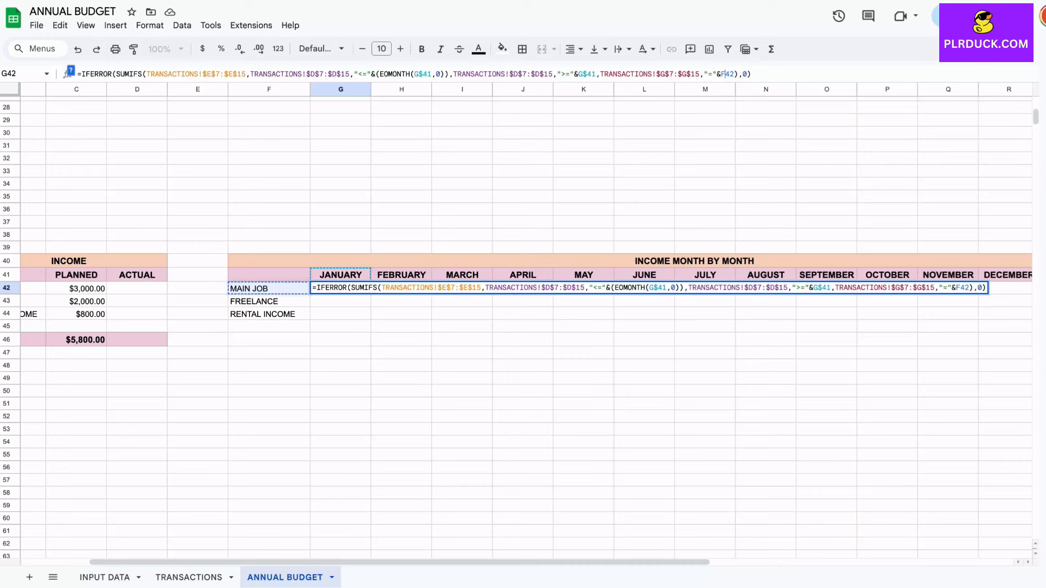
pyautogui.write('$')
pyautogui.click(756, 74)
pyautogui.press('Return')
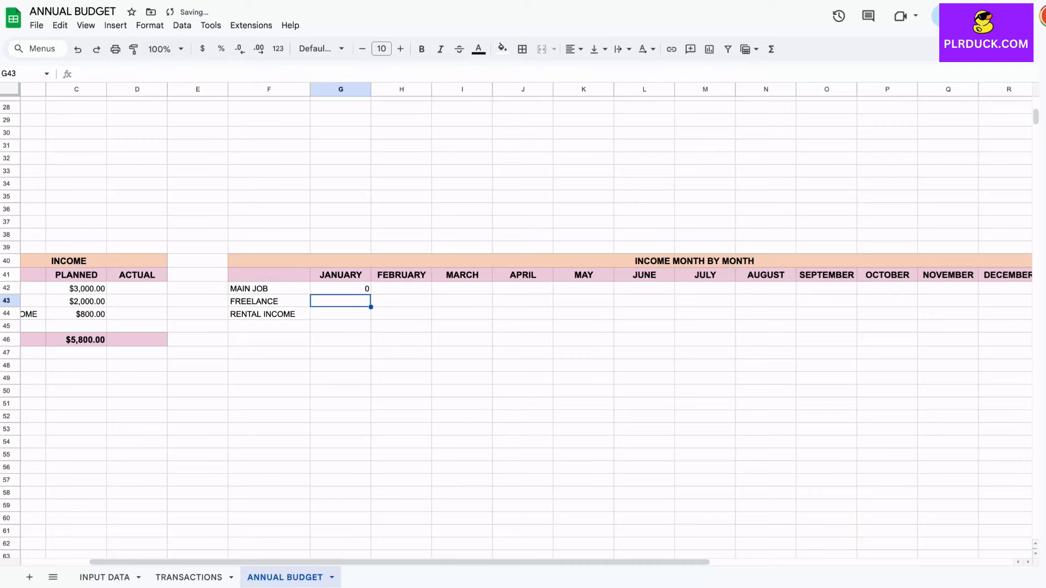
# - Fill the January formula from G42 down to G44 and check the references in the copied G43 formula
pyautogui.click(340, 288)
pyautogui.moveTo(370, 294); pyautogui.dragTo(371, 316)
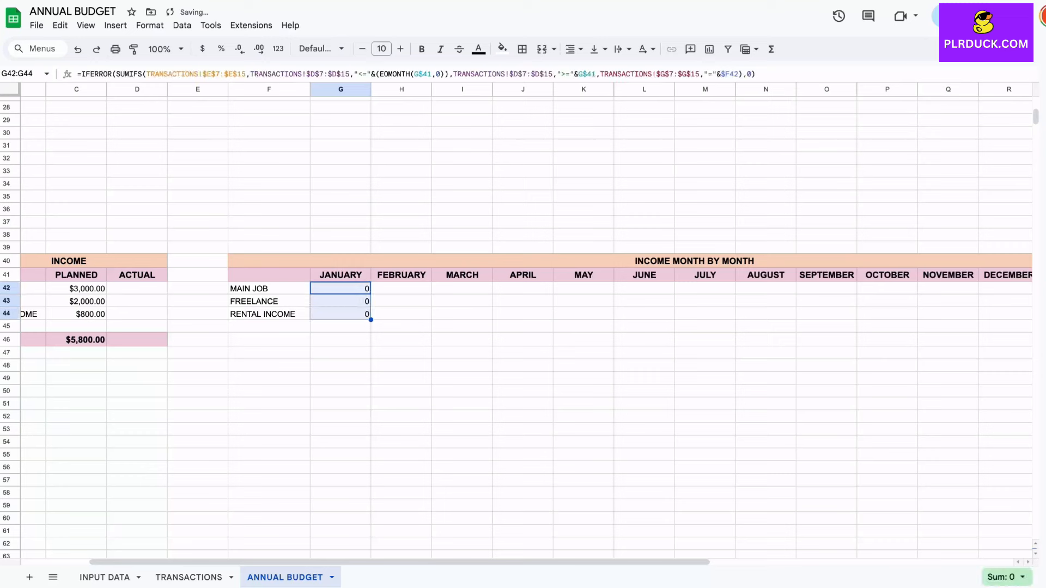
pyautogui.click(348, 301)
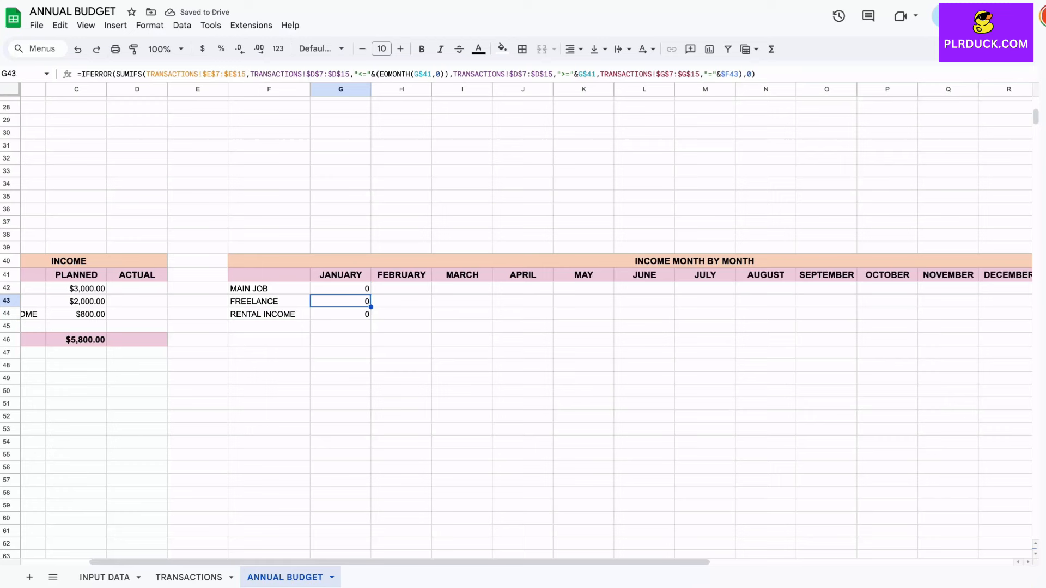
pyautogui.press('Return')
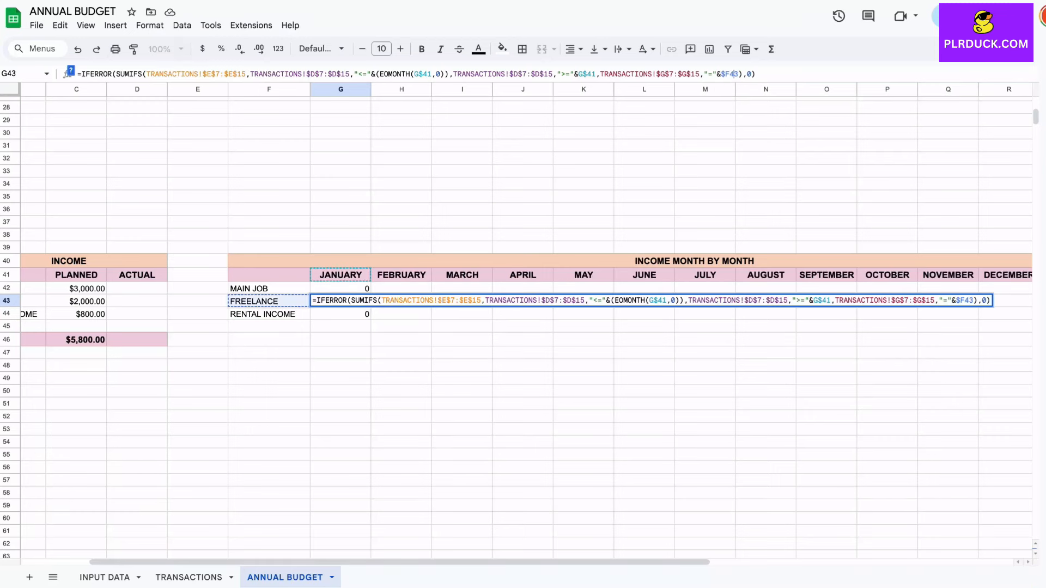
pyautogui.press('Return')
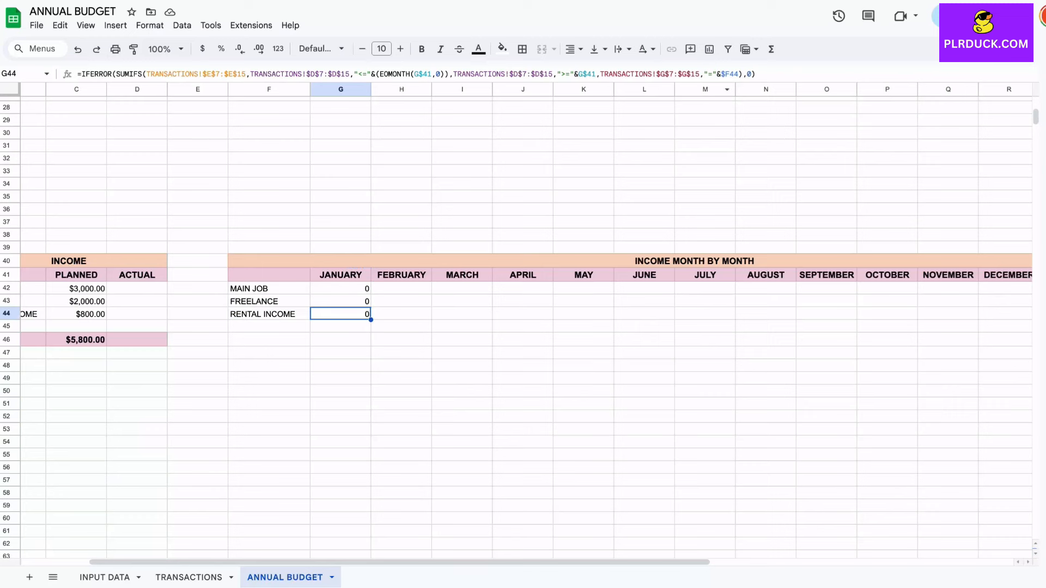
# - Fill the MAIN JOB formula from G42 across to December in R42 and check the month reference in H42
pyautogui.click(341, 289)
pyautogui.moveTo(371, 295); pyautogui.dragTo(1007, 290)
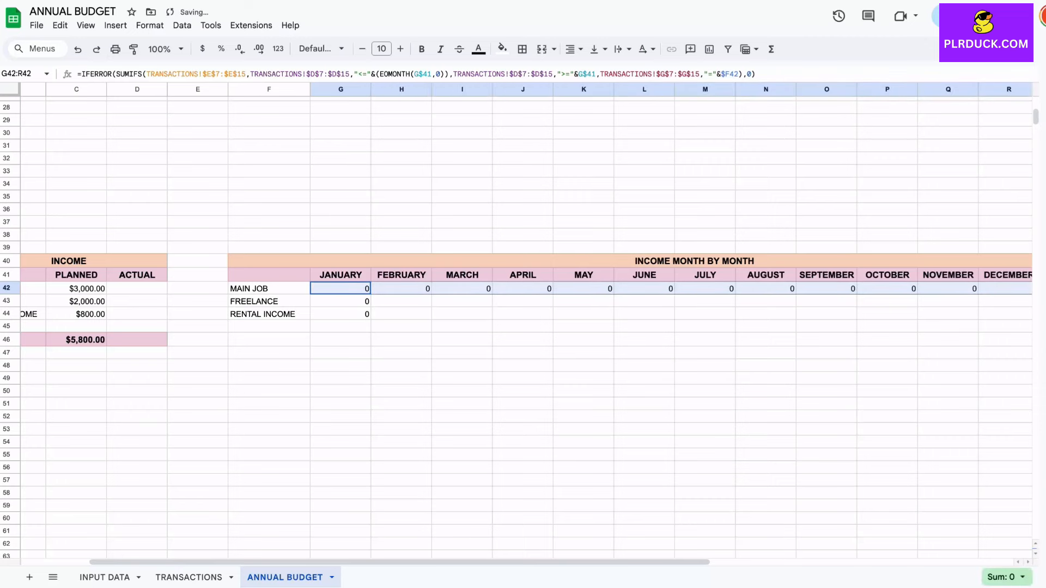
pyautogui.click(401, 288)
pyautogui.click(341, 288)
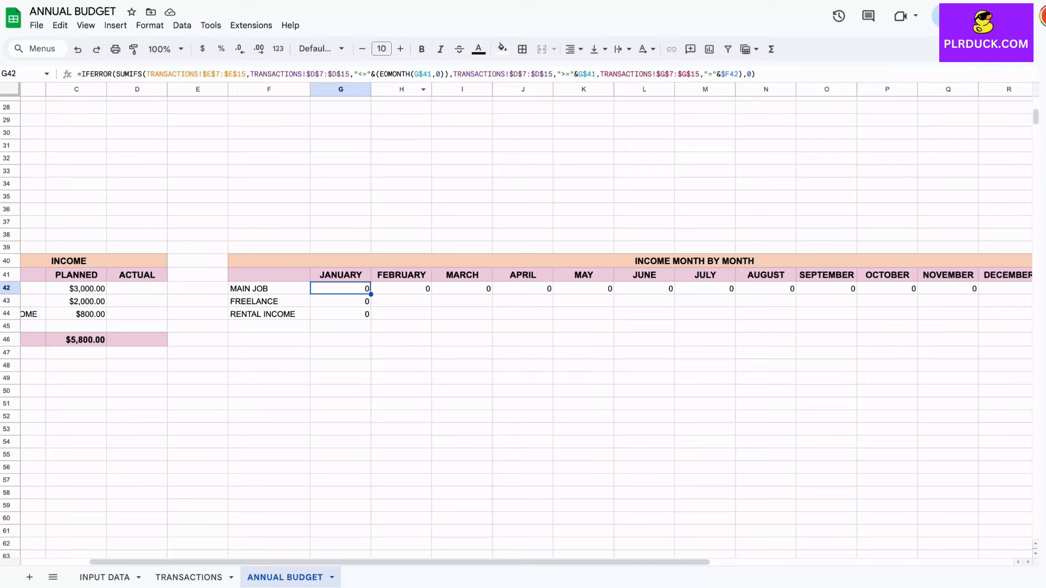
pyautogui.click(401, 289)
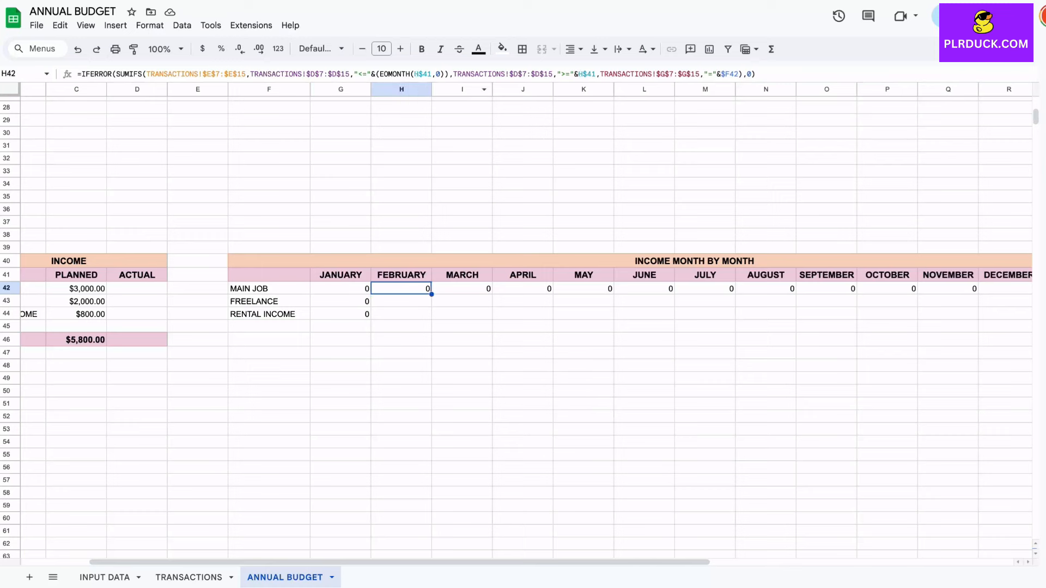
# - Fill the February to December formulas down through the FREELANCE and RENTAL INCOME rows to R44
pyautogui.hscroll(2, 523, 322)
pyautogui.scroll(-1, 522, 322)
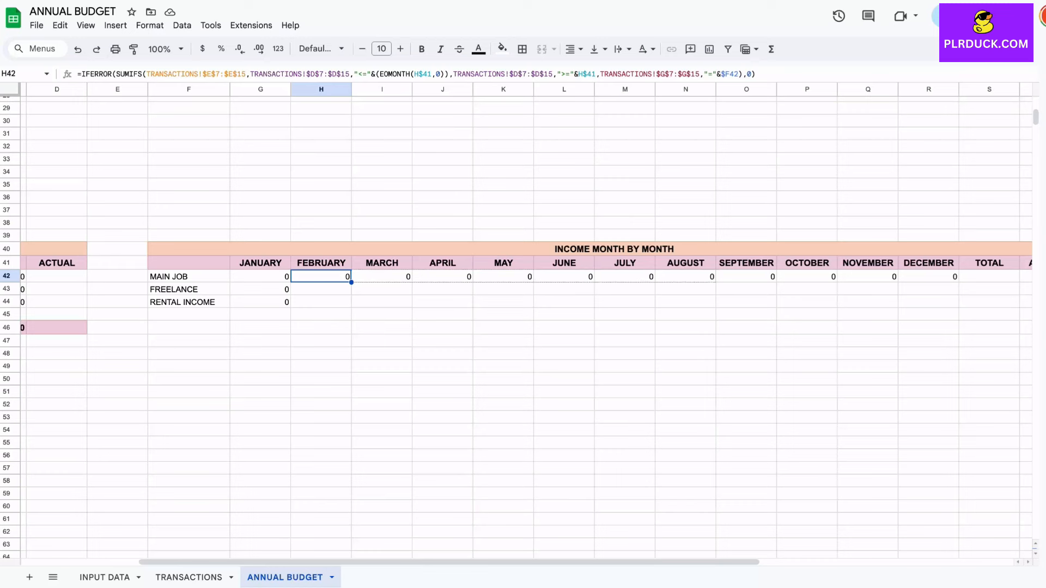
pyautogui.moveTo(352, 282); pyautogui.dragTo(958, 307)
pyautogui.click(564, 327)
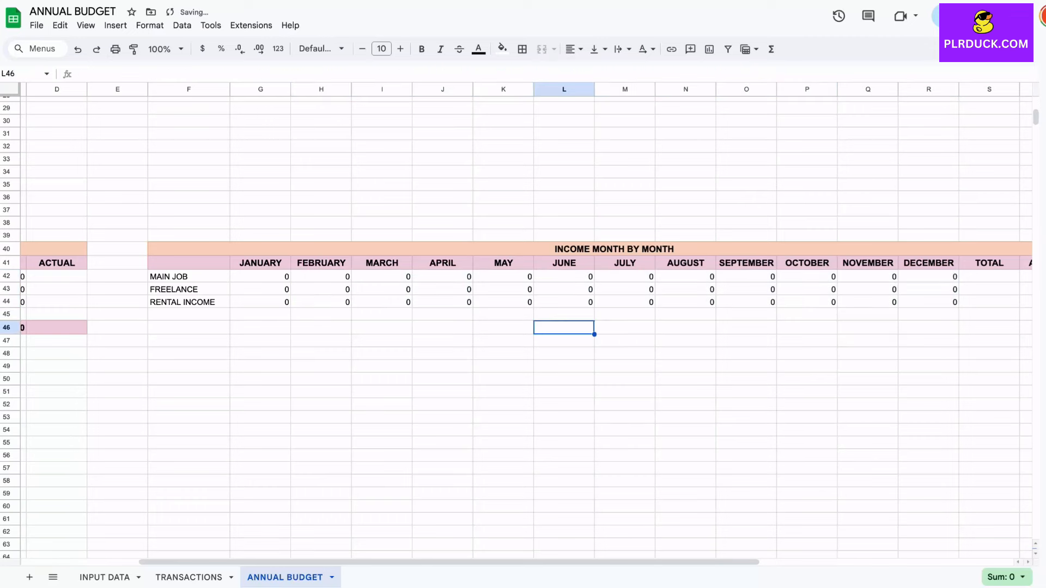
# - Format the monthly income cells G42:R44 as currency
pyautogui.moveTo(261, 277); pyautogui.dragTo(929, 302)
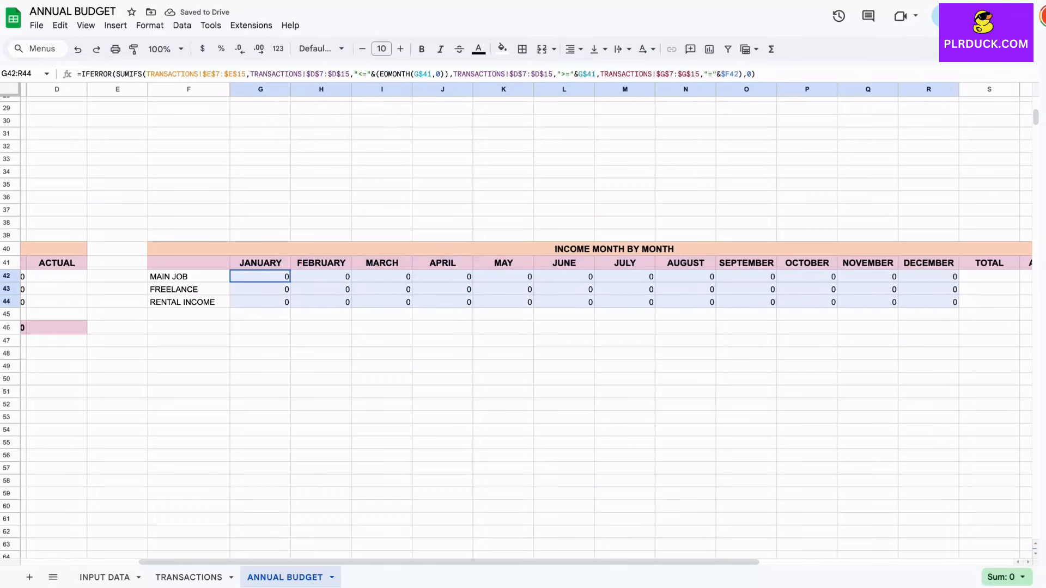
pyautogui.click(202, 49)
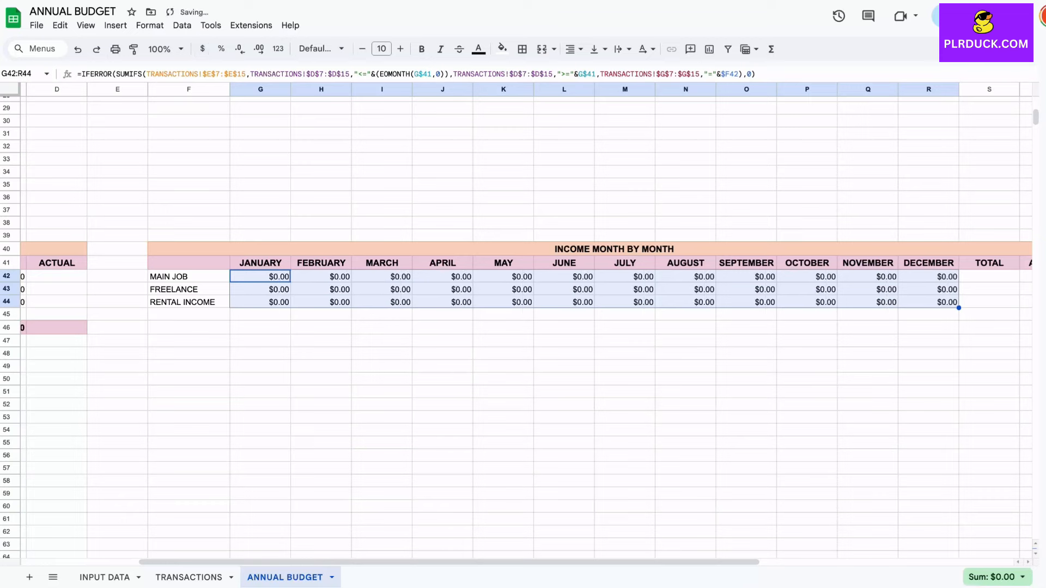
pyautogui.click(564, 353)
# - Total the MAIN JOB months in S42 with =SUM(G42:R42)
pyautogui.hscroll(1, 563, 353)
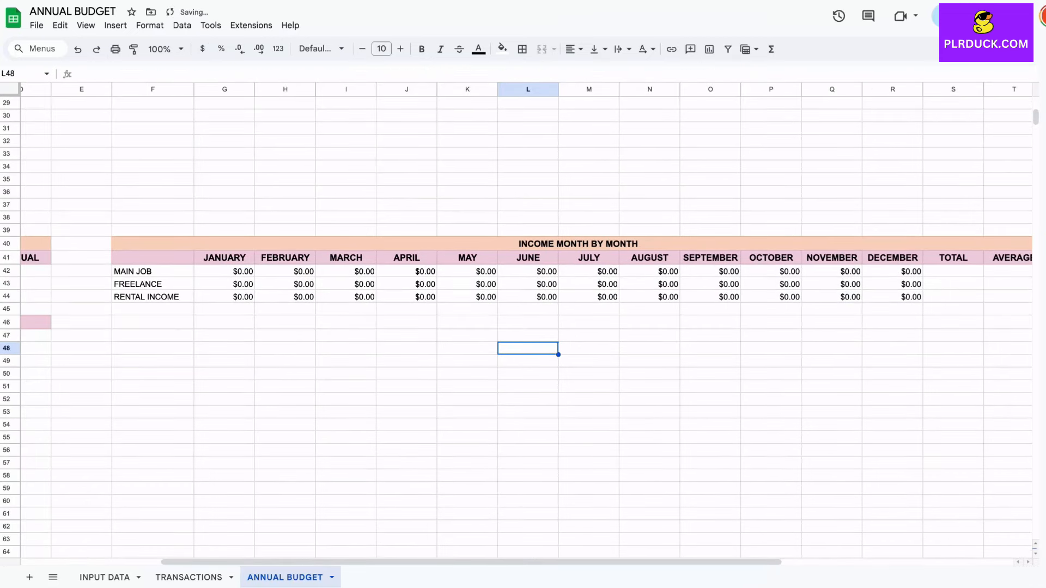
pyautogui.hscroll(1, 523, 320)
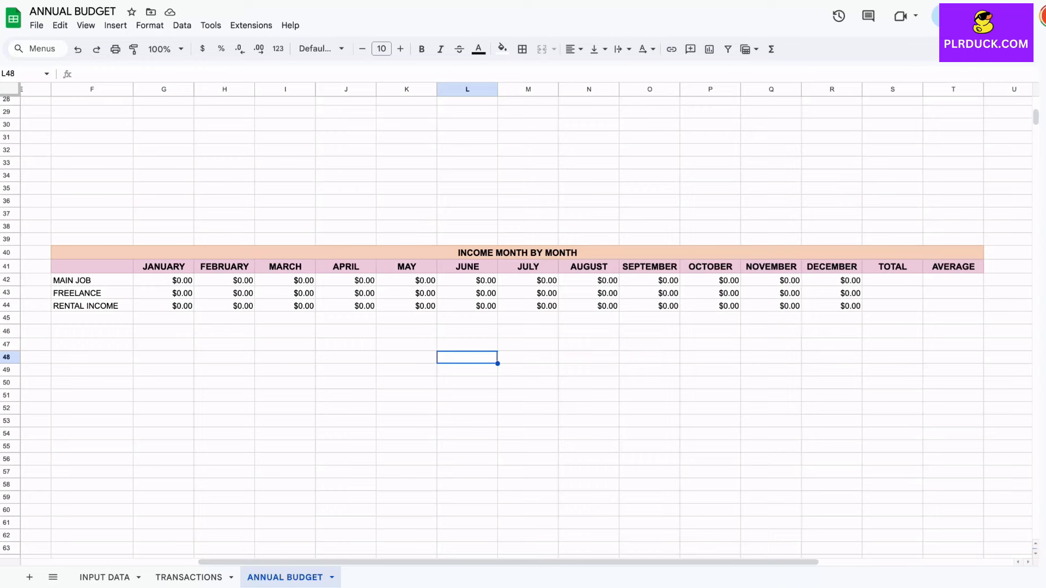
pyautogui.click(892, 280)
pyautogui.write('=')
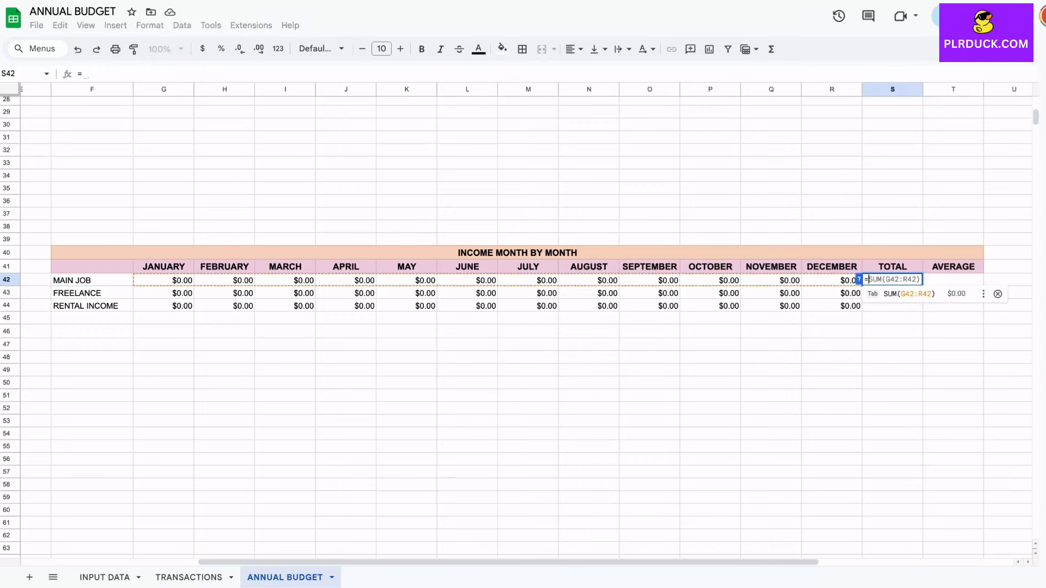
pyautogui.write('SUM')
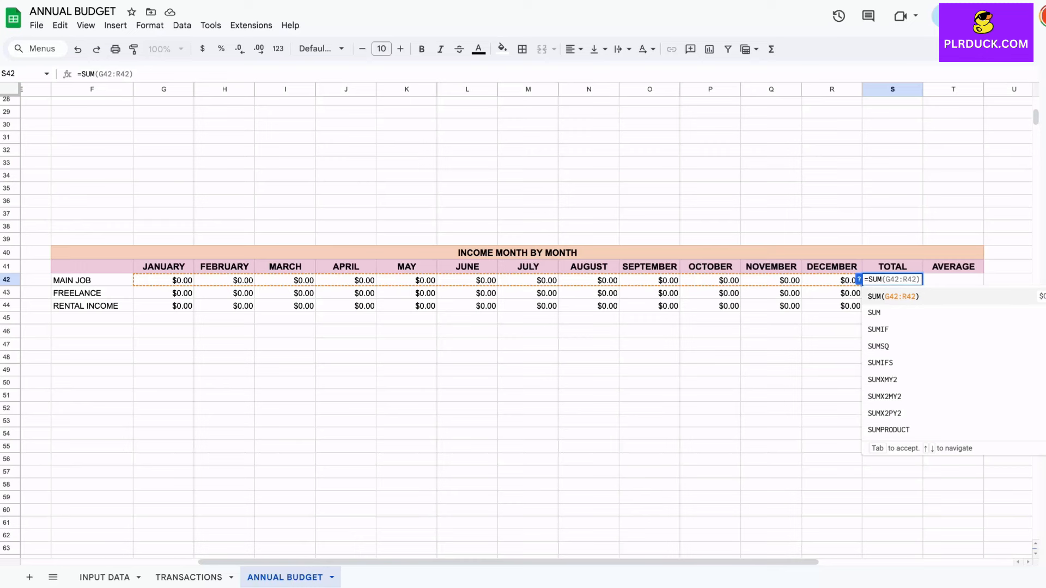
pyautogui.write('(')
pyautogui.moveTo(163, 280); pyautogui.dragTo(832, 280)
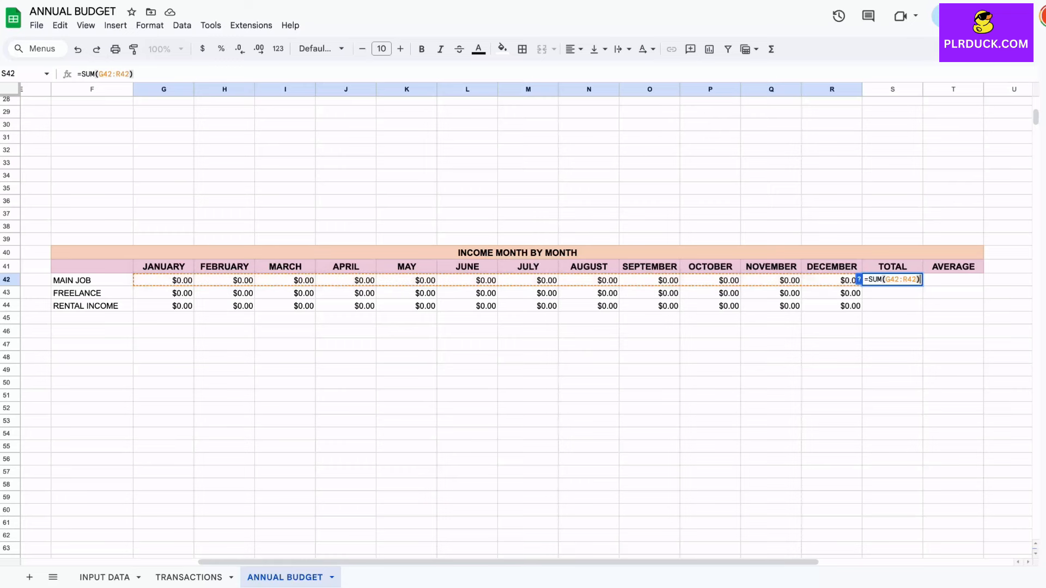
pyautogui.press('Return')
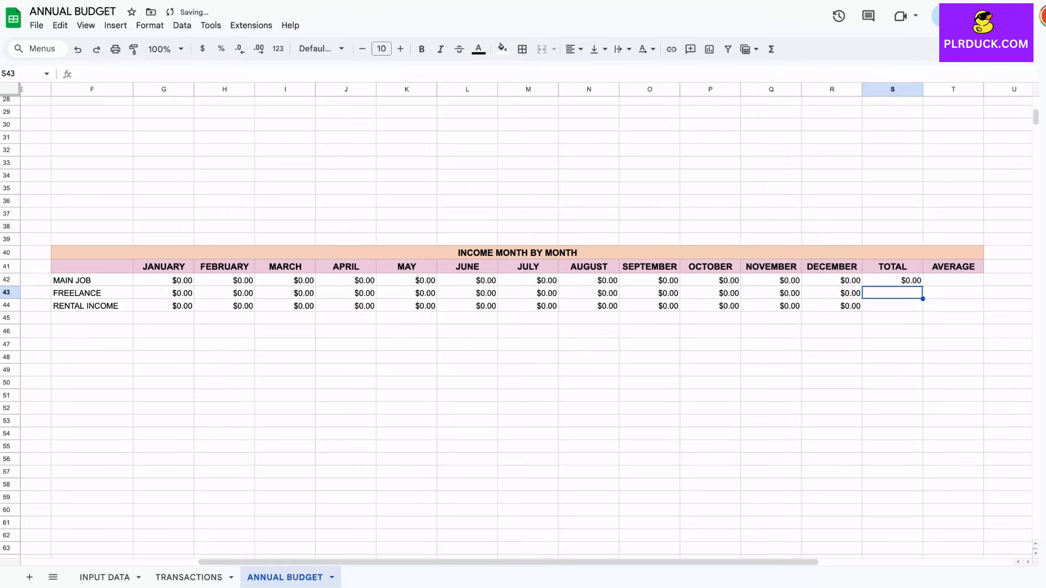
# - Fill the TOTAL formula from S42 down to S44 and select the MAIN JOB average cell T42
pyautogui.click(892, 280)
pyautogui.moveTo(922, 286); pyautogui.dragTo(921, 306)
pyautogui.click(953, 280)
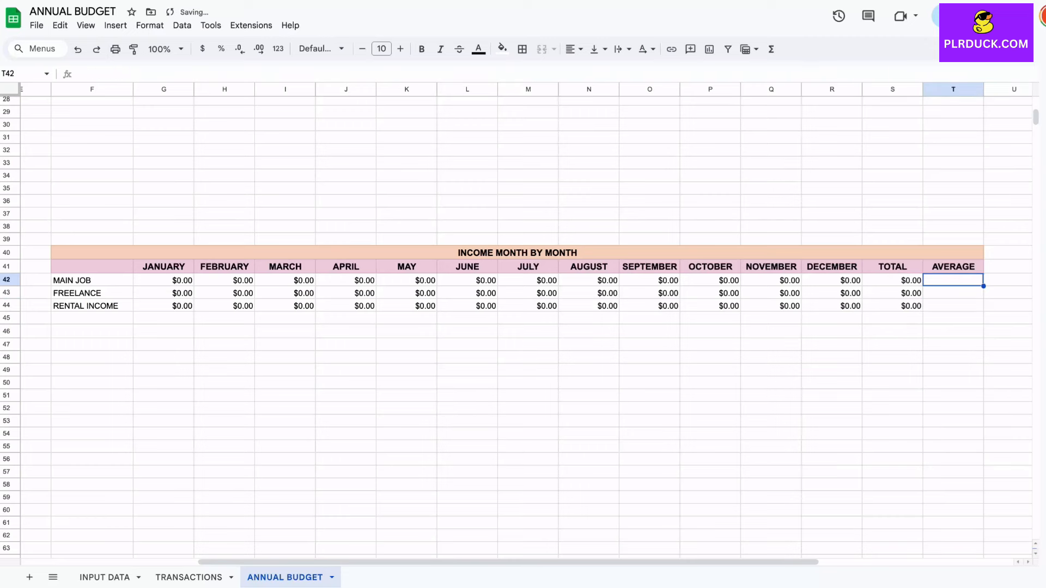
# - Average the MAIN JOB months in T42 with =AVERAGE(G42:R42) and fill the formula down to T44
pyautogui.write('=')
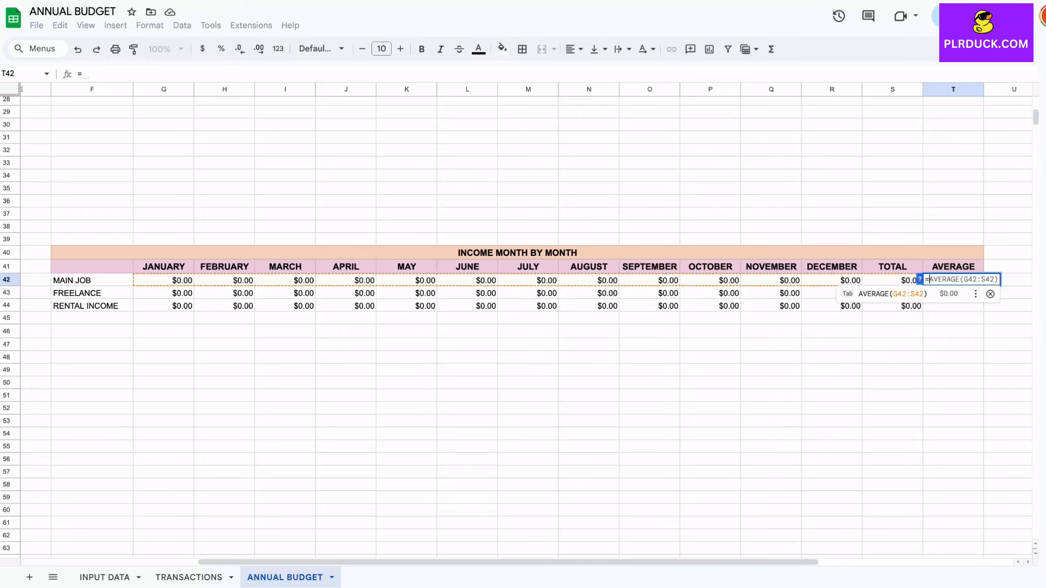
pyautogui.write('average')
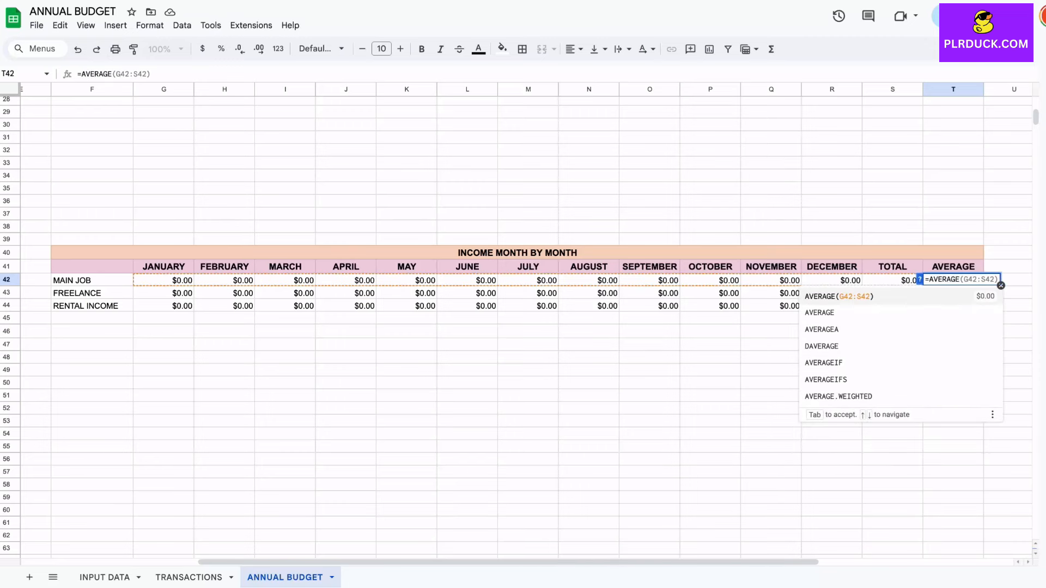
pyautogui.write('(')
pyautogui.moveTo(163, 280); pyautogui.dragTo(832, 280)
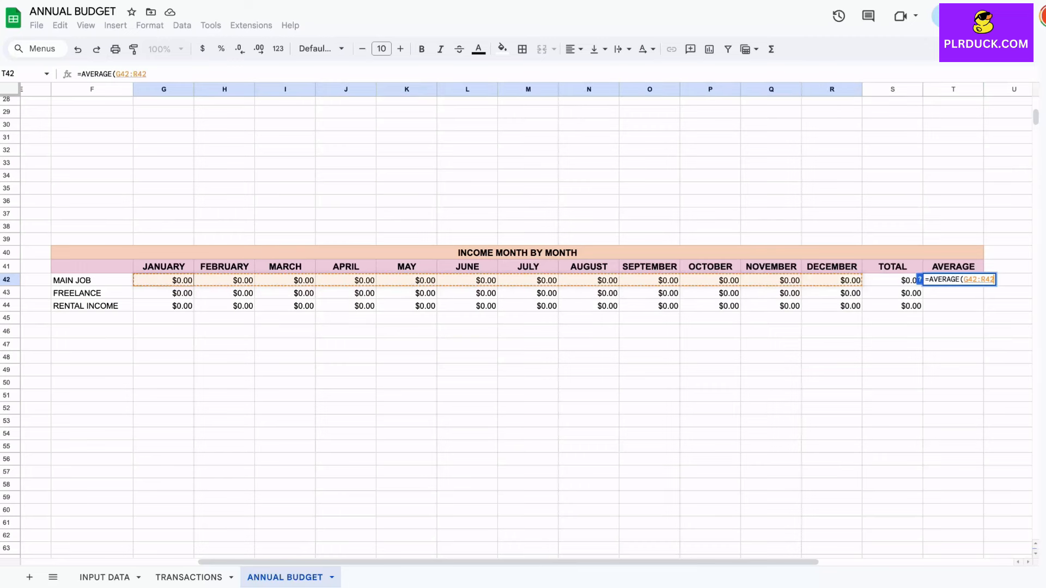
pyautogui.press('Return')
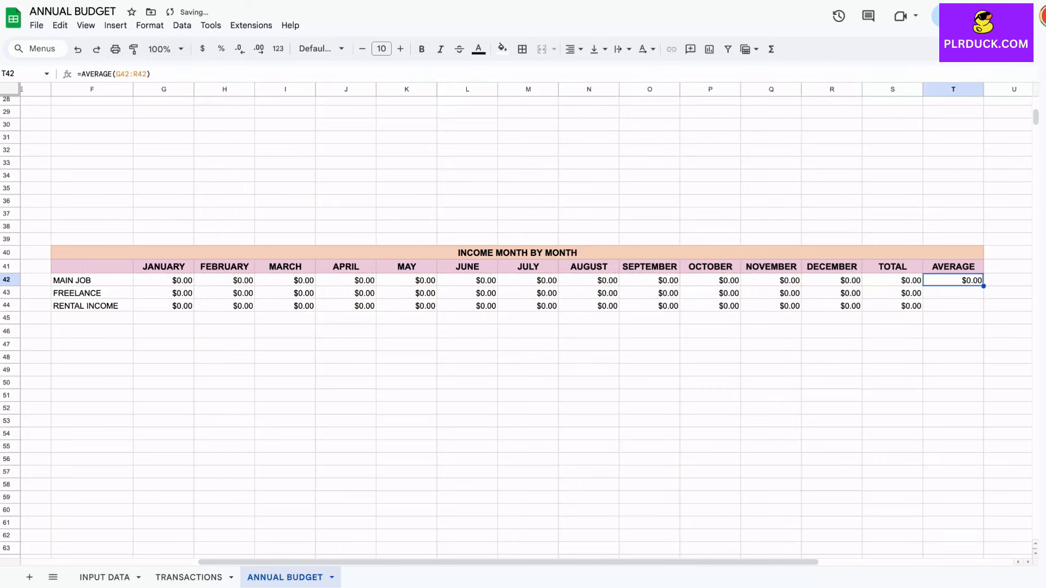
pyautogui.hotkey('ctrl', 'Return')
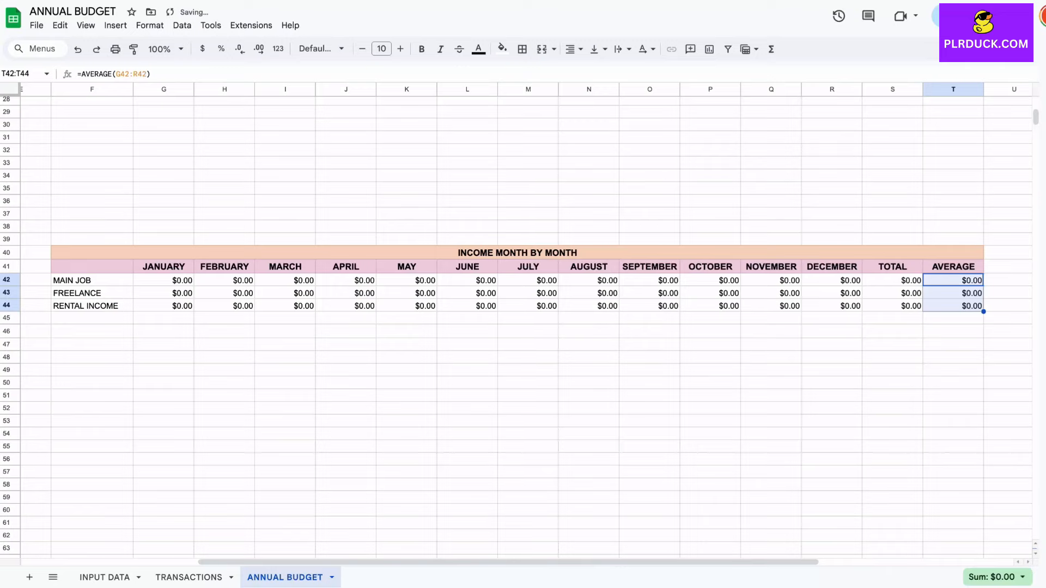
# - Label F46 below the month-by-month income rows as TOTAL
pyautogui.click(92, 331)
pyautogui.hscroll(-1, 92, 331)
pyautogui.write('TOTAL')
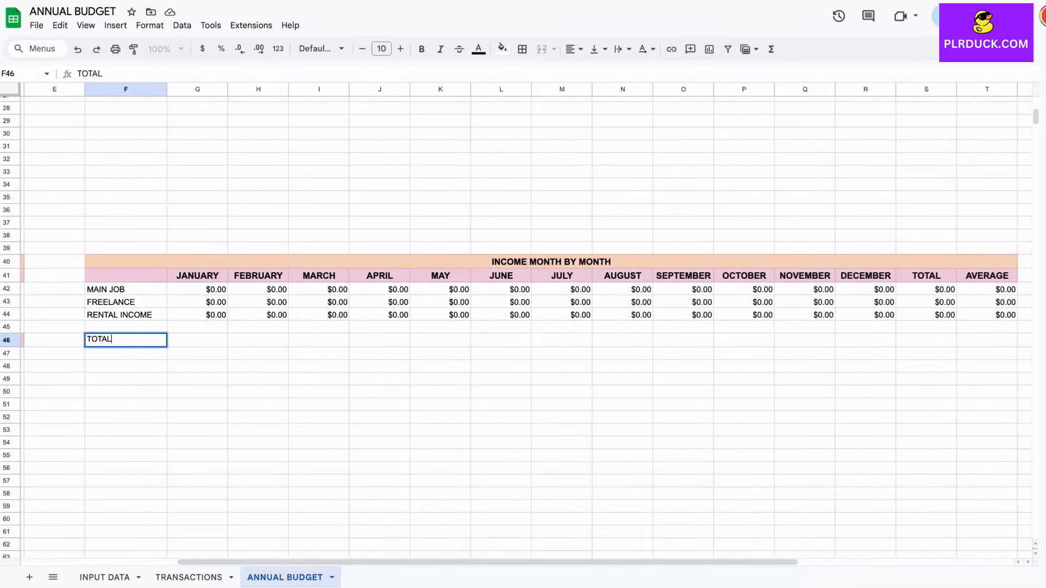
pyautogui.press('Tab')
# - Total January income in G46 with =SUM(G42:G44) and fill the formula across to December in R46
pyautogui.write('=SUM(')
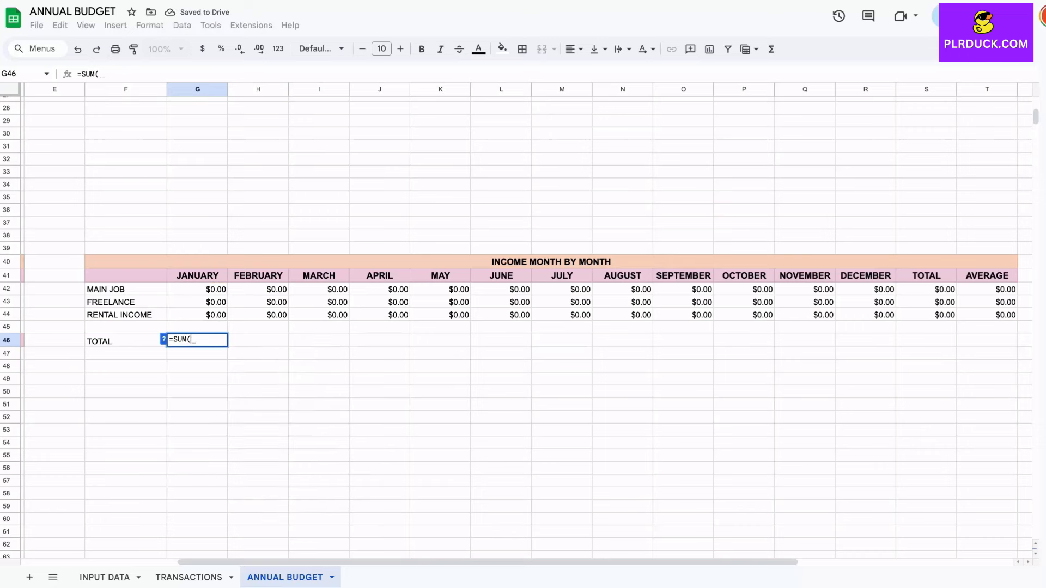
pyautogui.moveTo(197, 289); pyautogui.dragTo(197, 315)
pyautogui.write(')')
pyautogui.press('Return')
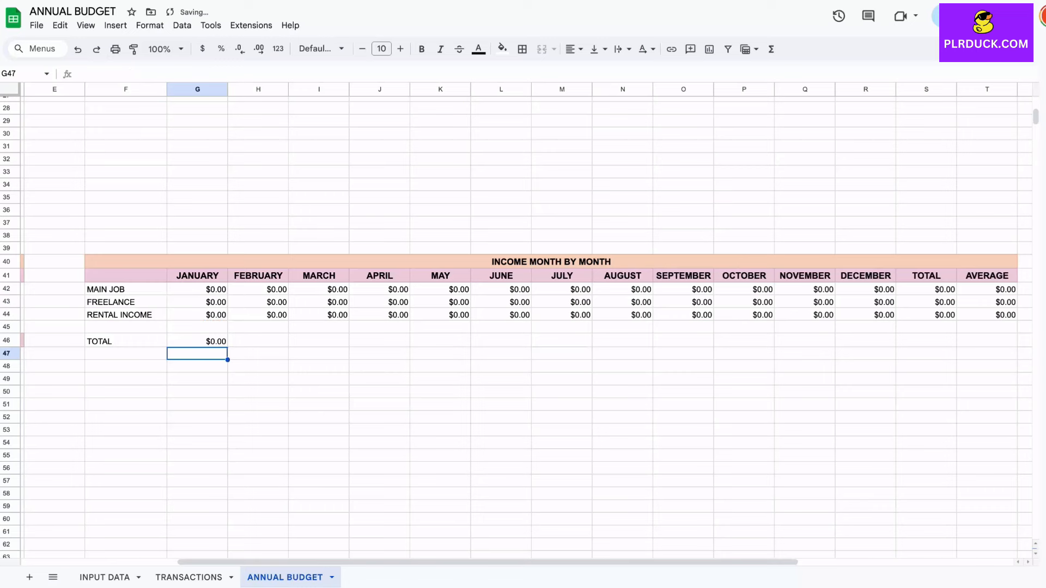
pyautogui.click(197, 341)
pyautogui.moveTo(227, 347); pyautogui.dragTo(868, 344)
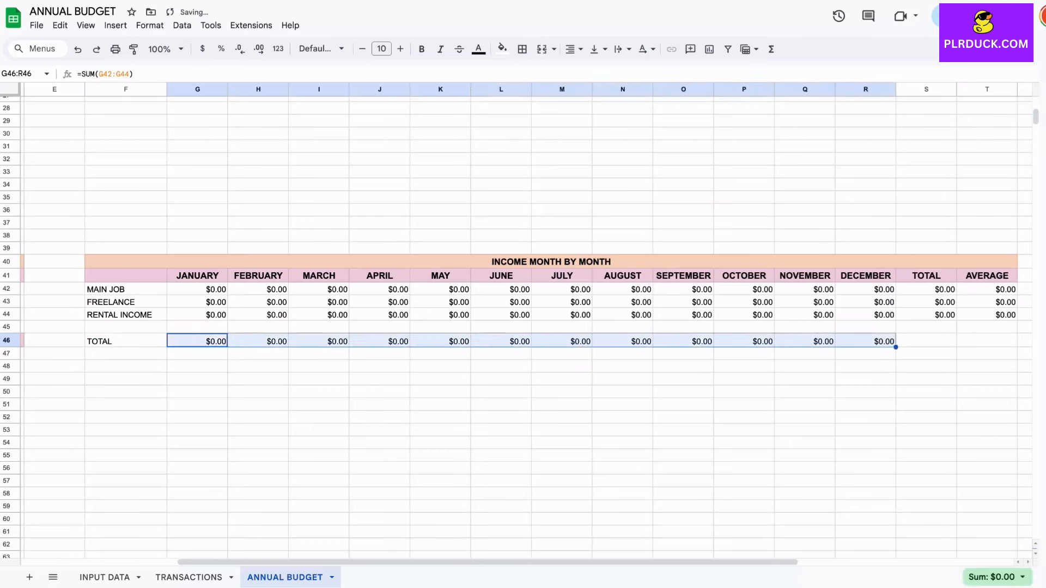
# - Make the monthly TOTAL row F46:T46 bold and fill it with the custom pink colour
pyautogui.click(125, 340)
pyautogui.hotkey('shift', 'Right')
pyautogui.hotkey('shift', 'Right')
pyautogui.hotkey('shift', 'Right')
pyautogui.hotkey('shift', 'Right')
pyautogui.hotkey('shift', 'Right')
pyautogui.hotkey('shift', 'Right')
pyautogui.hotkey('shift', 'Right')
pyautogui.hotkey('shift', 'Right')
pyautogui.hotkey('shift', 'Right')
pyautogui.hotkey('shift', 'Right')
pyautogui.hotkey('shift', 'Right')
pyautogui.hotkey('shift', 'Right')
pyautogui.hotkey('shift', 'Right')
pyautogui.hotkey('shift', 'Right')
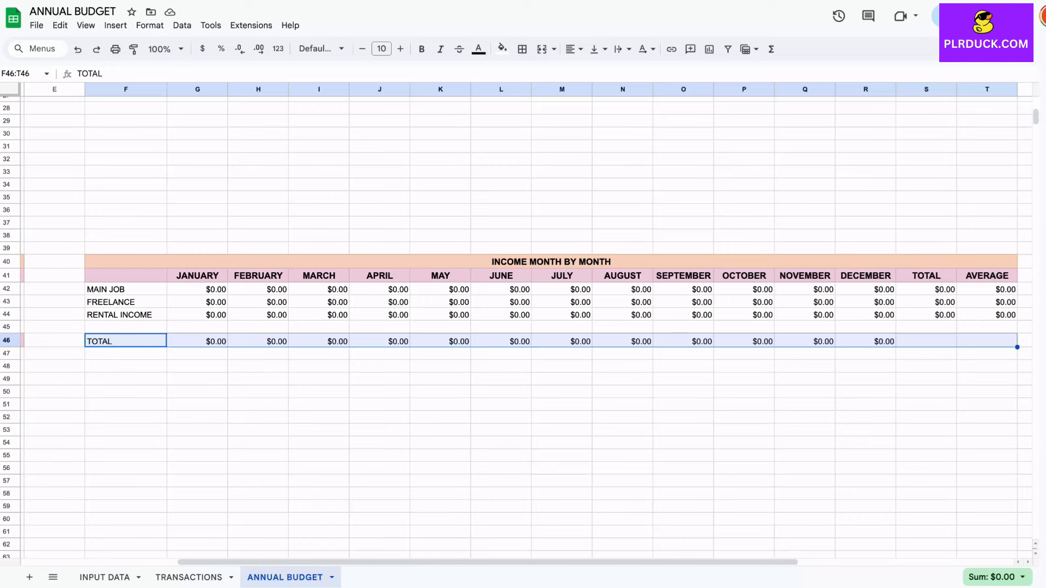
pyautogui.click(422, 49)
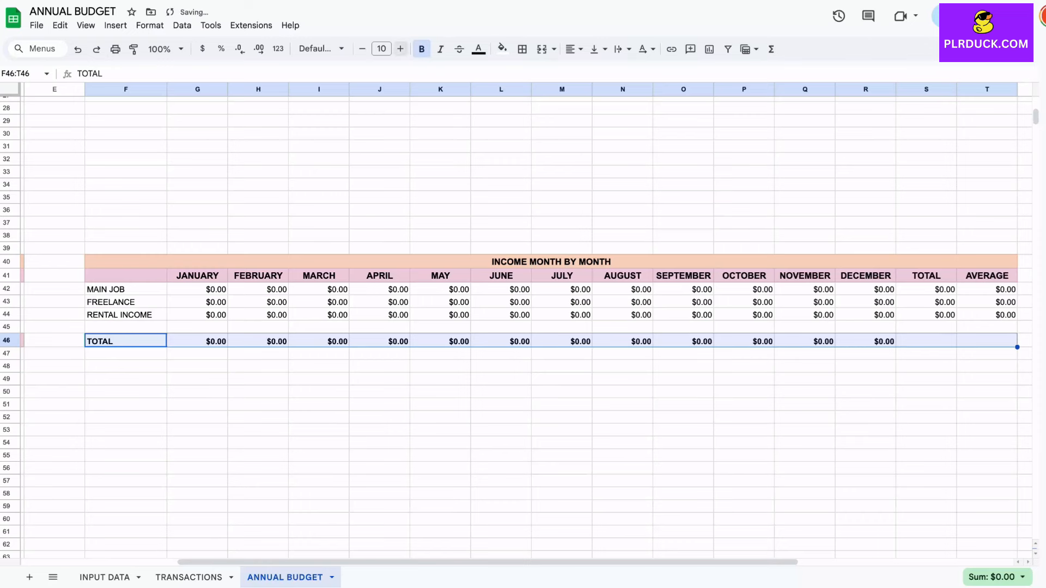
pyautogui.click(502, 48)
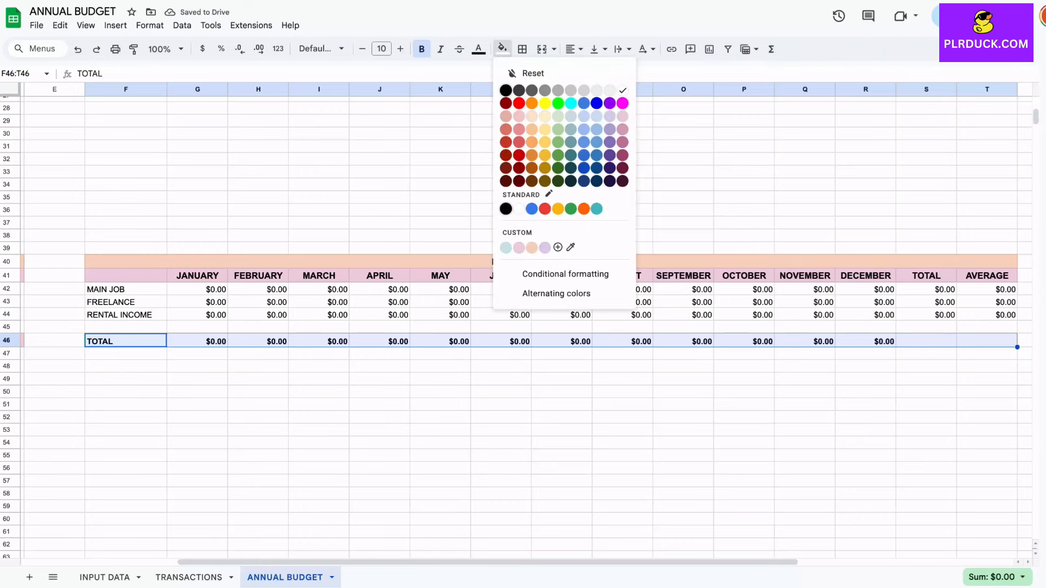
pyautogui.click(519, 248)
pyautogui.click(197, 417)
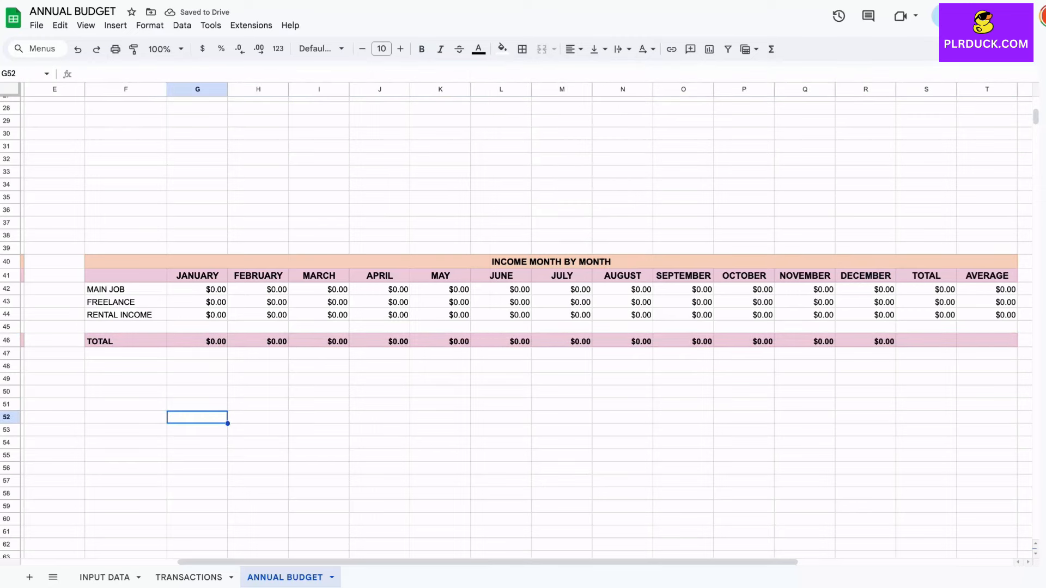
# - Link the MAIN JOB actual income in D42 to its yearly total with =S42 and fill down to D44
pyautogui.hscroll(-5, 523, 322)
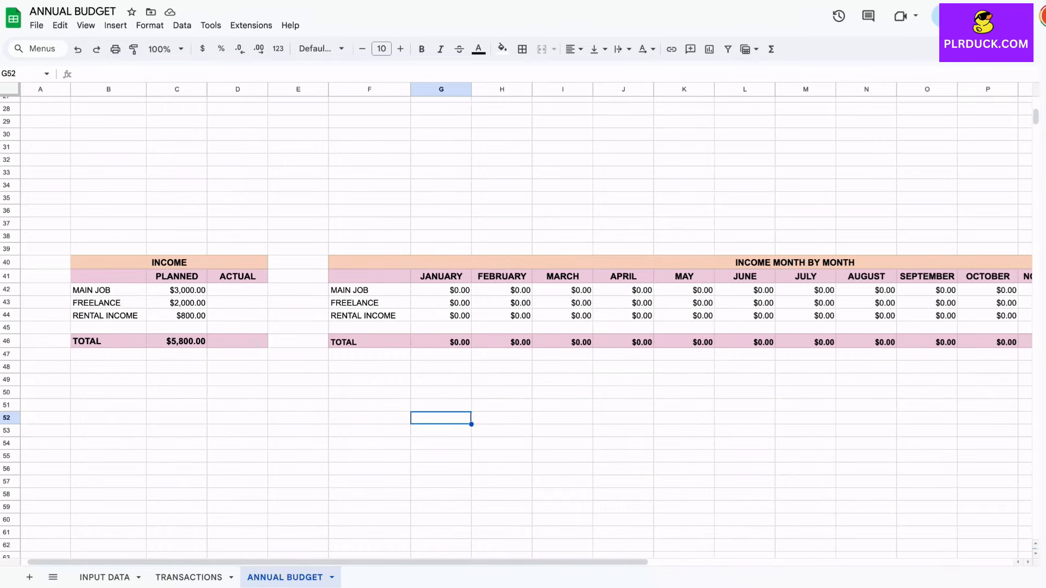
pyautogui.click(237, 290)
pyautogui.write('=')
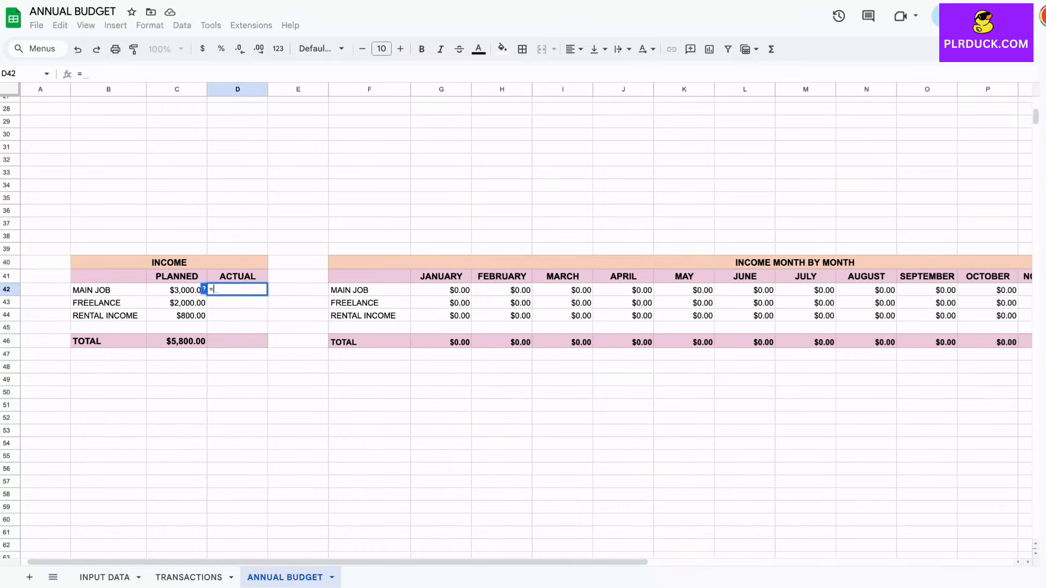
pyautogui.hscroll(8, 523, 321)
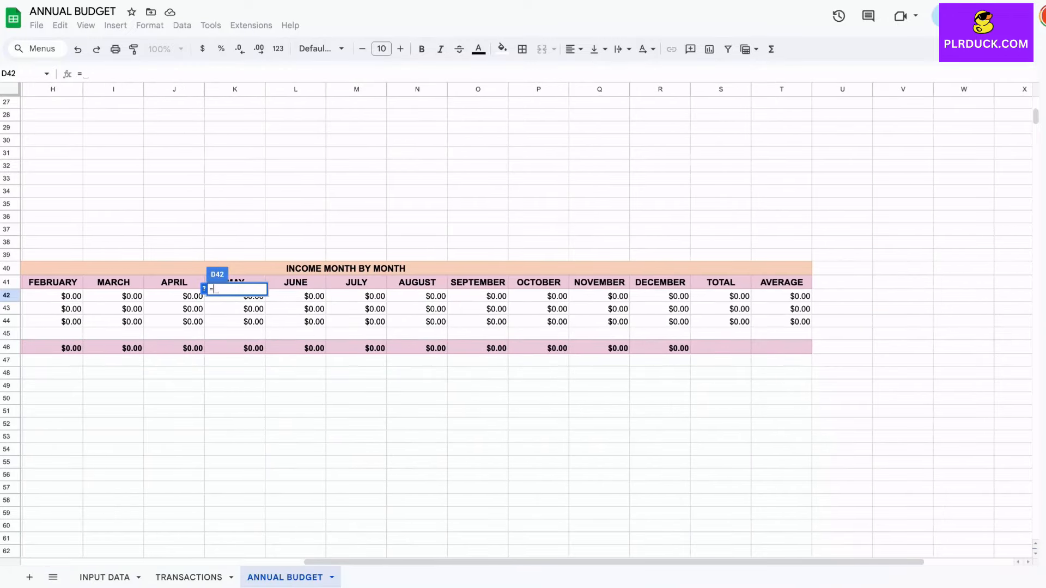
pyautogui.click(721, 296)
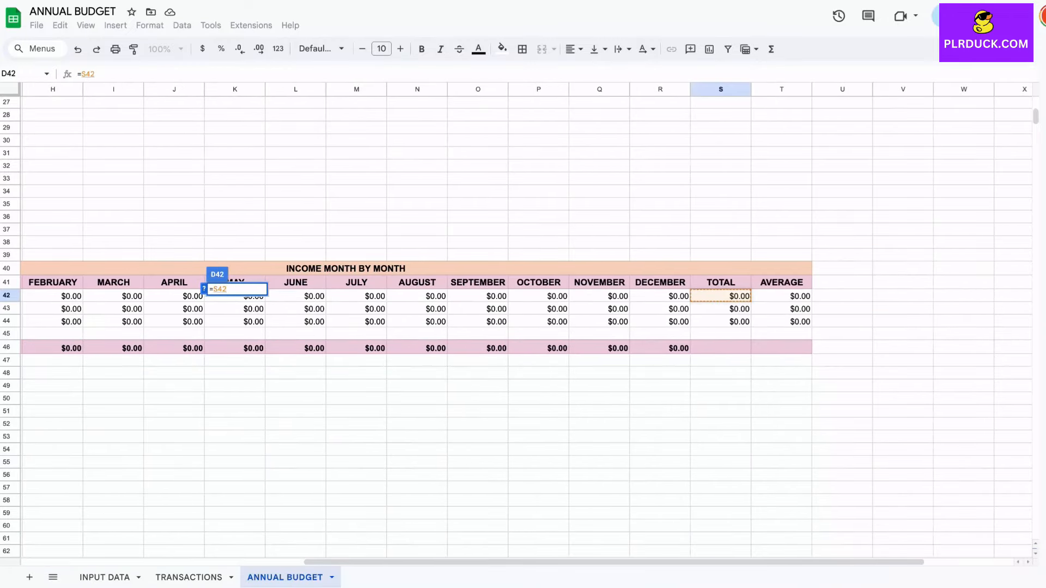
pyautogui.press('Return')
pyautogui.click(248, 295)
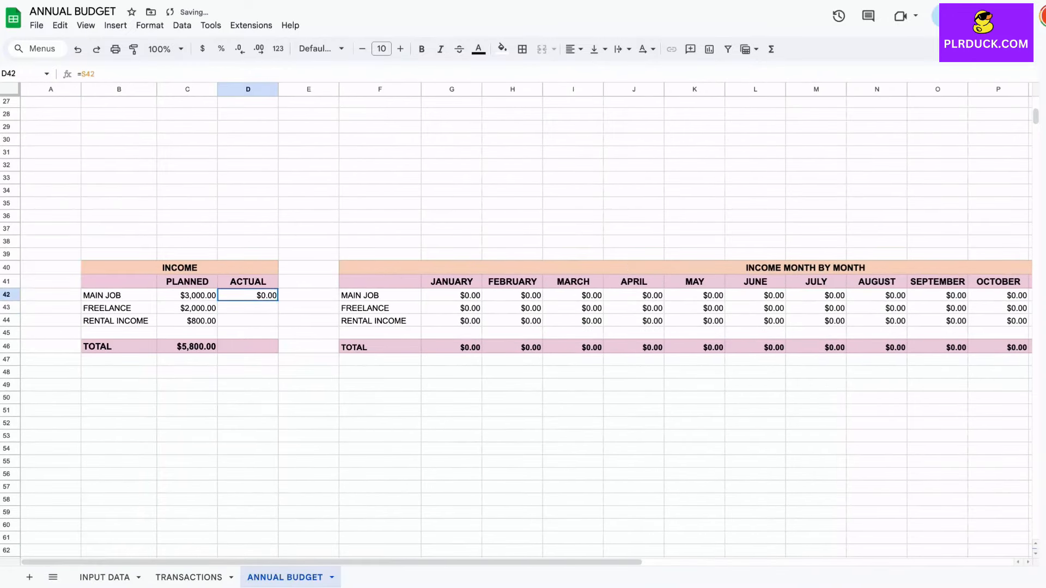
pyautogui.moveTo(277, 301); pyautogui.dragTo(276, 326)
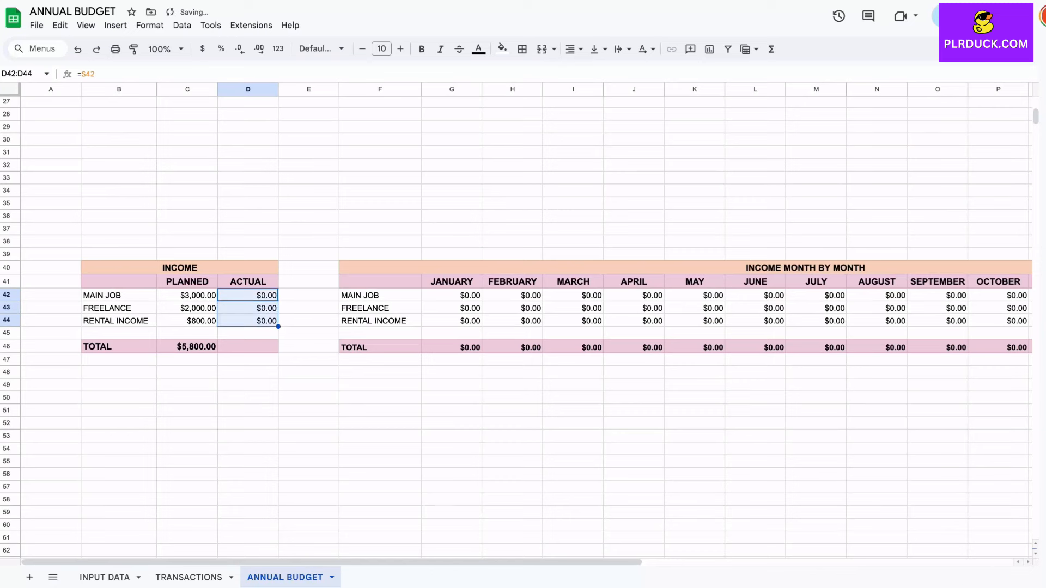
# - Total the actual income in D46 with =SUM(D42:D44)
pyautogui.click(248, 346)
pyautogui.write('=SUM(')
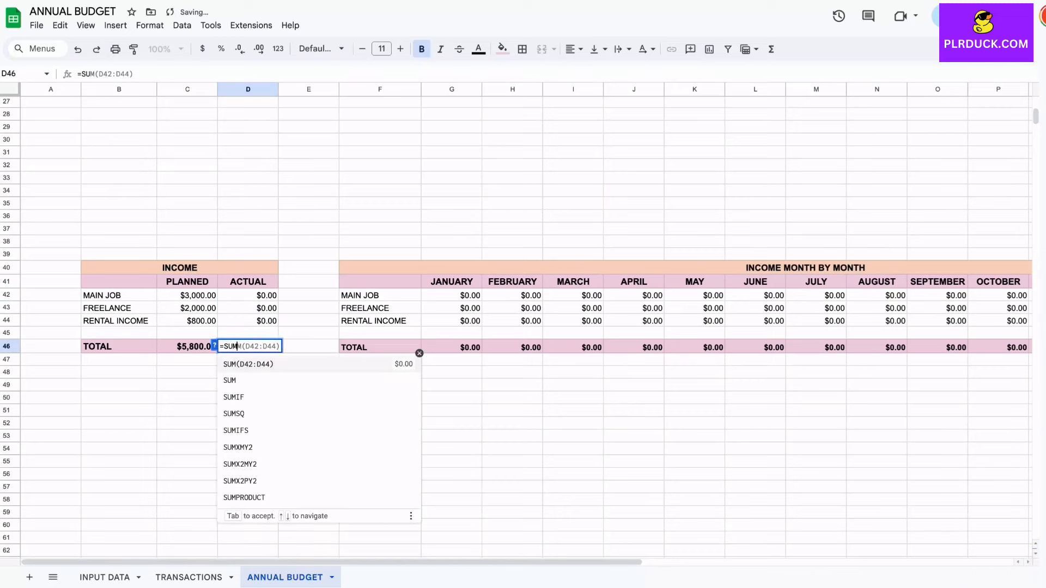
pyautogui.moveTo(248, 295); pyautogui.dragTo(247, 321)
pyautogui.press('Return')
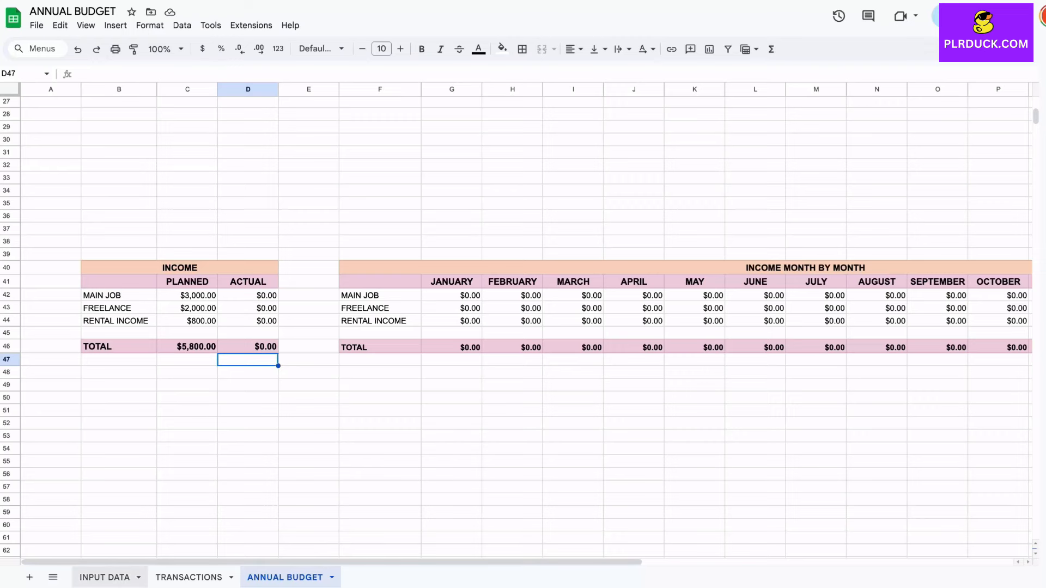
# - Check the INPUT DATA sheet, return to ANNUAL BUDGET, and merge B50:D50 with the title SAVINGS
pyautogui.click(105, 578)
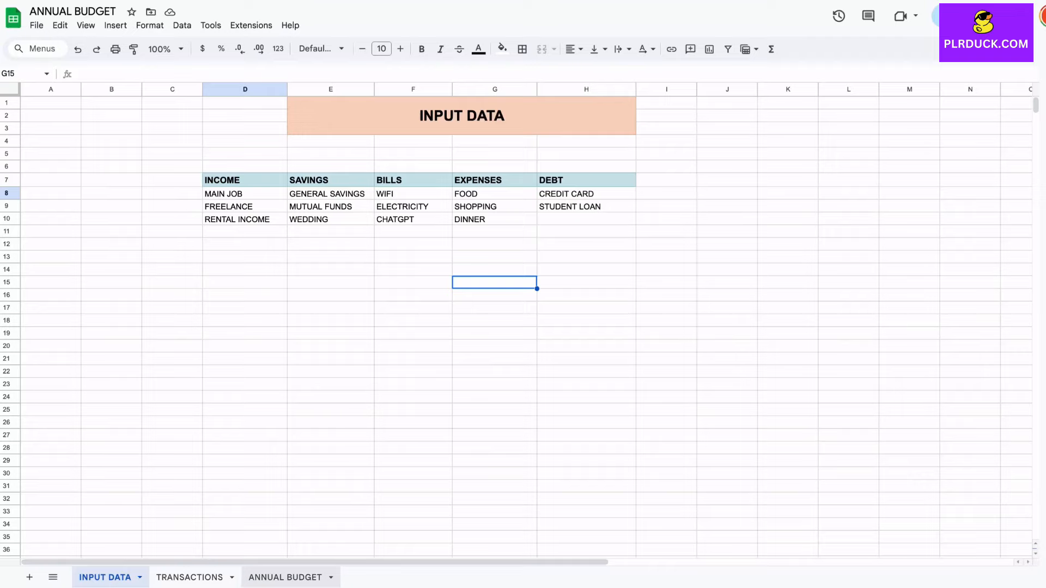
pyautogui.click(285, 577)
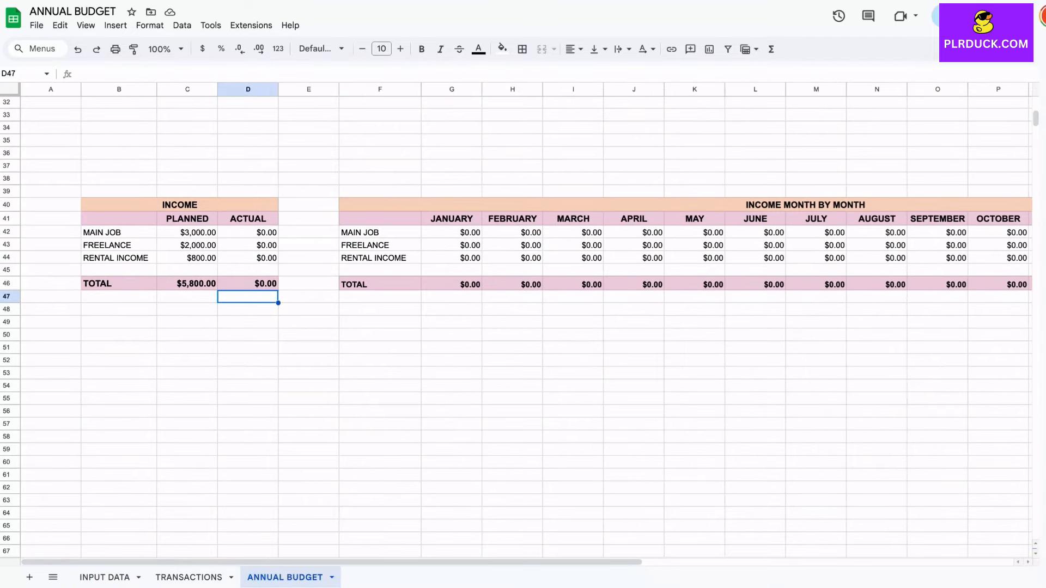
pyautogui.moveTo(119, 335); pyautogui.dragTo(248, 335)
pyautogui.click(541, 49)
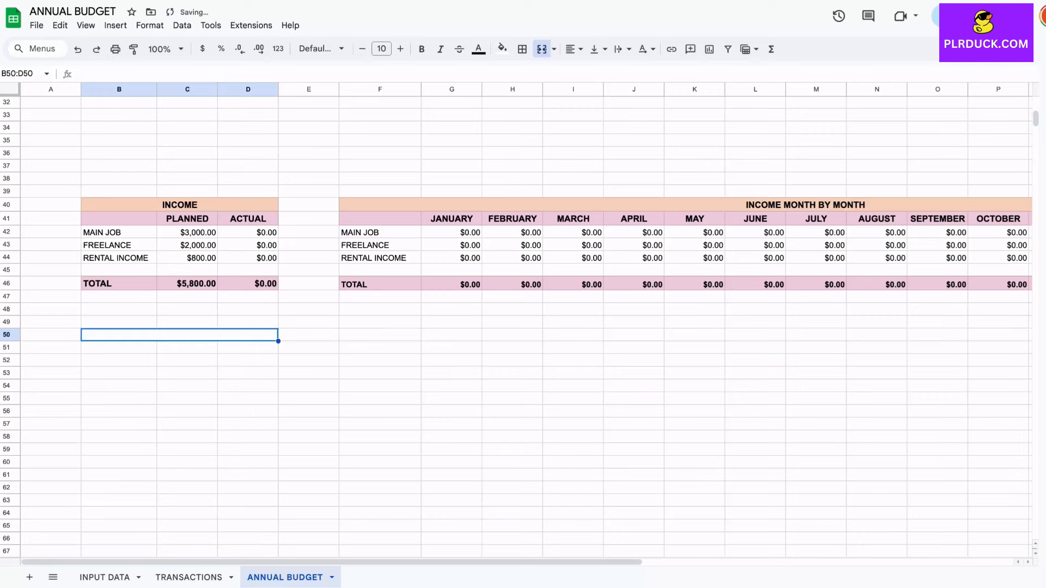
pyautogui.write('SAVINGS')
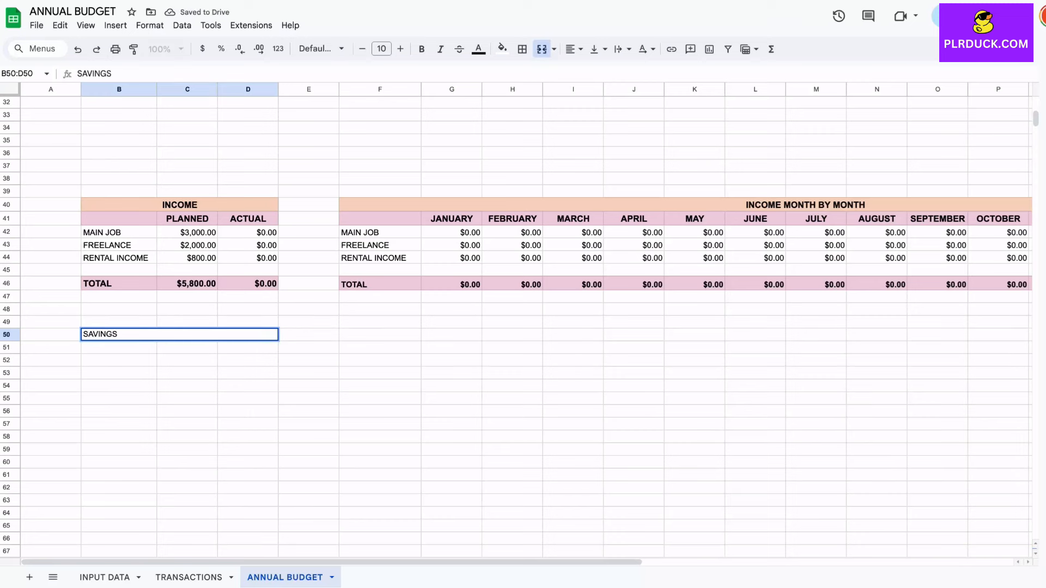
pyautogui.press('Return')
# - Enter the column headers PLANNED in C51 and ACTUAL in D51 under the SAVINGS title
pyautogui.write('P')
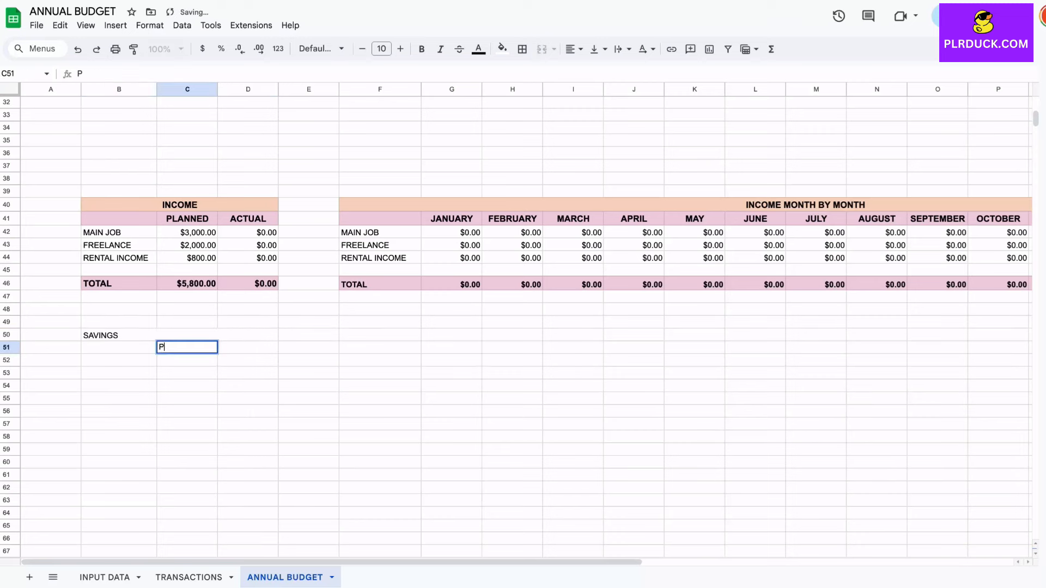
pyautogui.write('LANNED')
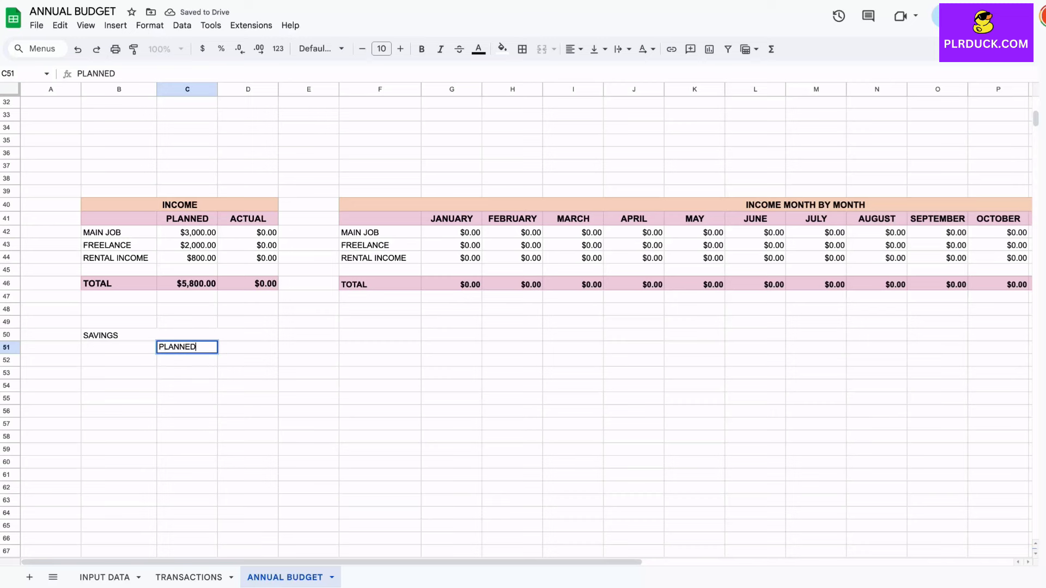
pyautogui.press('Tab')
pyautogui.write('ACTUAL')
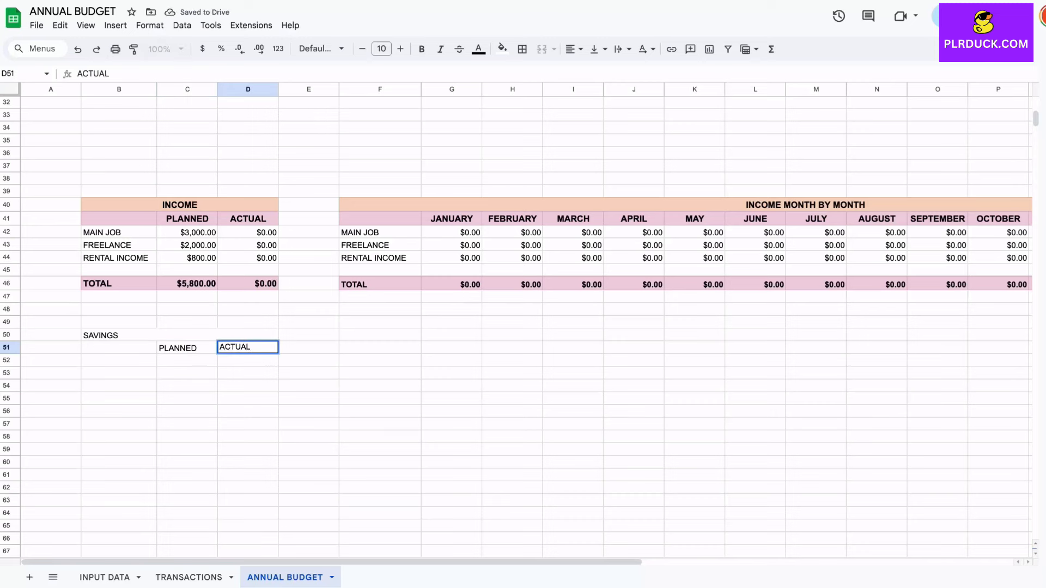
# - Format the SAVINGS title and header rows B50:D51 as size 11, bold and centred
pyautogui.press('Left')
pyautogui.press('Left')
pyautogui.press('Up')
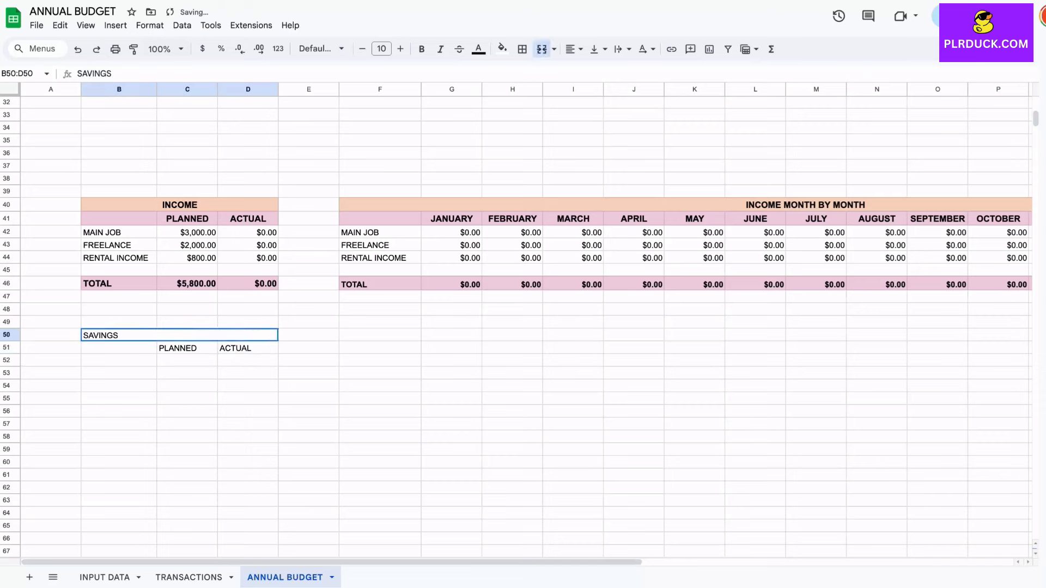
pyautogui.hotkey('shift', 'Down')
pyautogui.click(400, 49)
pyautogui.click(421, 49)
pyautogui.click(573, 49)
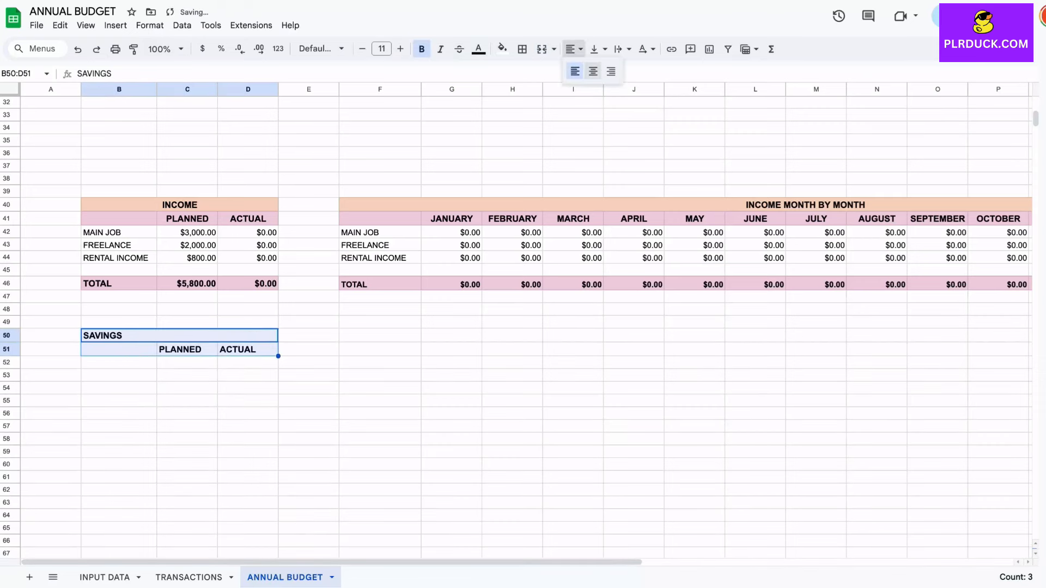
pyautogui.click(593, 71)
# - Fill the SAVINGS title with the custom light teal and the header row B51:D51 with the custom light purple
pyautogui.click(180, 336)
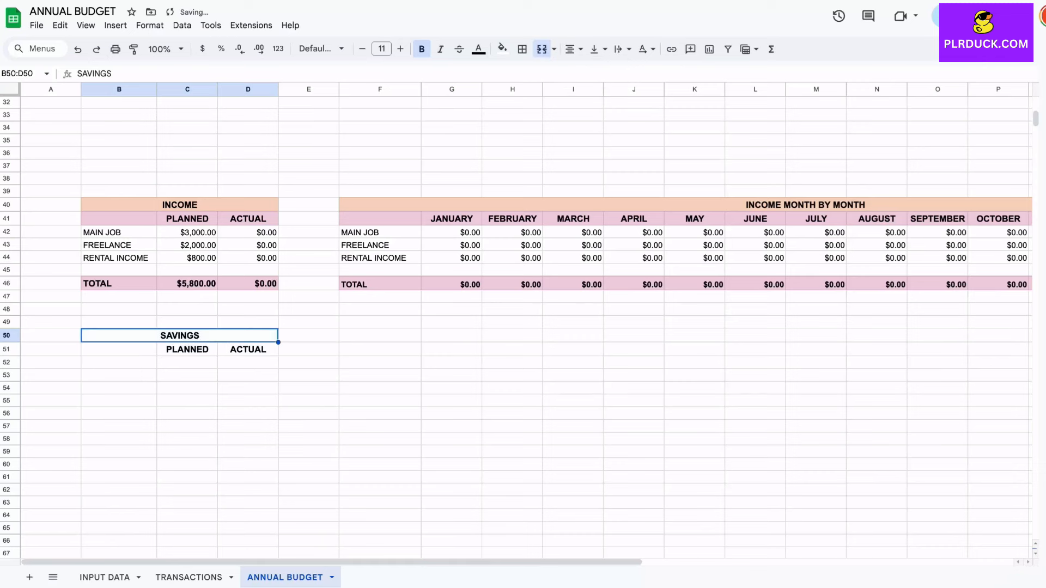
pyautogui.click(502, 49)
pyautogui.click(506, 248)
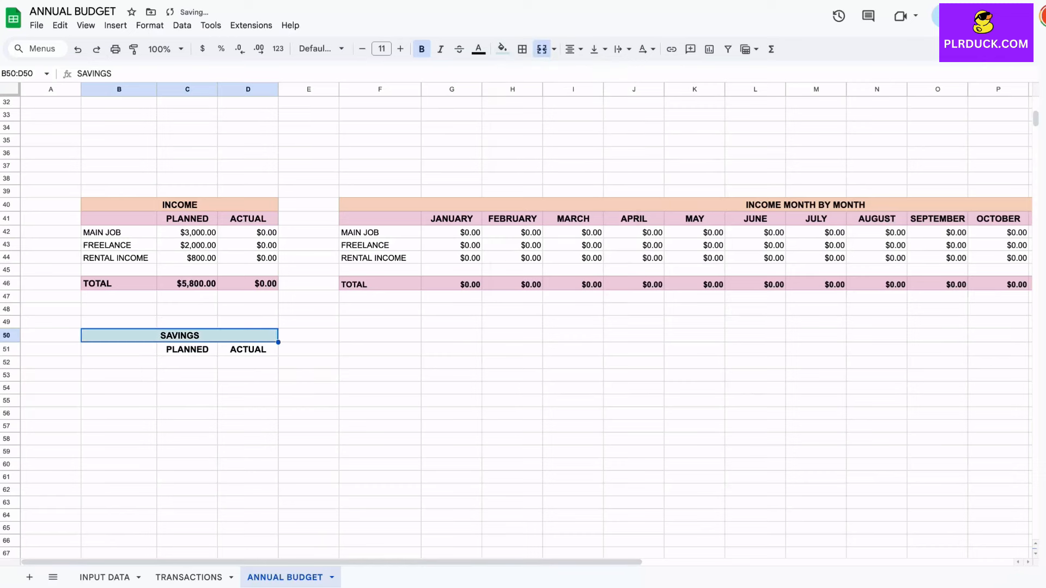
pyautogui.moveTo(119, 349); pyautogui.dragTo(247, 349)
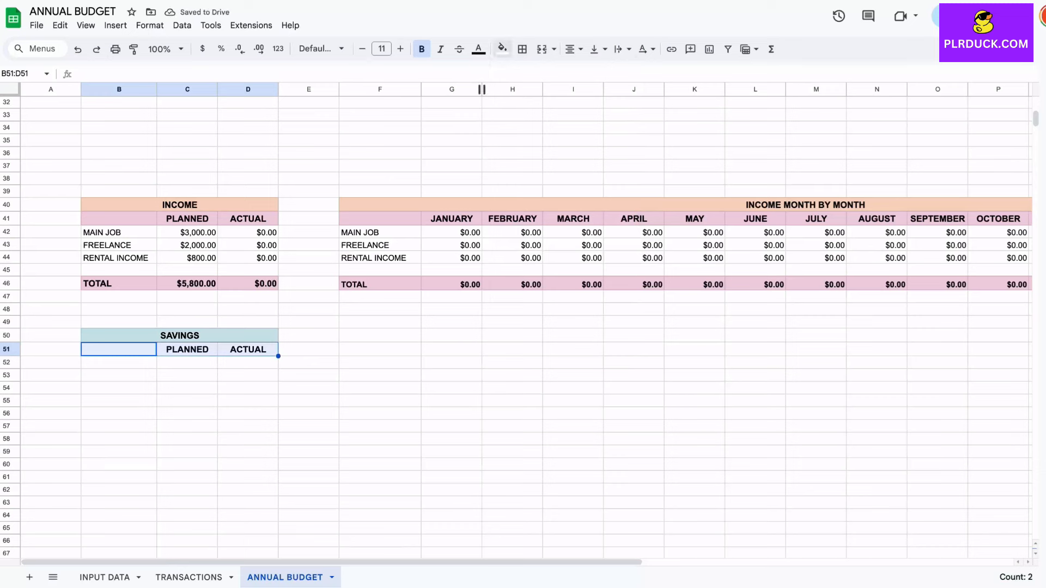
pyautogui.click(502, 49)
pyautogui.click(545, 247)
pyautogui.click(308, 335)
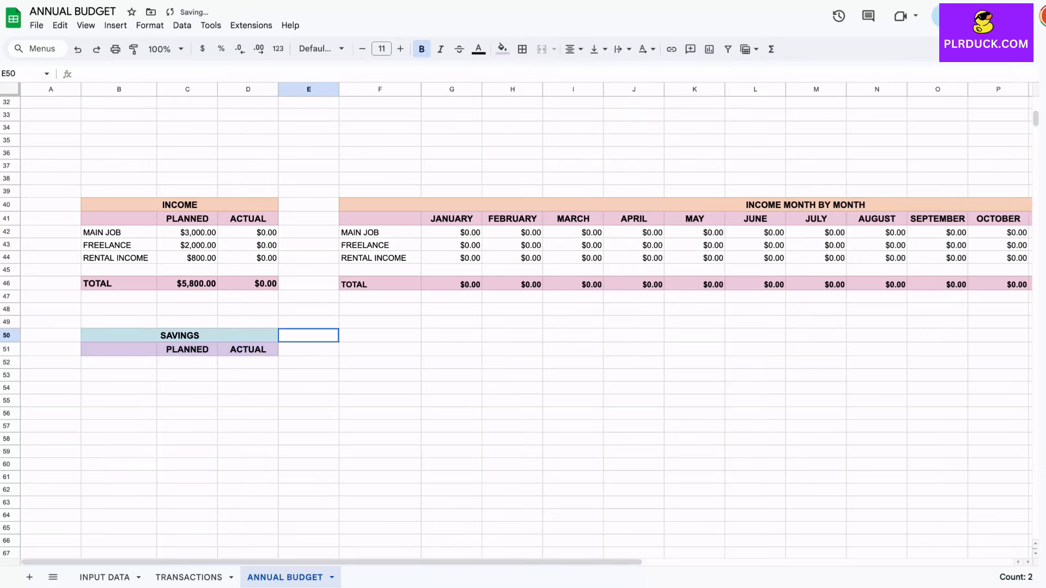
pyautogui.click(118, 363)
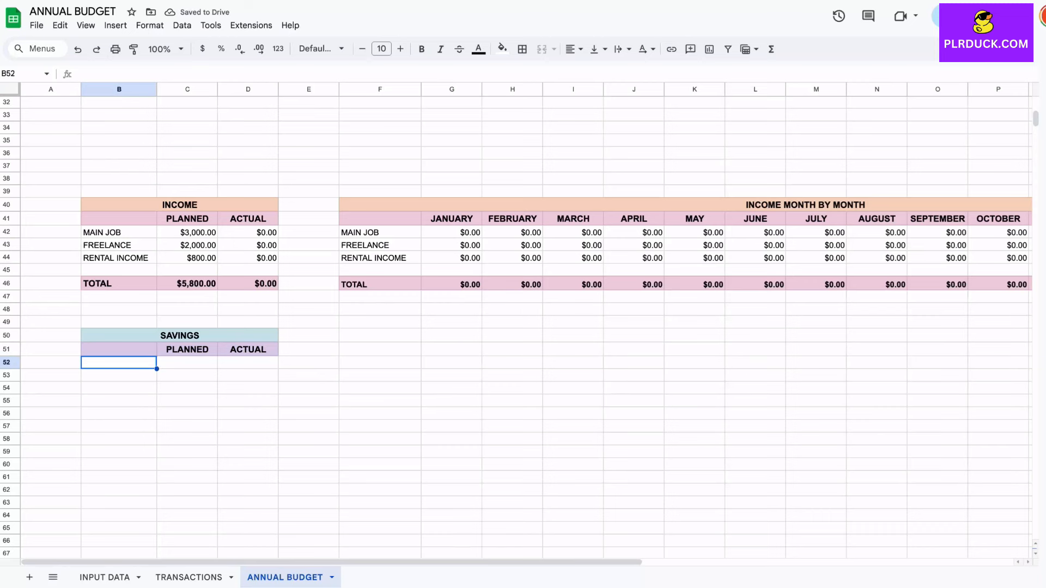
# - Enter =IF('INPUT DATA'!E8="","",'INPUT DATA'!E8) in B52 of ANNUAL BUDGET and fill it down to B55, widening column B to fit the names
pyautogui.write('=')
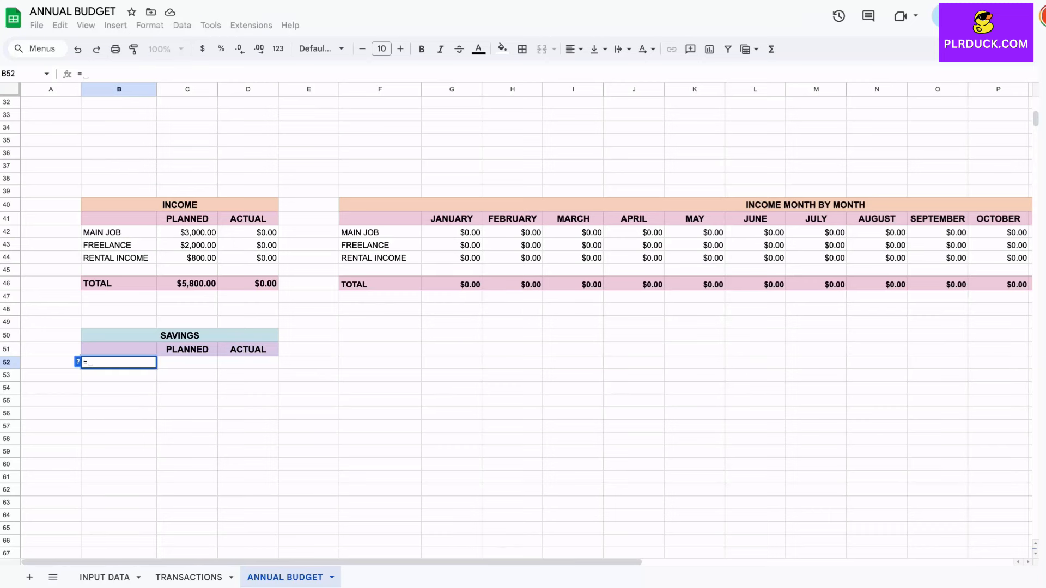
pyautogui.write('IF(')
pyautogui.click(104, 578)
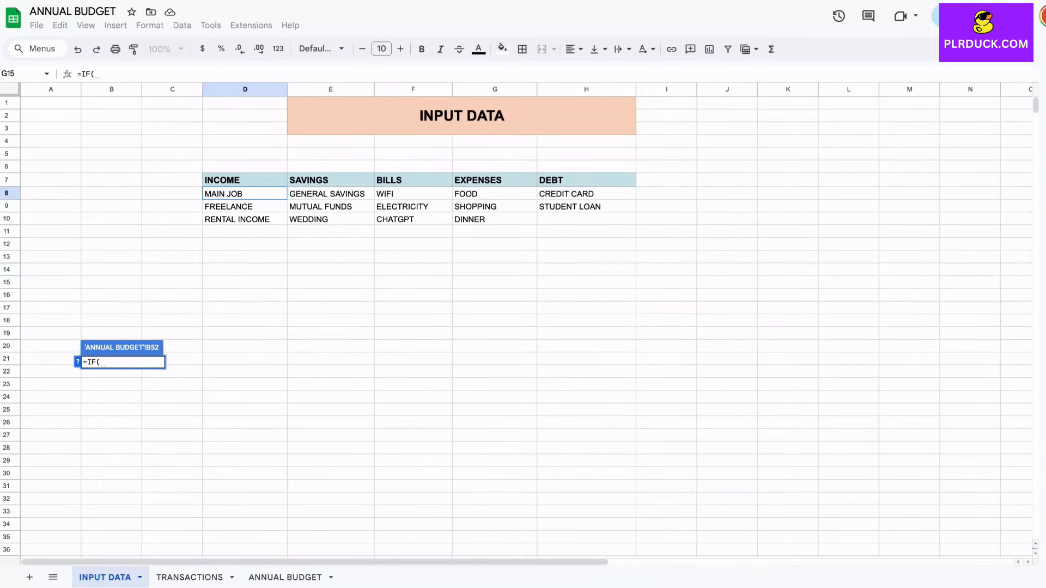
pyautogui.click(331, 194)
pyautogui.write('=""')
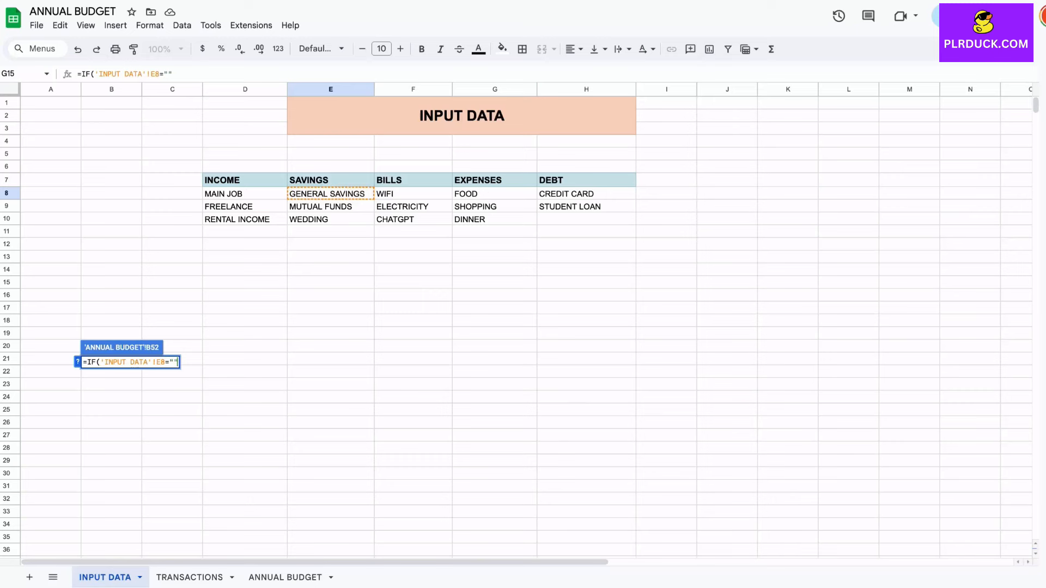
pyautogui.write(',"",')
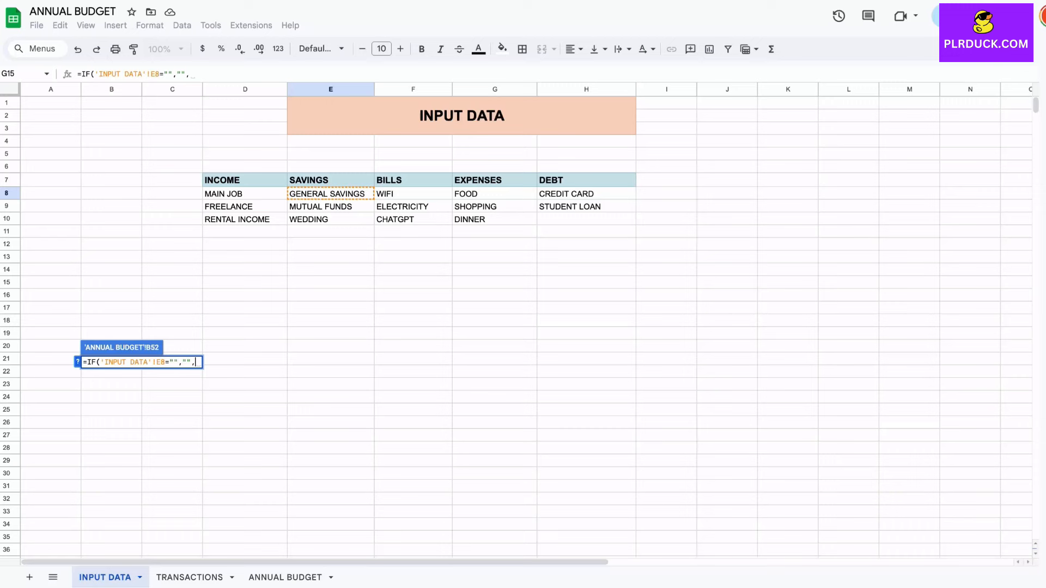
pyautogui.click(330, 194)
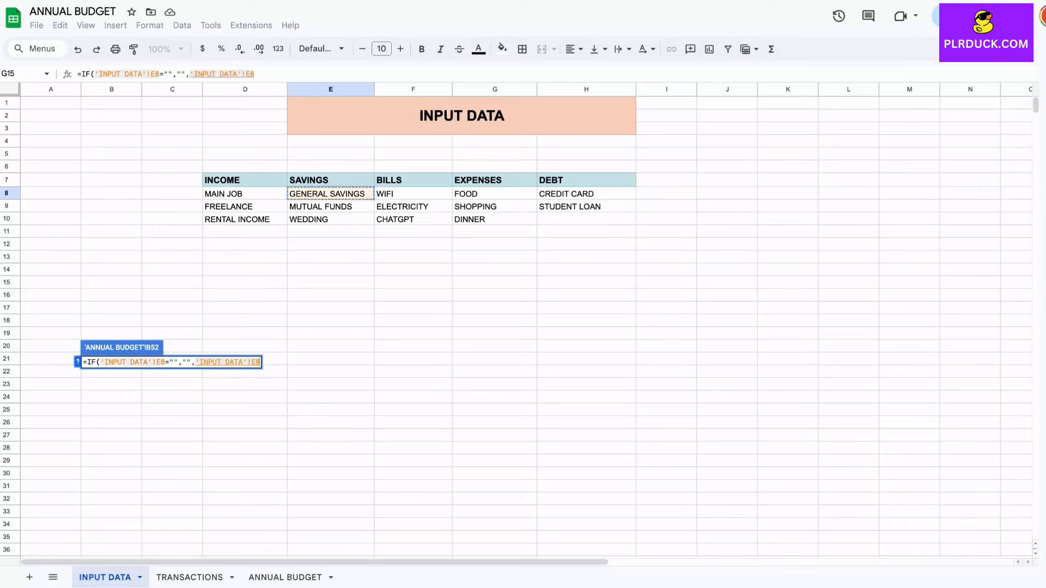
pyautogui.press('Return')
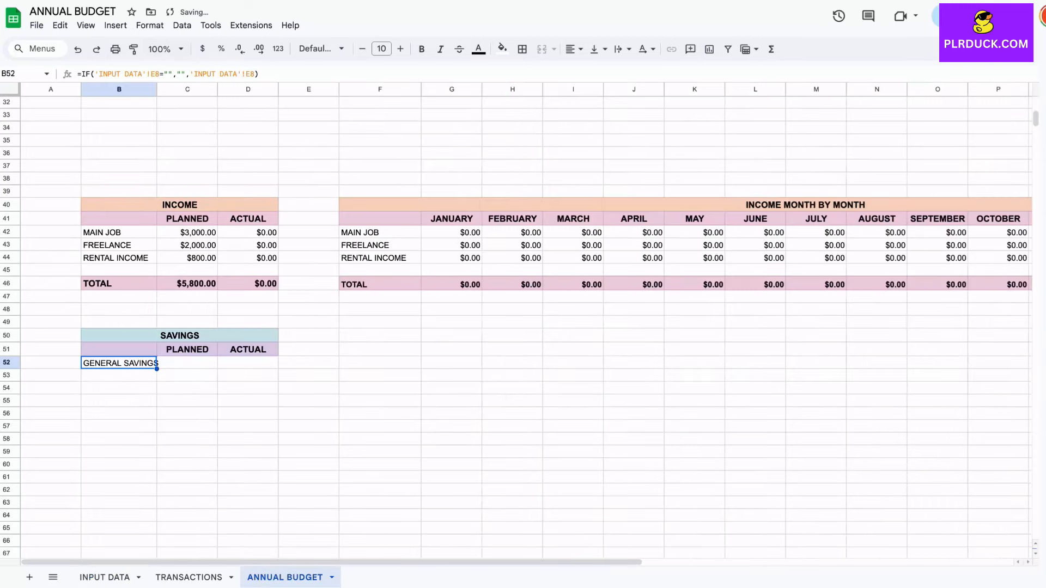
pyautogui.moveTo(156, 89); pyautogui.dragTo(173, 89)
pyautogui.moveTo(173, 370); pyautogui.dragTo(172, 407)
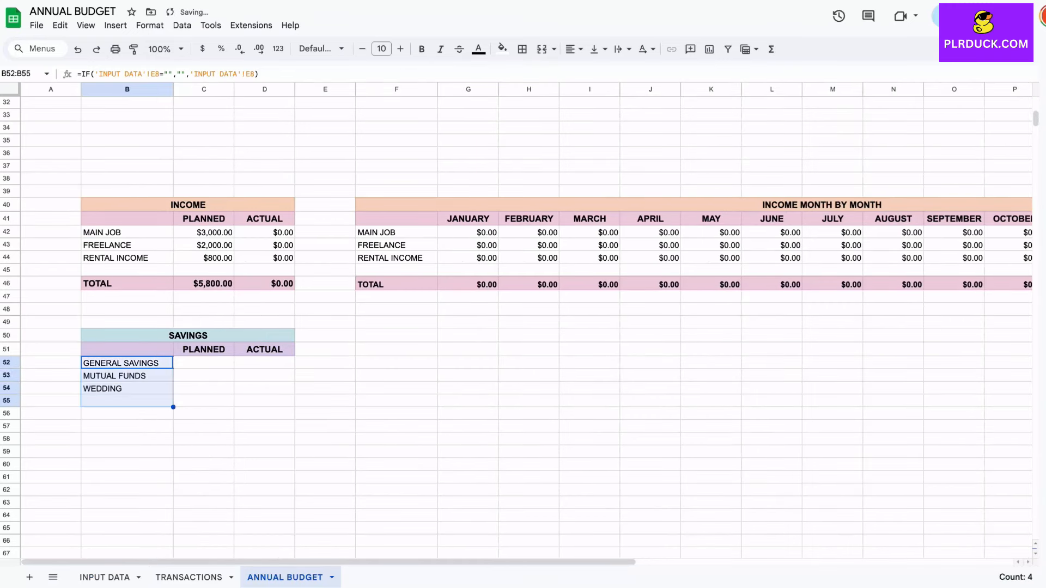
# - Enter the planned savings amounts 600, 900 and 400 in C52:C54 and format them as currency
pyautogui.click(203, 363)
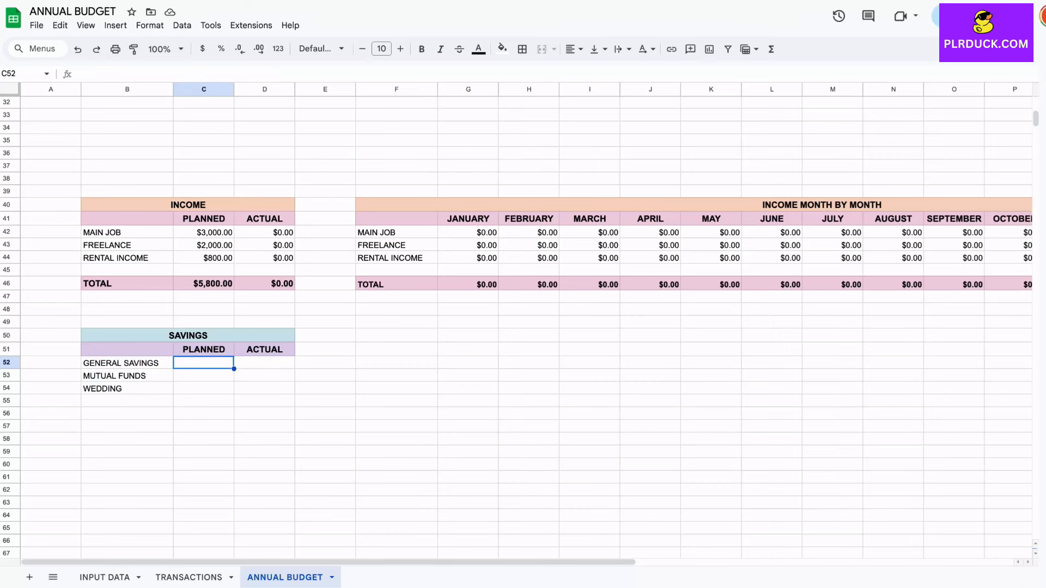
pyautogui.write('600')
pyautogui.press('Return')
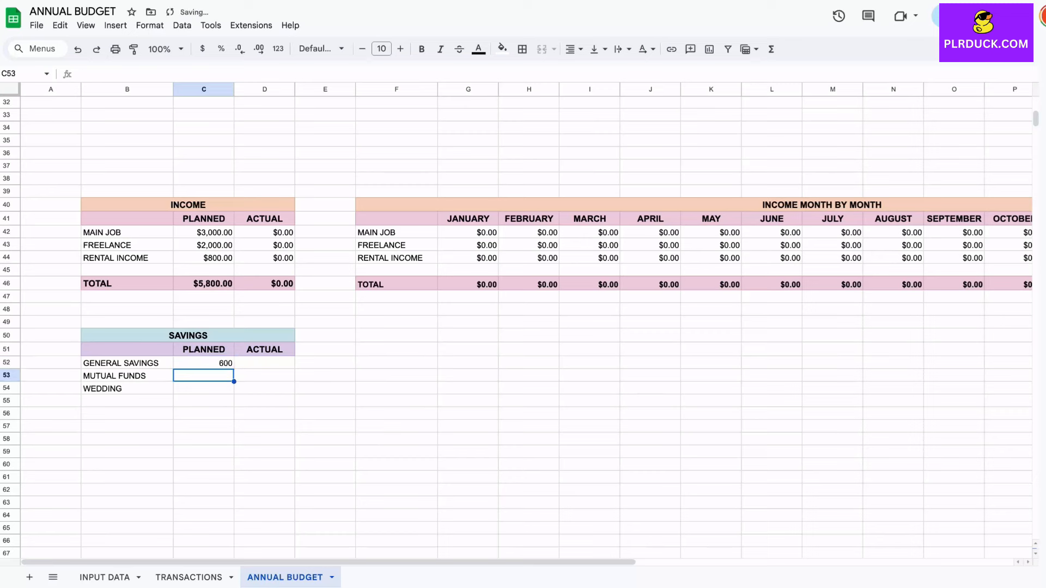
pyautogui.write('900')
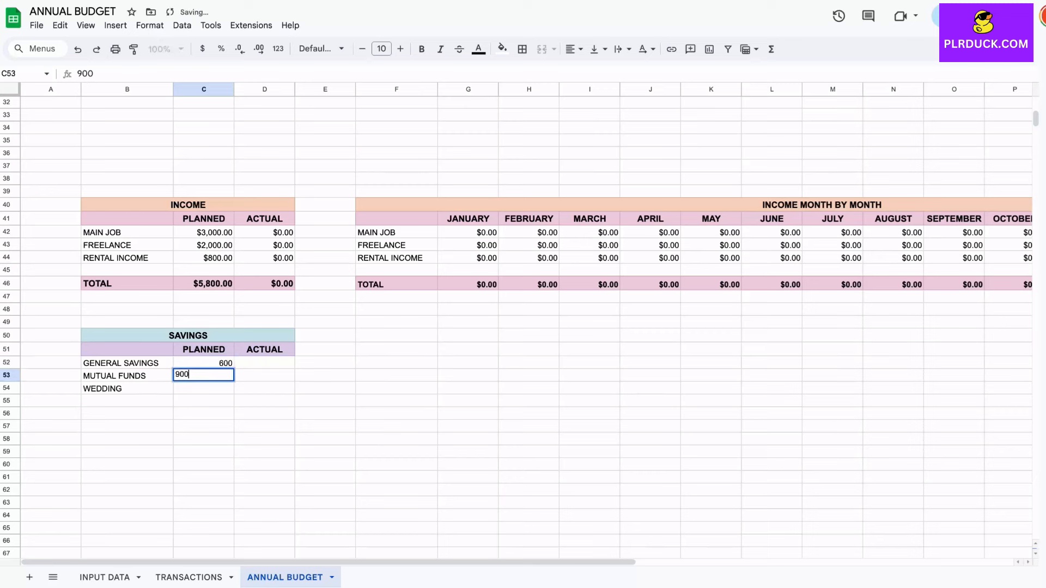
pyautogui.press('Return')
pyautogui.write('400')
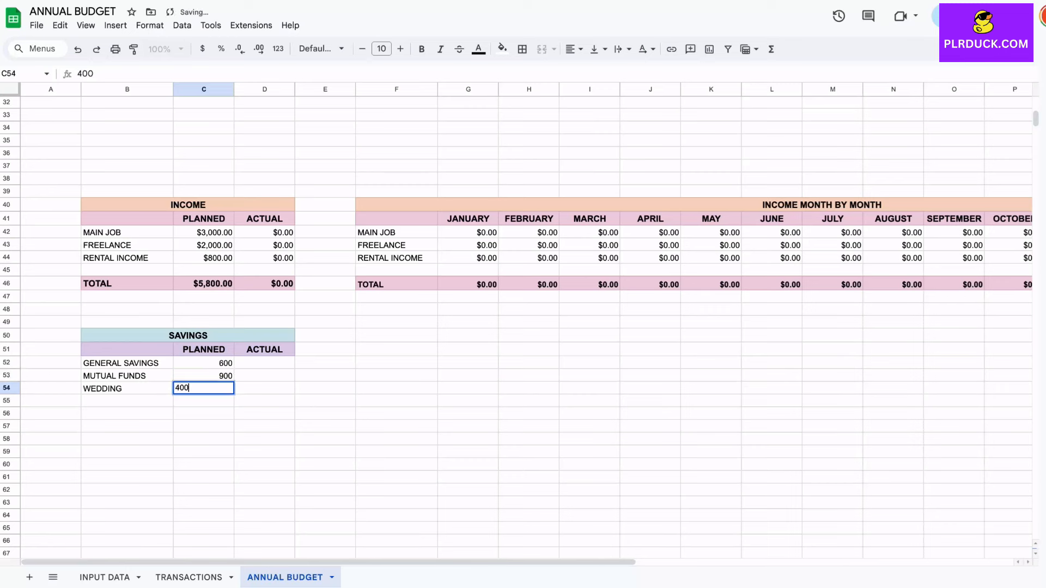
pyautogui.click(264, 401)
pyautogui.moveTo(204, 362); pyautogui.dragTo(205, 389)
pyautogui.click(202, 49)
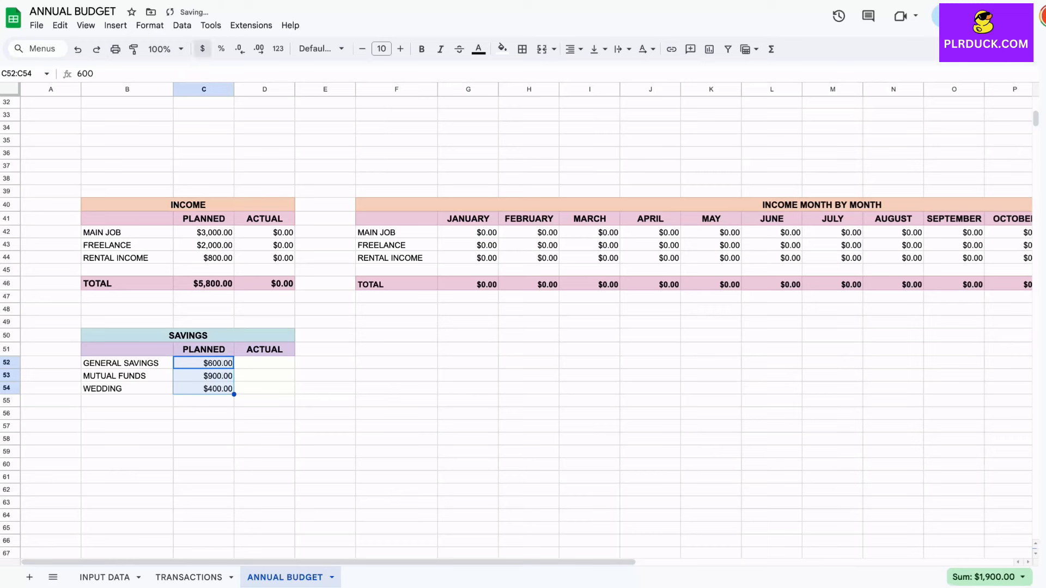
# - Label B56 TOTAL and sum the planned savings in C56 with =SUM(C52:C54)
pyautogui.click(127, 413)
pyautogui.write('TOTAL')
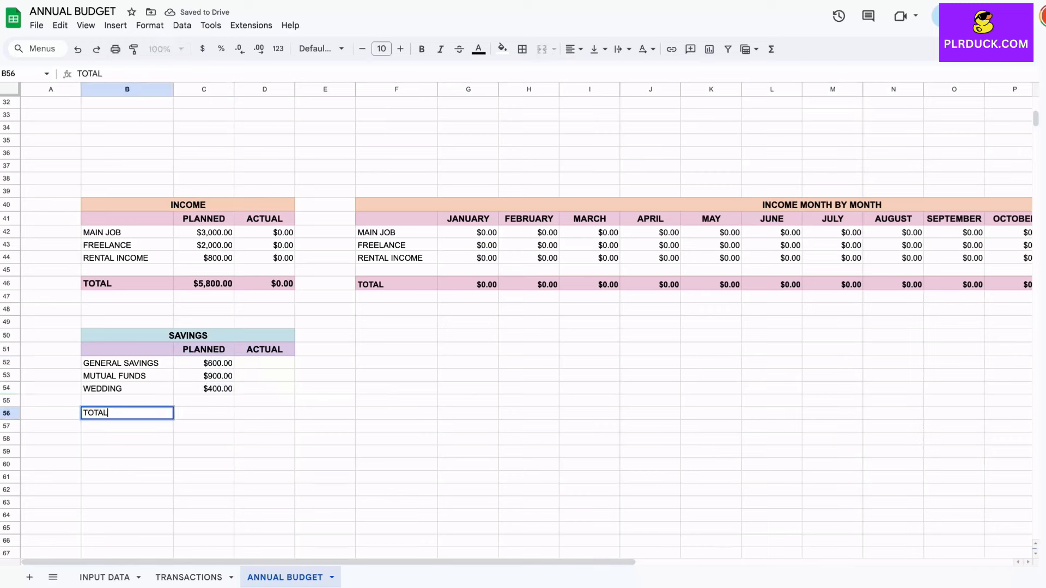
pyautogui.press('Tab')
pyautogui.write('=S')
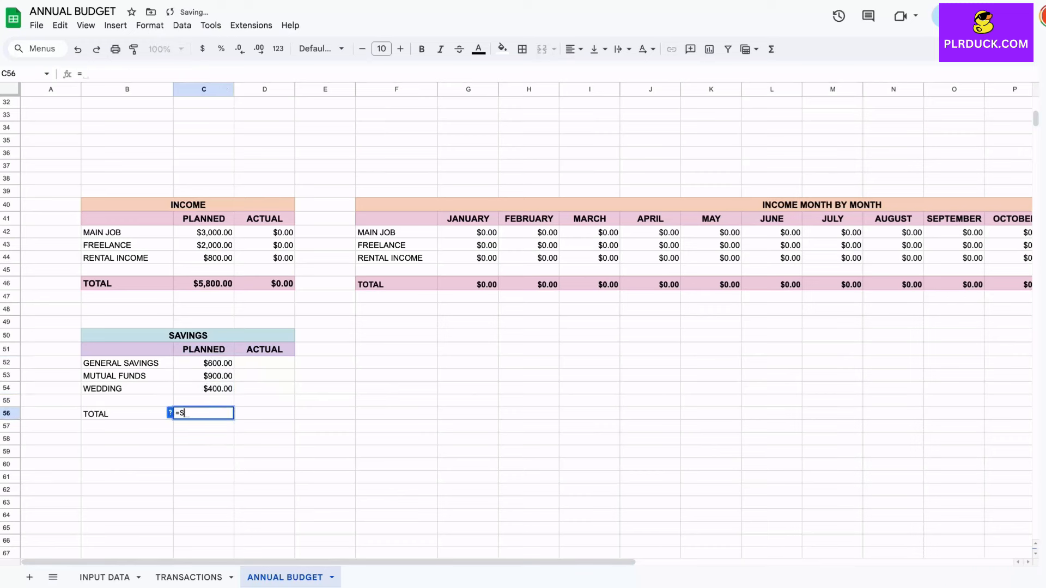
pyautogui.write('UM(')
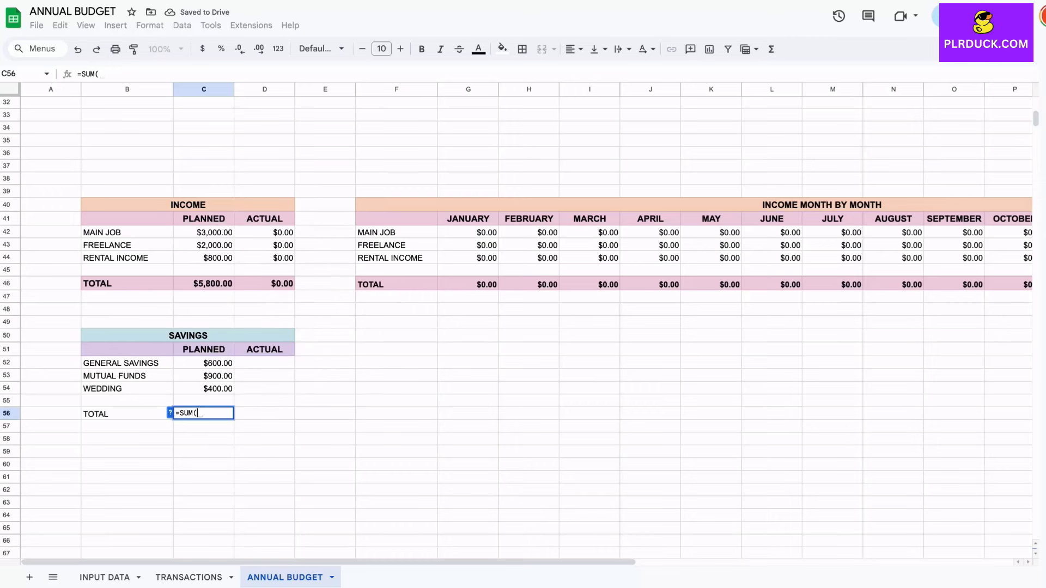
pyautogui.moveTo(204, 362); pyautogui.dragTo(204, 388)
pyautogui.write(')')
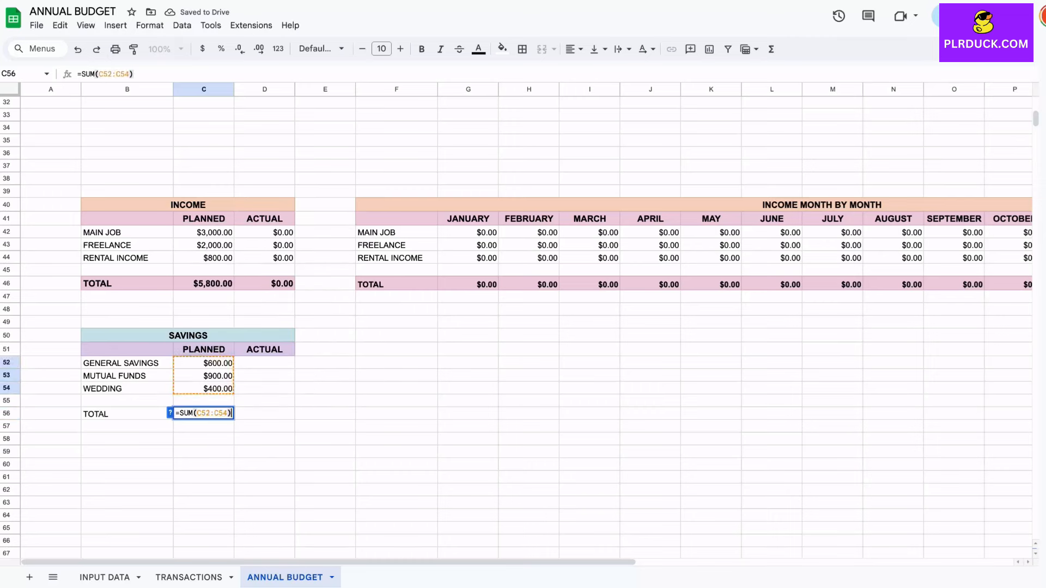
pyautogui.press('Return')
# - Sum the actual savings column in D56 with =SUM(D52:D54)
pyautogui.click(264, 414)
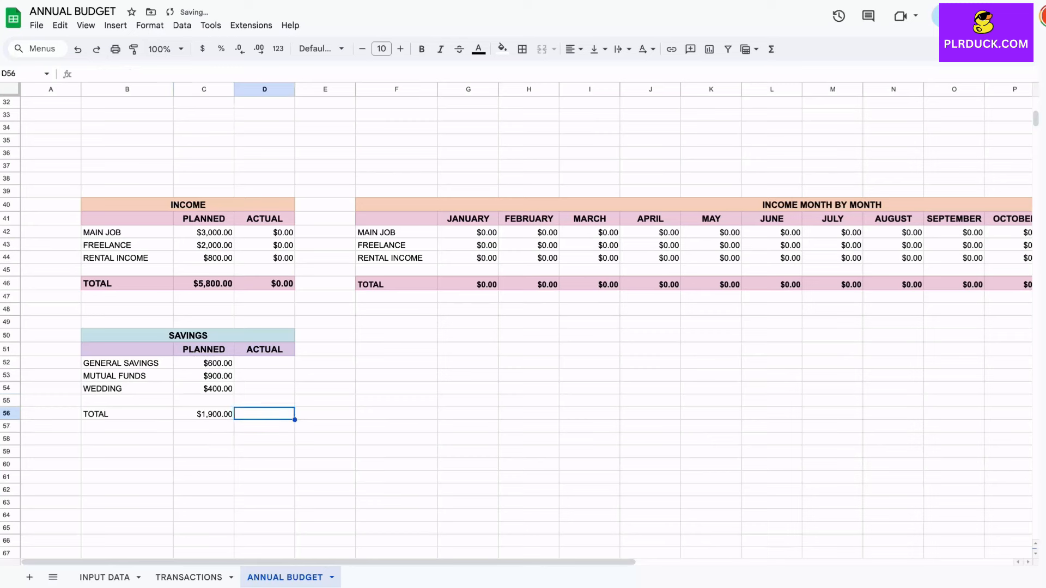
pyautogui.write('=SUM')
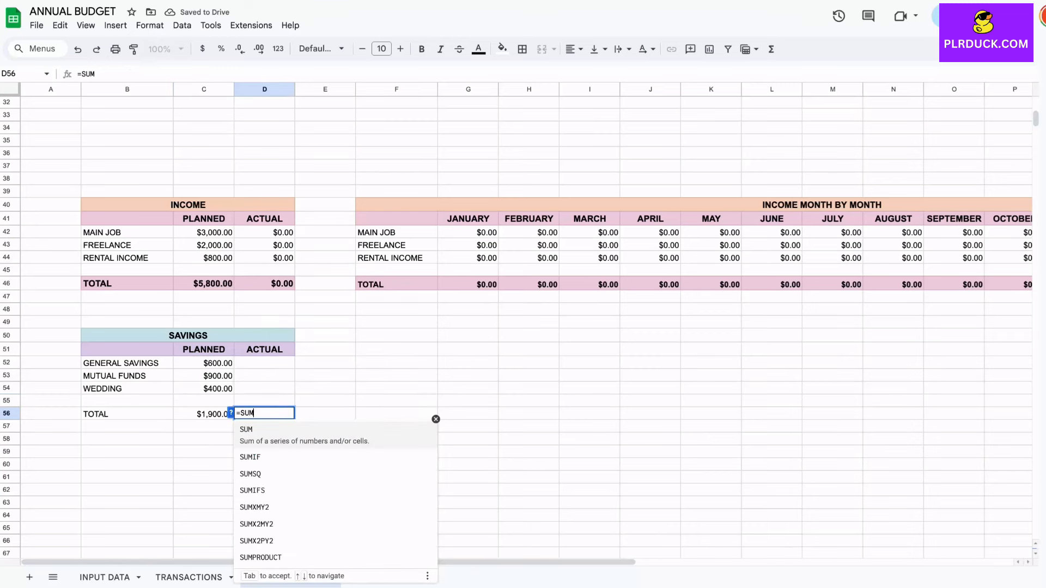
pyautogui.write('(')
pyautogui.moveTo(265, 363); pyautogui.dragTo(264, 388)
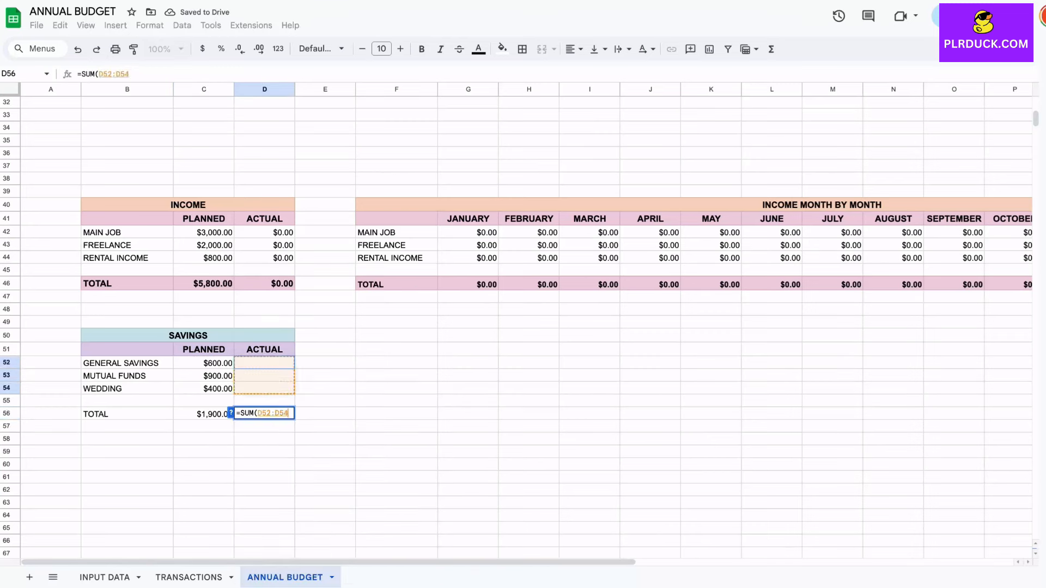
pyautogui.write(')')
pyautogui.press('Return')
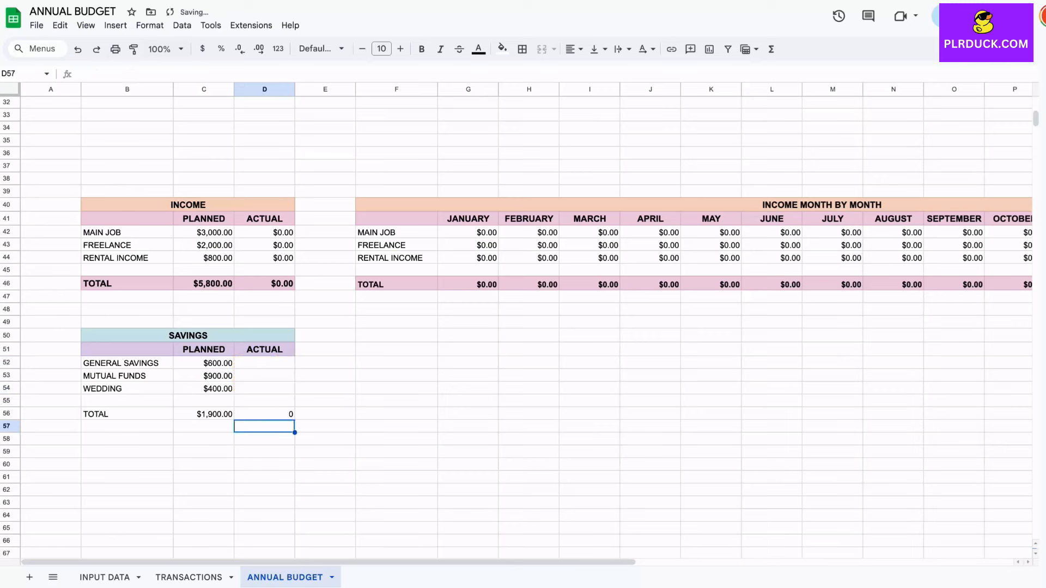
# - Copy the INCOME MONTH BY MONTH title and month header rows F40:T41 and paste them at F50
pyautogui.moveTo(396, 335); pyautogui.dragTo(528, 336)
pyautogui.click(529, 375)
pyautogui.moveTo(397, 205); pyautogui.dragTo(403, 219)
pyautogui.hscroll(5, 523, 327)
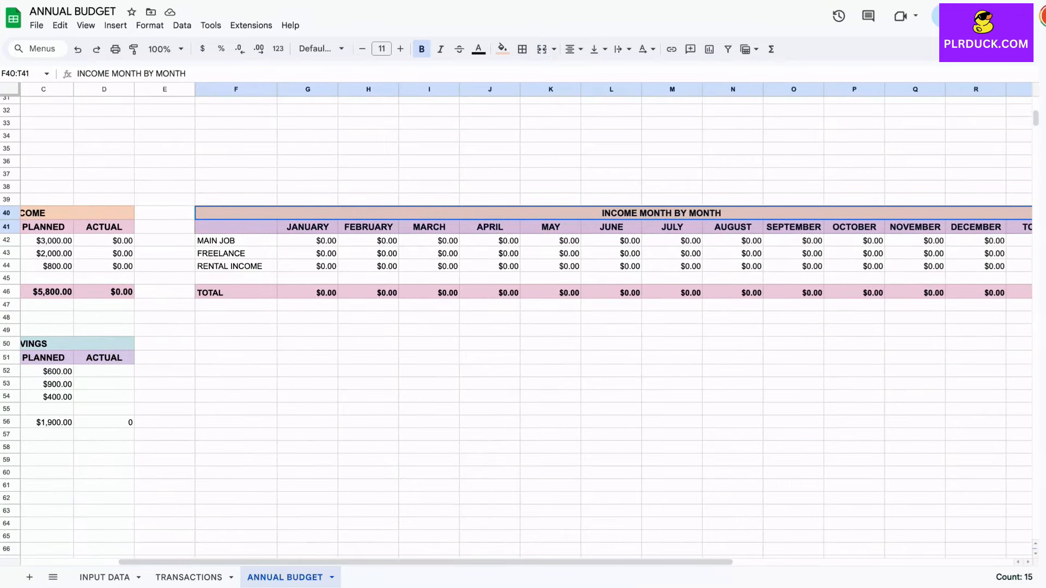
pyautogui.hotkey('ctrl', 'c')
pyautogui.click(235, 343)
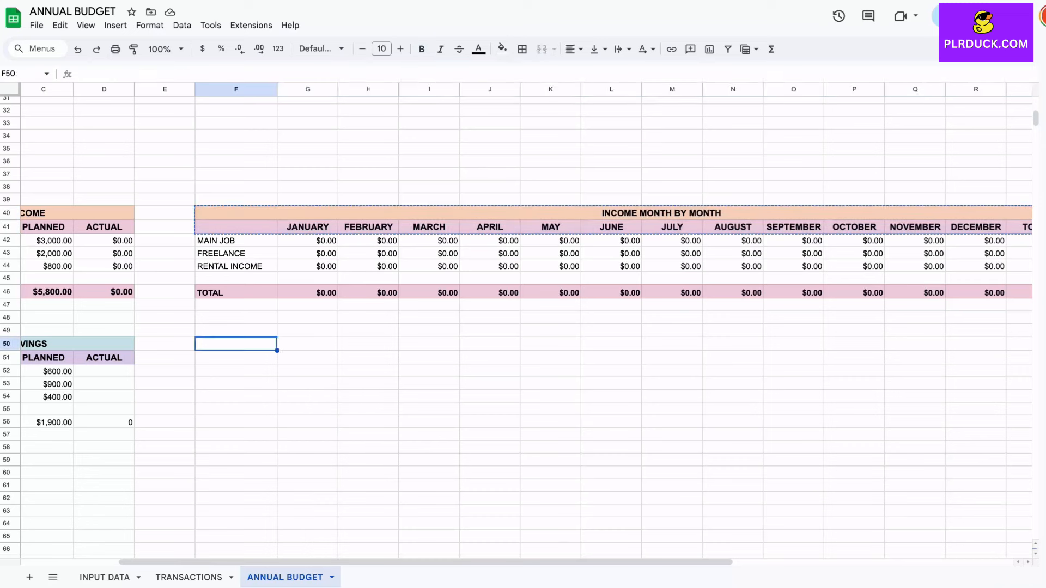
pyautogui.hotkey('ctrl', 'v')
# - Change the pasted title in F50:T50 to SAVINGS MONTH BY MONTH
pyautogui.click(236, 344)
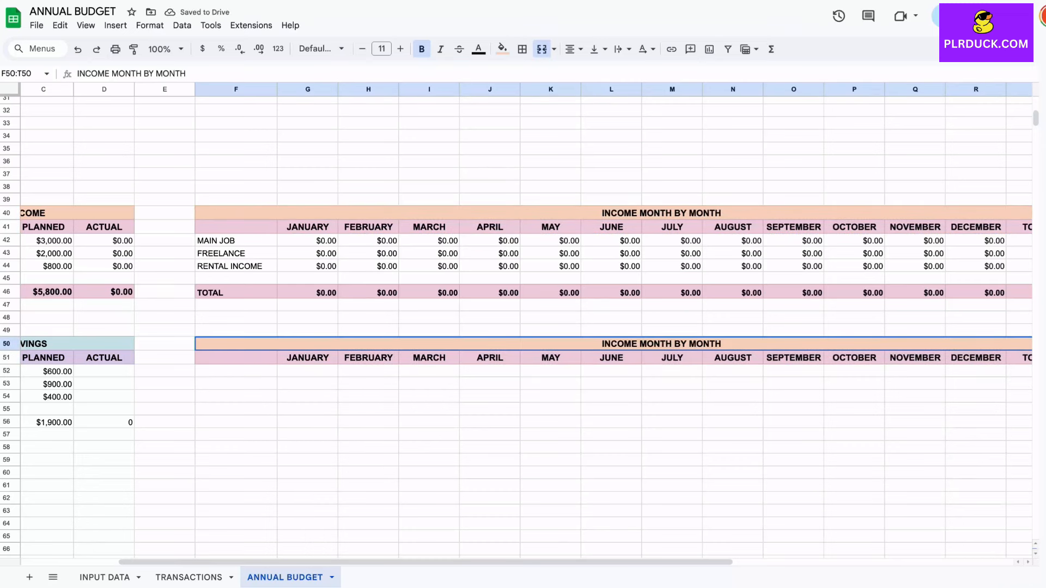
pyautogui.click(109, 74)
pyautogui.press('BackSpace')
pyautogui.press('BackSpace')
pyautogui.press('BackSpace')
pyautogui.press('BackSpace')
pyautogui.press('BackSpace')
pyautogui.press('BackSpace')
pyautogui.write('SAVINGS')
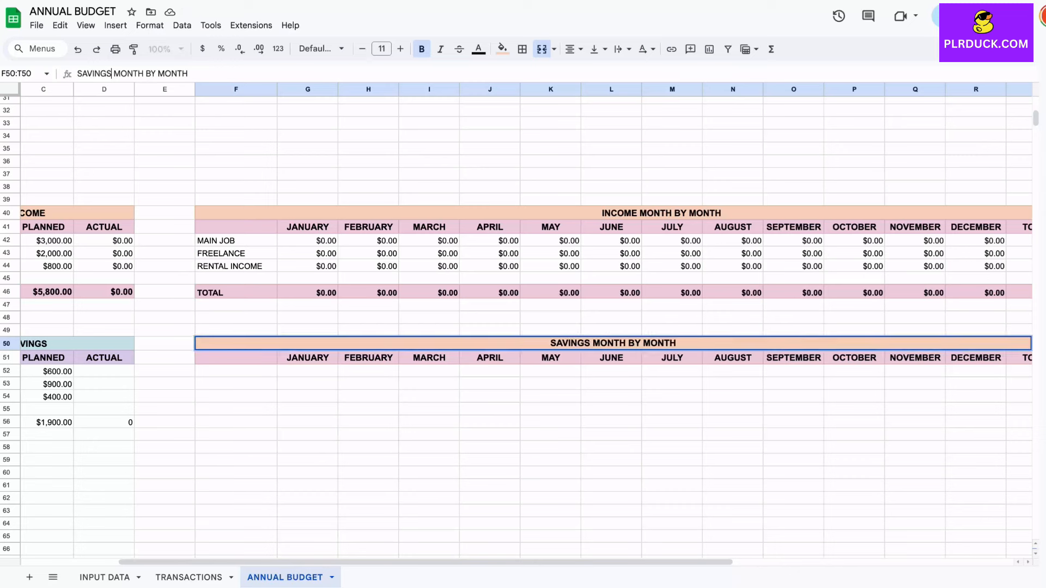
pyautogui.click(308, 409)
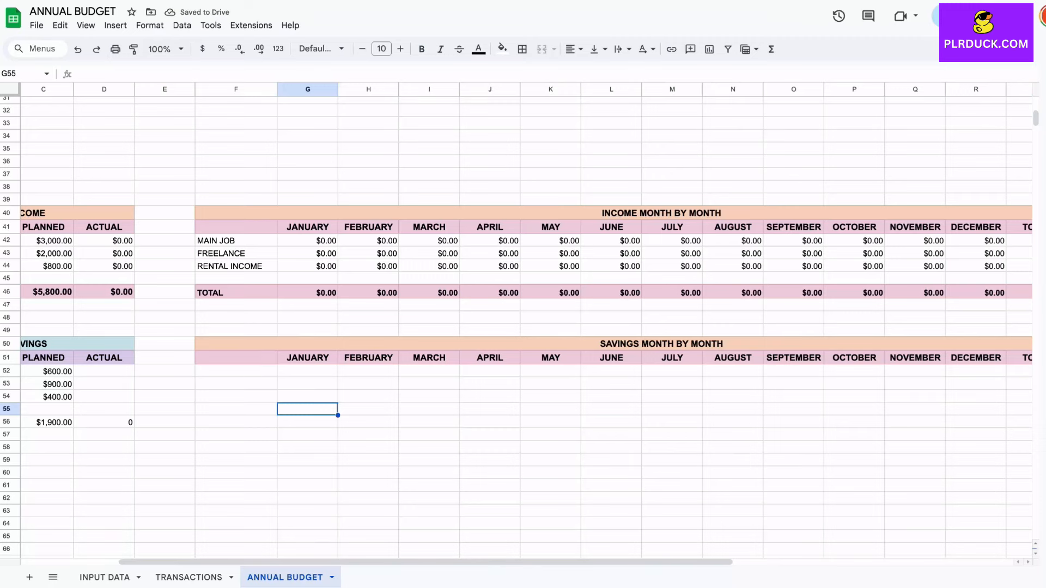
# - Fill the SAVINGS MONTH BY MONTH title with the custom light teal
pyautogui.hscroll(3, 523, 327)
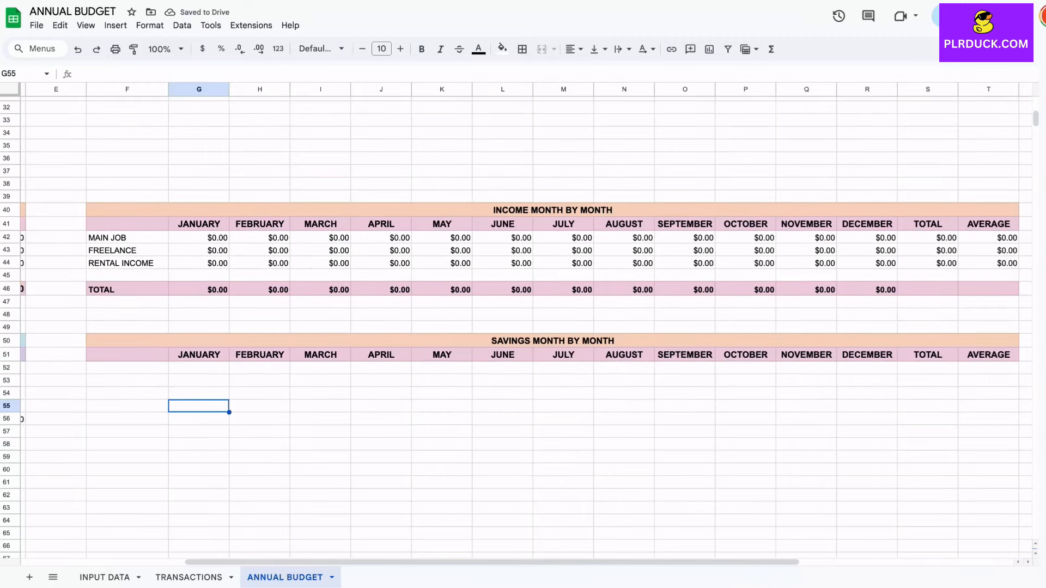
pyautogui.hscroll(-2, 523, 326)
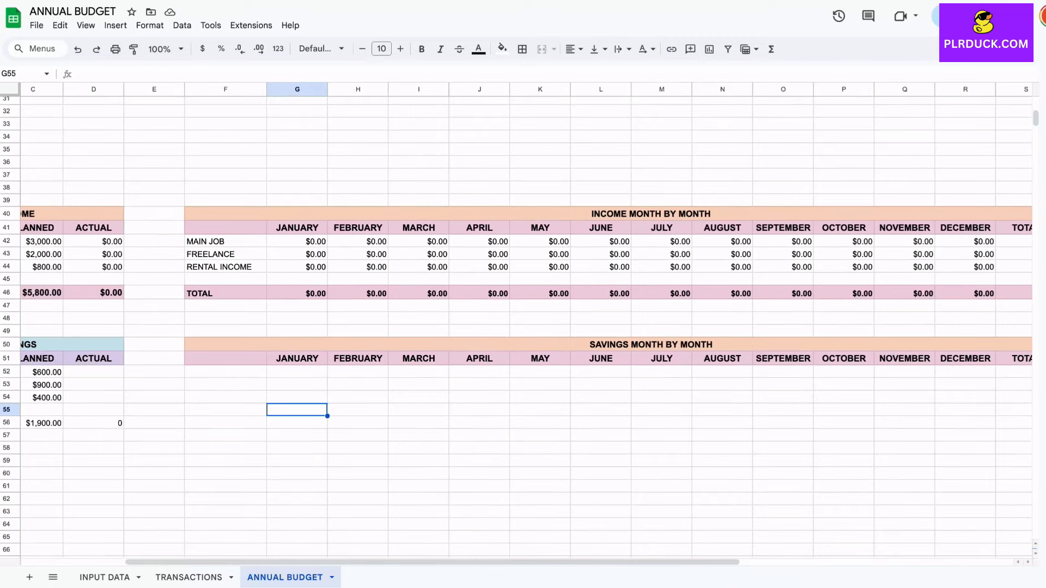
pyautogui.click(297, 344)
pyautogui.click(502, 49)
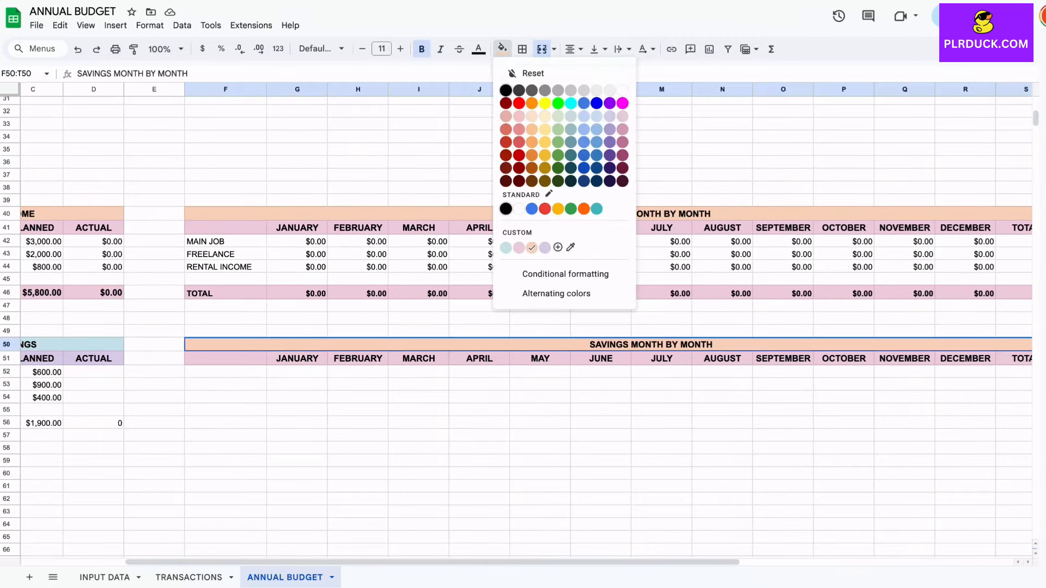
pyautogui.click(505, 248)
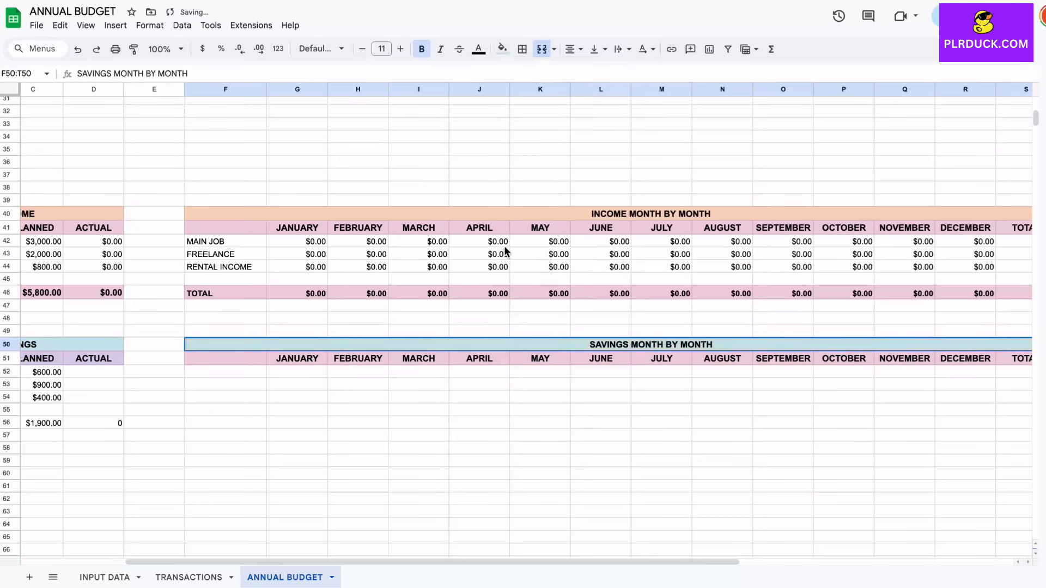
# - Fill the month header row F51:T51 with the custom light purple
pyautogui.click(226, 358)
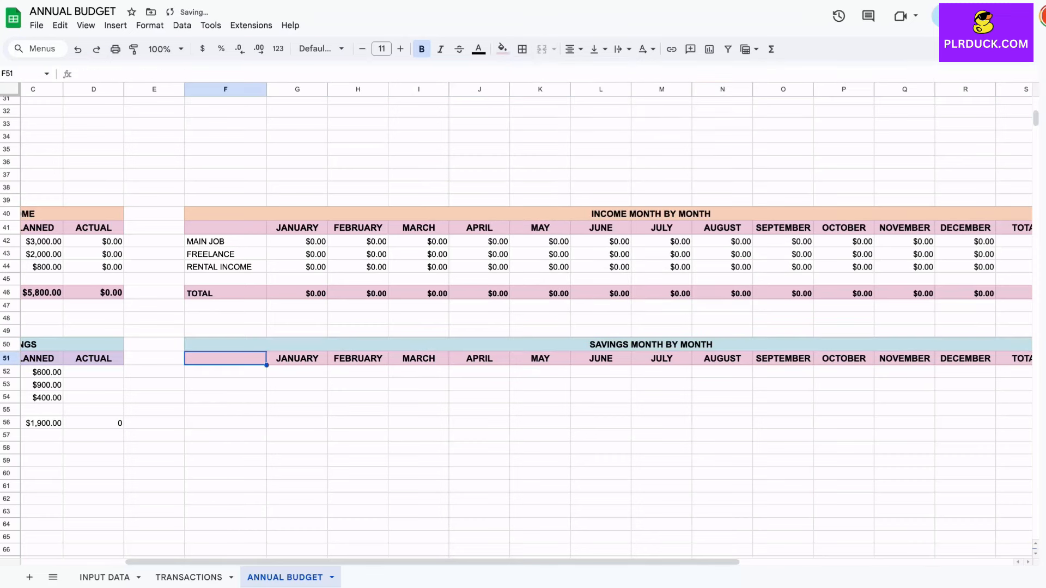
pyautogui.hotkey('shift', 'Right')
pyautogui.hotkey('shift', 'Right')
pyautogui.hotkey('shift', 'Right')
pyautogui.hotkey('shift', 'Right')
pyautogui.hotkey('shift', 'Right')
pyautogui.hotkey('shift', 'Right')
pyautogui.hotkey('shift', 'Right')
pyautogui.hotkey('shift', 'Right')
pyautogui.hotkey('shift', 'Right')
pyautogui.hotkey('shift', 'Right')
pyautogui.hotkey('shift', 'Right')
pyautogui.hotkey('shift', 'Right')
pyautogui.hotkey('shift', 'Right')
pyautogui.hotkey('shift', 'Right')
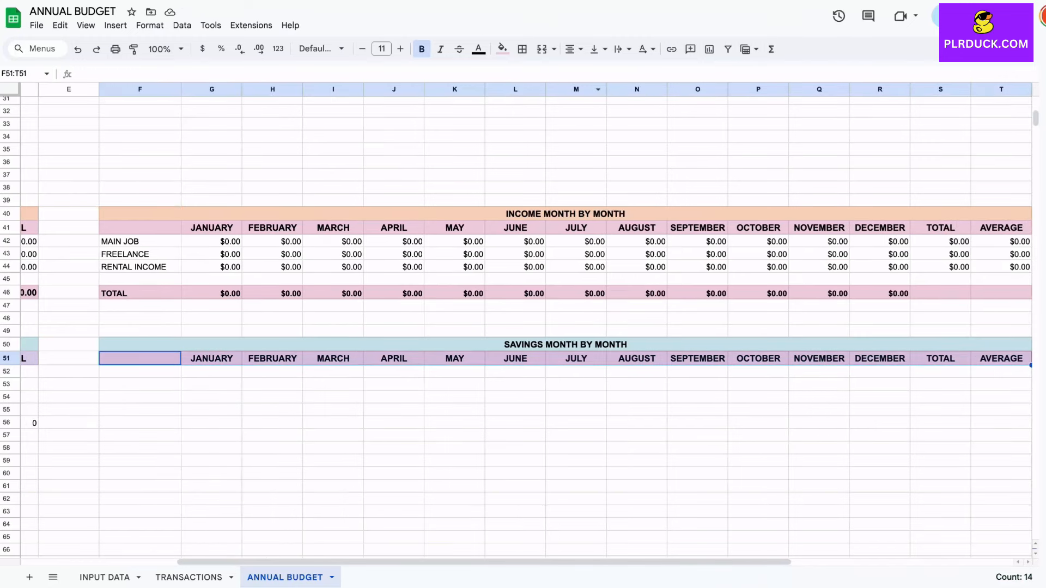
pyautogui.click(502, 48)
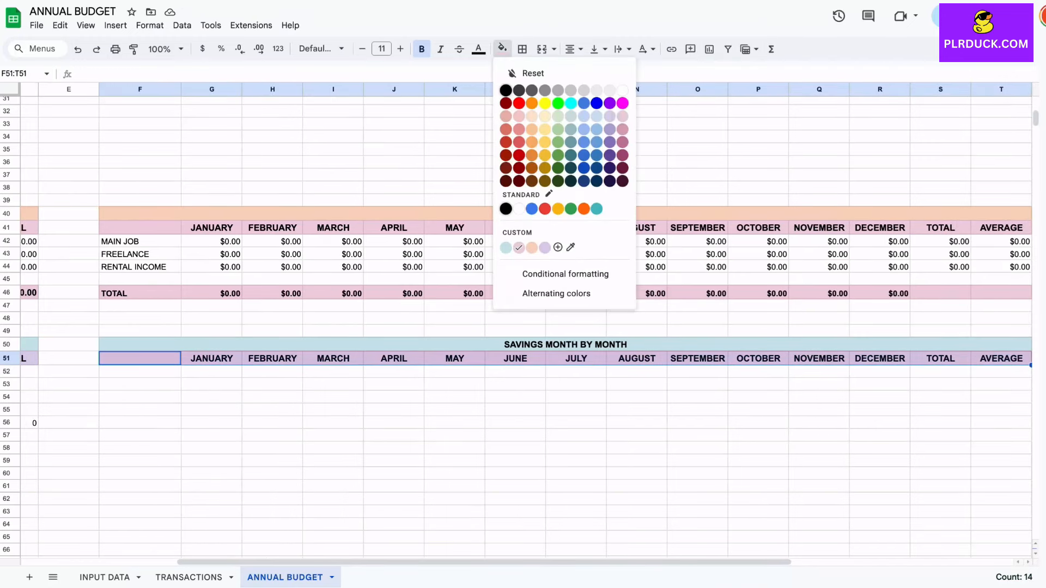
pyautogui.click(545, 248)
pyautogui.click(140, 422)
# - Link F52, the first row label of the monthly savings table, to the savings category in B52
pyautogui.hscroll(-3, 140, 423)
pyautogui.scroll(-1, 140, 422)
pyautogui.click(322, 330)
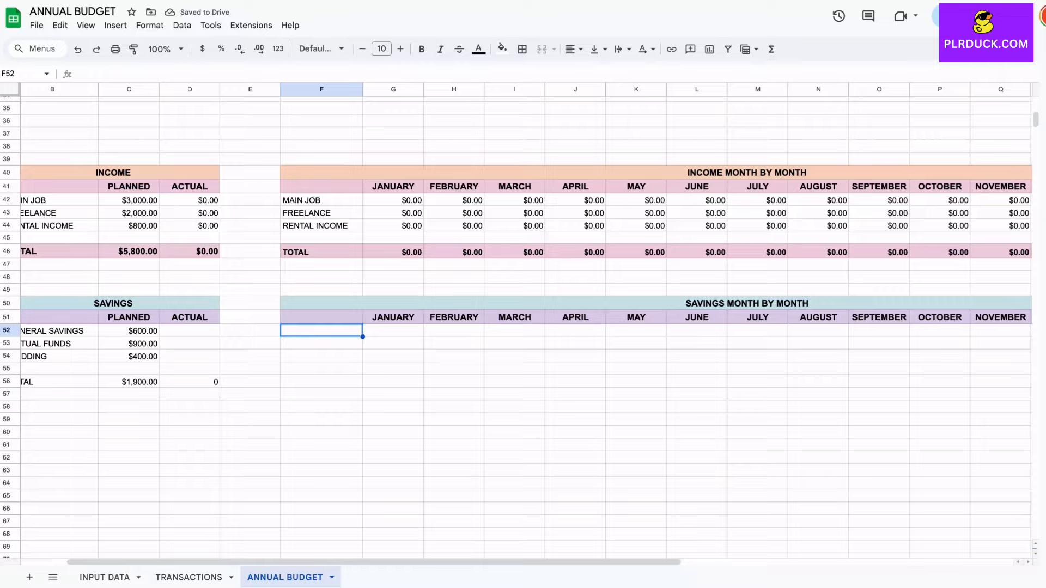
pyautogui.hscroll(-1, 321, 330)
pyautogui.write('=')
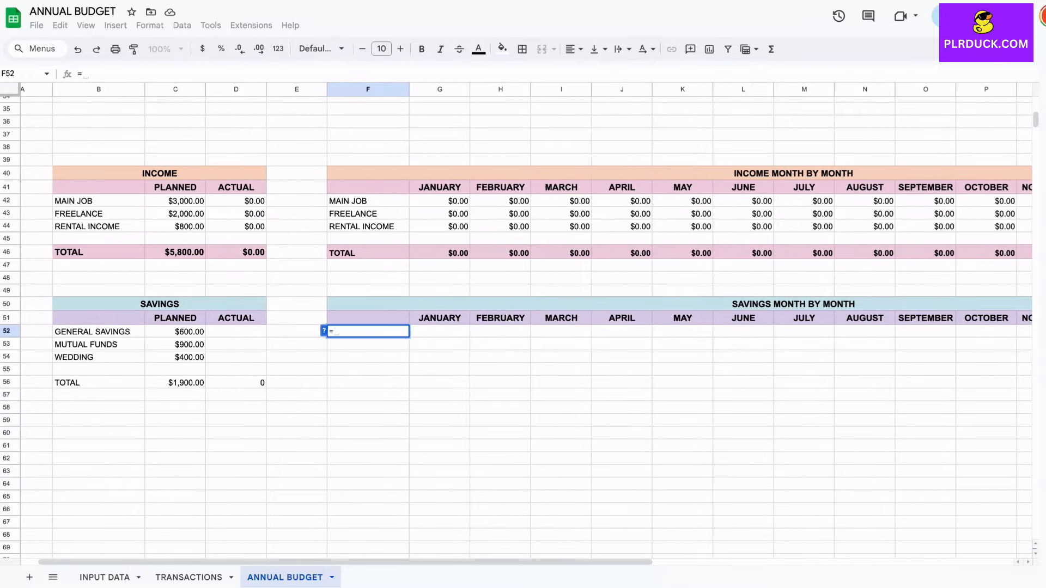
pyautogui.click(99, 331)
pyautogui.press('Return')
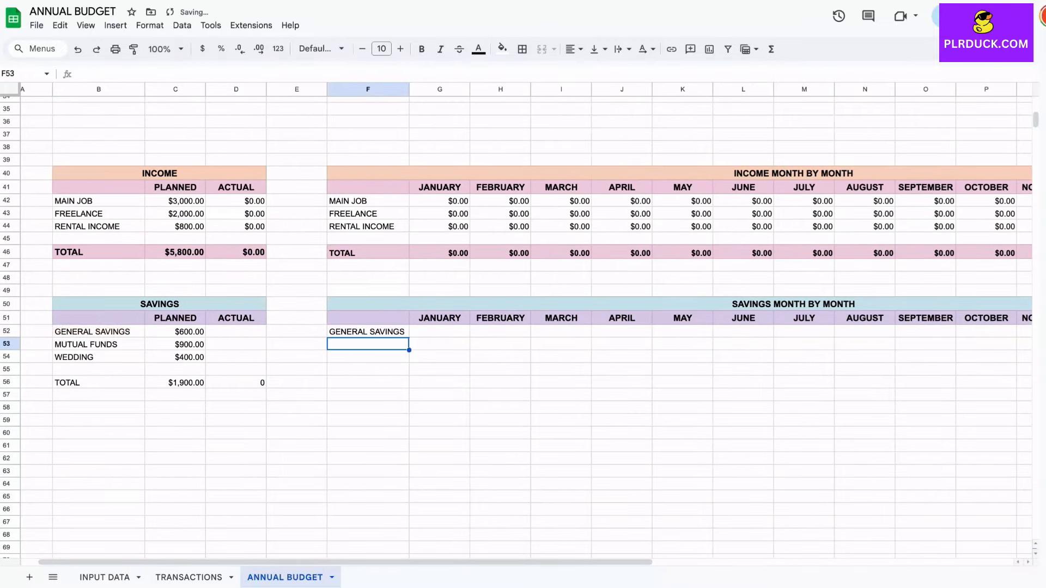
# - Fill the label link in F52 down to F55 and enter the label TOTAL in F56
pyautogui.click(368, 331)
pyautogui.moveTo(409, 337); pyautogui.dragTo(409, 375)
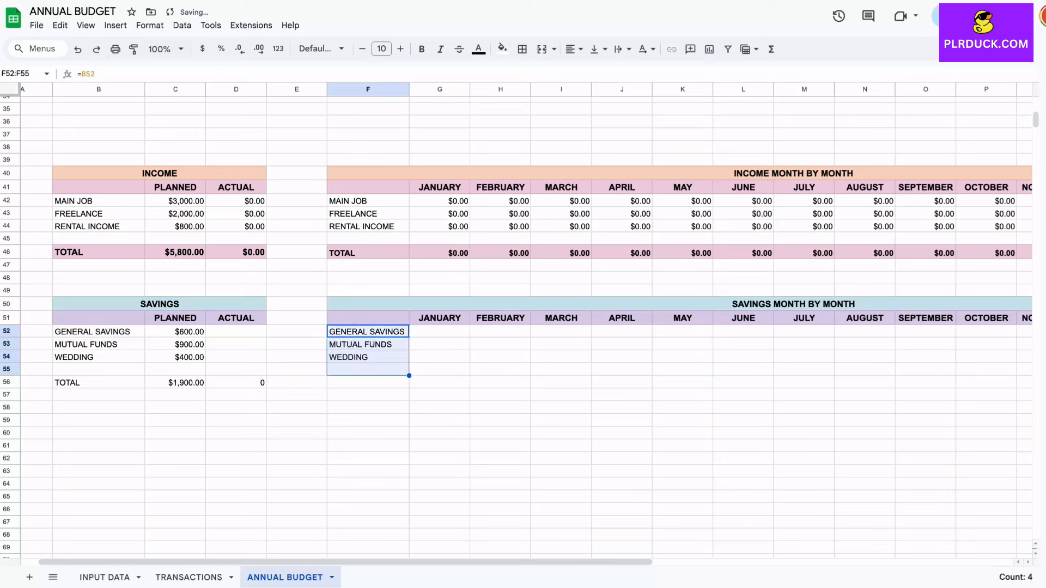
pyautogui.click(368, 382)
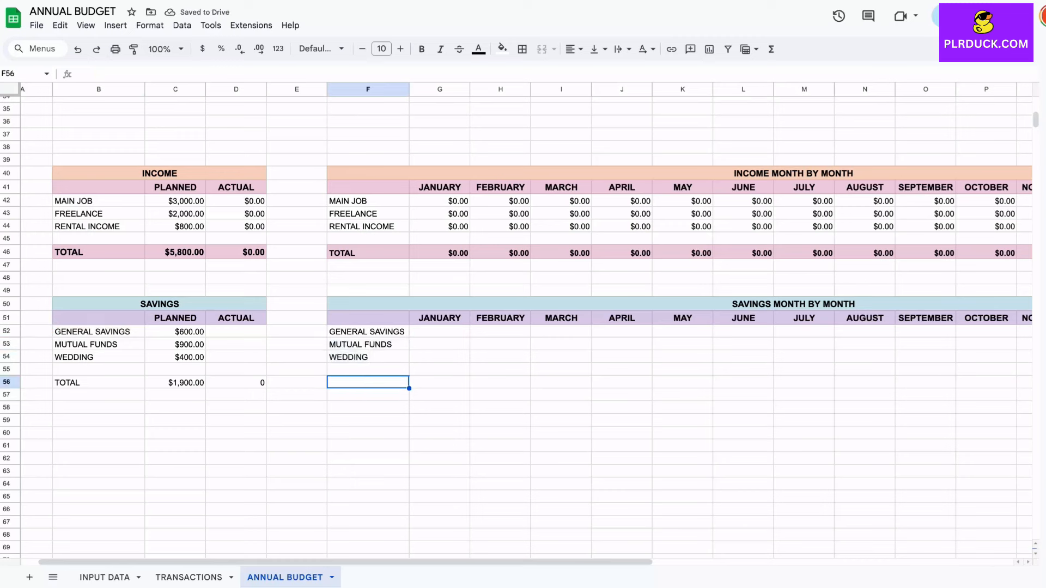
pyautogui.write('TOTAL')
pyautogui.press('Tab')
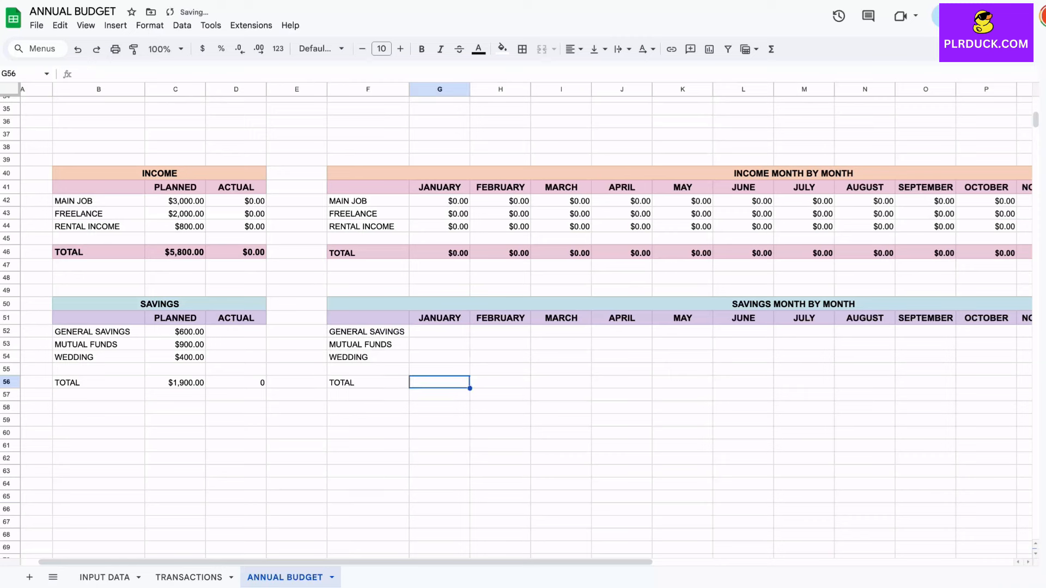
# - Copy the January main job formula from G42 into G52 for January general savings
pyautogui.click(439, 332)
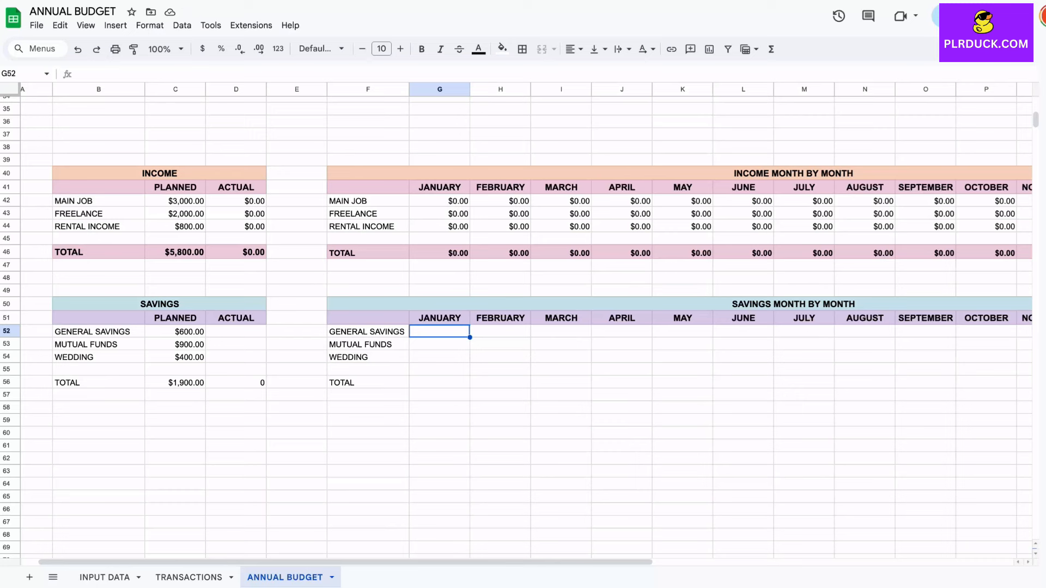
pyautogui.click(439, 201)
pyautogui.hotkey('ctrl', 'c')
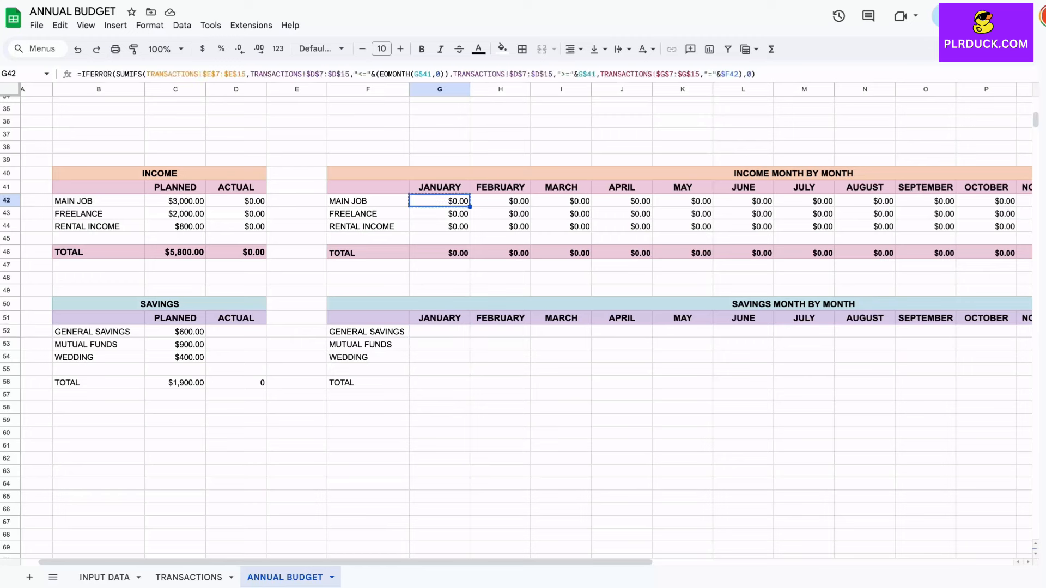
pyautogui.click(439, 331)
pyautogui.hotkey('ctrl', 'v')
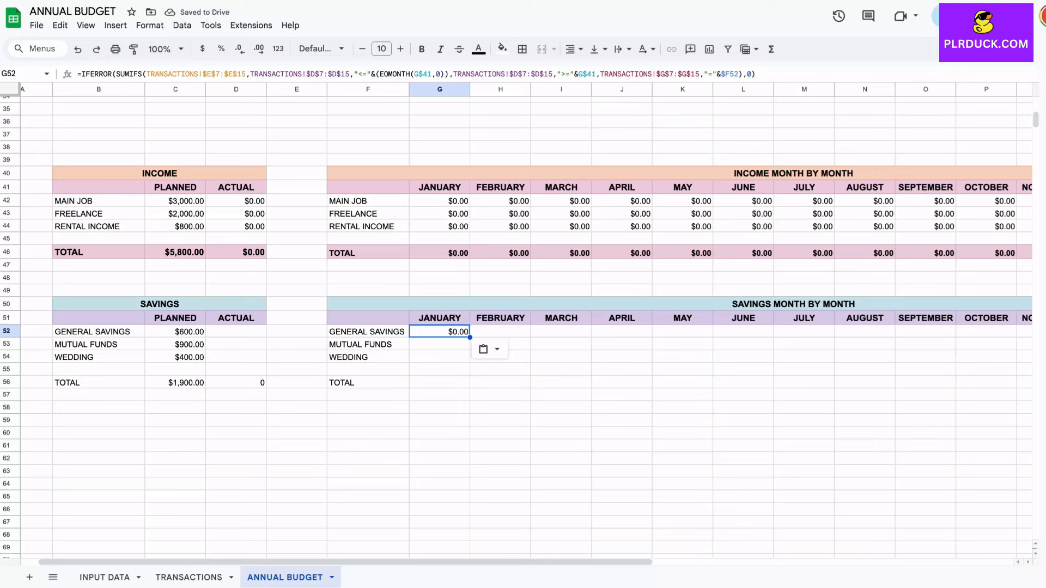
pyautogui.click(729, 74)
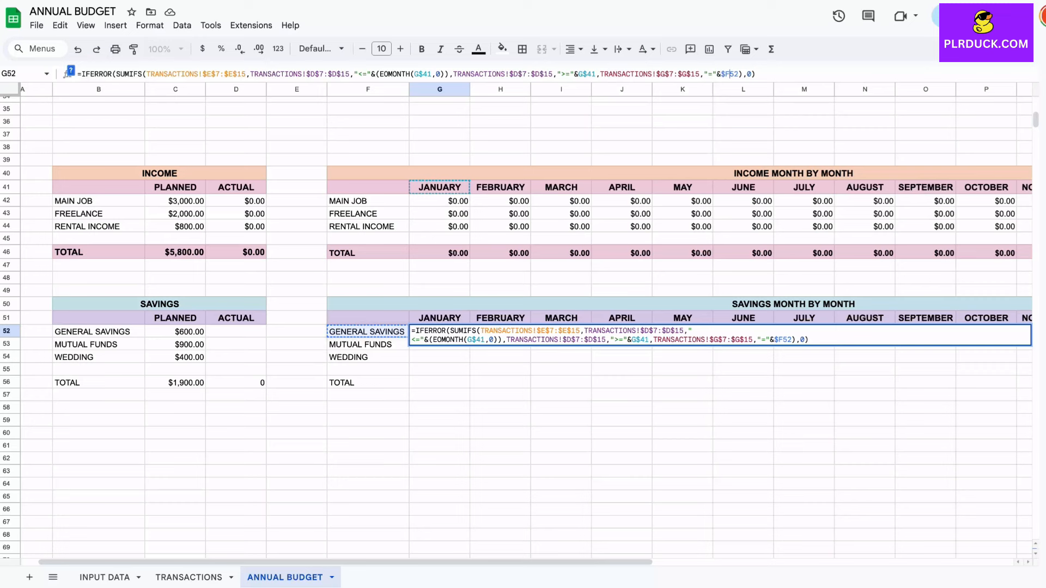
pyautogui.press('Return')
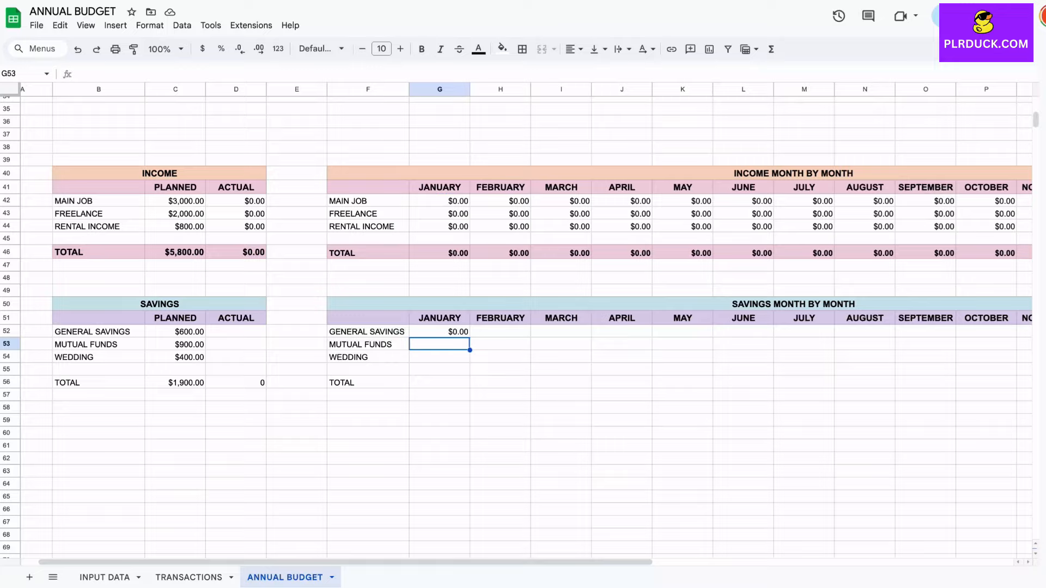
# - Fill the formula in G52 across all months and savings categories through R54
pyautogui.hscroll(3, 523, 327)
pyautogui.scroll(-2, 523, 327)
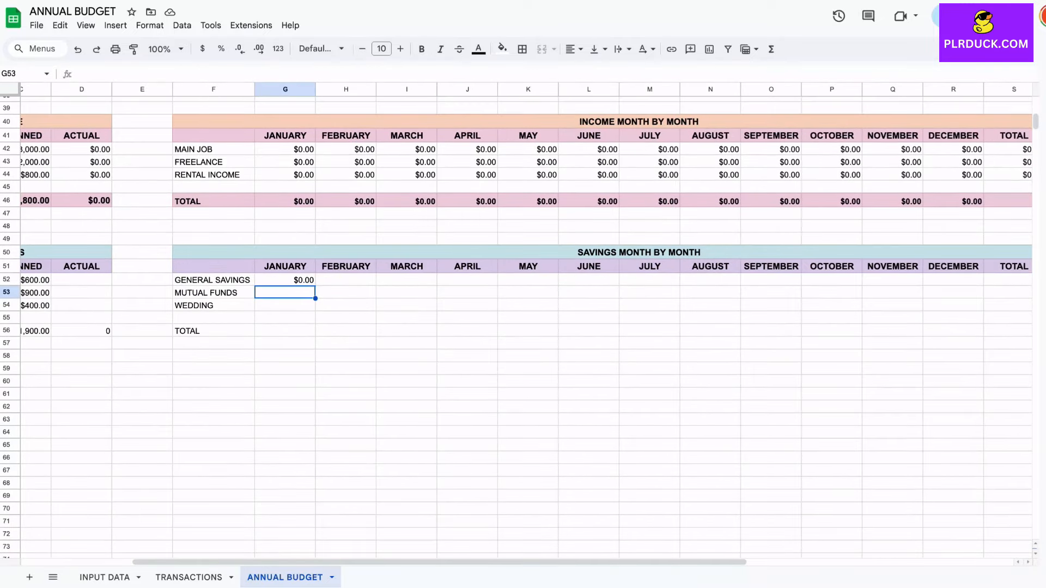
pyautogui.click(285, 280)
pyautogui.moveTo(315, 286); pyautogui.dragTo(980, 310)
pyautogui.click(285, 280)
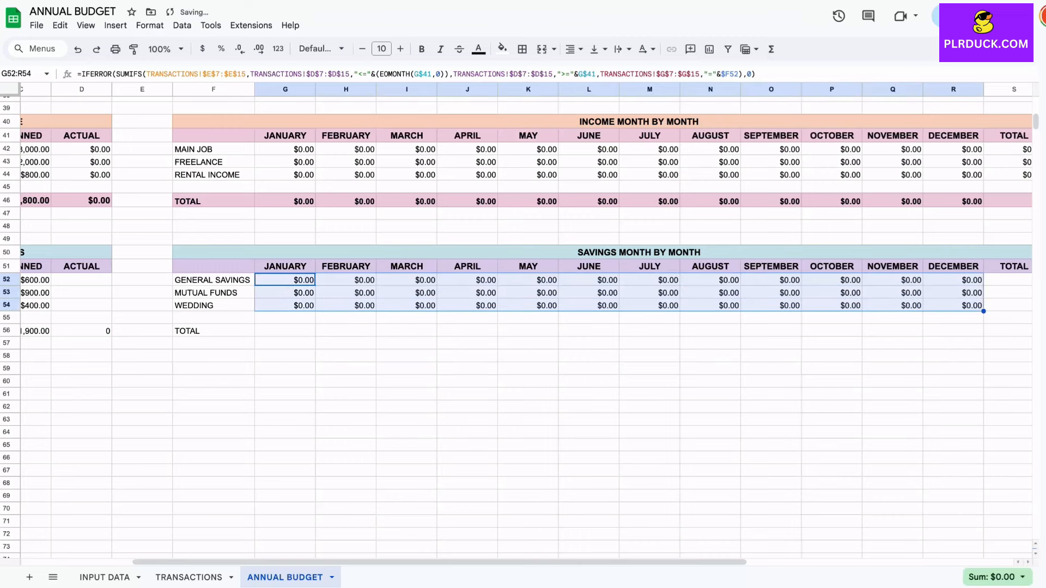
# - Total January savings in G56 with =SUM(G52:G54) and fill it across to December in R56
pyautogui.click(284, 331)
pyautogui.write('=SUM')
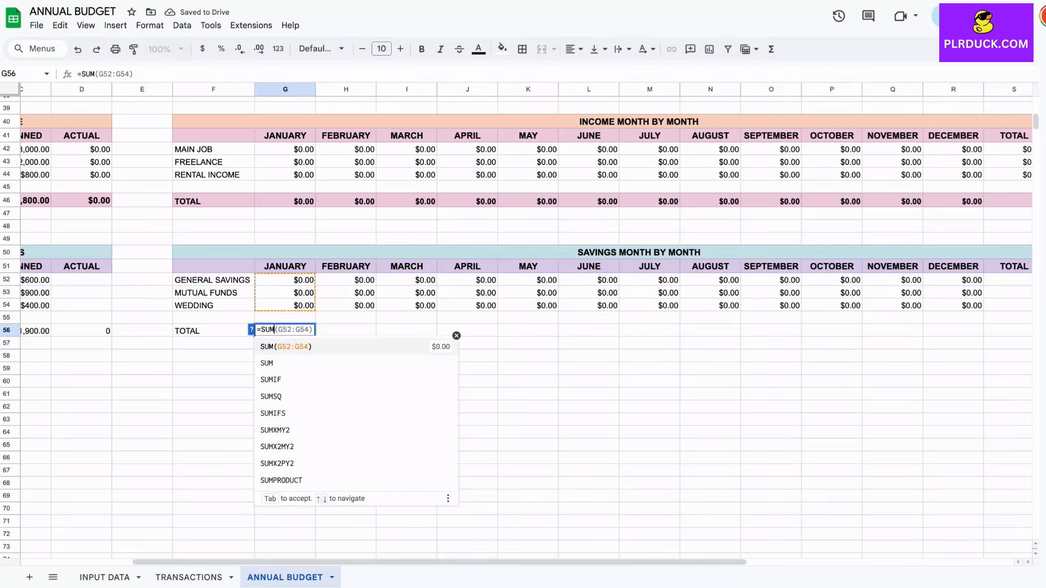
pyautogui.write('(')
pyautogui.moveTo(285, 280); pyautogui.dragTo(285, 306)
pyautogui.press('Return')
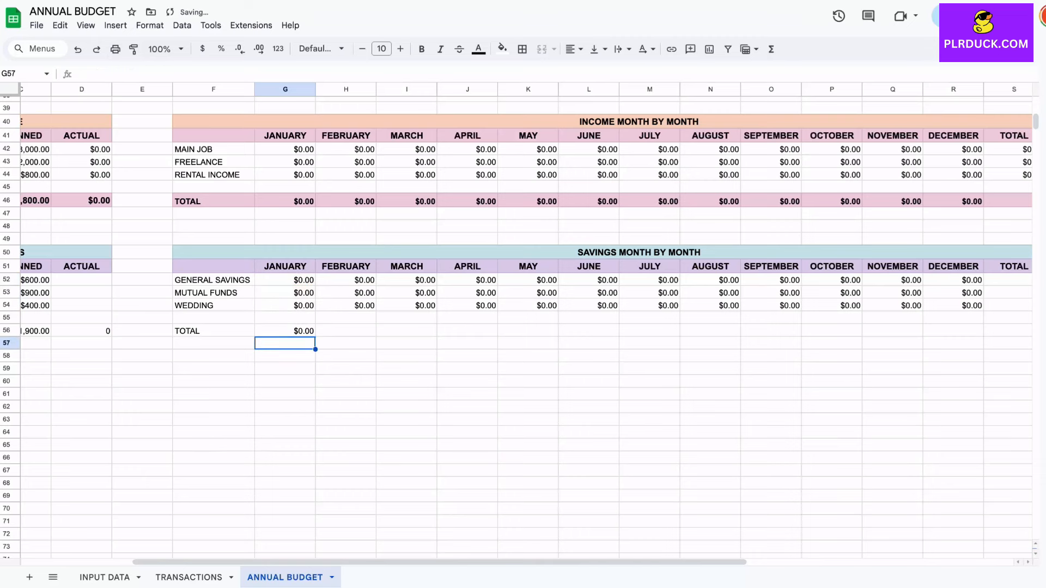
pyautogui.click(285, 331)
pyautogui.moveTo(315, 336); pyautogui.dragTo(966, 331)
# - Calculate the general savings yearly total in S52 with =SUM(G52:R52) and fill it down to S54
pyautogui.hscroll(3, 966, 331)
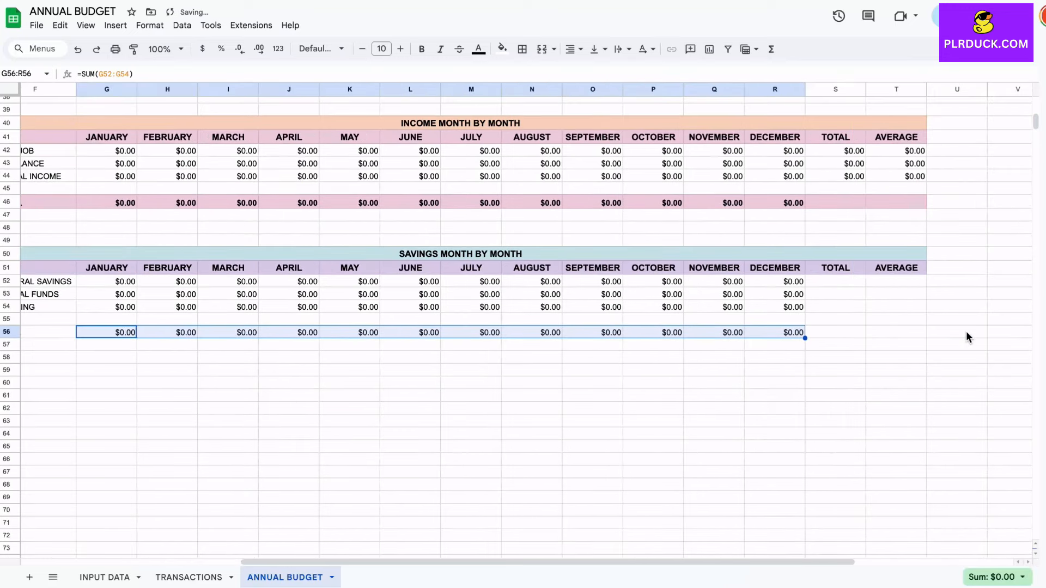
pyautogui.click(835, 281)
pyautogui.write('=')
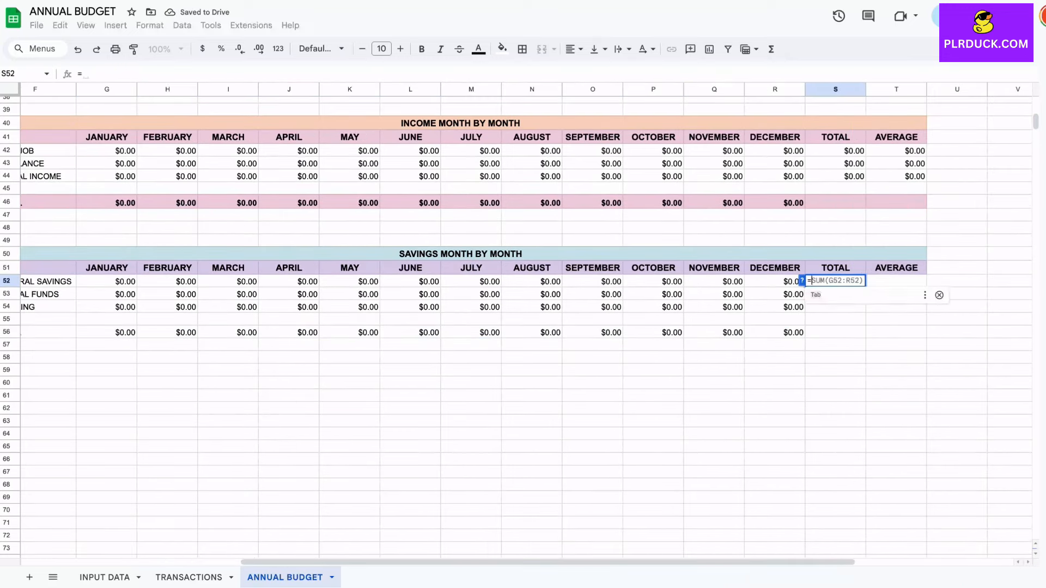
pyautogui.write('SUM(')
pyautogui.moveTo(106, 281); pyautogui.dragTo(774, 281)
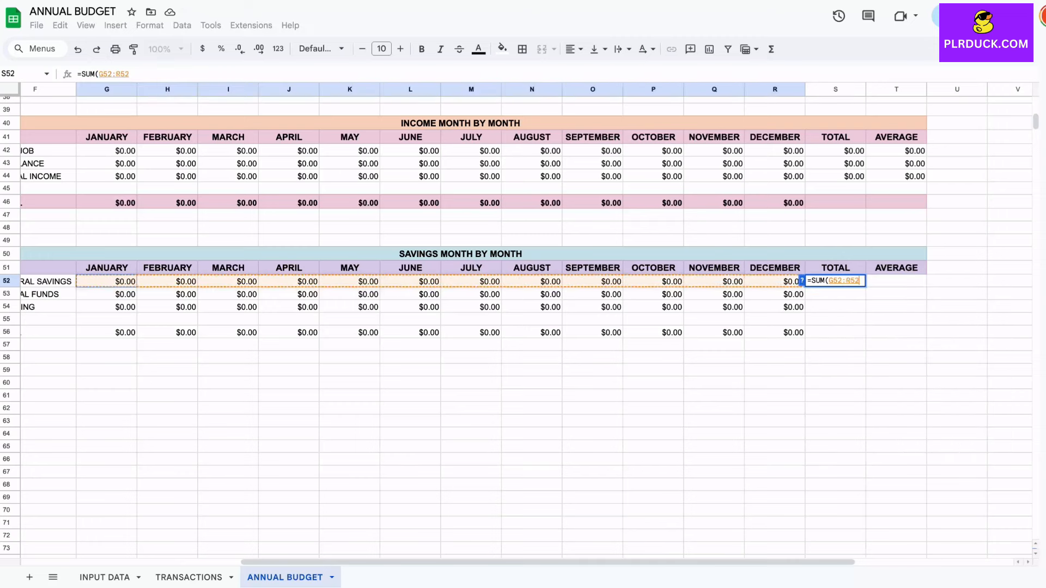
pyautogui.write(')')
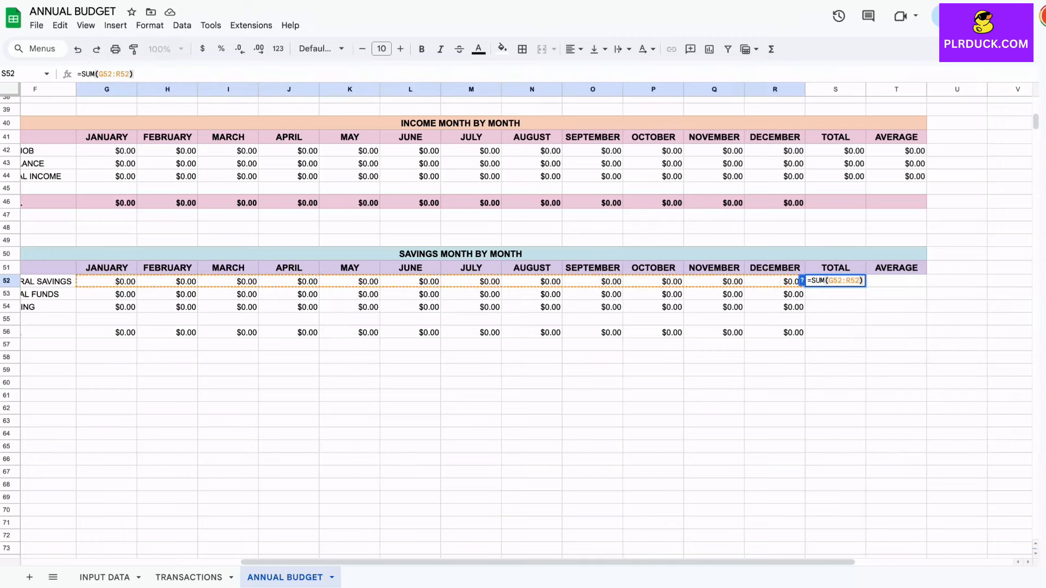
pyautogui.press('Return')
pyautogui.moveTo(865, 287); pyautogui.dragTo(865, 308)
# - Calculate the general savings average in T52 with =AVERAGE(G52:S52) and fill it down to T54
pyautogui.click(896, 281)
pyautogui.write('=')
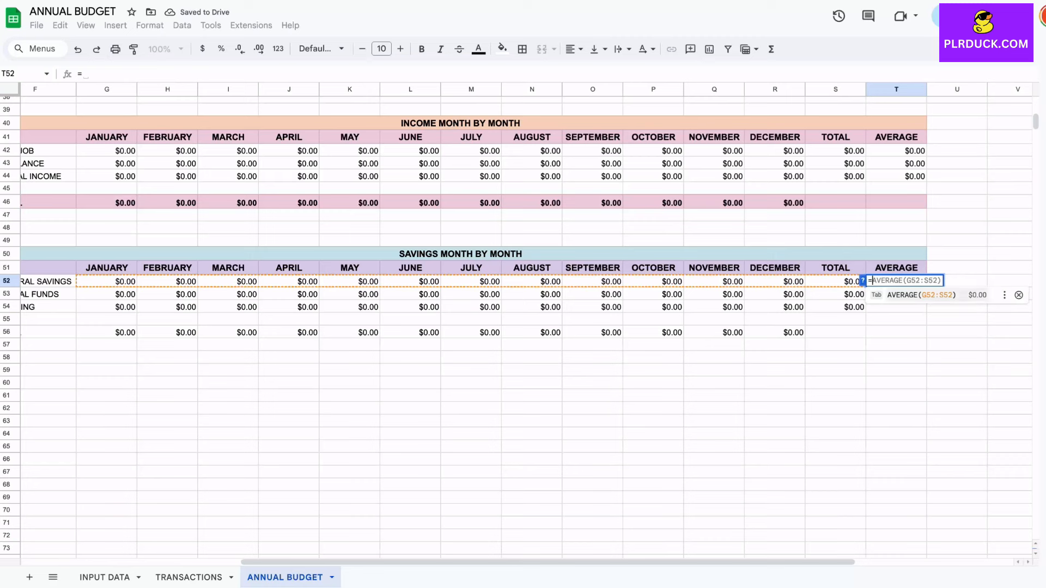
pyautogui.press('Tab')
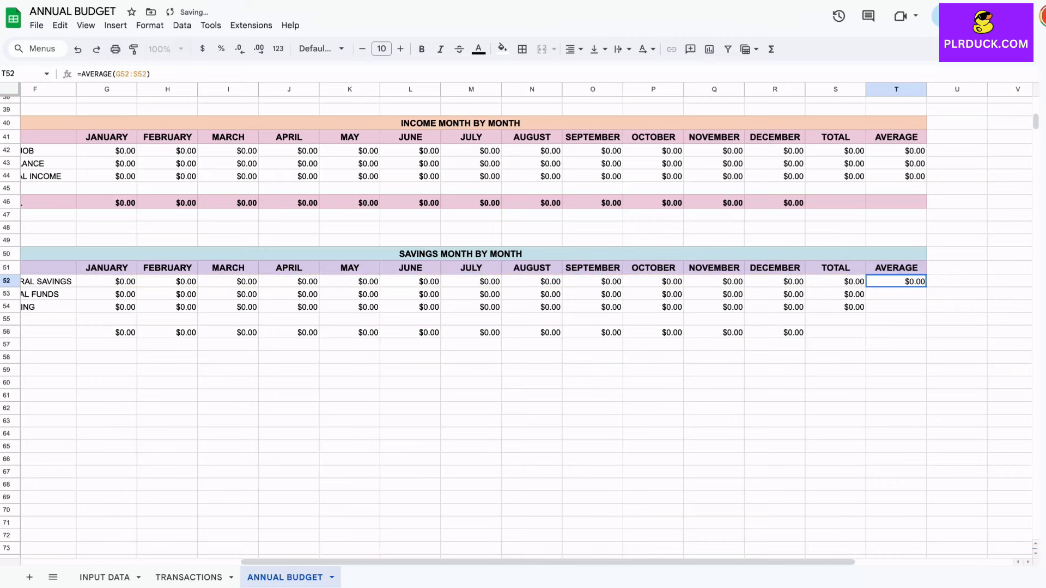
pyautogui.click(934, 291)
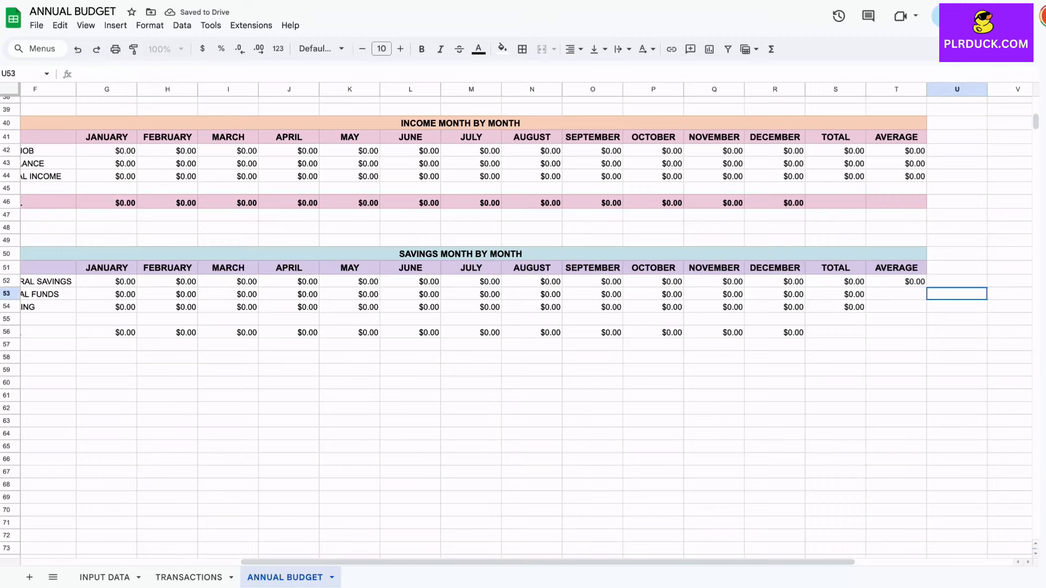
pyautogui.click(911, 281)
pyautogui.moveTo(926, 287); pyautogui.dragTo(925, 309)
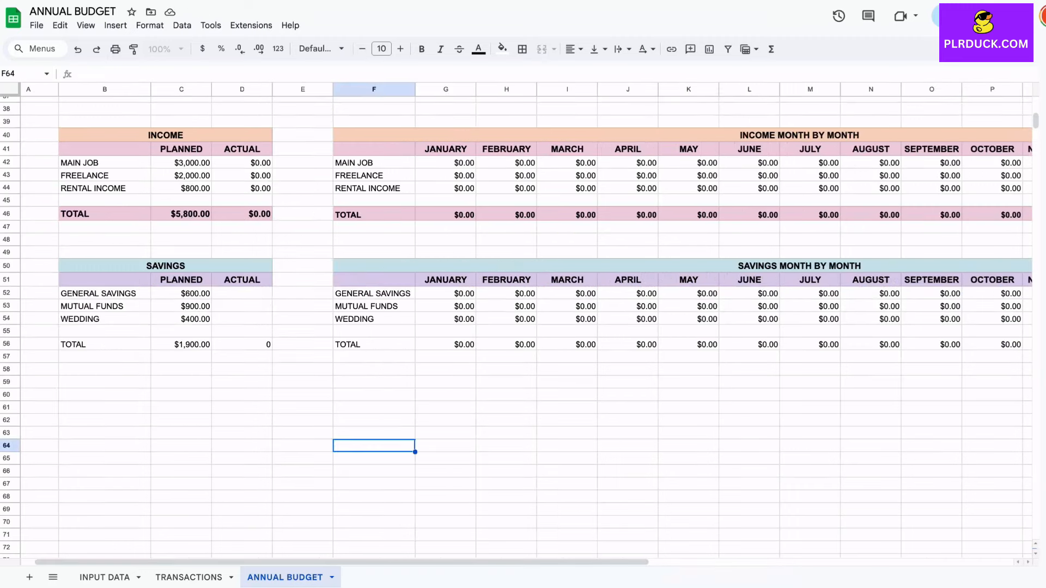
# - Make the SAVINGS total row B56:D56 bold and fill it with the custom light purple
pyautogui.moveTo(105, 344); pyautogui.dragTo(243, 344)
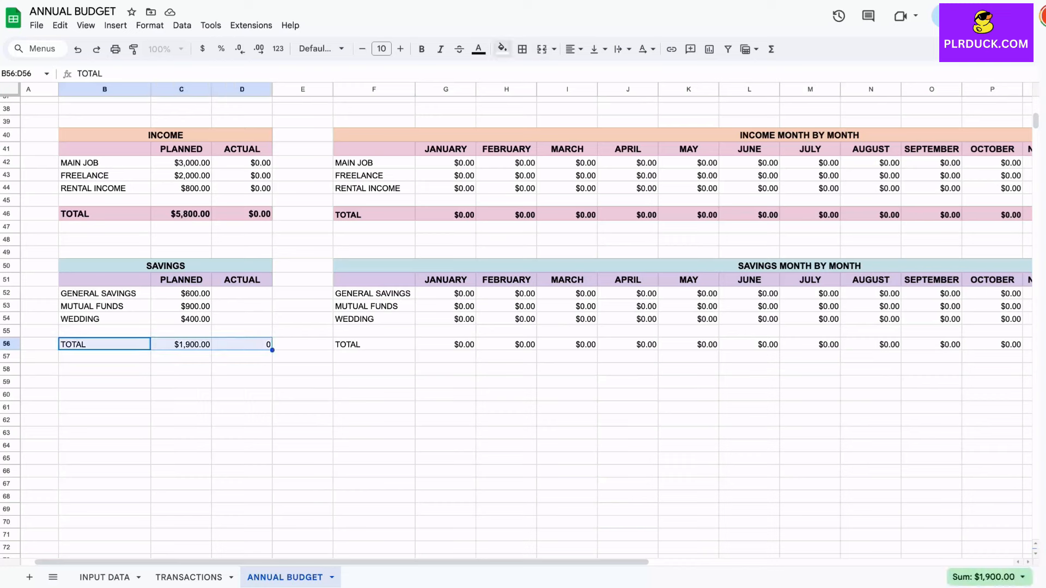
pyautogui.click(422, 49)
pyautogui.click(502, 48)
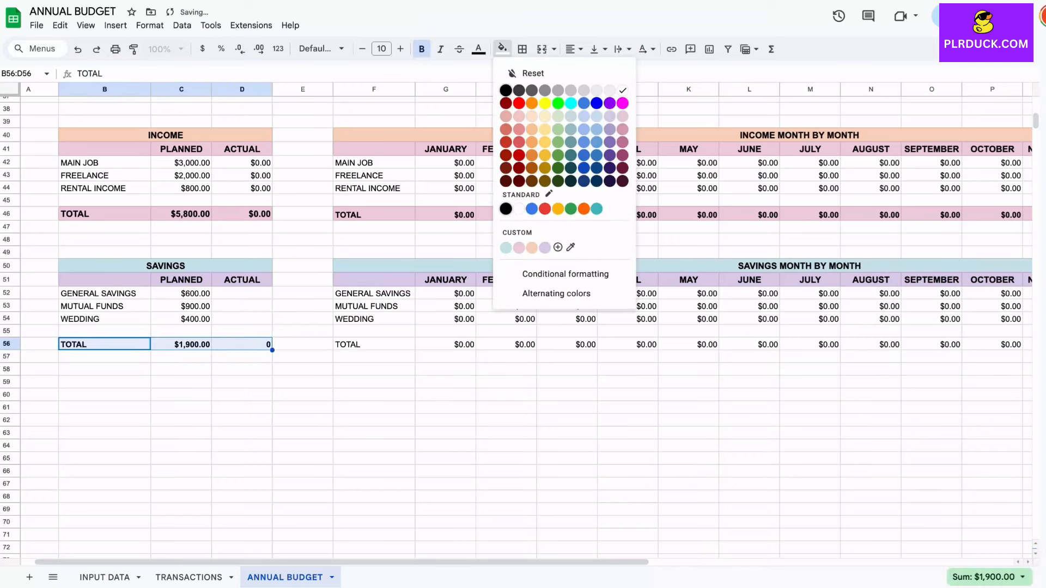
pyautogui.click(544, 248)
pyautogui.click(374, 370)
# - Make the monthly savings total row F56:T56 bold and fill it with the custom light purple
pyautogui.moveTo(373, 345); pyautogui.dragTo(942, 345)
pyautogui.hscroll(1, 749, 343)
pyautogui.hscroll(5, 752, 344)
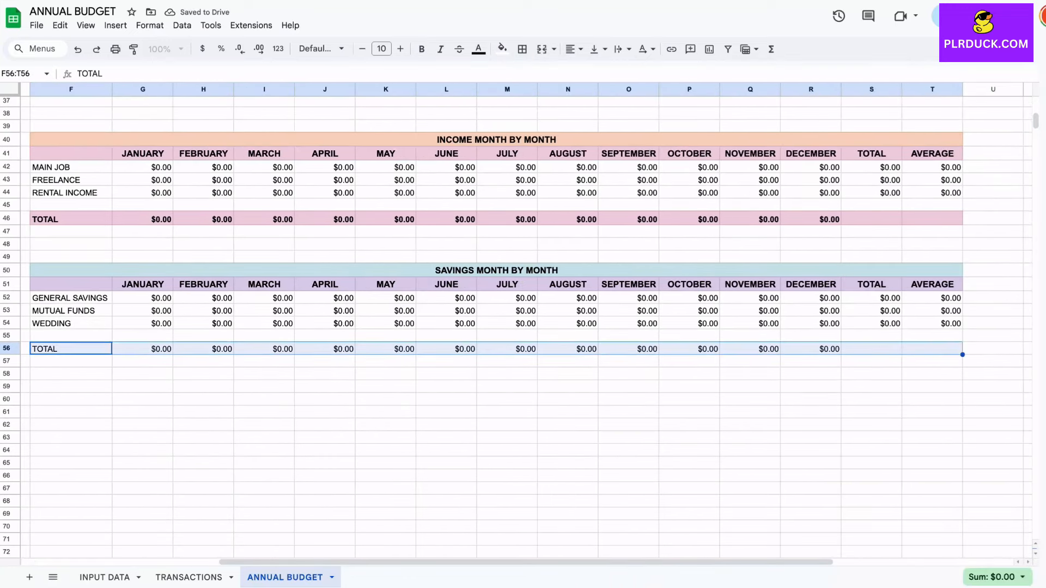
pyautogui.click(501, 49)
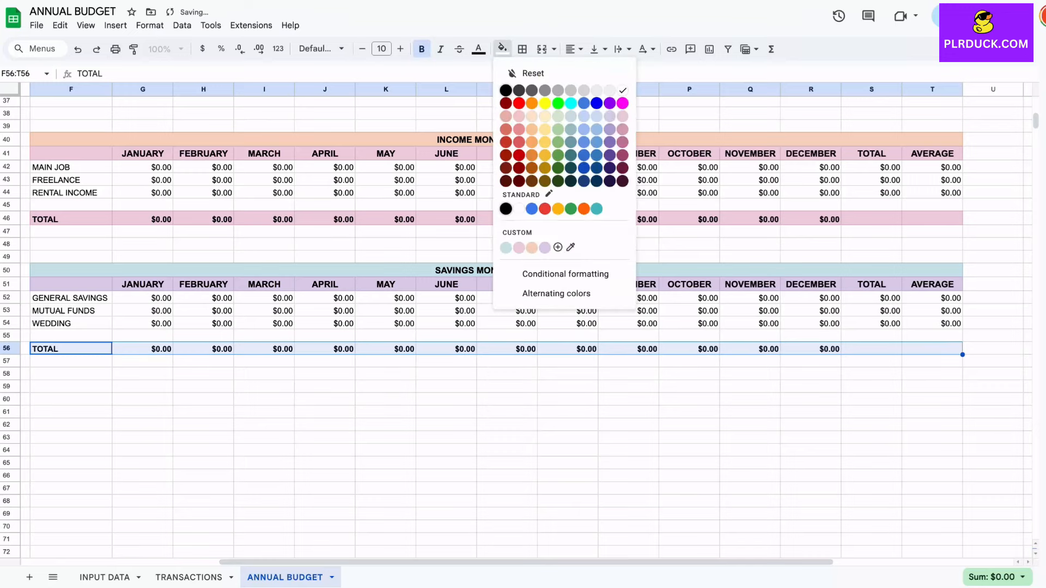
pyautogui.click(549, 249)
pyautogui.click(264, 399)
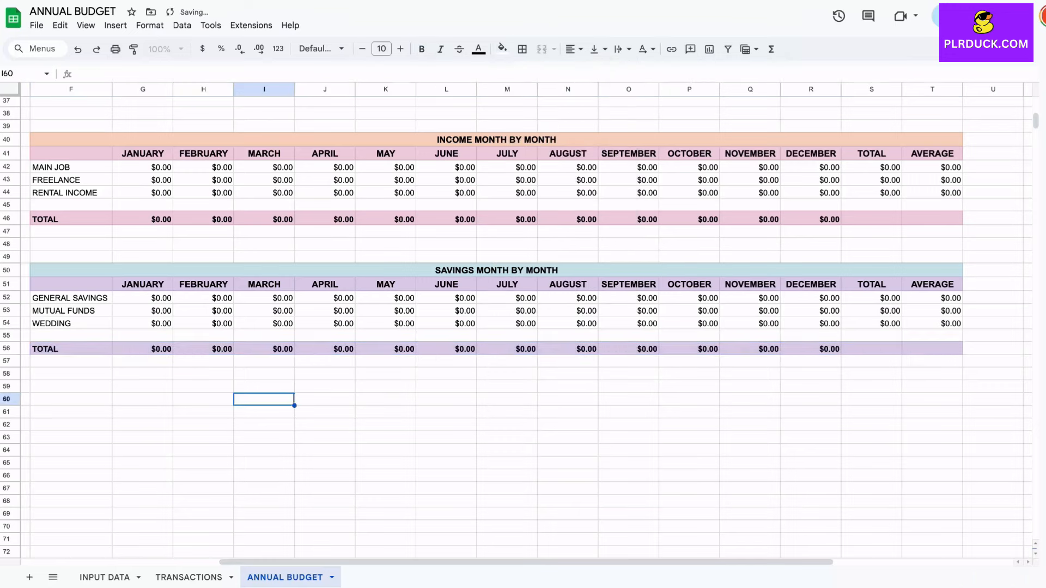
# - Link the actual general savings in D52 to the yearly total with =S52 and fill it down to D54
pyautogui.hscroll(-5, 264, 399)
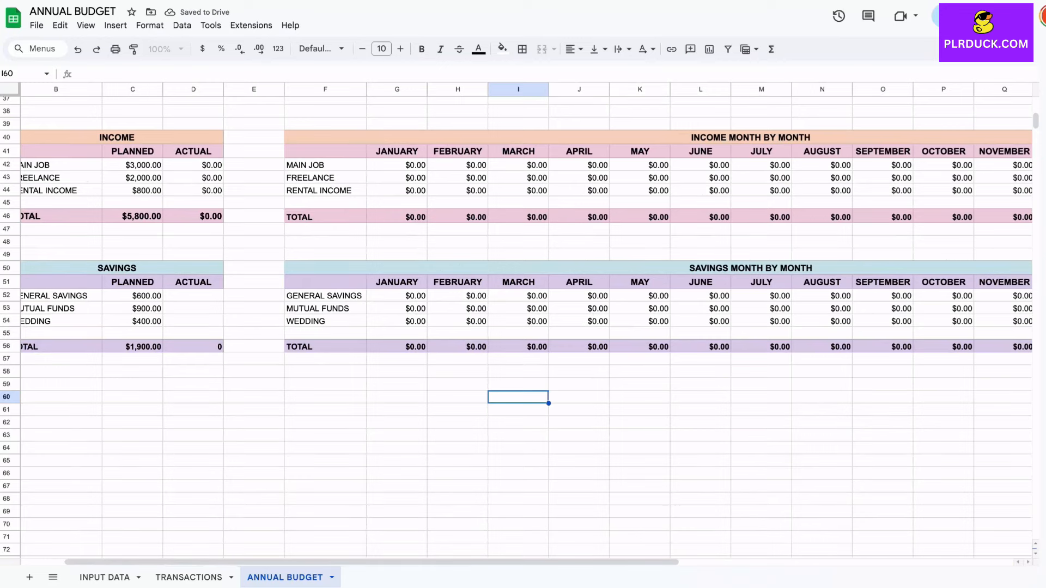
pyautogui.click(193, 295)
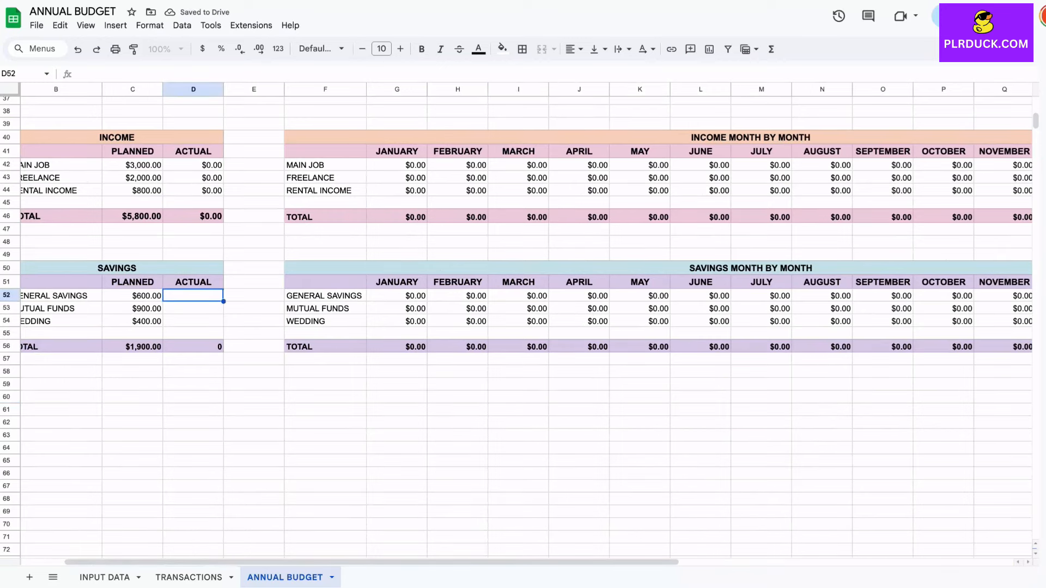
pyautogui.hscroll(-1, 516, 322)
pyautogui.write('=')
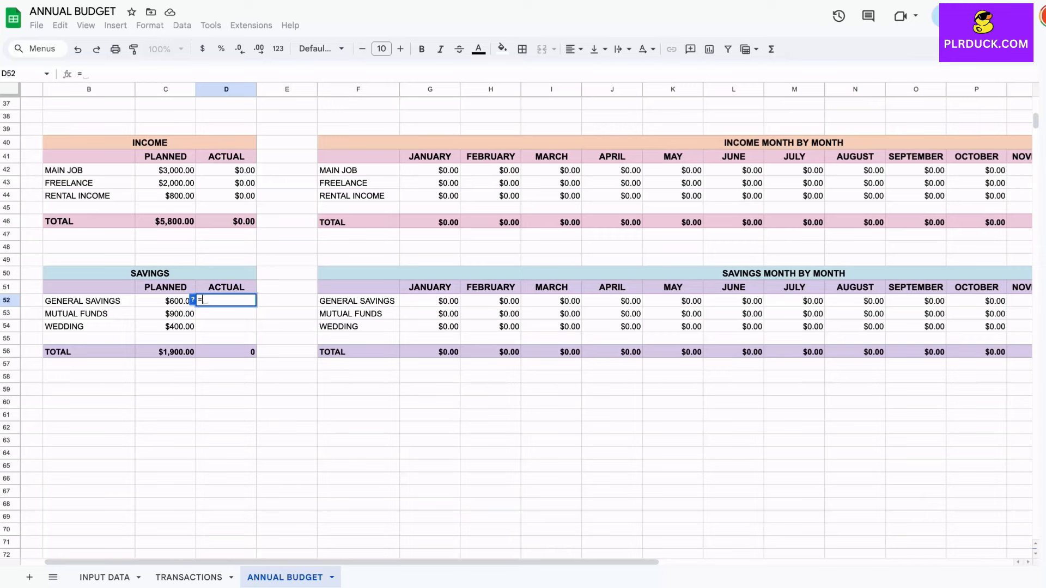
pyautogui.hscroll(5, 516, 321)
pyautogui.click(879, 304)
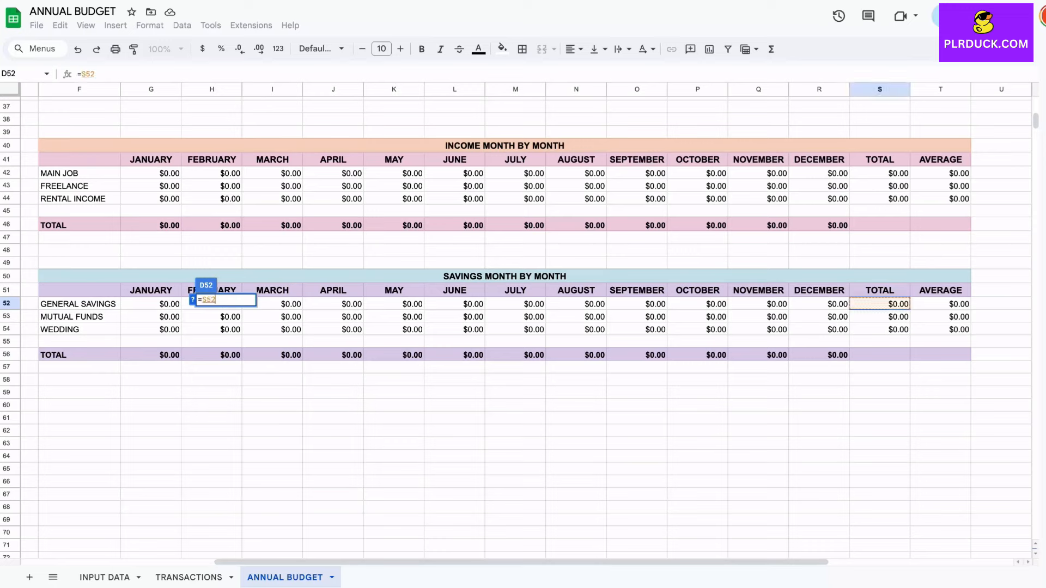
pyautogui.press('Return')
pyautogui.click(265, 310)
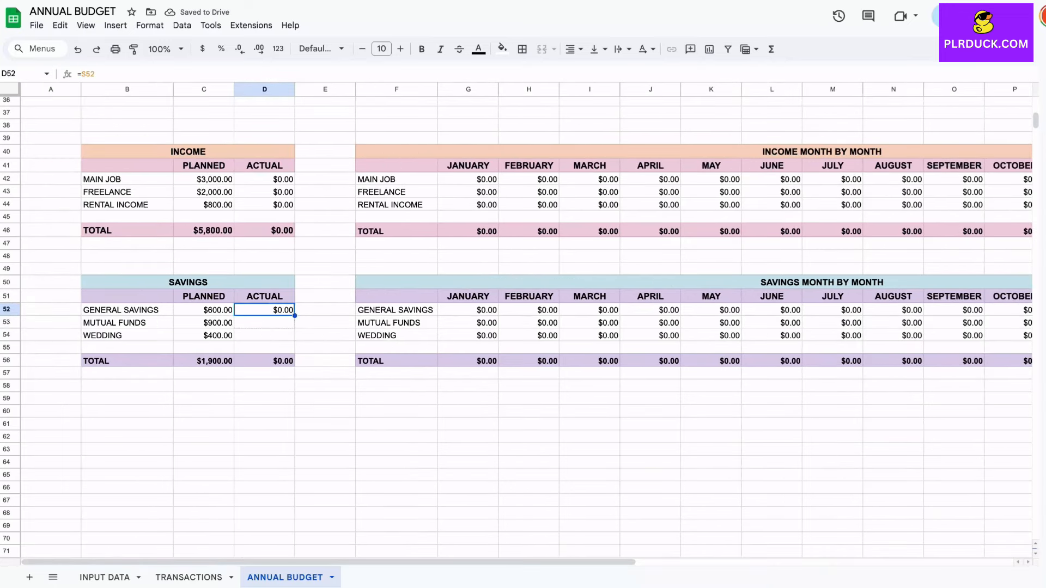
pyautogui.moveTo(295, 315); pyautogui.dragTo(294, 336)
pyautogui.click(326, 348)
pyautogui.click(397, 412)
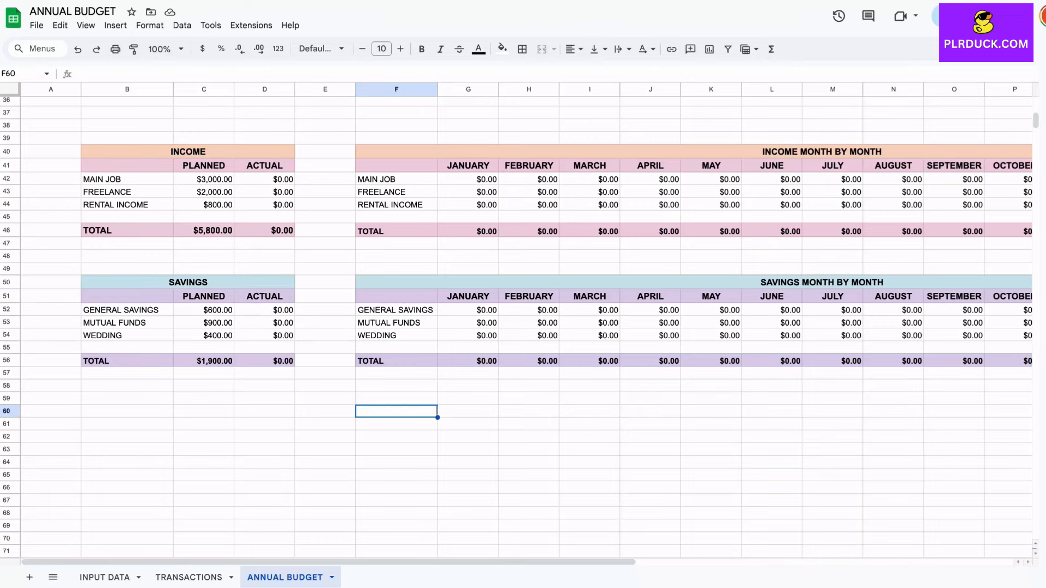
# - Copy the SAVINGS title and header rows B50:D51 to B60 and change the pasted title to BILLS
pyautogui.scroll(-2, 516, 324)
pyautogui.hscroll(2, 516, 324)
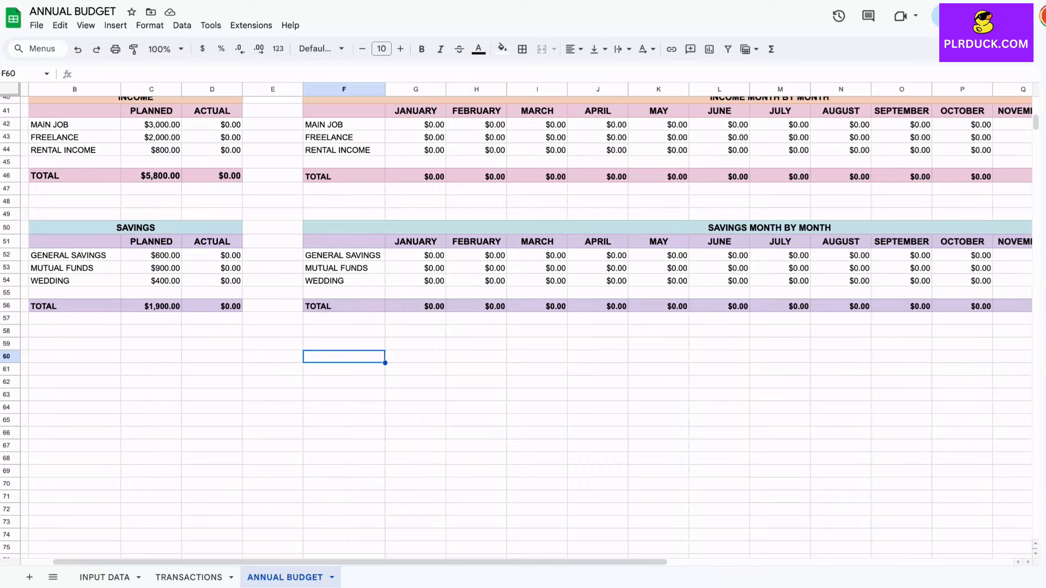
pyautogui.moveTo(135, 228); pyautogui.dragTo(151, 241)
pyautogui.hotkey('ctrl', 'c')
pyautogui.click(74, 356)
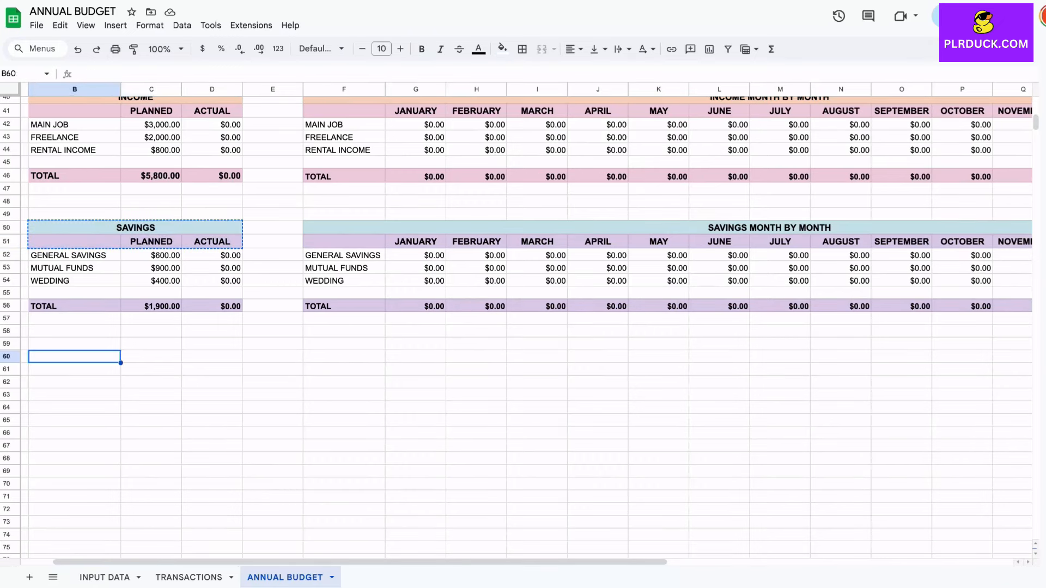
pyautogui.hotkey('ctrl', 'v')
pyautogui.click(135, 357)
pyautogui.write('BILLS')
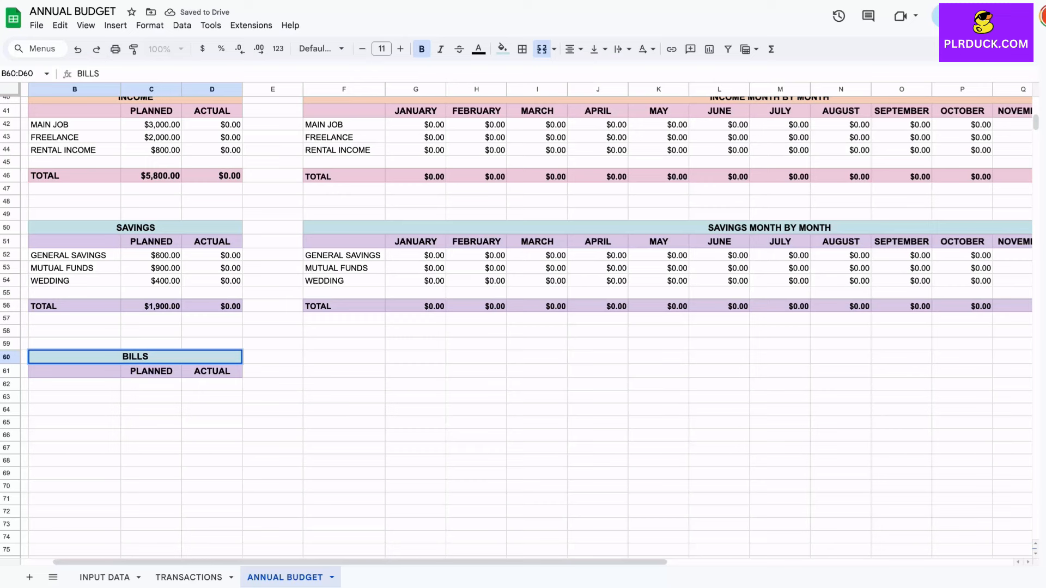
pyautogui.click(75, 385)
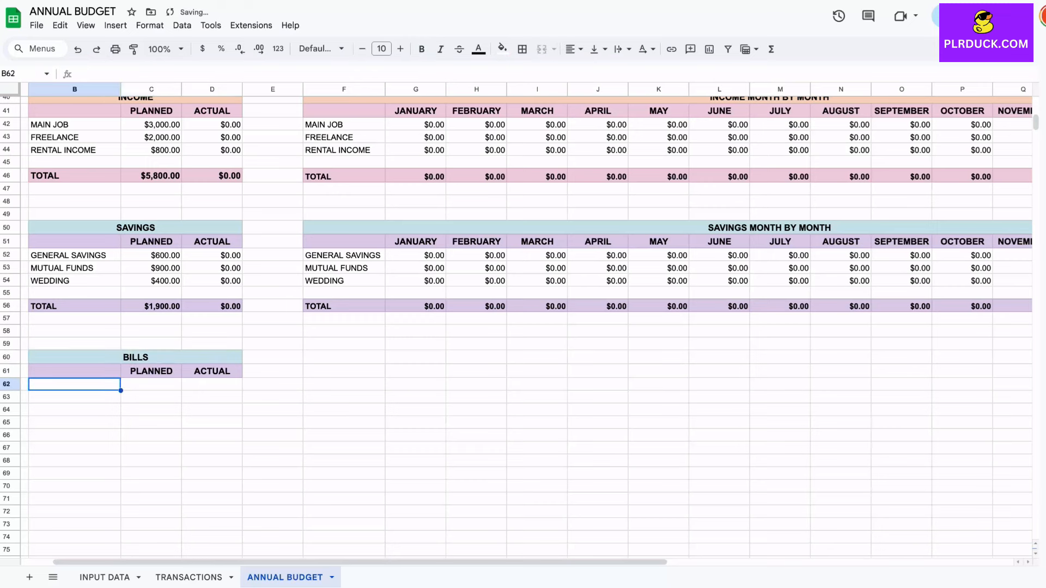
# - Fill the BILLS title row with the custom light pink and its header row B61:D61 with the custom light peach
pyautogui.click(135, 357)
pyautogui.click(502, 48)
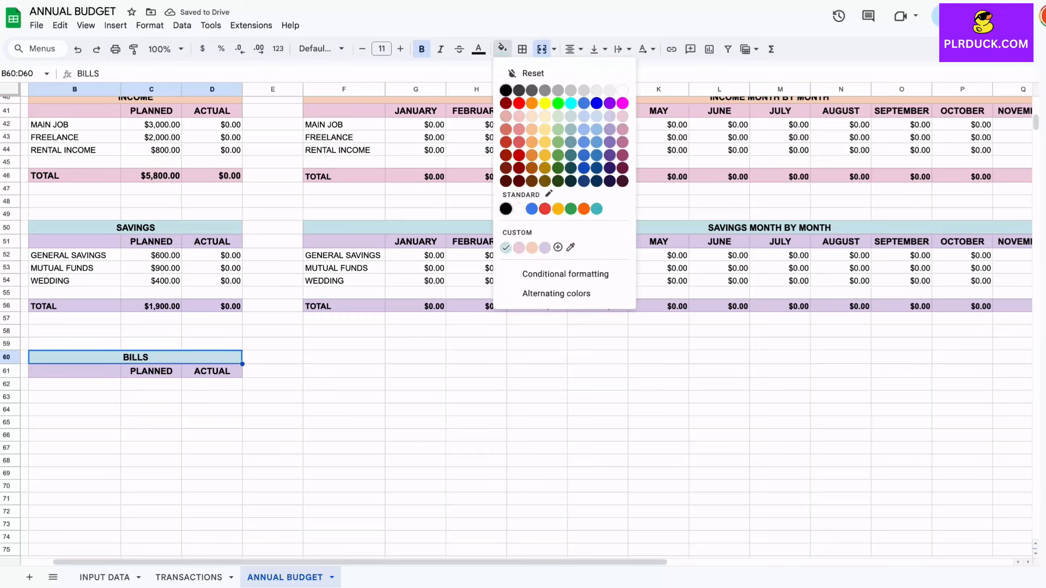
pyautogui.click(518, 248)
pyautogui.moveTo(74, 371); pyautogui.dragTo(212, 371)
pyautogui.click(502, 48)
pyautogui.click(532, 247)
pyautogui.click(75, 397)
# - Enter =IF('INPUT DATA'!F8="","",'INPUT DATA'!F8) in B62 and fill it down to B65 to list the bill names
pyautogui.click(74, 384)
pyautogui.write('=')
pyautogui.hscroll(-1, 99, 396)
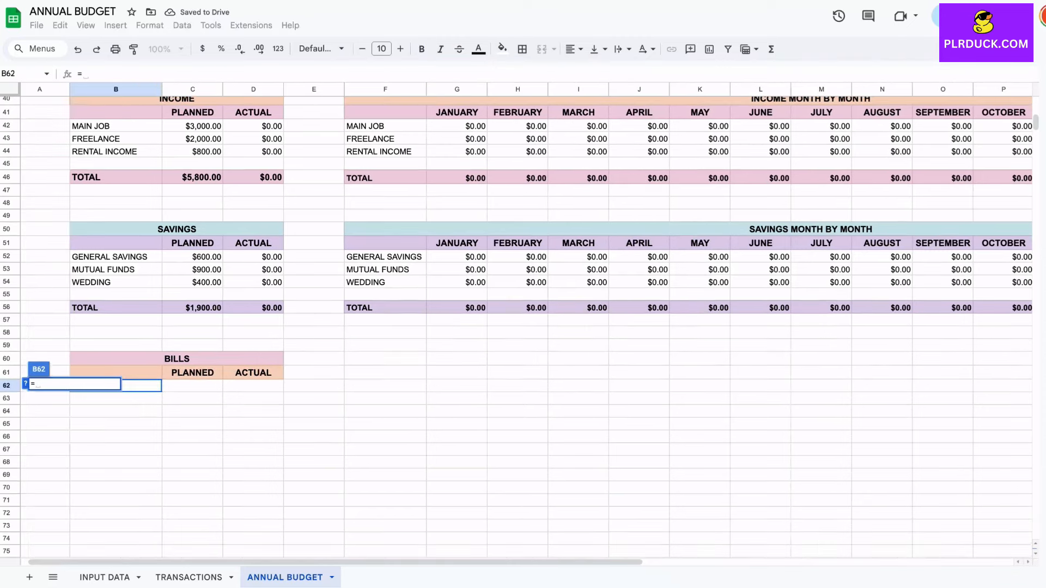
pyautogui.write('IF')
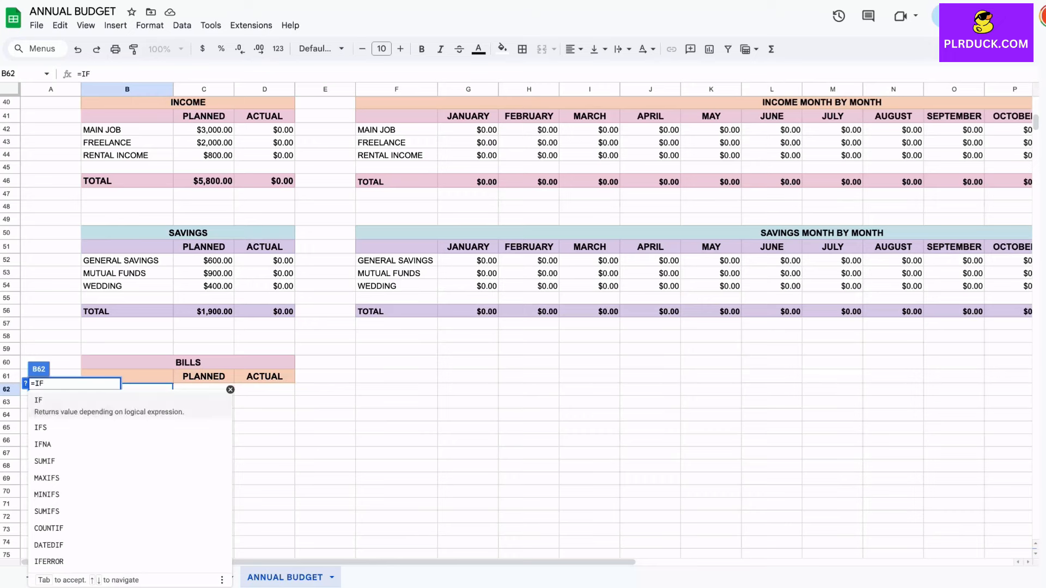
pyautogui.write('(')
pyautogui.click(104, 577)
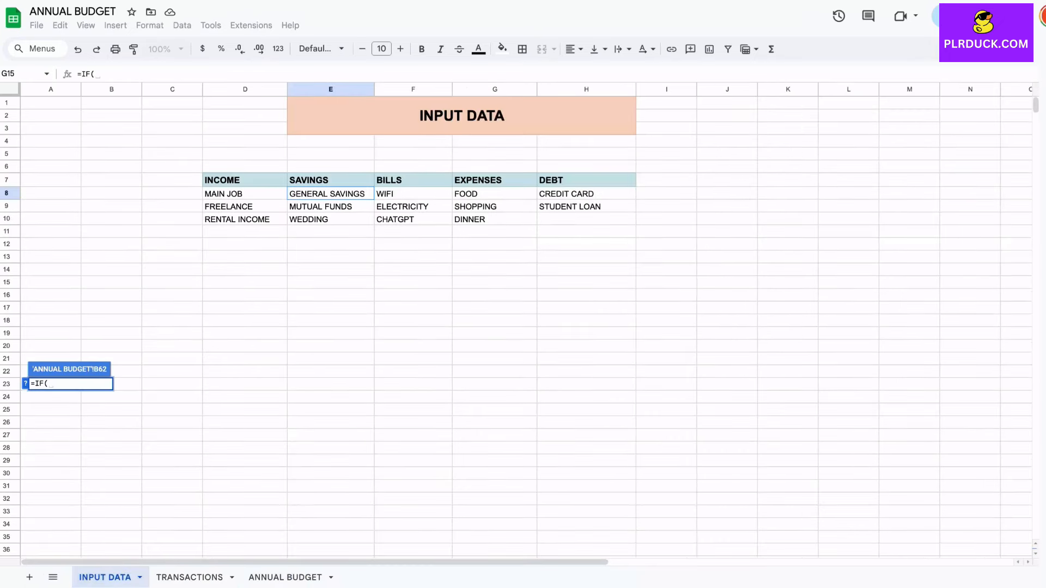
pyautogui.click(413, 194)
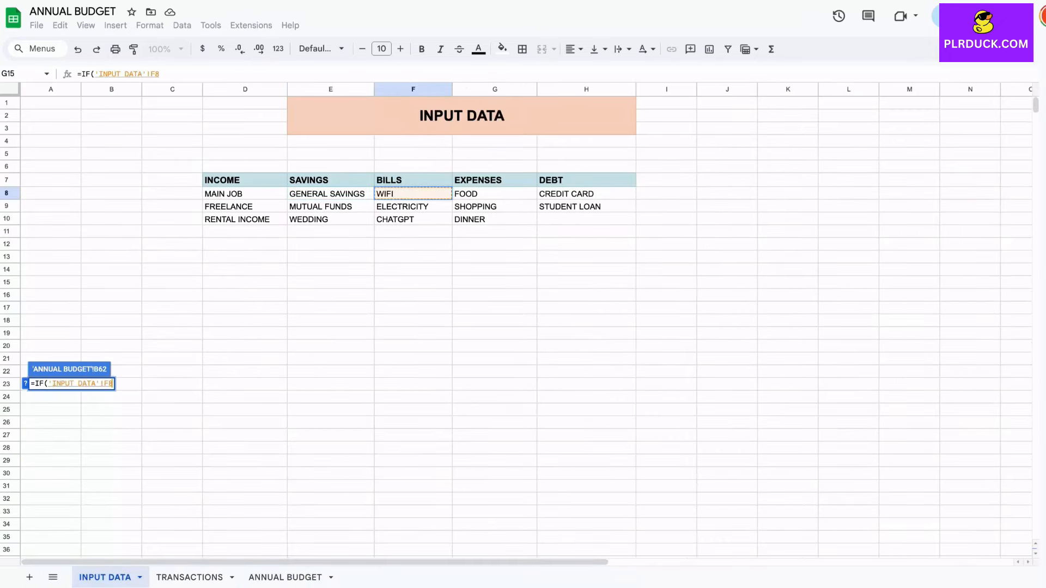
pyautogui.write('="","",')
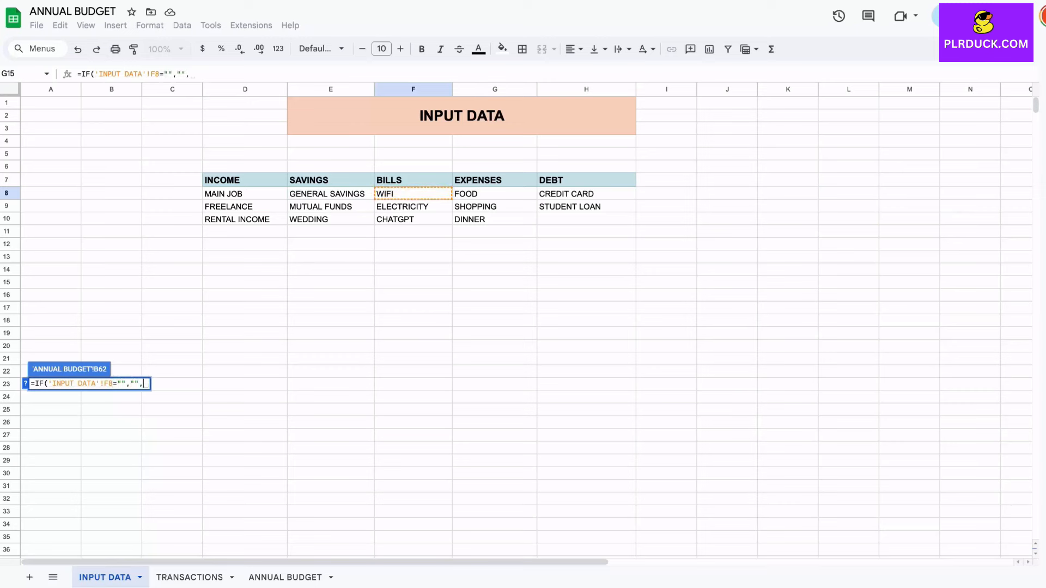
pyautogui.click(413, 194)
pyautogui.write(')')
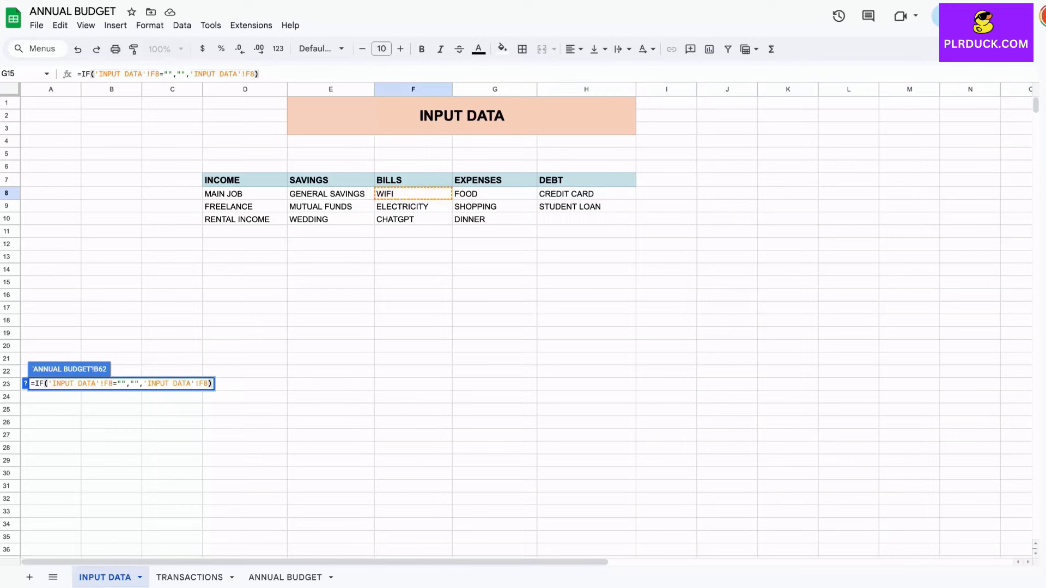
pyautogui.press('Return')
pyautogui.moveTo(173, 396); pyautogui.dragTo(173, 428)
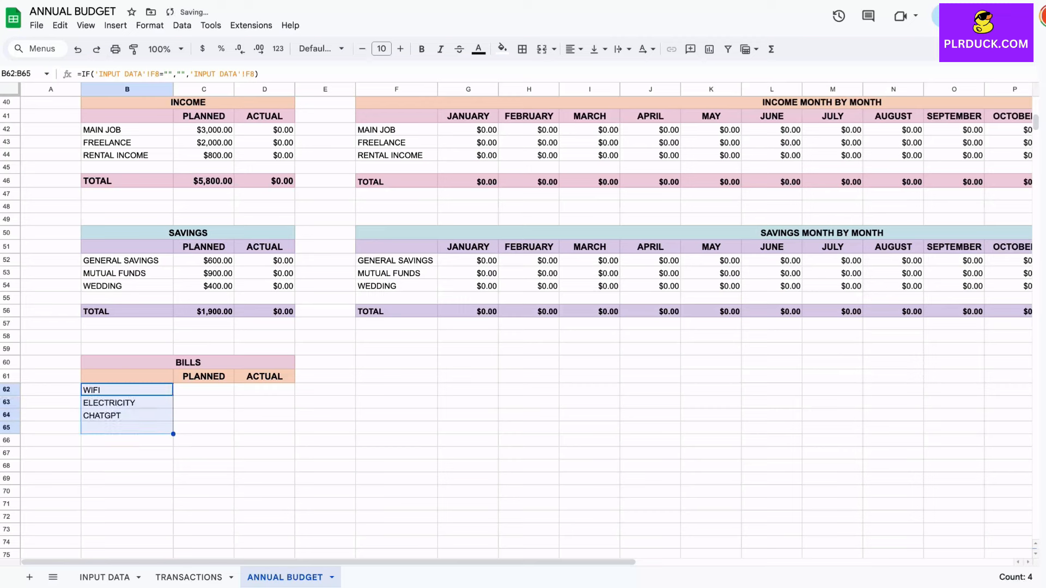
# - Add the label TOTAL in B66 of the BILLS table
pyautogui.click(127, 441)
pyautogui.write('TOTAL')
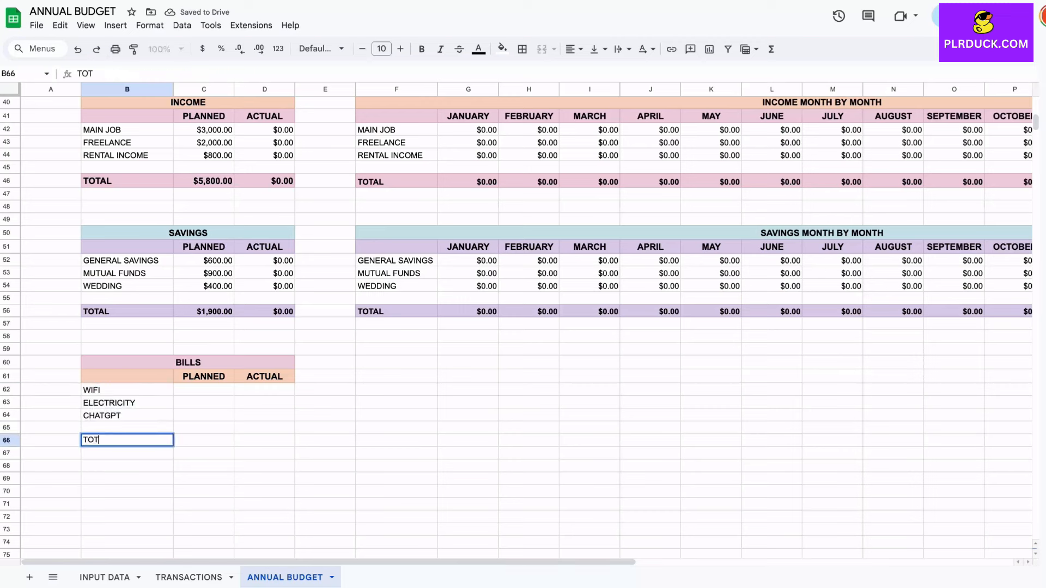
pyautogui.press('Tab')
# - Enter planned amounts of 45 for WIFI, 90 for ELECTRICITY and 20 for CHATGPT, and format C62:C64 as currency
pyautogui.press('Up')
pyautogui.press('Up')
pyautogui.press('Up')
pyautogui.press('Up')
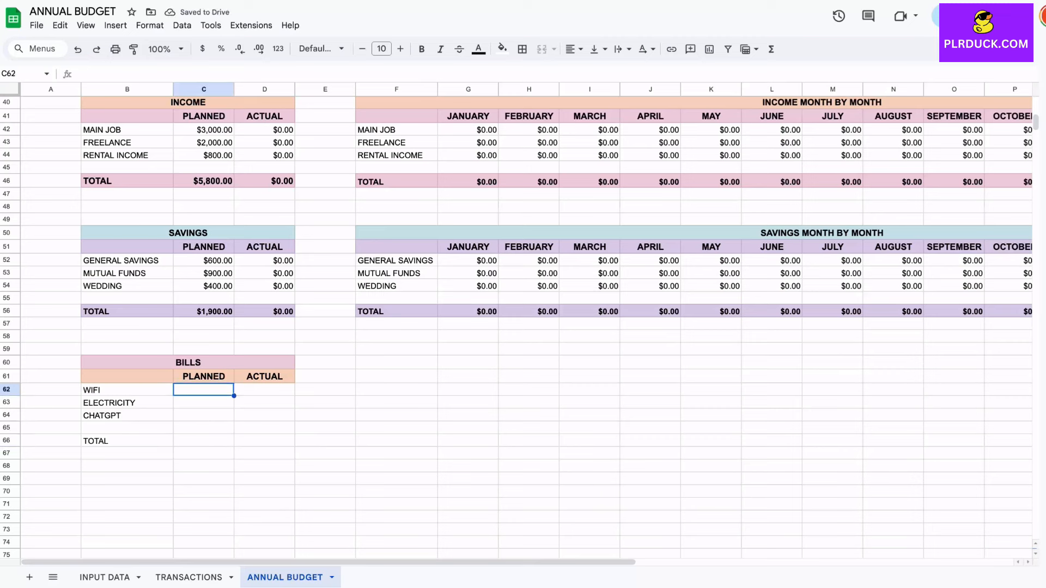
pyautogui.write('45')
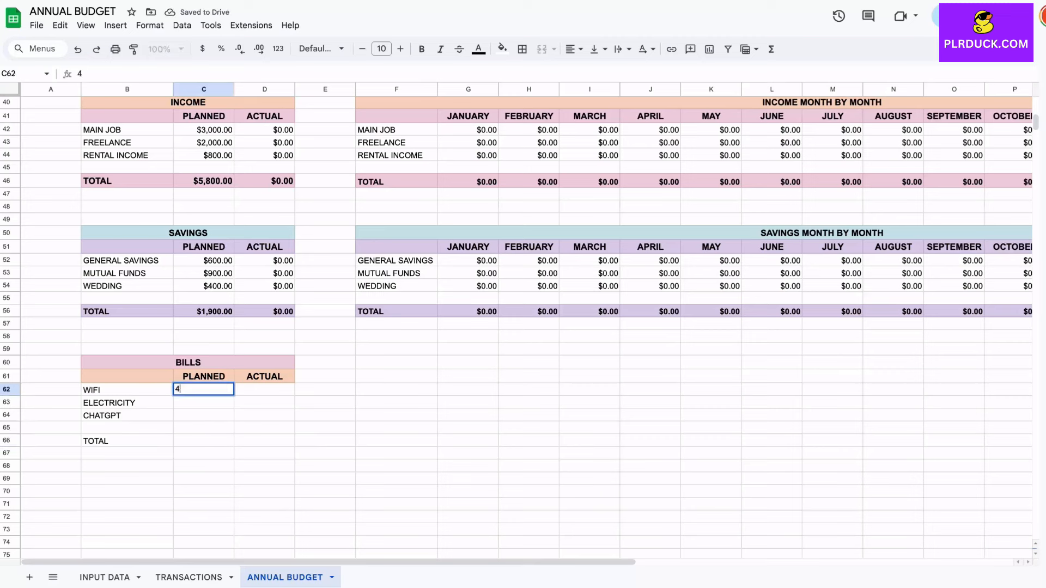
pyautogui.press('Return')
pyautogui.write('90')
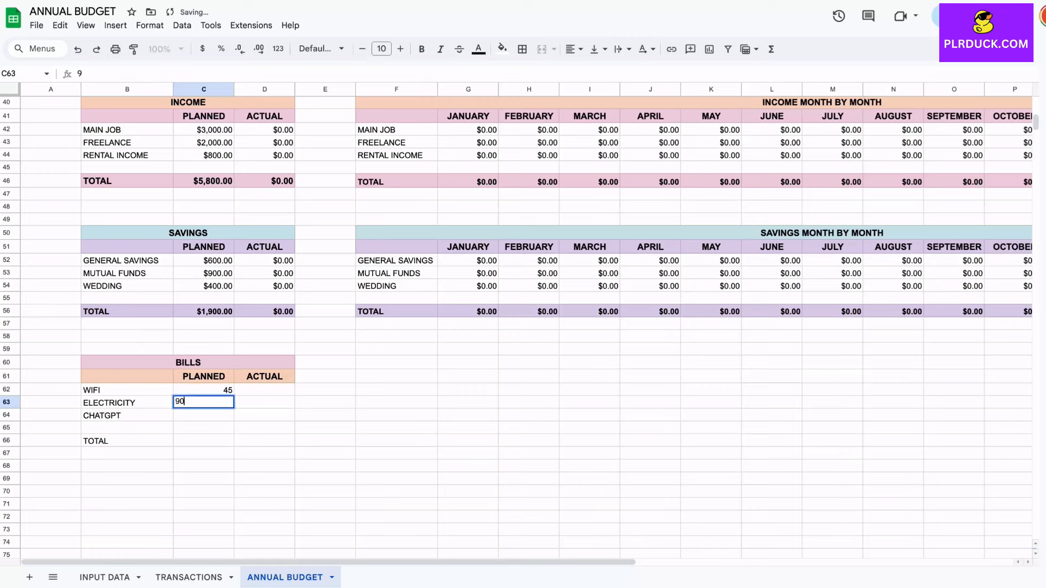
pyautogui.press('Return')
pyautogui.write('20')
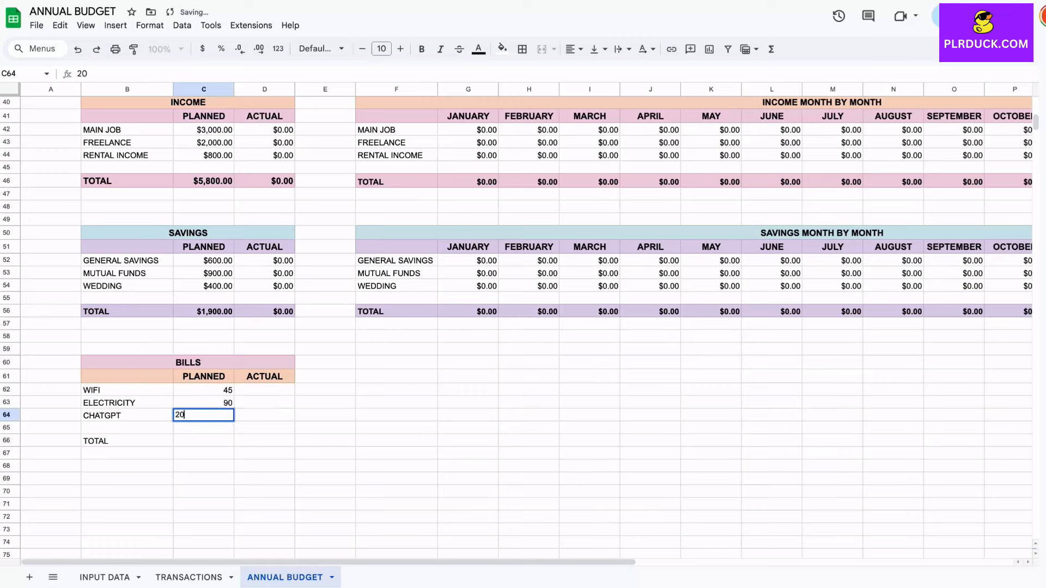
pyautogui.click(204, 466)
pyautogui.moveTo(203, 390); pyautogui.dragTo(203, 415)
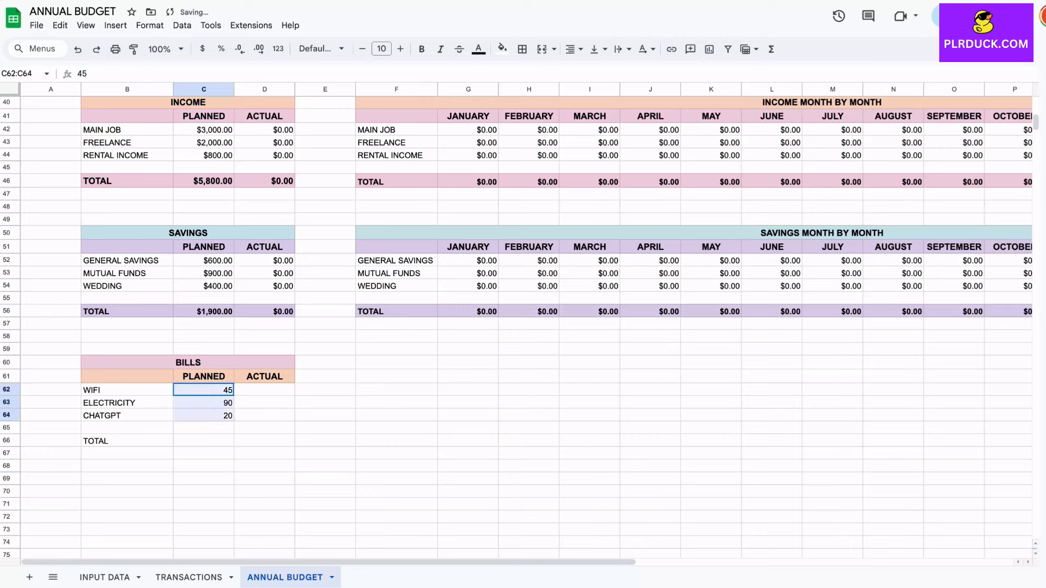
pyautogui.hotkey('ctrl', 'shift', '4')
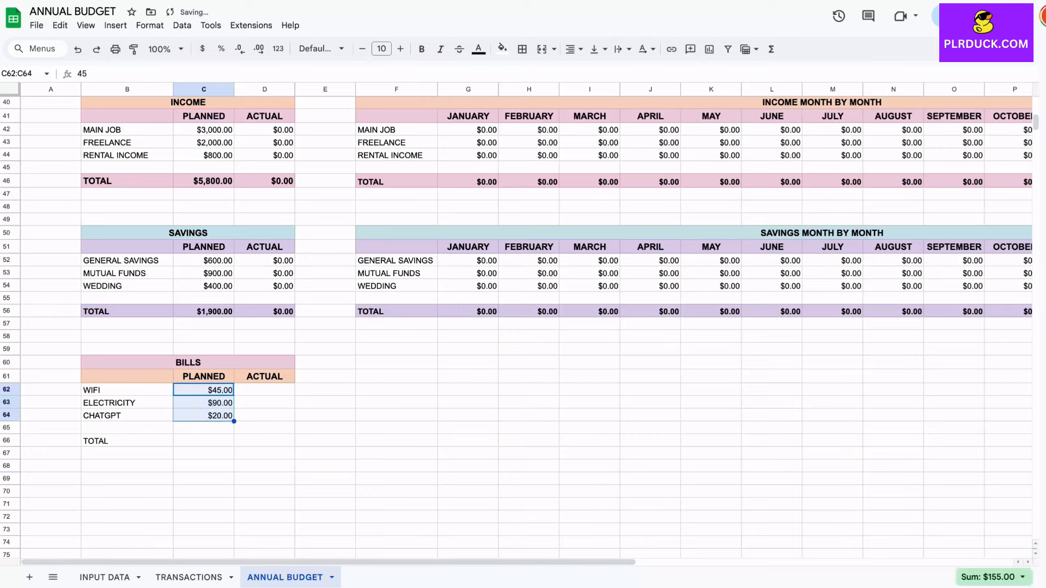
# - Total the planned bills in C66 with a SUM of C62:C64
pyautogui.click(204, 441)
pyautogui.write('-')
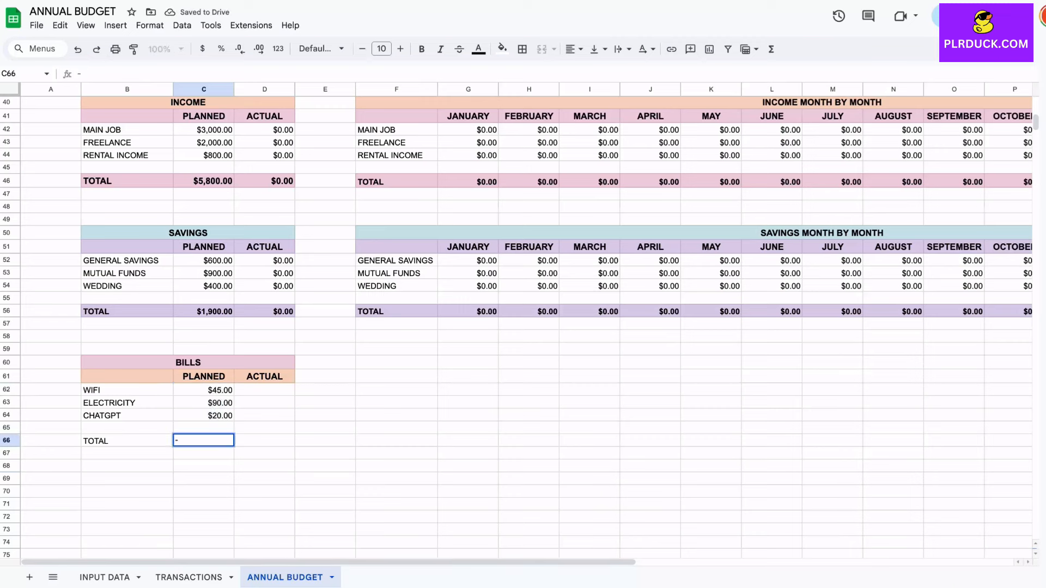
pyautogui.write('SUM(')
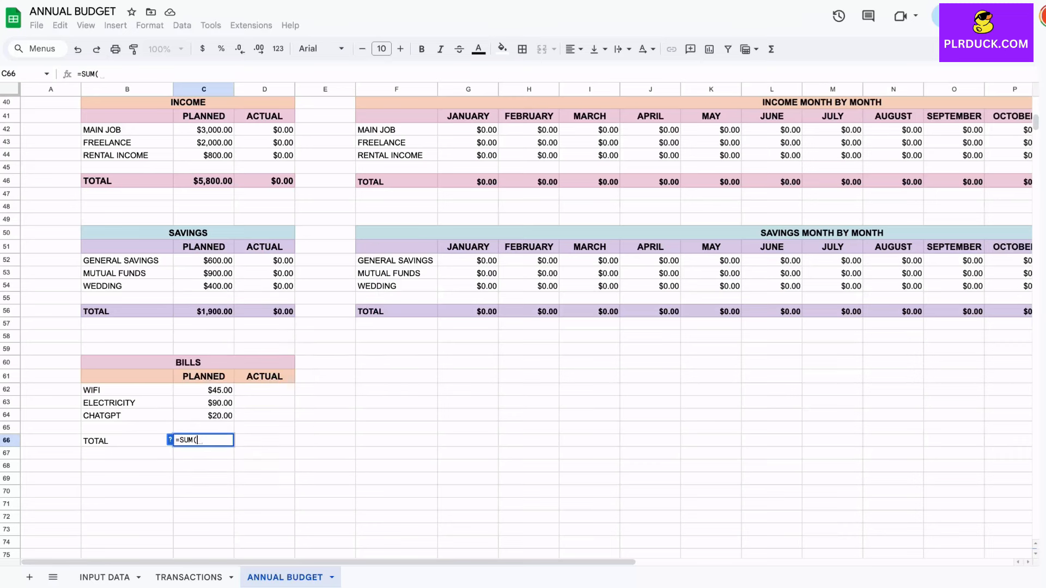
pyautogui.moveTo(204, 389); pyautogui.dragTo(204, 416)
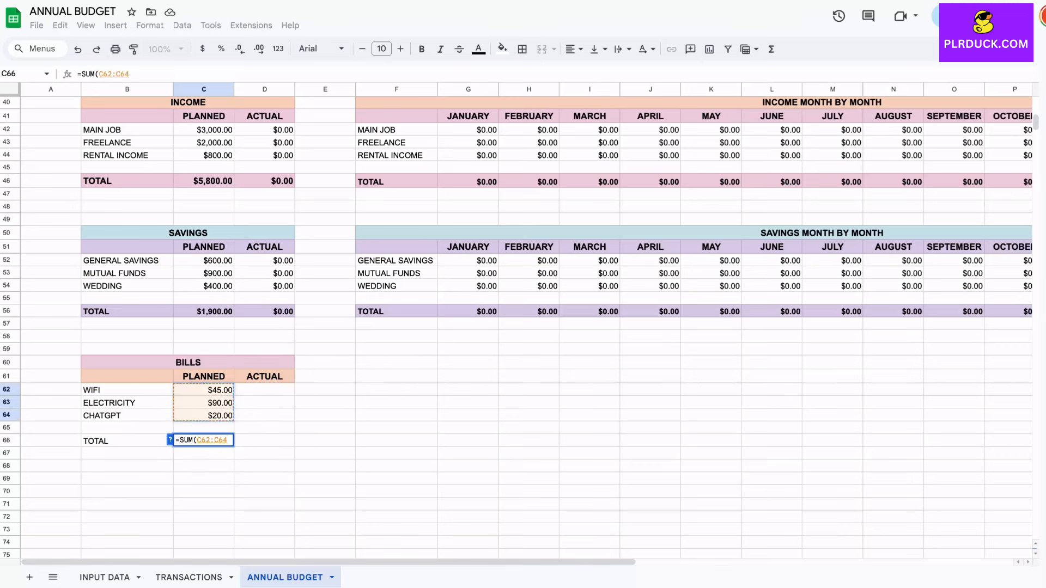
pyautogui.press('Return')
# - Total the actual bills in D66 with a SUM of D62:D64
pyautogui.click(264, 440)
pyautogui.write('=')
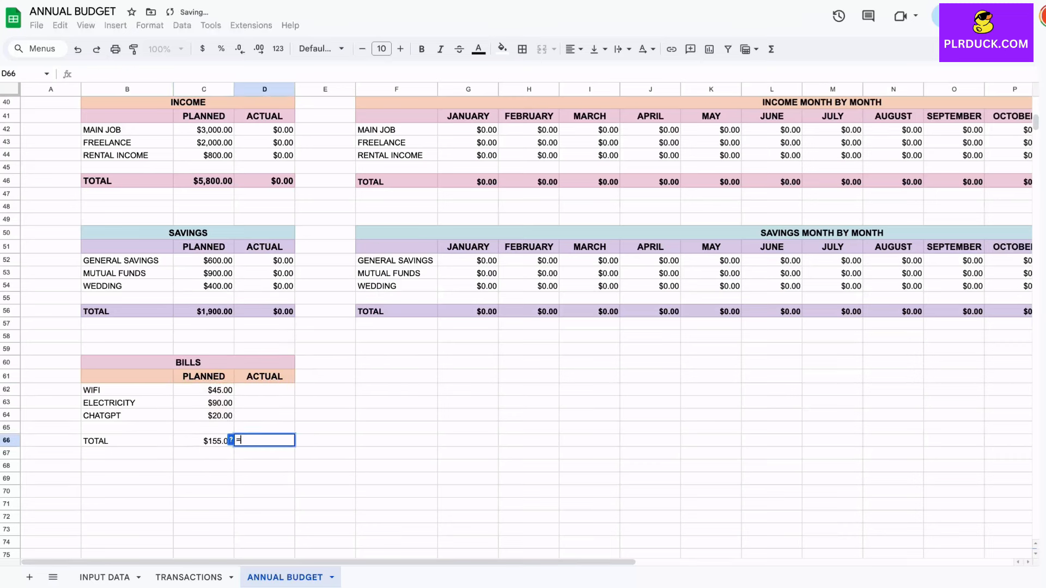
pyautogui.write('SU')
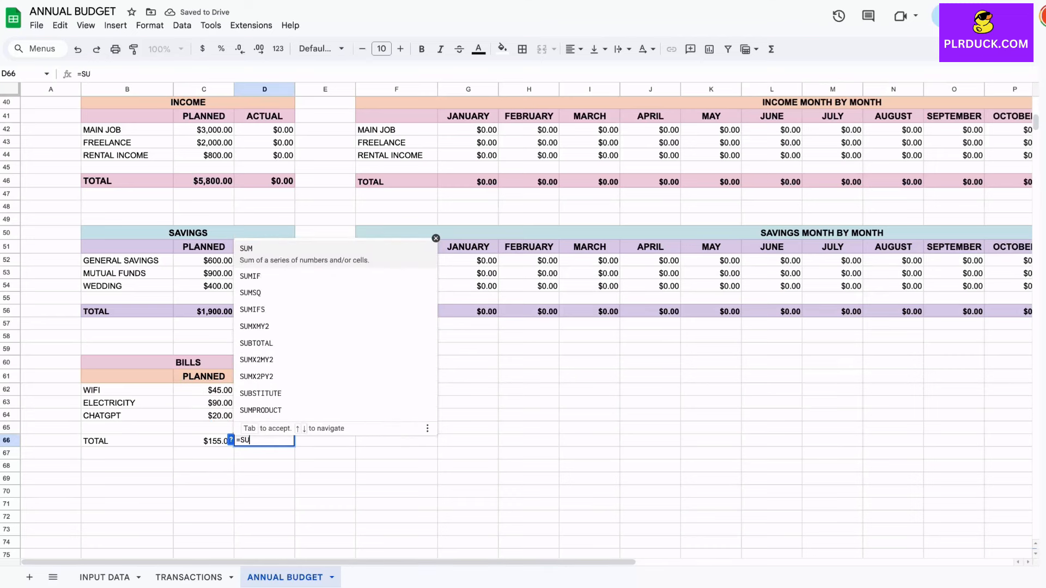
pyautogui.write('M(')
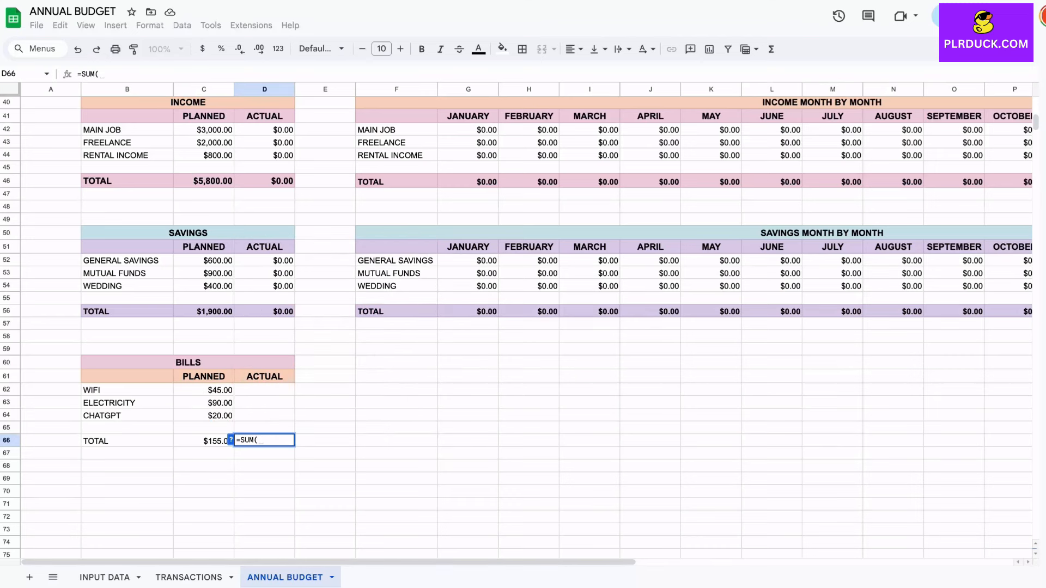
pyautogui.moveTo(264, 390); pyautogui.dragTo(264, 416)
pyautogui.press('Return')
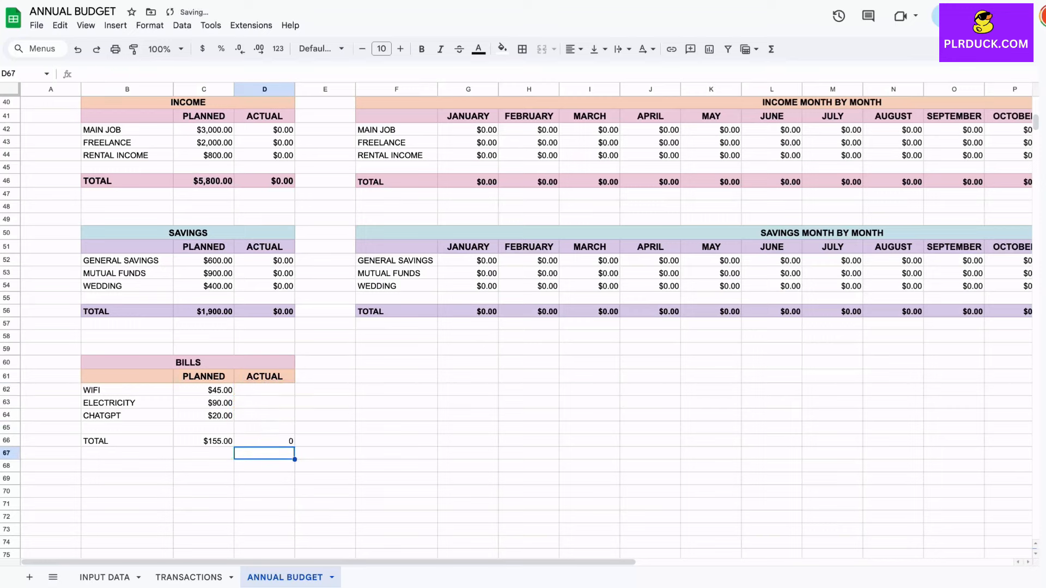
# - Copy the SAVINGS MONTH BY MONTH title and header rows F50:T51 to F60
pyautogui.hscroll(4, 523, 327)
pyautogui.hscroll(1, 523, 327)
pyautogui.moveTo(590, 234); pyautogui.dragTo(590, 248)
pyautogui.hotkey('ctrl', 'c')
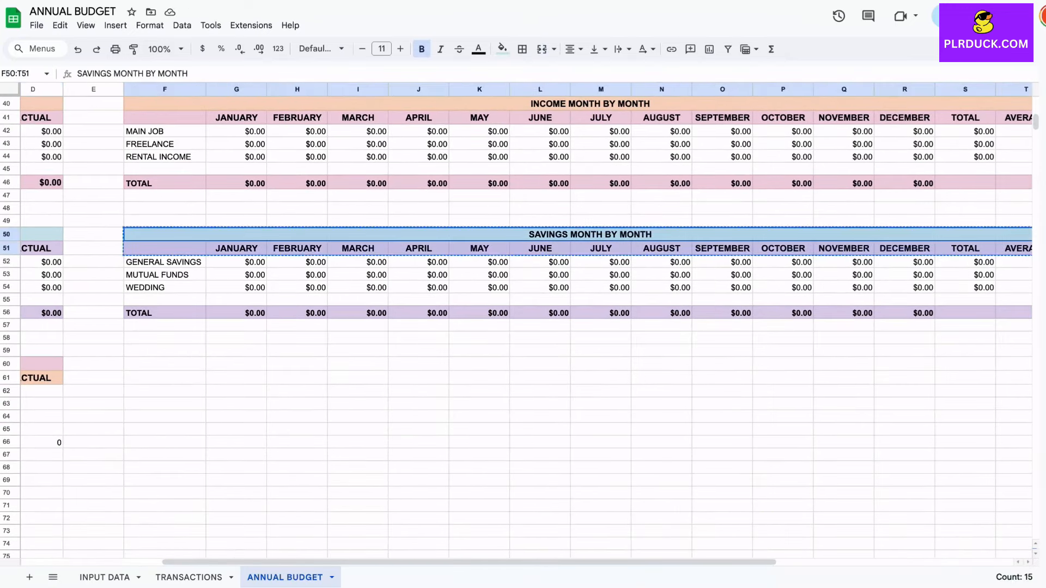
pyautogui.click(164, 363)
pyautogui.hotkey('ctrl', 'v')
# - Fill the pasted monthly title row F60:T60 with the custom light pink and the header row F61:T61 with the custom light peach
pyautogui.click(164, 364)
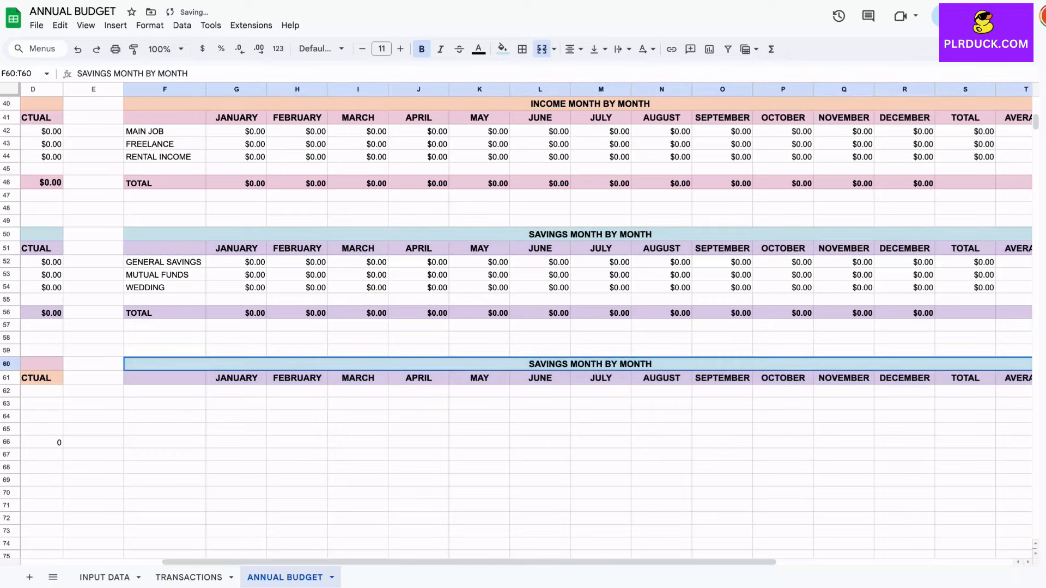
pyautogui.click(503, 49)
pyautogui.click(522, 246)
pyautogui.moveTo(165, 378); pyautogui.dragTo(1014, 378)
pyautogui.click(502, 49)
pyautogui.click(508, 247)
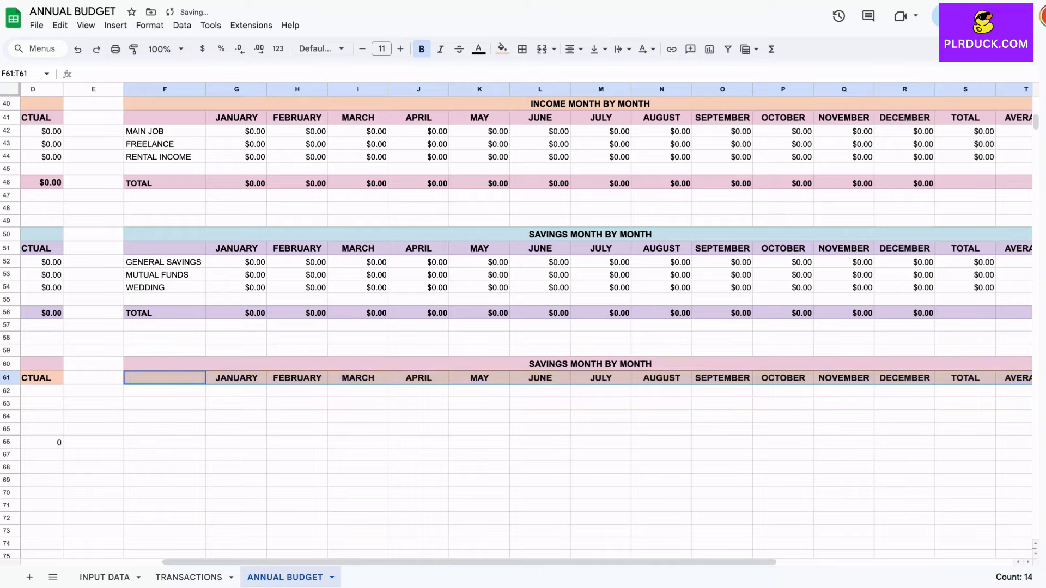
pyautogui.click(236, 430)
# - Link the monthly bill names to the BILLS table with =B62 in F62 and fill it down to F65
pyautogui.click(164, 391)
pyautogui.hscroll(-4, 164, 391)
pyautogui.scroll(-1, 164, 391)
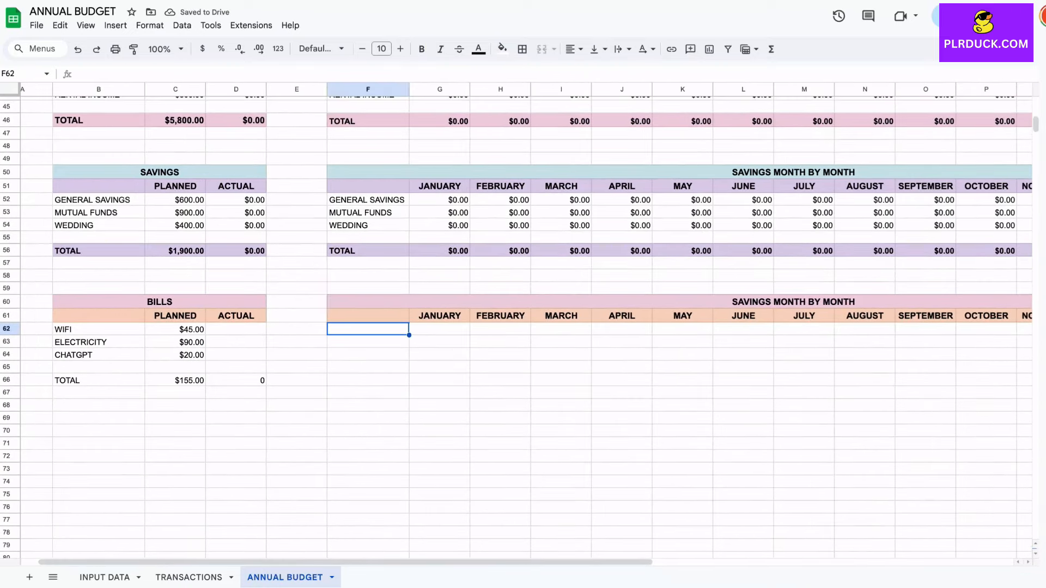
pyautogui.write('=B62')
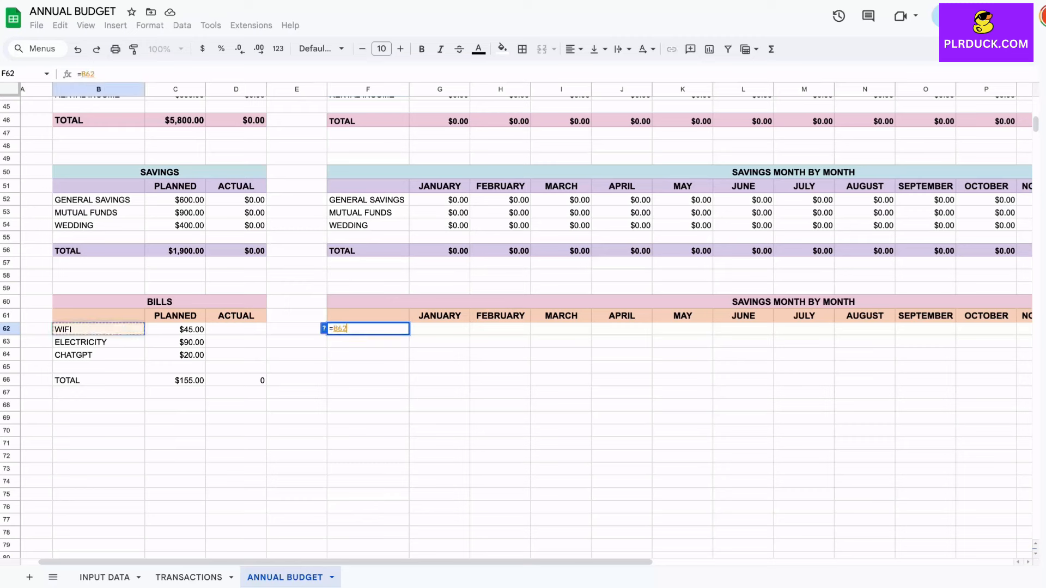
pyautogui.press('Return')
pyautogui.click(368, 329)
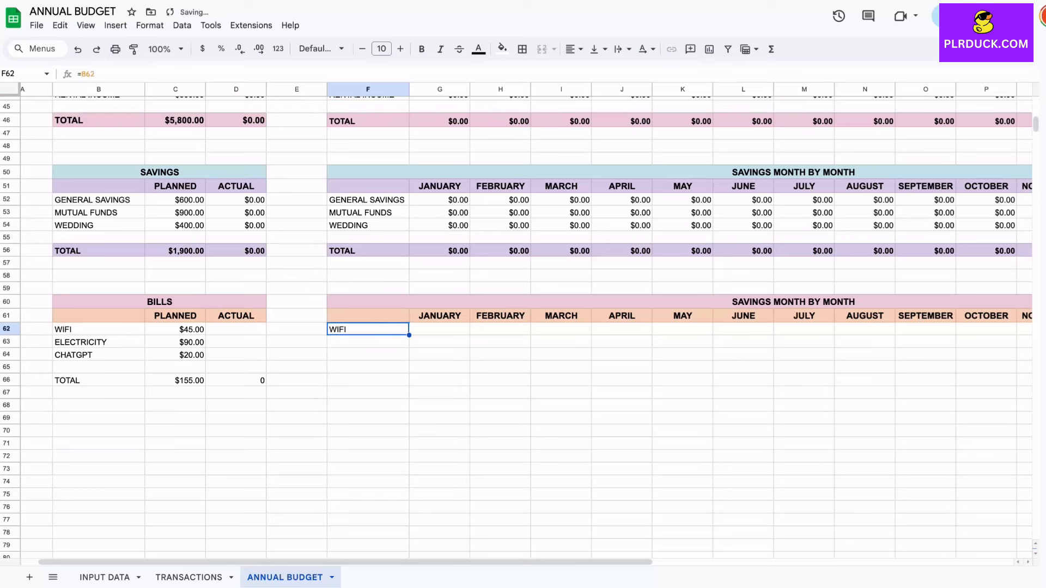
pyautogui.moveTo(409, 334); pyautogui.dragTo(407, 368)
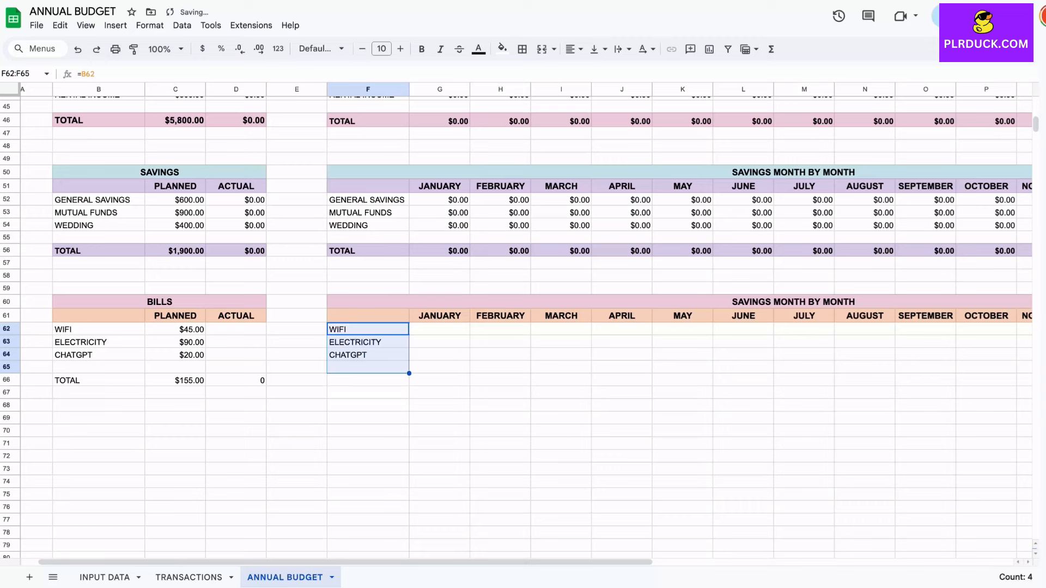
# - Add the label TOTAL in F66 of the monthly bills table
pyautogui.click(376, 380)
pyautogui.write('TOTAL')
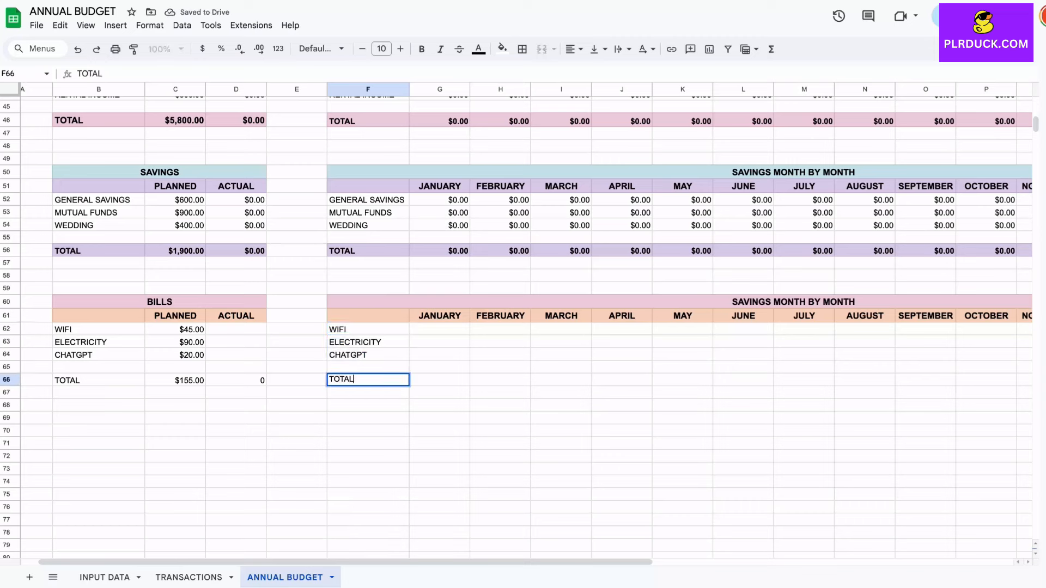
pyautogui.click(439, 342)
# - Copy the January general savings formula from G52 to the January WIFI cell G62 and check its $F62 criterion
pyautogui.click(440, 328)
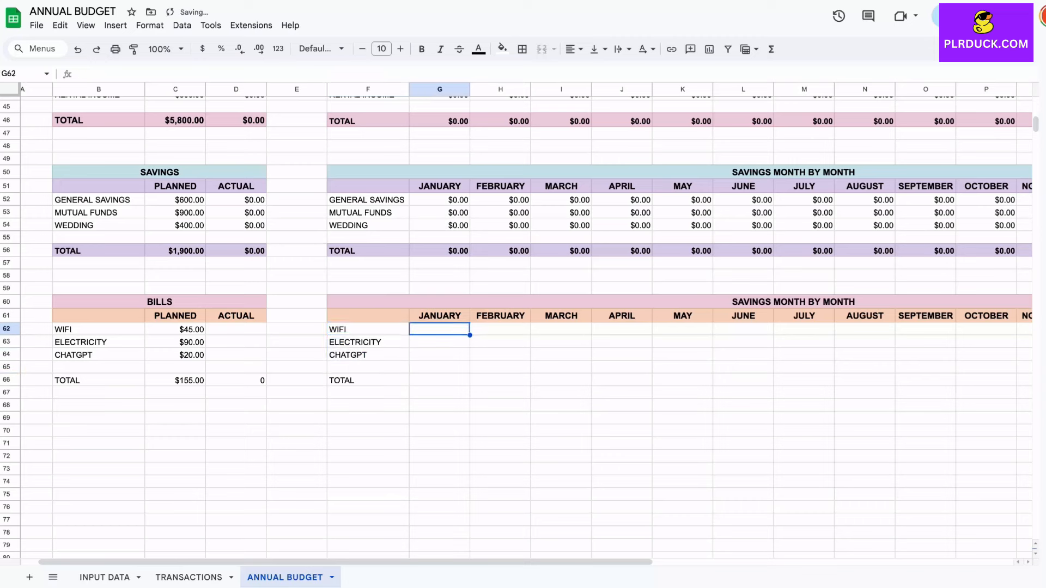
pyautogui.click(440, 200)
pyautogui.hotkey('ctrl', 'c')
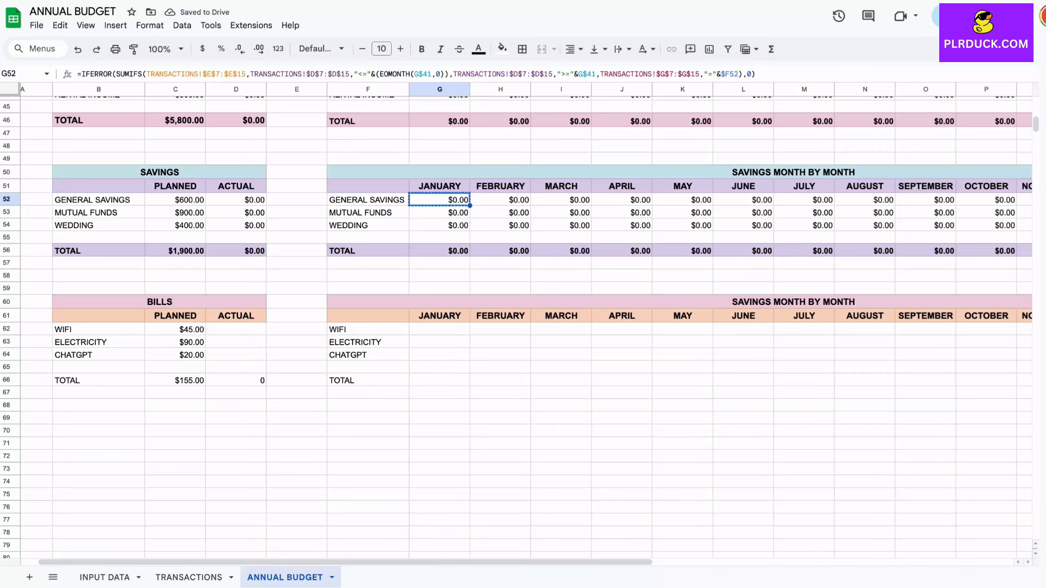
pyautogui.click(439, 329)
pyautogui.hotkey('ctrl', 'v')
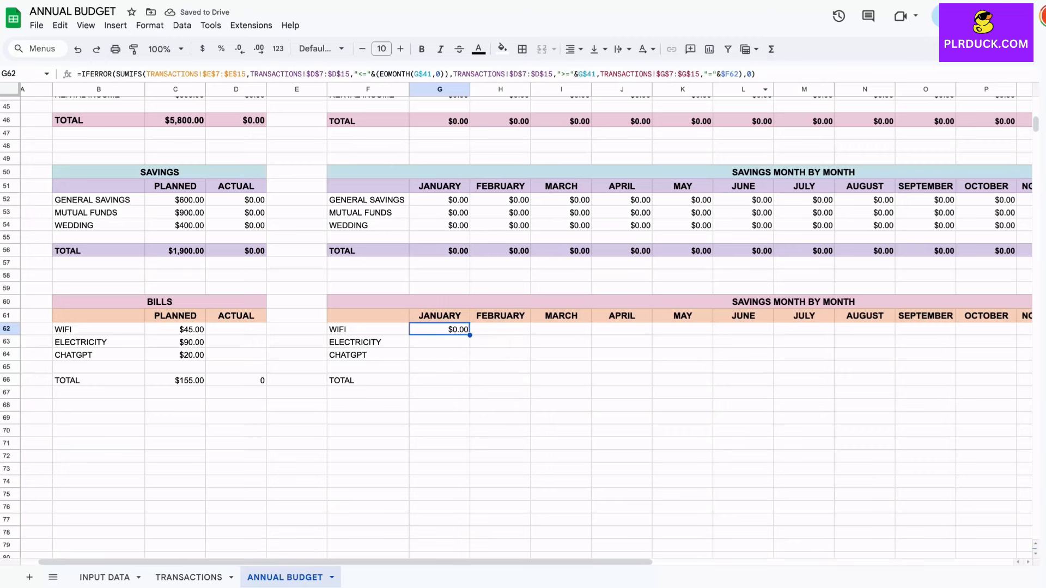
pyautogui.click(730, 74)
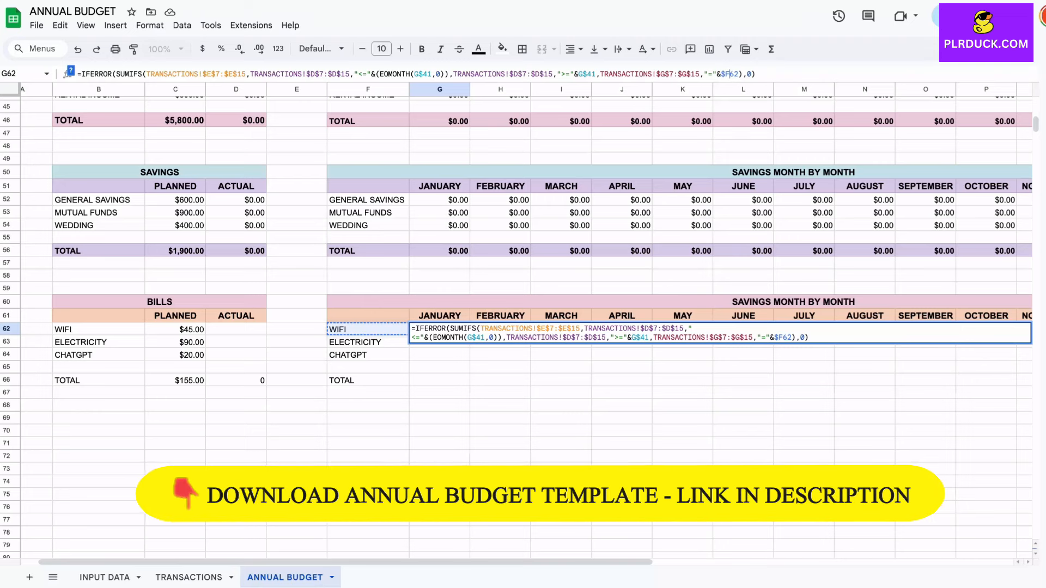
pyautogui.press('Return')
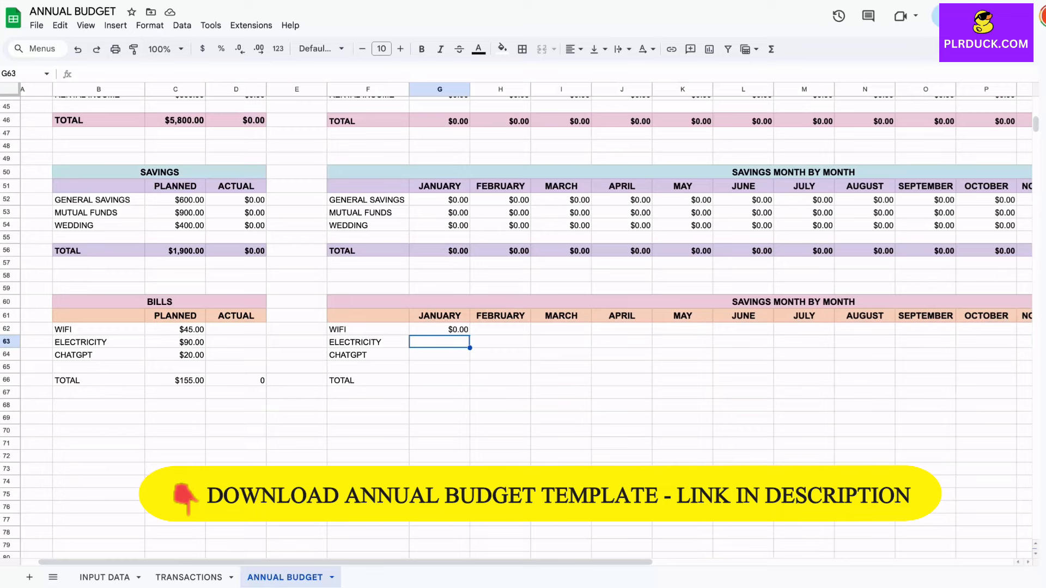
# - Fill the January WIFI formula in G62 across all months and bills through R64
pyautogui.click(440, 330)
pyautogui.hscroll(4, 439, 330)
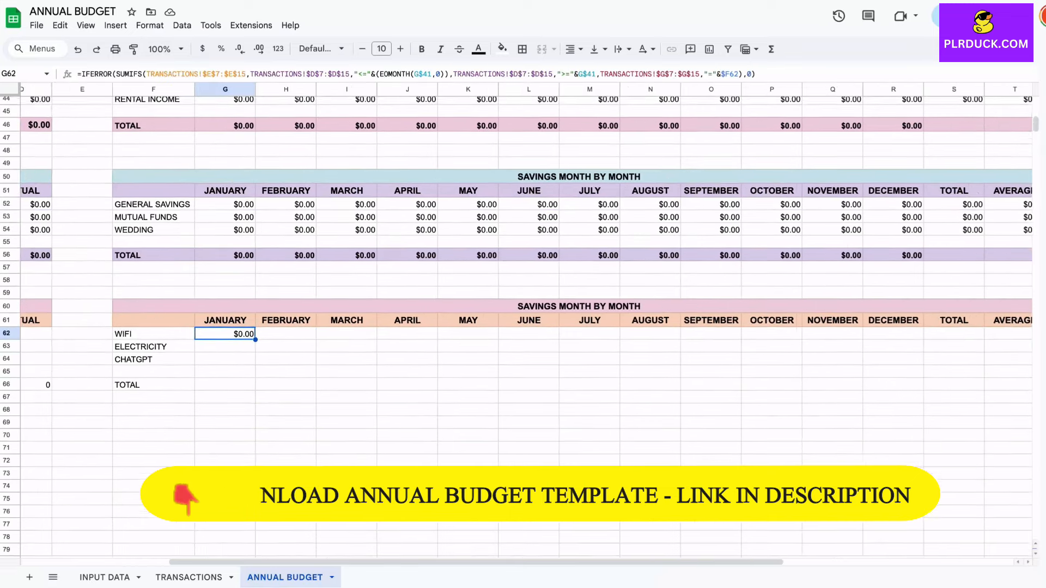
pyautogui.hscroll(1, 440, 329)
pyautogui.moveTo(191, 346); pyautogui.dragTo(856, 366)
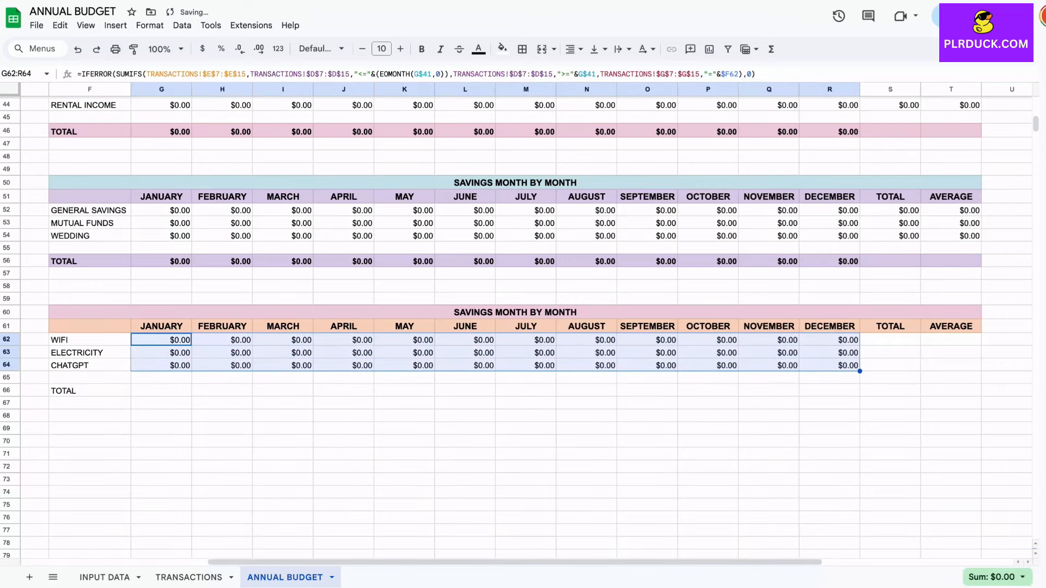
# - Total the January bills with =SUM(G62:G64) in G66 and fill the formula across to December in R66
pyautogui.click(161, 390)
pyautogui.write('=SUM')
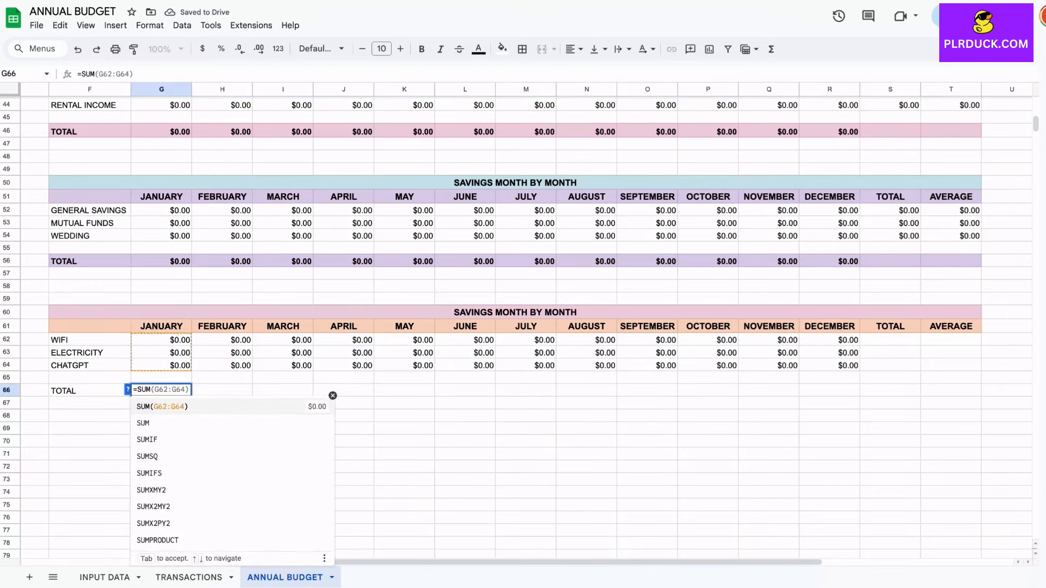
pyautogui.press('Tab')
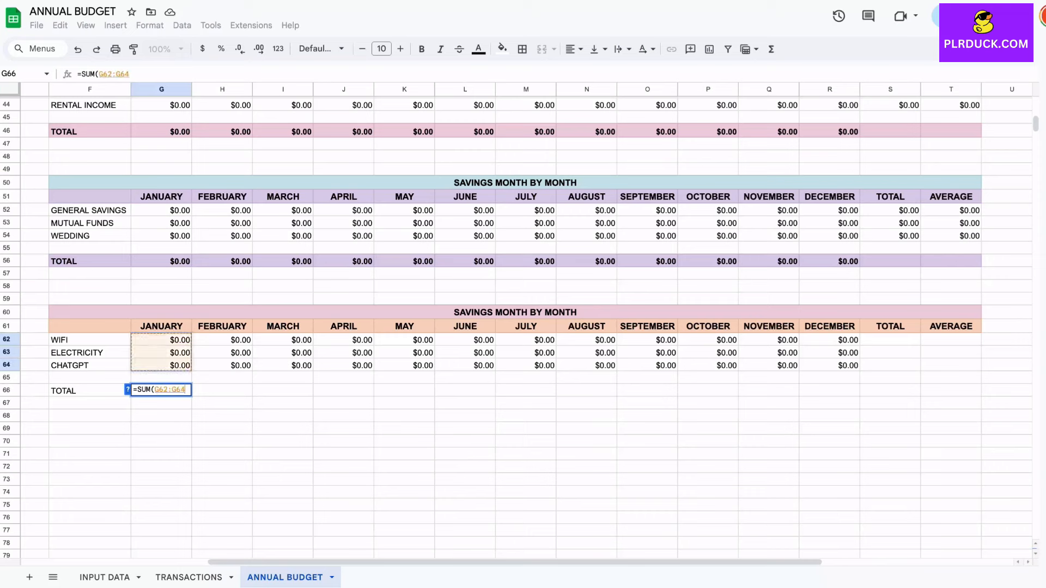
pyautogui.press('Return')
pyautogui.click(168, 390)
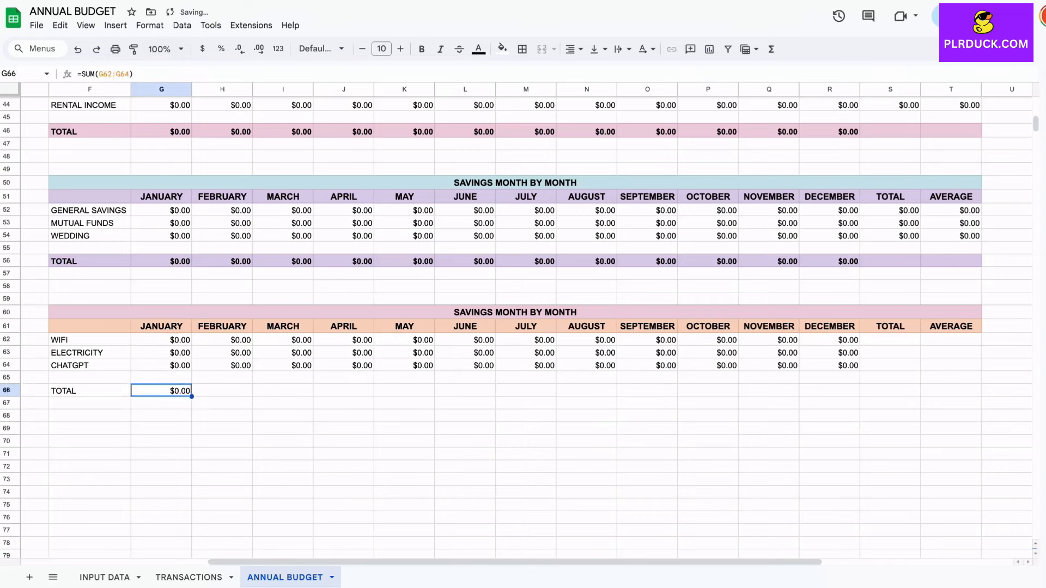
pyautogui.moveTo(192, 396); pyautogui.dragTo(838, 391)
# - Total the WIFI row with =SUM(G62:R62) in S62 and fill the formula down to S64
pyautogui.click(890, 338)
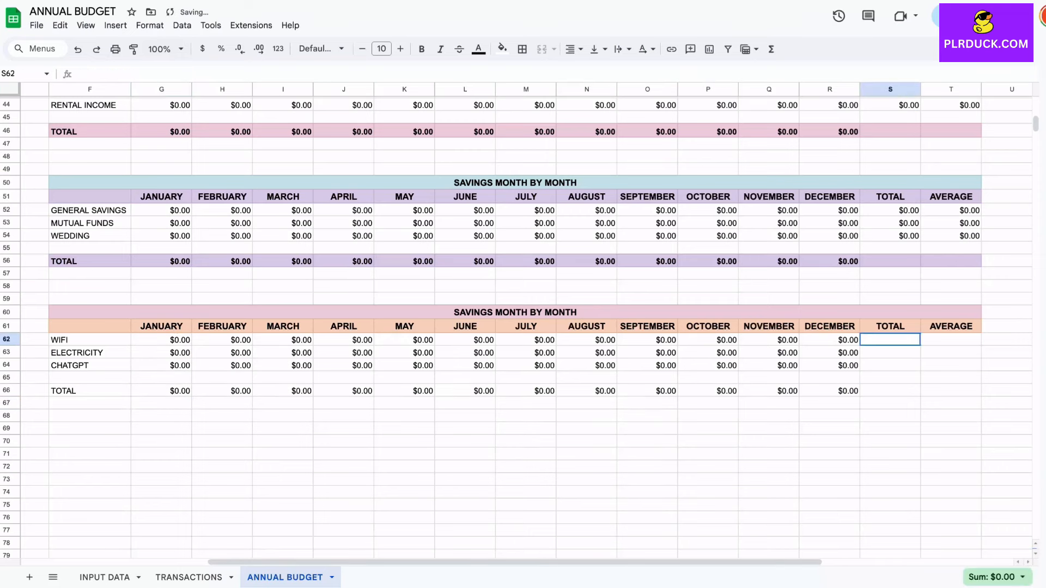
pyautogui.write('=SUM')
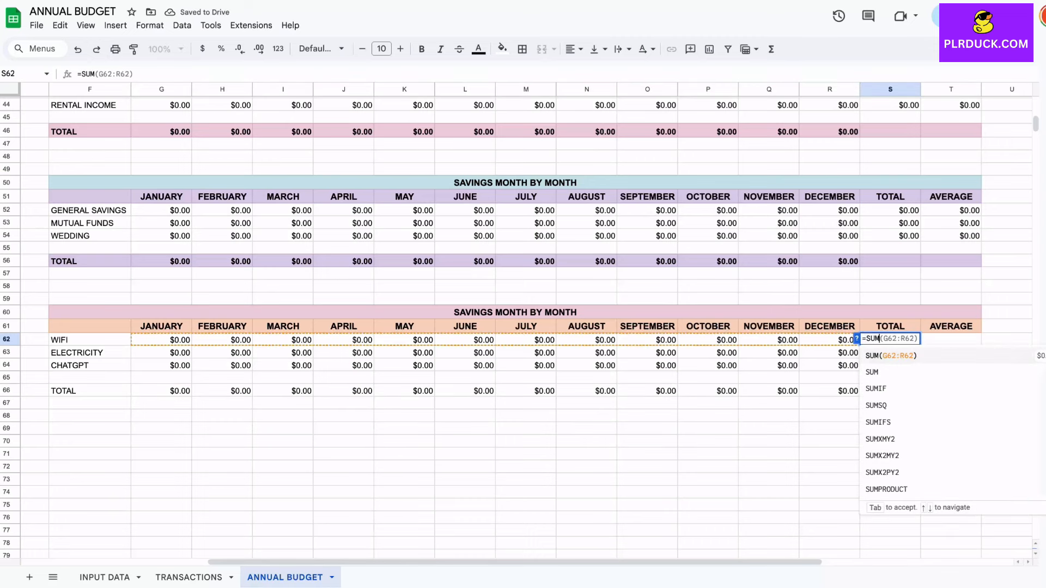
pyautogui.write('(')
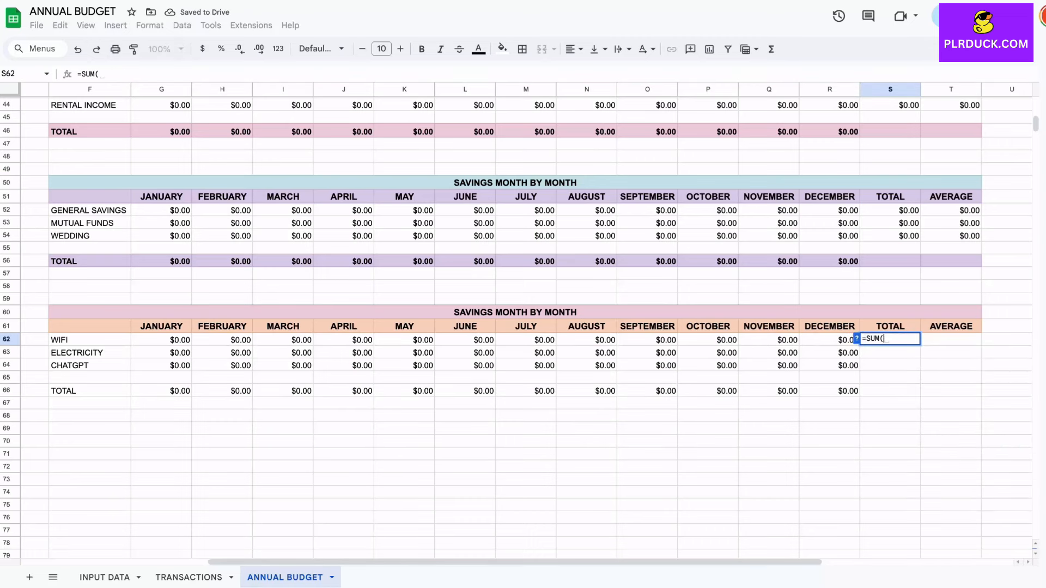
pyautogui.moveTo(161, 339); pyautogui.dragTo(829, 339)
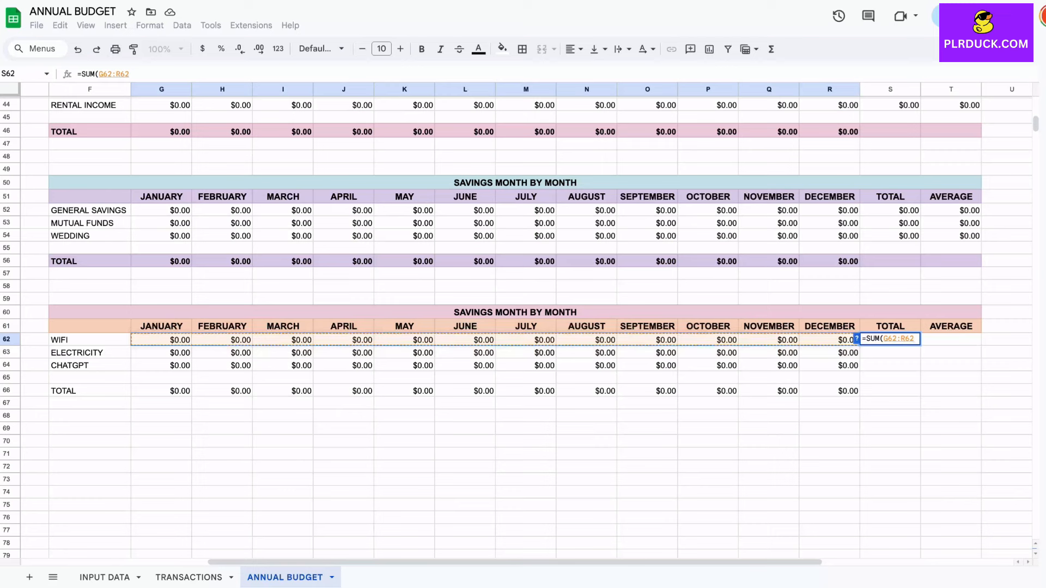
pyautogui.press('Return')
pyautogui.click(890, 339)
pyautogui.moveTo(920, 346); pyautogui.dragTo(919, 367)
# - Add the WIFI average with =AVERAGE(G62:S62) in T62 and fill the formula down to T64
pyautogui.click(950, 340)
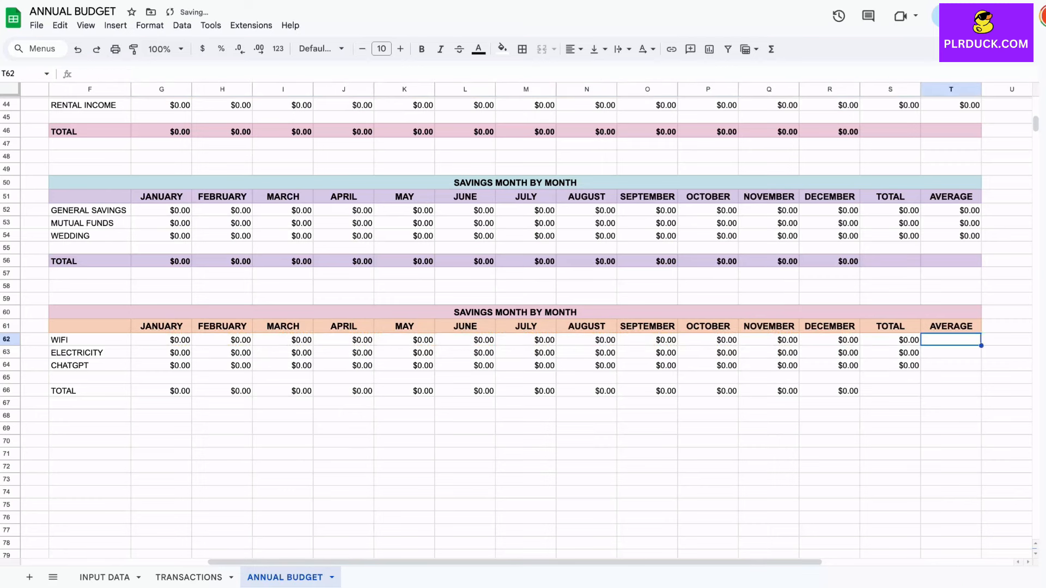
pyautogui.write('=')
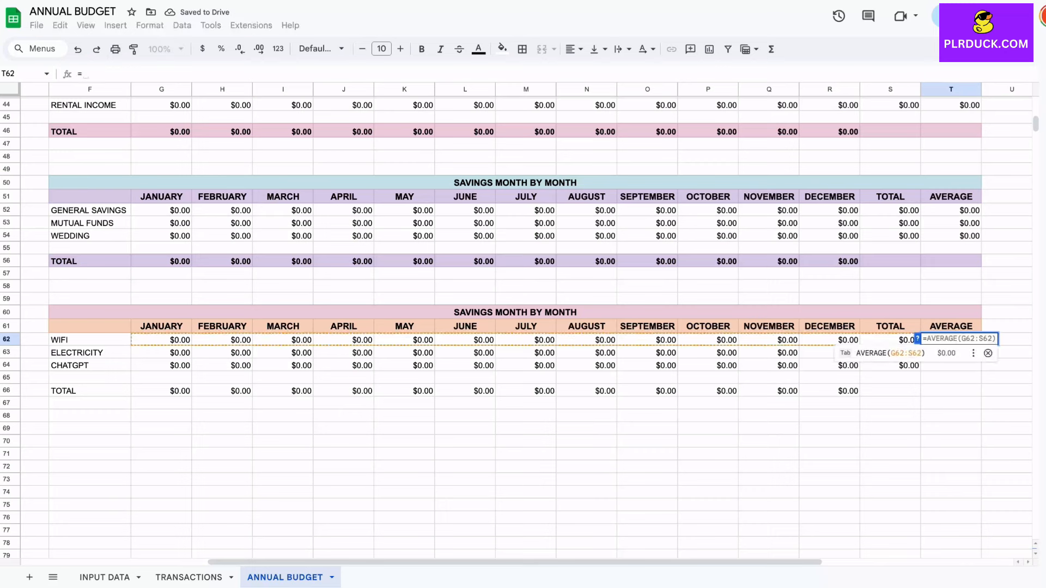
pyautogui.write('A')
pyautogui.press('Tab')
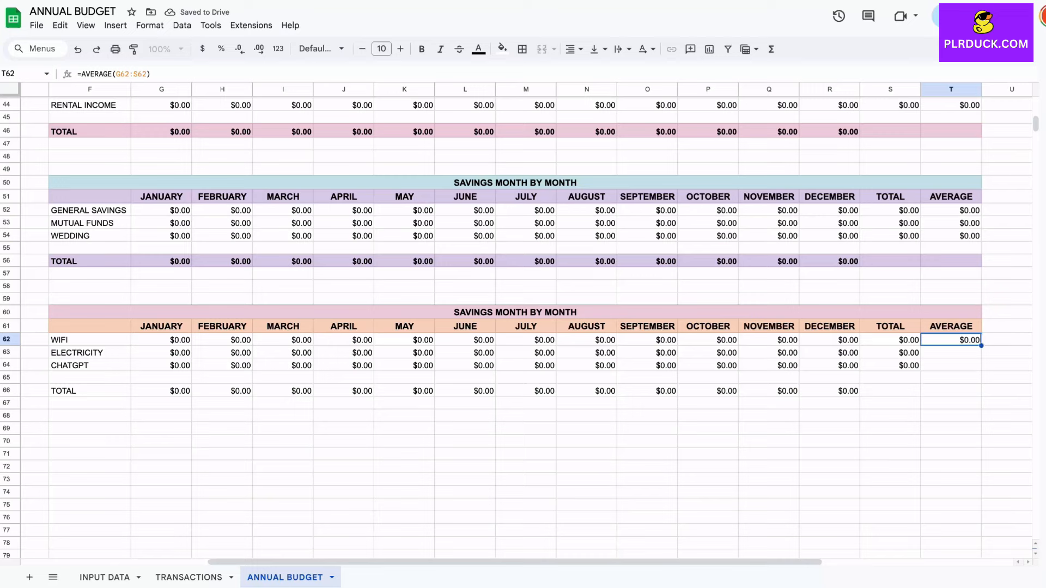
pyautogui.moveTo(981, 345); pyautogui.dragTo(975, 371)
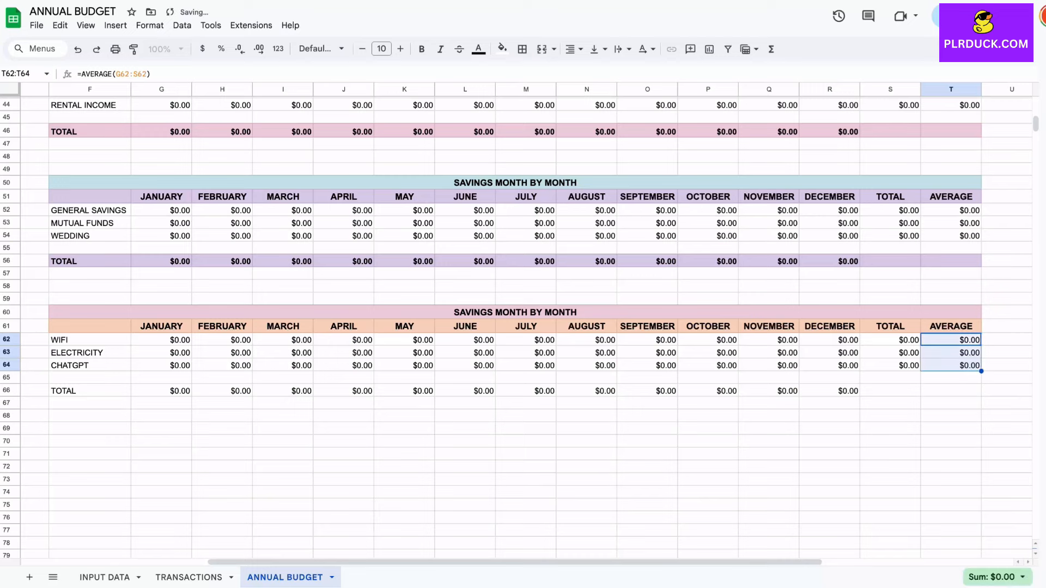
# - Make the BILLS total row B66:D66 bold and fill it with the custom light peach
pyautogui.click(282, 415)
pyautogui.hscroll(-6, 283, 416)
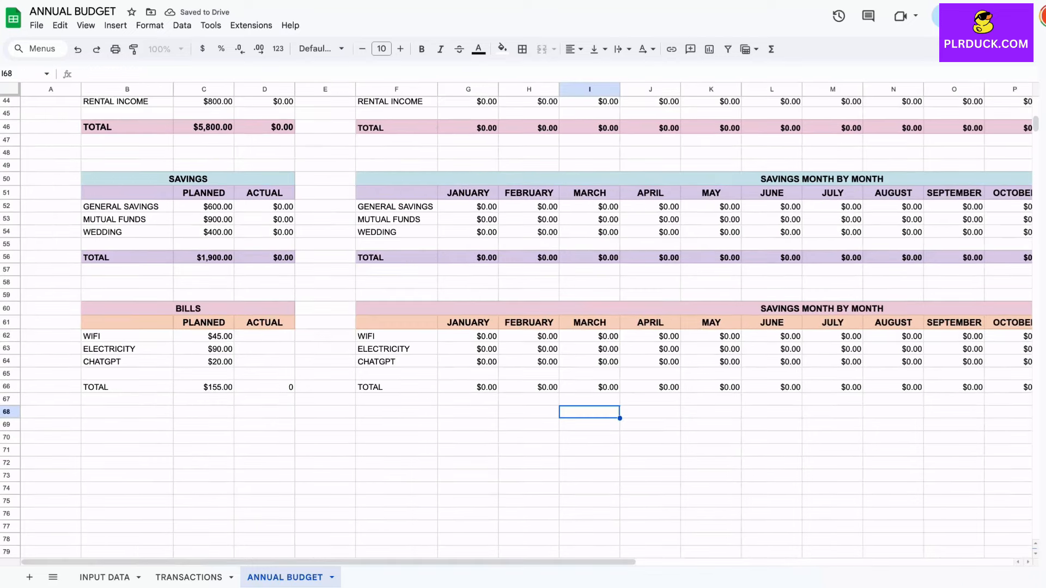
pyautogui.moveTo(126, 387); pyautogui.dragTo(265, 387)
pyautogui.click(422, 49)
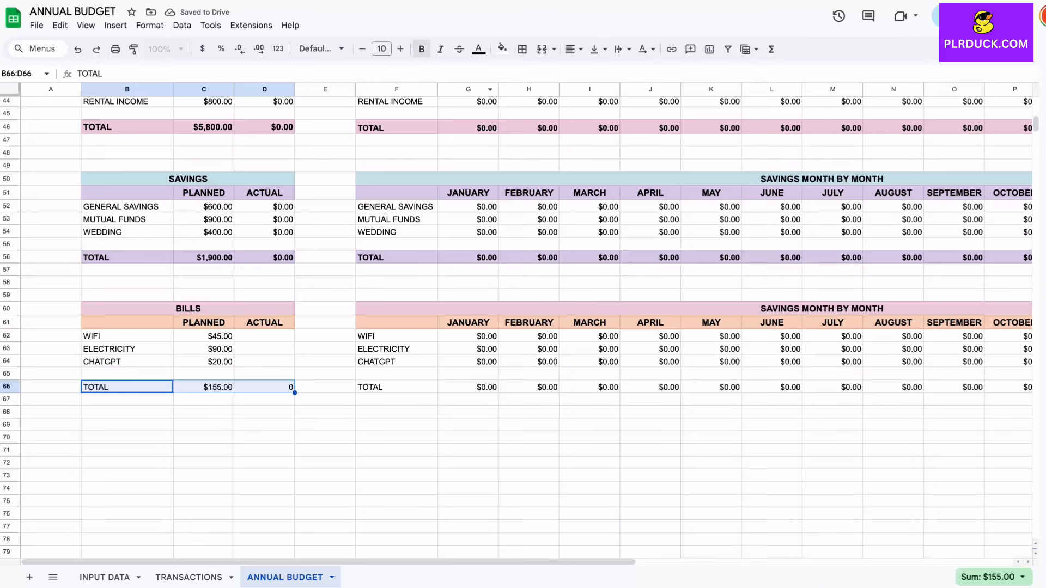
pyautogui.click(501, 49)
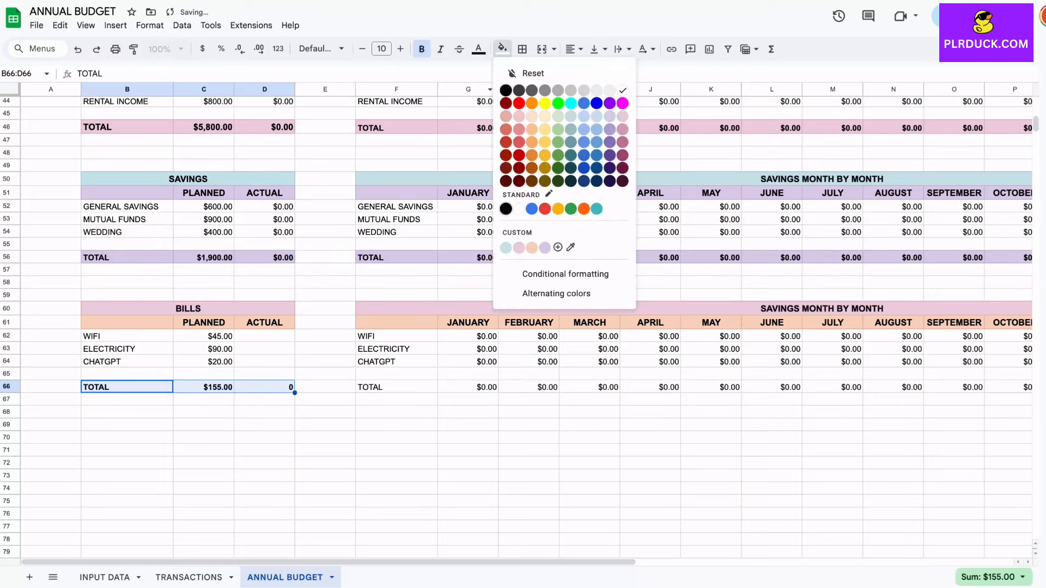
pyautogui.click(531, 248)
pyautogui.click(468, 413)
# - Make the monthly bills total row F66:T66 bold and fill it with the custom light peach
pyautogui.hscroll(2, 526, 327)
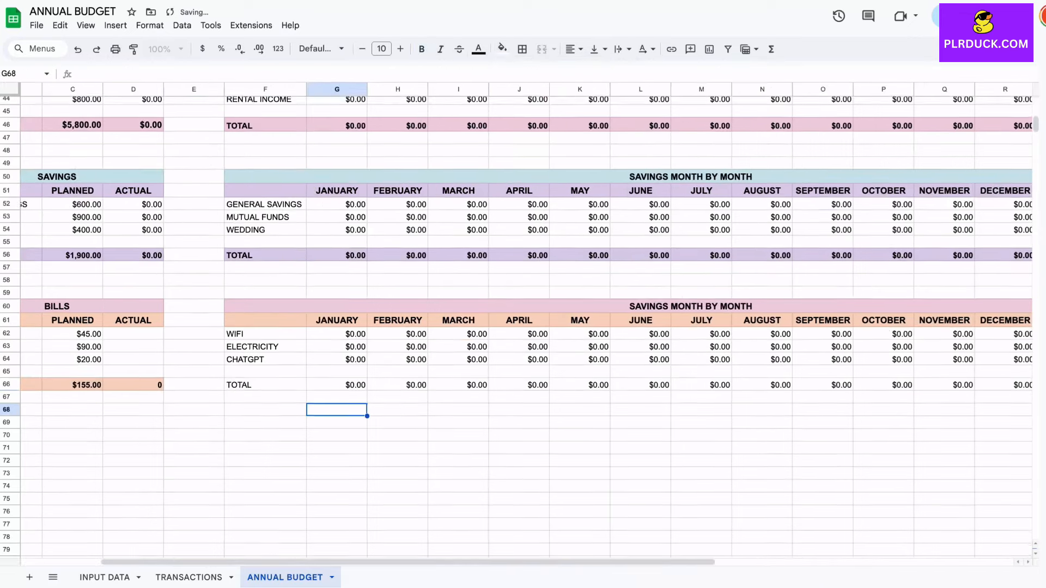
pyautogui.moveTo(266, 384)
pyautogui.mouseDown()
pyautogui.moveTo(1035, 384)
pyautogui.moveTo(882, 384)
pyautogui.mouseUp()
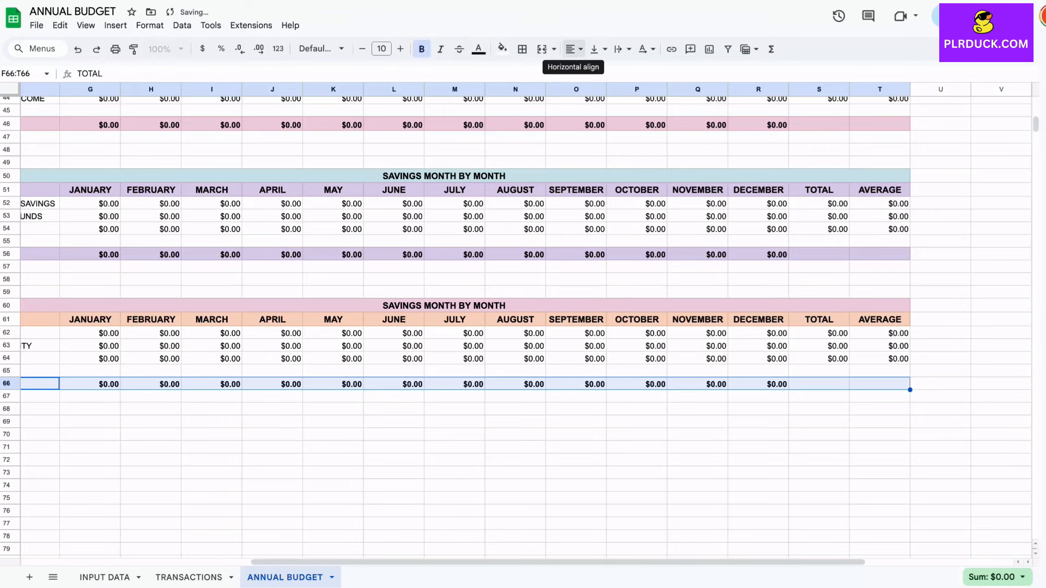
pyautogui.click(502, 48)
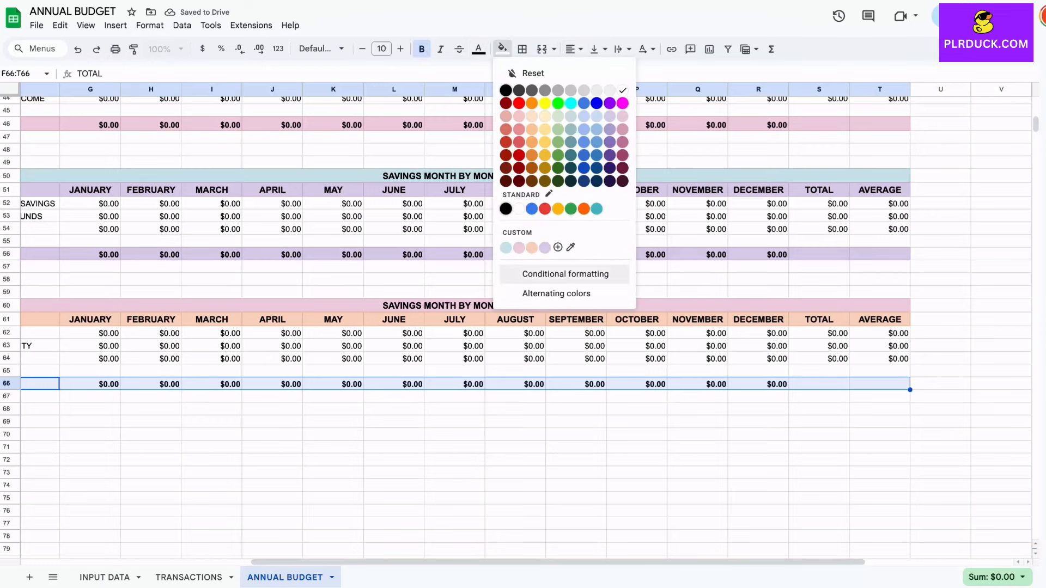
pyautogui.click(531, 248)
# - Change the title of the monthly bills table in F60 to BILLS MONTH BY MONTH
pyautogui.hscroll(-2, 317, 417)
pyautogui.click(317, 416)
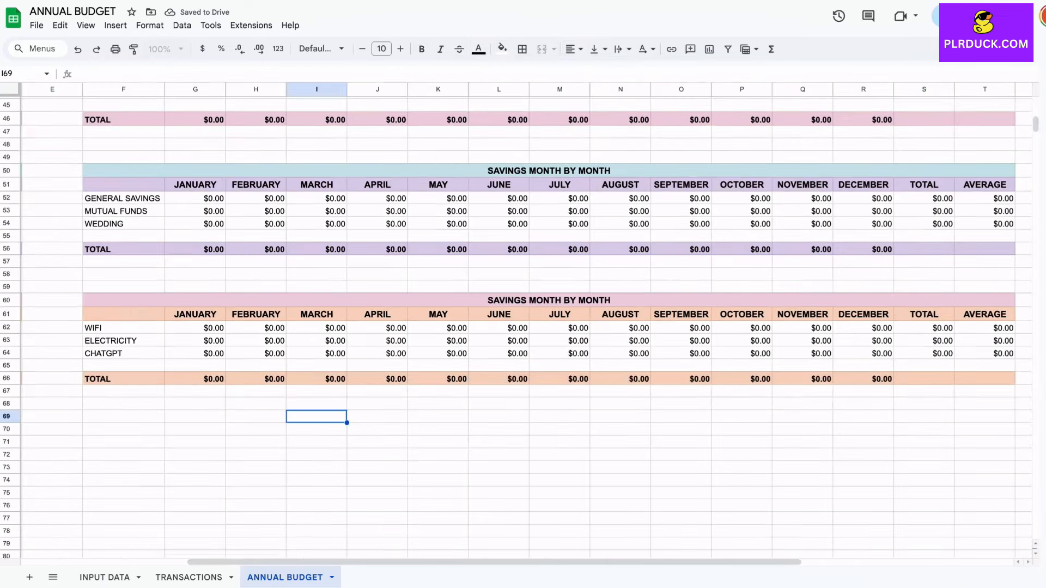
pyautogui.doubleClick(513, 299)
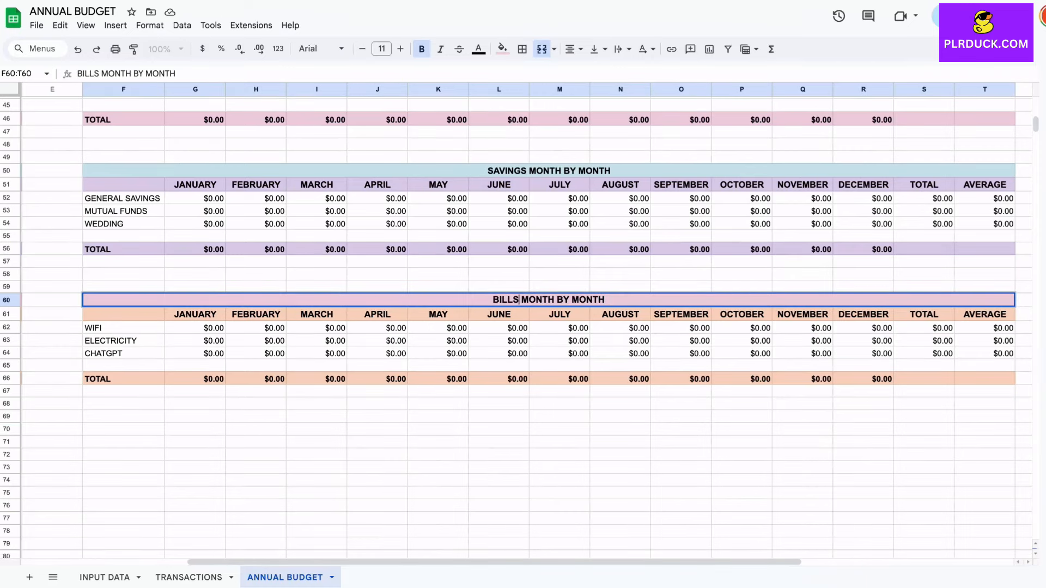
pyautogui.click(438, 417)
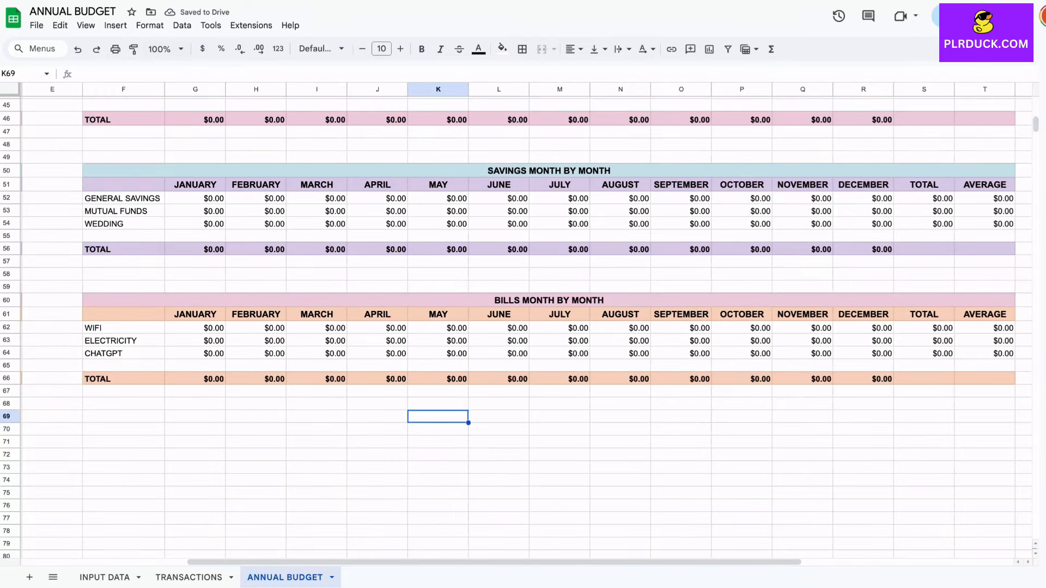
# - Copy the BILLS title and header rows B60:D61 to B70 and retitle the copy EXPENSES
pyautogui.scroll(-1, 516, 323)
pyautogui.hscroll(-5, 516, 323)
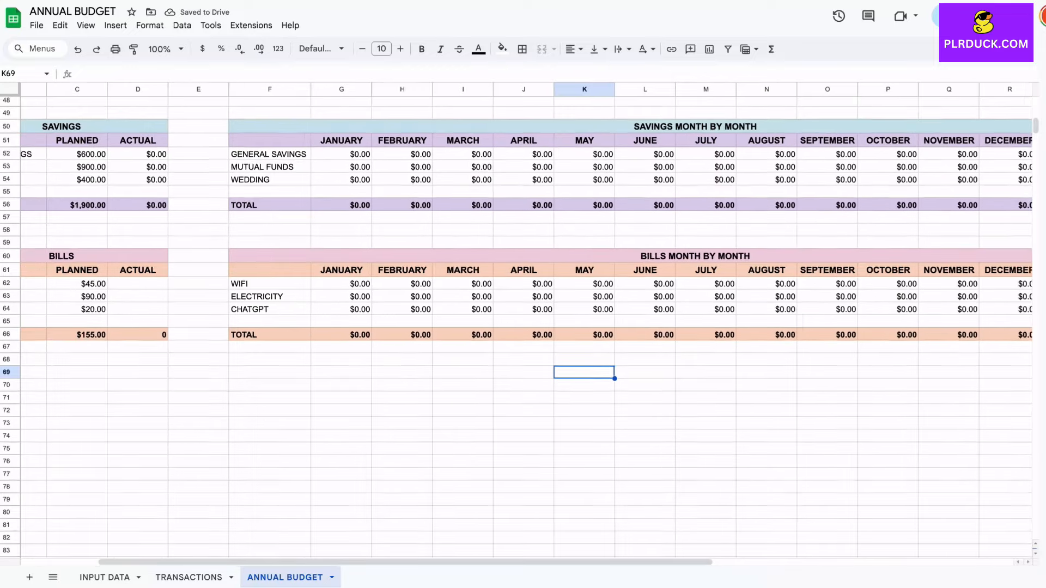
pyautogui.hscroll(-1, 516, 323)
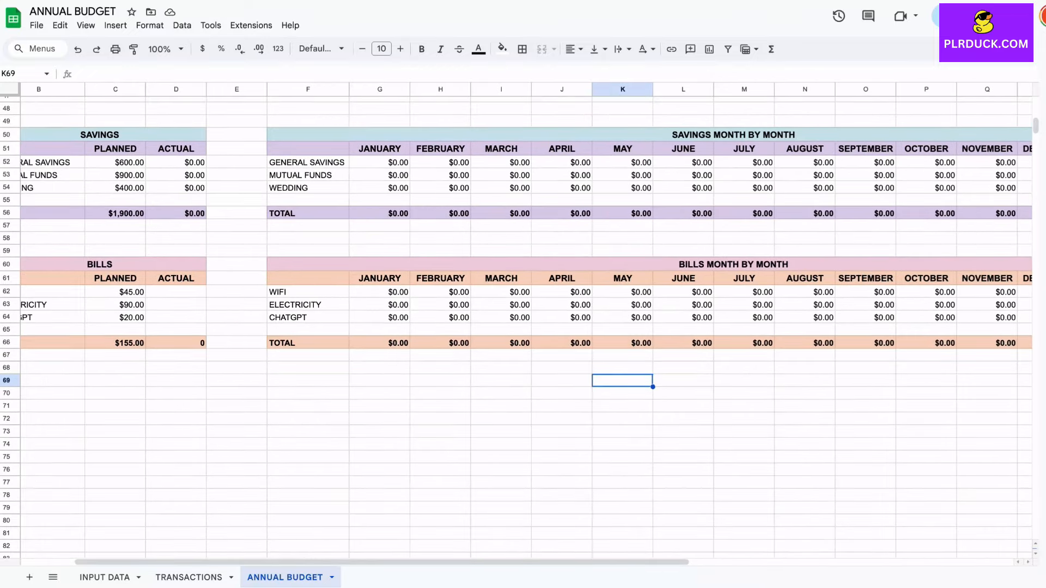
pyautogui.hscroll(-2, 516, 323)
pyautogui.moveTo(103, 246); pyautogui.dragTo(109, 272)
pyautogui.click(39, 273)
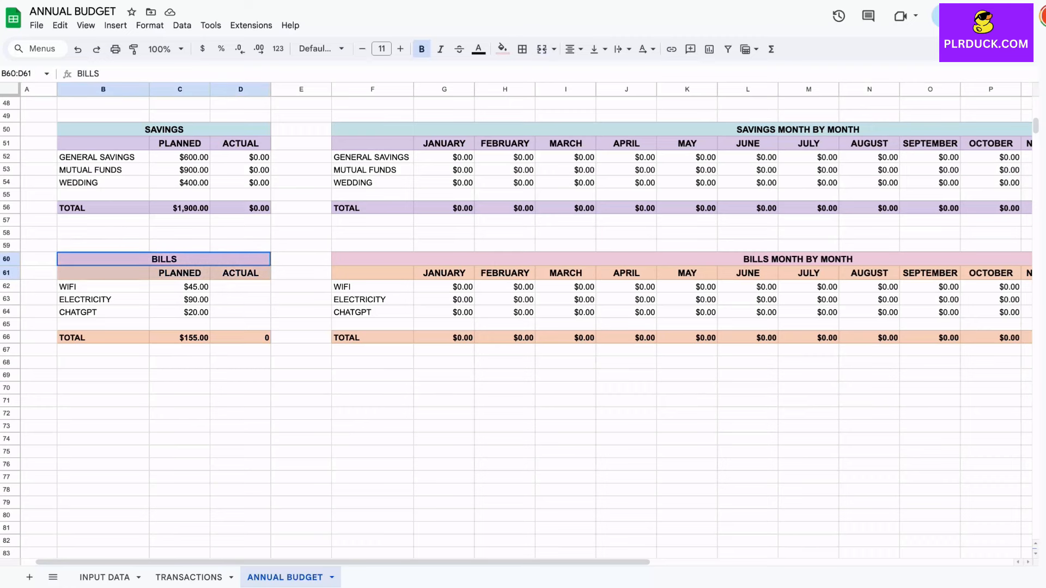
pyautogui.hotkey('ctrl', 'c')
pyautogui.click(103, 388)
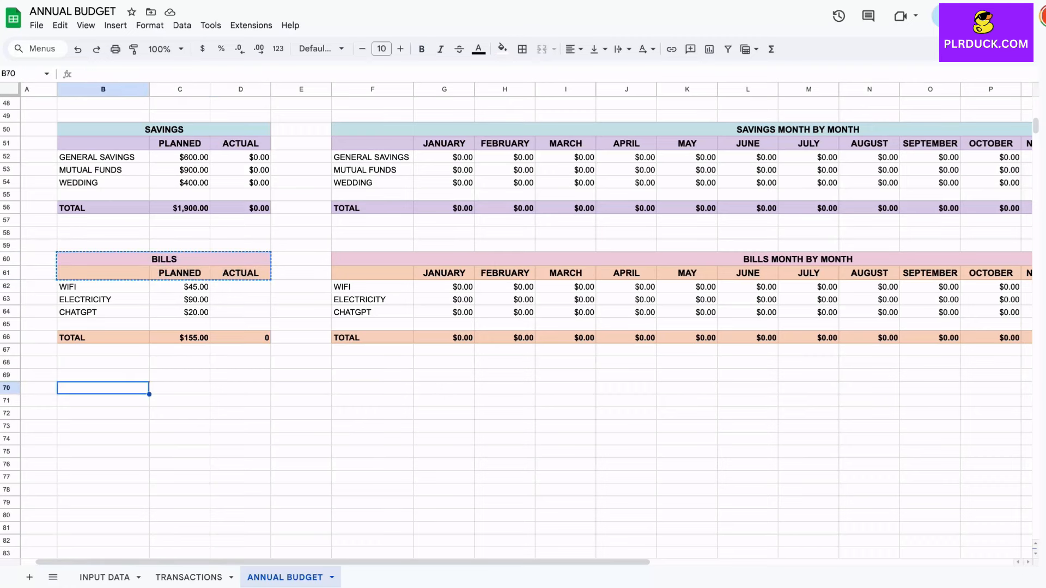
pyautogui.hotkey('ctrl', 'v')
pyautogui.click(103, 387)
pyautogui.write('EXPENSES')
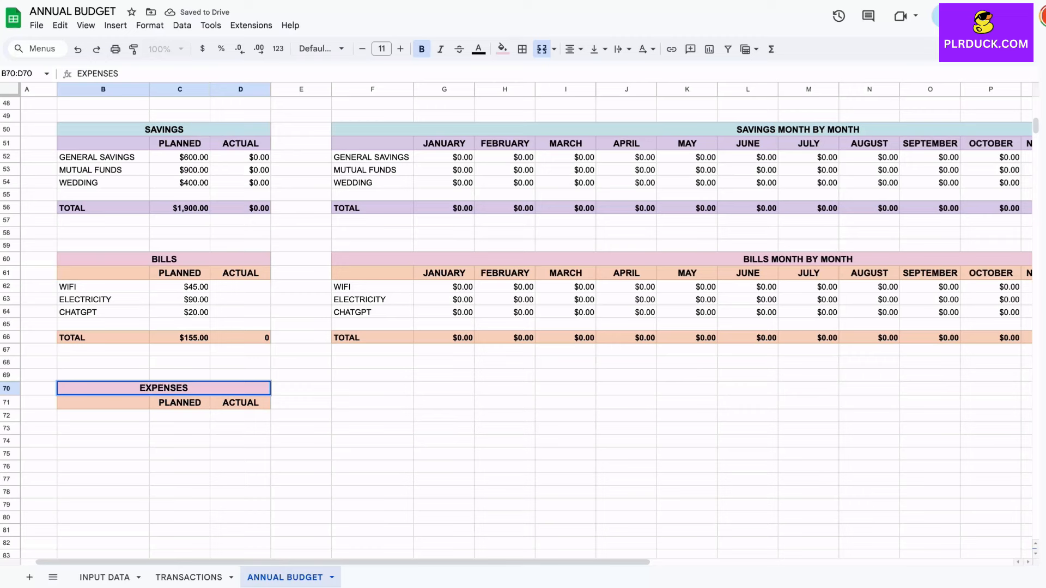
pyautogui.press('Return')
# - Fill the EXPENSES title B70:D70 with the custom light blue and its header row B71:D71 with the custom light pink
pyautogui.press('Up')
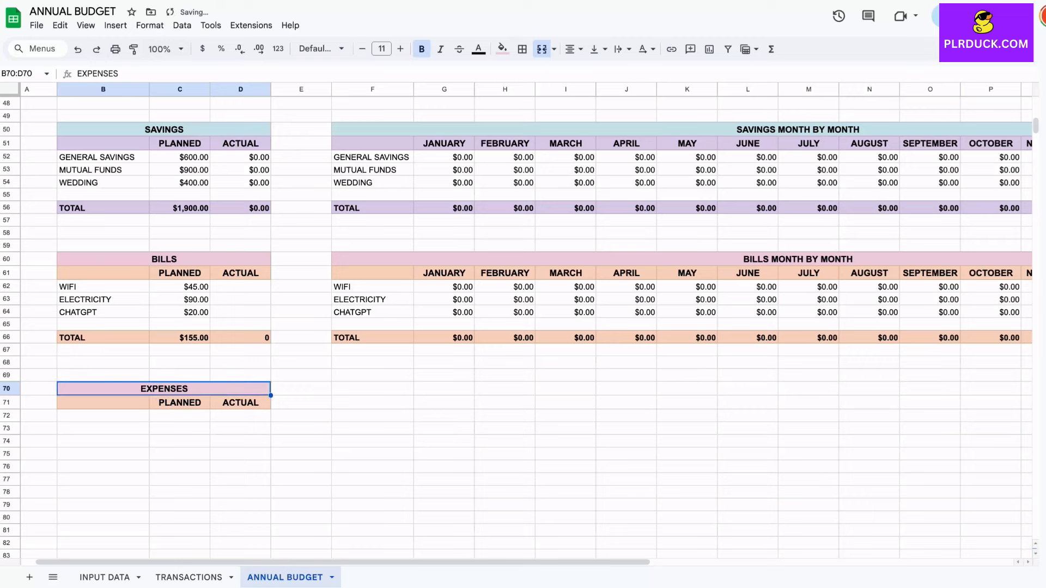
pyautogui.click(502, 48)
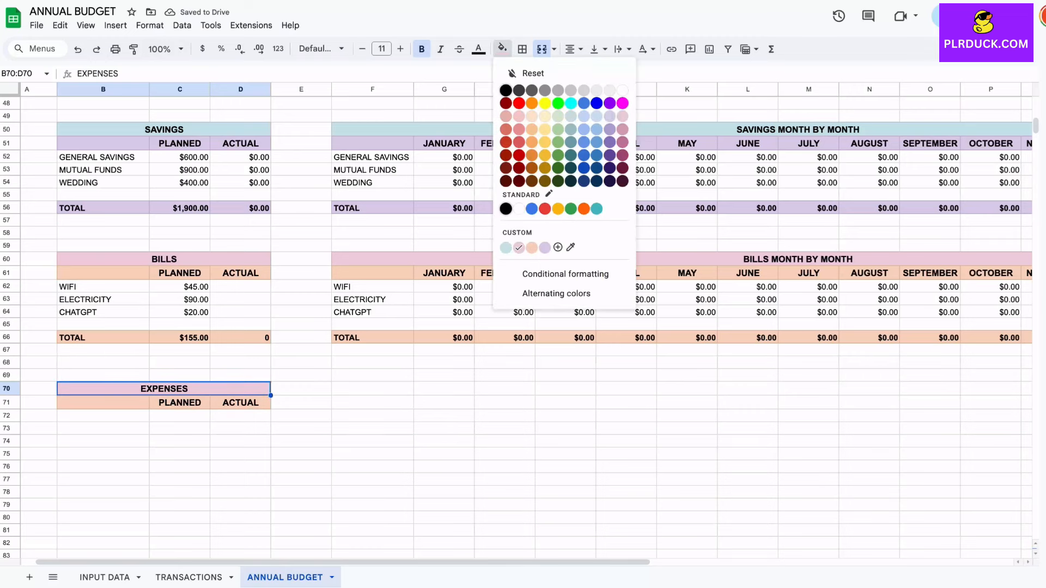
pyautogui.click(509, 245)
pyautogui.moveTo(103, 403); pyautogui.dragTo(240, 403)
pyautogui.click(502, 48)
pyautogui.click(518, 247)
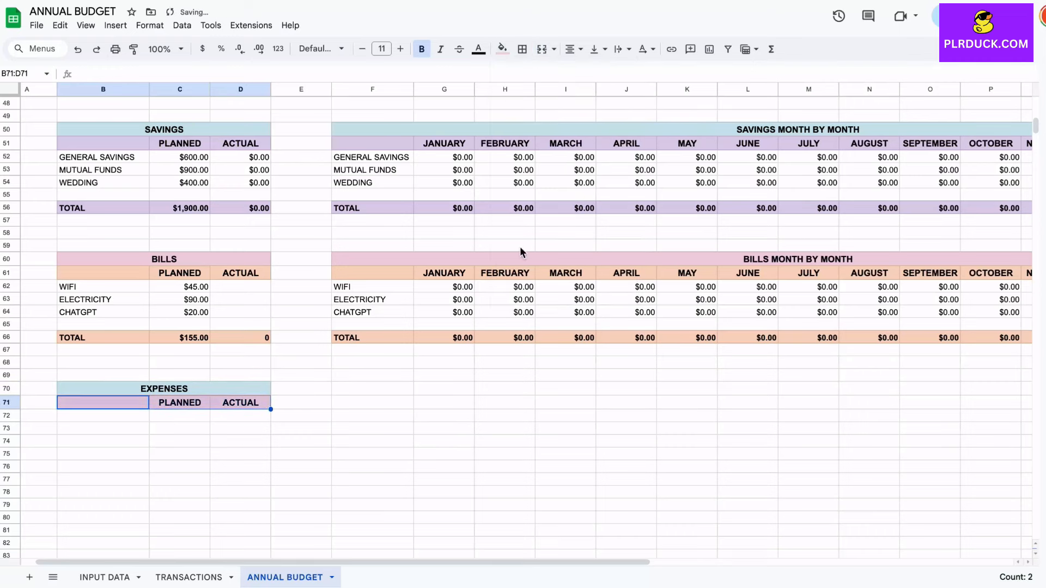
# - Enter =IF('INPUT DATA'!G8="","",'INPUT DATA'!G8) in B72 as the first expense category of the EXPENSES table
pyautogui.press('Down')
pyautogui.write('=IF(')
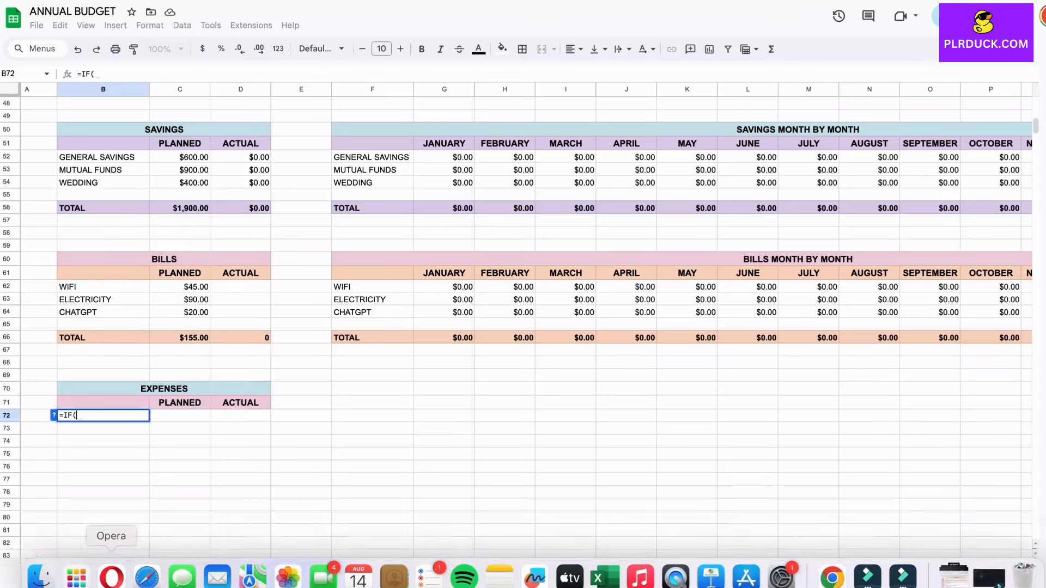
pyautogui.click(104, 577)
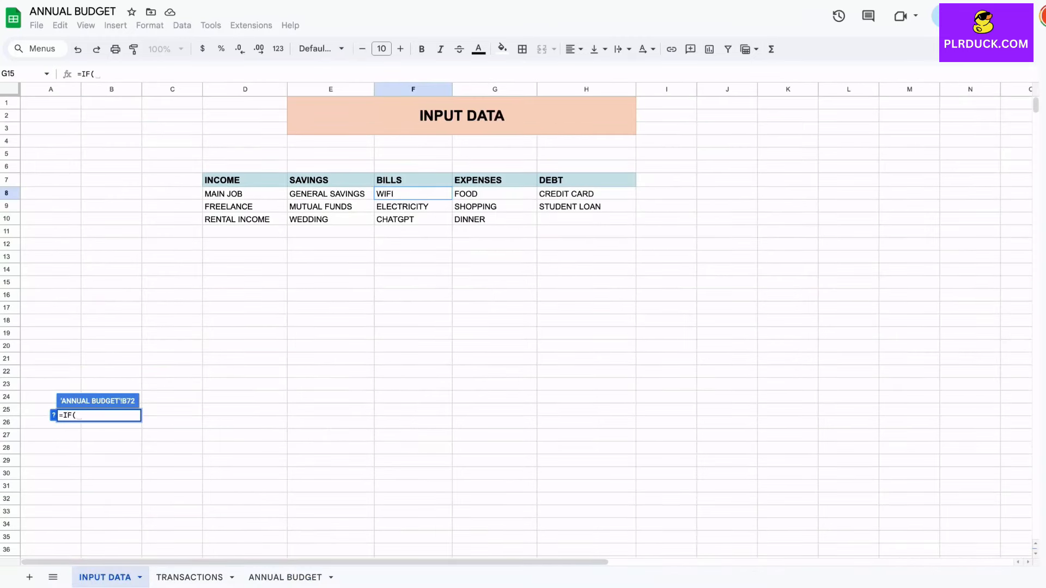
pyautogui.click(494, 194)
pyautogui.write('=')
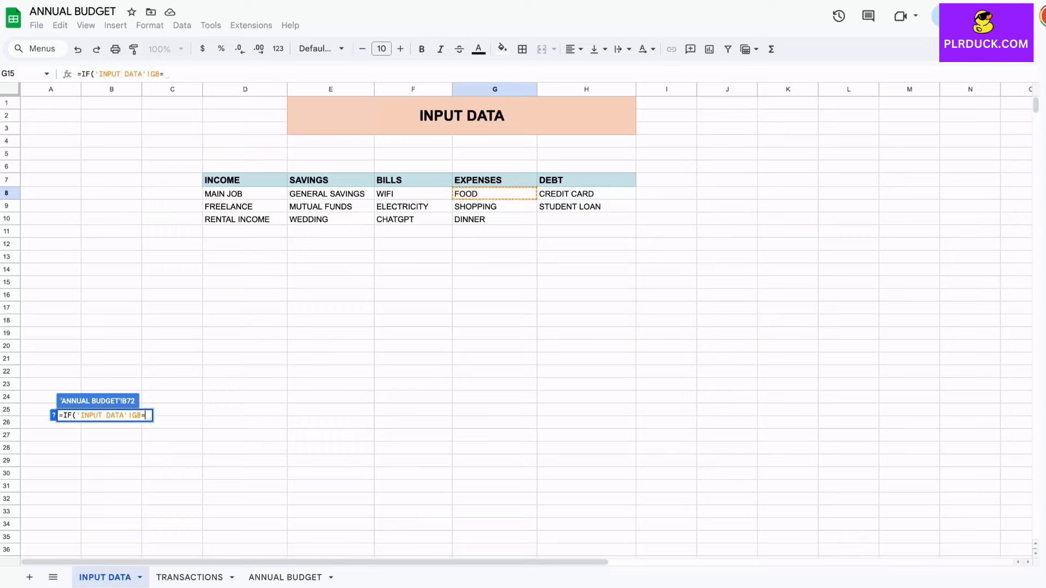
pyautogui.write('""')
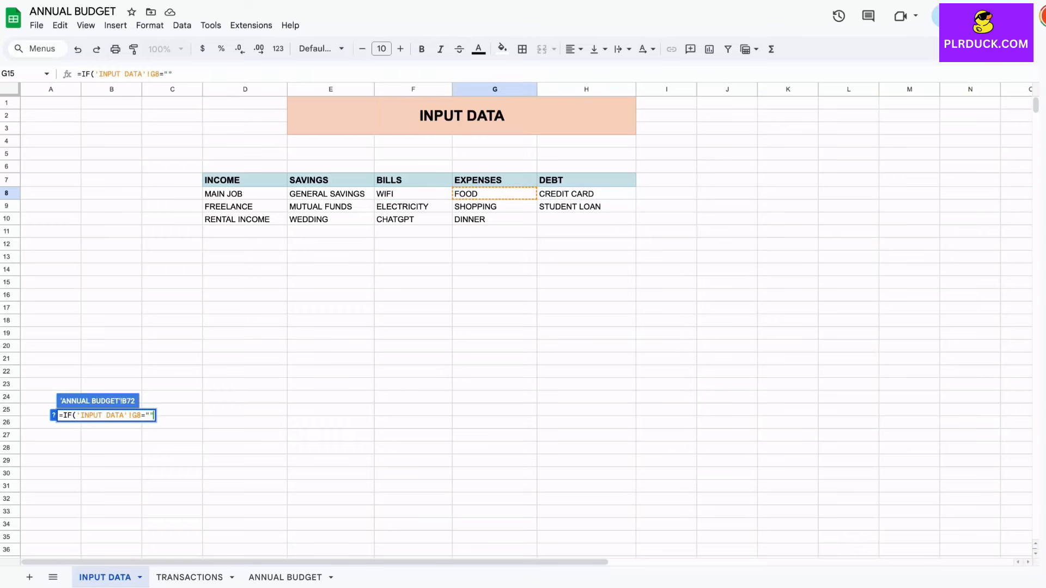
pyautogui.write(',"",')
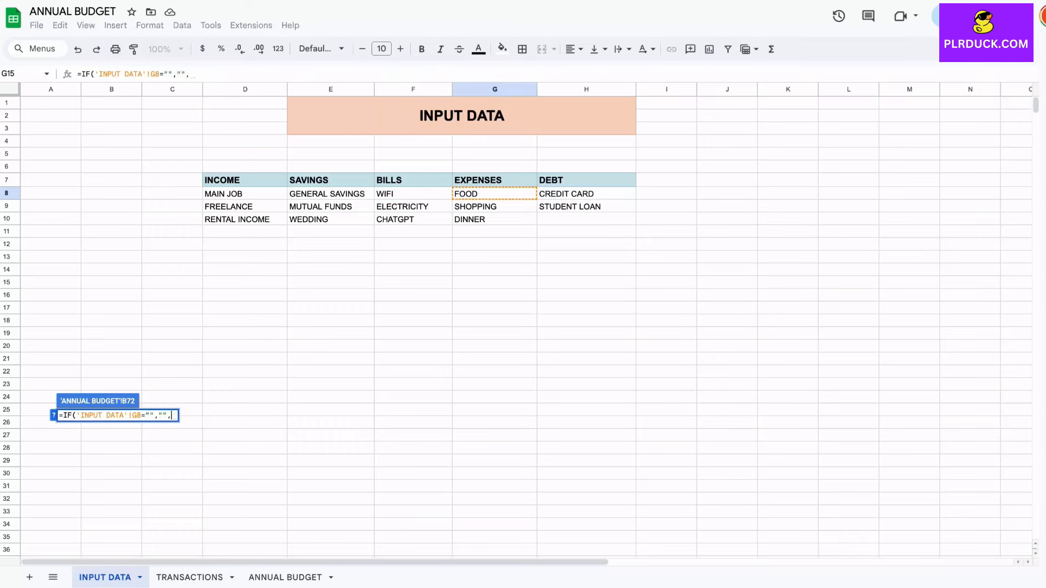
pyautogui.click(494, 194)
pyautogui.write(')')
pyautogui.press('Return')
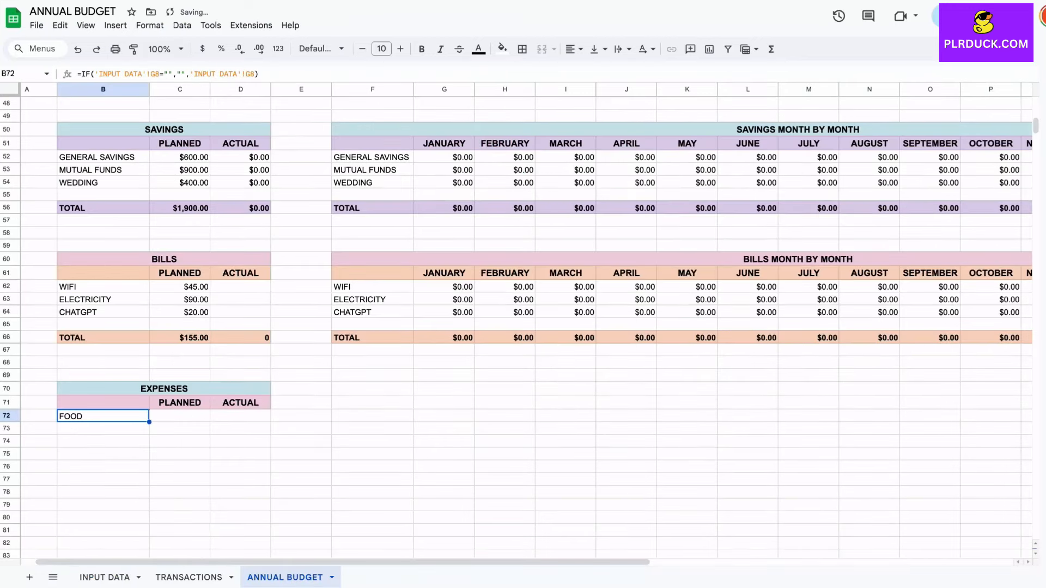
# - Fill the expense category formula from B72 down through B75 and label B76 TOTAL
pyautogui.moveTo(148, 422); pyautogui.dragTo(148, 456)
pyautogui.click(103, 467)
pyautogui.write('TOTAL')
# - Enter planned expenses of 300 for food, 120 for shopping and 60 for dinner in C72:C74 and format them as currency
pyautogui.click(180, 416)
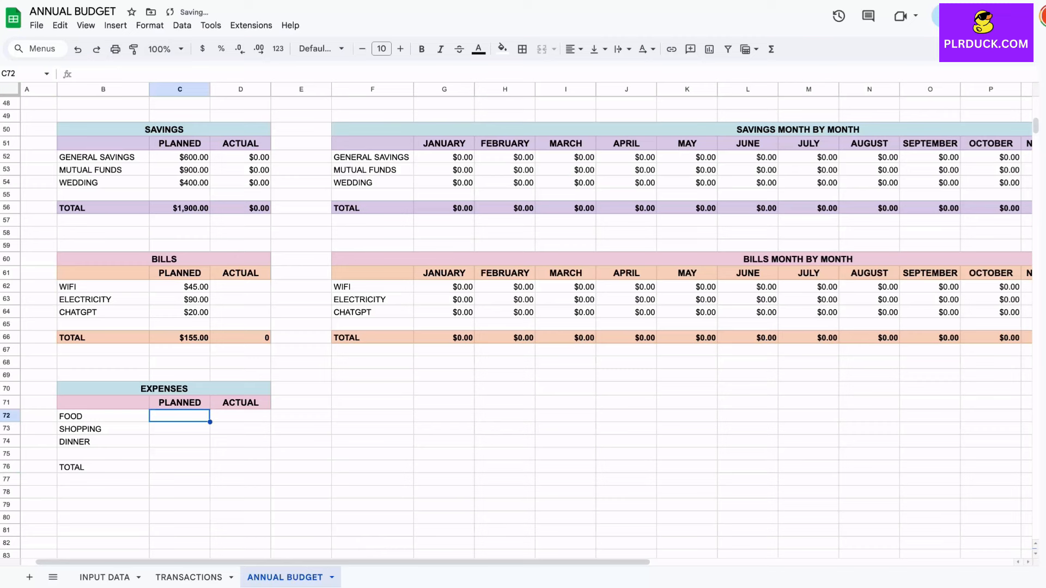
pyautogui.write('300')
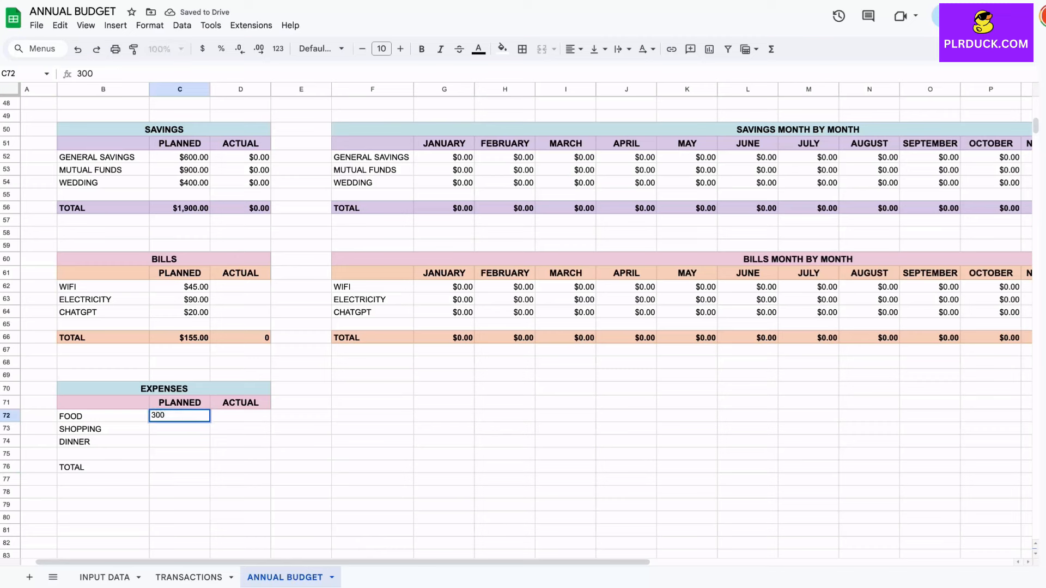
pyautogui.press('Return')
pyautogui.write('120')
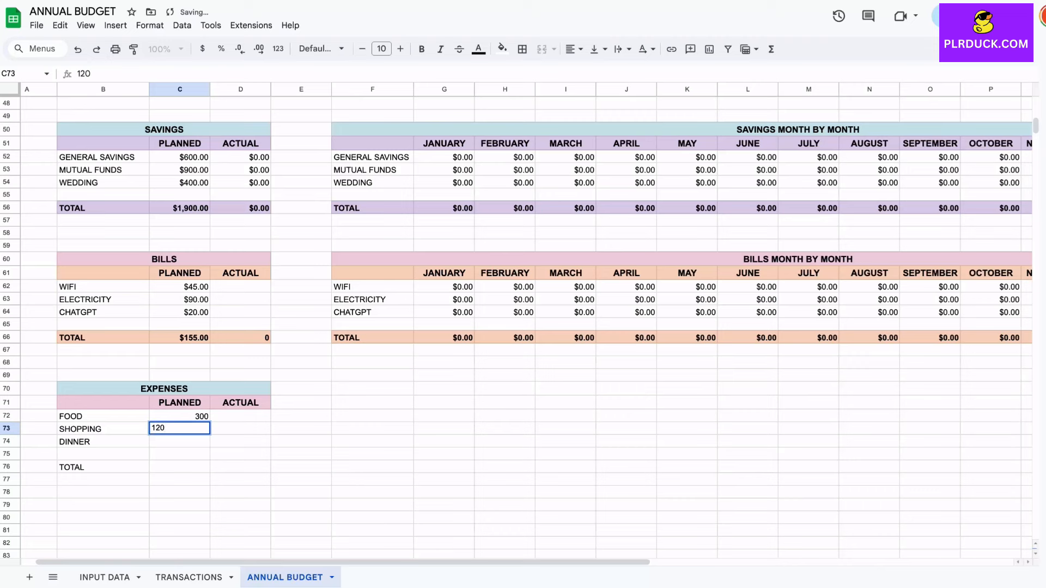
pyautogui.press('Return')
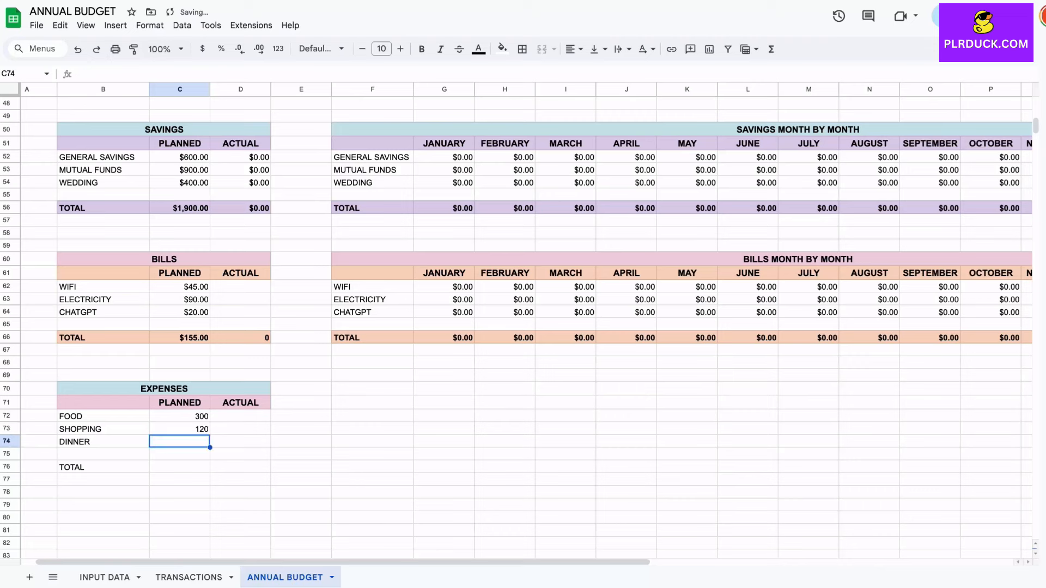
pyautogui.write('60')
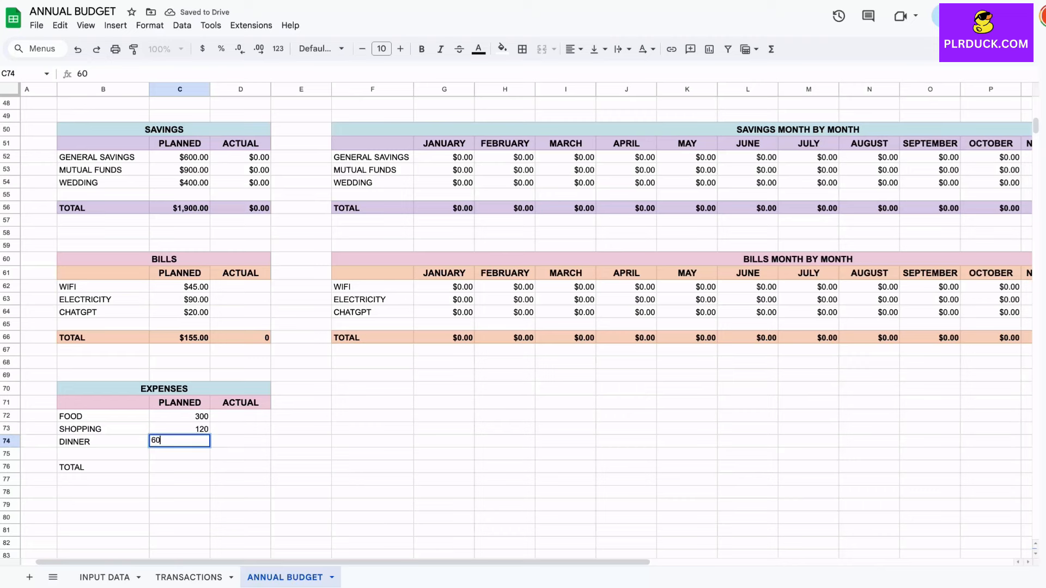
pyautogui.press('Return')
pyautogui.moveTo(179, 416); pyautogui.dragTo(180, 442)
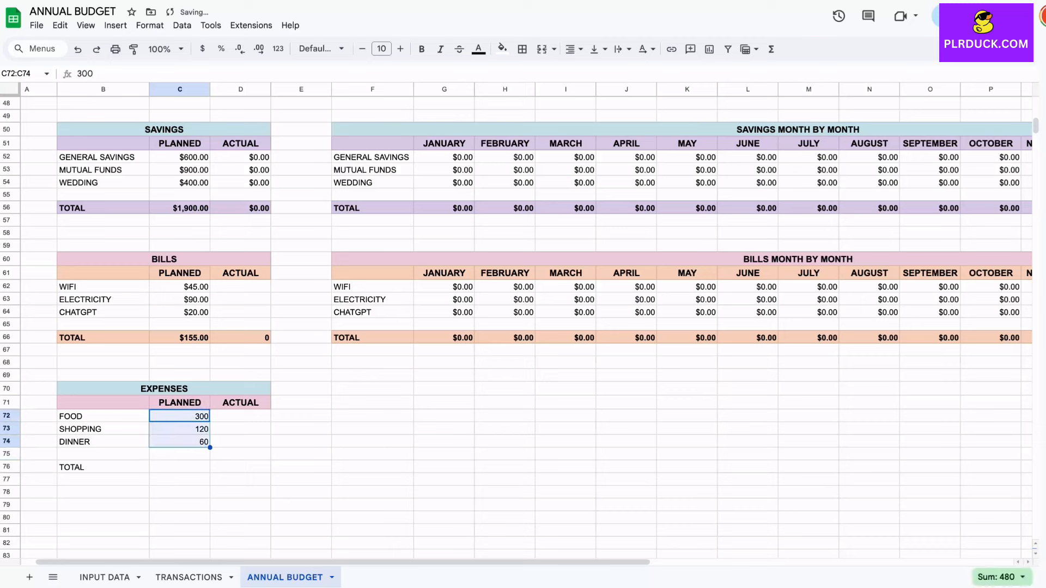
pyautogui.click(202, 49)
# - Total the planned expenses in C76 with =SUM(C72:C74)
pyautogui.click(180, 467)
pyautogui.write('=SUM')
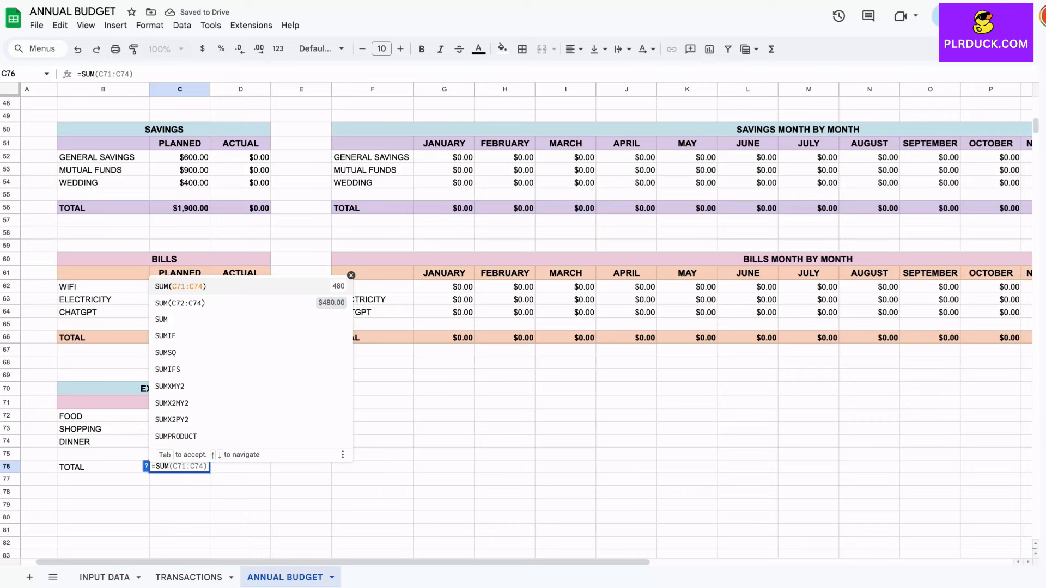
pyautogui.write('(')
pyautogui.moveTo(180, 416); pyautogui.dragTo(180, 442)
pyautogui.write(')')
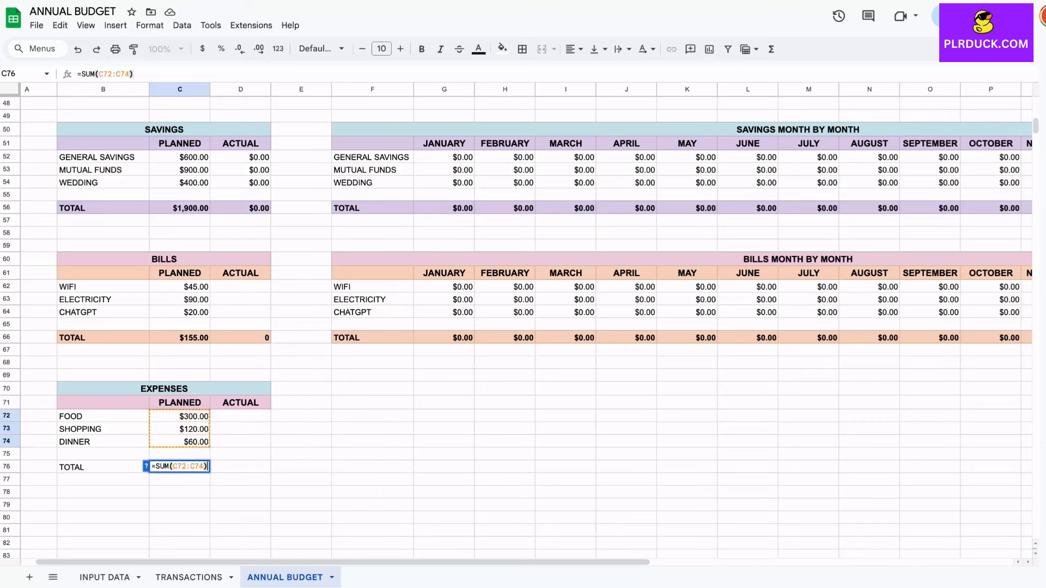
pyautogui.press('Return')
# - Total the actual expenses in D76 by summing D72:D74
pyautogui.click(240, 416)
pyautogui.click(240, 467)
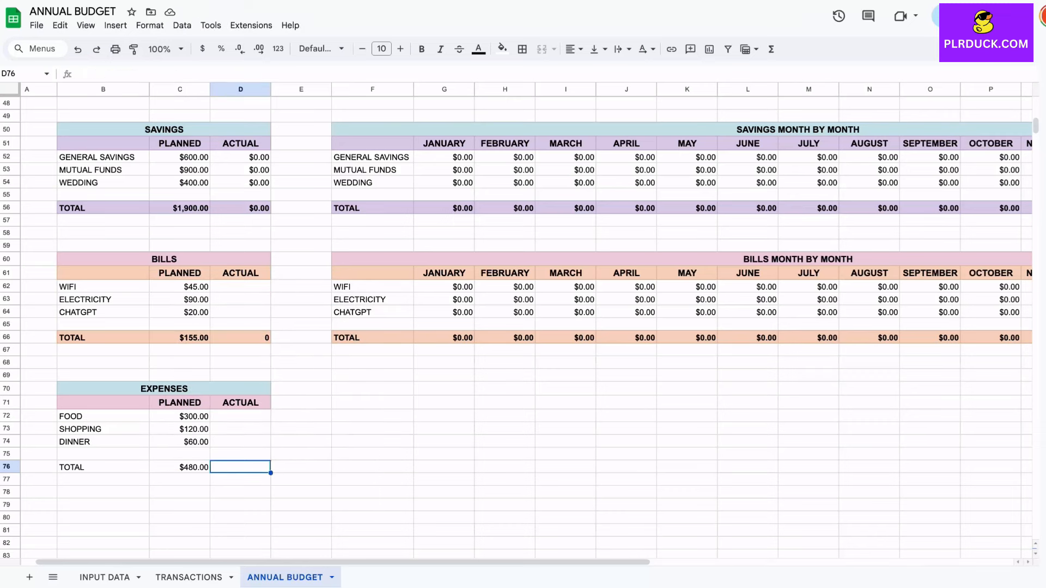
pyautogui.write('=SUM')
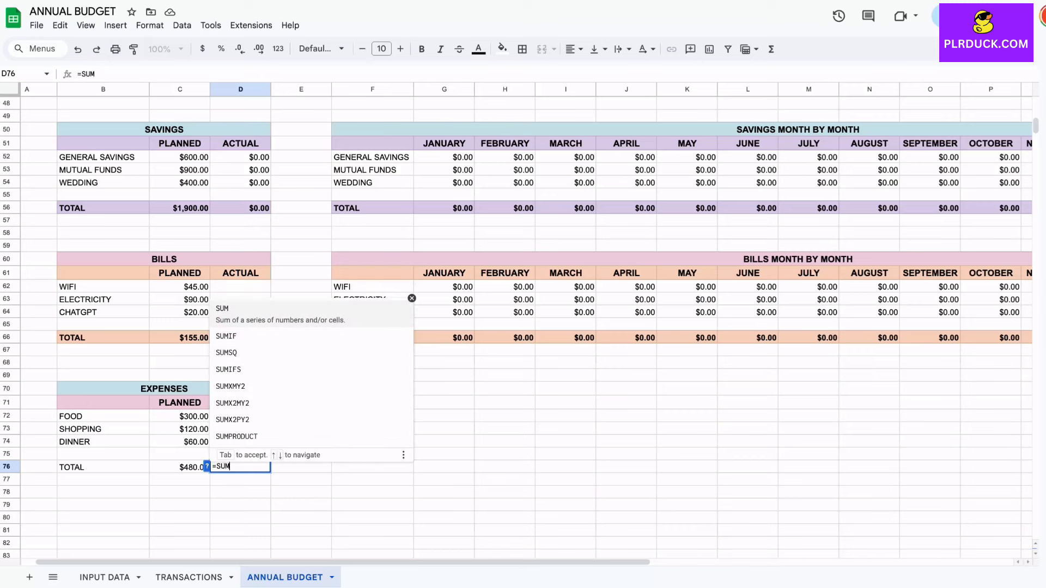
pyautogui.write('(')
pyautogui.moveTo(240, 416); pyautogui.dragTo(240, 442)
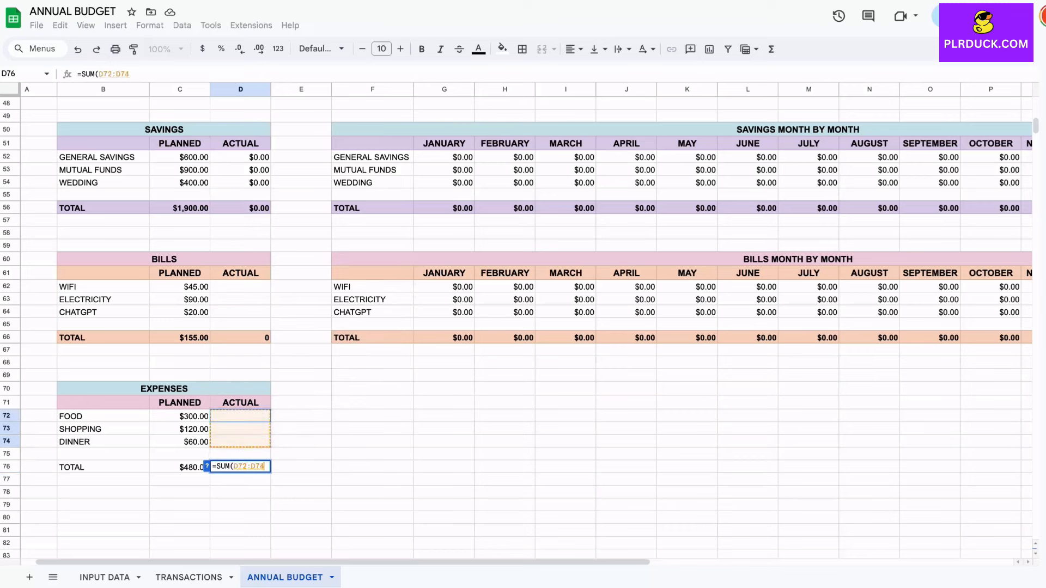
pyautogui.press('Return')
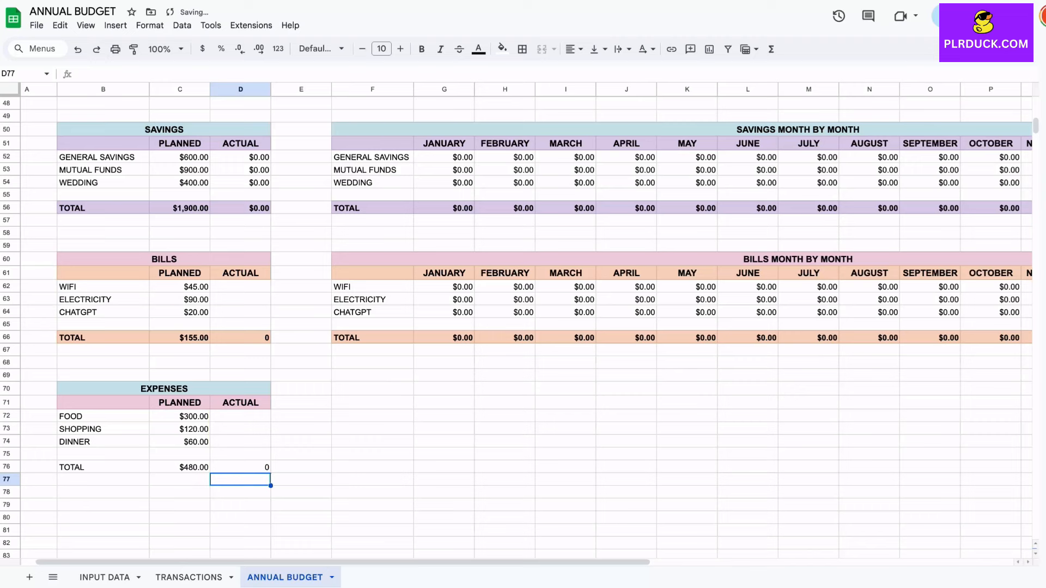
# - Copy the monthly bills title and header rows F60:T61 to F70 and retitle the copy EXPENSES MONTH BY MONTH
pyautogui.moveTo(373, 259); pyautogui.dragTo(373, 273)
pyautogui.hotkey('ctrl', 'c')
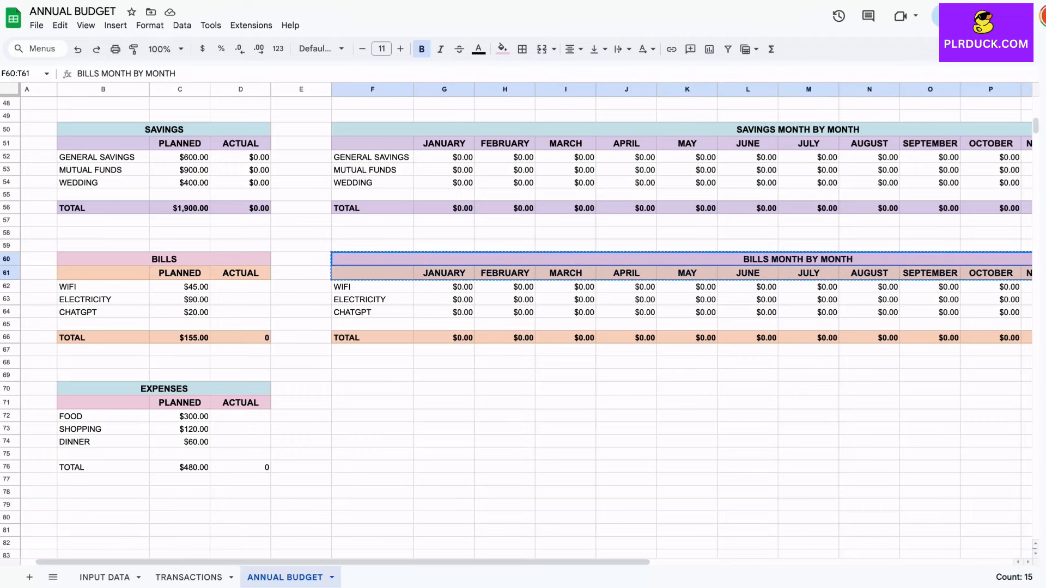
pyautogui.click(373, 388)
pyautogui.hotkey('ctrl', 'v')
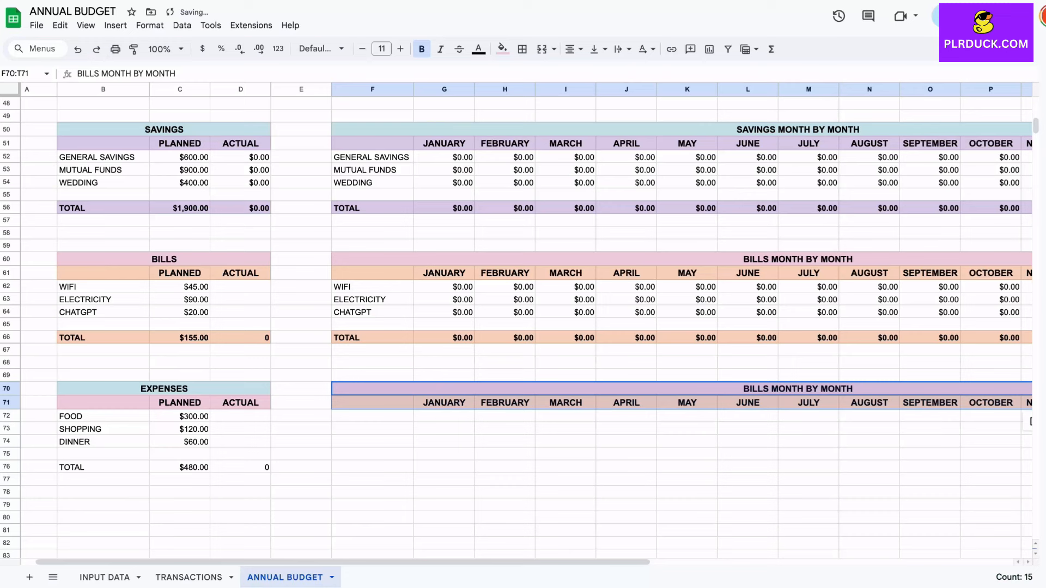
pyautogui.click(373, 388)
pyautogui.doubleClick(88, 73)
pyautogui.write('EXPENSES')
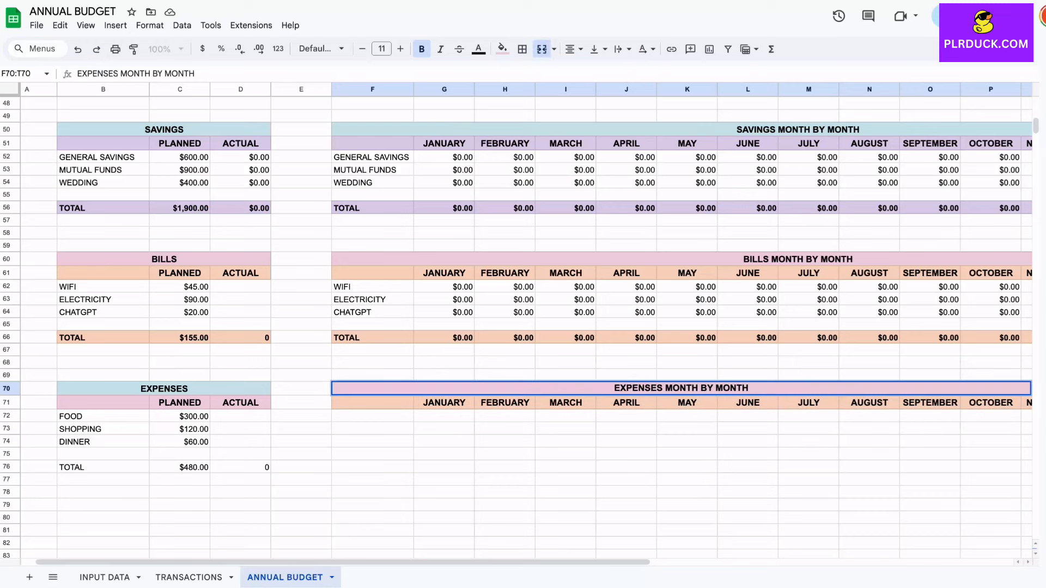
pyautogui.click(372, 429)
# - Fill the monthly expenses title F70:T70 with the custom light blue and its header row F71:T71 with the custom light pink
pyautogui.click(373, 389)
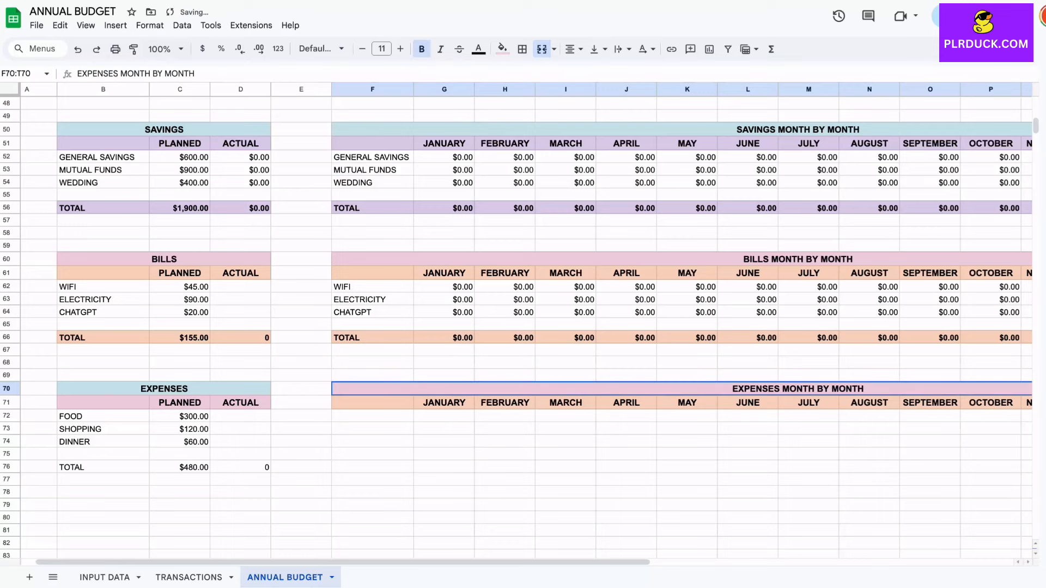
pyautogui.click(502, 48)
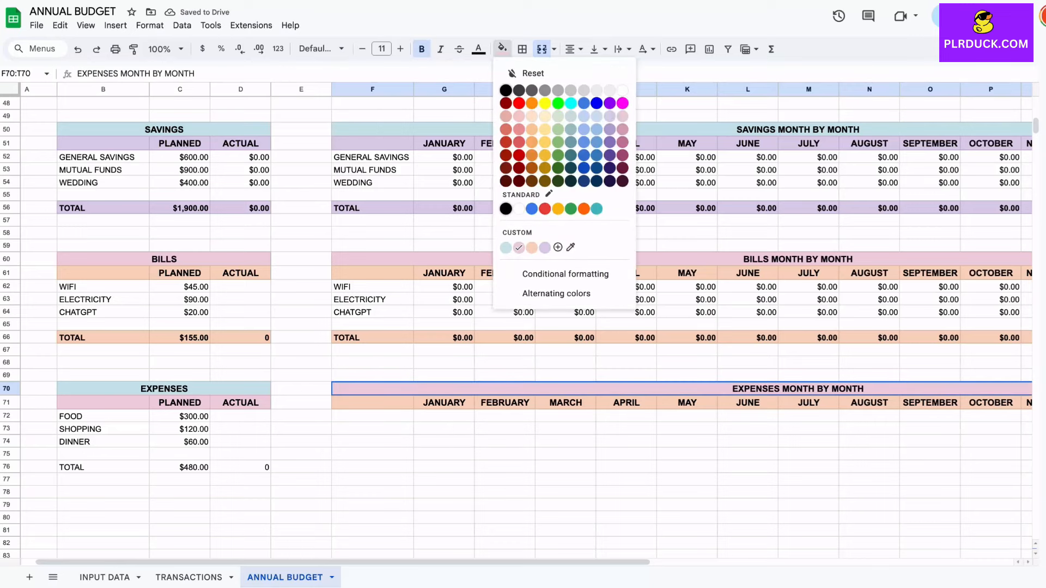
pyautogui.click(506, 247)
pyautogui.click(373, 402)
pyautogui.hscroll(5, 372, 402)
pyautogui.moveTo(84, 400); pyautogui.dragTo(945, 400)
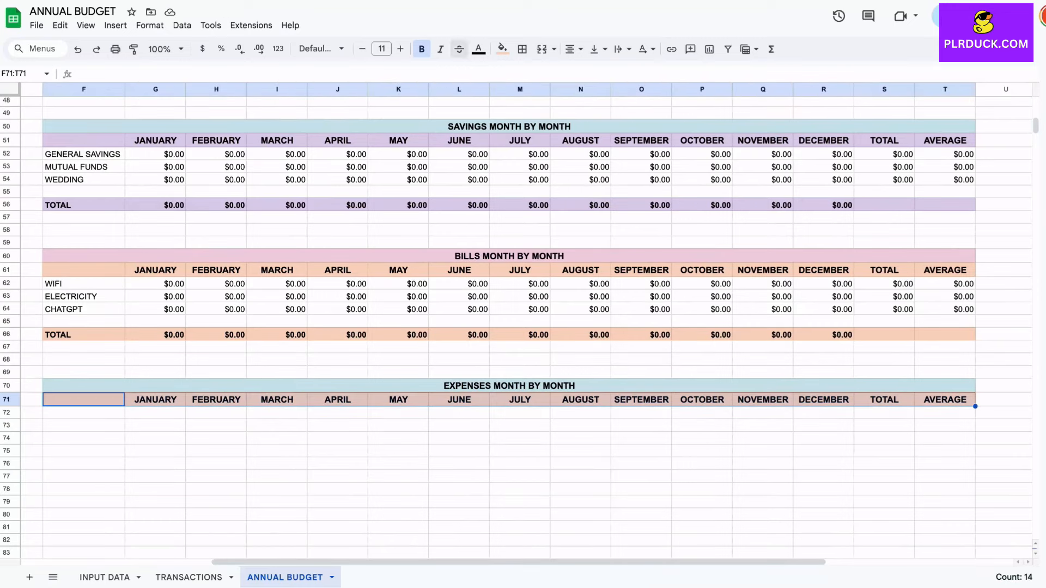
pyautogui.click(501, 49)
pyautogui.hscroll(-3, 517, 327)
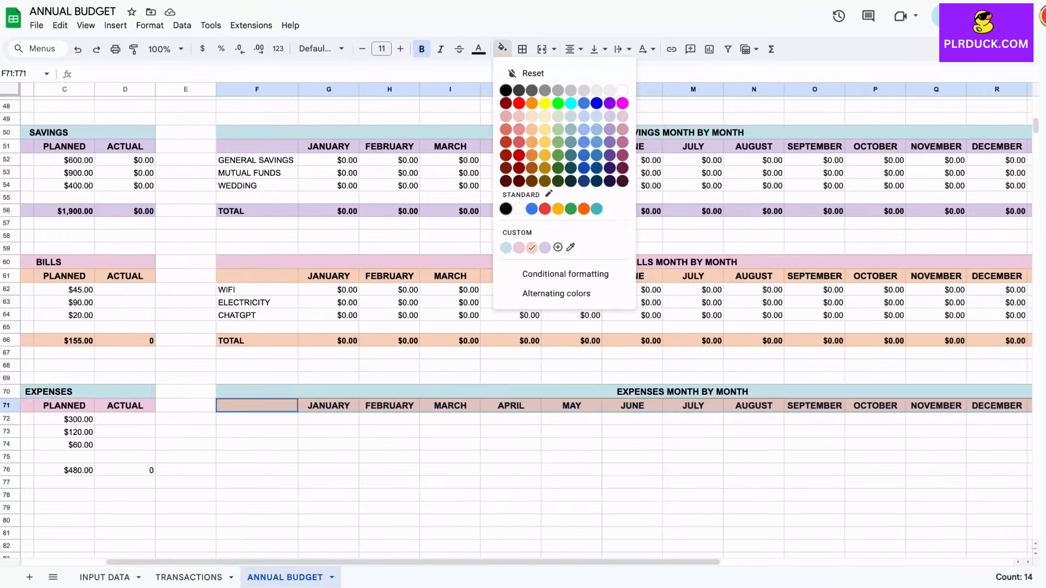
pyautogui.click(519, 248)
# - Link F72 of the monthly expenses table to the expense category in B72
pyautogui.click(256, 419)
pyautogui.hscroll(-3, 256, 419)
pyautogui.write('=')
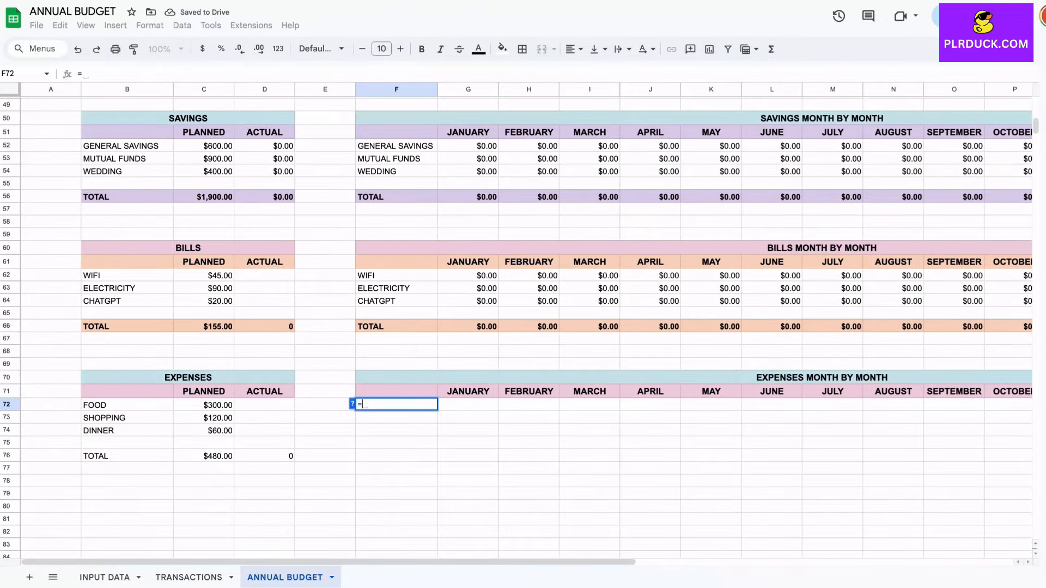
pyautogui.click(127, 404)
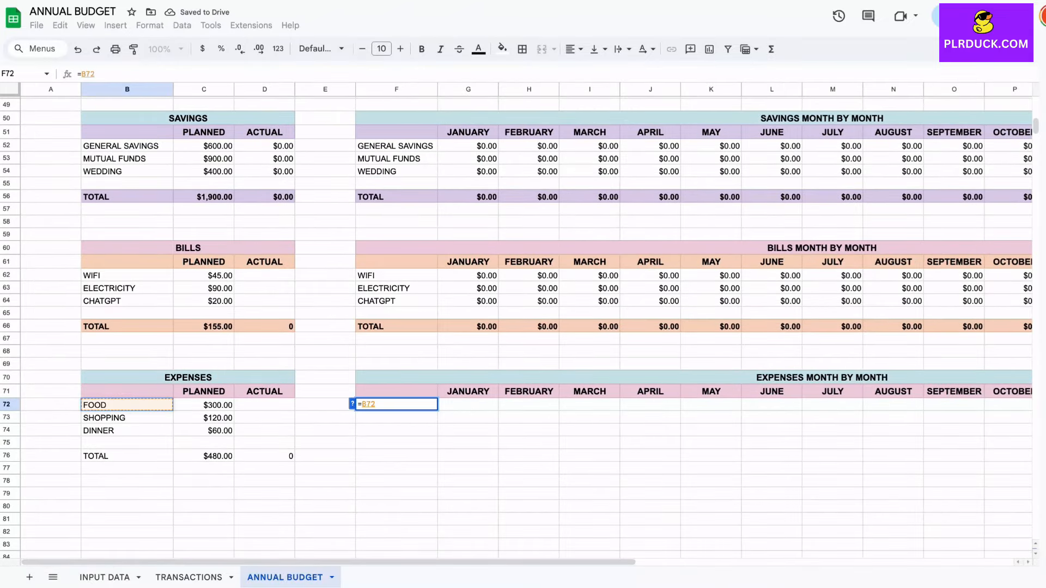
# - Reference B72 in F72, fill it down to F75 for the monthly expense categories, and label F76 TOTAL
pyautogui.press('Return')
pyautogui.click(395, 404)
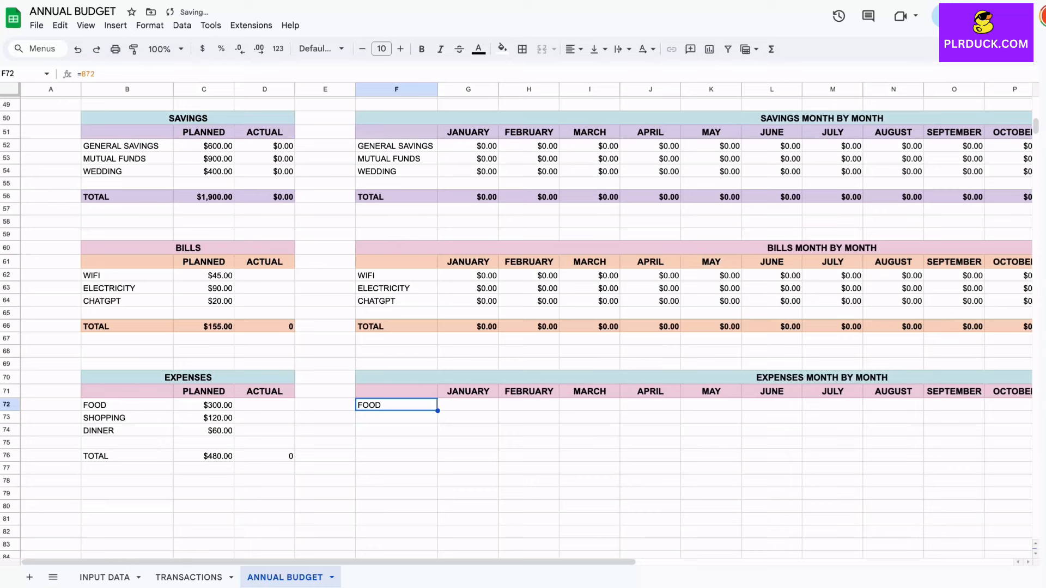
pyautogui.moveTo(438, 410); pyautogui.dragTo(437, 448)
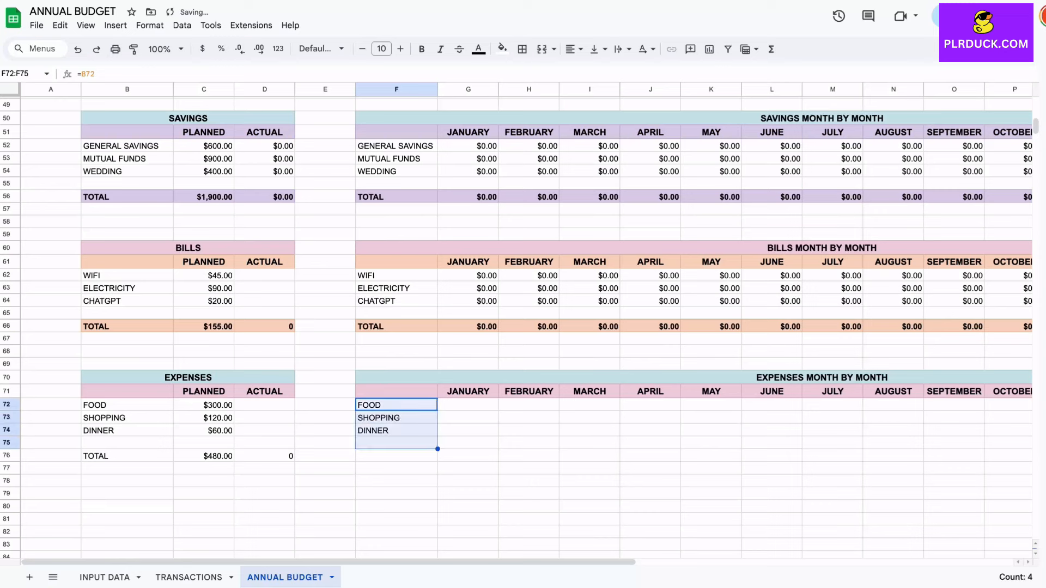
pyautogui.click(396, 456)
pyautogui.write('TOTAL')
# - Copy the January WIFI formula from G62 into G72 for January FOOD and check its references
pyautogui.click(468, 405)
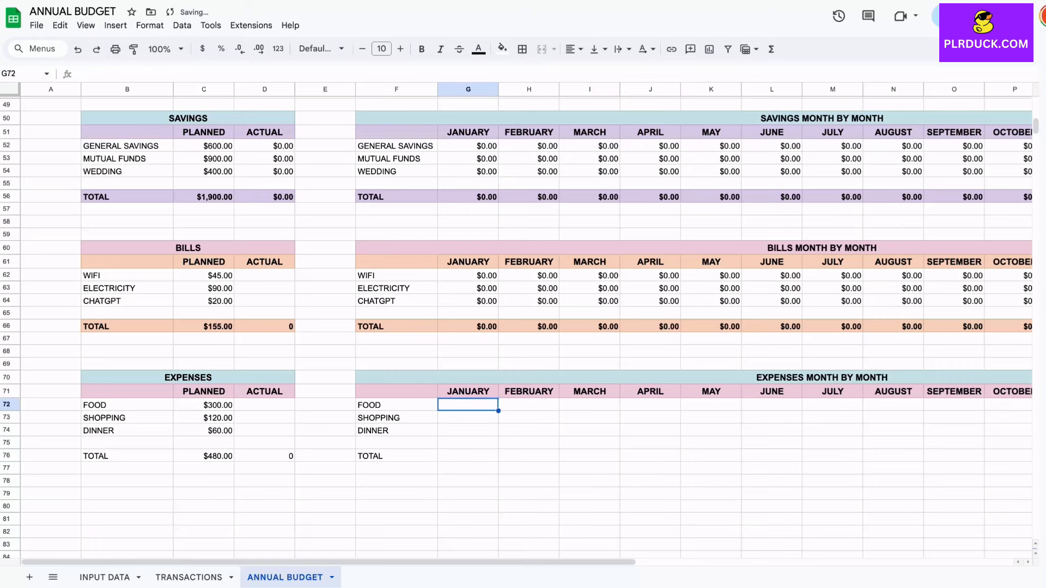
pyautogui.click(468, 275)
pyautogui.hotkey('ctrl', 'c')
pyautogui.click(468, 405)
pyautogui.hotkey('ctrl', 'v')
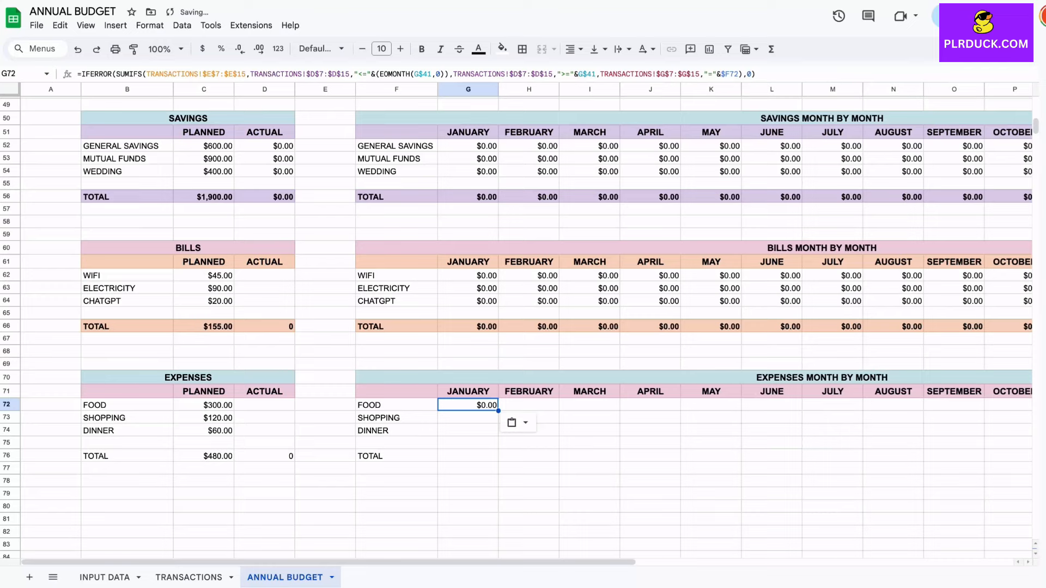
pyautogui.click(735, 73)
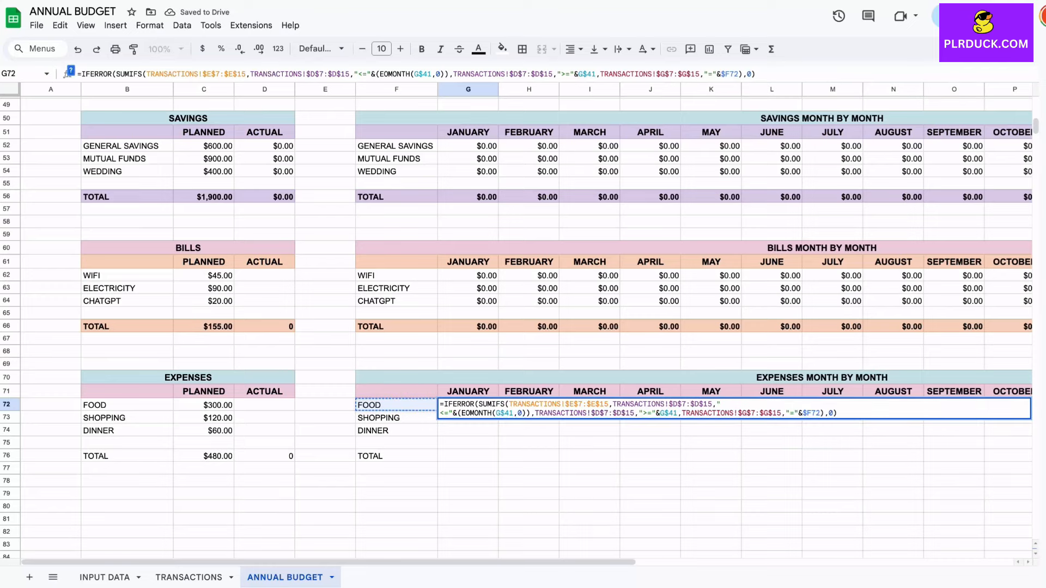
pyautogui.press('Return')
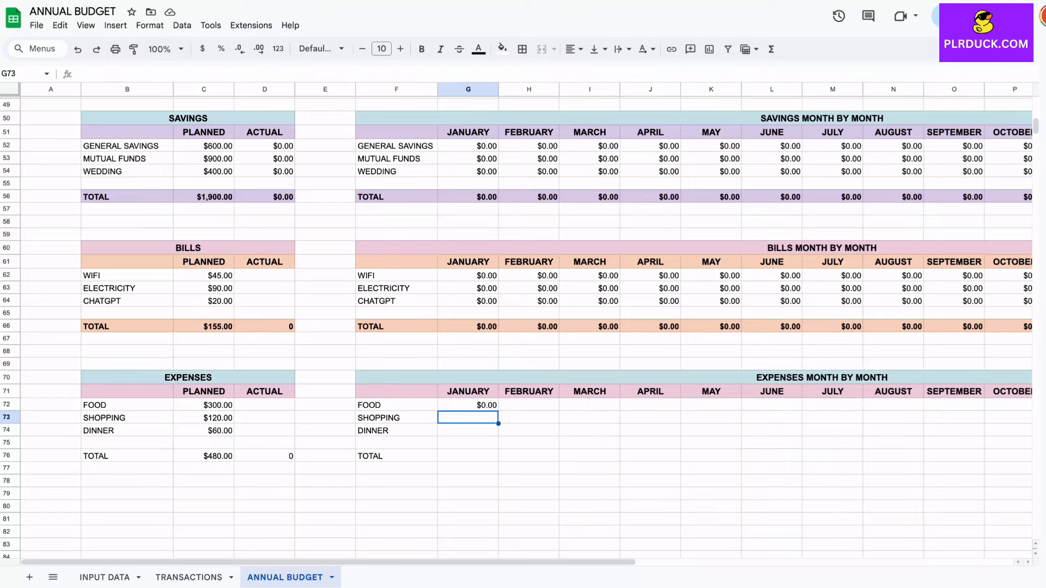
# - Fill the G72 formula across to December and down through the DINNER row of the monthly expenses table
pyautogui.hscroll(10, 523, 326)
pyautogui.hscroll(-2, 523, 327)
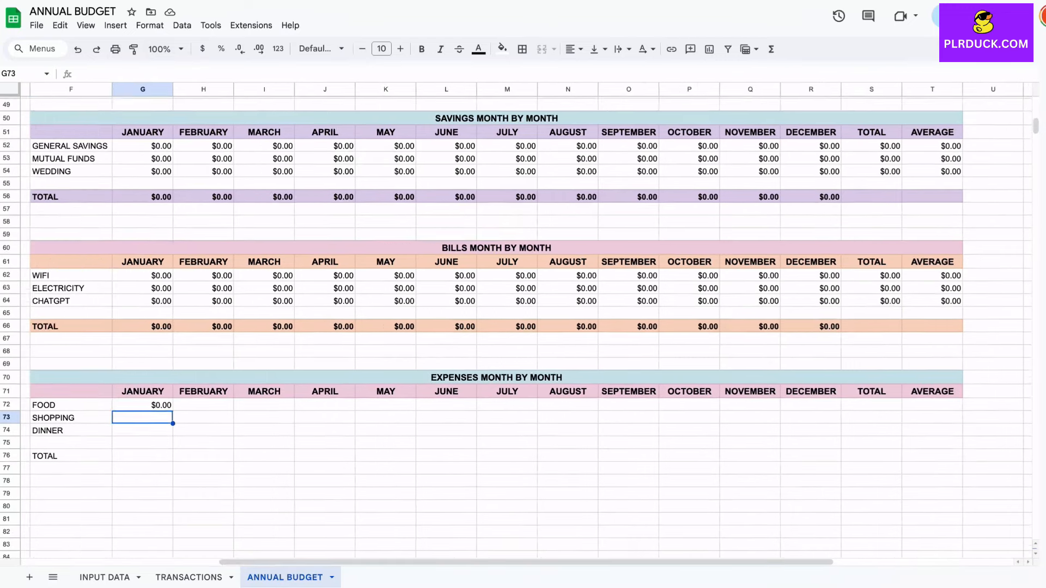
pyautogui.click(146, 406)
pyautogui.moveTo(177, 412); pyautogui.dragTo(844, 434)
# - Enter =SUM(G72:R72) in the expenses TOTAL column at S72 and fill it down to S74
pyautogui.click(875, 405)
pyautogui.write('=SUM')
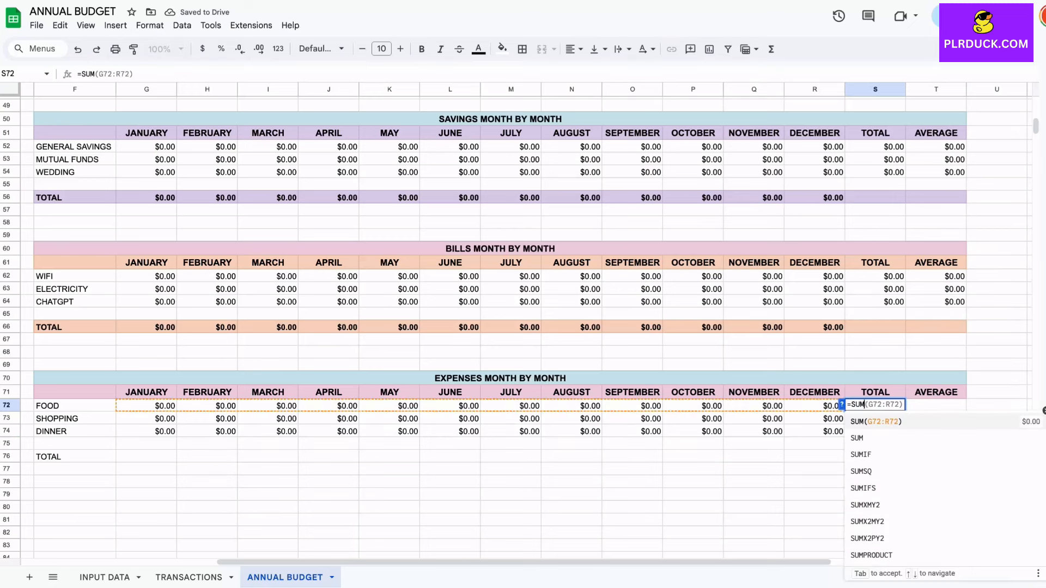
pyautogui.press('Tab')
pyautogui.moveTo(905, 412); pyautogui.dragTo(904, 434)
# - Enter =AVERAGE(G72:S72) in the expenses AVERAGE column at T72 and fill it down to T74
pyautogui.click(936, 406)
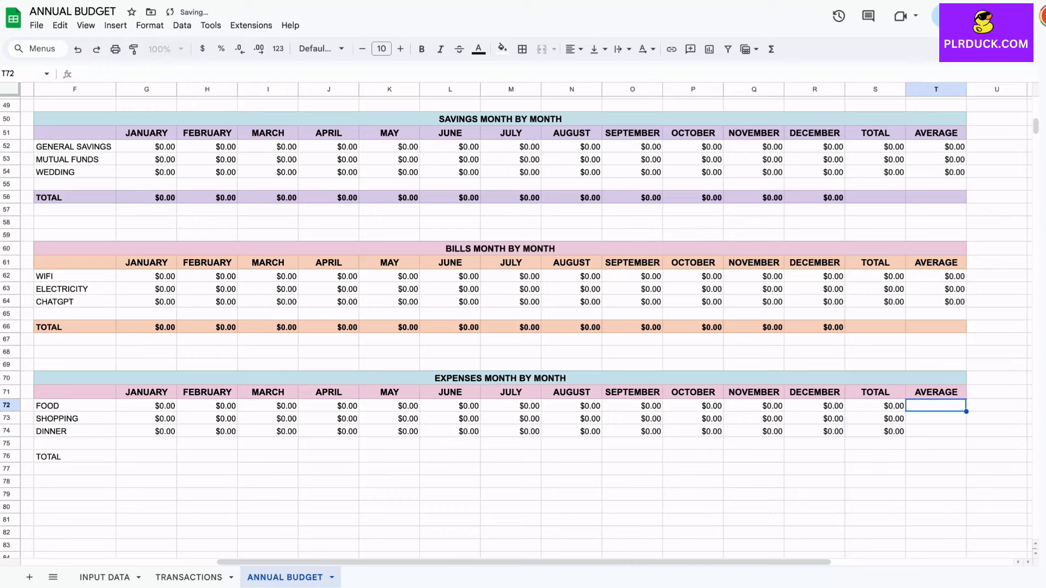
pyautogui.write('=AVERAGE(')
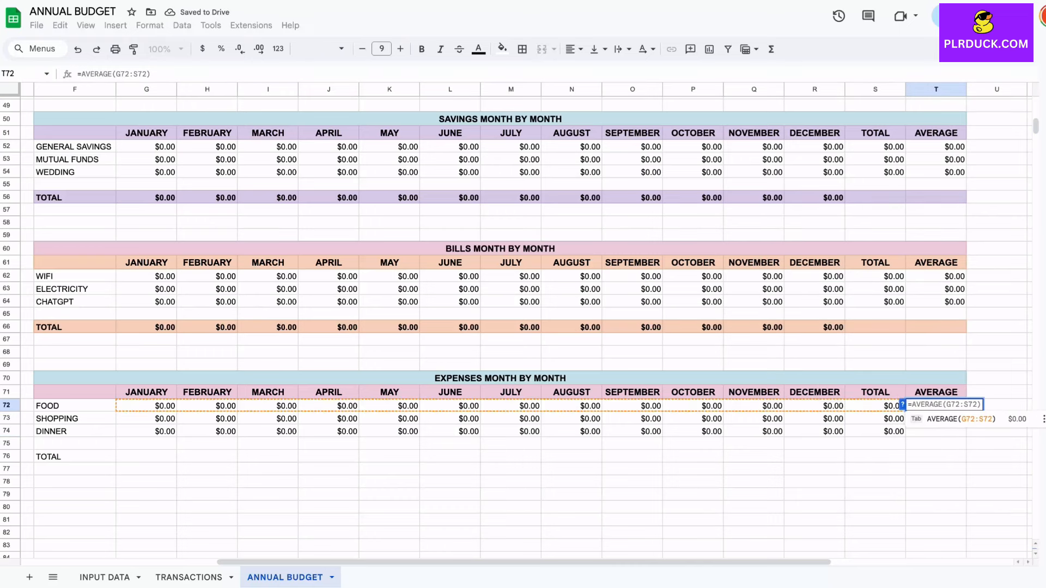
pyautogui.press('Tab')
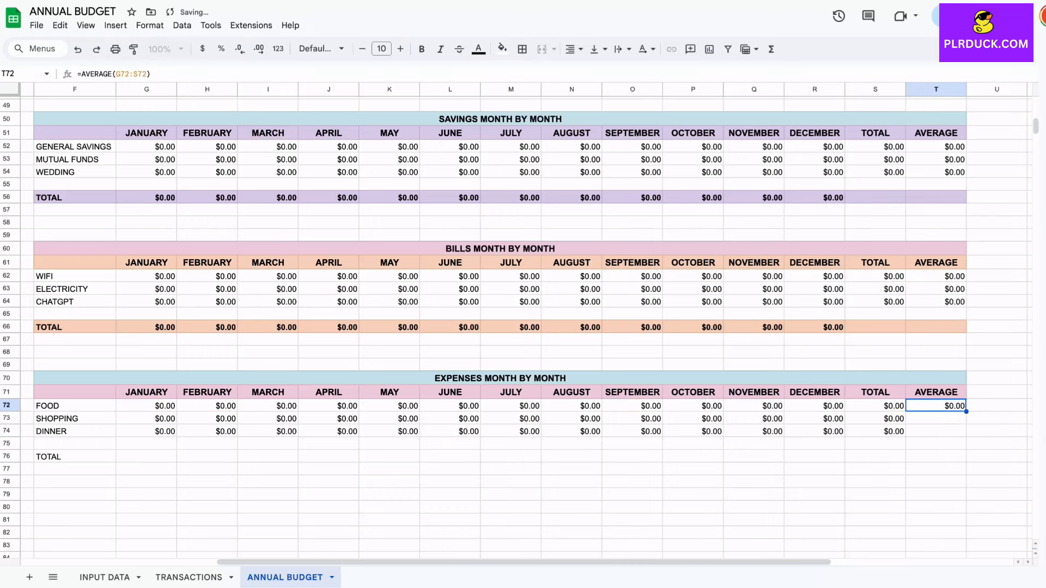
pyautogui.moveTo(965, 412); pyautogui.dragTo(964, 432)
# - Enter =SUM(G72:G74) in G76 and fill it across the expenses TOTAL row through December
pyautogui.hscroll(-3, 515, 324)
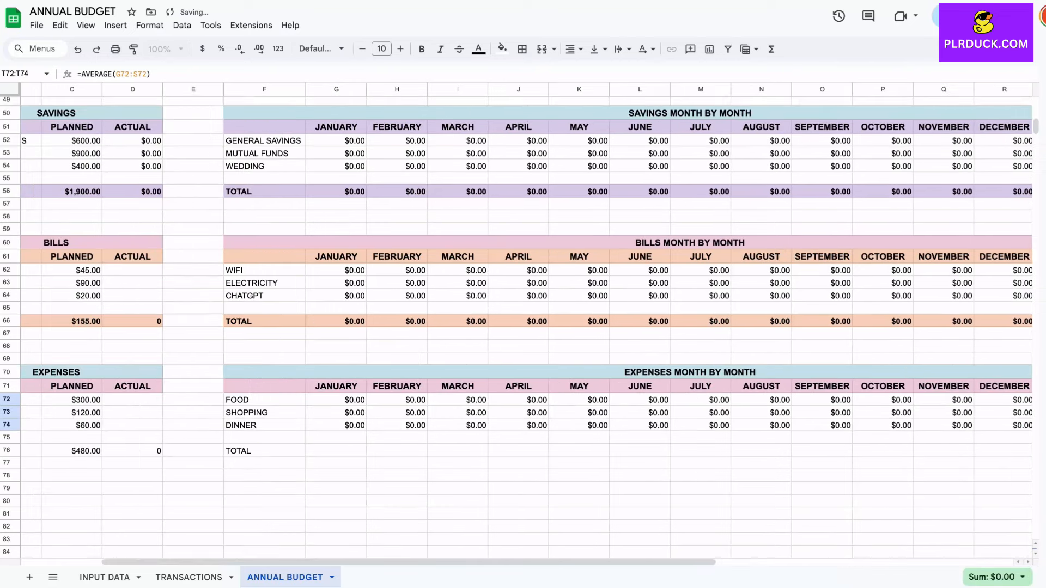
pyautogui.click(336, 451)
pyautogui.write('=S')
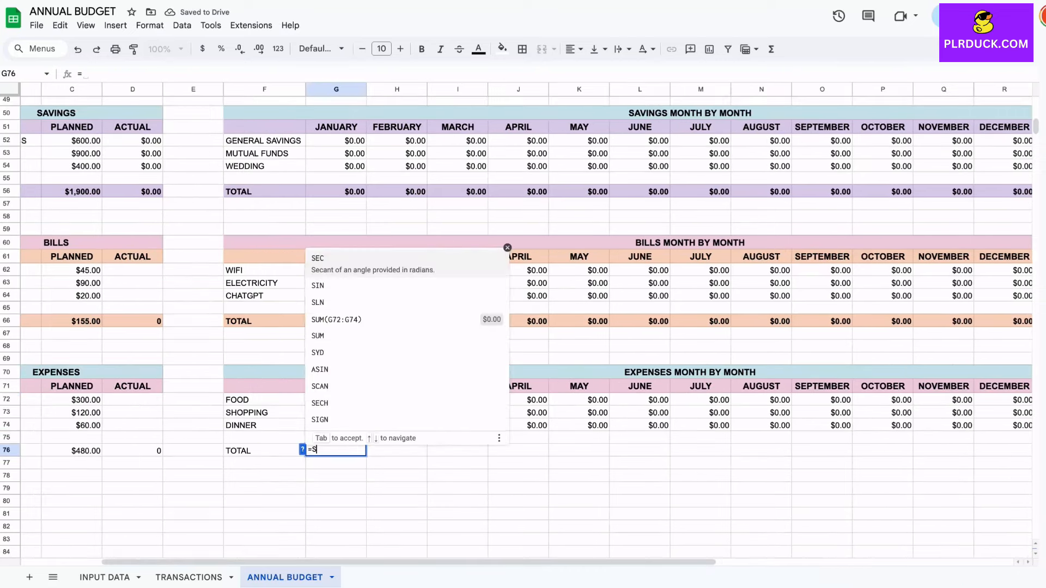
pyautogui.write('UM(')
pyautogui.moveTo(336, 400); pyautogui.dragTo(336, 425)
pyautogui.write(')')
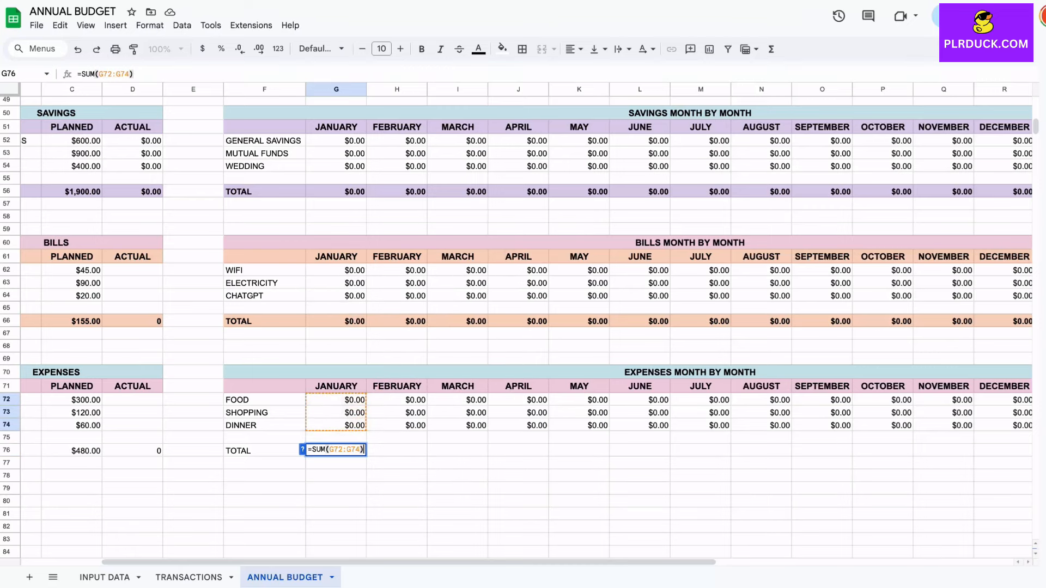
pyautogui.press('Return')
pyautogui.click(336, 451)
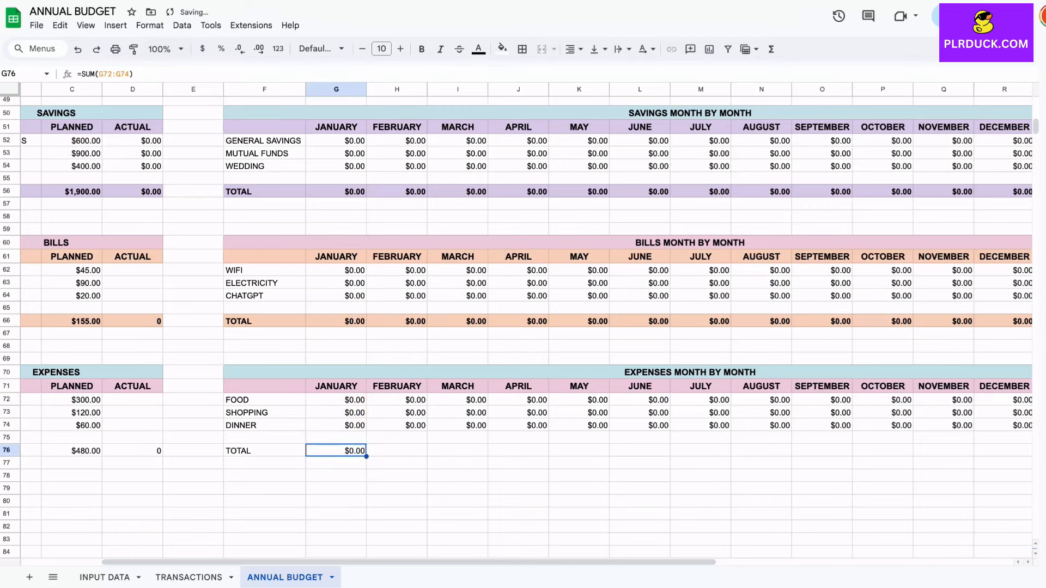
pyautogui.moveTo(366, 457); pyautogui.dragTo(1004, 452)
pyautogui.hscroll(3, 1004, 452)
pyautogui.hscroll(-5, 1004, 452)
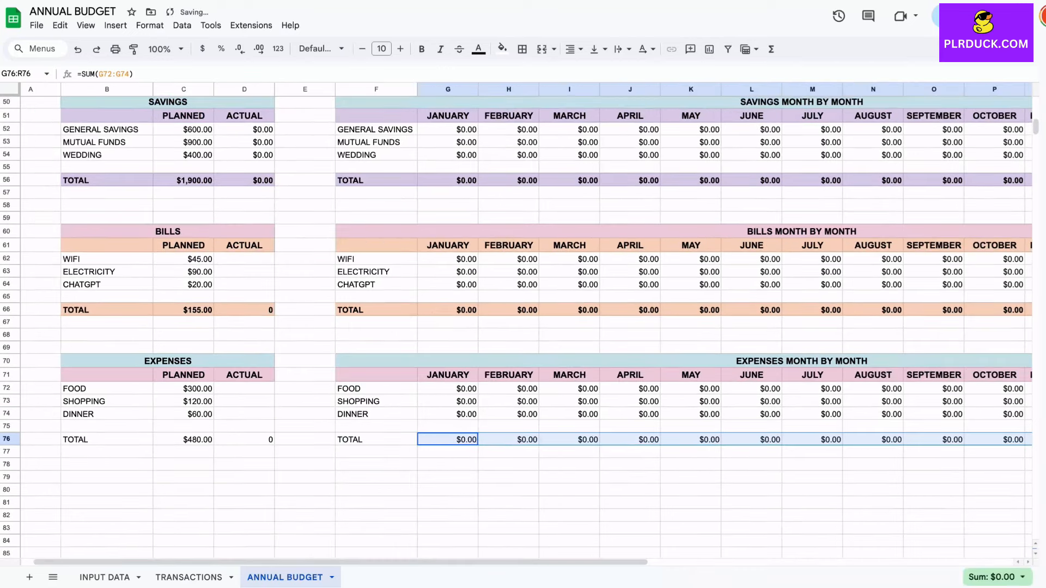
# - Format the EXPENSES total row B76:D76 with font size 11, the custom pink fill and bold text
pyautogui.moveTo(106, 440); pyautogui.dragTo(244, 439)
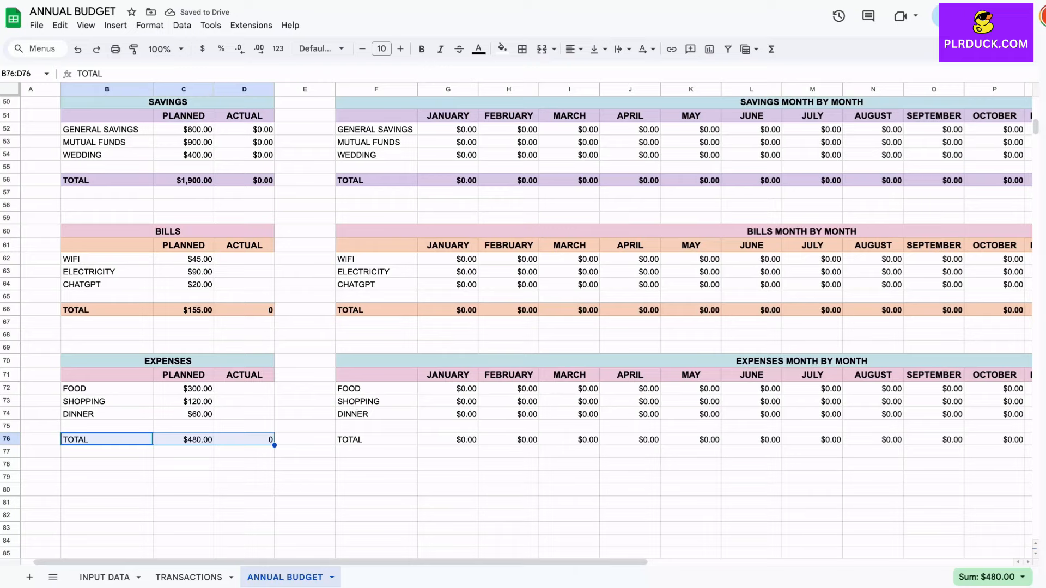
pyautogui.click(401, 49)
pyautogui.click(502, 48)
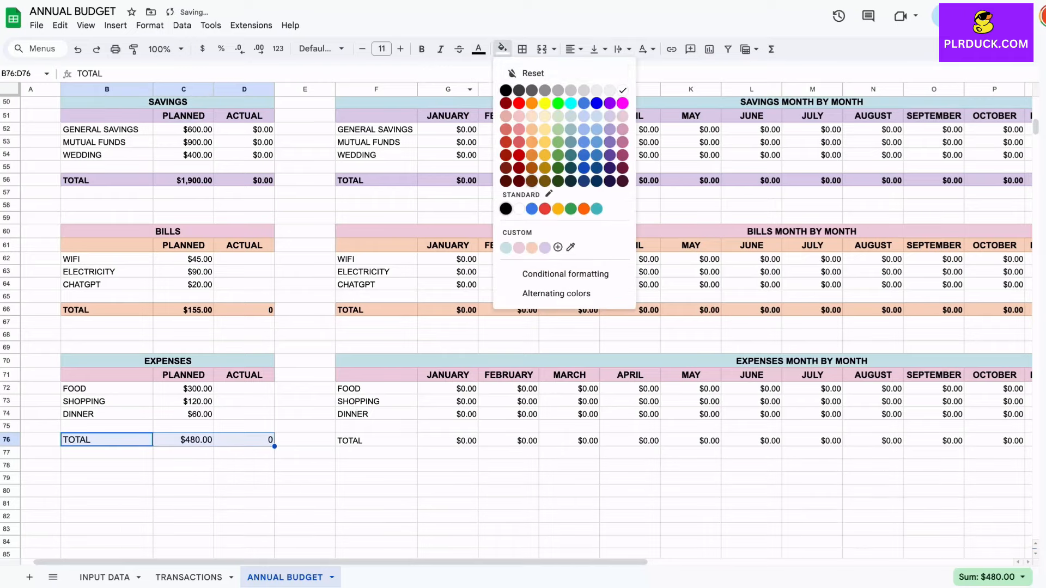
pyautogui.click(520, 247)
pyautogui.press('super+b')
# - Format the monthly expenses total row F76:T76 with bold text and the custom pink fill, keeping font size 10
pyautogui.click(375, 440)
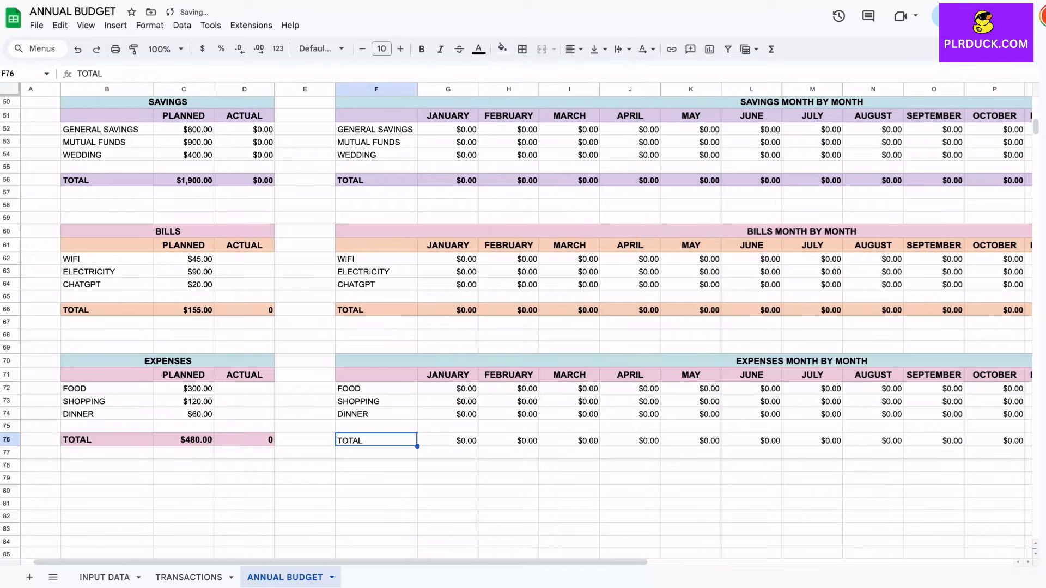
pyautogui.hscroll(4, 376, 440)
pyautogui.moveTo(152, 442); pyautogui.dragTo(1013, 442)
pyautogui.click(401, 49)
pyautogui.click(362, 48)
pyautogui.click(421, 48)
pyautogui.click(501, 48)
pyautogui.click(521, 247)
pyautogui.click(285, 480)
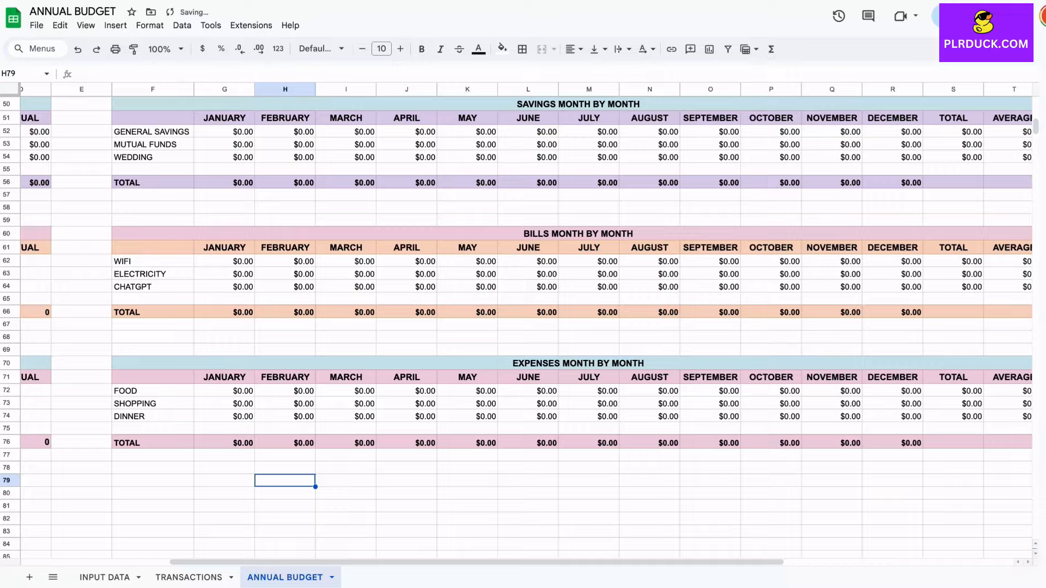
# - Copy the EXPENSES header block B70:D71 to B80 and retitle the copy DEBT
pyautogui.scroll(5, 520, 320)
pyautogui.scroll(-2, 520, 321)
pyautogui.scroll(-3, 519, 321)
pyautogui.hscroll(-2, 520, 320)
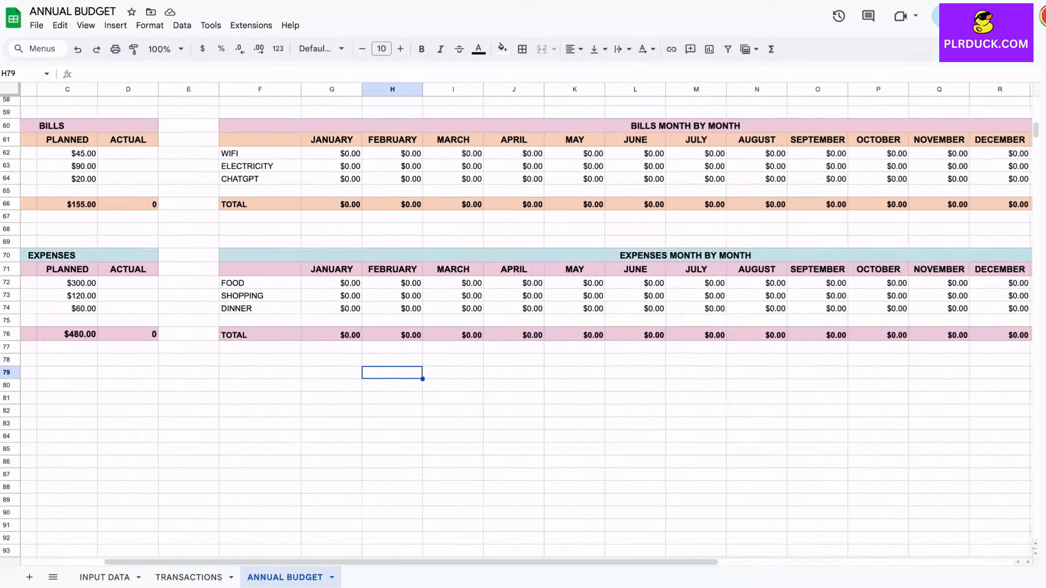
pyautogui.hscroll(-2, 519, 320)
pyautogui.moveTo(187, 260); pyautogui.dragTo(260, 273)
pyautogui.hotkey('ctrl', 'c')
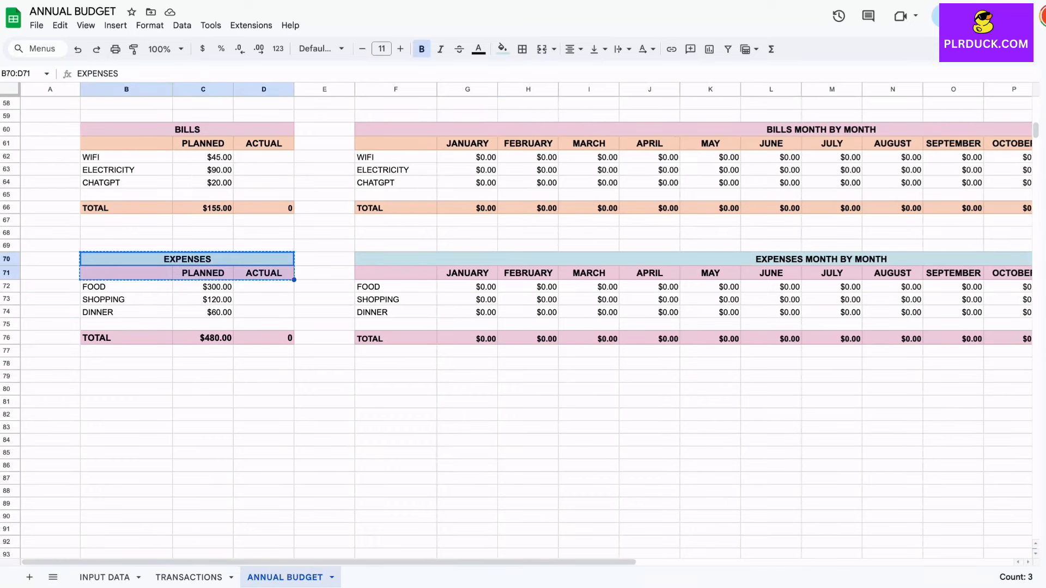
pyautogui.click(127, 389)
pyautogui.hotkey('ctrl', 'v')
pyautogui.click(163, 389)
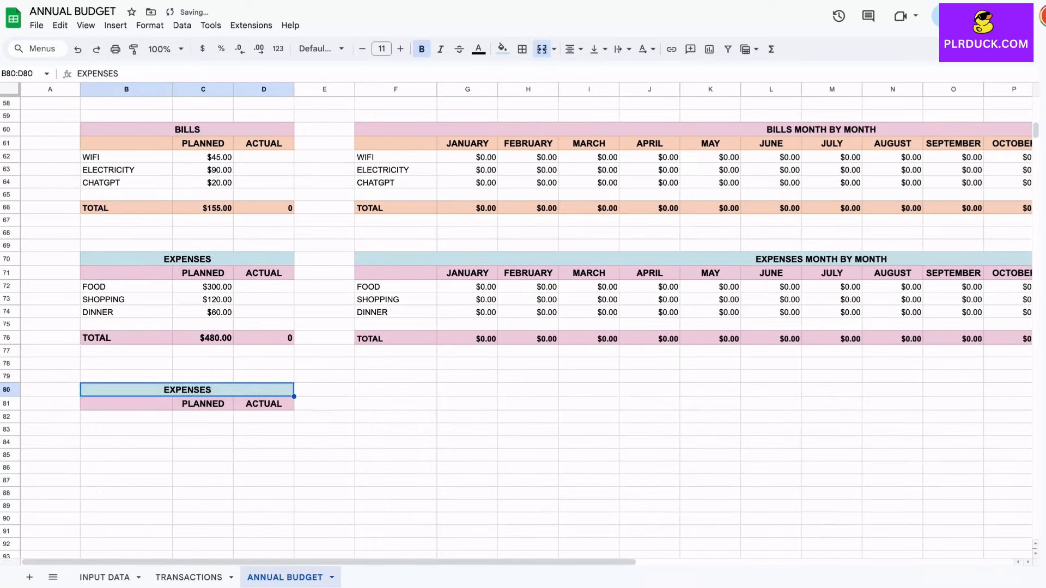
pyautogui.write('DEBT')
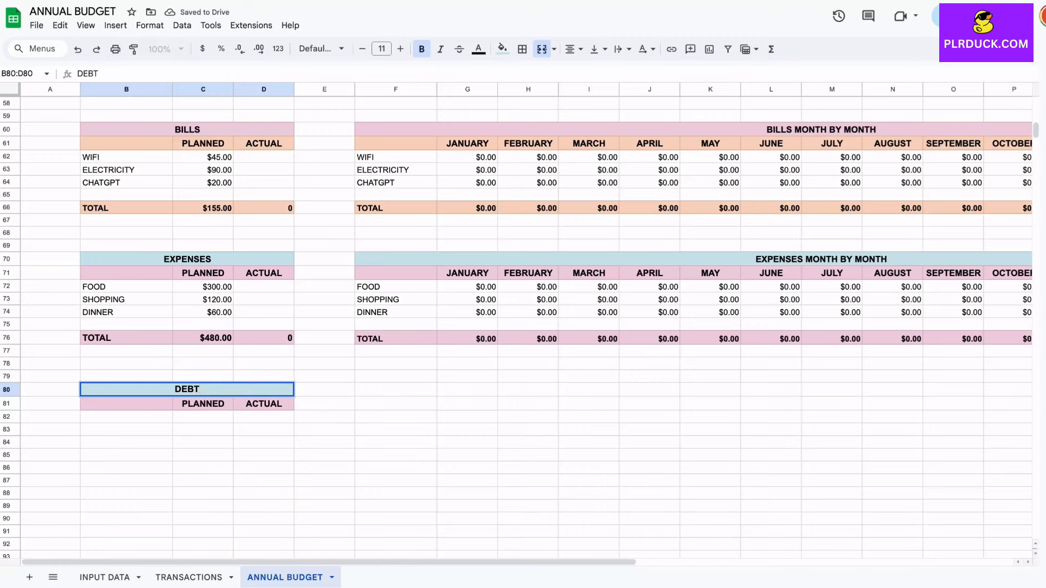
pyautogui.press('Return')
# - Enter =IF('INPUT DATA'!H8="","",'INPUT DATA'!H8) in B82 to pull in the first debt category
pyautogui.press('Down')
pyautogui.write('=I')
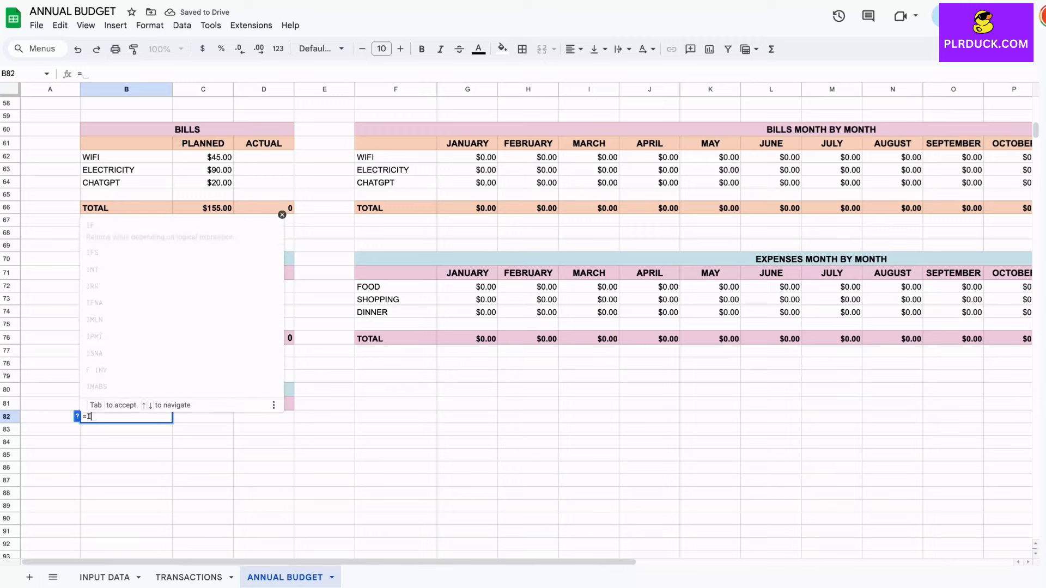
pyautogui.write('F(')
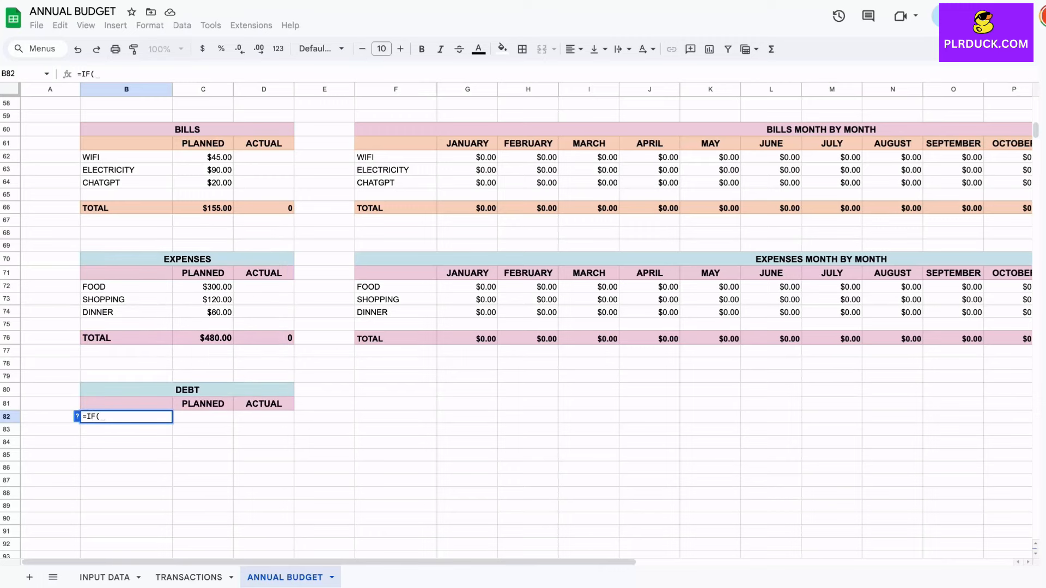
pyautogui.click(105, 577)
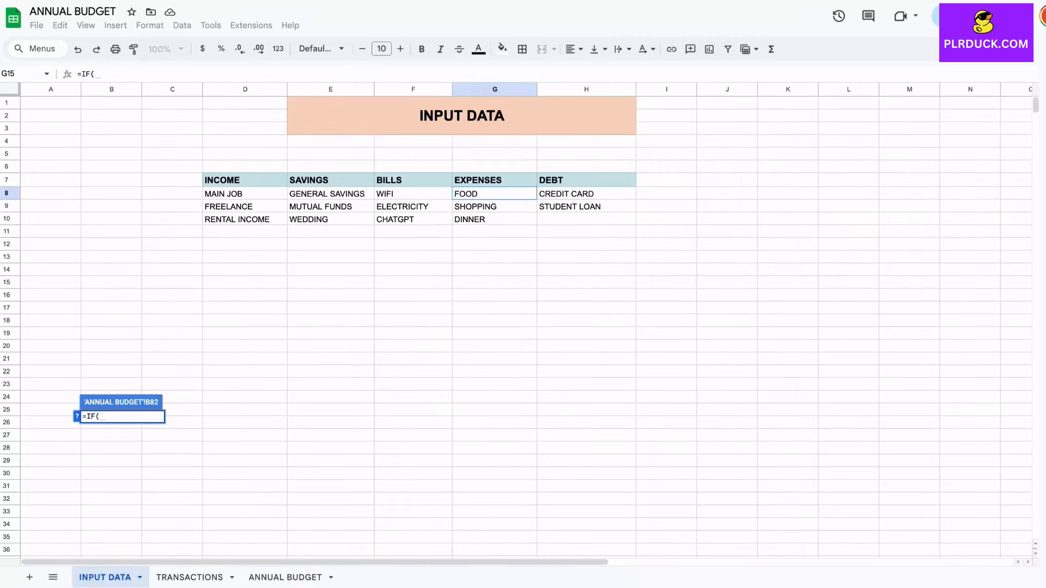
pyautogui.click(586, 193)
pyautogui.write('=""')
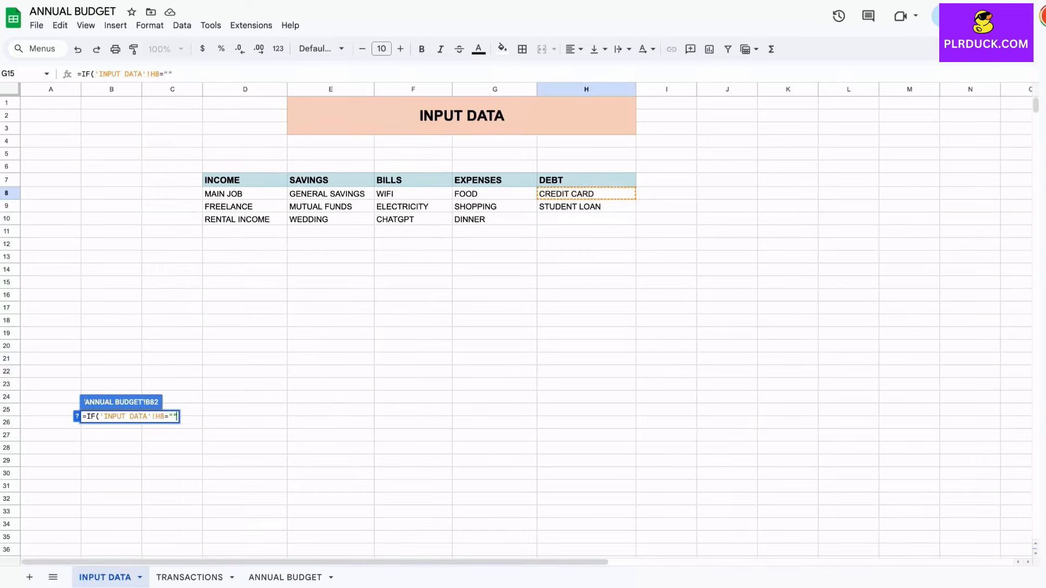
pyautogui.write(',"",')
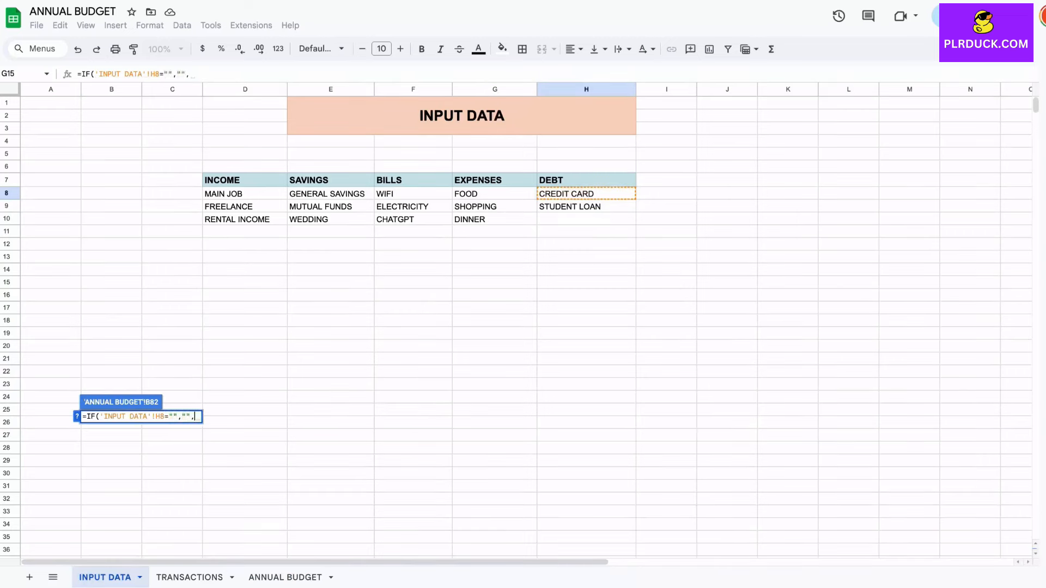
pyautogui.click(586, 194)
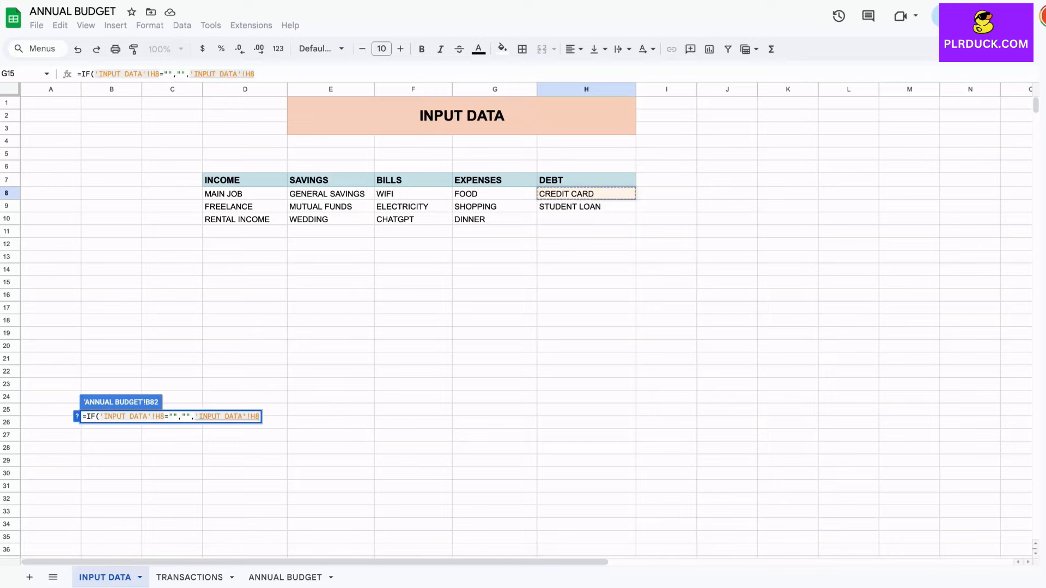
pyautogui.press('Return')
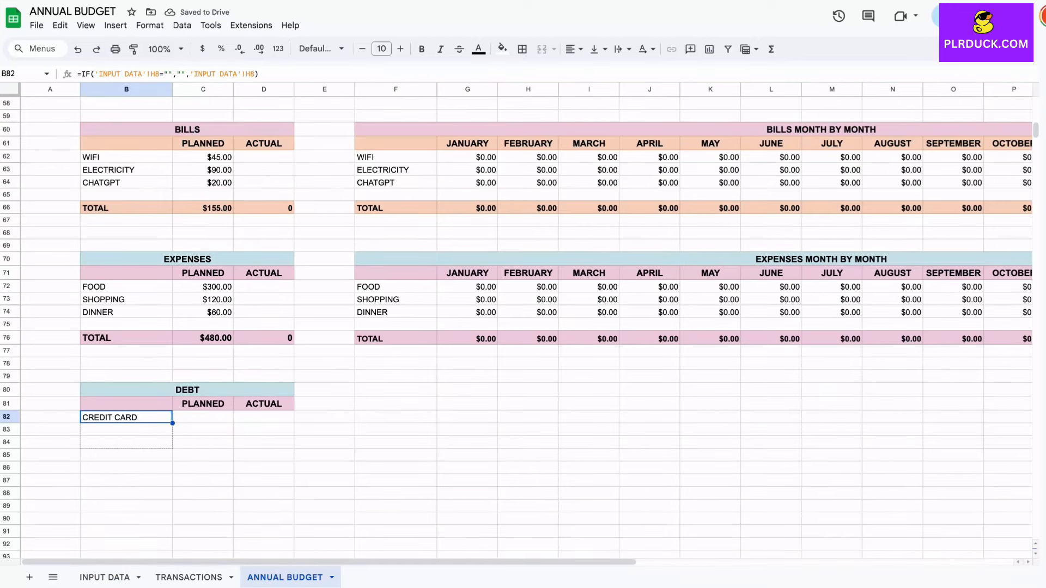
# - Fill the debt category formula from B82 down to B84 and label B85 TOTAL
pyautogui.moveTo(173, 423); pyautogui.dragTo(172, 442)
pyautogui.click(126, 456)
pyautogui.write('TOTAL')
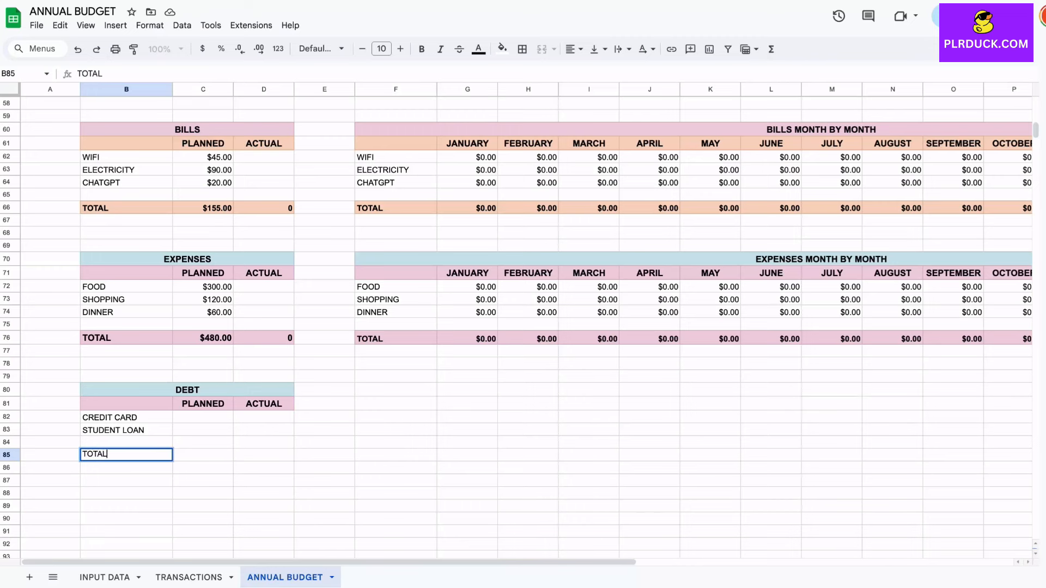
# - Enter 150 as the planned CREDIT CARD amount in C82
pyautogui.click(203, 417)
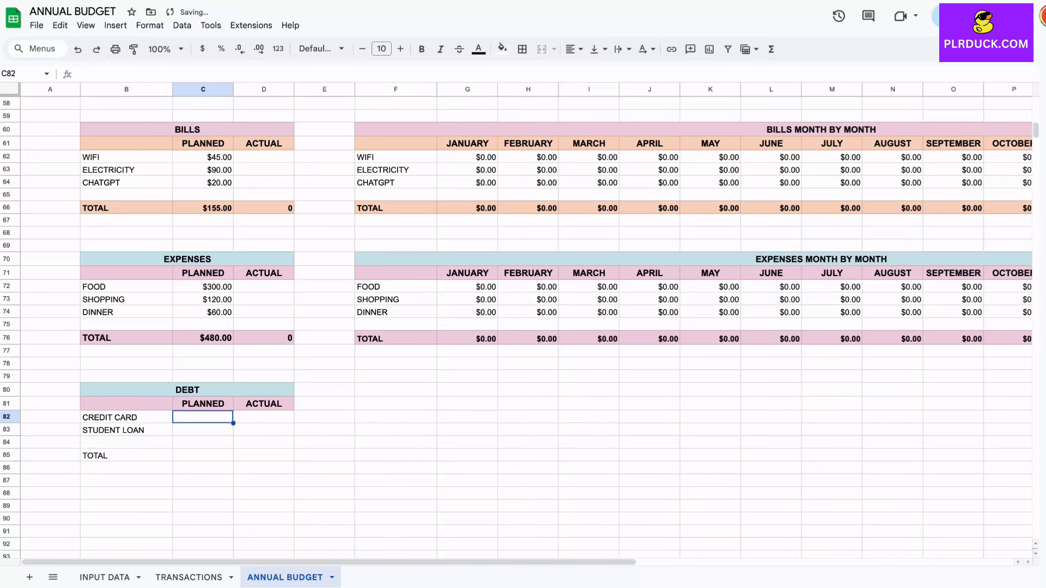
pyautogui.write('150')
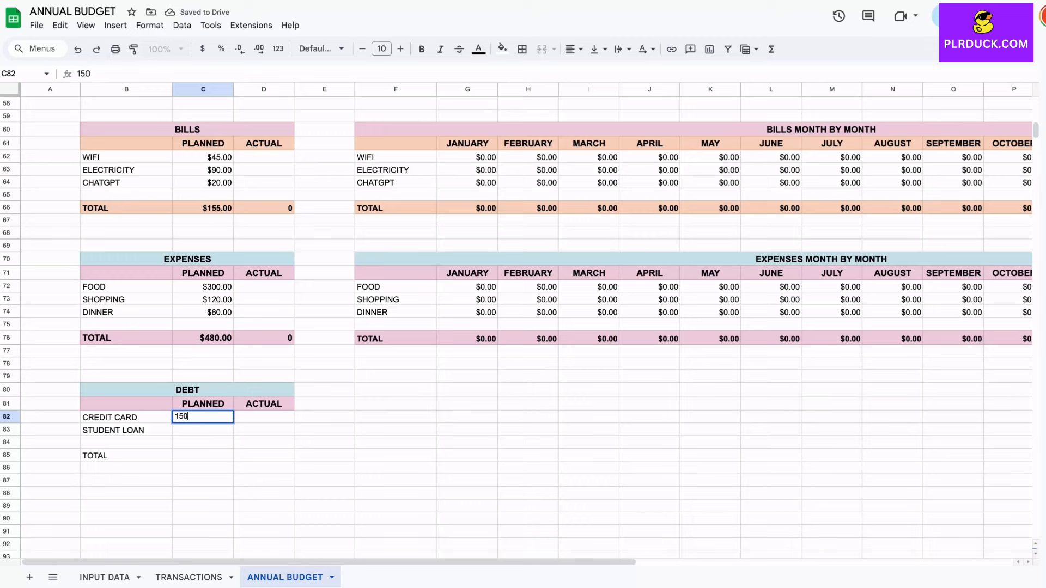
pyautogui.press('Return')
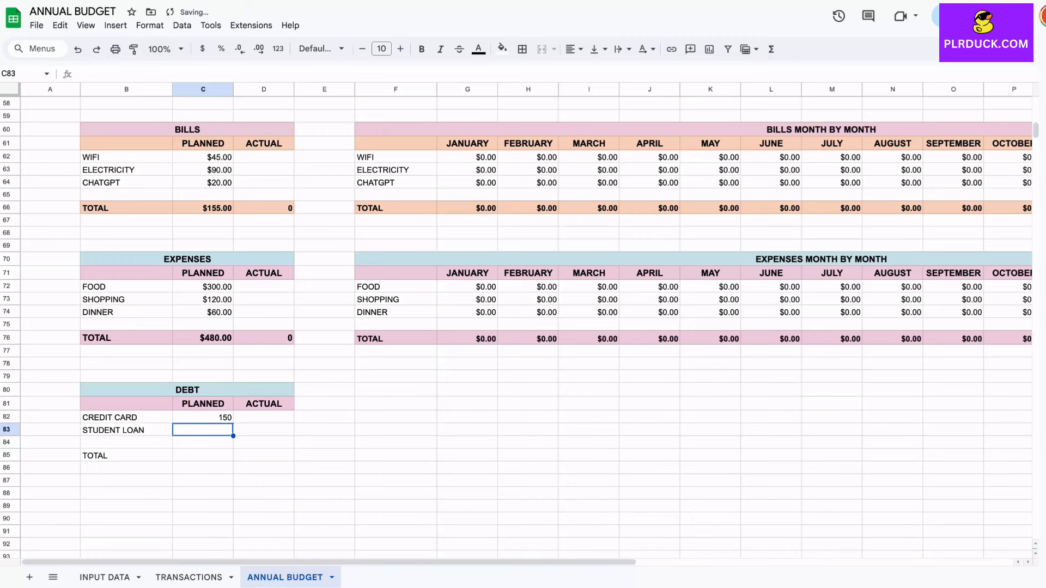
# - Enter 220 as the planned STUDENT LOAN amount in C83 and format C82:C83 as currency
pyautogui.write('220')
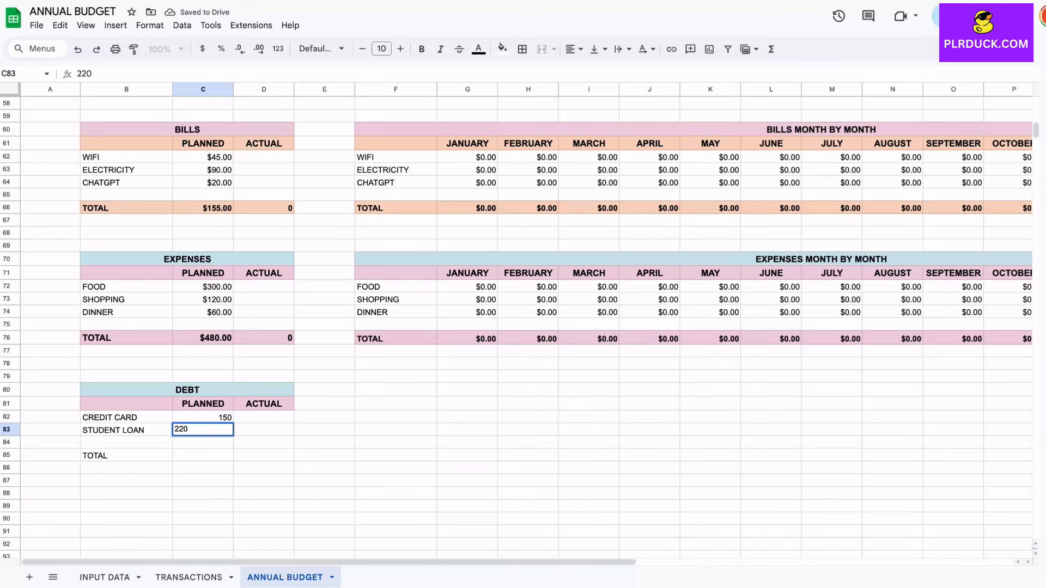
pyautogui.moveTo(202, 417); pyautogui.dragTo(203, 430)
pyautogui.click(202, 48)
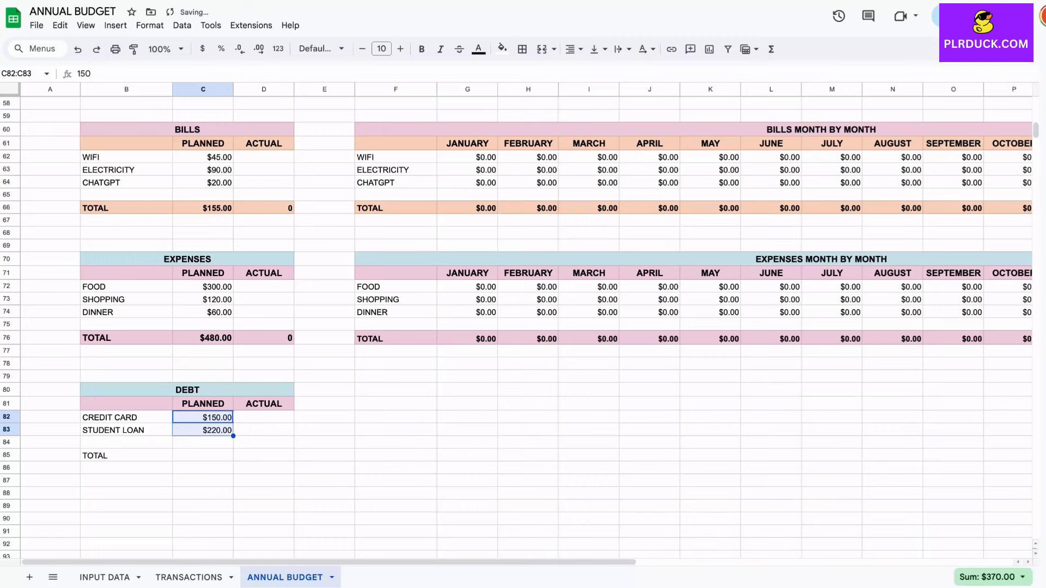
# - Total the planned debt amounts in C85 with =SUM(C82:C83)
pyautogui.click(203, 455)
pyautogui.write('=SUM')
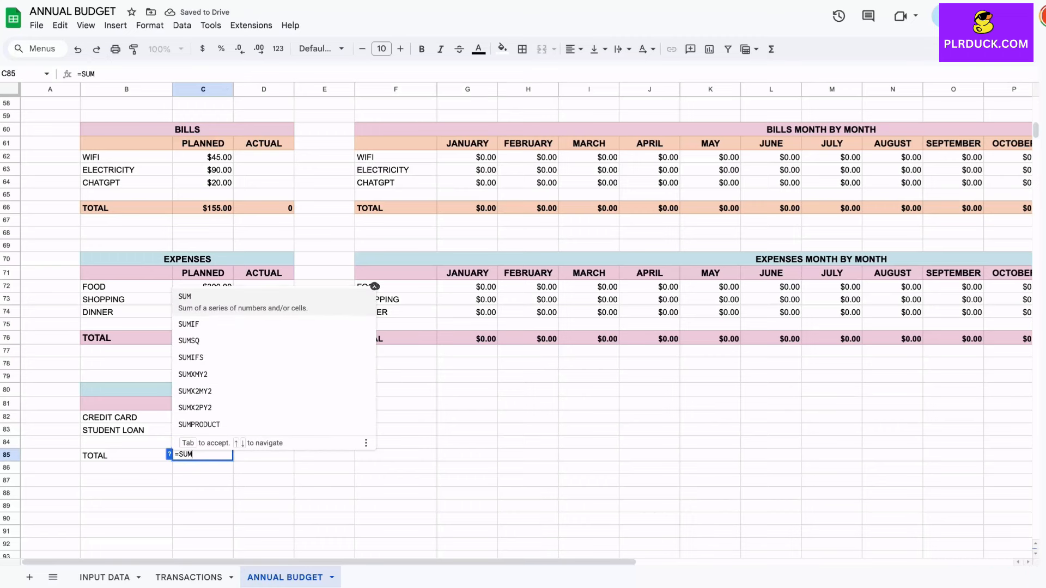
pyautogui.write('(')
pyautogui.moveTo(203, 418); pyautogui.dragTo(202, 431)
pyautogui.press('Return')
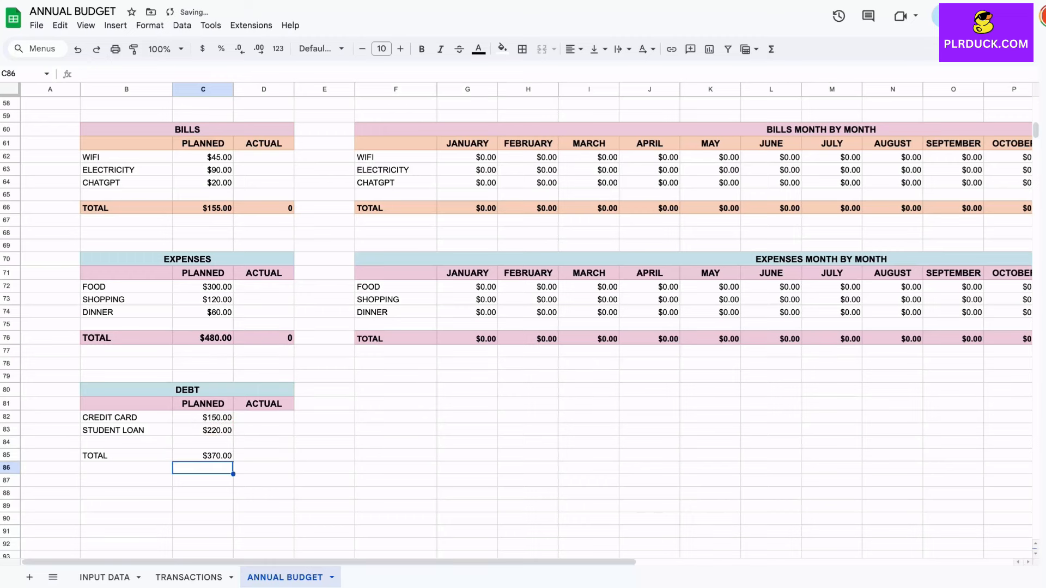
# - Total the actual debt amounts in D85 with =SUM(D82:D83)
pyautogui.click(264, 456)
pyautogui.write('=SUM')
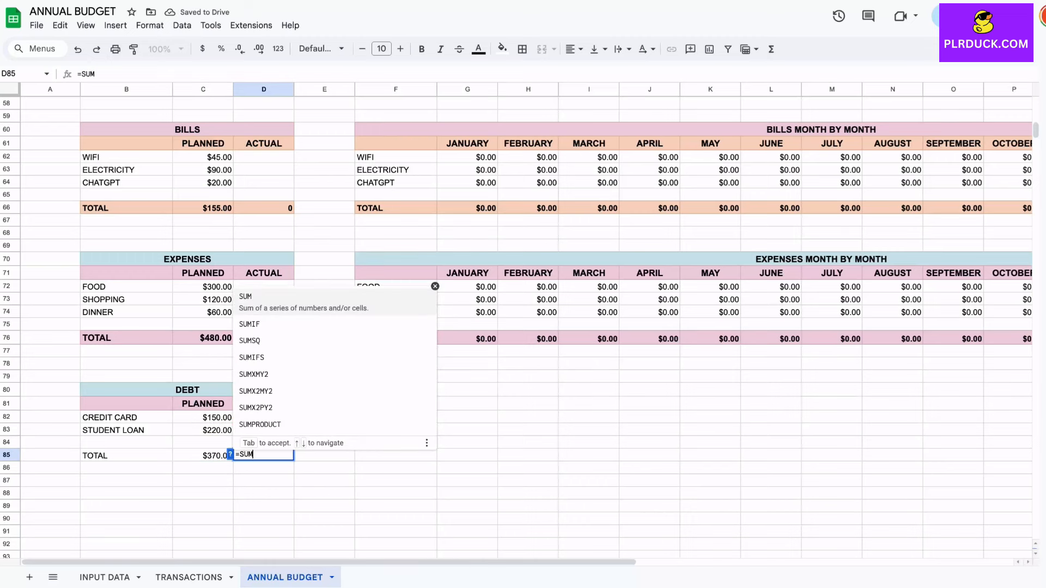
pyautogui.write('(')
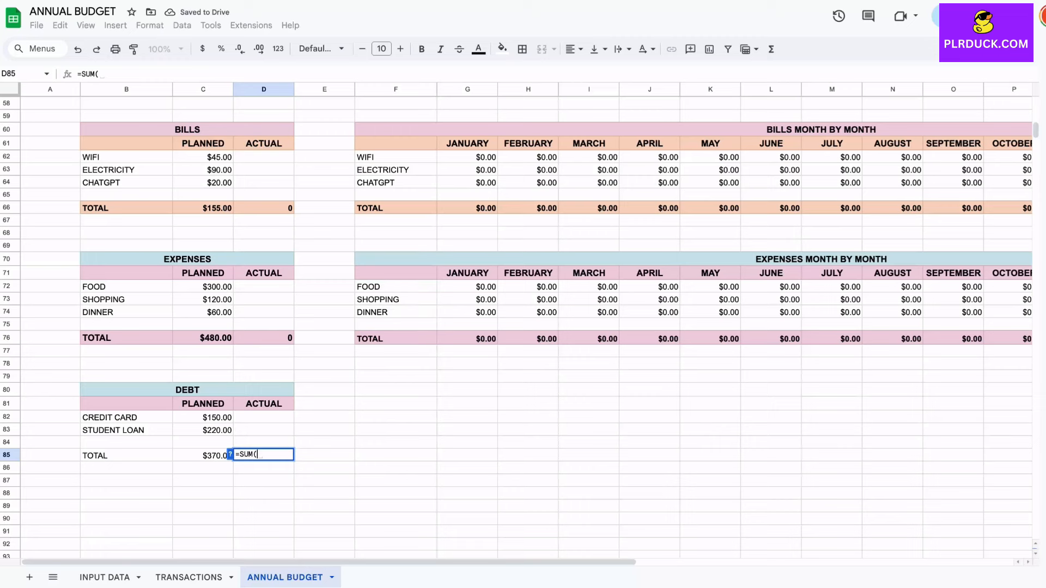
pyautogui.click(263, 403)
pyautogui.moveTo(263, 418); pyautogui.dragTo(264, 430)
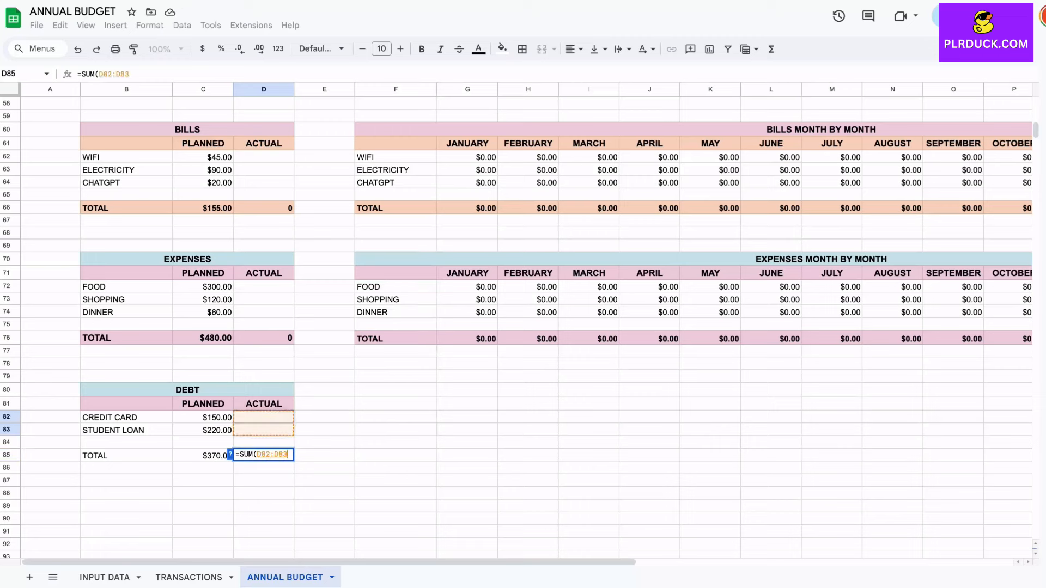
pyautogui.write(')')
pyautogui.press('Return')
# - Copy the EXPENSES MONTH BY MONTH header block F70:T71 to F80 and retitle the copy DEBT MONTH BY MONTH
pyautogui.moveTo(395, 260); pyautogui.dragTo(396, 272)
pyautogui.hotkey('ctrl', 'c')
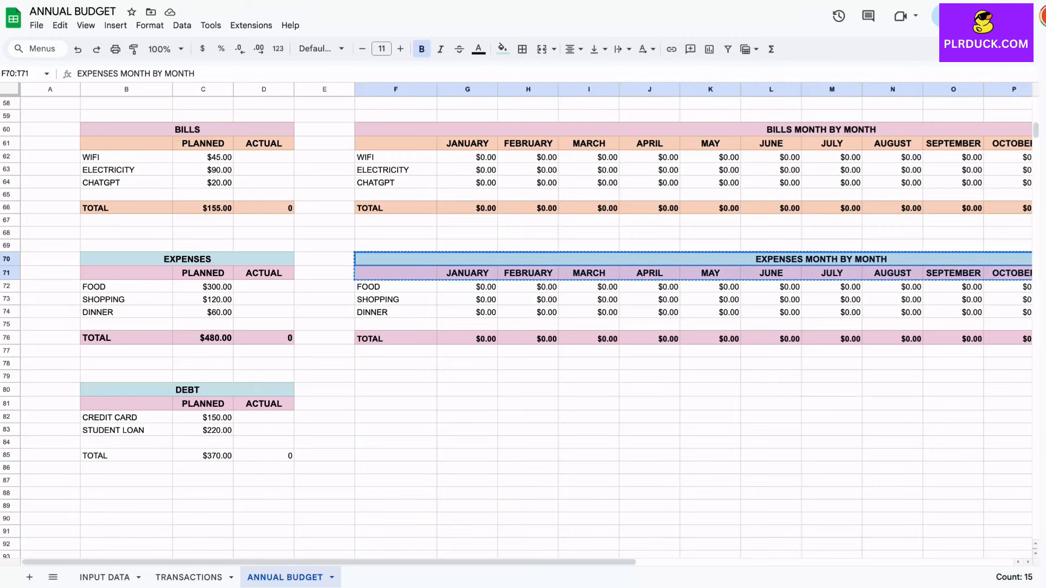
pyautogui.click(395, 390)
pyautogui.hotkey('ctrl', 'v')
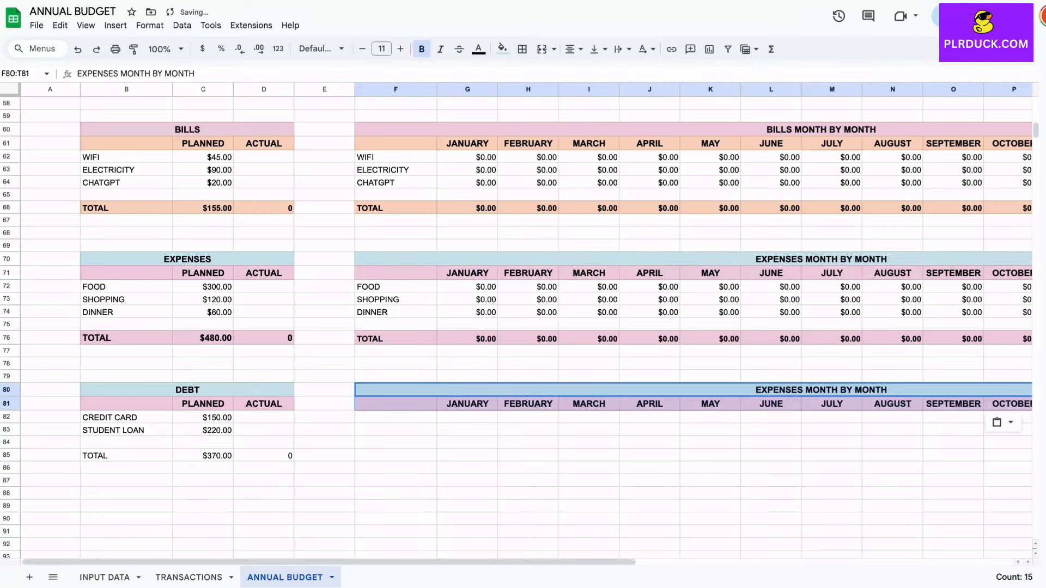
pyautogui.hscroll(1, 523, 327)
pyautogui.hscroll(1, 523, 327)
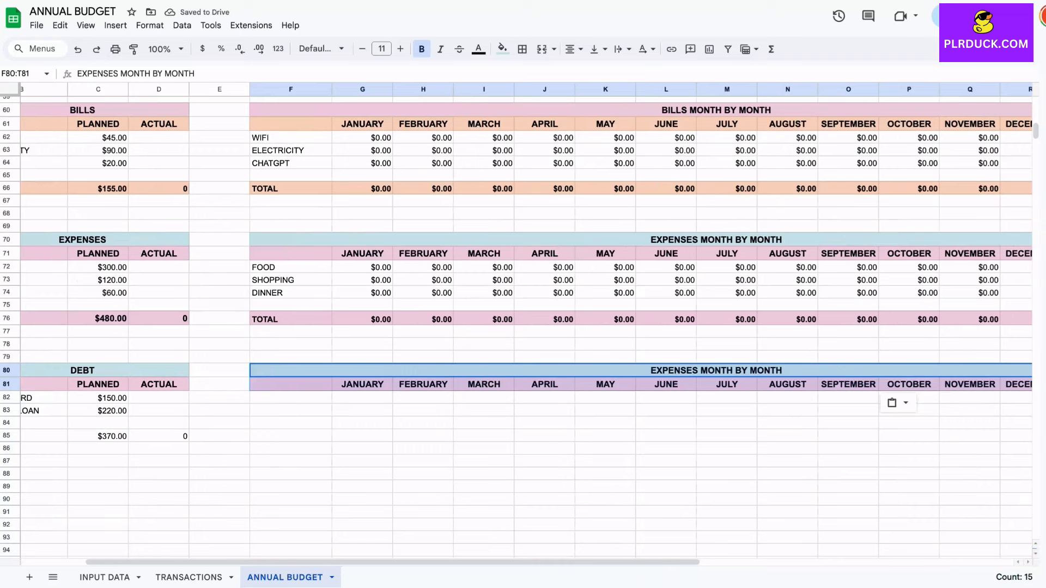
pyautogui.click(716, 370)
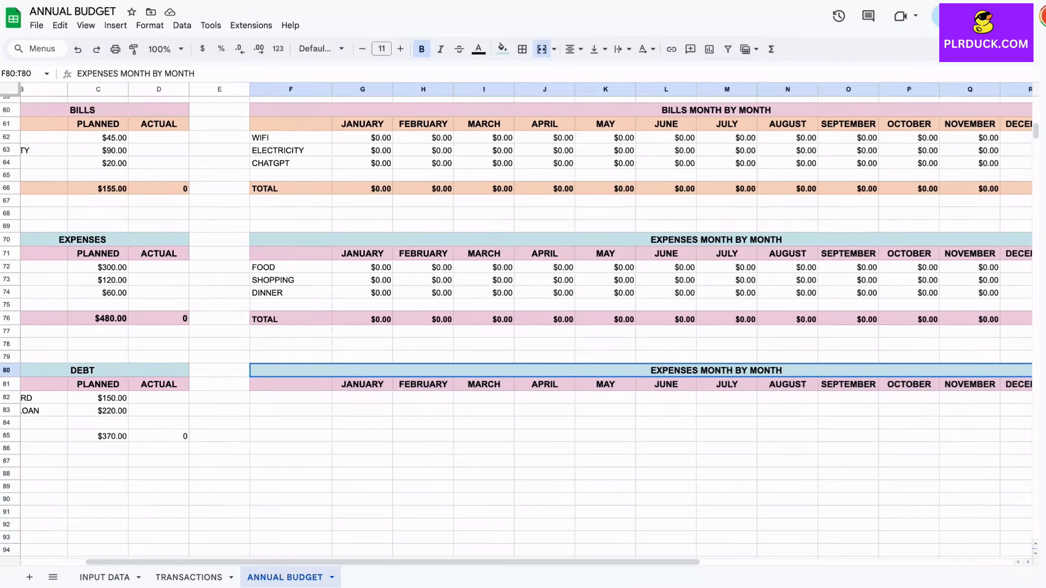
pyautogui.moveTo(121, 74); pyautogui.dragTo(77, 74)
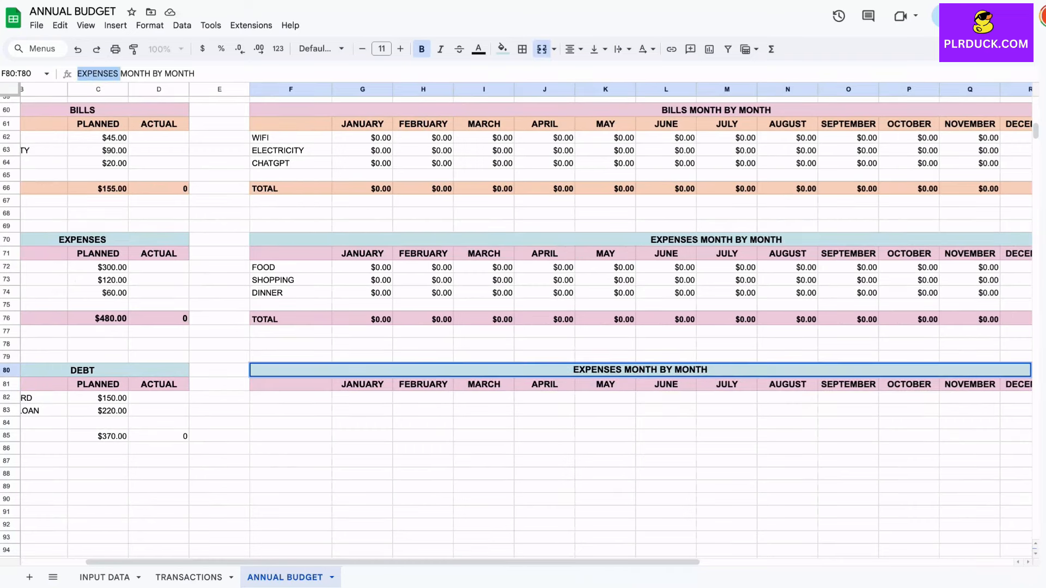
pyautogui.write('DEBT')
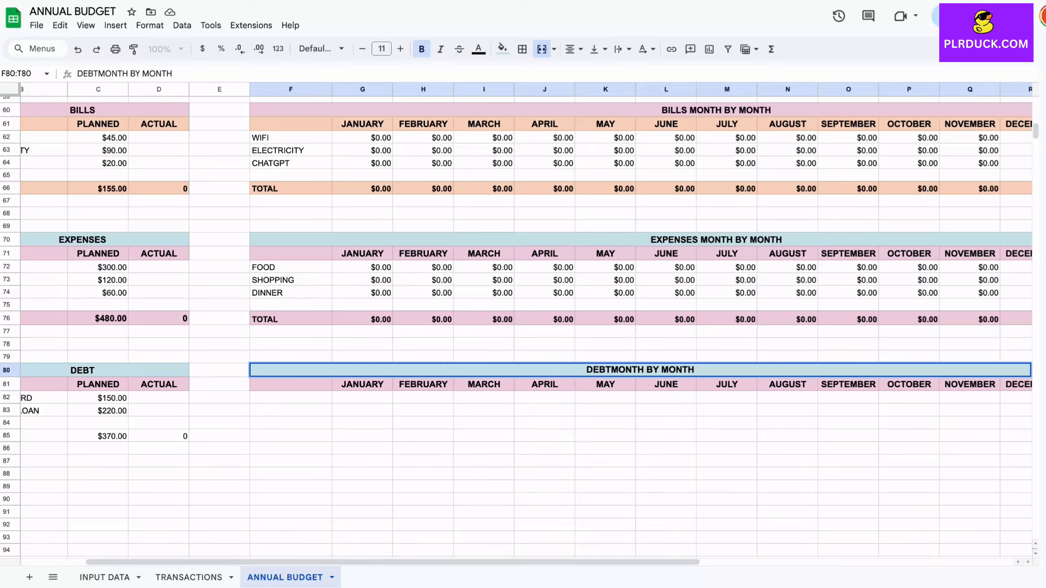
pyautogui.click(362, 398)
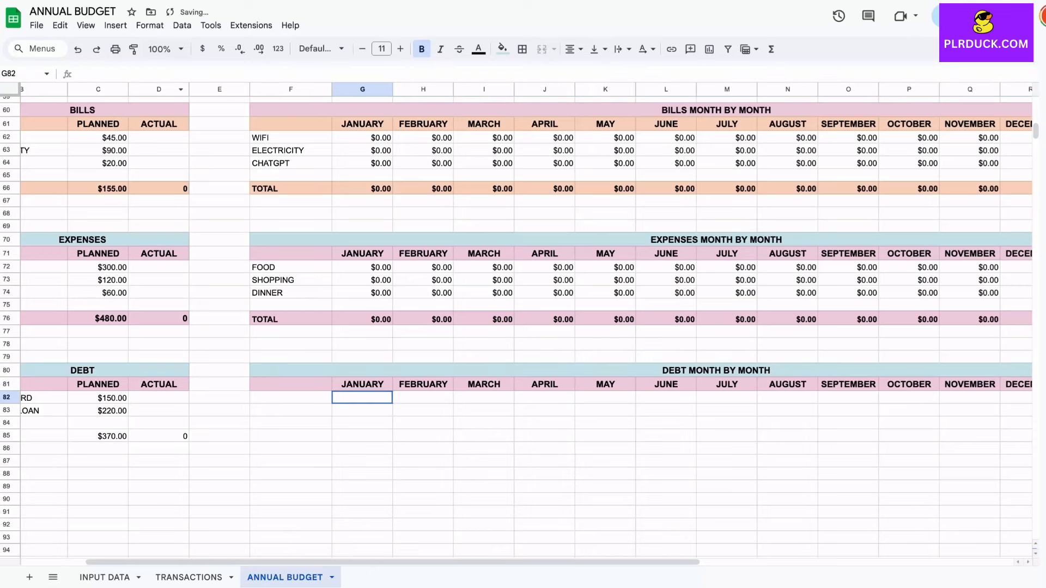
# - Fill the DEBT and DEBT MONTH BY MONTH title cells in row 80 with the custom light purple
pyautogui.hscroll(-1, 362, 399)
pyautogui.keyDown('ctrl'); pyautogui.click(139, 366); pyautogui.keyUp('ctrl')
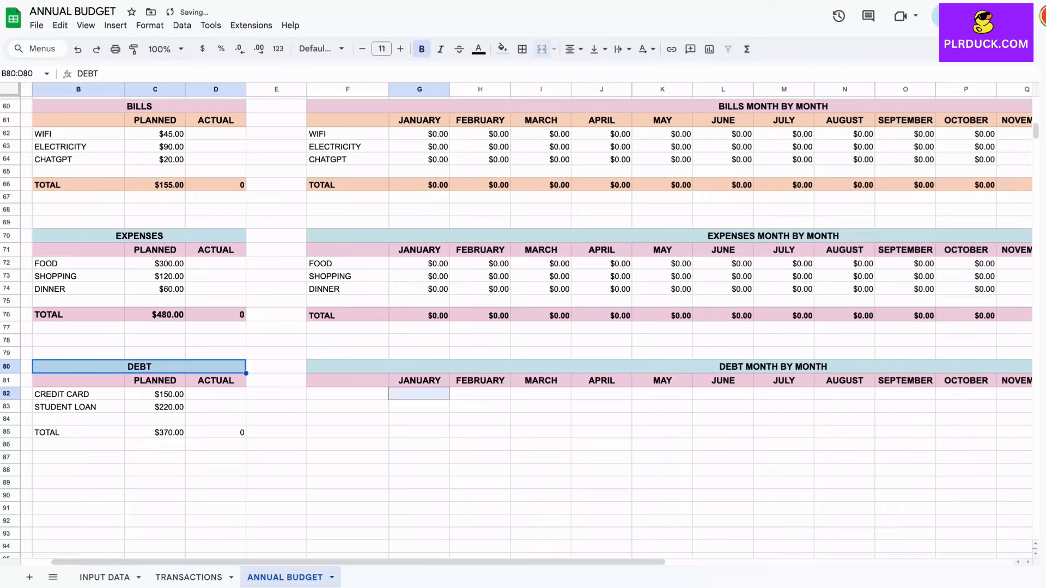
pyautogui.keyDown('ctrl'); pyautogui.click(370, 367); pyautogui.keyUp('ctrl')
pyautogui.click(502, 49)
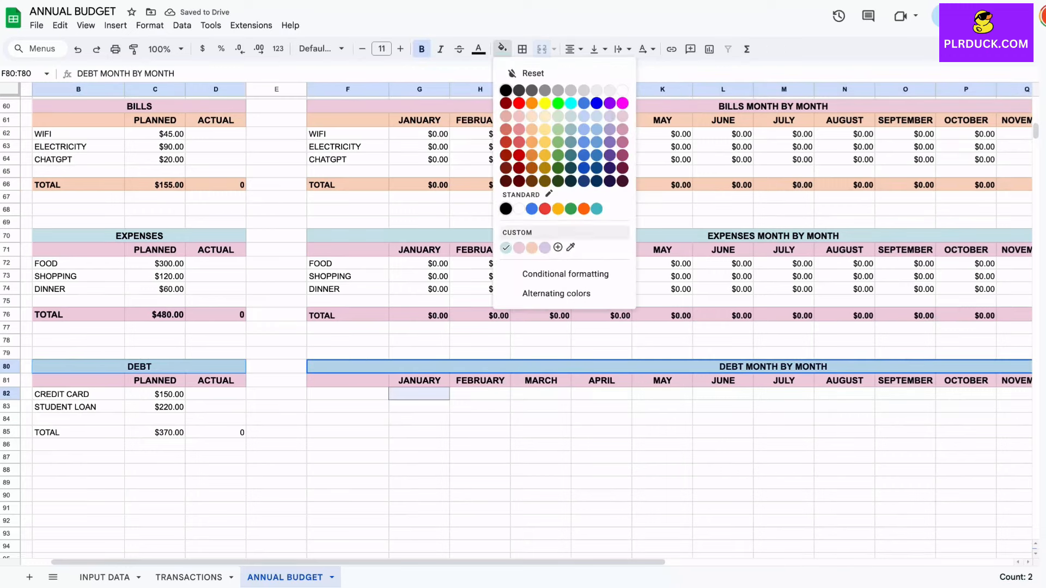
pyautogui.click(545, 248)
pyautogui.click(347, 407)
# - Fill the debt column header rows B81:D81 and F81:T81 with the custom light blue
pyautogui.moveTo(79, 380); pyautogui.dragTo(215, 380)
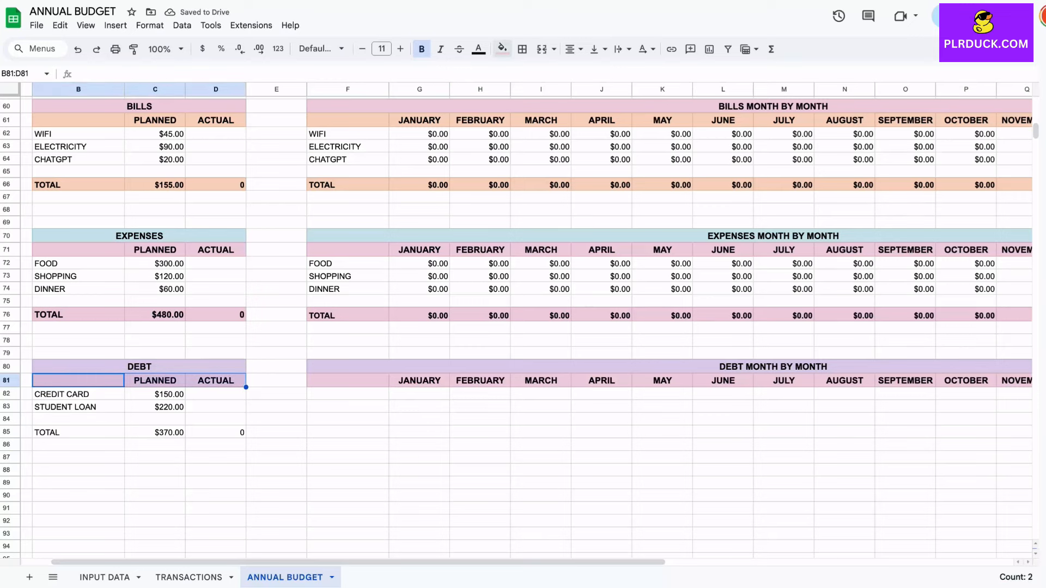
pyautogui.click(502, 49)
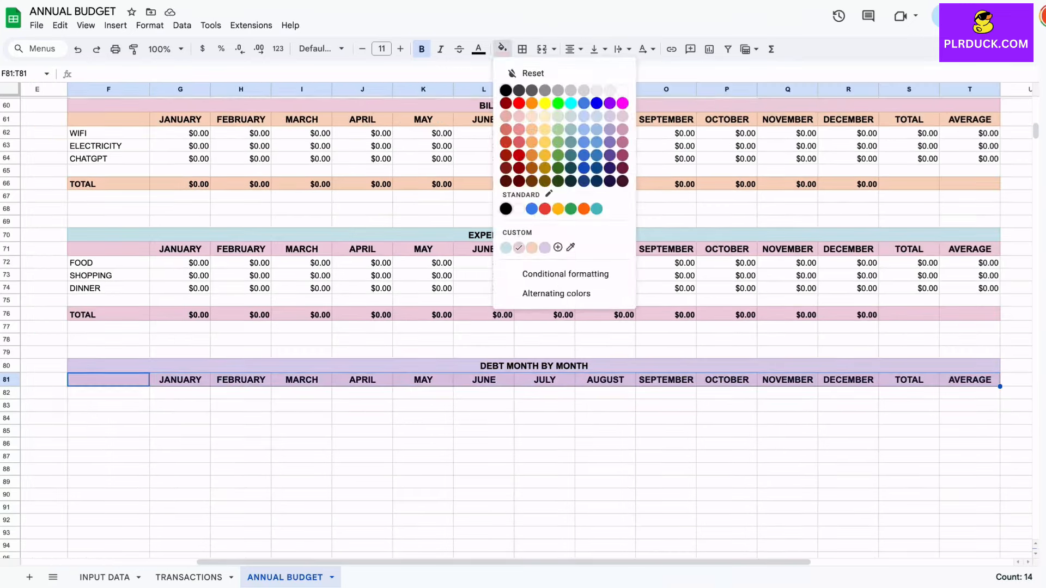
pyautogui.click(505, 247)
# - Enter =B82 in F82 to pull the first debt category into the month-by-month table
pyautogui.click(108, 393)
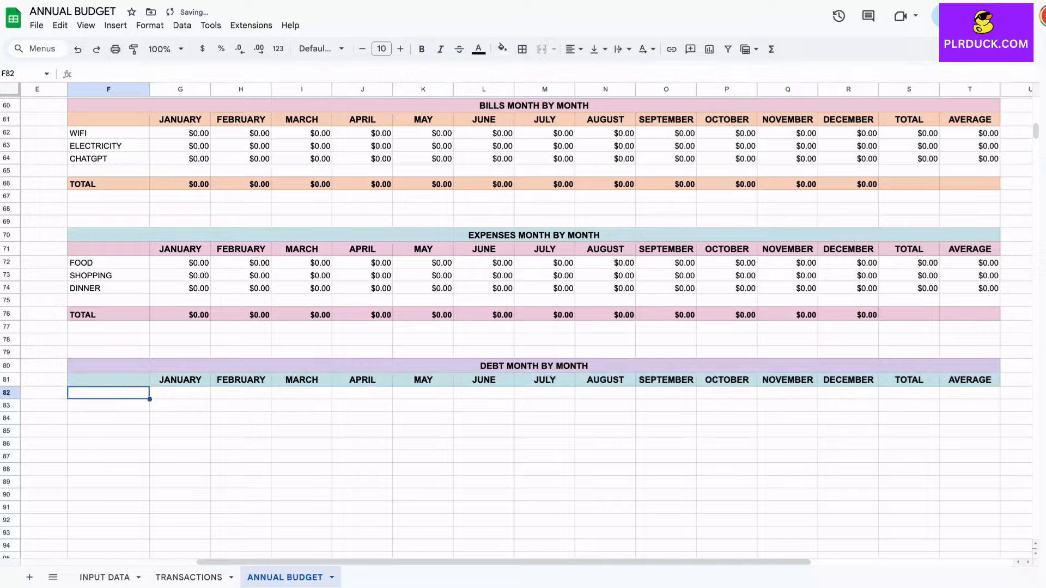
pyautogui.hscroll(-5, 523, 326)
pyautogui.write('=')
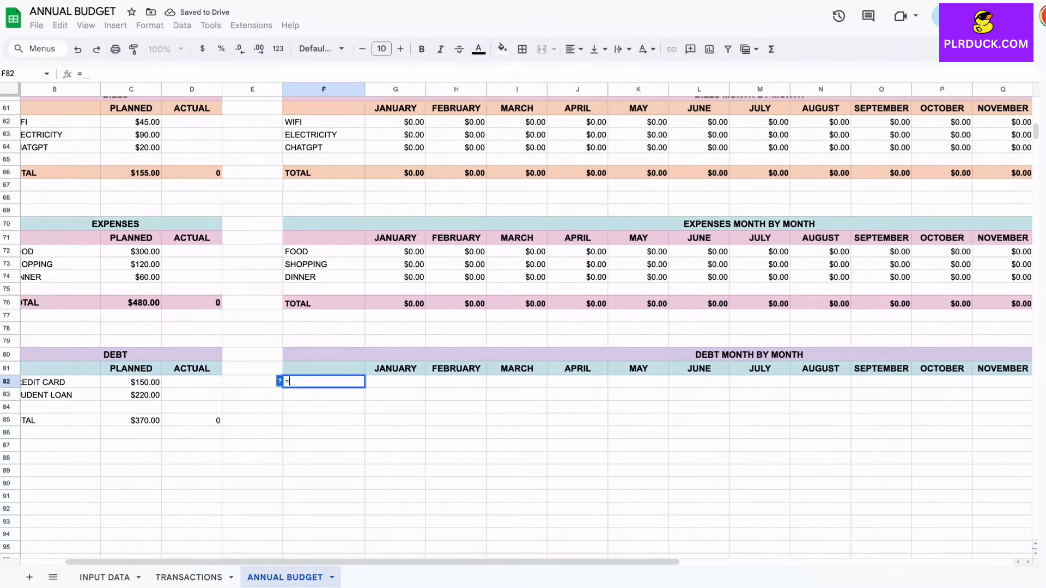
pyautogui.hscroll(-2, 523, 327)
pyautogui.click(127, 371)
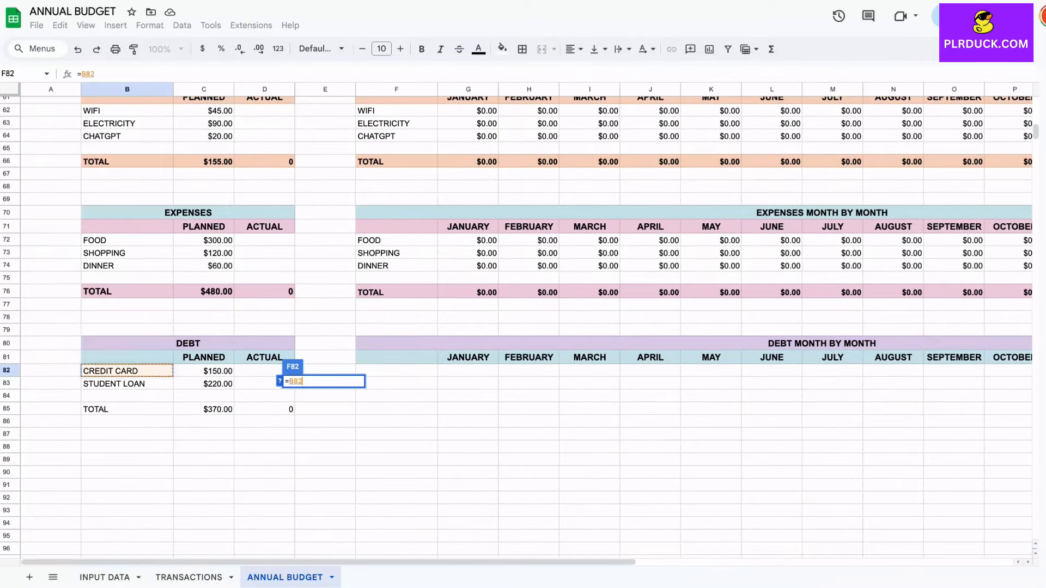
pyautogui.press('Return')
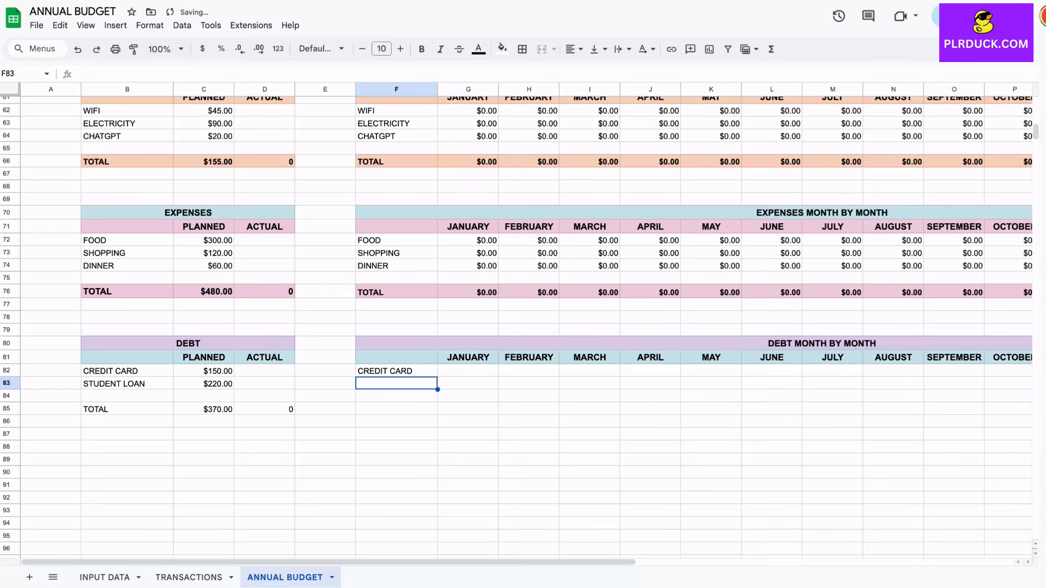
# - Fill the category reference from F82 down to F83 and label F85 TOTAL
pyautogui.click(396, 371)
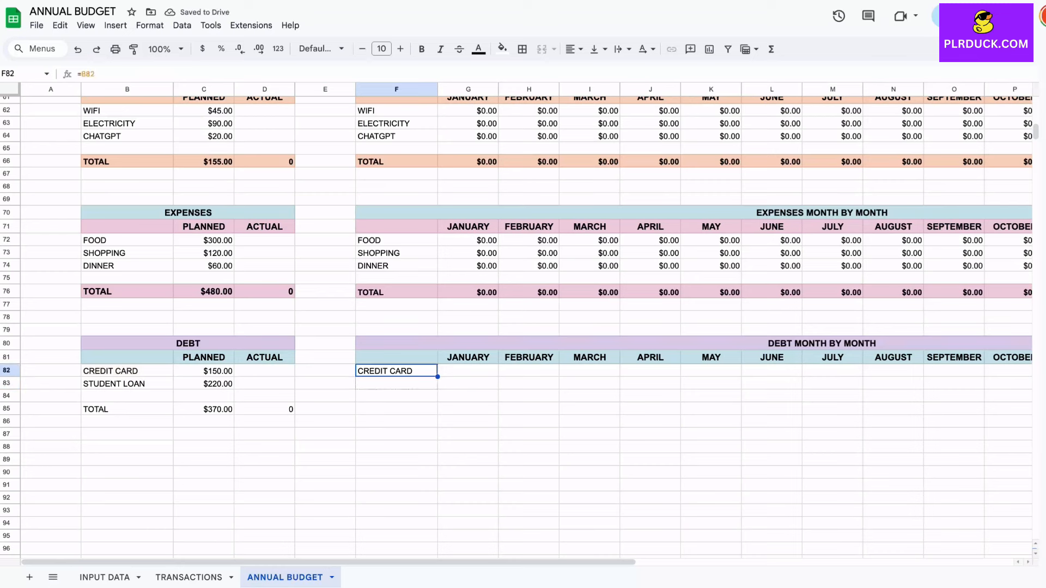
pyautogui.moveTo(437, 376); pyautogui.dragTo(435, 387)
pyautogui.click(396, 409)
pyautogui.write('T')
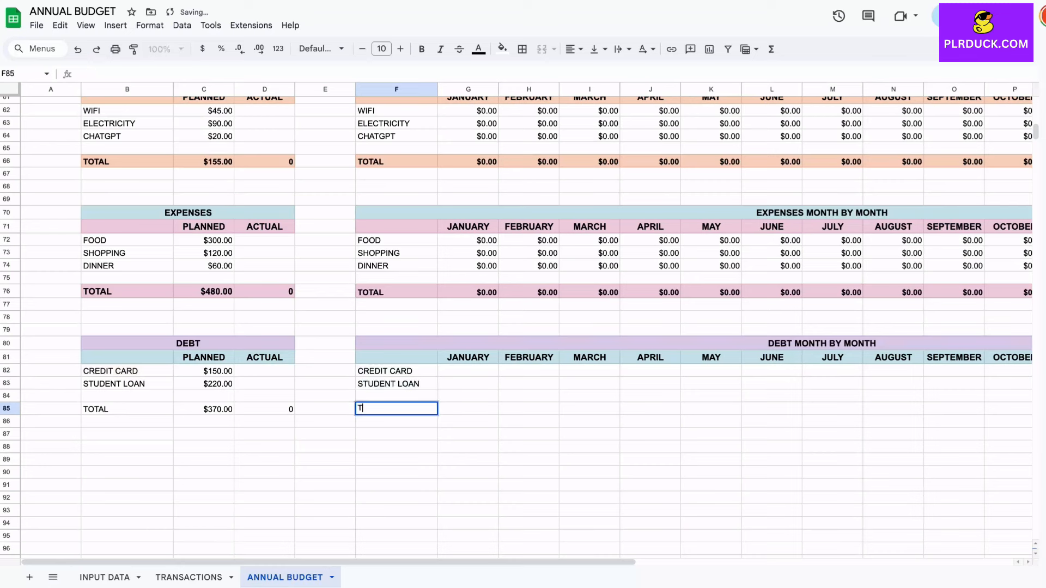
pyautogui.write('OTAL')
# - Copy the IFERROR(SUMIFS) formula from G72 into G82 and check that its category reference points to $F82
pyautogui.click(468, 371)
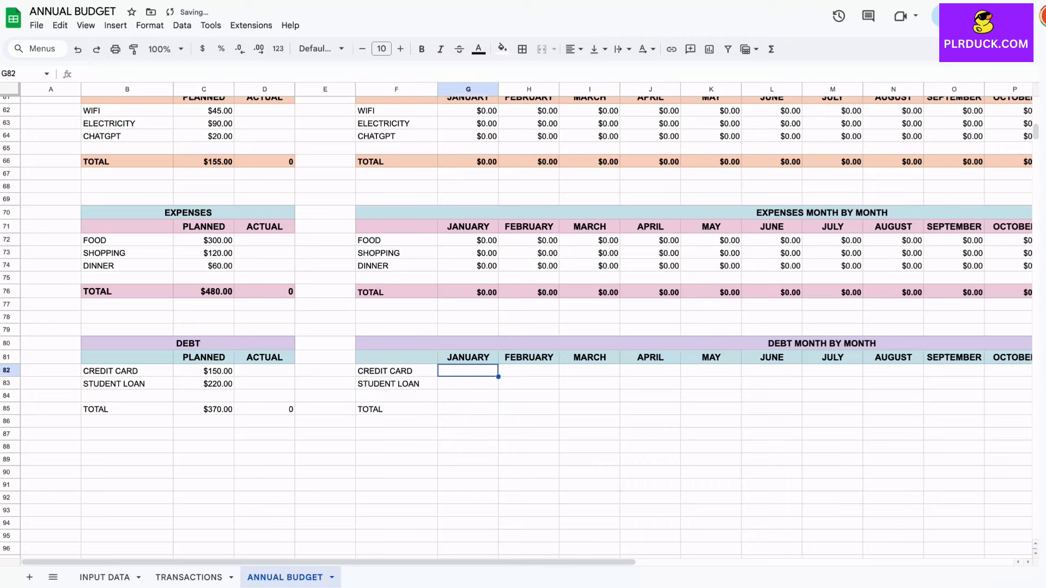
pyautogui.click(467, 241)
pyautogui.hotkey('ctrl', 'c')
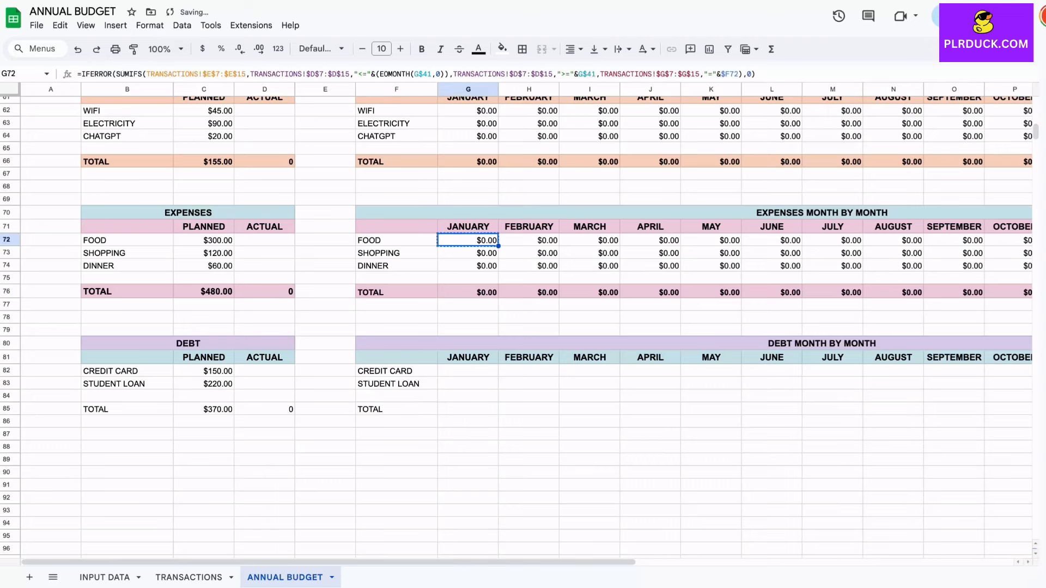
pyautogui.click(468, 371)
pyautogui.hotkey('ctrl', 'v')
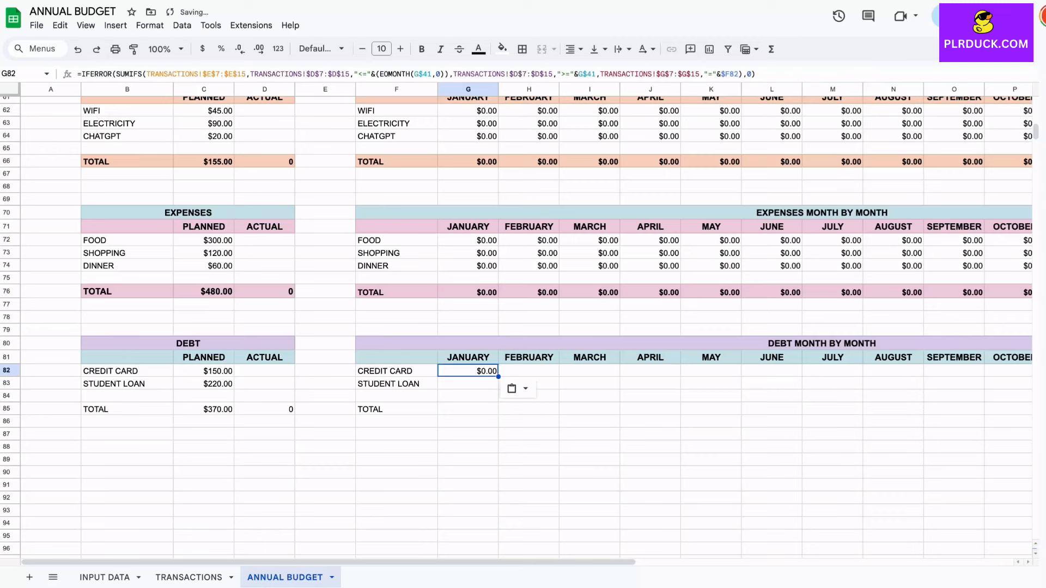
pyautogui.click(733, 75)
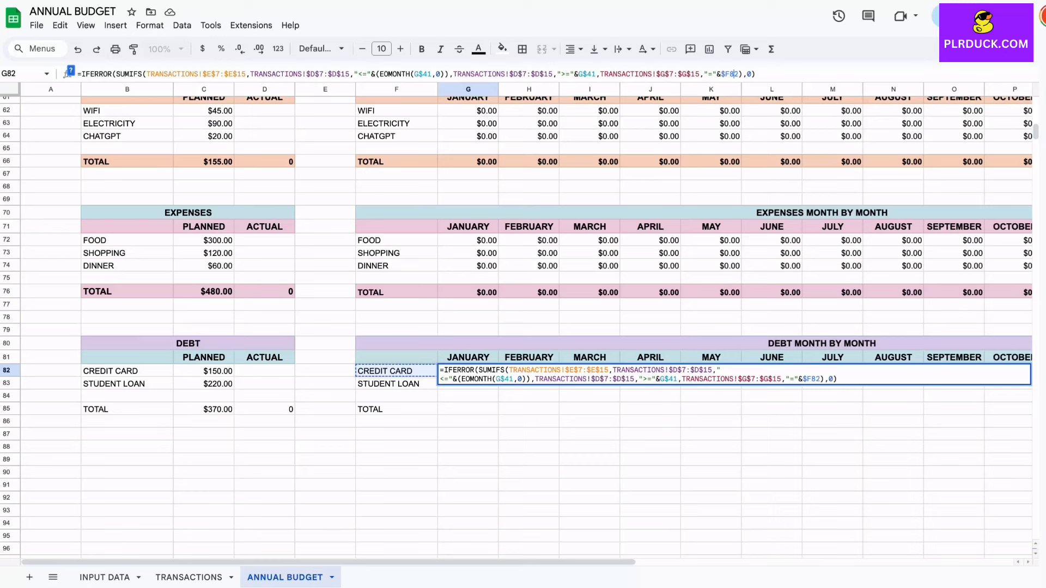
pyautogui.press('Return')
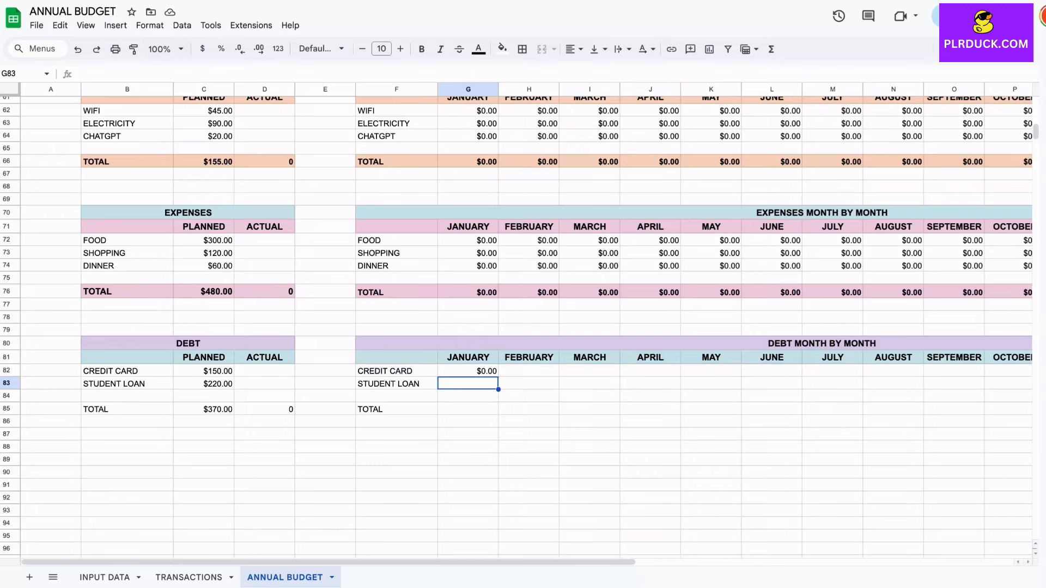
# - Fill the monthly debt formula from G82 across G82:R83 for both debts, January to December
pyautogui.hscroll(5, 526, 321)
pyautogui.click(217, 376)
pyautogui.moveTo(248, 381); pyautogui.dragTo(916, 393)
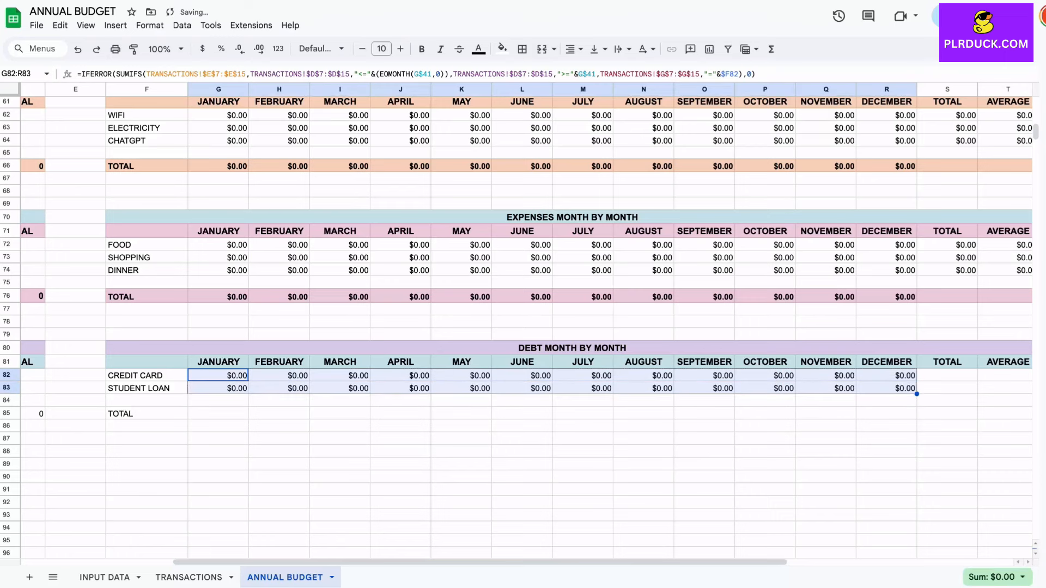
# - Enter =SUM(G82:G83) in G85 and fill the monthly debt total across to December in R85
pyautogui.click(218, 413)
pyautogui.write('=SUM')
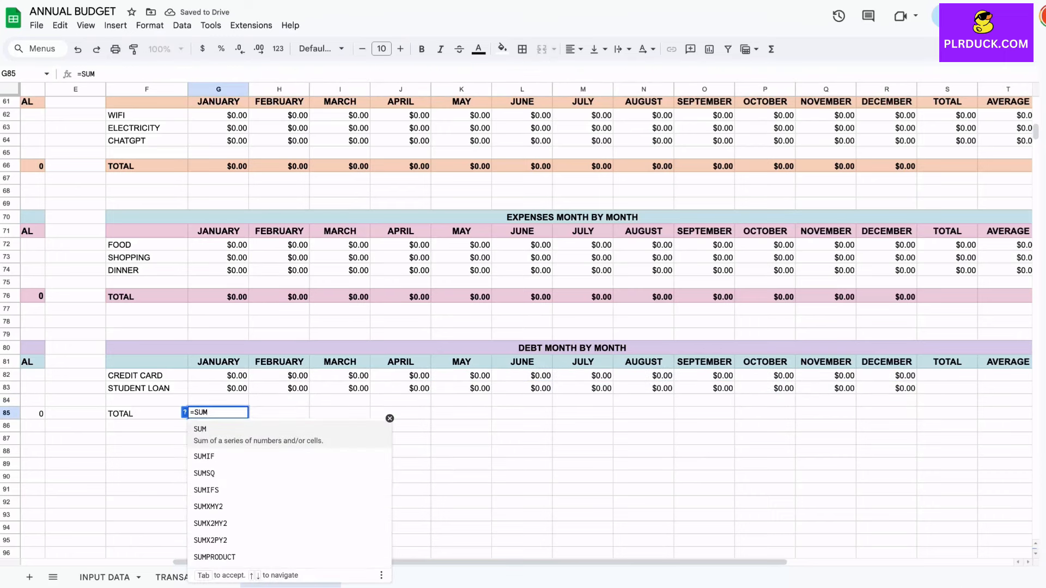
pyautogui.write('(')
pyautogui.moveTo(217, 376); pyautogui.dragTo(218, 387)
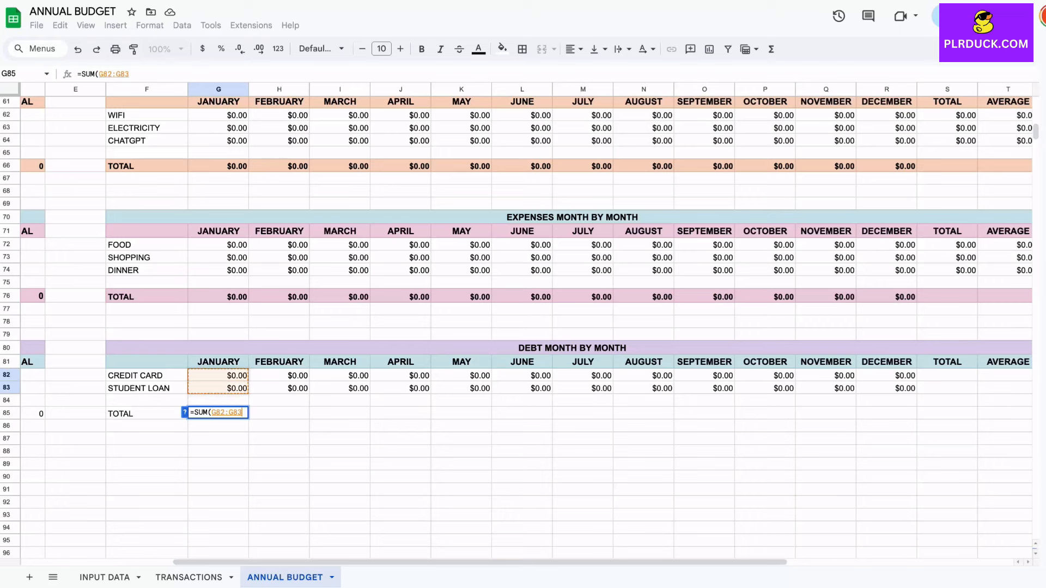
pyautogui.press('Return')
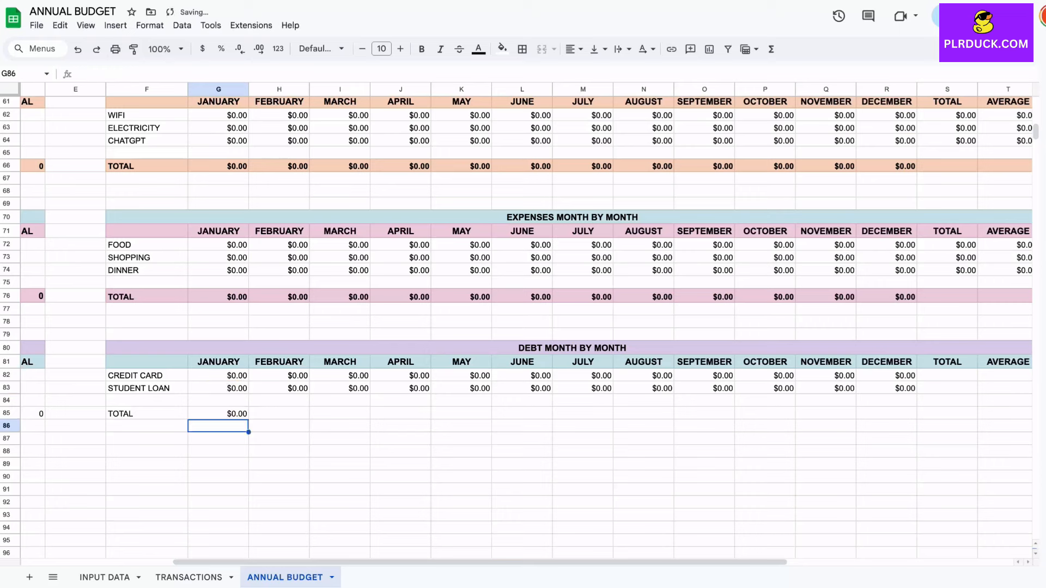
pyautogui.press('Up')
pyautogui.moveTo(248, 419); pyautogui.dragTo(893, 416)
# - Total the yearly debt amounts with =SUM(G82:R82) in S82 and fill it down to S83
pyautogui.click(946, 375)
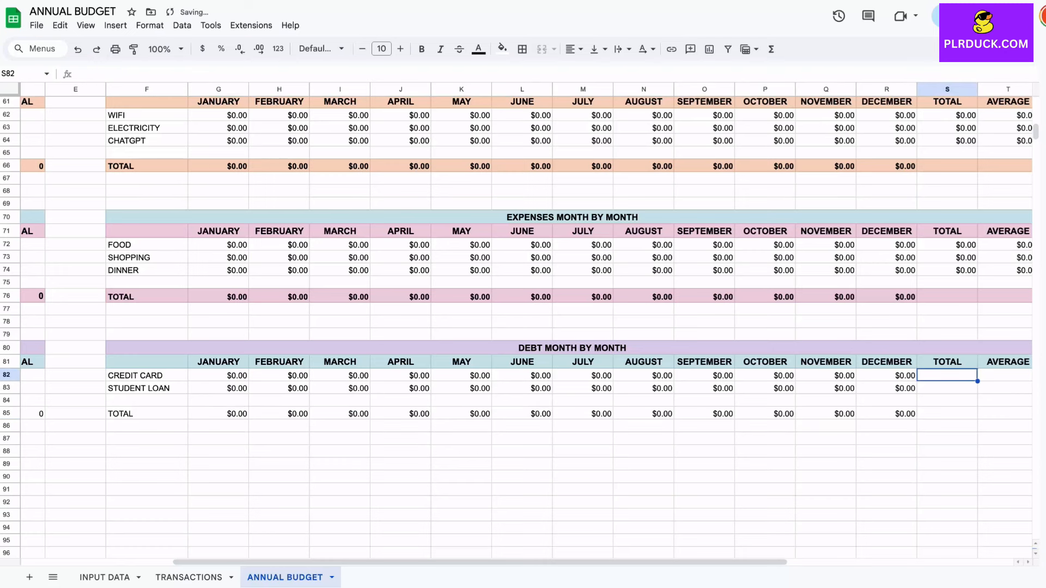
pyautogui.write('=SUM(G82:R82')
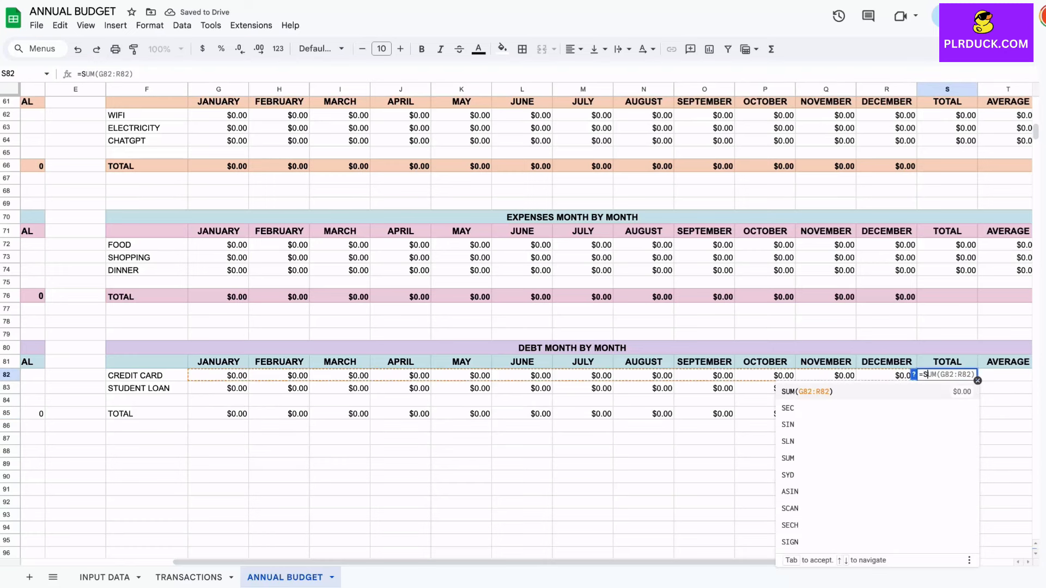
pyautogui.click(892, 393)
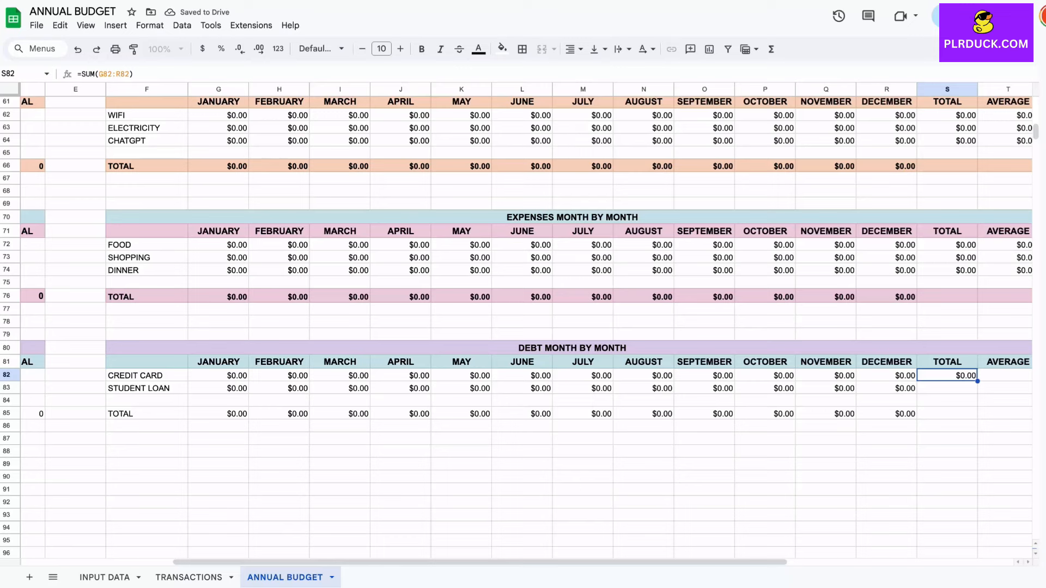
# - Enter =AVERAGE(G82:S82) in T82 and fill the average down to T83 for the second debt
pyautogui.click(894, 384)
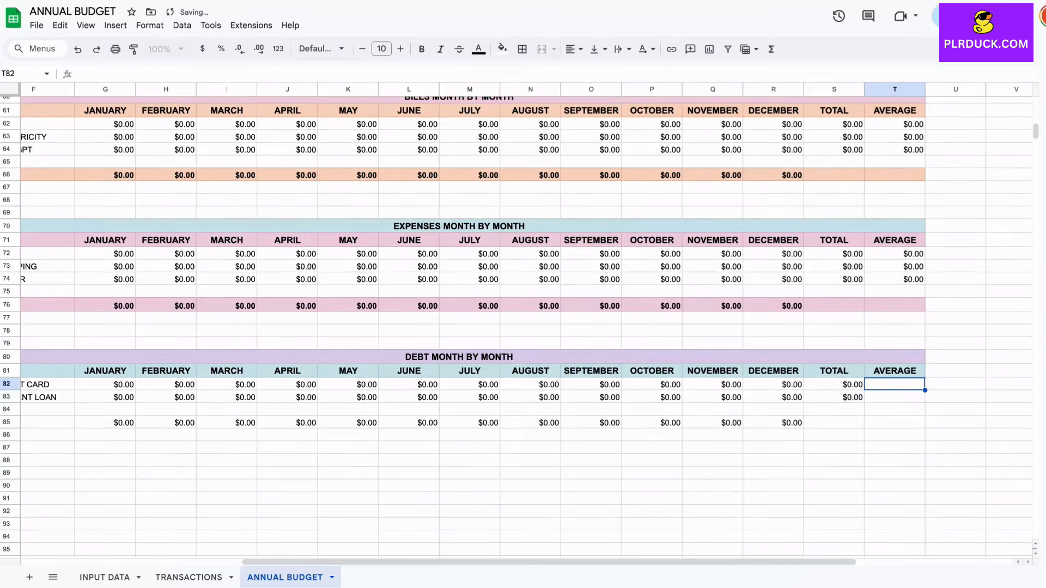
pyautogui.write('=')
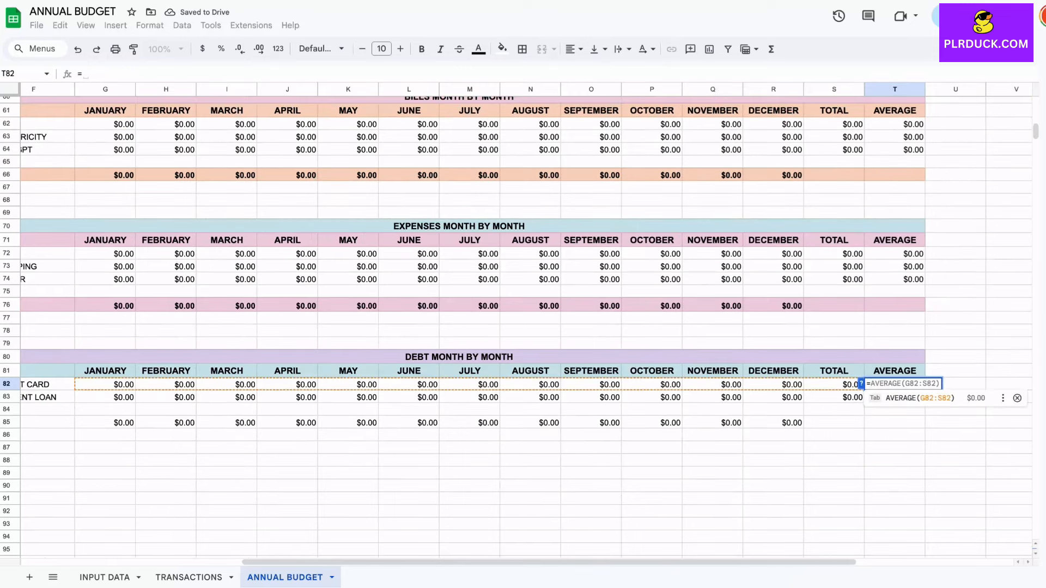
pyautogui.press('Tab')
pyautogui.press('Return')
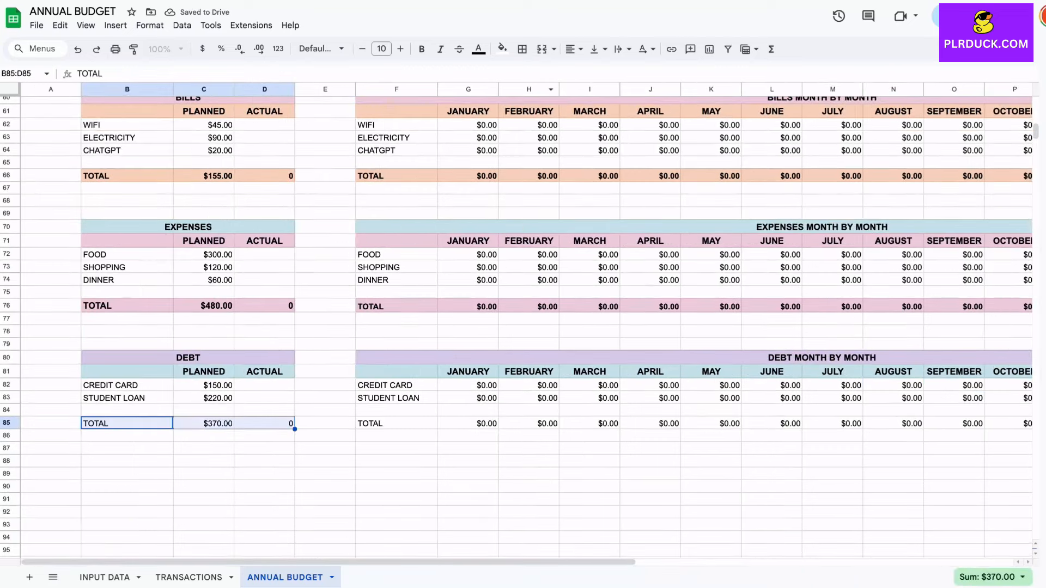
# - Make the debt TOTAL rows B85:D85 and F85:T85 bold and fill them with the custom light teal color
pyautogui.click(422, 49)
pyautogui.click(502, 48)
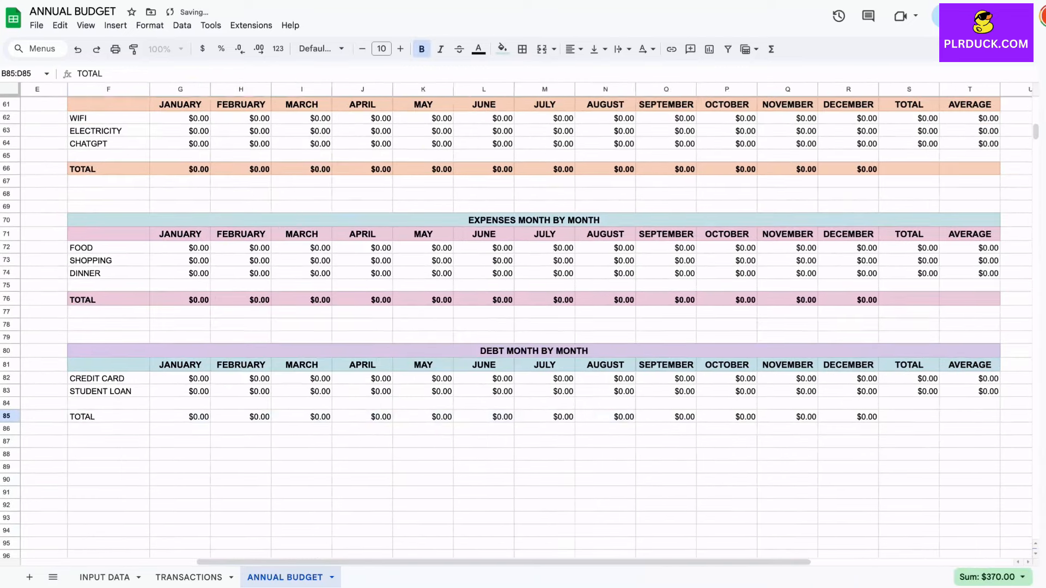
pyautogui.moveTo(104, 416); pyautogui.dragTo(964, 417)
pyautogui.click(422, 49)
pyautogui.click(502, 48)
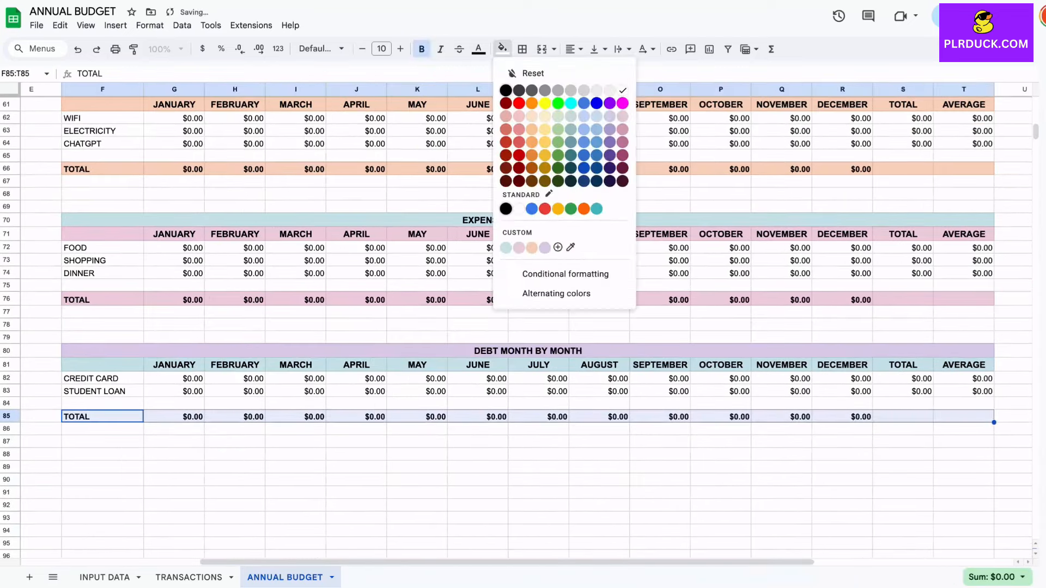
pyautogui.click(507, 247)
pyautogui.click(296, 480)
pyautogui.hscroll(-5, 517, 327)
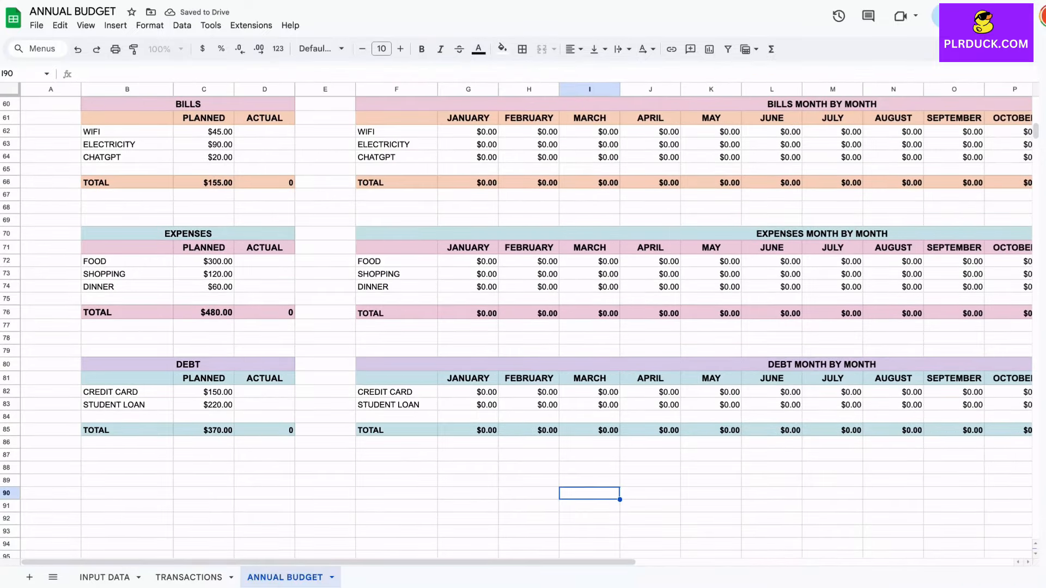
# - Link the credit card's actual amount in D82 to S82 and apply the formula to the student loan in D83
pyautogui.click(264, 391)
pyautogui.write('=')
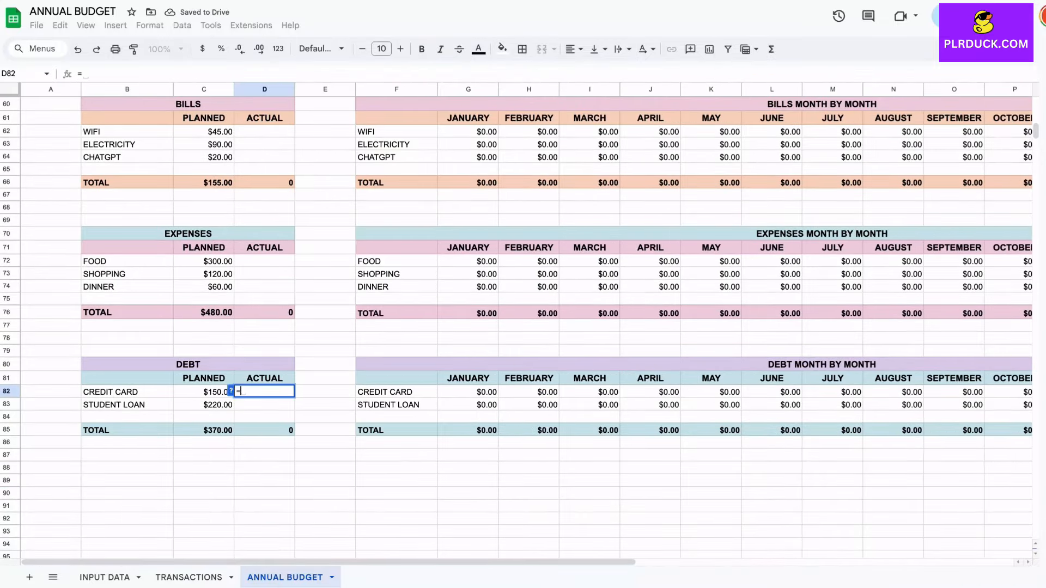
pyautogui.hscroll(5, 518, 327)
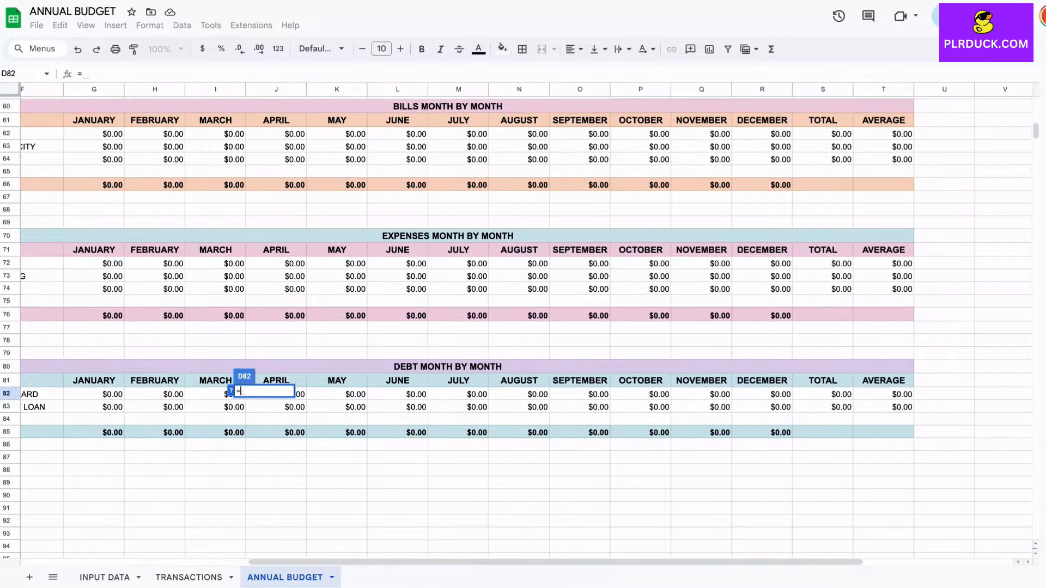
pyautogui.click(822, 393)
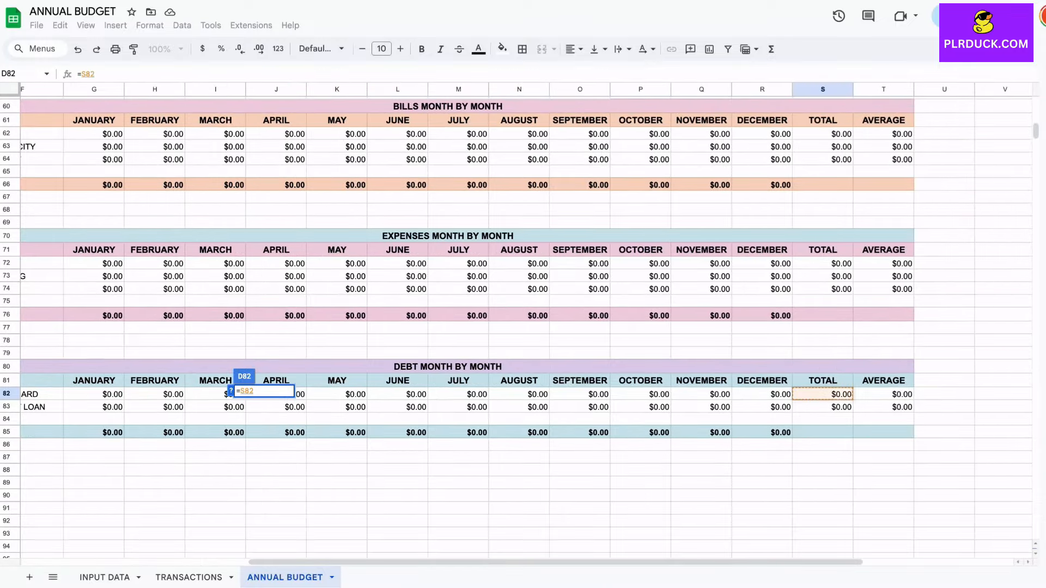
pyautogui.press('Return')
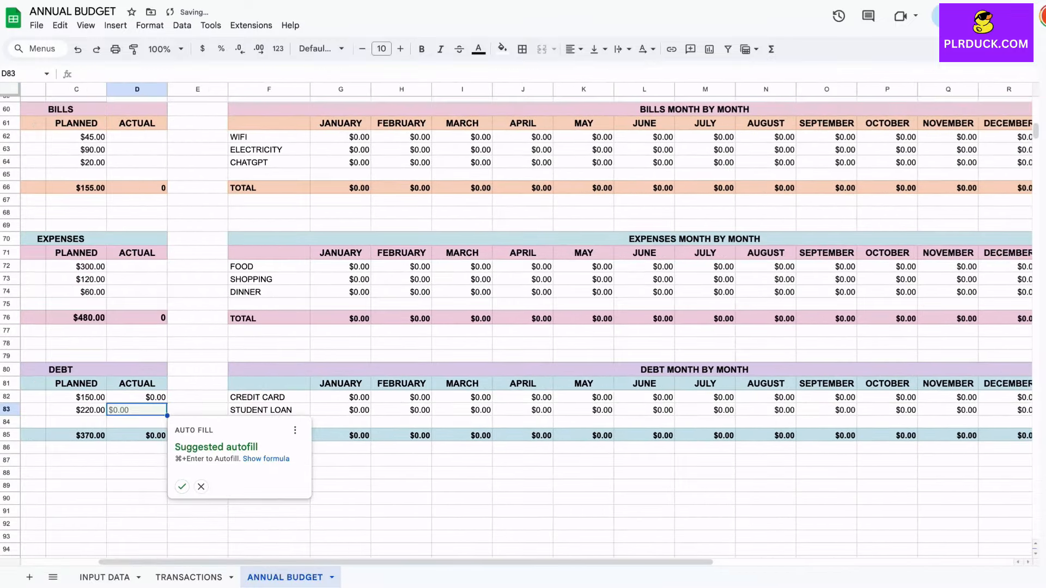
pyautogui.click(182, 486)
# - Link the actual food expense in D72 to the yearly total in S72 and fill the formula down to D74
pyautogui.scroll(1, 523, 323)
pyautogui.hscroll(-2, 523, 323)
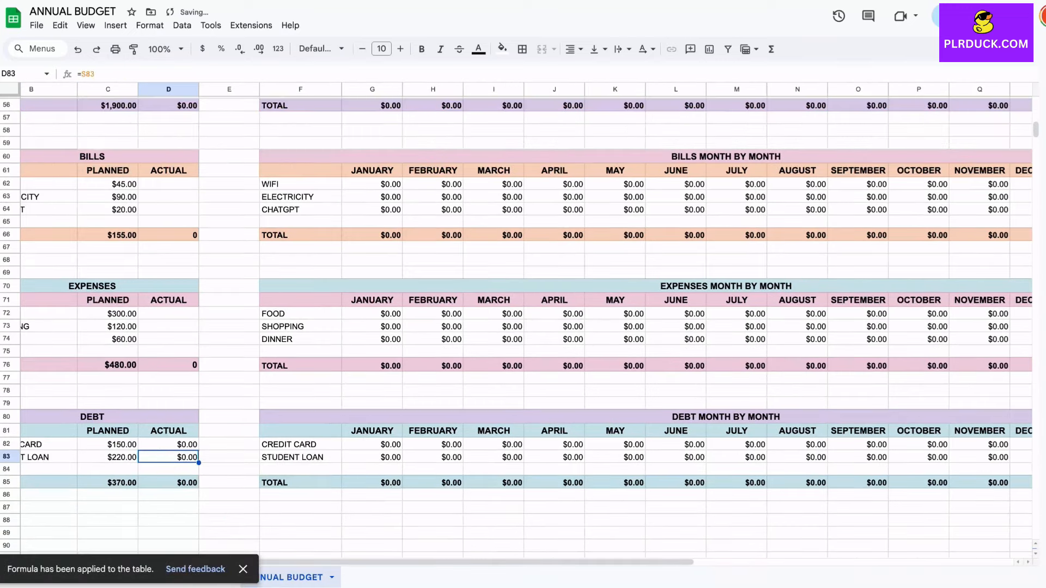
pyautogui.click(228, 322)
pyautogui.write('=')
pyautogui.hscroll(7, 523, 324)
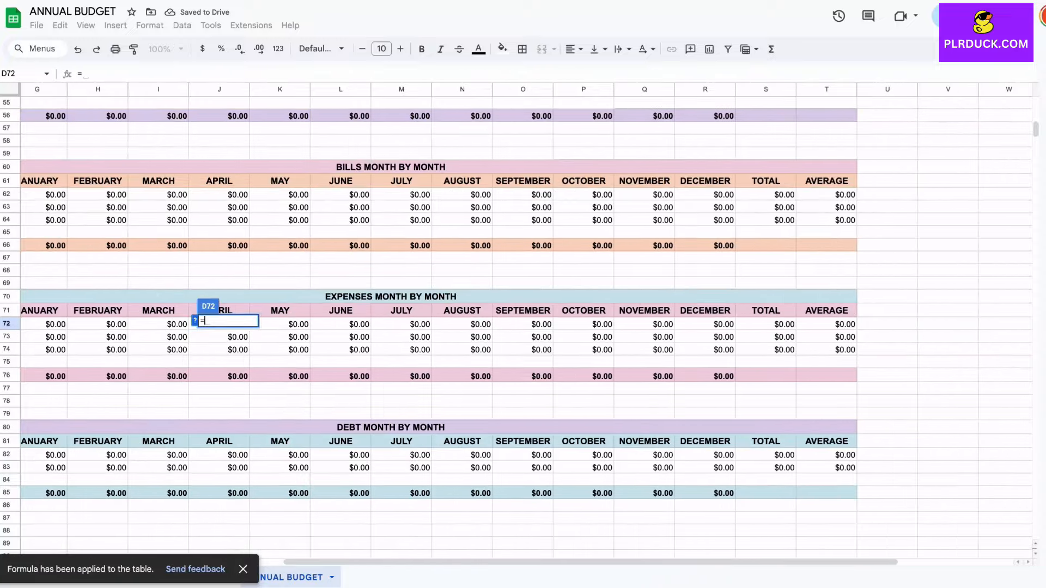
pyautogui.click(765, 324)
pyautogui.press('Return')
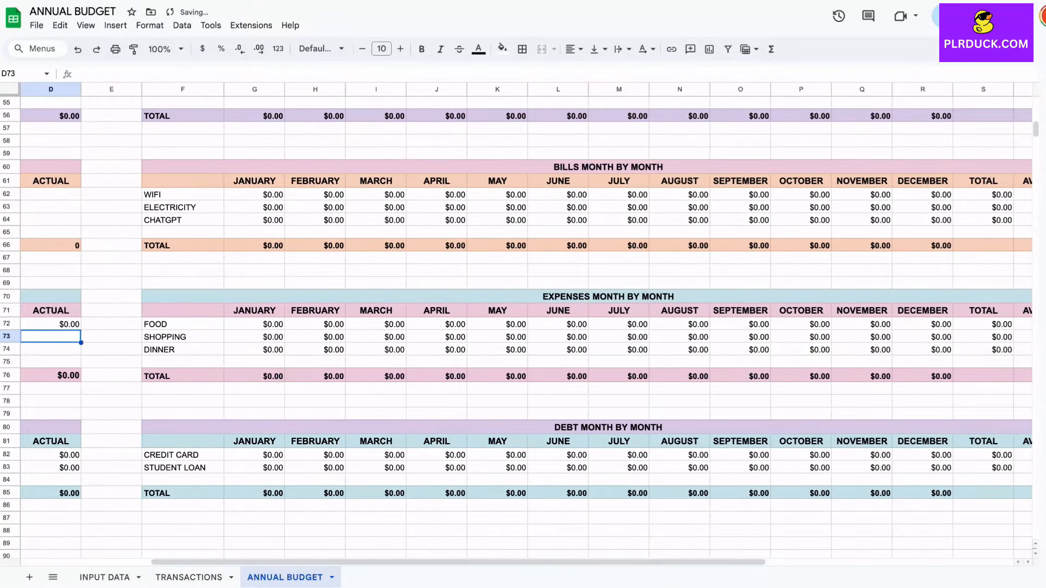
pyautogui.hscroll(-5, 752, 328)
pyautogui.click(264, 324)
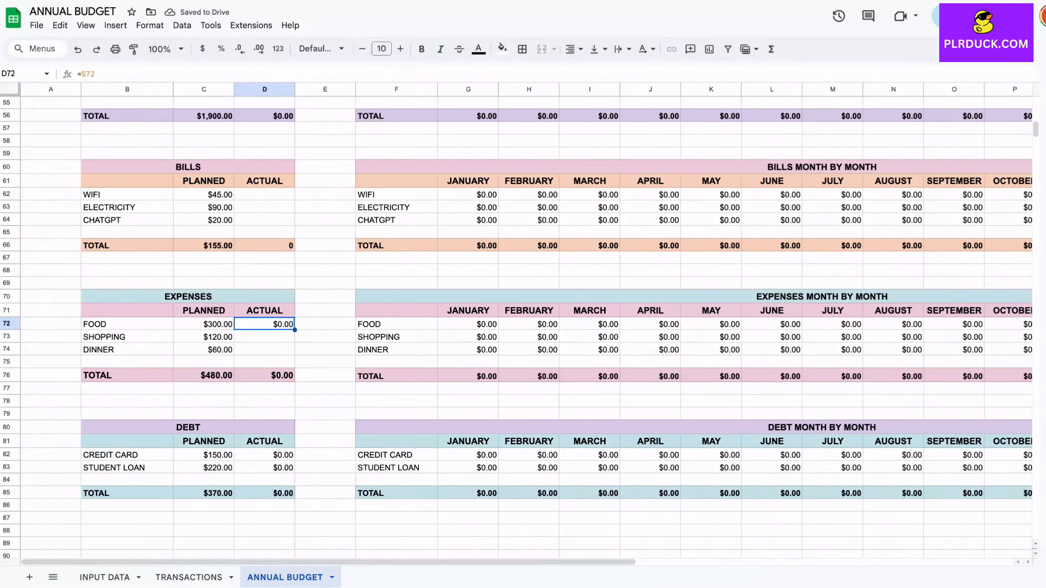
pyautogui.moveTo(294, 330); pyautogui.dragTo(294, 355)
# - Link the actual WIFI bill in D62 to the yearly total in S62 and fill the formula down to D64
pyautogui.scroll(2, 522, 327)
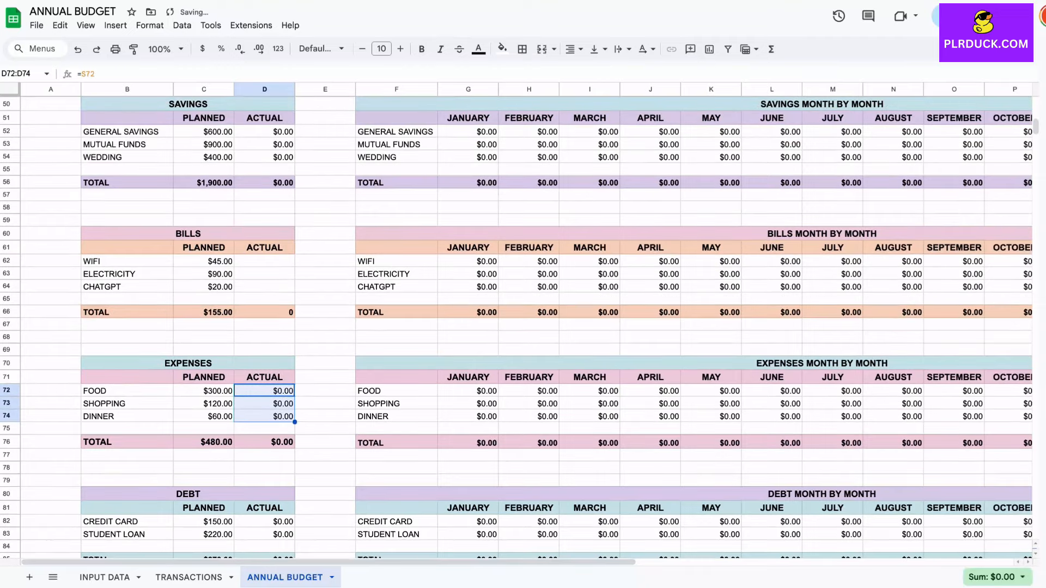
pyautogui.click(264, 261)
pyautogui.scroll(2, 264, 261)
pyautogui.write('=')
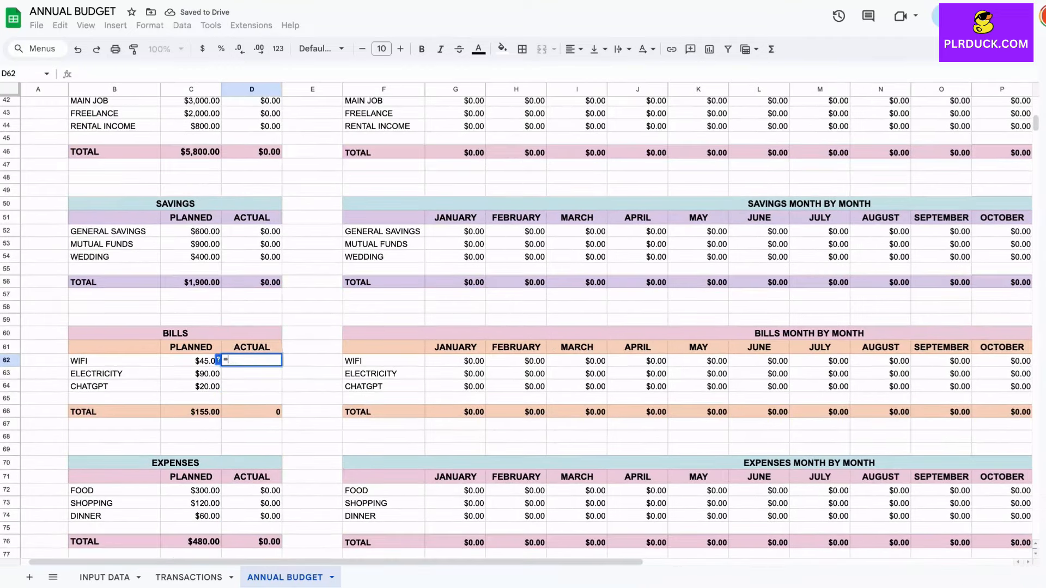
pyautogui.hscroll(7, 523, 326)
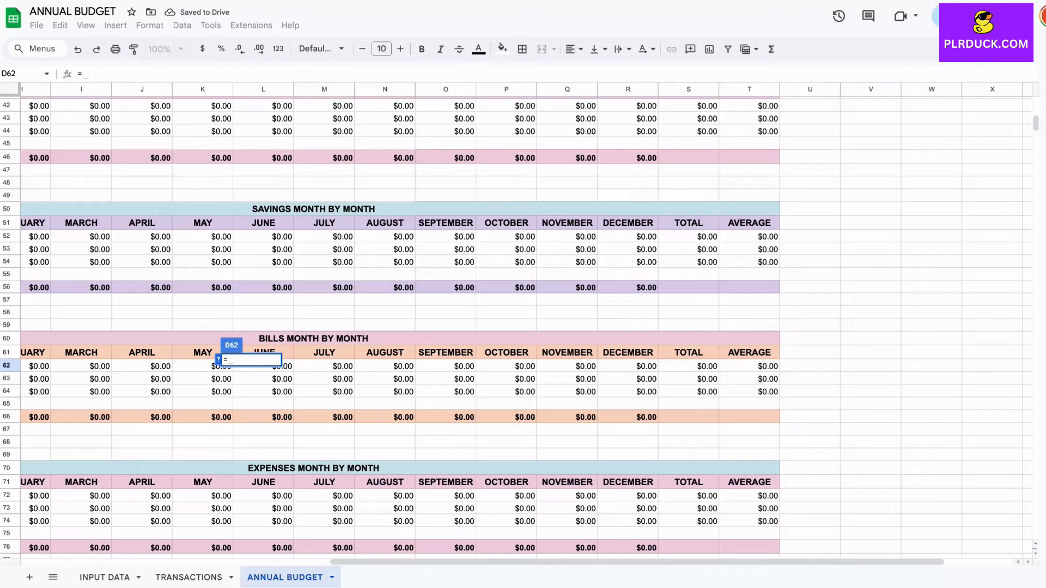
pyautogui.click(689, 366)
pyautogui.press('Return')
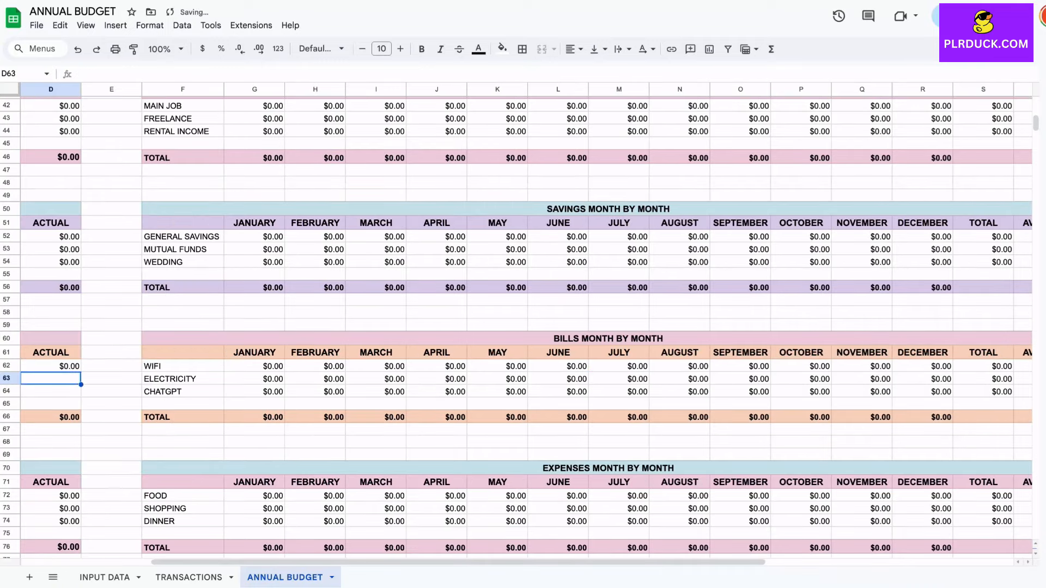
pyautogui.hscroll(-3, 523, 327)
pyautogui.click(265, 365)
pyautogui.moveTo(295, 370); pyautogui.dragTo(294, 391)
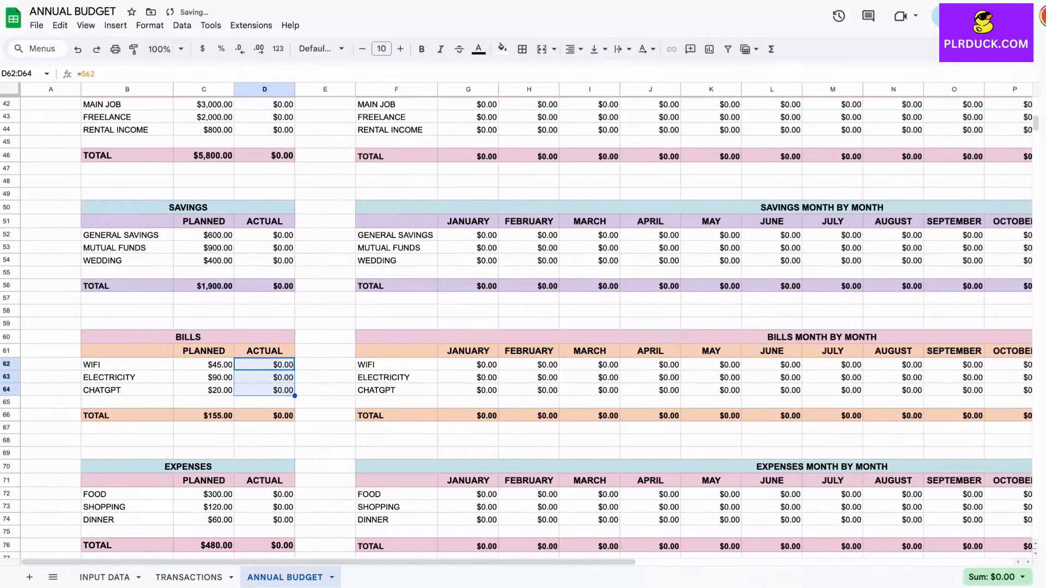
pyautogui.click(325, 390)
pyautogui.scroll(3, 325, 390)
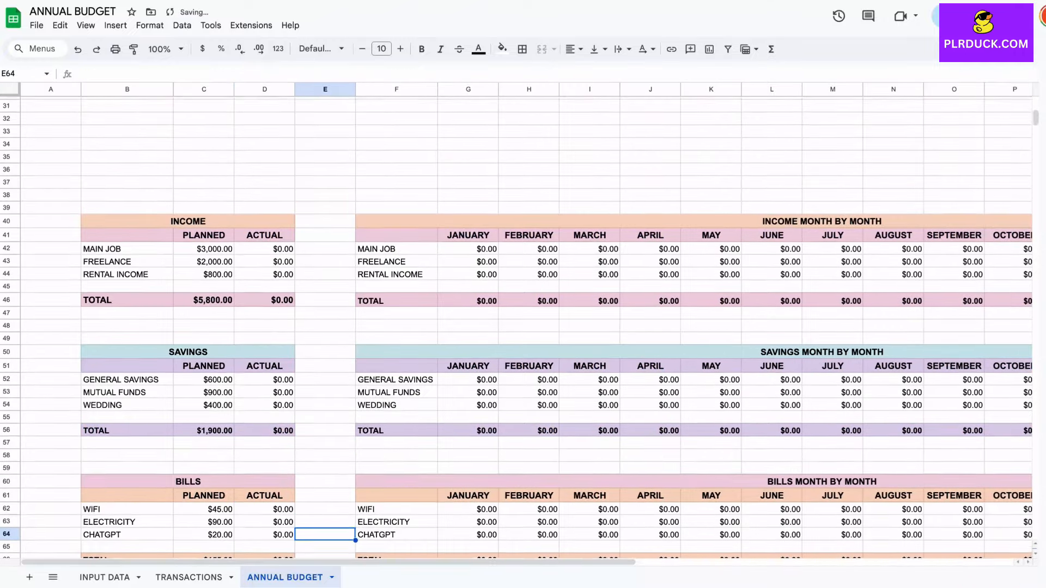
pyautogui.scroll(-1, 325, 390)
pyautogui.hscroll(1, 325, 390)
pyautogui.hscroll(-1, 517, 323)
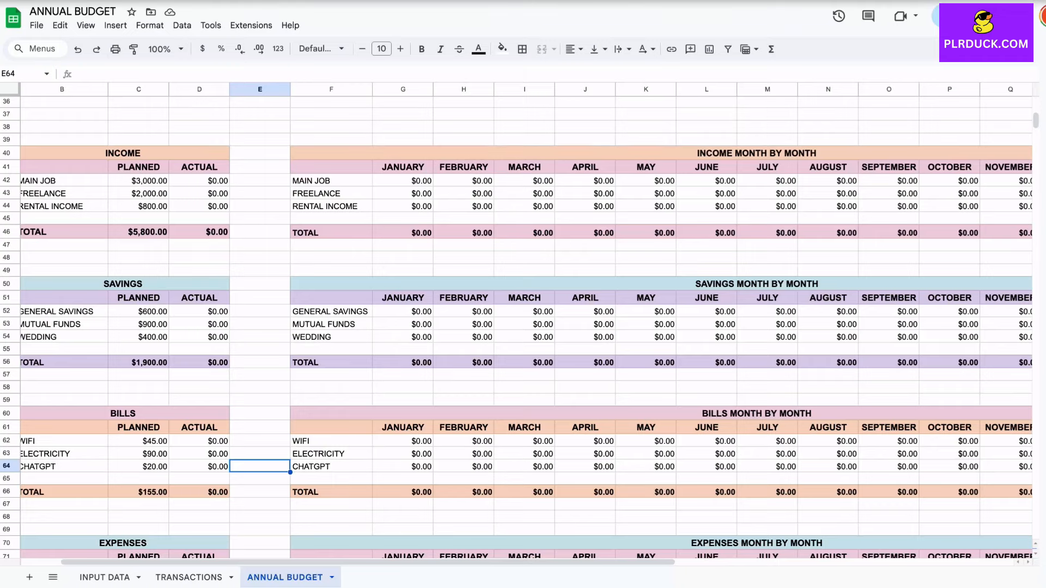
# - Copy the INCOME MONTH BY MONTH title and month header rows F40:T41 to F28:T29
pyautogui.scroll(3, 517, 327)
pyautogui.hscroll(1, 518, 327)
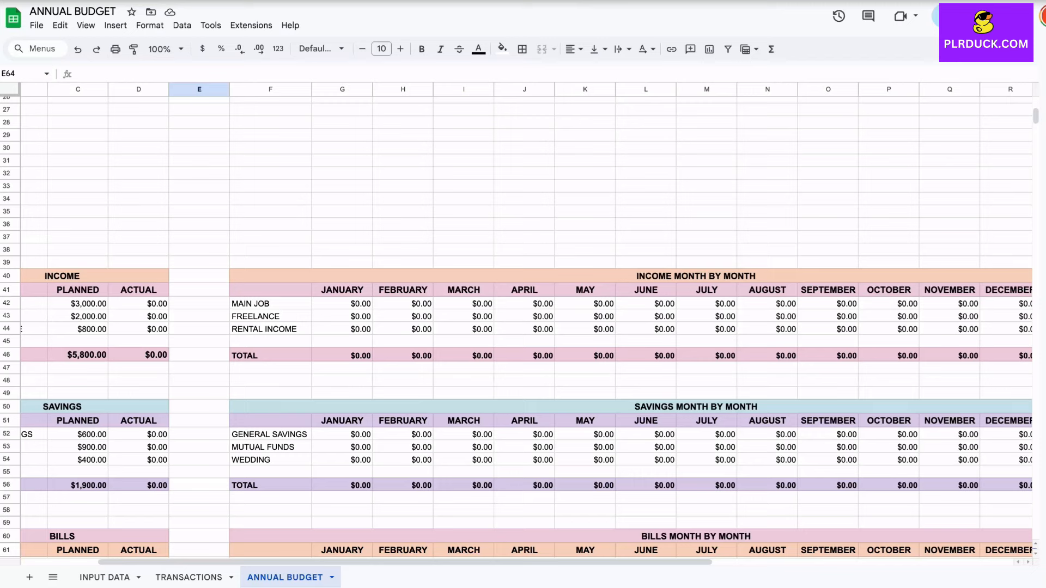
pyautogui.moveTo(270, 277); pyautogui.dragTo(272, 289)
pyautogui.hotkey('ctrl', 'c')
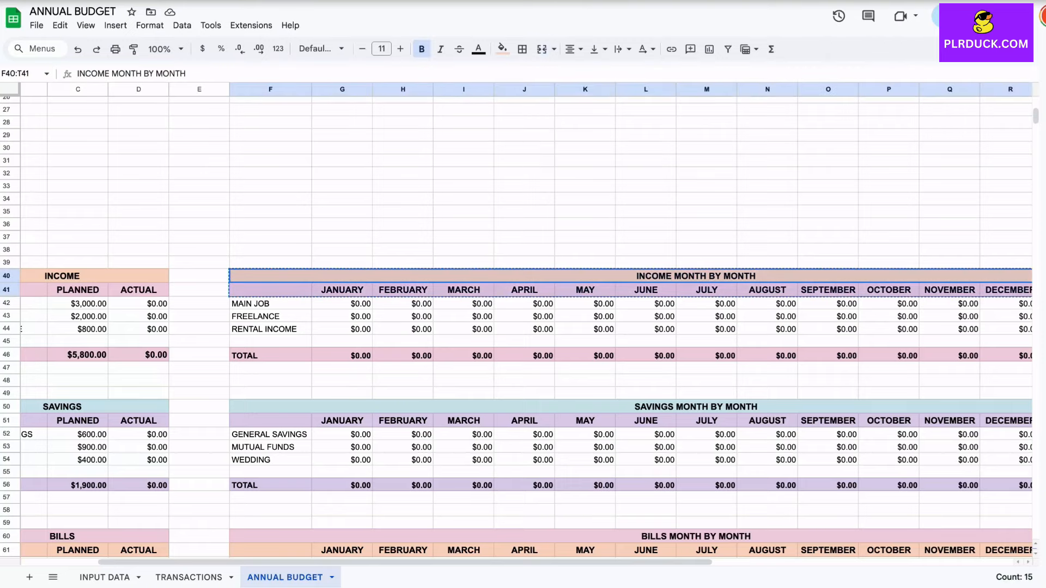
pyautogui.click(270, 135)
pyautogui.scroll(1, 270, 136)
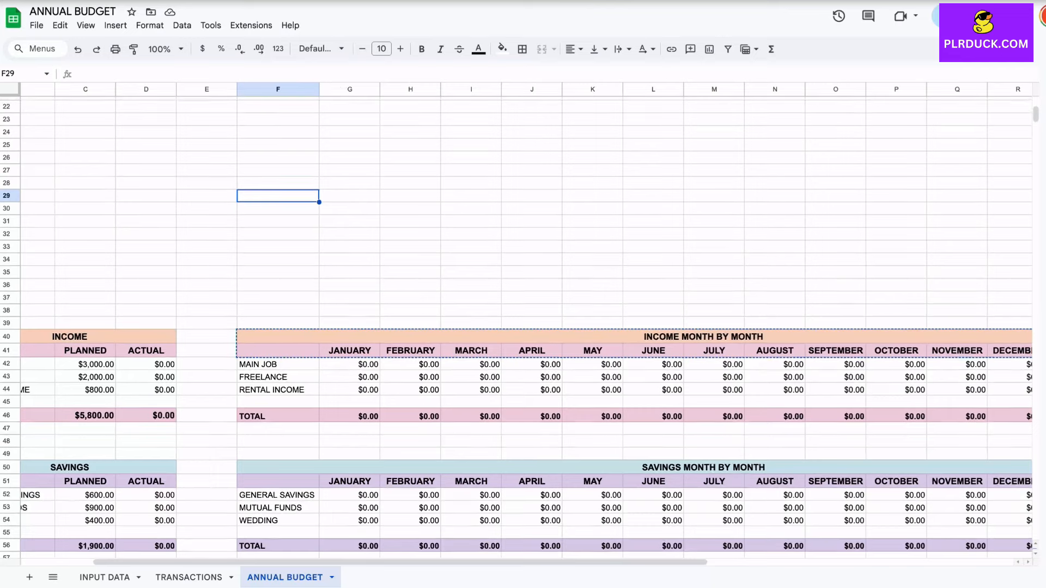
pyautogui.click(277, 182)
pyautogui.hotkey('ctrl', 'v')
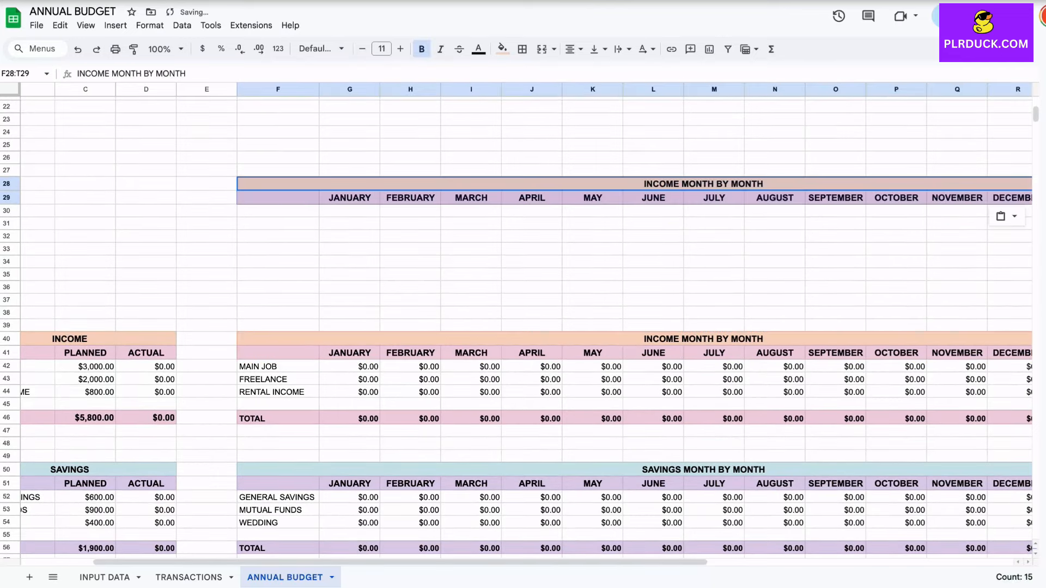
# - Retitle the pasted header in F28 as CASH FLOW MONTH BY MONTH
pyautogui.scroll(1, 517, 284)
pyautogui.write('CASH')
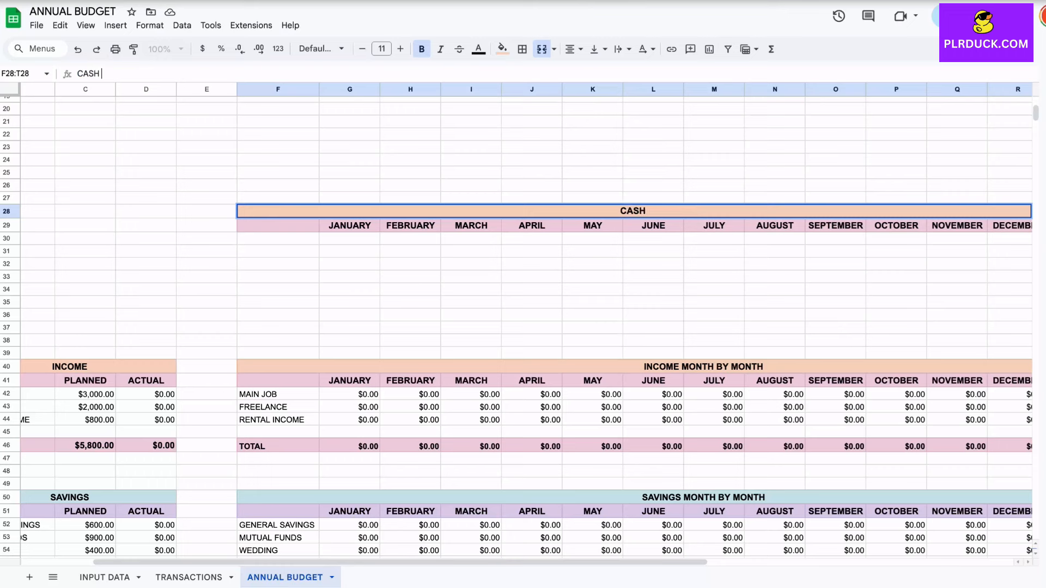
pyautogui.write(' FLOW MONTH ')
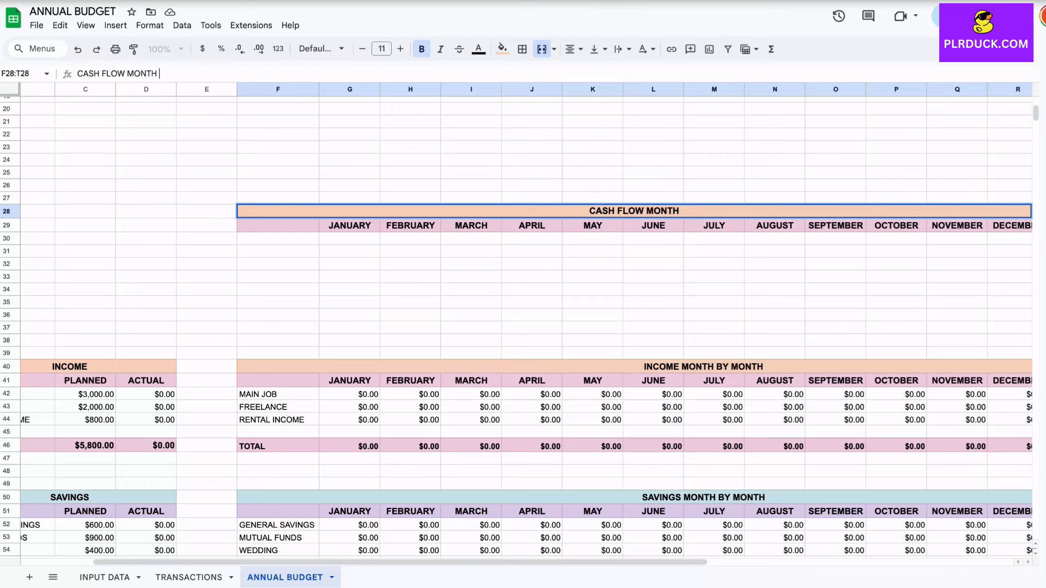
pyautogui.write('BY MONTH')
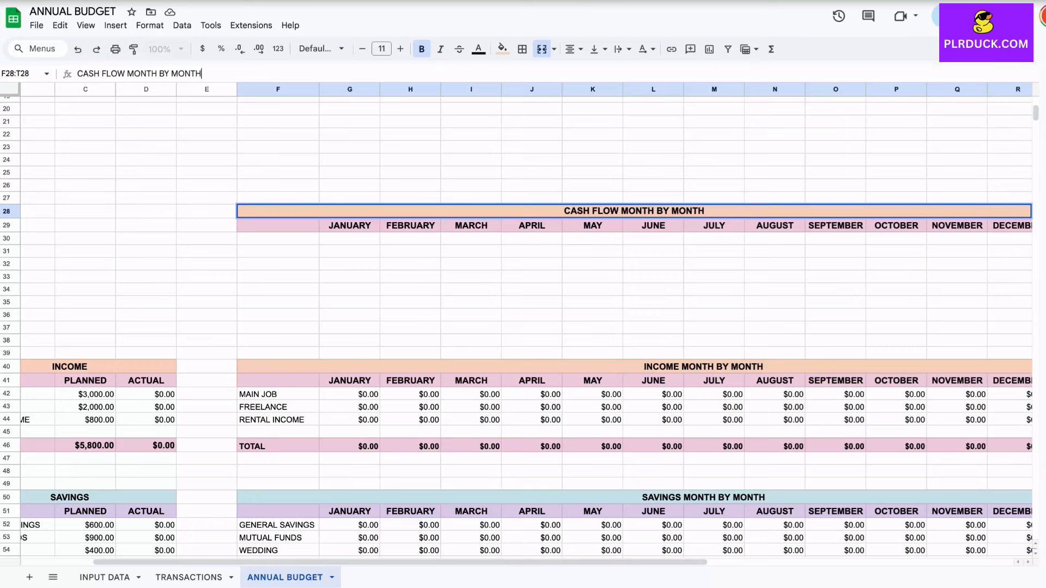
pyautogui.press('Return')
# - Label the cash flow rows F30 to F35 as INCOME, SAVINGS, BILLS, EXPENSES, DEBT and LEFT
pyautogui.press('Down')
pyautogui.write('INCOME')
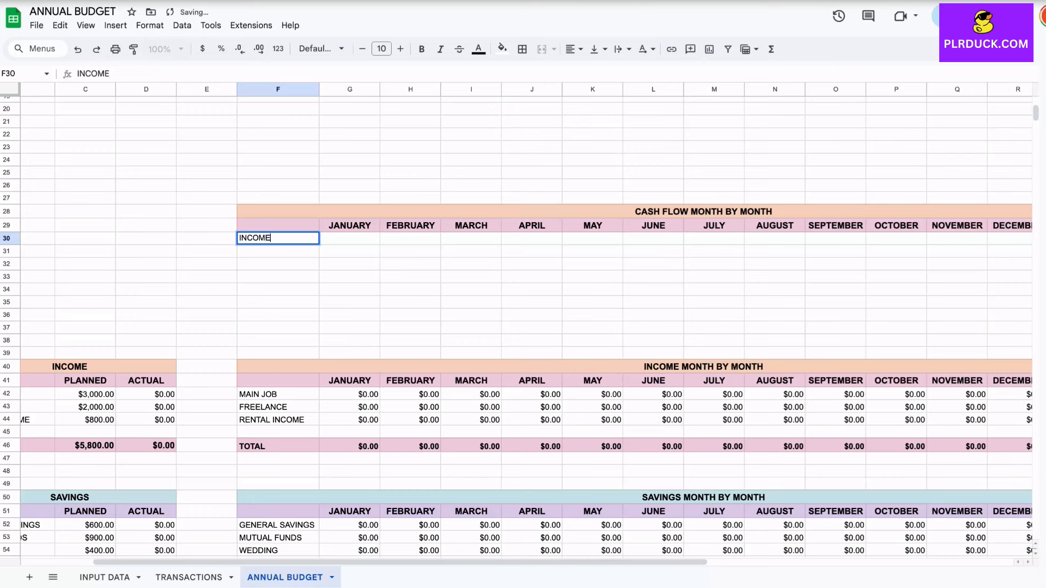
pyautogui.press('Return')
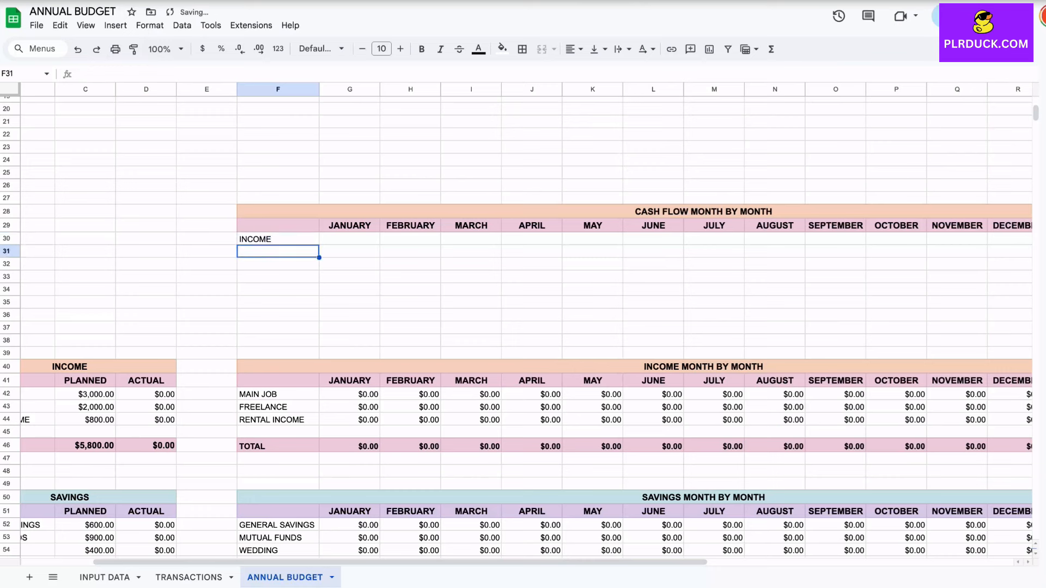
pyautogui.write('SAVINGS')
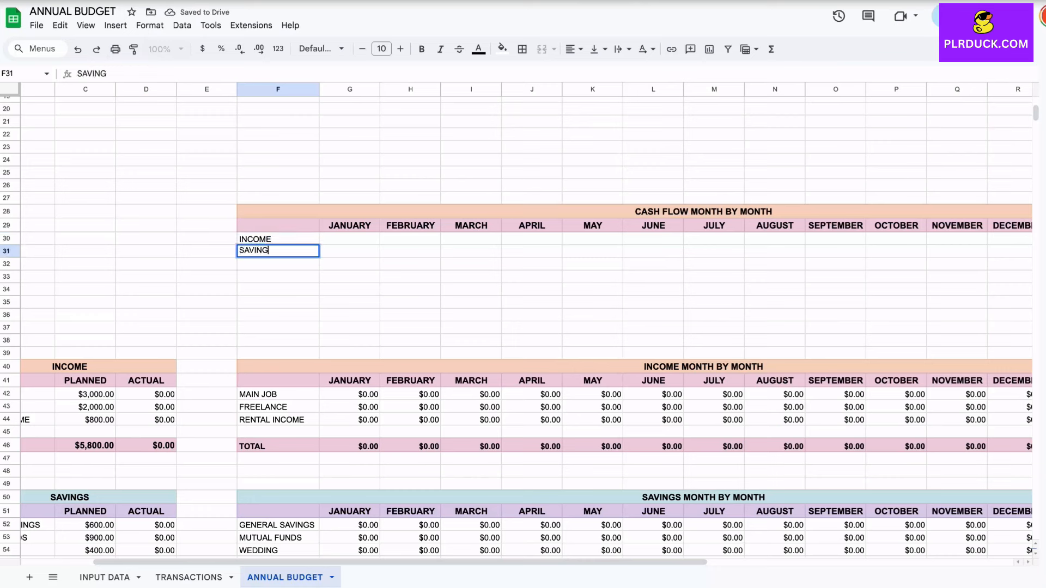
pyautogui.press('Return')
pyautogui.write('BILLS')
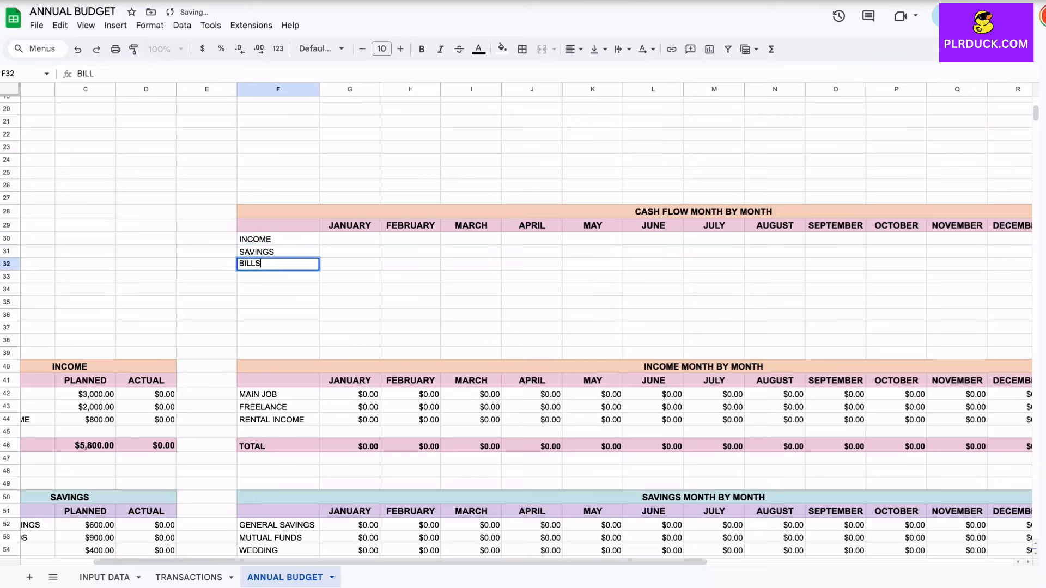
pyautogui.press('Return')
pyautogui.write('EXPENSES')
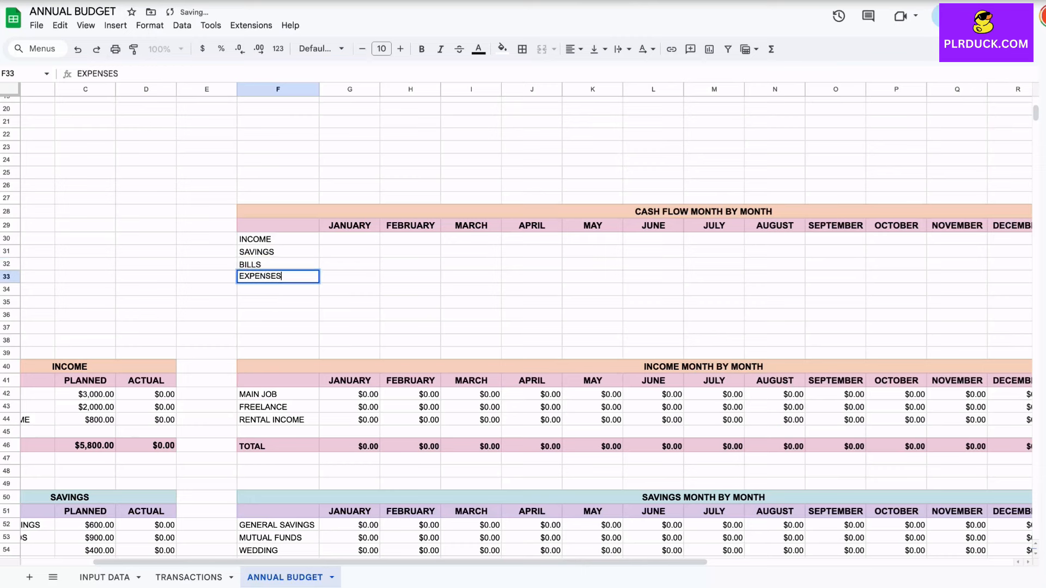
pyautogui.press('Return')
pyautogui.write('DEBT')
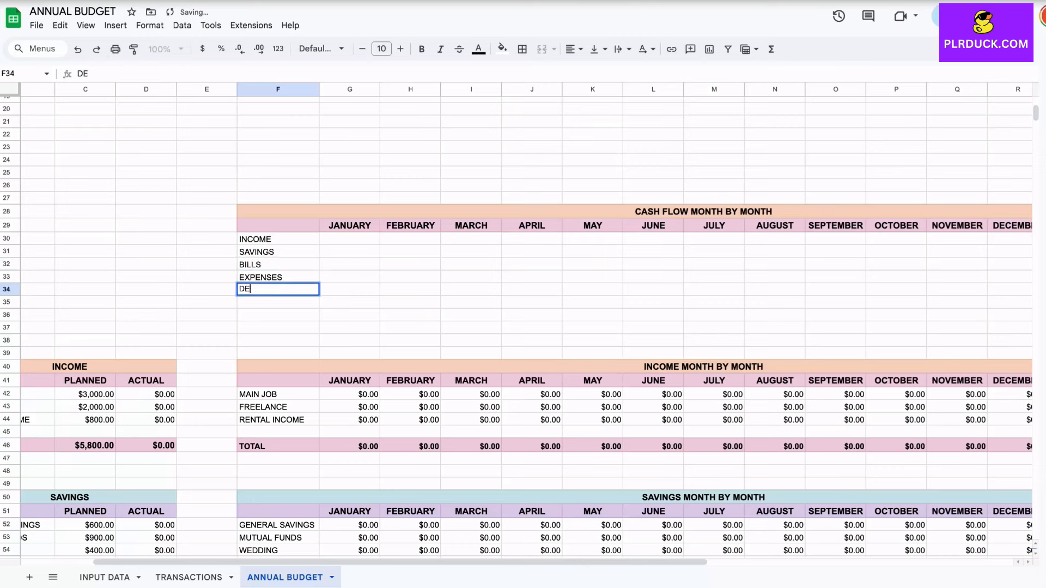
pyautogui.press('Return')
pyautogui.write('LEFT')
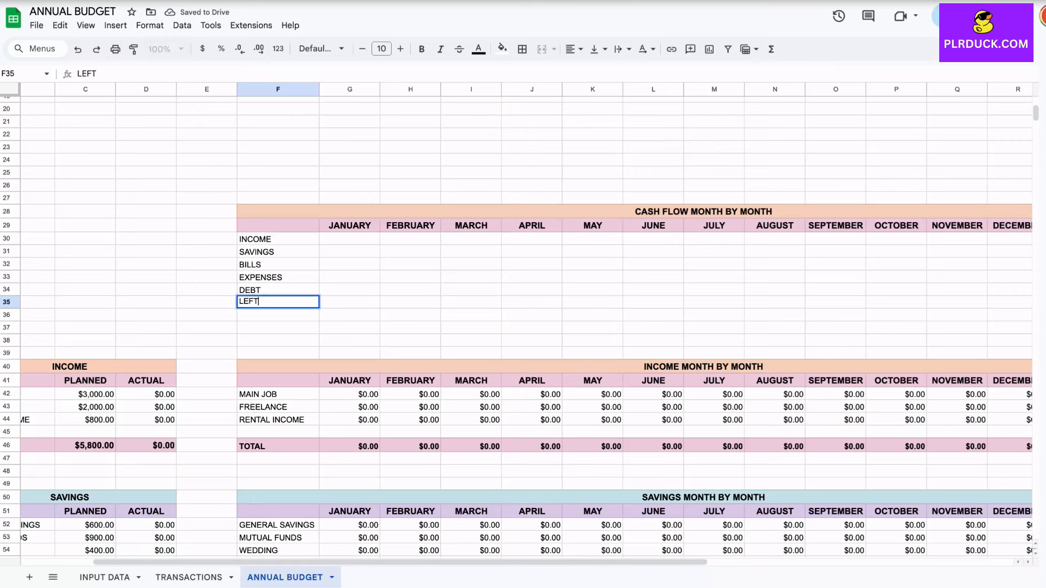
pyautogui.click(349, 290)
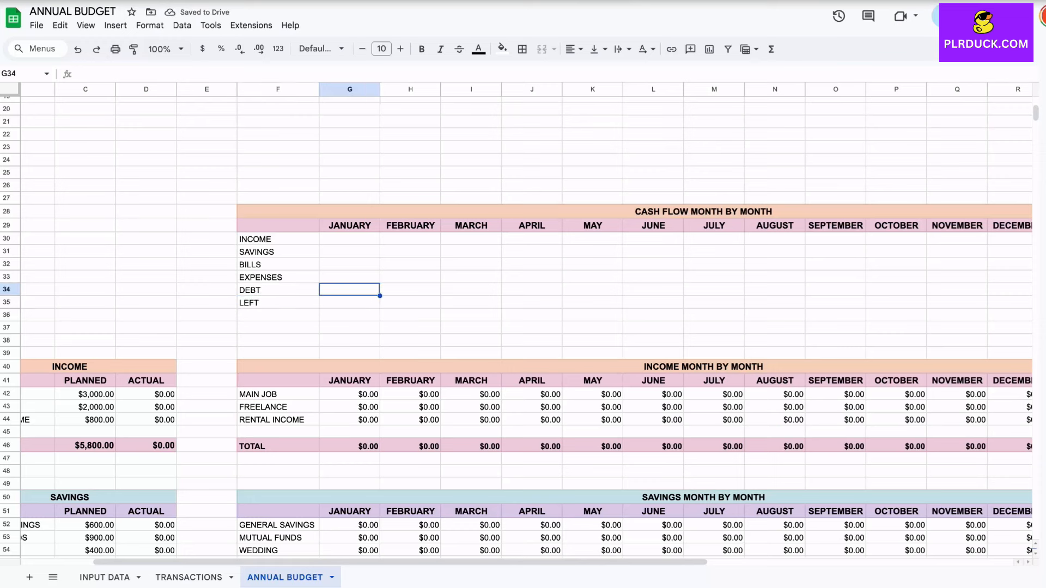
# - Link January cash flow income in G30 to the income total G46, fill it through December in R30, and check the February reference
pyautogui.click(349, 238)
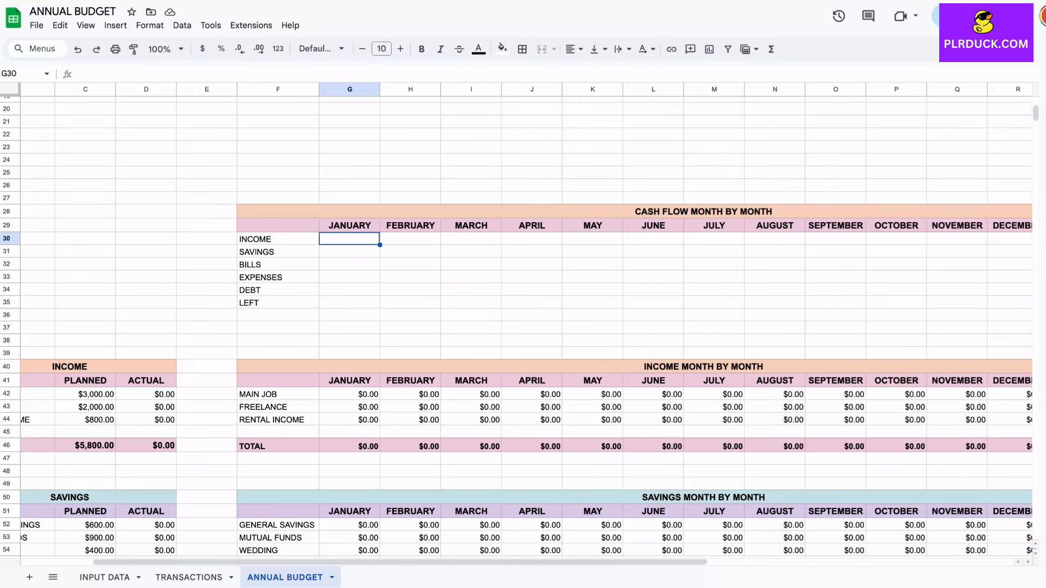
pyautogui.scroll(-1, 516, 323)
pyautogui.hscroll(1, 517, 324)
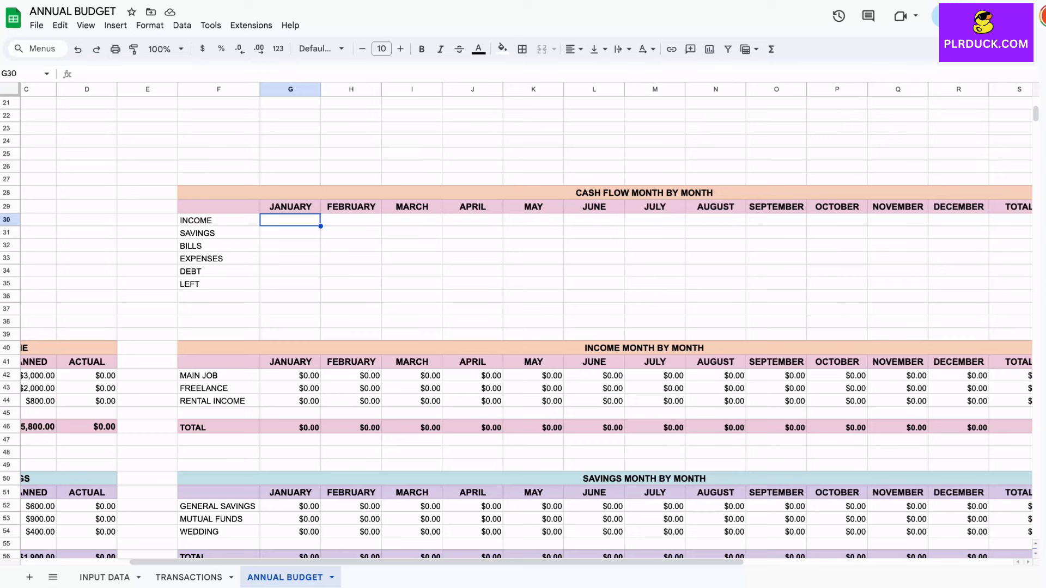
pyautogui.write('=')
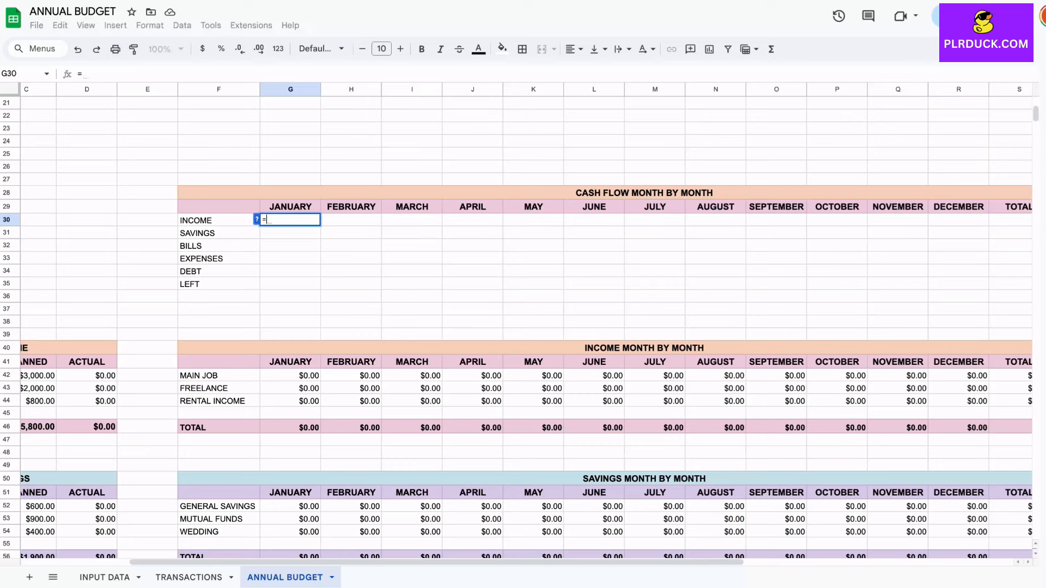
pyautogui.click(290, 427)
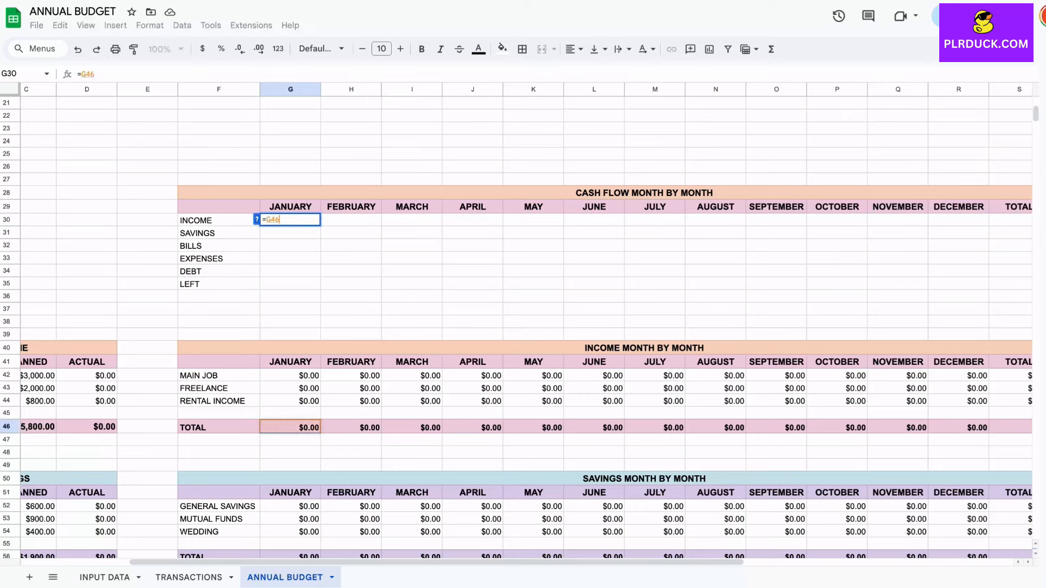
pyautogui.press('Return')
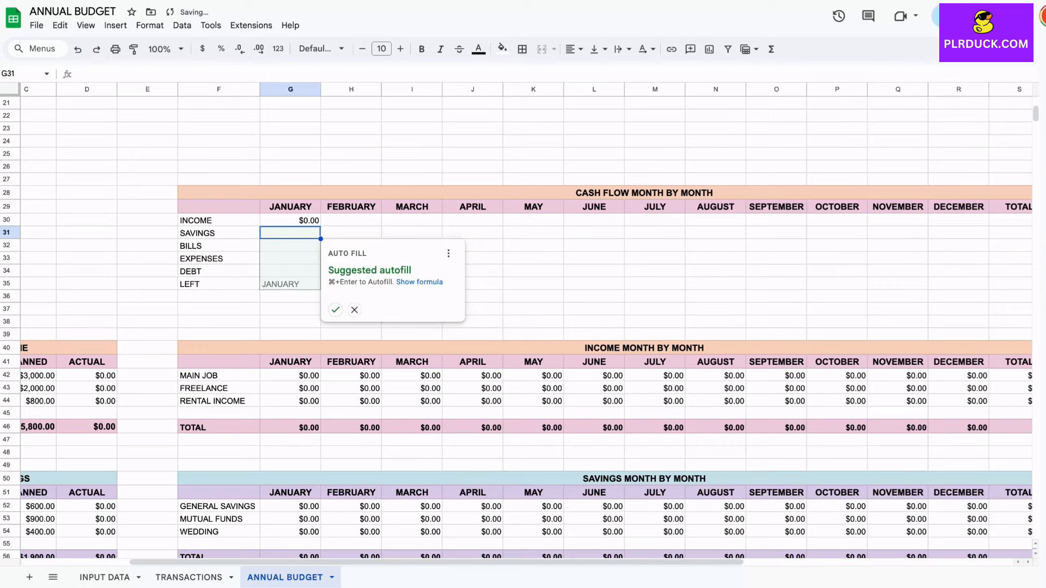
pyautogui.click(291, 220)
pyautogui.moveTo(354, 220); pyautogui.dragTo(958, 220)
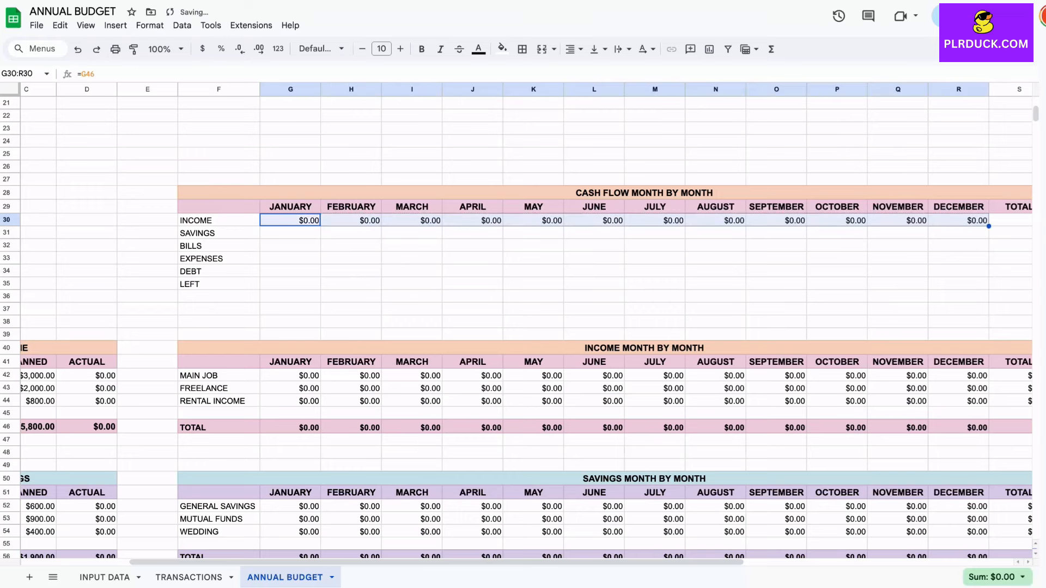
pyautogui.click(350, 221)
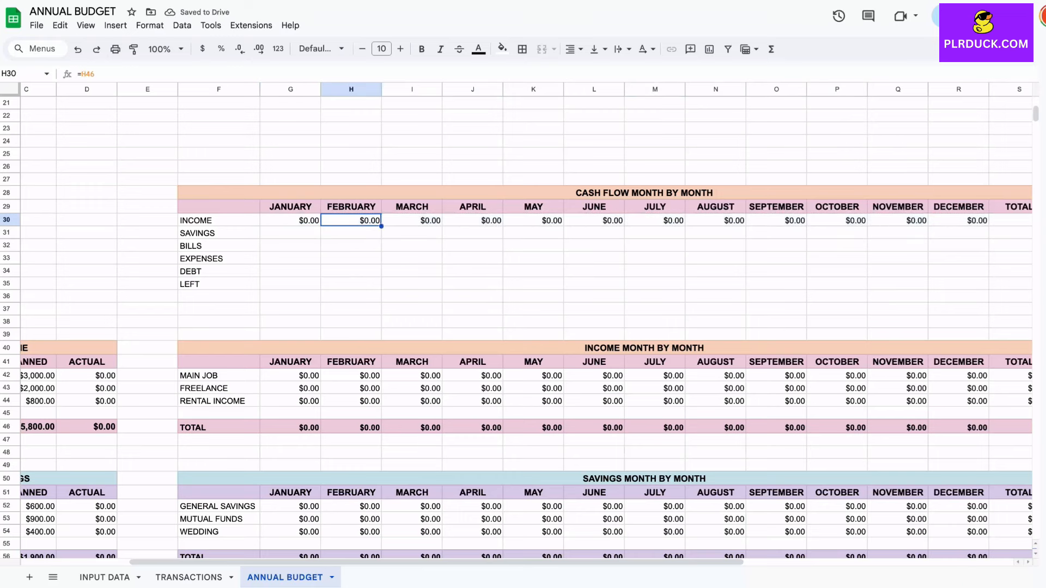
pyautogui.click(351, 427)
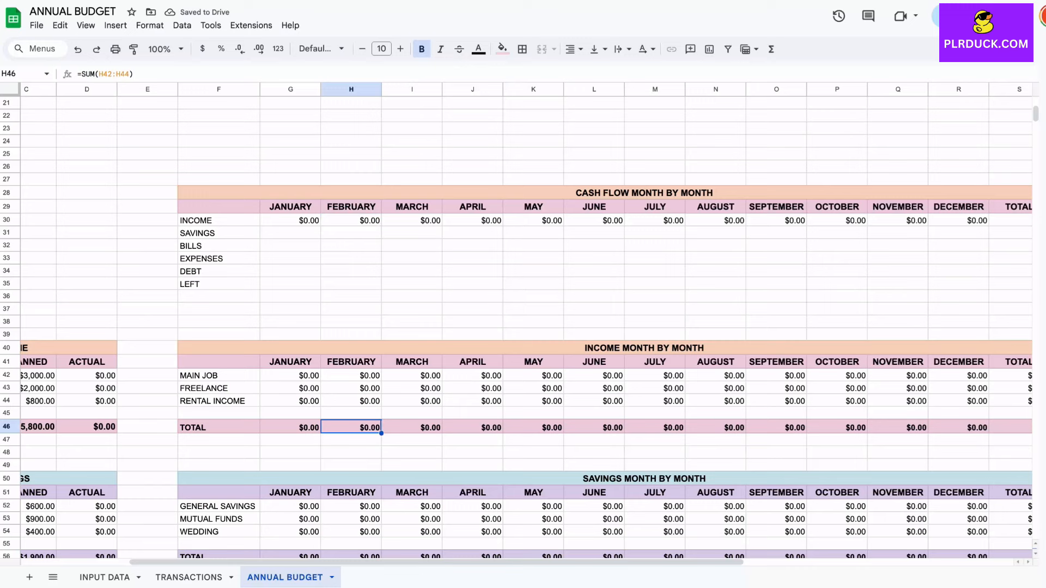
# - Link January cash flow savings in G31 to the savings total G56 and fill the formula through December in R31
pyautogui.click(290, 233)
pyautogui.write('=')
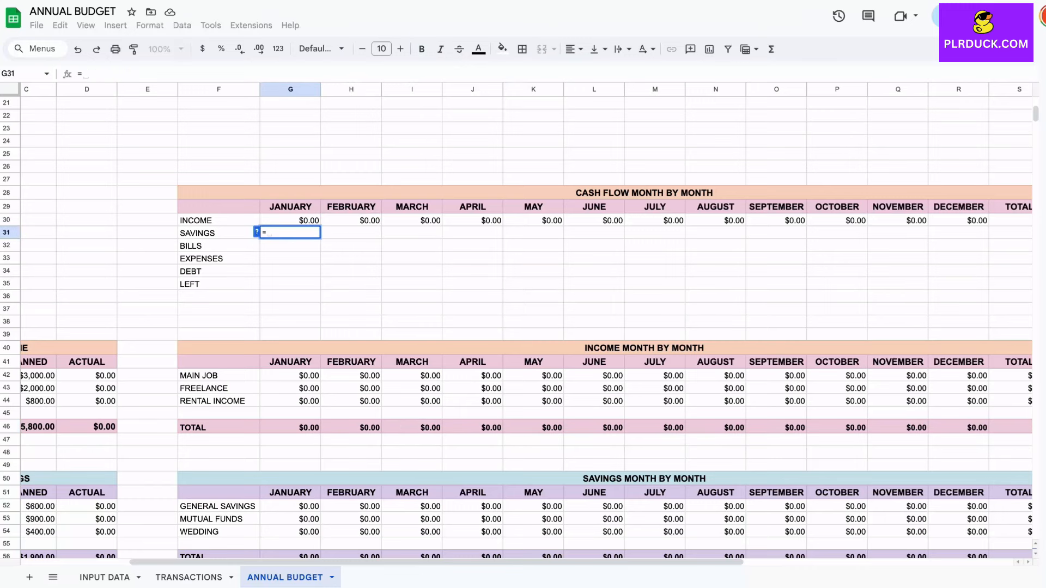
pyautogui.scroll(-5, 523, 327)
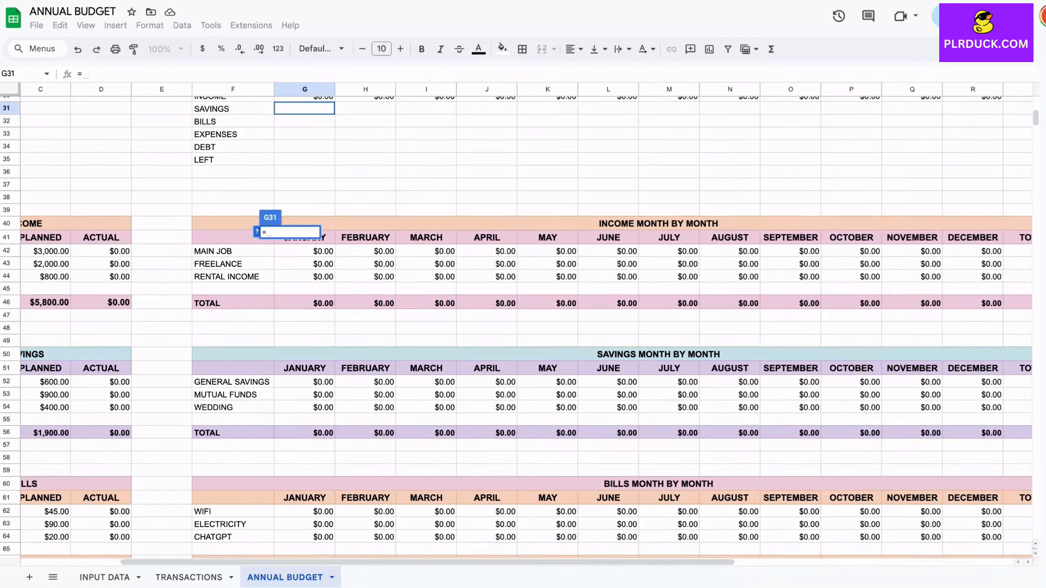
pyautogui.click(304, 432)
pyautogui.press('Return')
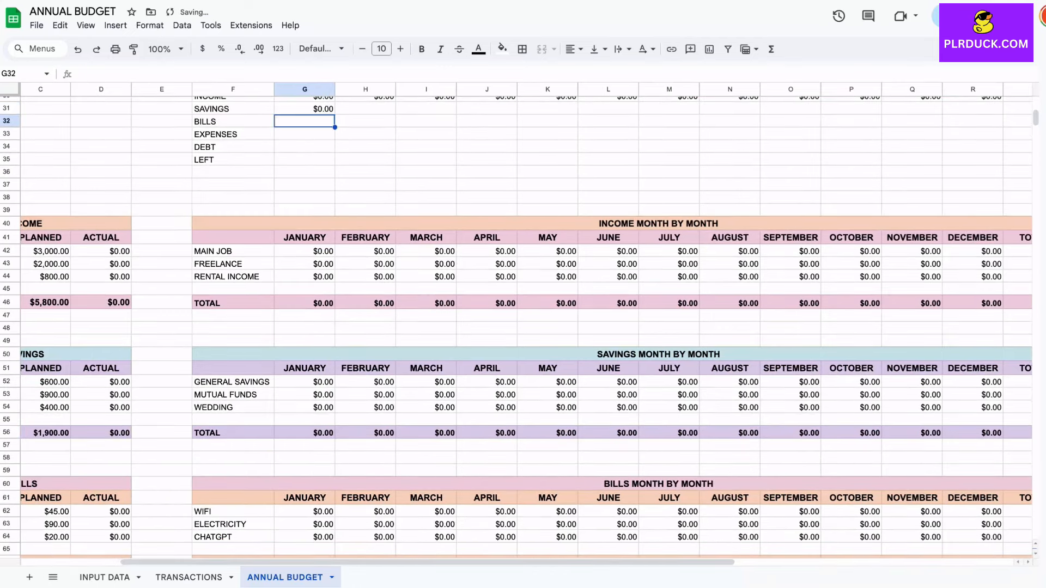
pyautogui.scroll(3, 523, 327)
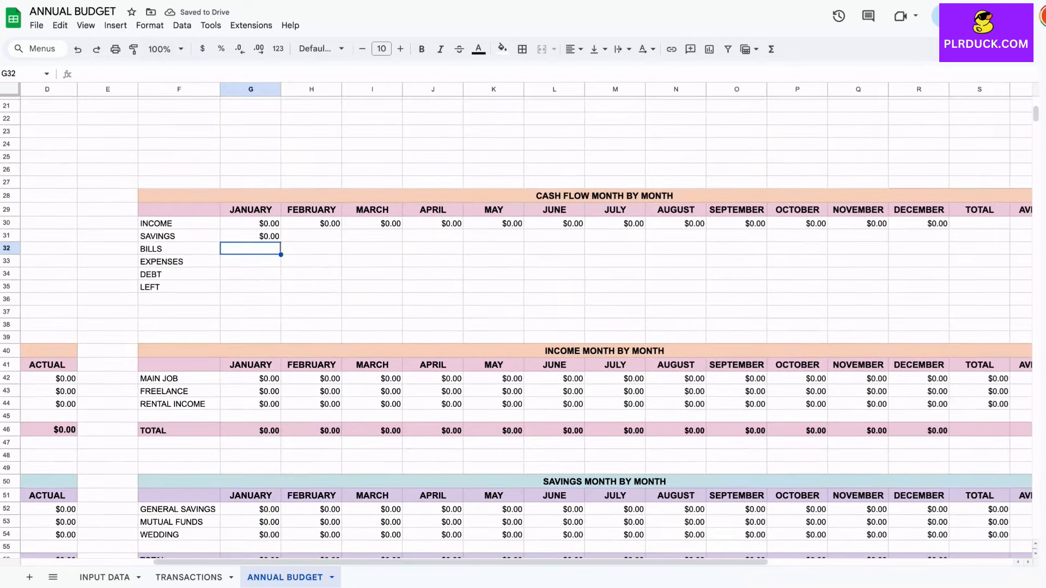
pyautogui.click(250, 236)
pyautogui.moveTo(280, 241); pyautogui.dragTo(946, 240)
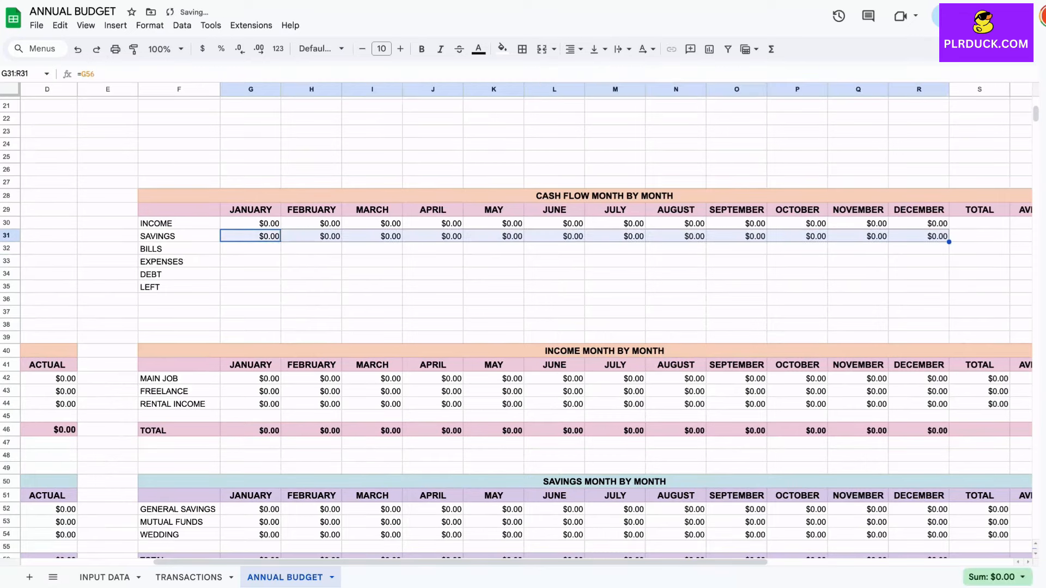
# - Fill the December cash flow income formula from R30 across the TOTAL and AVERAGE cells S30:T30
pyautogui.hscroll(2, 946, 241)
pyautogui.click(888, 219)
pyautogui.click(828, 219)
pyautogui.moveTo(858, 224); pyautogui.dragTo(947, 220)
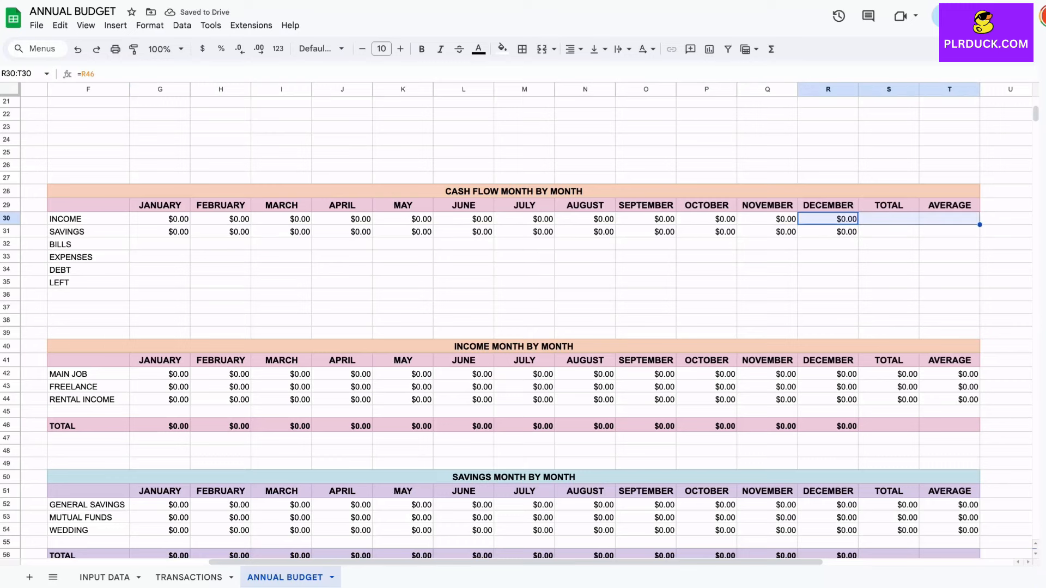
# - Extend the December sum formulas of the income and savings total rows into the TOTAL column cells S46 and S56
pyautogui.scroll(-1, 516, 324)
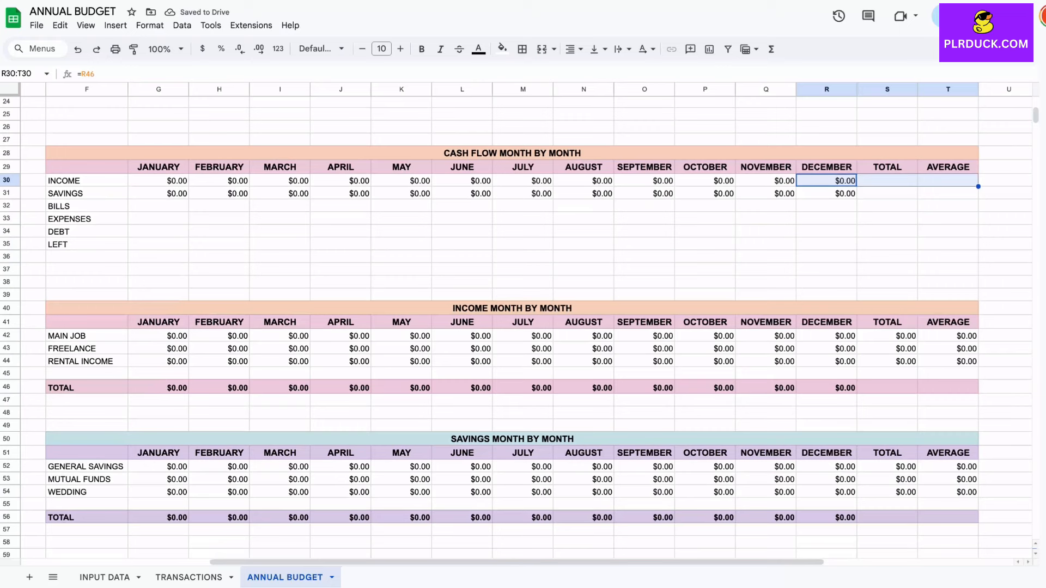
pyautogui.click(826, 387)
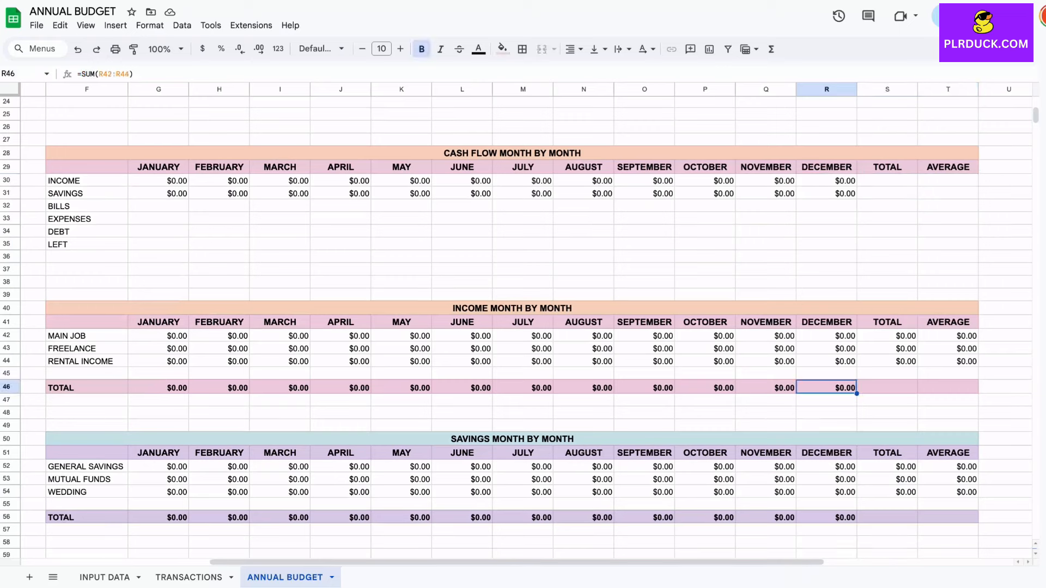
pyautogui.moveTo(856, 393); pyautogui.dragTo(917, 392)
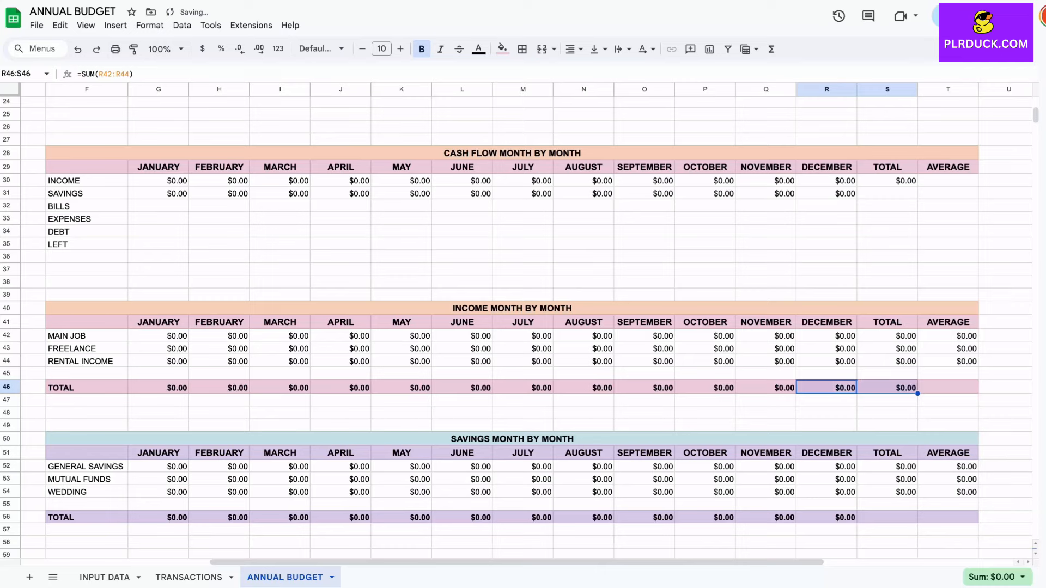
pyautogui.scroll(-3, 832, 381)
pyautogui.click(833, 420)
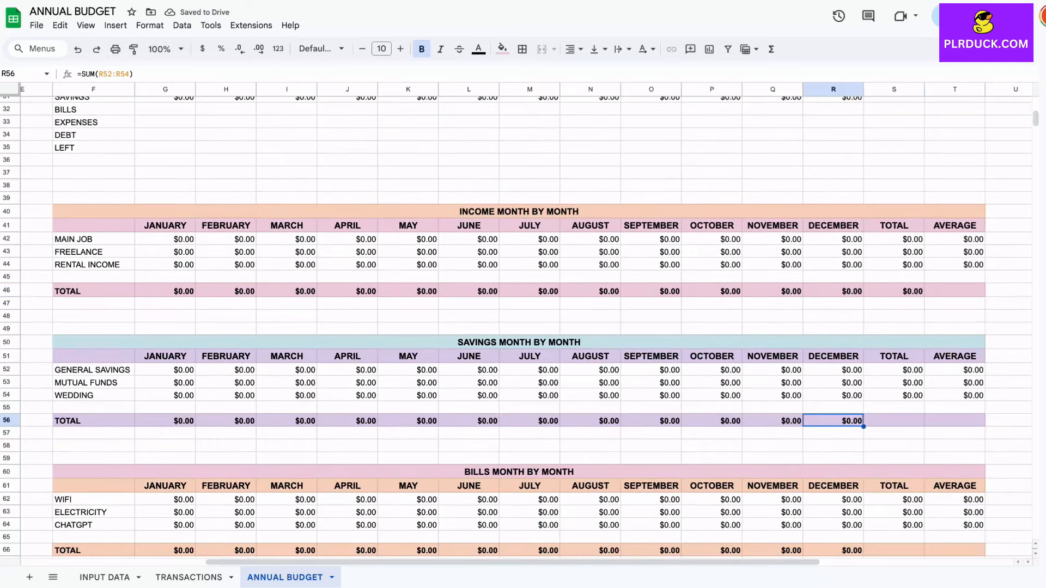
pyautogui.moveTo(864, 426); pyautogui.dragTo(920, 421)
# - Extend the December sum formulas of the bills and expenses total rows into the TOTAL column cells S66 and S76
pyautogui.scroll(-3, 920, 421)
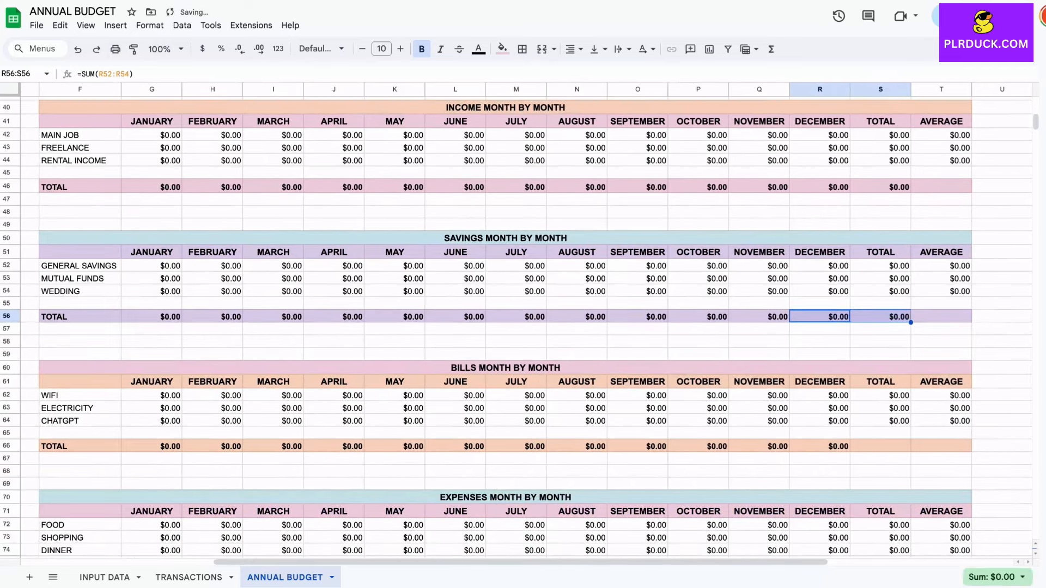
pyautogui.click(834, 446)
pyautogui.moveTo(849, 452); pyautogui.dragTo(910, 451)
pyautogui.scroll(-3, 910, 451)
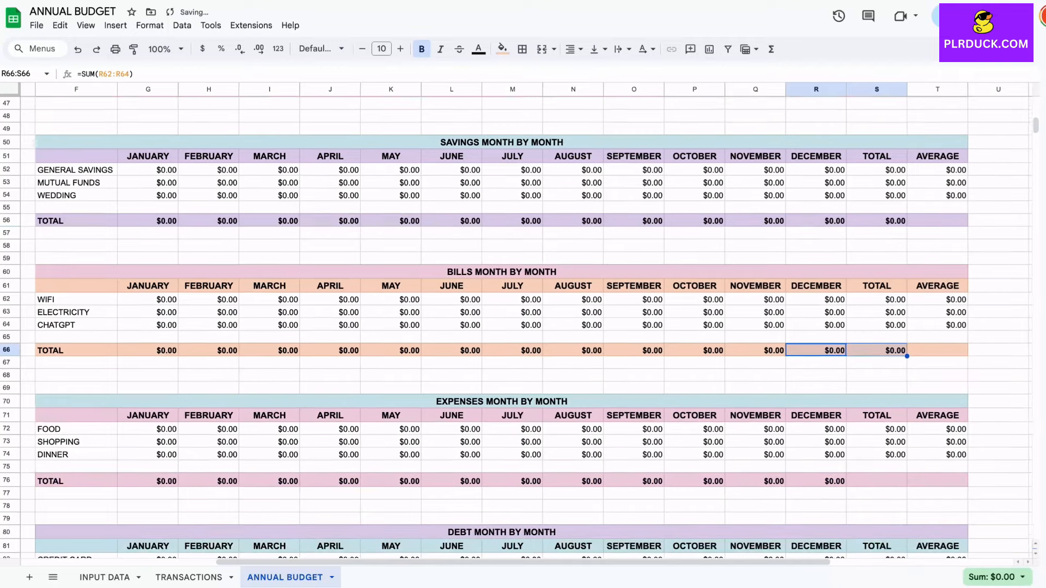
pyautogui.click(822, 478)
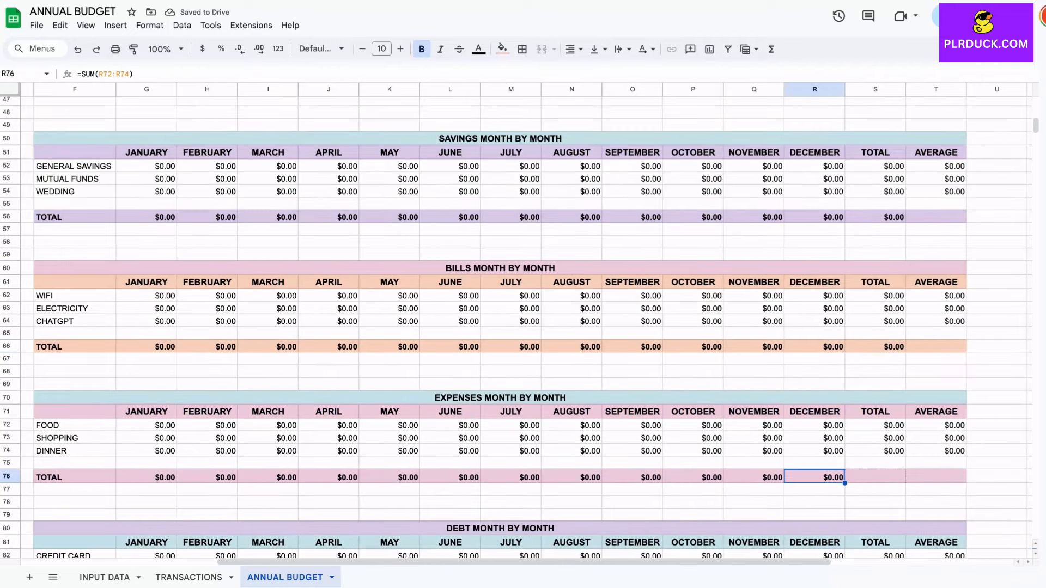
pyautogui.moveTo(844, 483); pyautogui.dragTo(905, 480)
# - Extend the December sum formula of the debt total row from R85 into the TOTAL column cell S85
pyautogui.scroll(-5, 905, 481)
pyautogui.click(823, 428)
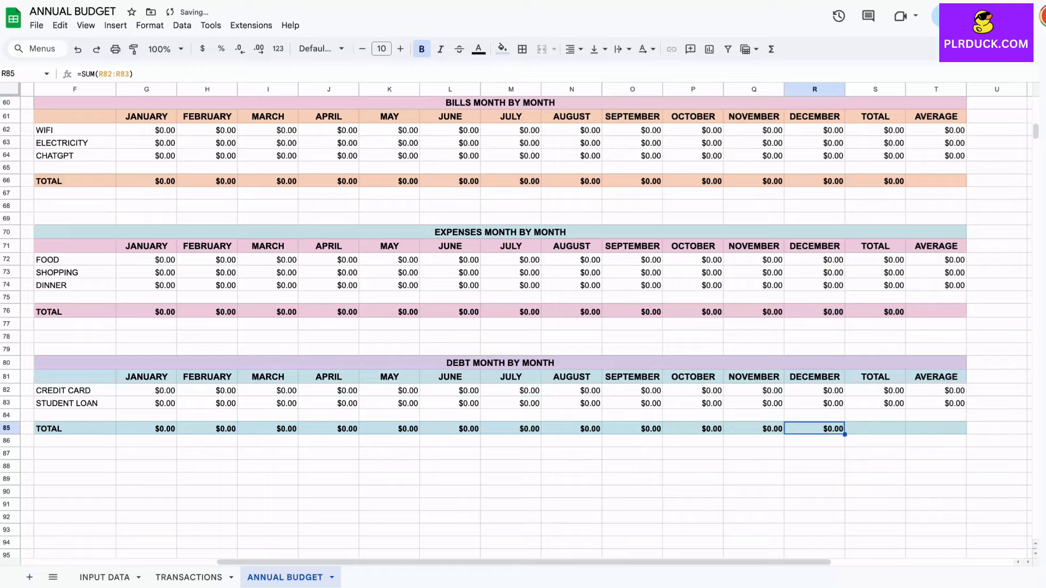
pyautogui.moveTo(844, 434); pyautogui.dragTo(905, 433)
# - Fill the December cash flow savings formula from R31 into the TOTAL column cell S31
pyautogui.scroll(5, 905, 433)
pyautogui.scroll(8, 893, 425)
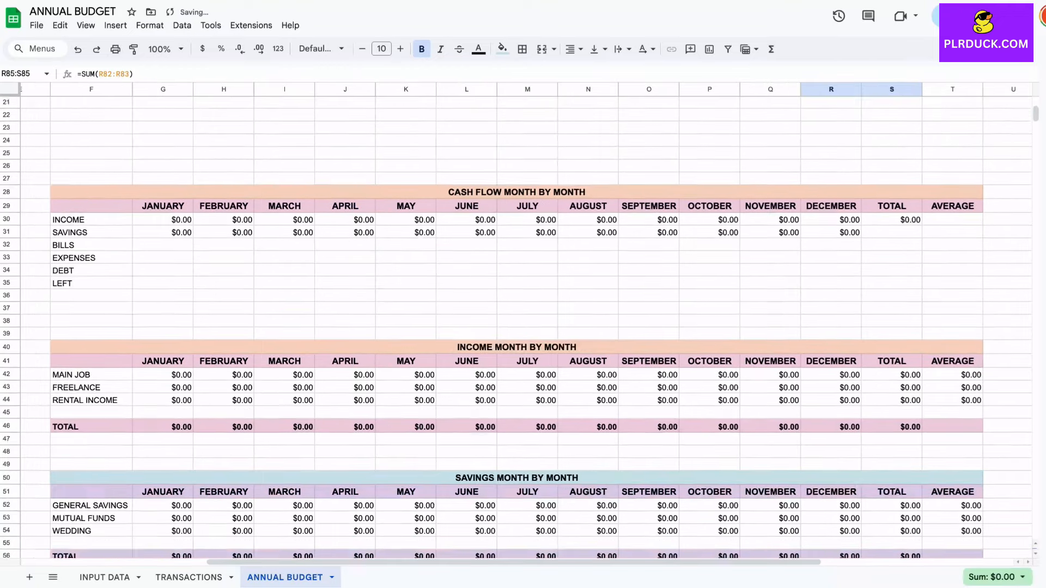
pyautogui.click(831, 359)
pyautogui.moveTo(861, 365); pyautogui.dragTo(894, 364)
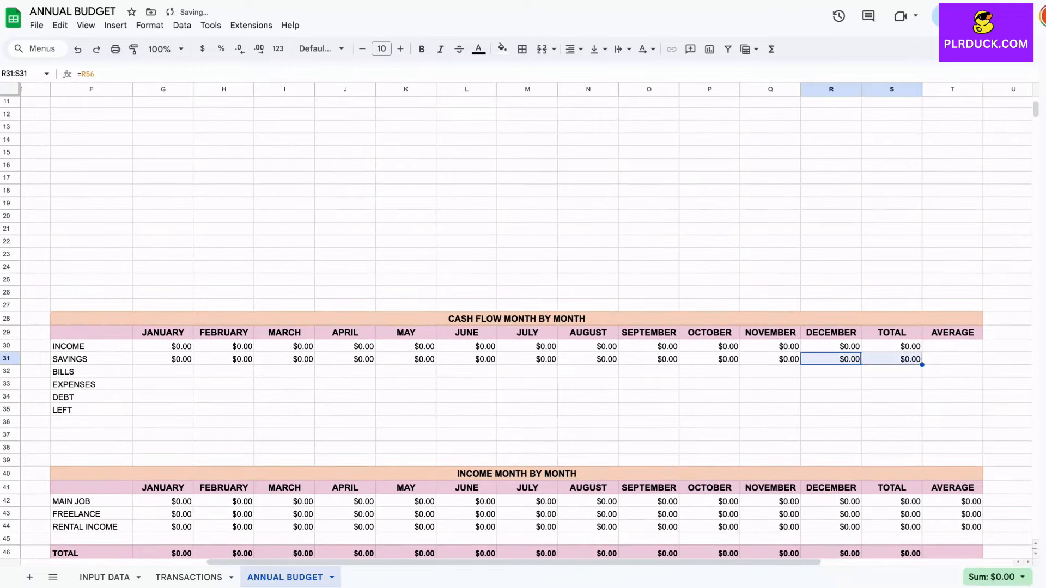
# - Link the cash flow January bills cell G32 to the bills total G66 and fill it across to the TOTAL column
pyautogui.hscroll(-3, 516, 324)
pyautogui.click(253, 366)
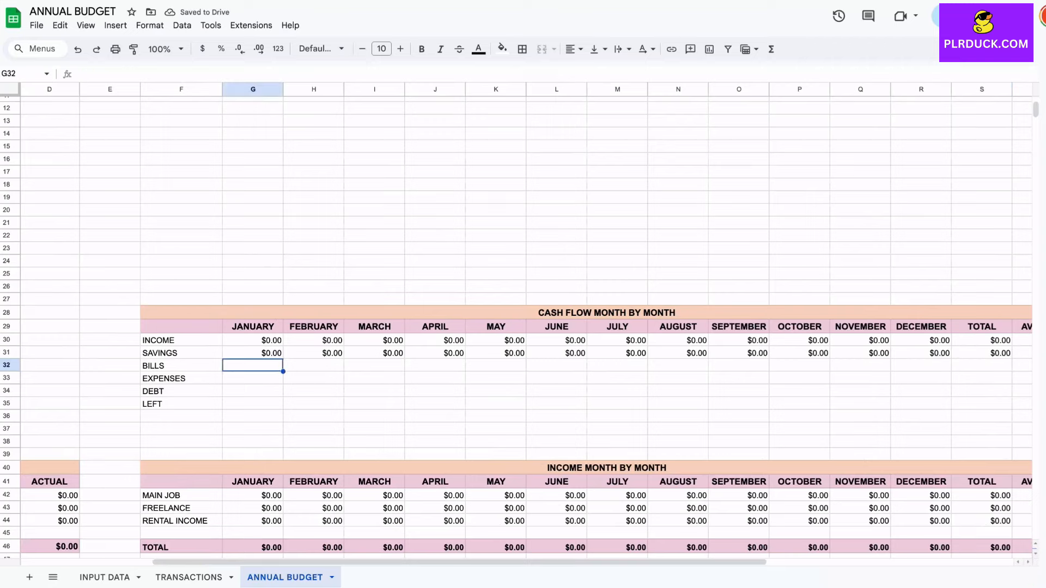
pyautogui.scroll(-2, 253, 366)
pyautogui.write('=')
pyautogui.scroll(-5, 516, 324)
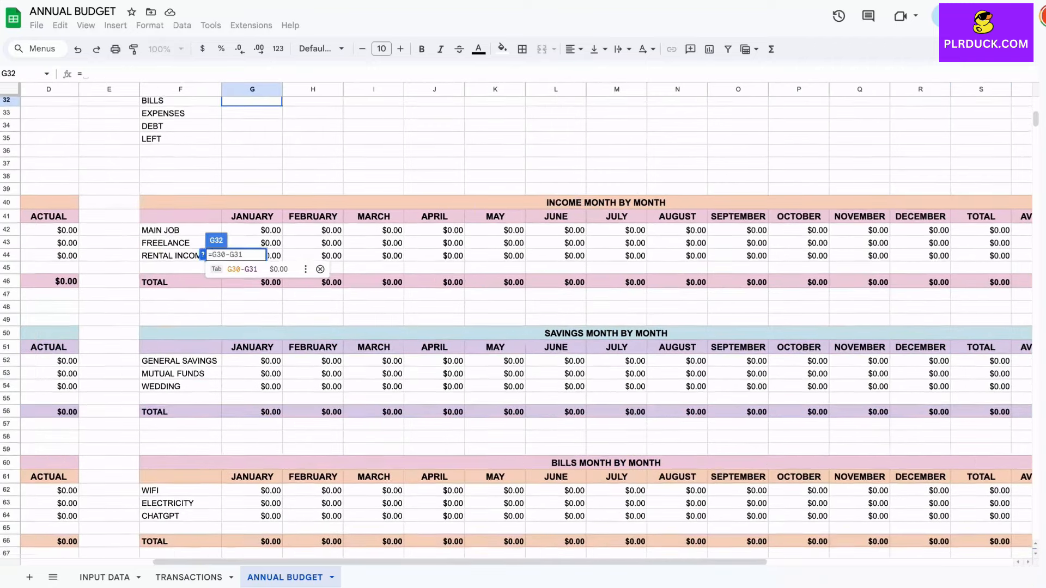
pyautogui.click(254, 488)
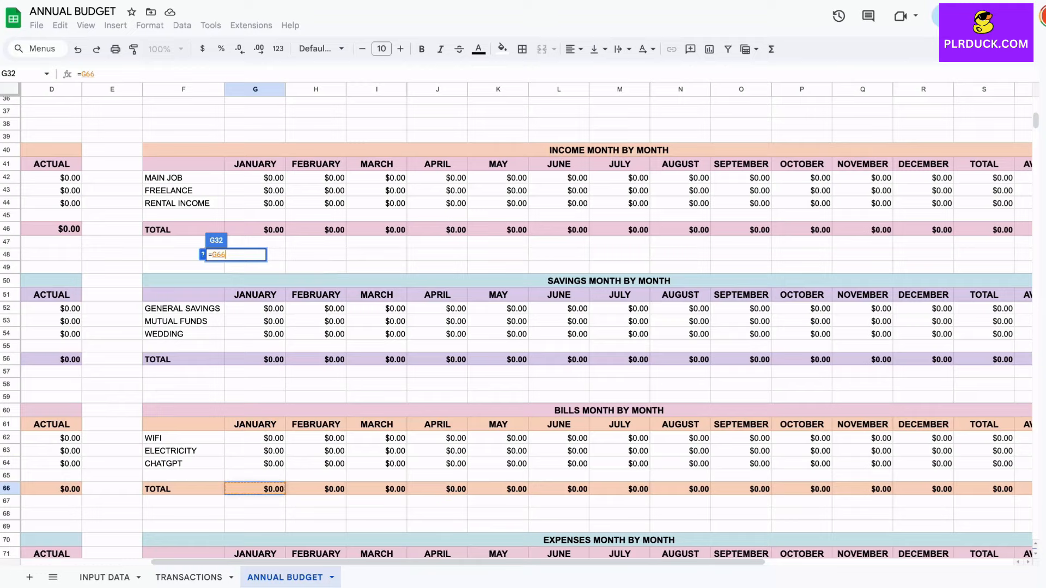
pyautogui.press('Return')
pyautogui.scroll(5, 516, 323)
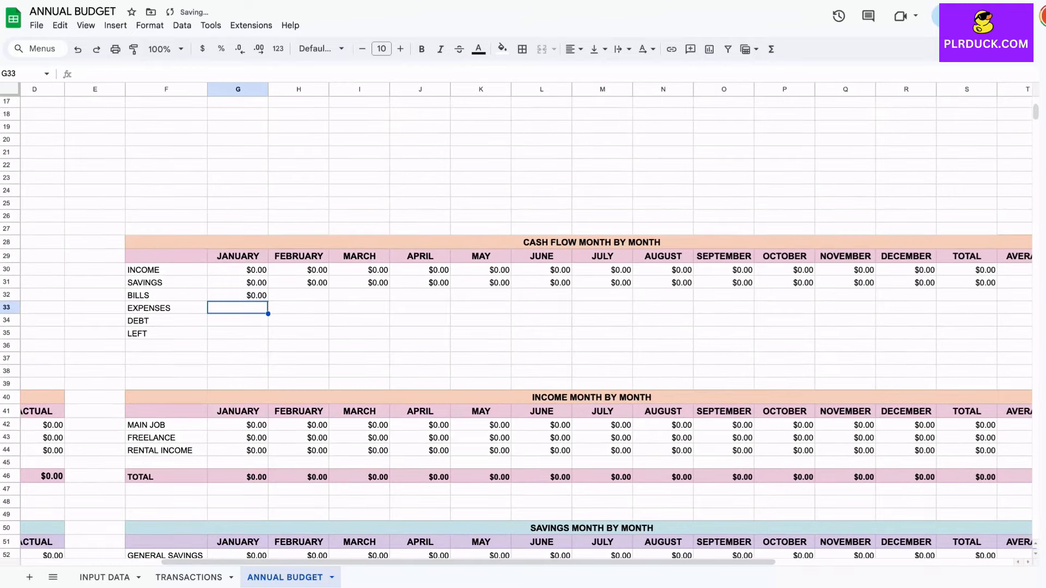
pyautogui.click(237, 295)
pyautogui.moveTo(268, 301); pyautogui.dragTo(966, 296)
# - Link the cash flow January expenses cell G33 to the expenses total G76 and fill it across to the TOTAL column
pyautogui.click(238, 307)
pyautogui.write('=')
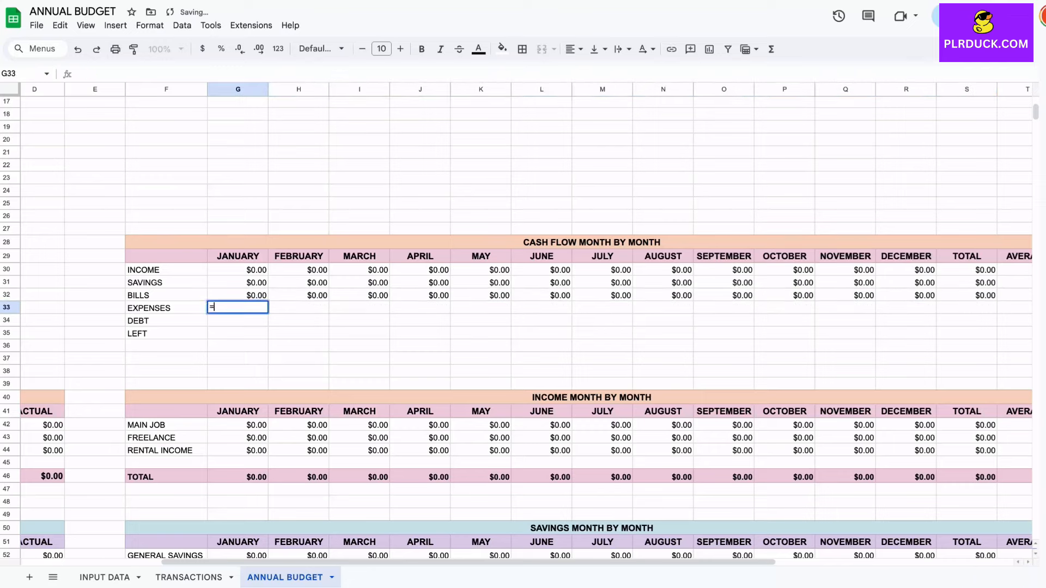
pyautogui.scroll(-10, 516, 324)
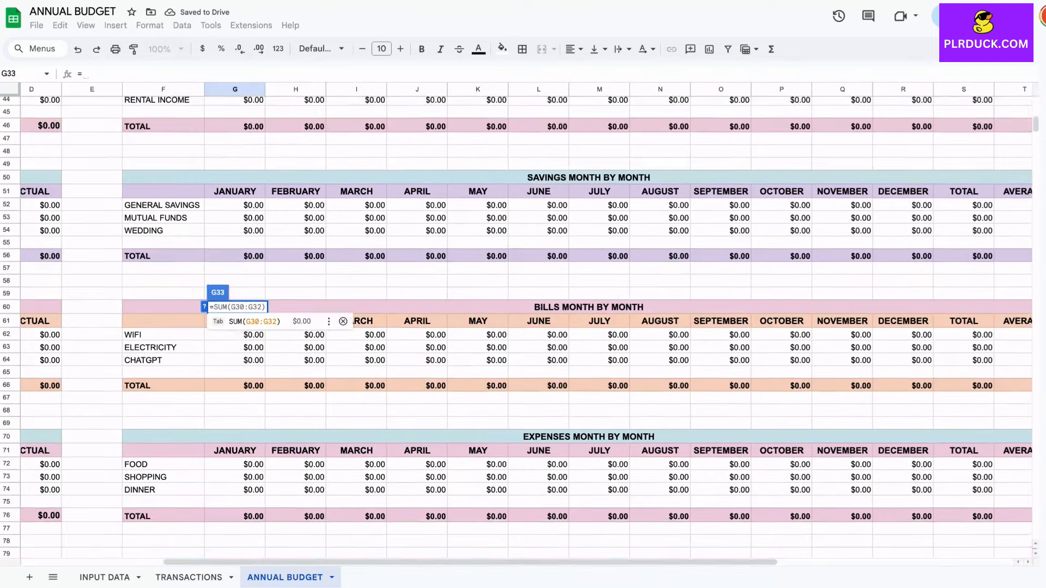
pyautogui.click(229, 492)
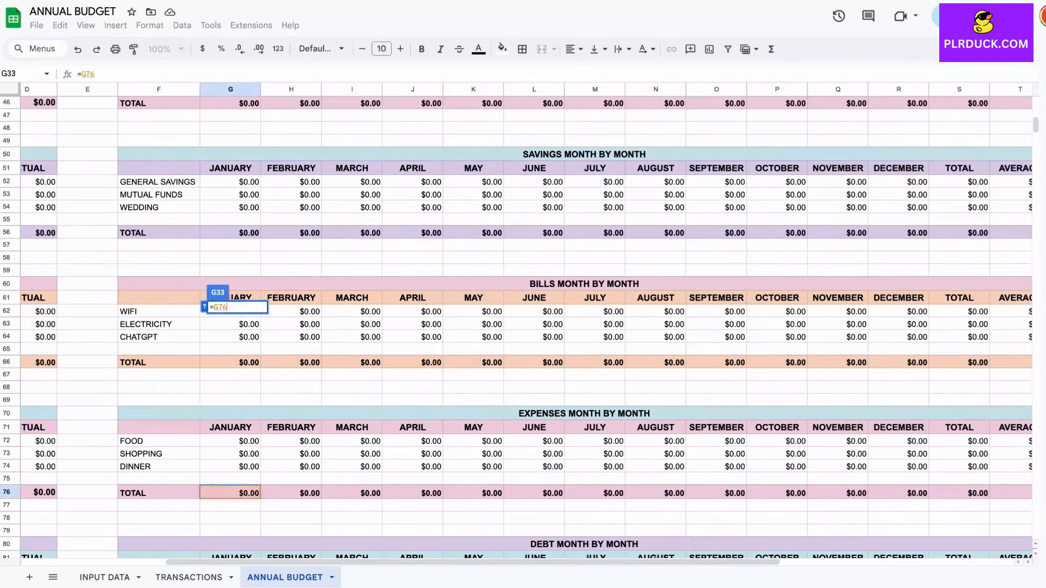
pyautogui.press('Return')
pyautogui.click(231, 339)
pyautogui.moveTo(262, 345); pyautogui.dragTo(990, 345)
# - Link the cash flow January debt cell G34 to the debt total G85 and fill it across to the TOTAL column
pyautogui.press('Down')
pyautogui.write('=')
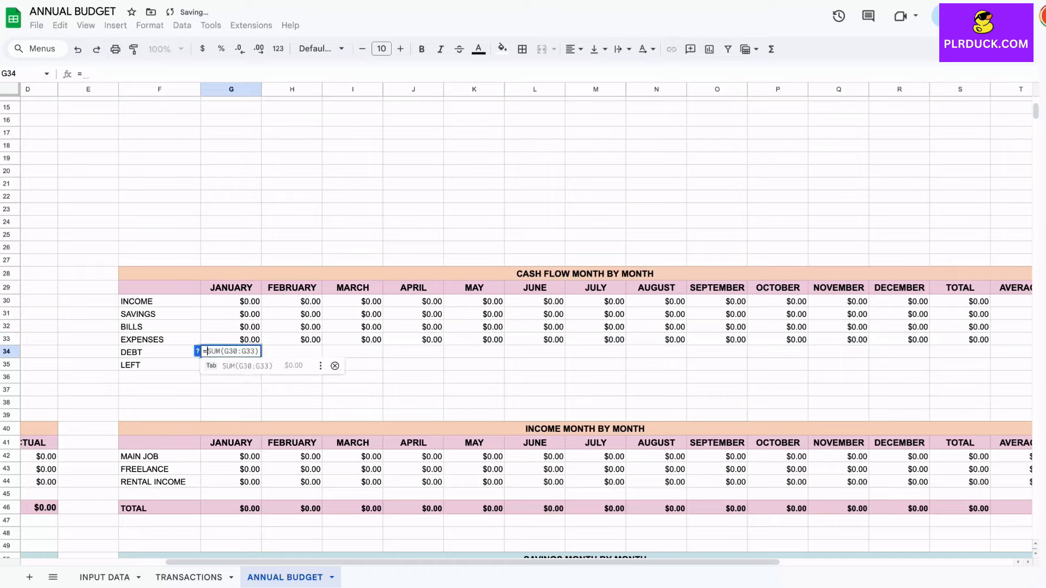
pyautogui.scroll(-3, 523, 327)
pyautogui.scroll(-6, 523, 327)
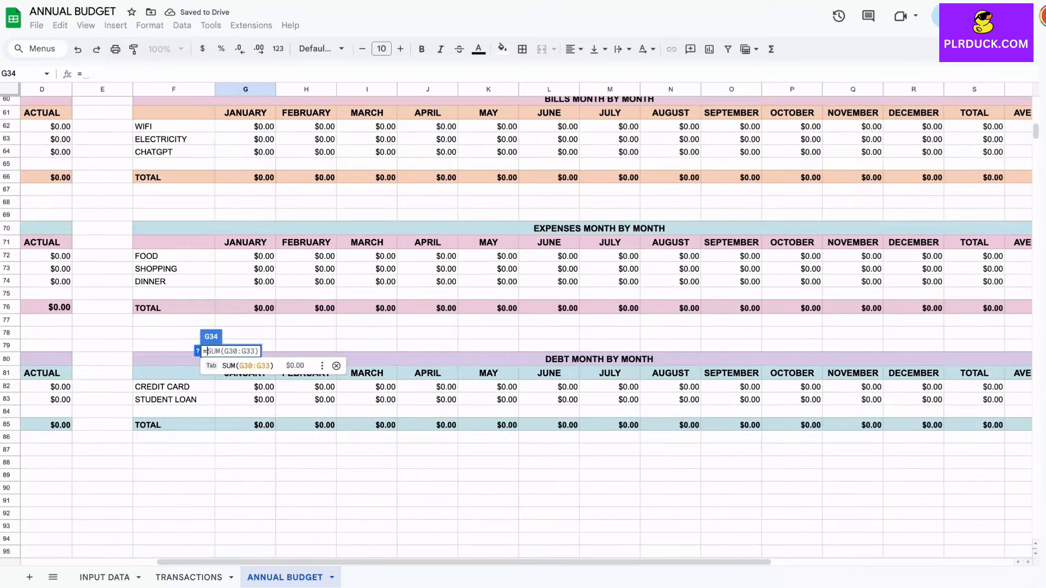
pyautogui.press('Tab')
pyautogui.press('Return')
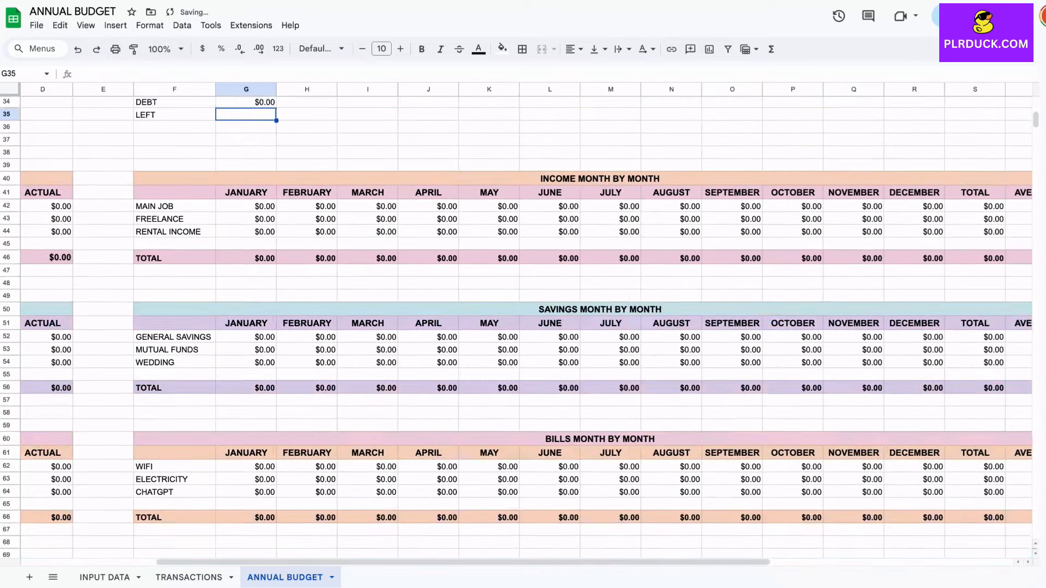
pyautogui.click(251, 356)
pyautogui.moveTo(280, 362); pyautogui.dragTo(992, 355)
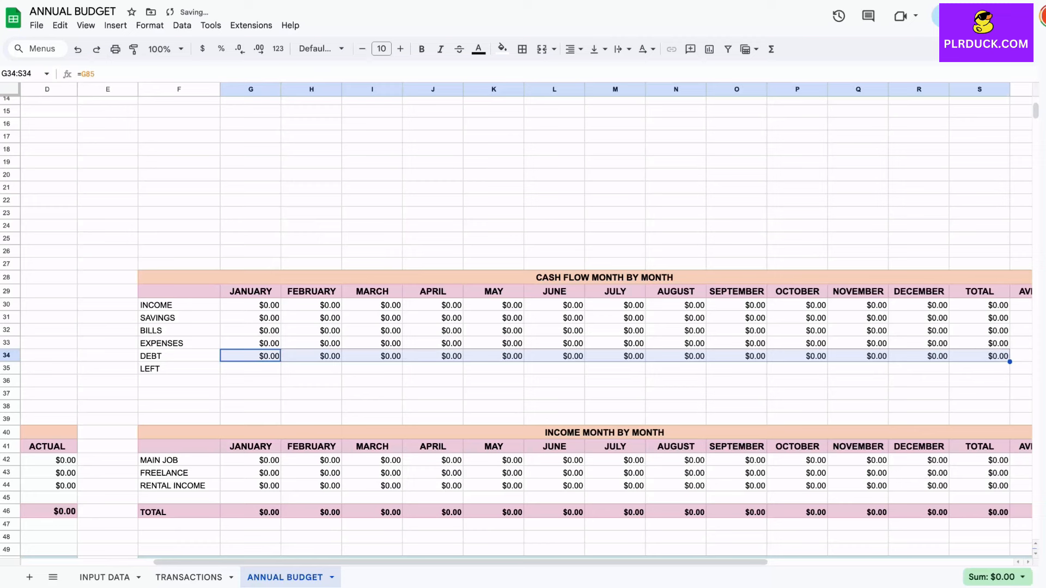
# - Enter the formula =G30-G31-G32-G33-G34 in the January cell G35 of the cash flow LEFT row
pyautogui.click(251, 369)
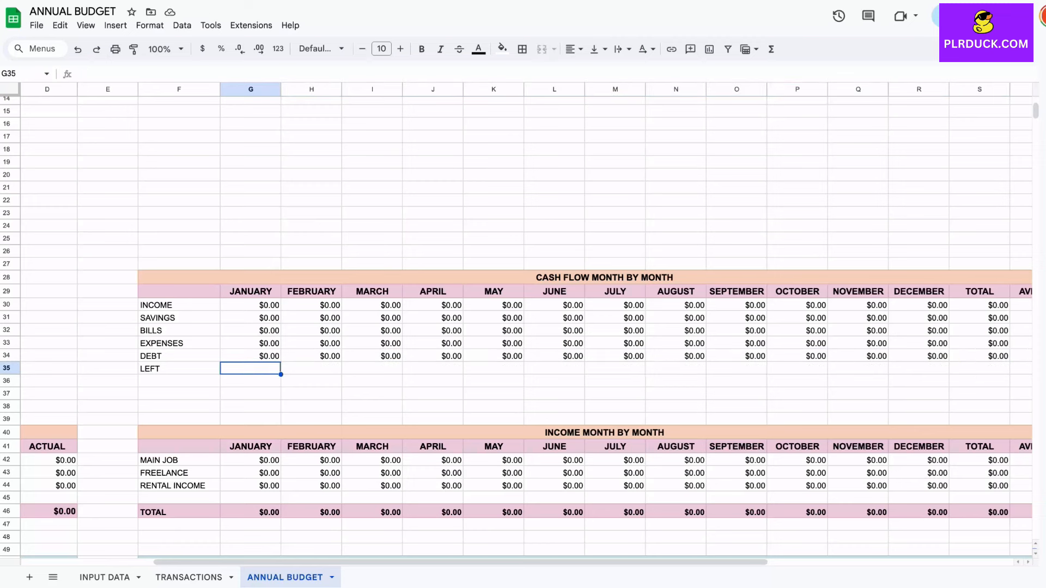
pyautogui.write('=')
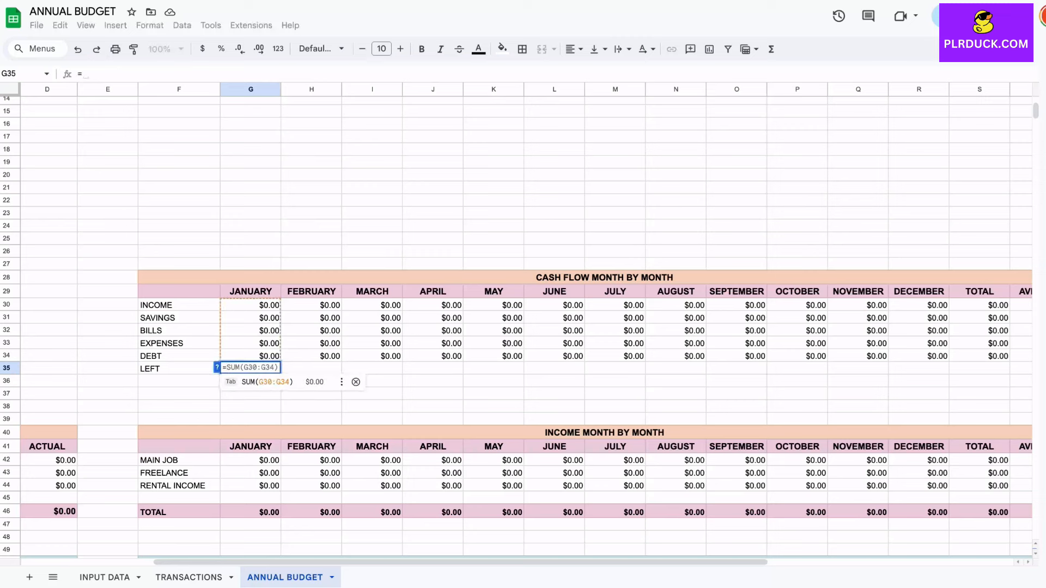
pyautogui.click(251, 305)
pyautogui.write('-')
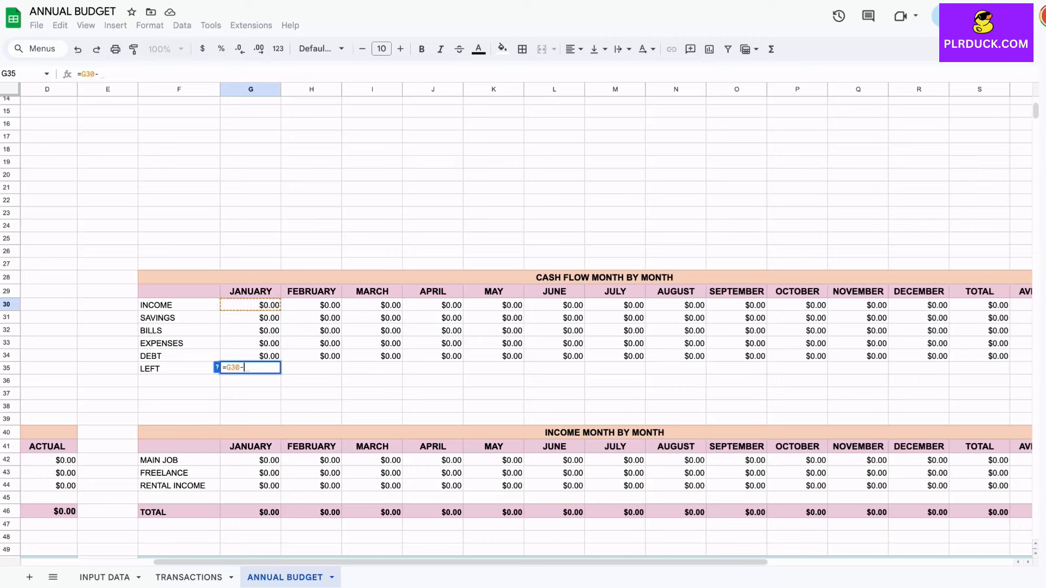
pyautogui.click(250, 318)
pyautogui.write('-')
pyautogui.click(250, 331)
pyautogui.write('-')
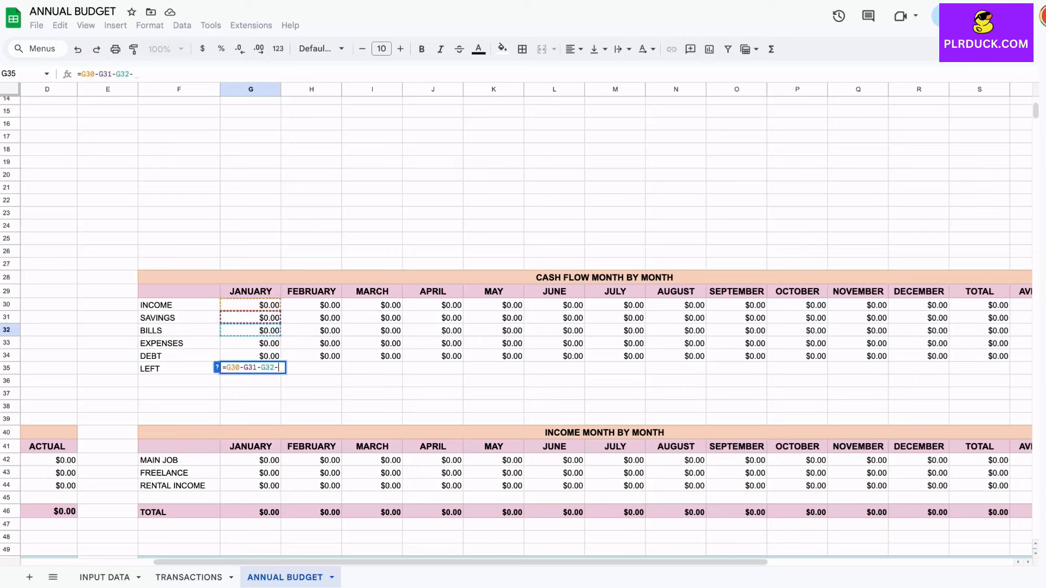
pyautogui.click(250, 343)
pyautogui.write('-')
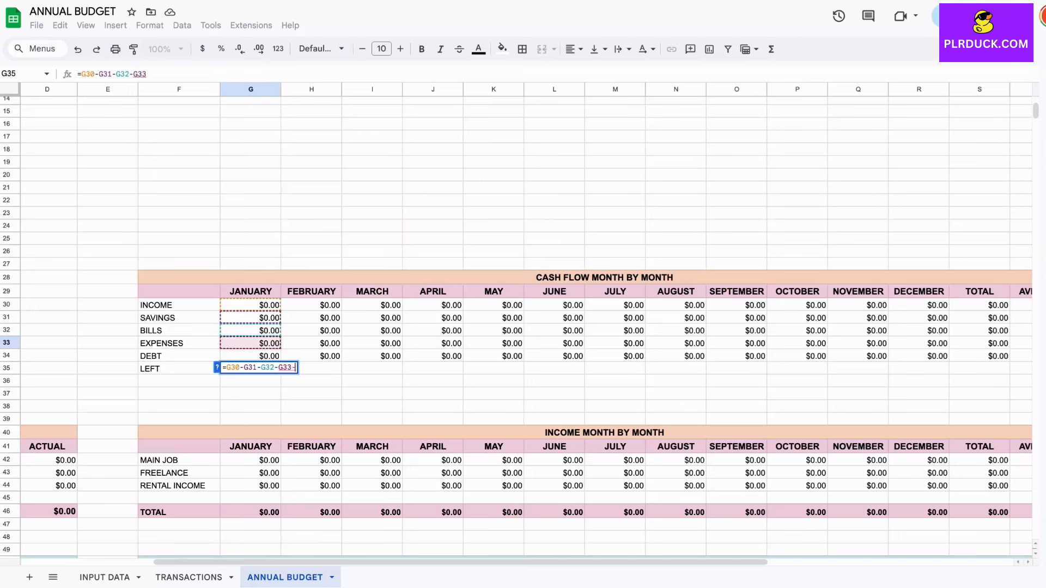
pyautogui.click(251, 355)
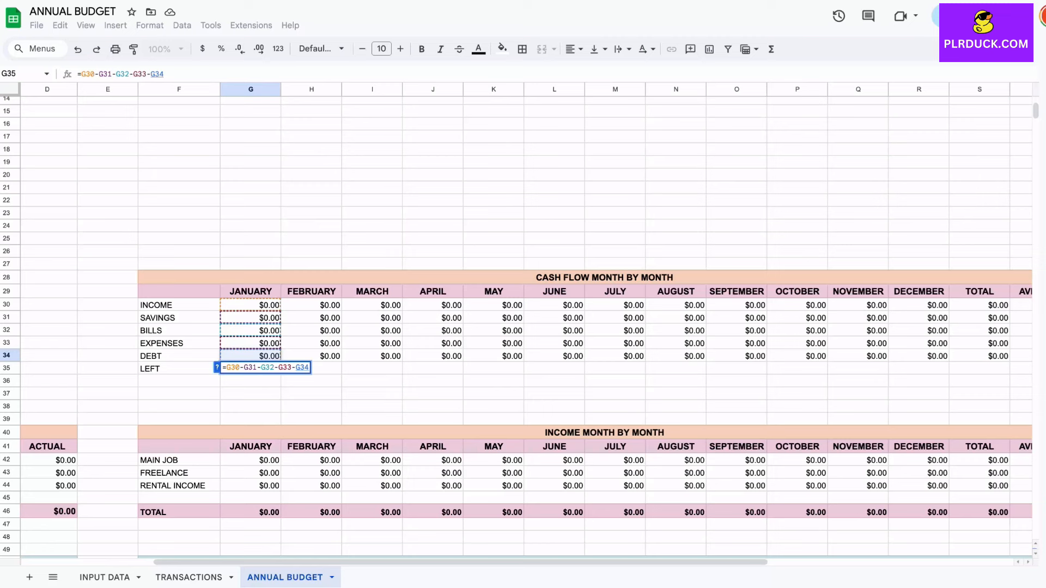
pyautogui.press('Return')
# - Fill the January LEFT formula from G35 across the remaining months through the TOTAL column cell S35
pyautogui.click(250, 368)
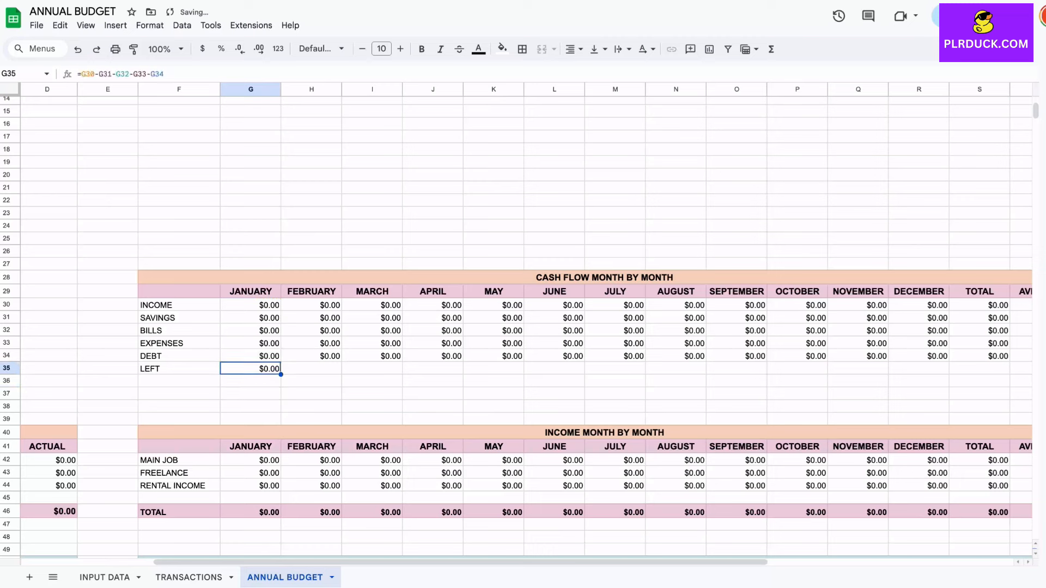
pyautogui.moveTo(281, 374); pyautogui.dragTo(979, 369)
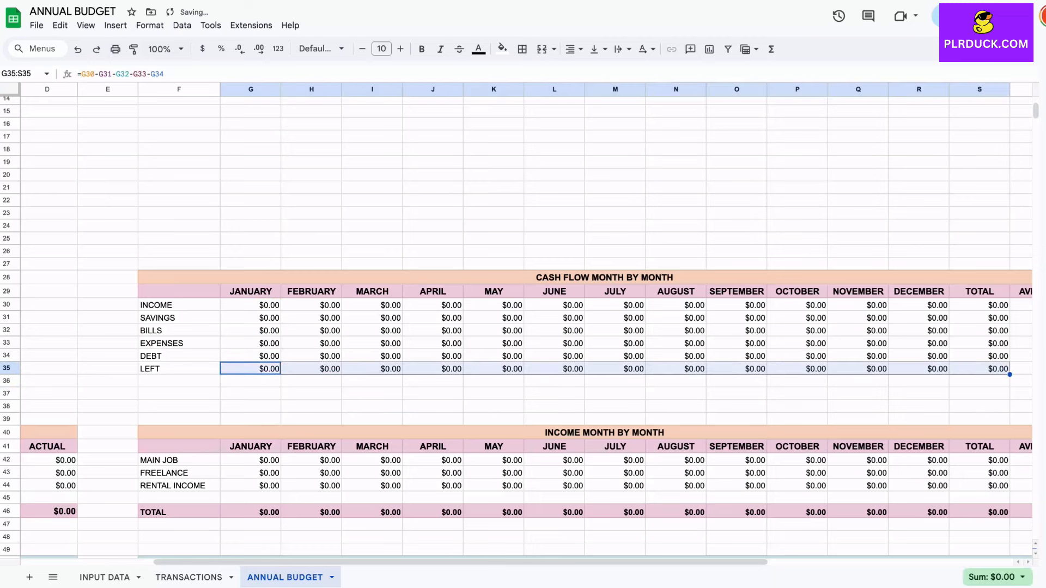
pyautogui.click(372, 406)
# - Make the cash flow LEFT row F35:T35 bold and fill it with the custom light purple
pyautogui.moveTo(178, 368); pyautogui.dragTo(979, 368)
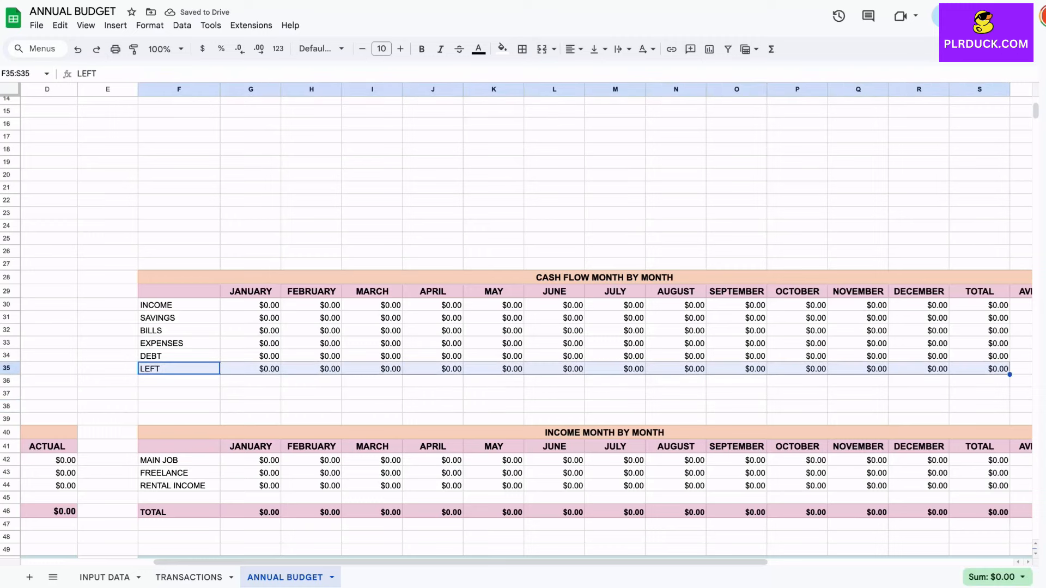
pyautogui.hscroll(1, 980, 369)
pyautogui.keyDown('super'); pyautogui.click(969, 365); pyautogui.keyUp('super')
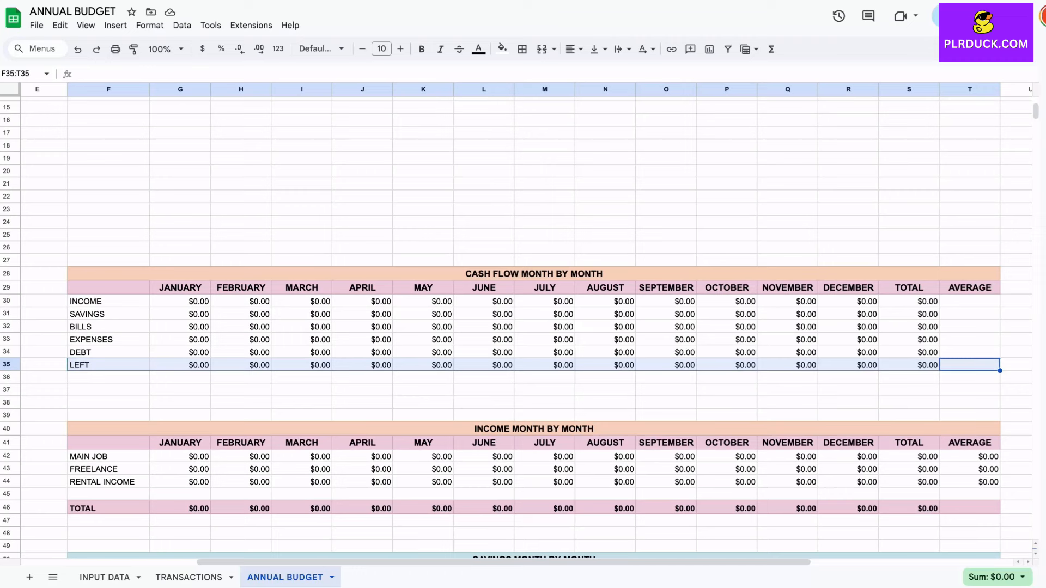
pyautogui.click(422, 49)
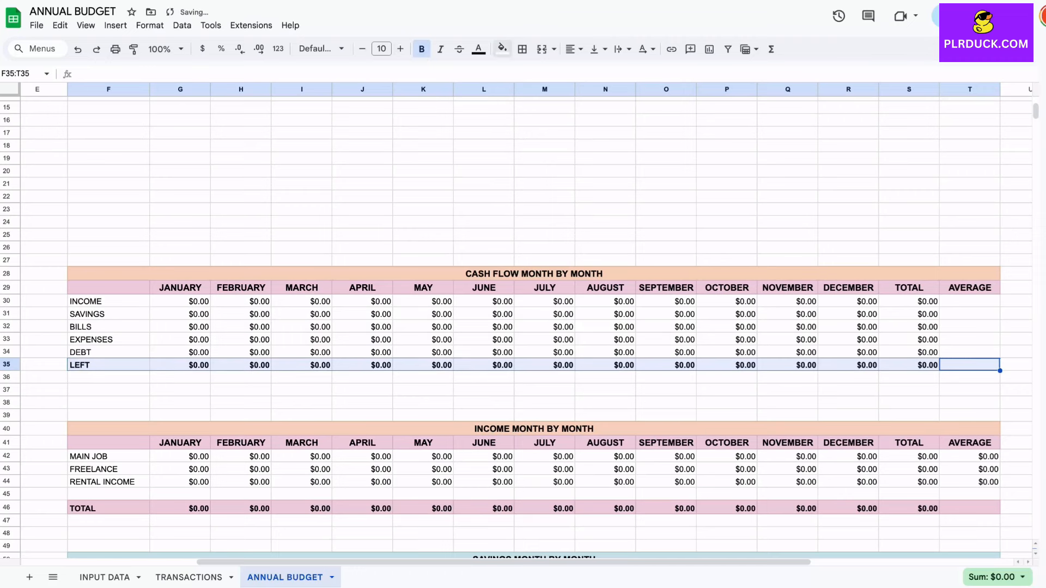
pyautogui.click(502, 48)
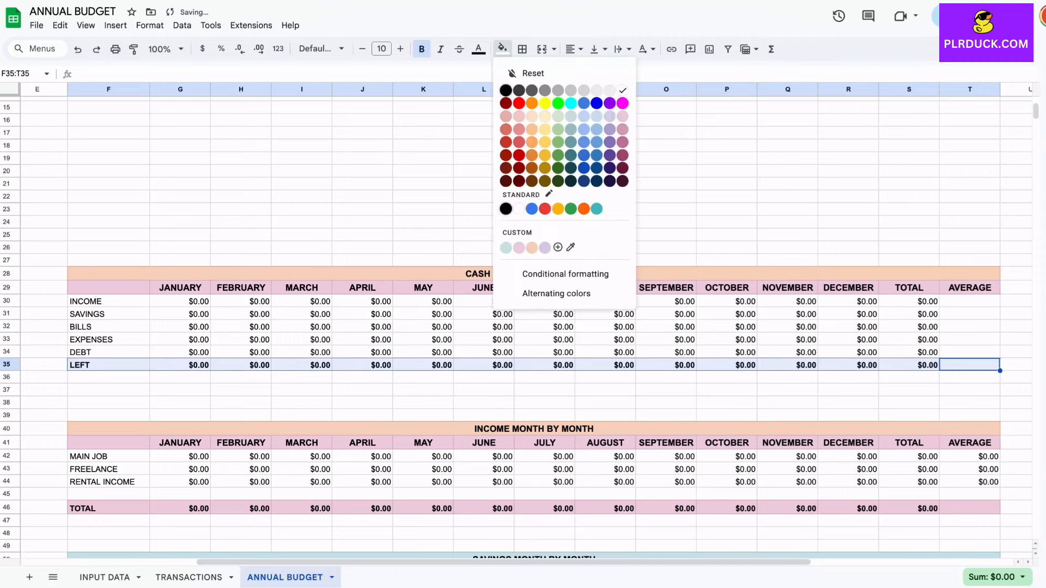
pyautogui.click(545, 248)
pyautogui.click(666, 326)
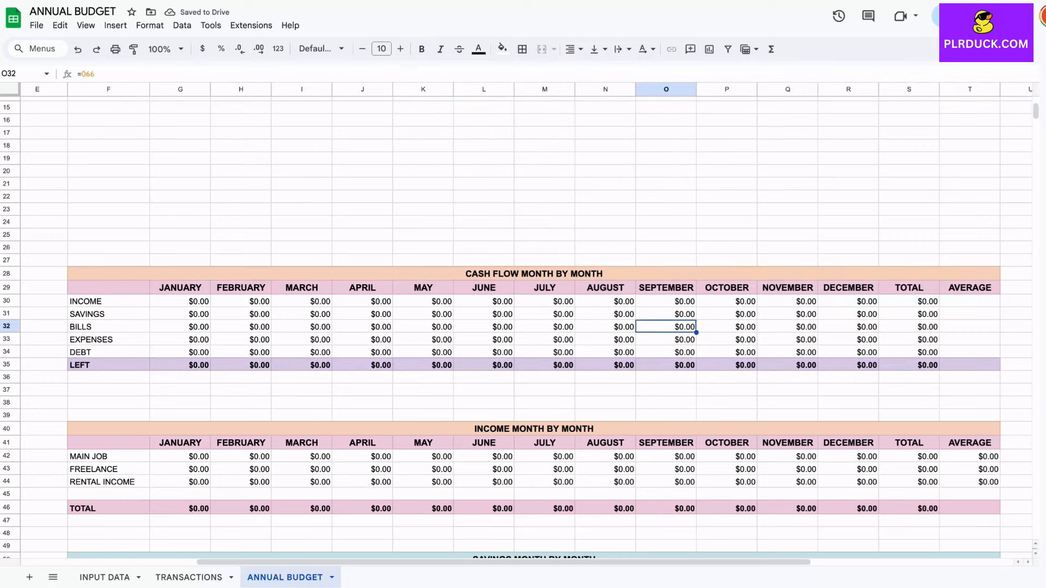
# - Fill the cash flow table's month header row with the custom light purple and its title row with the custom light teal
pyautogui.moveTo(108, 288); pyautogui.dragTo(970, 289)
pyautogui.click(501, 48)
pyautogui.click(545, 248)
pyautogui.click(545, 274)
pyautogui.click(501, 49)
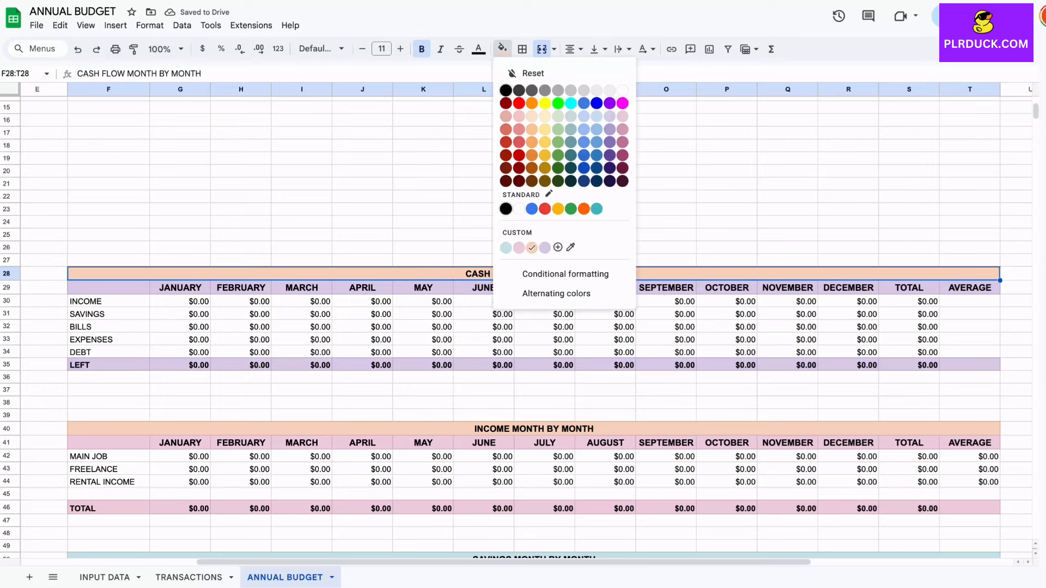
pyautogui.click(506, 248)
pyautogui.click(362, 235)
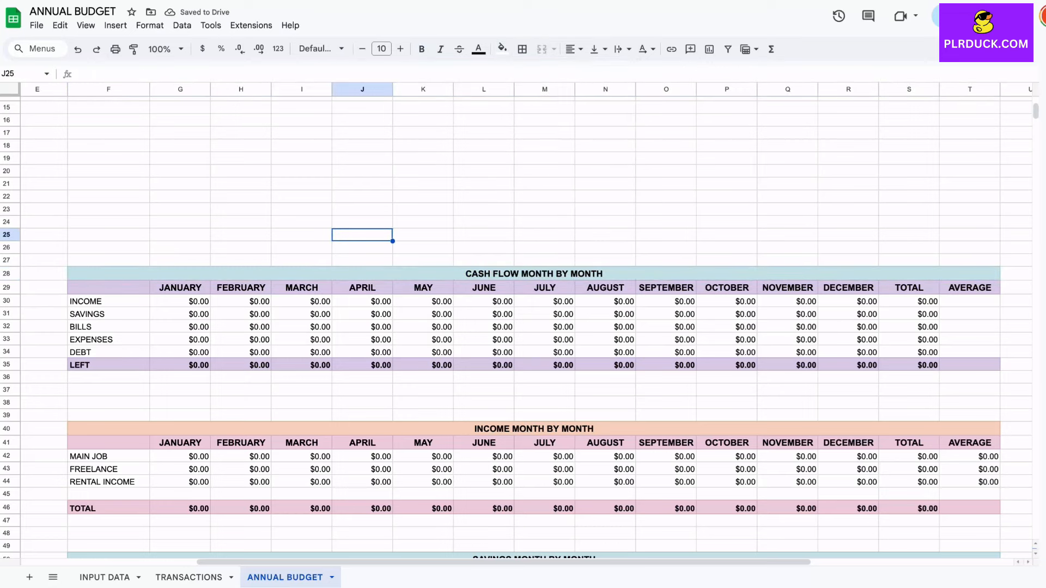
# - Merge cells F13:H13 above the cash flow table and enter the title INCOME in them
pyautogui.scroll(-2, 516, 324)
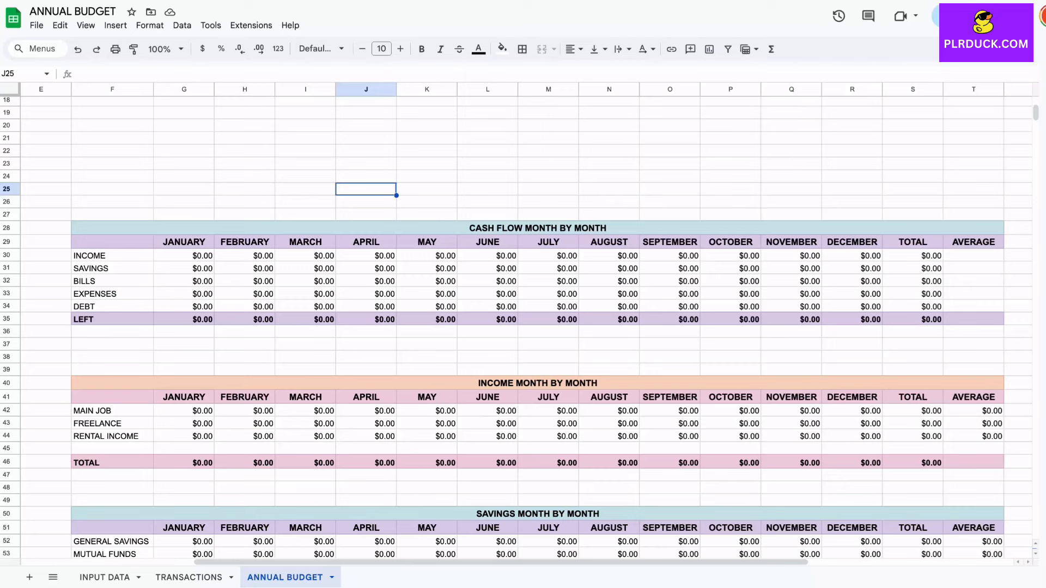
pyautogui.scroll(4, 516, 323)
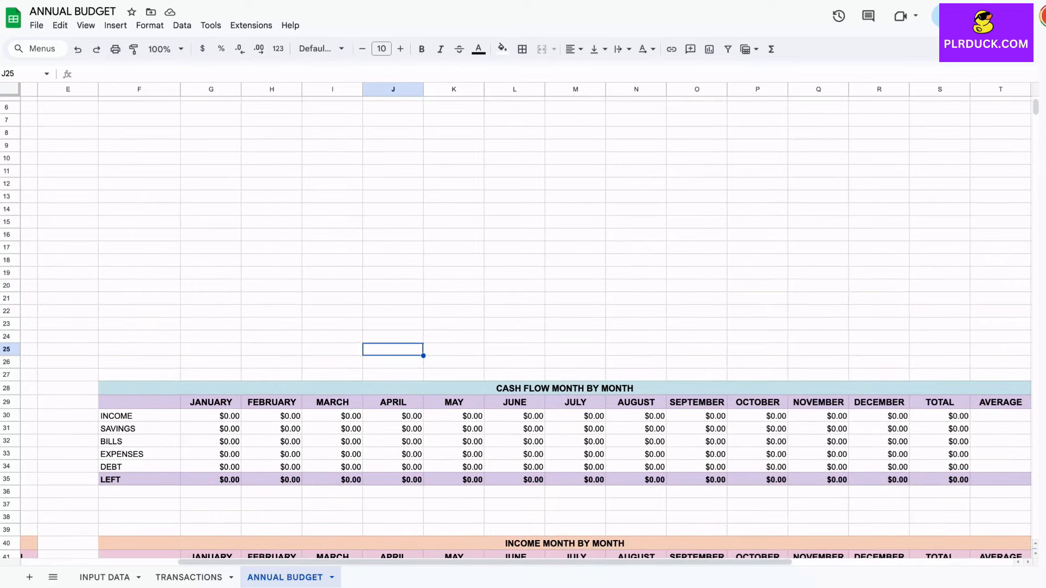
pyautogui.moveTo(139, 184); pyautogui.dragTo(271, 183)
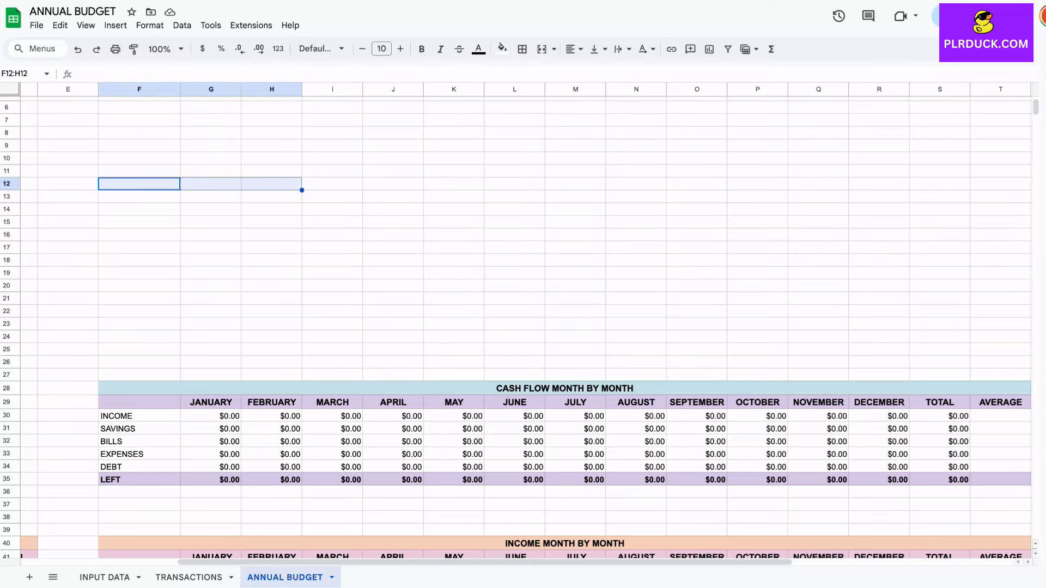
pyautogui.scroll(3, 517, 324)
pyautogui.moveTo(159, 255); pyautogui.dragTo(291, 255)
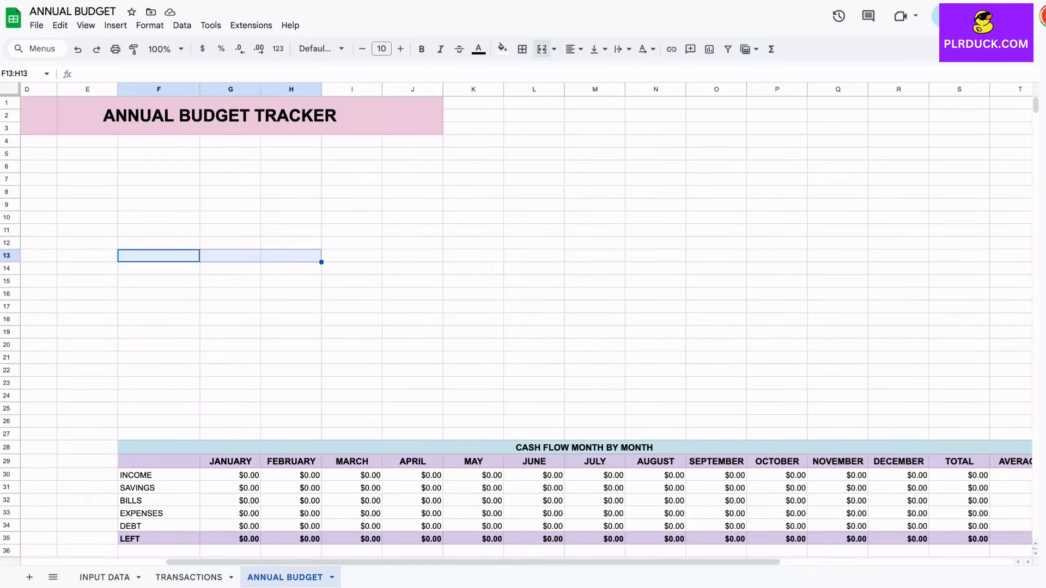
pyautogui.click(541, 49)
pyautogui.write('INCOME')
pyautogui.press('Return')
# - Enter the column headings PLANNED in G14 and ACTUAL in H14 below the INCOME title
pyautogui.write('PLANNED')
pyautogui.press('Tab')
pyautogui.write('ACTUAL')
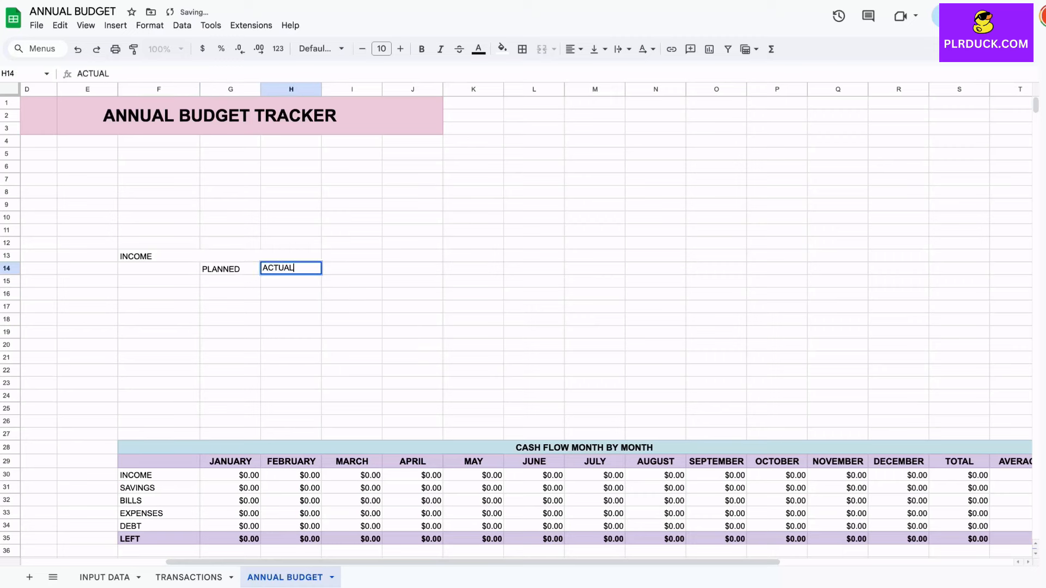
# - Format the INCOME header block F13:H14 as bold, size 11 text with the custom light purple fill
pyautogui.click(220, 256)
pyautogui.keyDown('shift'); pyautogui.click(289, 269); pyautogui.keyUp('shift')
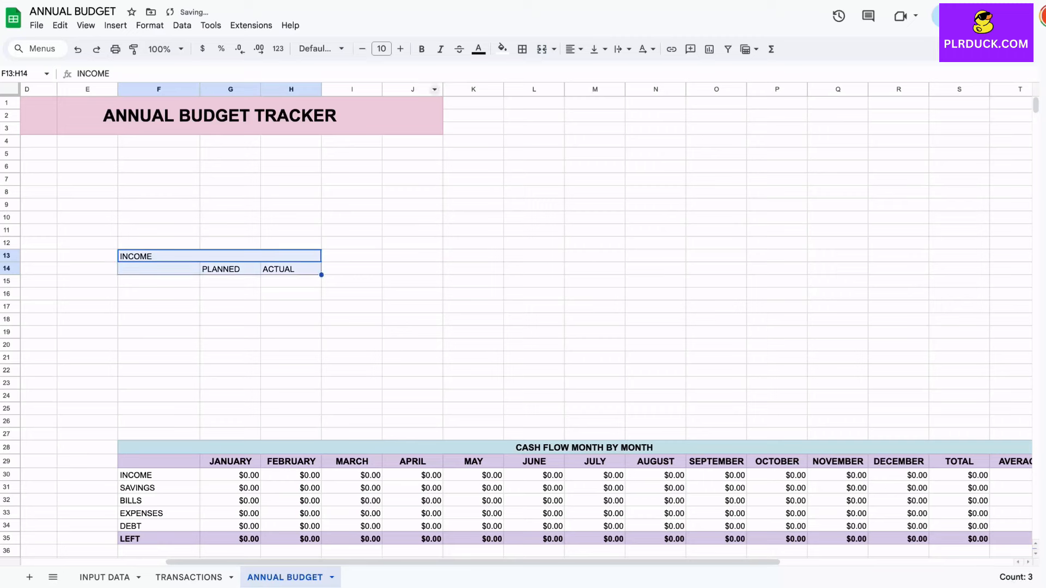
pyautogui.click(400, 48)
pyautogui.click(422, 48)
pyautogui.click(501, 49)
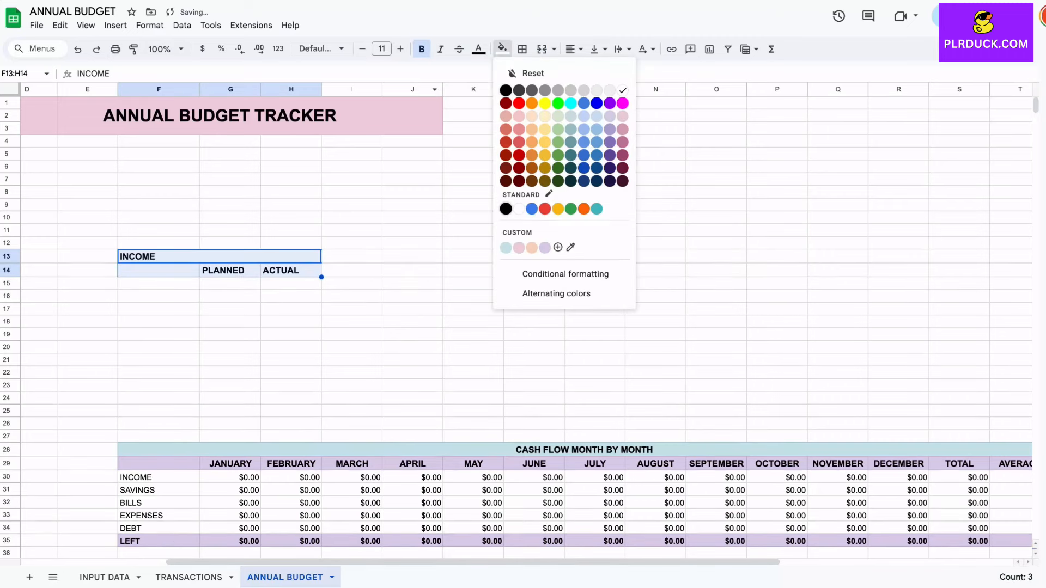
pyautogui.click(545, 247)
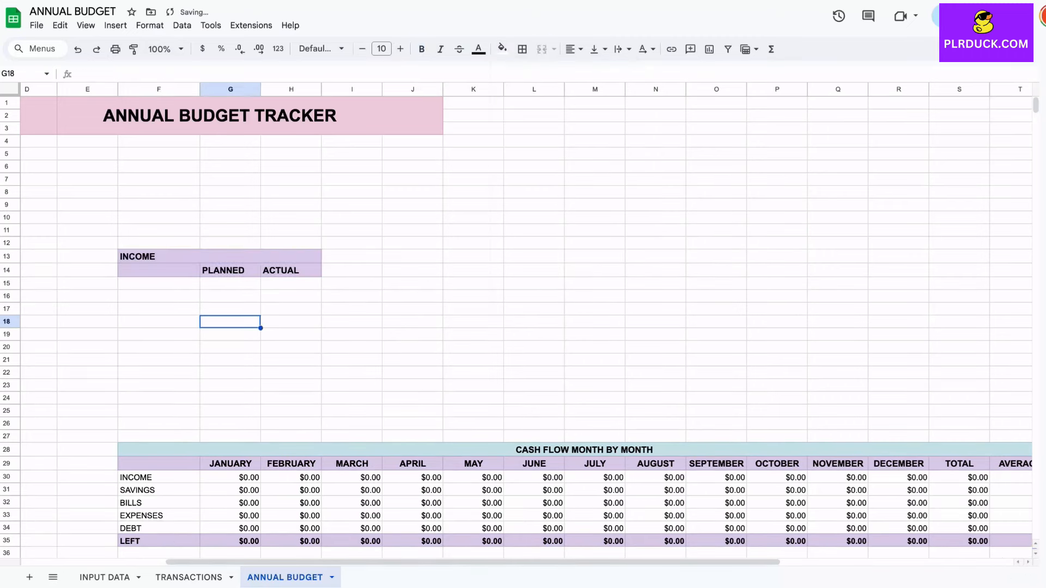
# - Center the text in the INCOME header block F13:H14 and fill its PLANNED/ACTUAL row F14:H14 with the custom light pink
pyautogui.click(570, 48)
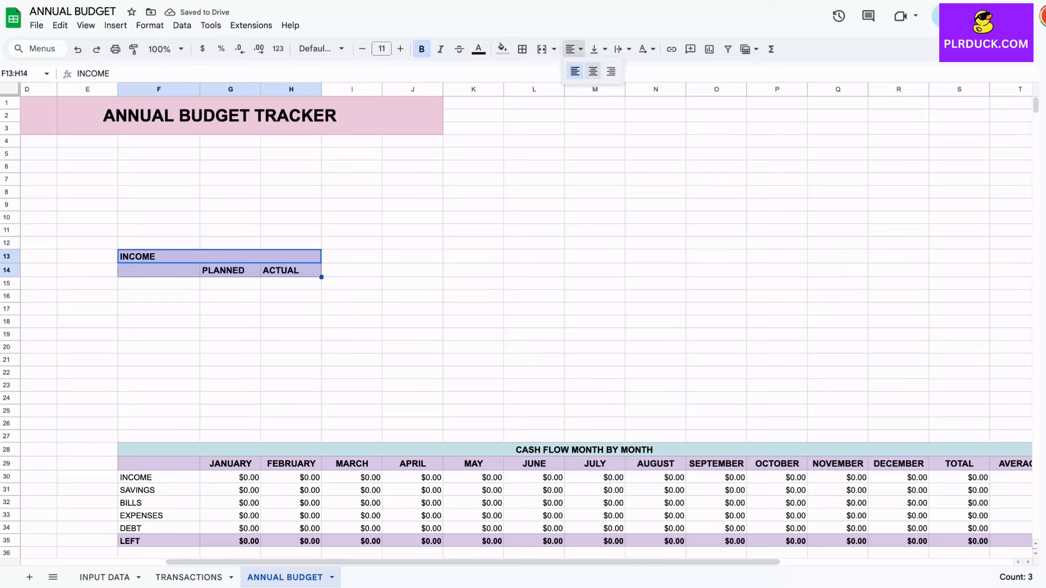
pyautogui.click(594, 73)
pyautogui.moveTo(157, 270); pyautogui.dragTo(291, 270)
pyautogui.click(502, 48)
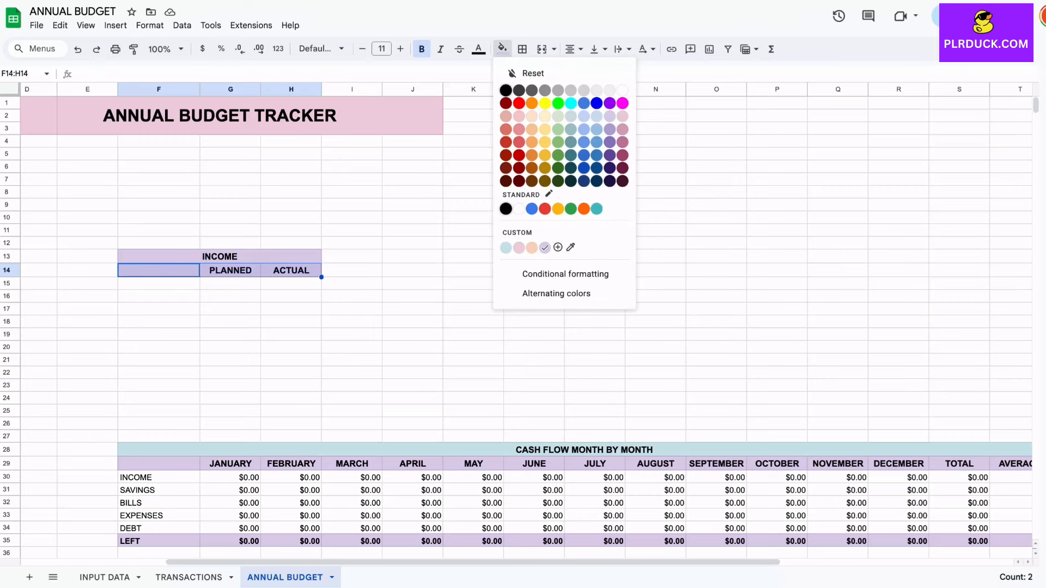
pyautogui.click(518, 248)
# - Enter JAN in F15, fill the months down to DEC in F26, and label F27 TOTAL
pyautogui.click(158, 296)
pyautogui.click(158, 284)
pyautogui.write('JAN')
pyautogui.click(158, 309)
pyautogui.doubleClick(158, 284)
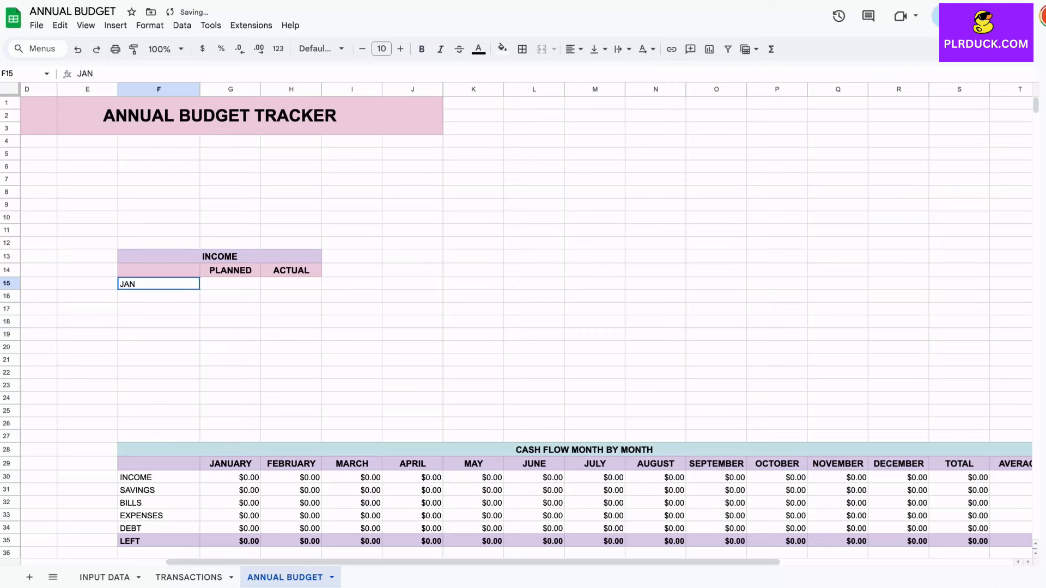
pyautogui.moveTo(199, 290); pyautogui.dragTo(200, 426)
pyautogui.click(158, 335)
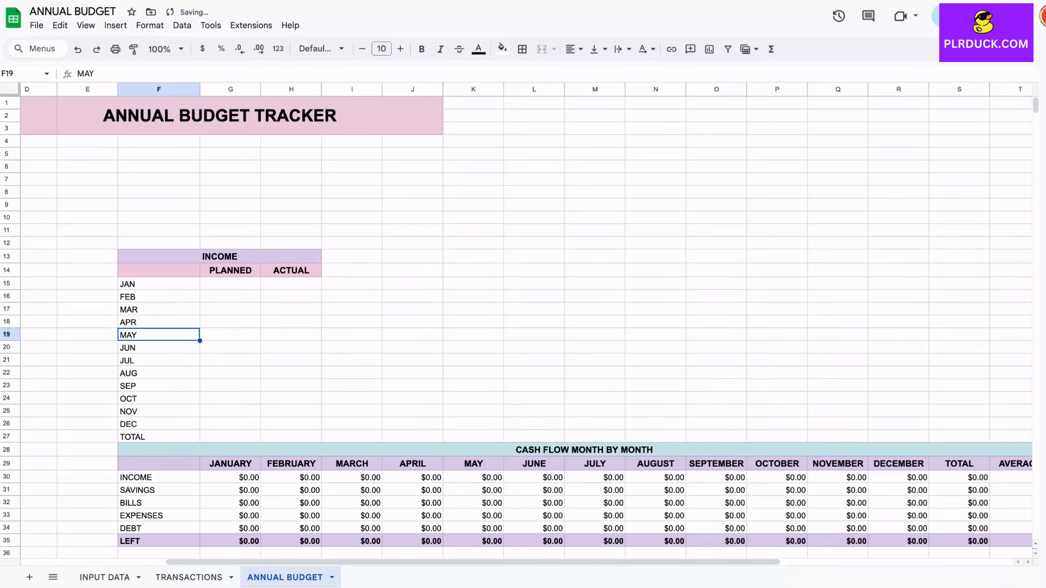
# - Move the INCOME block F13:H27 up one row so that it starts at F12
pyautogui.moveTo(219, 256); pyautogui.dragTo(292, 437)
pyautogui.hotkey('ctrl', 'c')
pyautogui.click(159, 243)
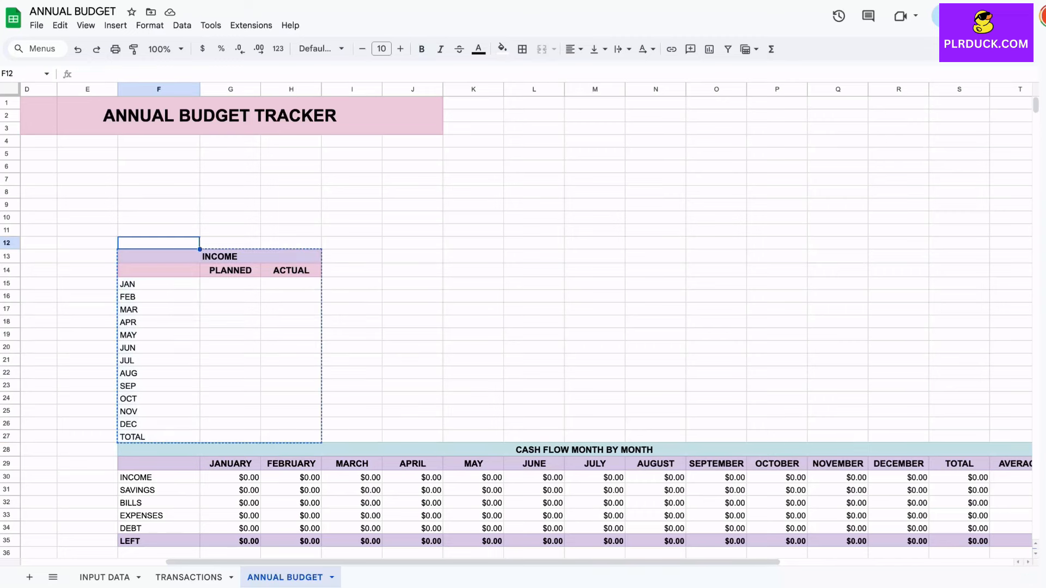
pyautogui.hotkey('ctrl', 'v')
pyautogui.click(230, 411)
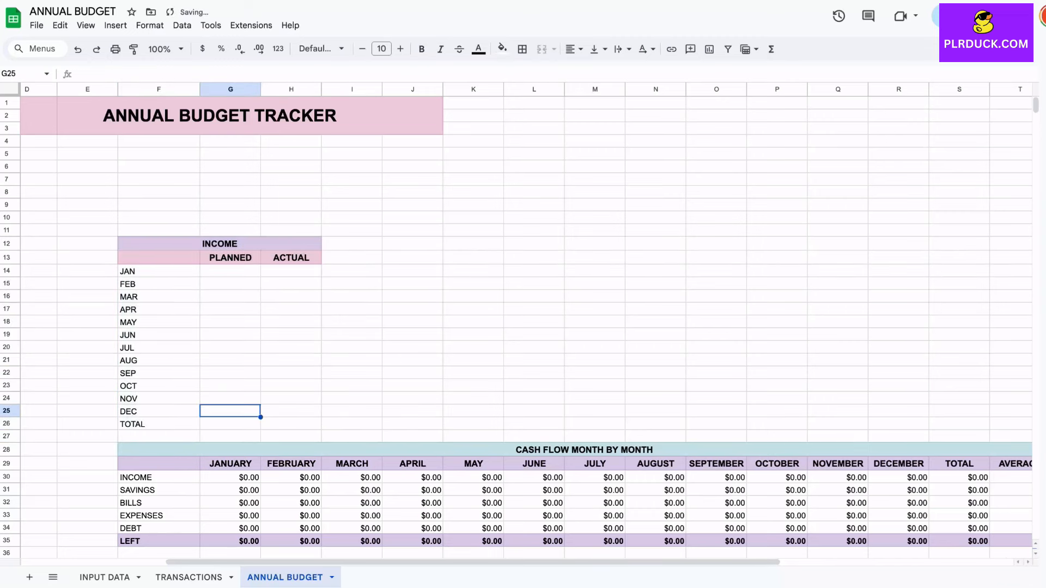
# - Fill the INCOME block's TOTAL row F26:H26 with the custom light pink and make it bold
pyautogui.moveTo(158, 424); pyautogui.dragTo(305, 424)
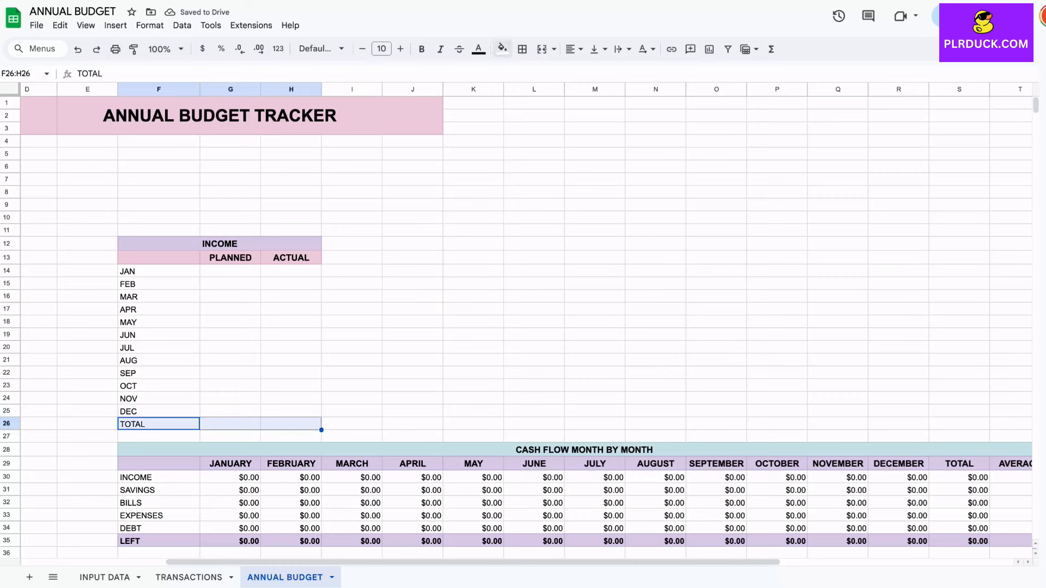
pyautogui.click(502, 49)
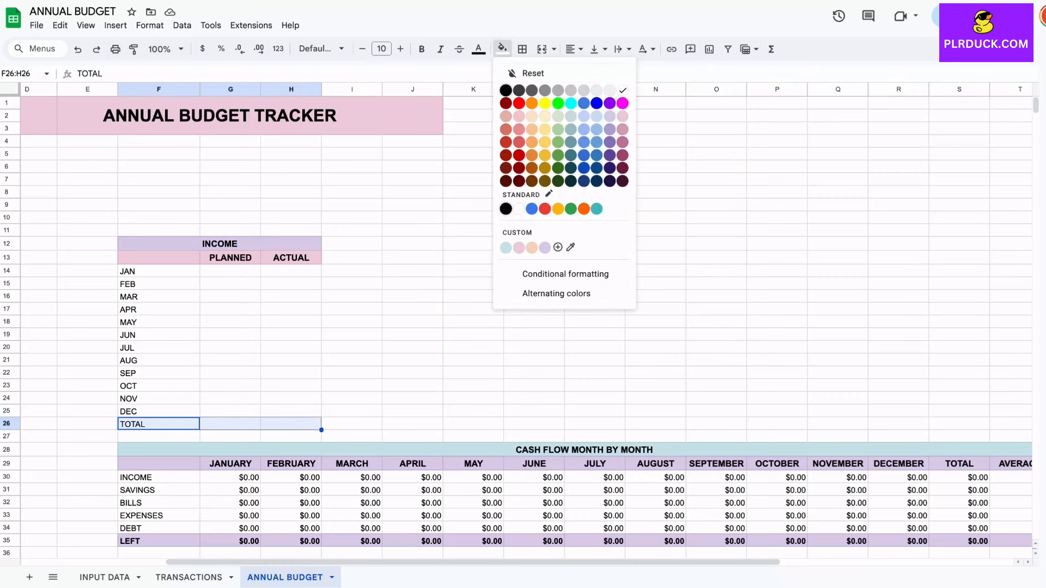
pyautogui.click(519, 248)
pyautogui.click(420, 49)
# - Enter the planned income amounts 1000, 2000, 2000 and 800 for JAN through APR in G14:G17
pyautogui.click(230, 272)
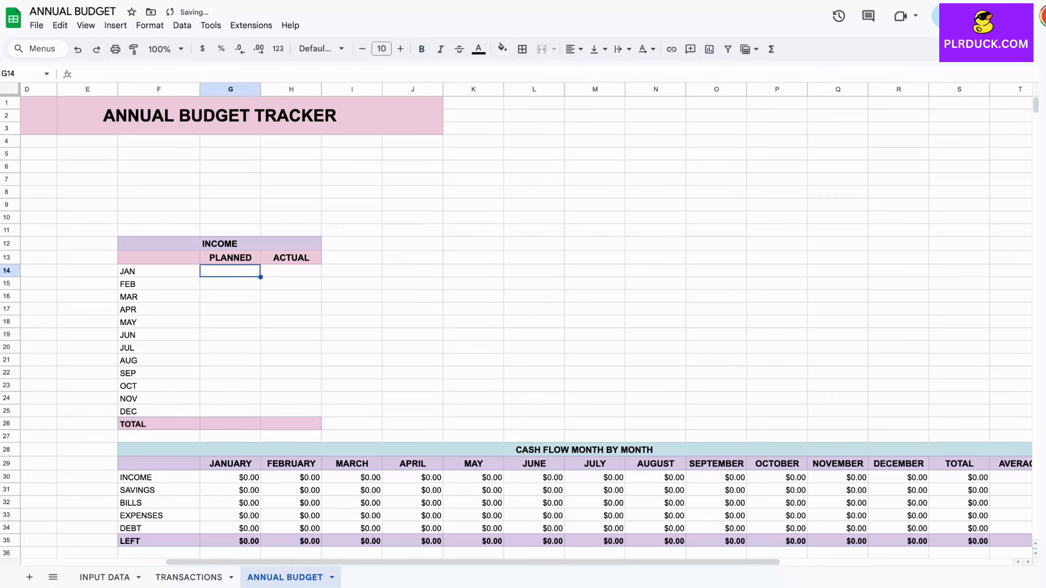
pyautogui.write('1000')
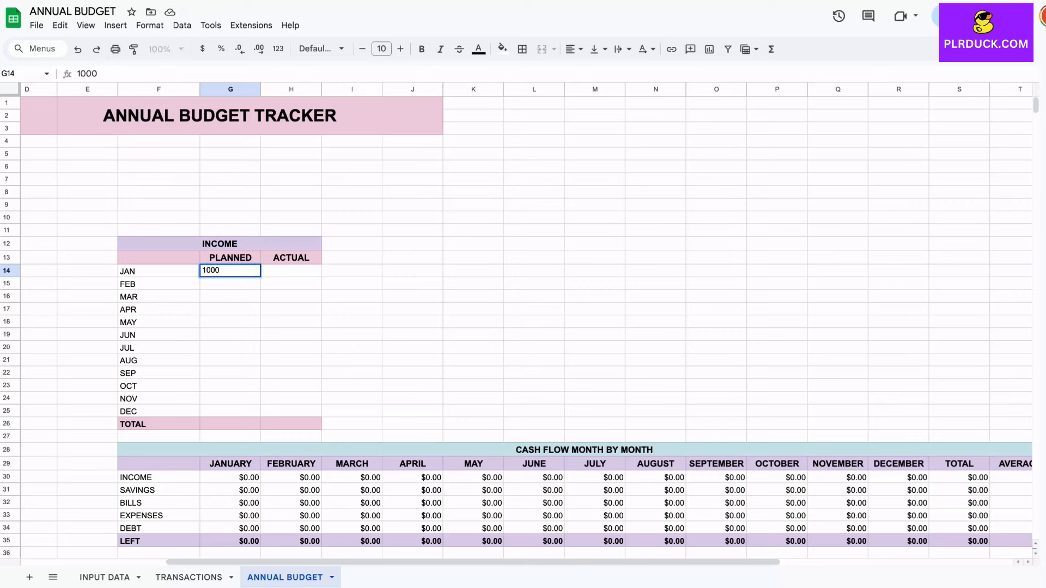
pyautogui.press('Return')
pyautogui.write('2000')
pyautogui.press('Return')
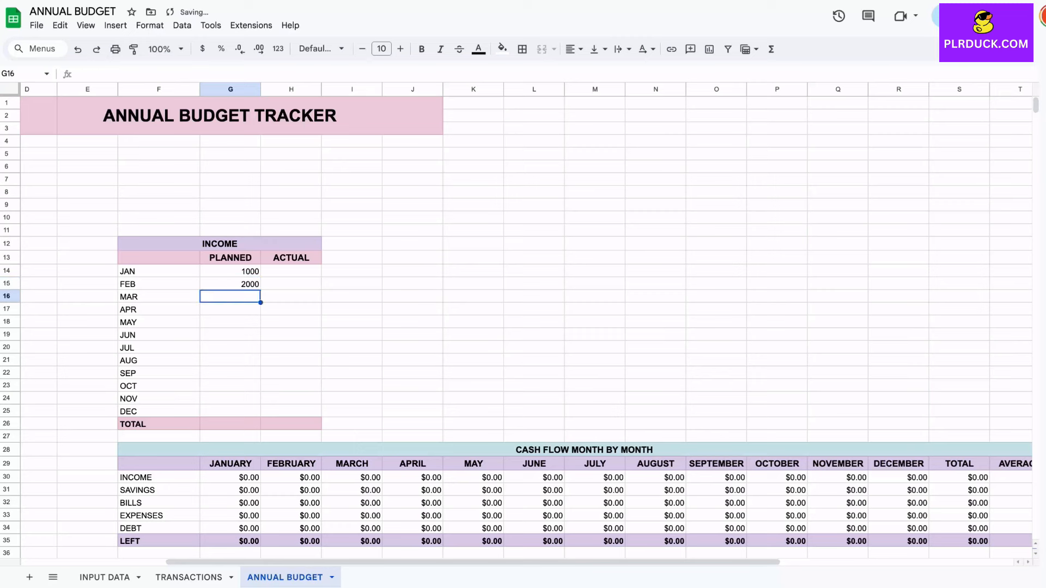
pyautogui.write('2')
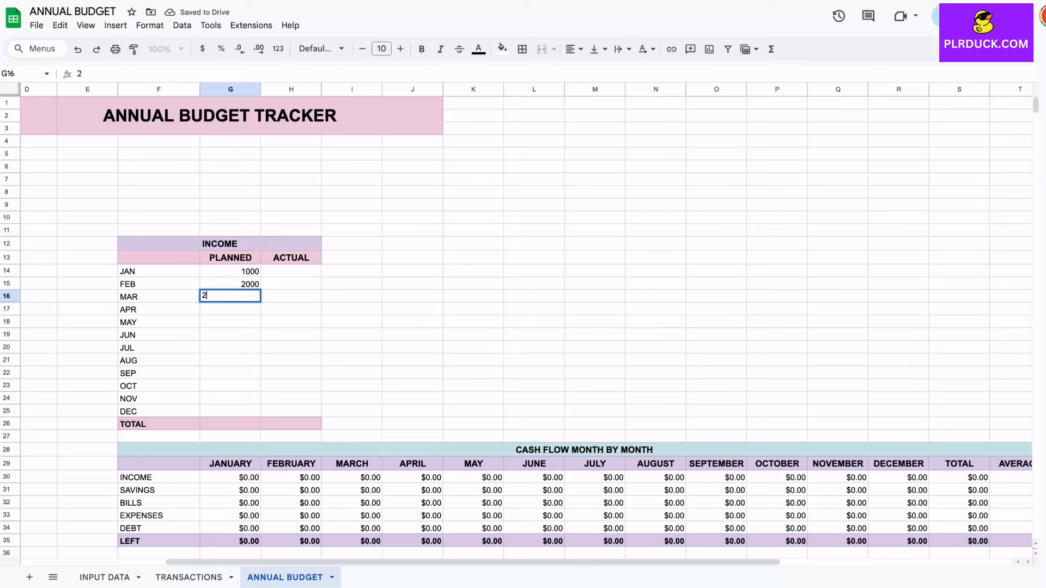
pyautogui.write('000')
pyautogui.press('Return')
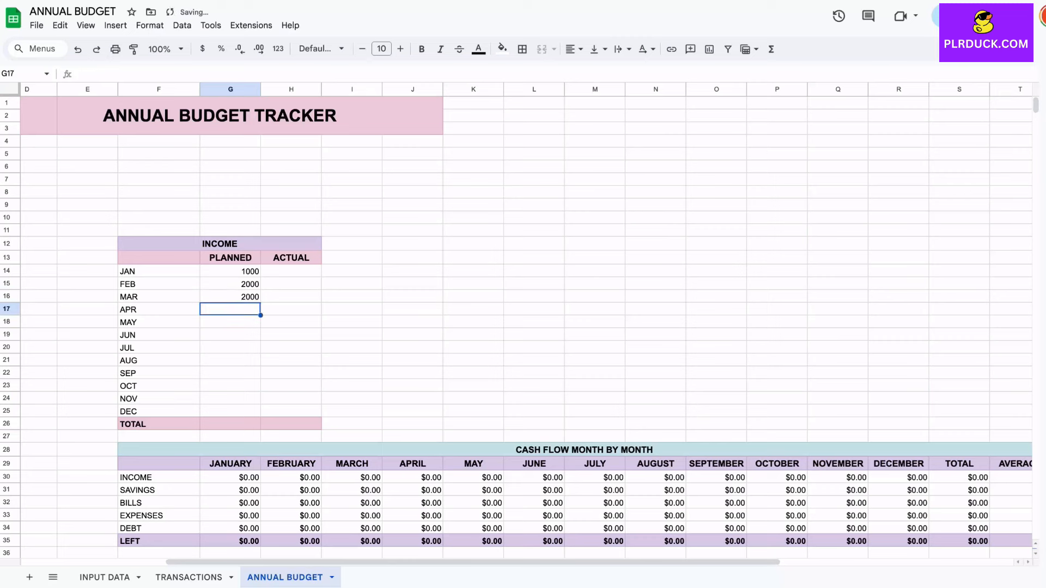
pyautogui.write('800')
pyautogui.press('Return')
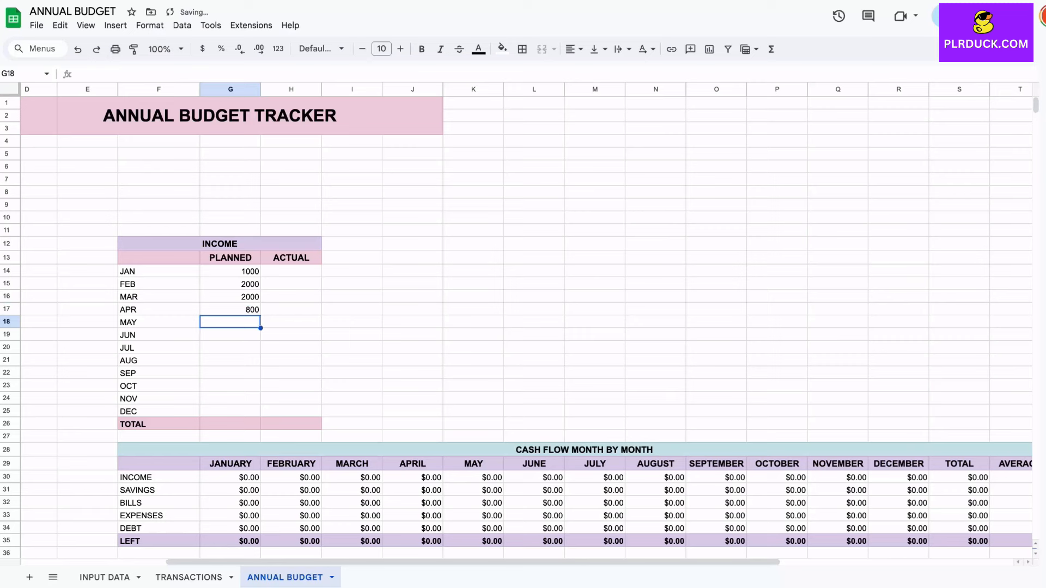
# - Total the planned income in G26 with a SUM of G14:G25
pyautogui.click(230, 424)
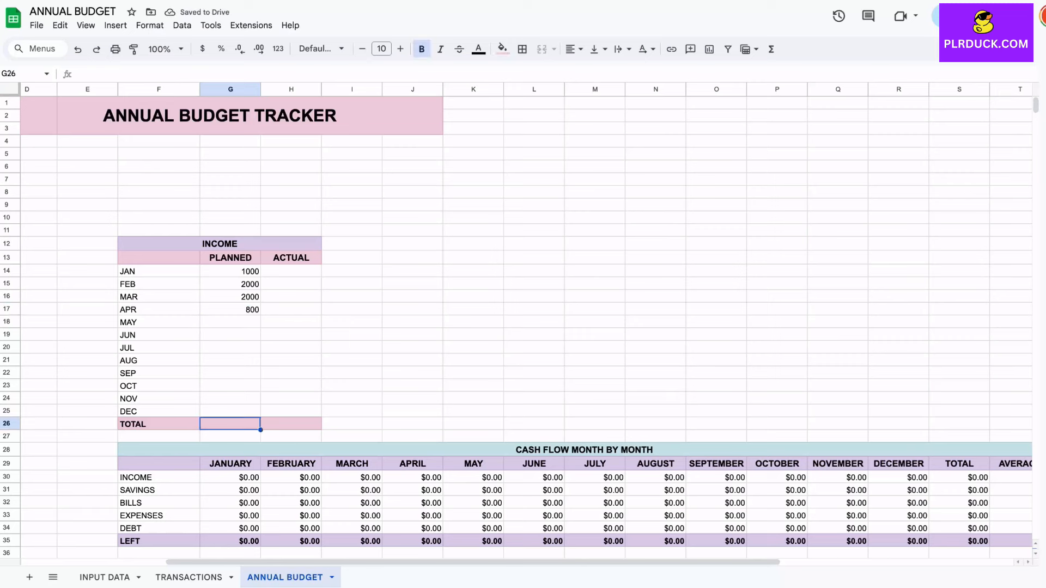
pyautogui.write('=SUM')
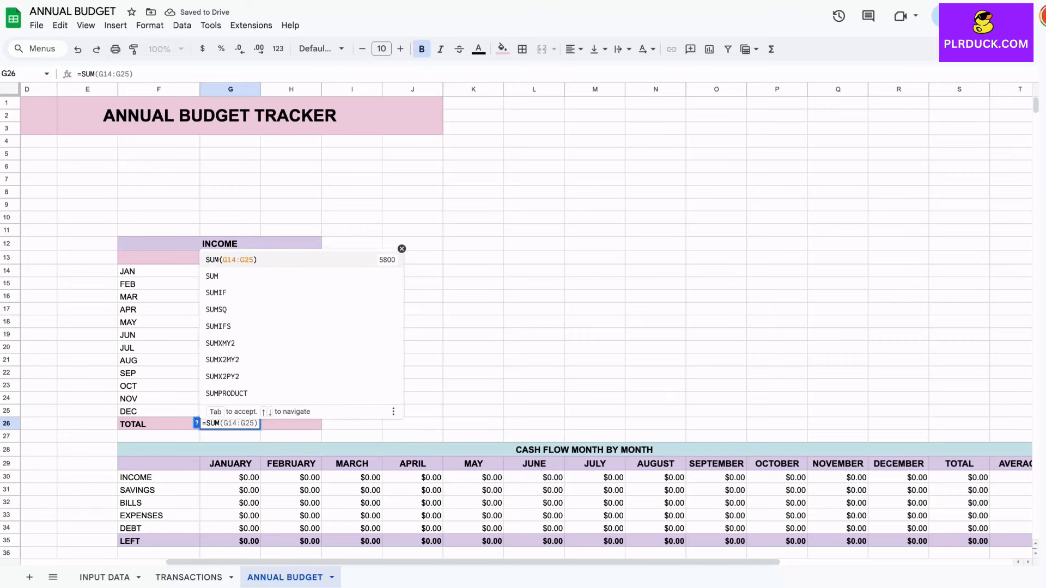
pyautogui.press('Tab')
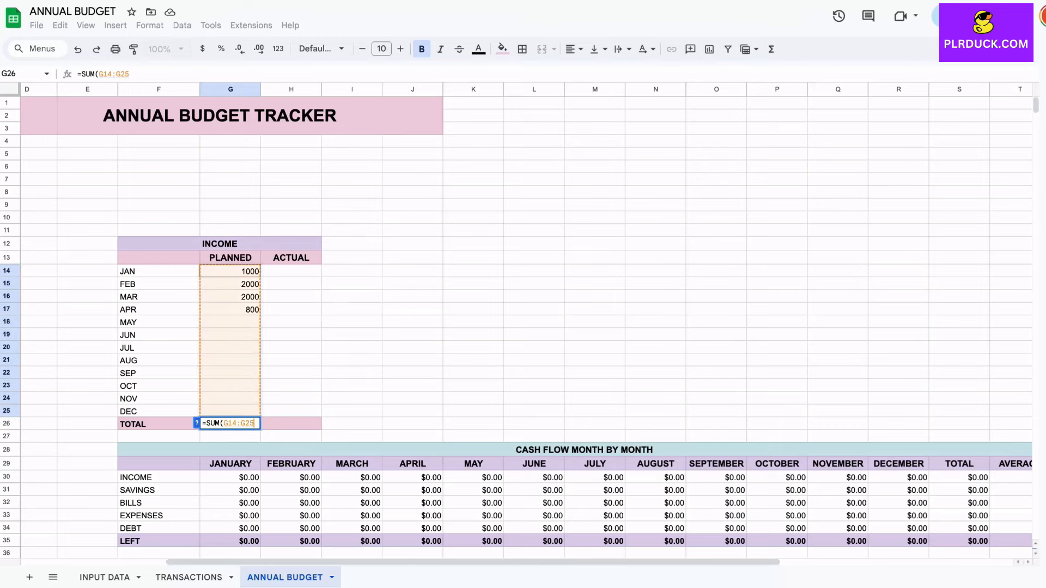
pyautogui.press('Return')
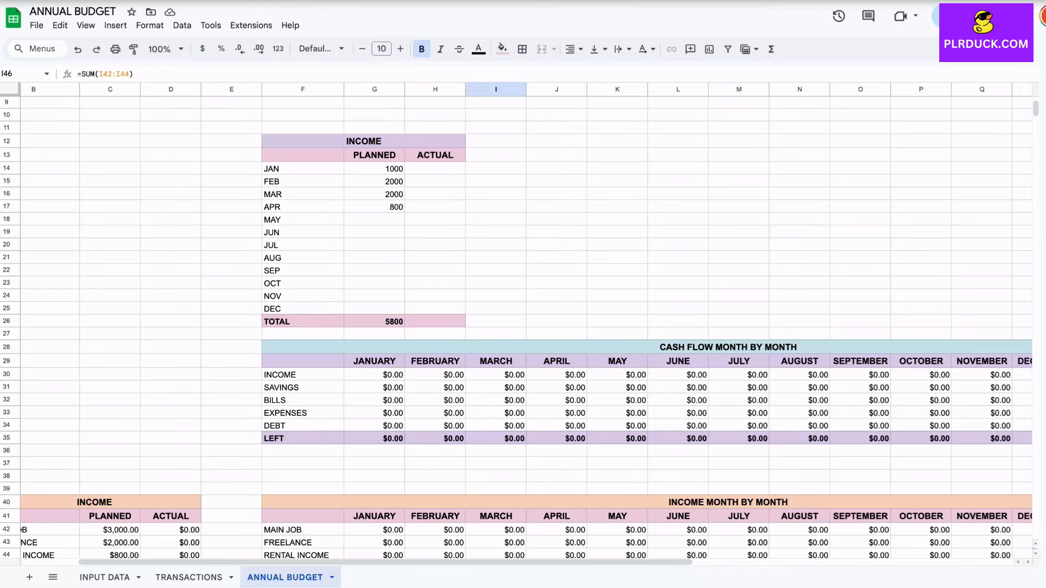
# - Copy the monthly totals G46:R46 of the income month-by-month table and paste them transposed into the ACTUAL column starting at H14
pyautogui.click(434, 169)
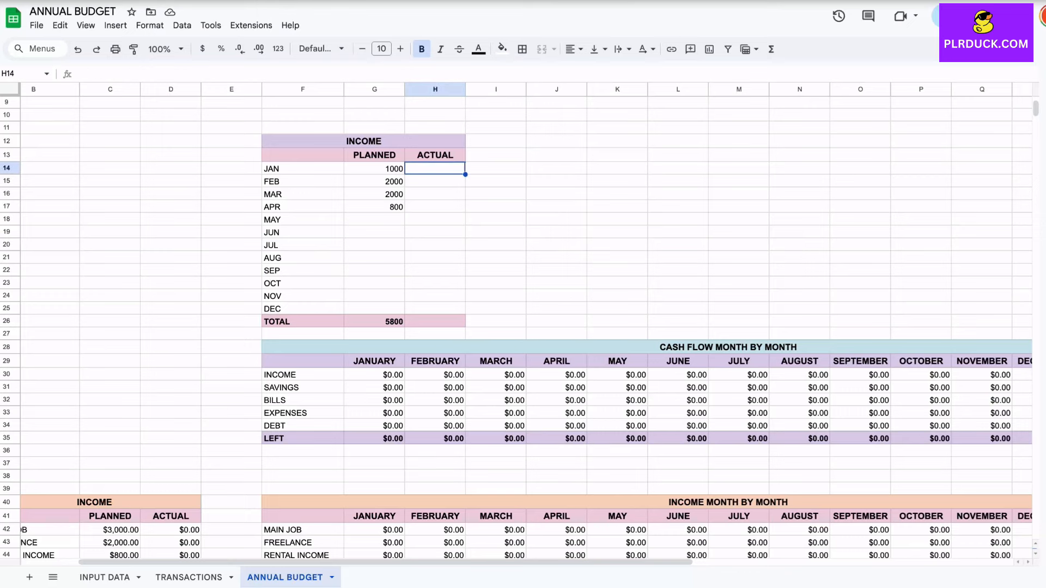
pyautogui.scroll(-5, 523, 326)
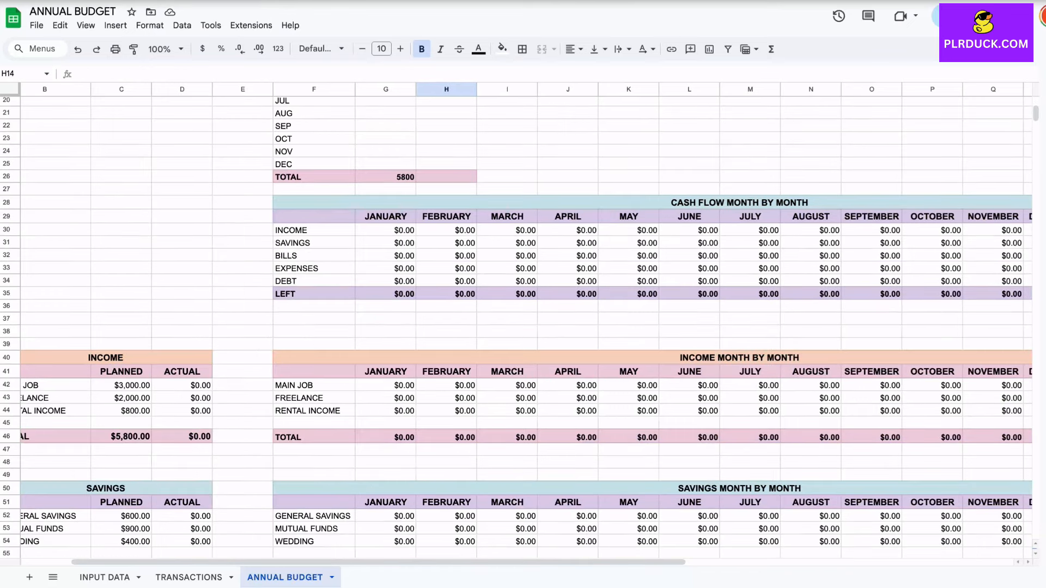
pyautogui.hscroll(3, 516, 323)
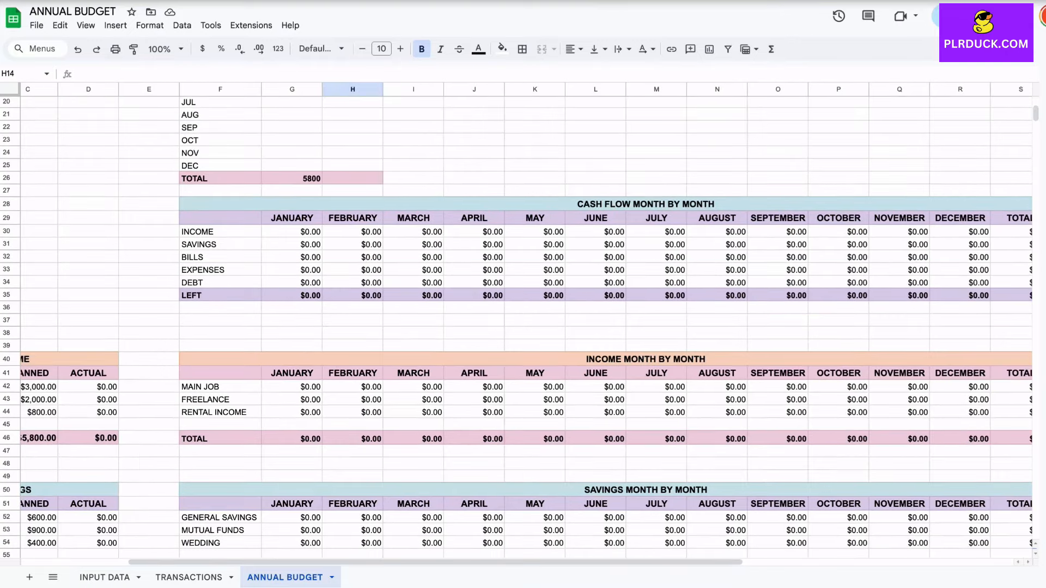
pyautogui.scroll(2, 526, 327)
pyautogui.hscroll(-1, 526, 327)
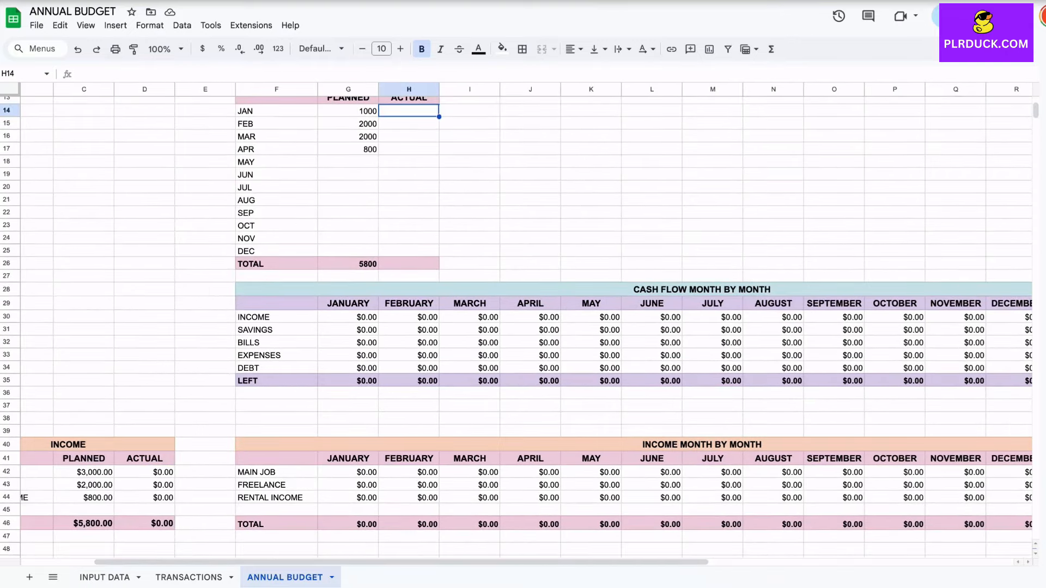
pyautogui.scroll(-2, 526, 327)
pyautogui.hscroll(1, 527, 327)
pyautogui.moveTo(341, 460); pyautogui.dragTo(1008, 461)
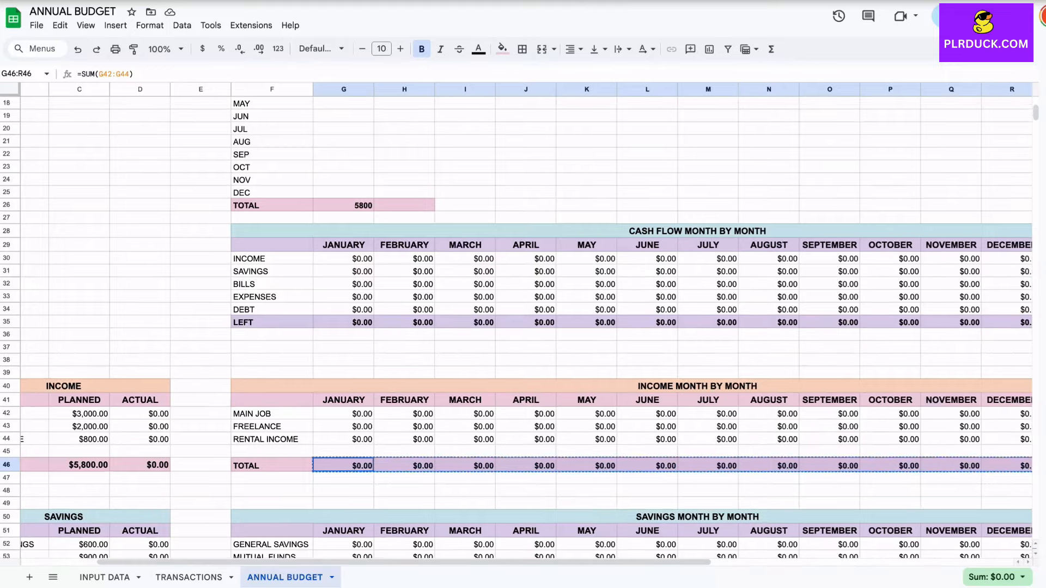
pyautogui.scroll(6, 516, 327)
pyautogui.hscroll(-1, 516, 327)
pyautogui.click(432, 270)
pyautogui.rightClick(432, 270)
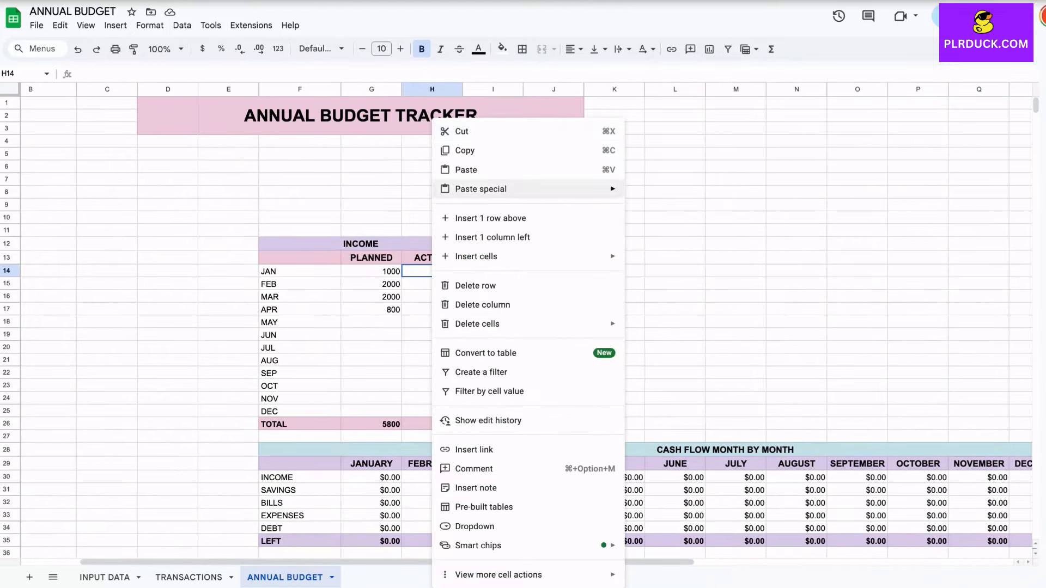
pyautogui.moveTo(480, 189)
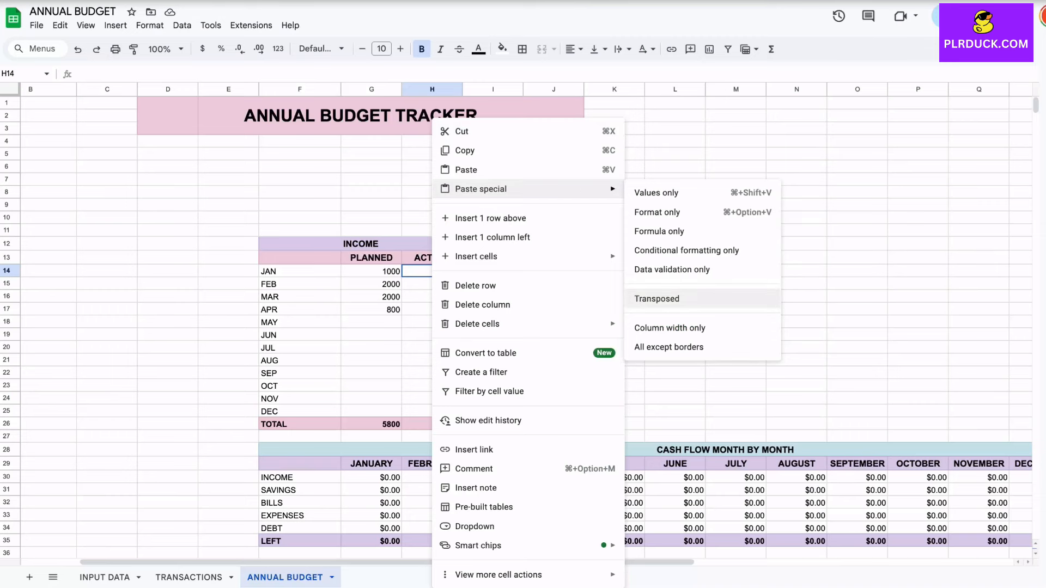
pyautogui.click(670, 299)
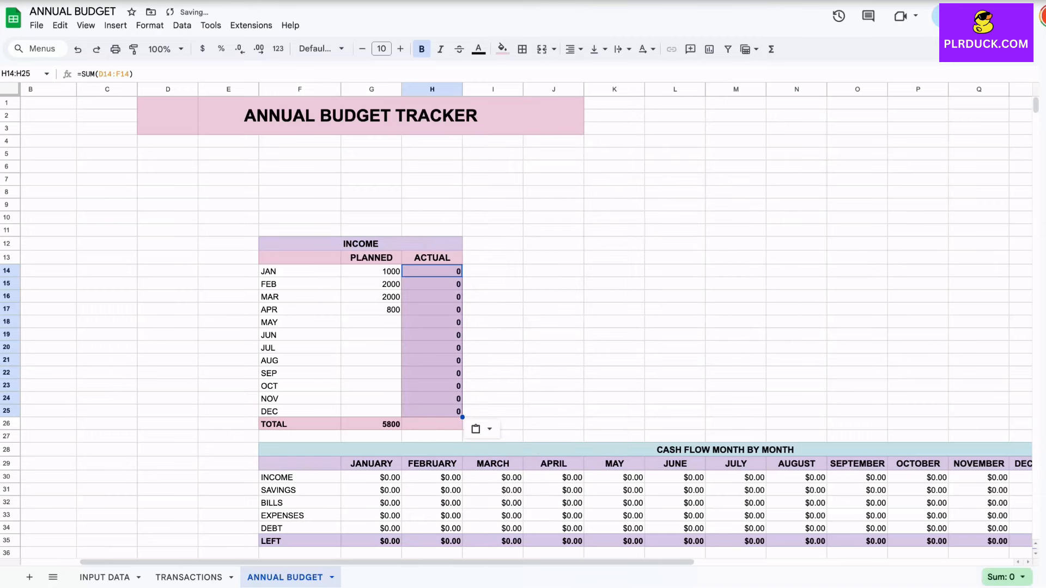
# - Reset the fill color of the pasted ACTUAL cells H14:H25
pyautogui.click(432, 297)
pyautogui.moveTo(432, 272); pyautogui.dragTo(432, 412)
pyautogui.click(502, 49)
pyautogui.click(530, 73)
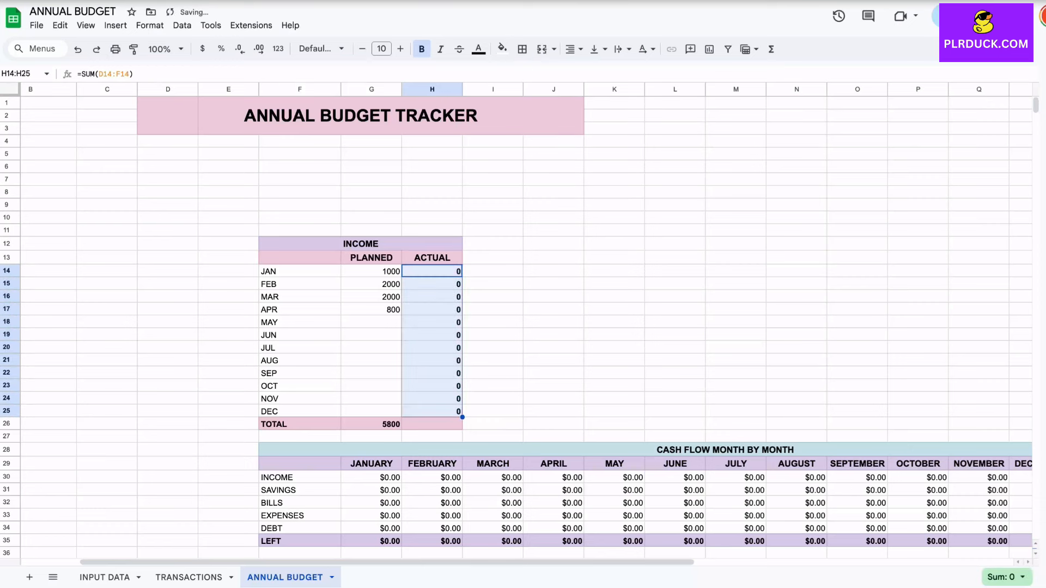
# - Format the planned and actual income amounts in G14:H26 as currency
pyautogui.click(432, 335)
pyautogui.moveTo(370, 271); pyautogui.dragTo(431, 424)
pyautogui.click(202, 48)
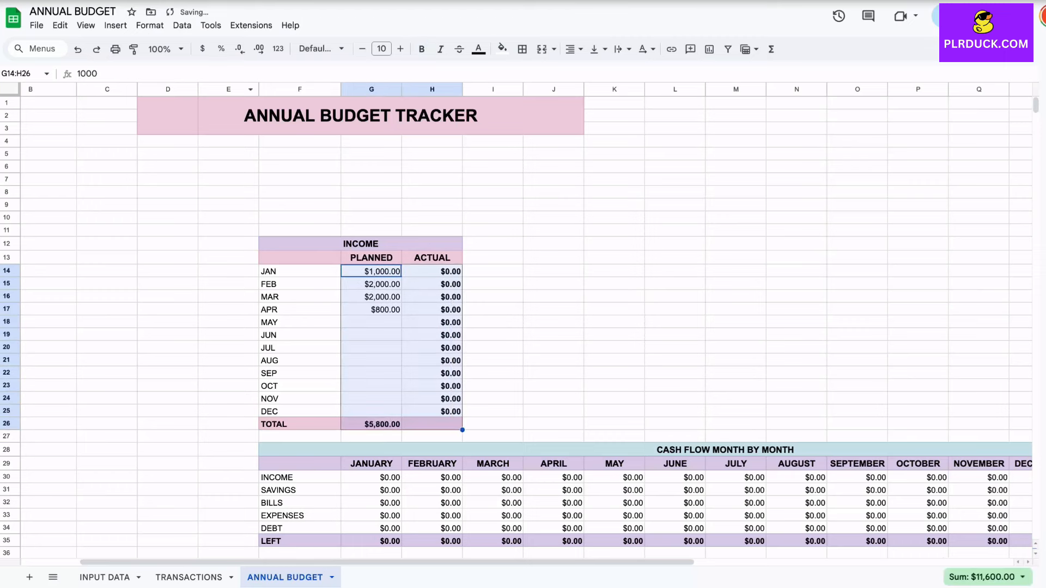
# - Total the actual income in H26 with a SUM of H14:H25
pyautogui.click(432, 347)
pyautogui.click(432, 424)
pyautogui.write('=SUM')
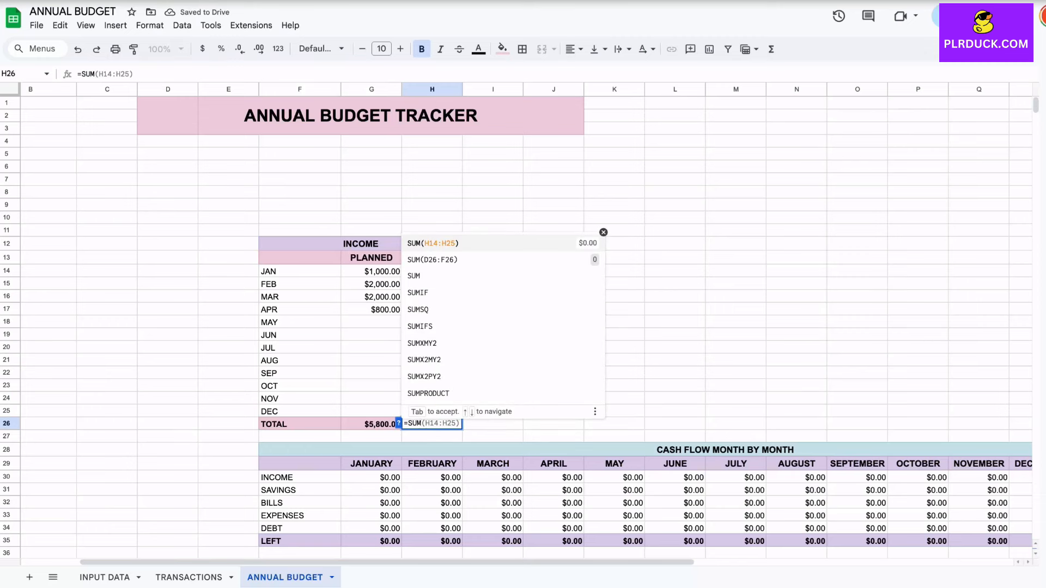
pyautogui.write('(')
pyautogui.moveTo(431, 271); pyautogui.dragTo(432, 411)
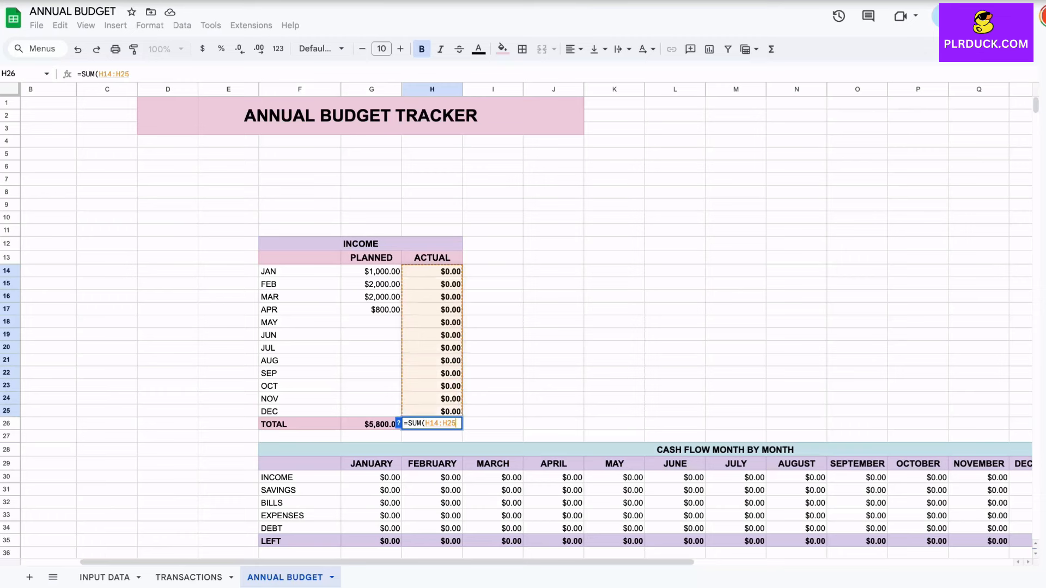
pyautogui.press('Return')
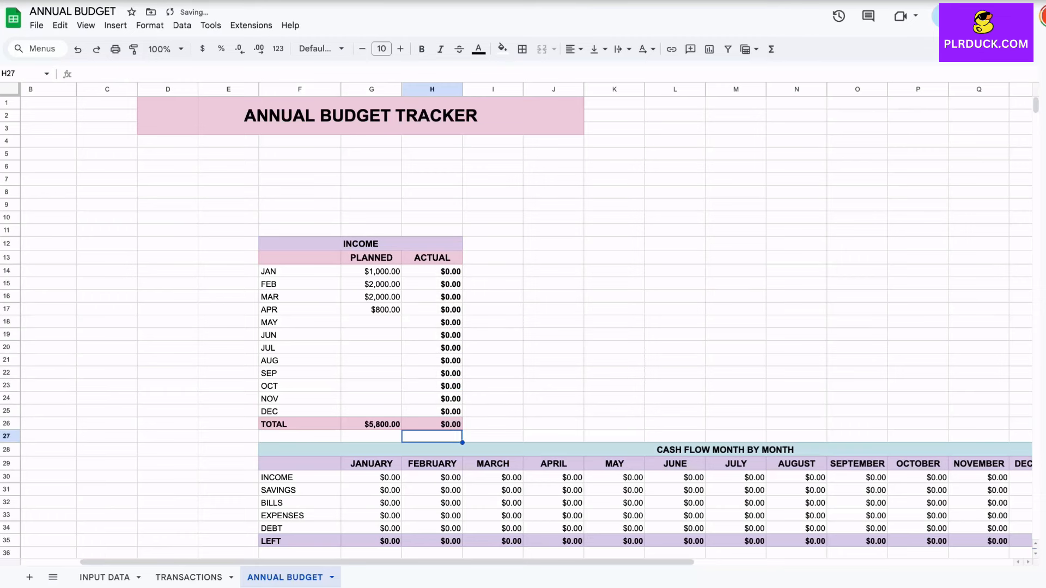
# - Remove the bold formatting from the monthly actual income amounts in H14:H25
pyautogui.moveTo(432, 272); pyautogui.dragTo(432, 411)
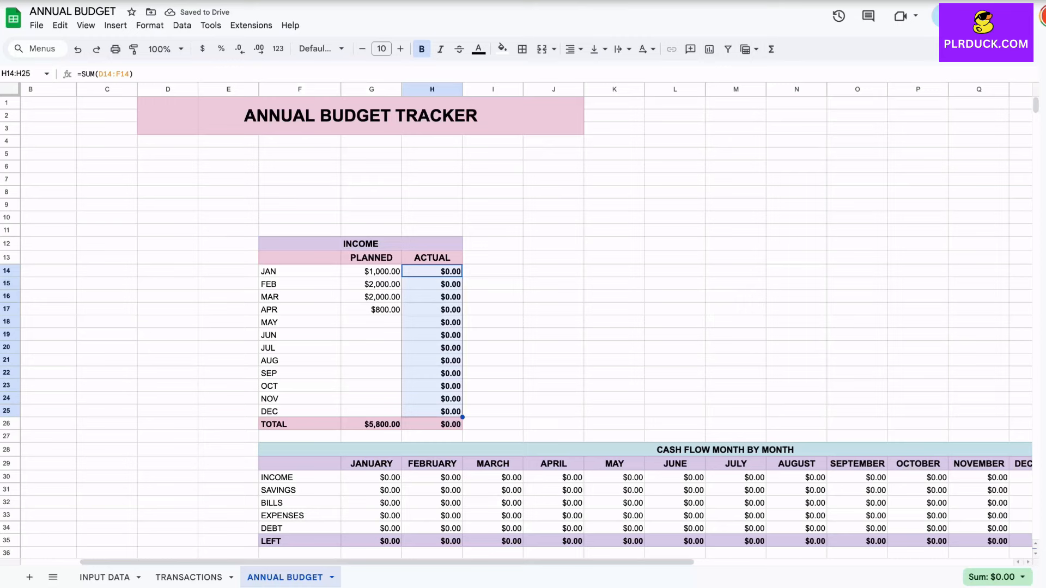
pyautogui.hotkey('ctrl', 'b')
pyautogui.click(554, 309)
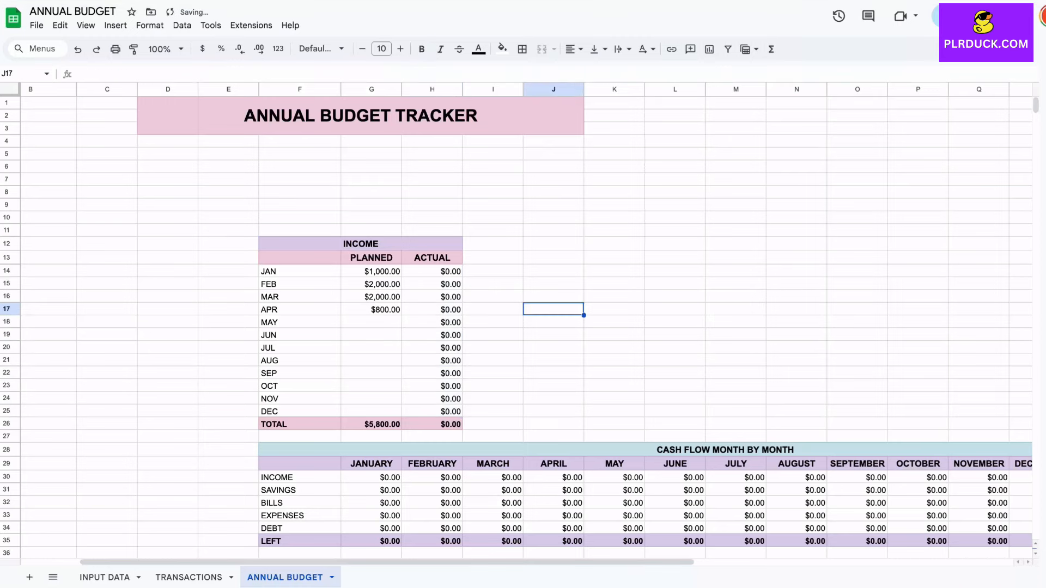
# - Copy the INCOME header block F12:H13 to J12 and retitle the copy SAVINGS
pyautogui.hscroll(3, 518, 321)
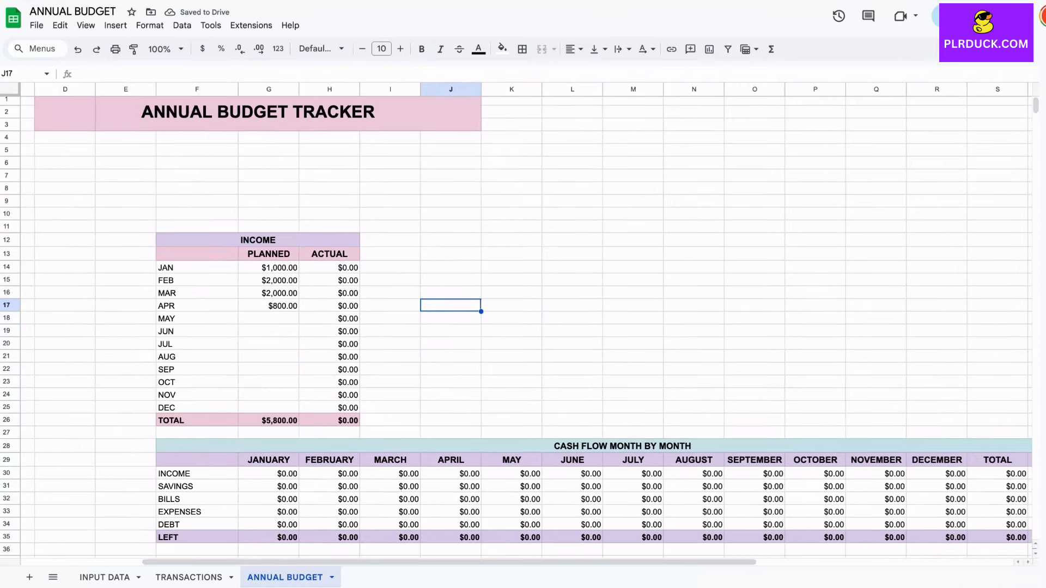
pyautogui.moveTo(258, 240); pyautogui.dragTo(321, 253)
pyautogui.hotkey('ctrl', 'c')
pyautogui.click(450, 240)
pyautogui.hotkey('ctrl', 'v')
pyautogui.click(511, 240)
pyautogui.write('SAVINGS')
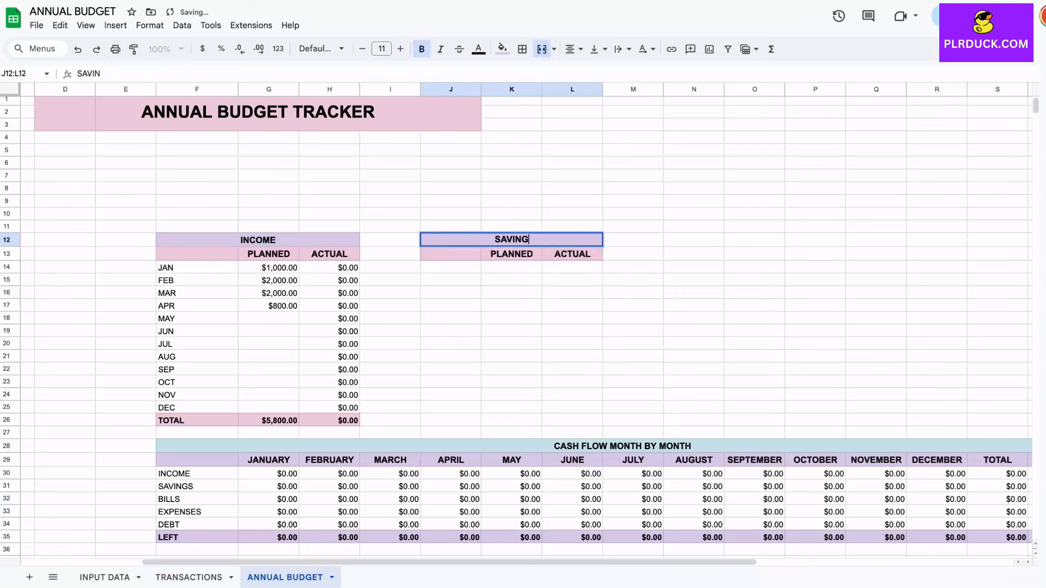
# - Copy the month and TOTAL labels from F14:F26 into the SAVINGS block starting at J14
pyautogui.press('Return')
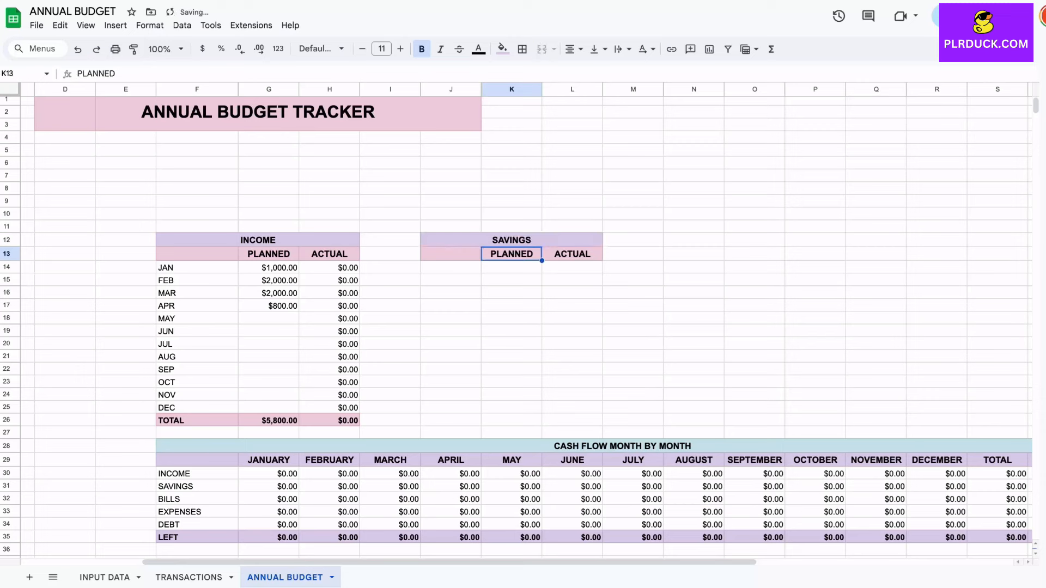
pyautogui.click(572, 254)
pyautogui.moveTo(197, 267); pyautogui.dragTo(196, 420)
pyautogui.hotkey('ctrl', 'c')
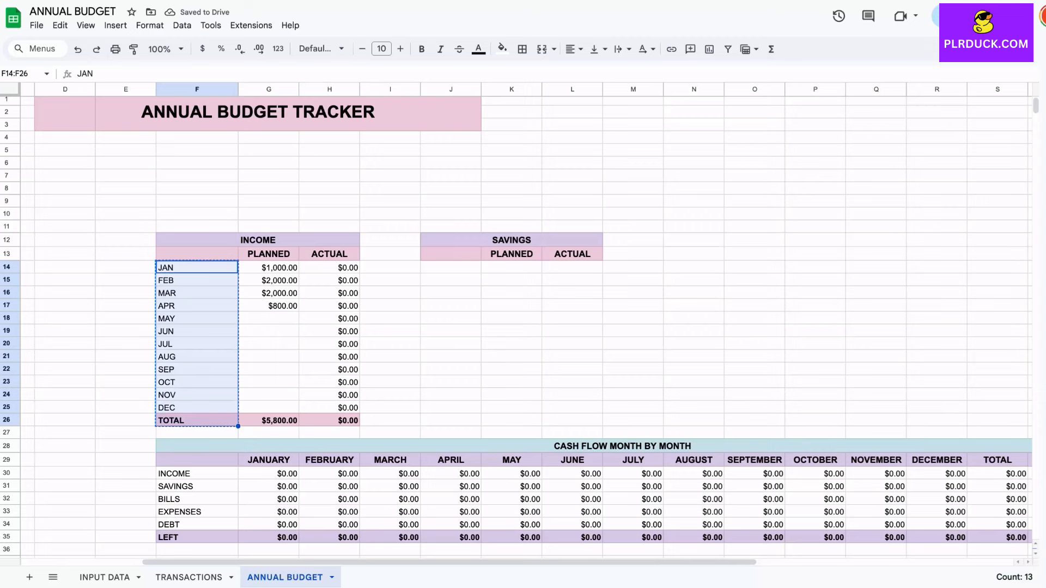
pyautogui.click(451, 268)
pyautogui.hotkey('ctrl', 'v')
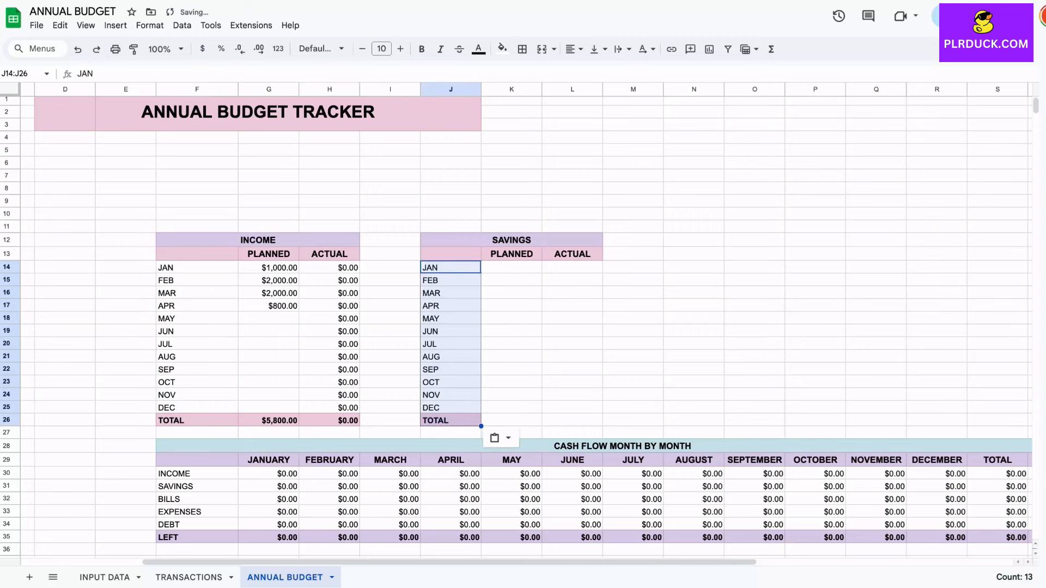
pyautogui.click(512, 420)
# - Enter planned savings of 500, 500, 600 and 300 for January to April in K14:K17
pyautogui.click(511, 267)
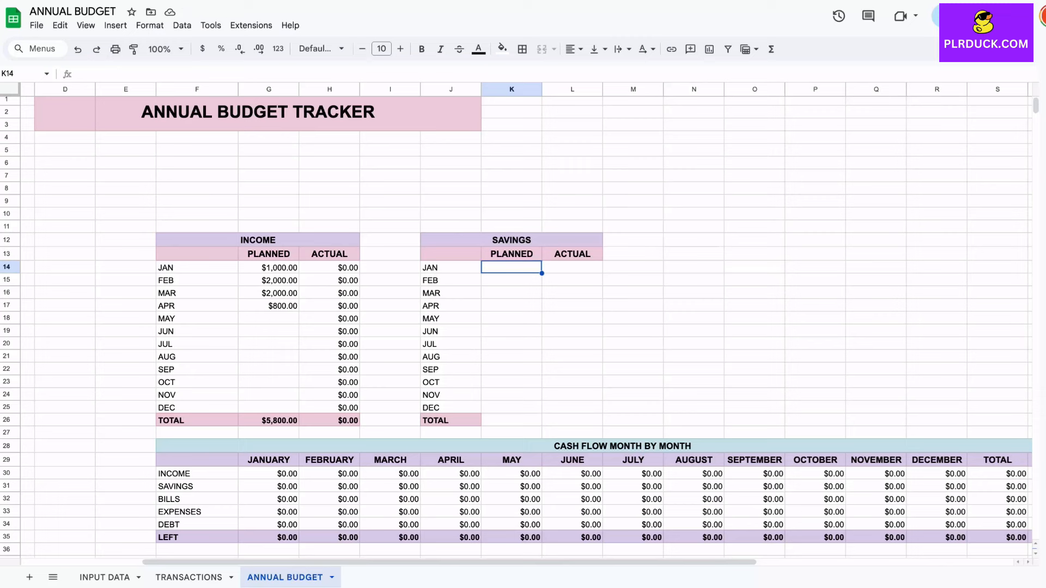
pyautogui.write('500')
pyautogui.press('Return')
pyautogui.write('5')
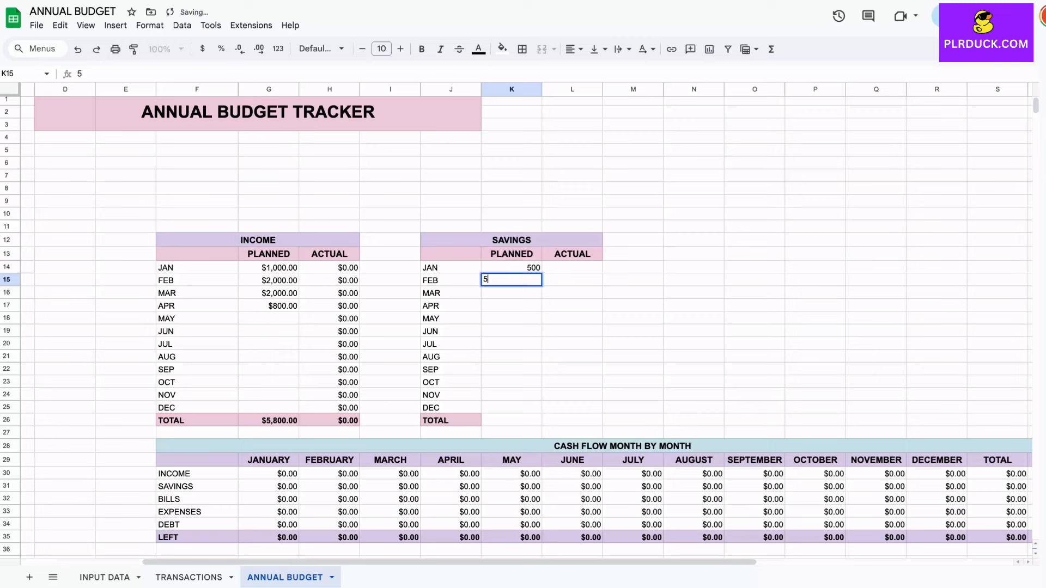
pyautogui.press('Return')
pyautogui.write('6')
pyautogui.press('Return')
pyautogui.write('300')
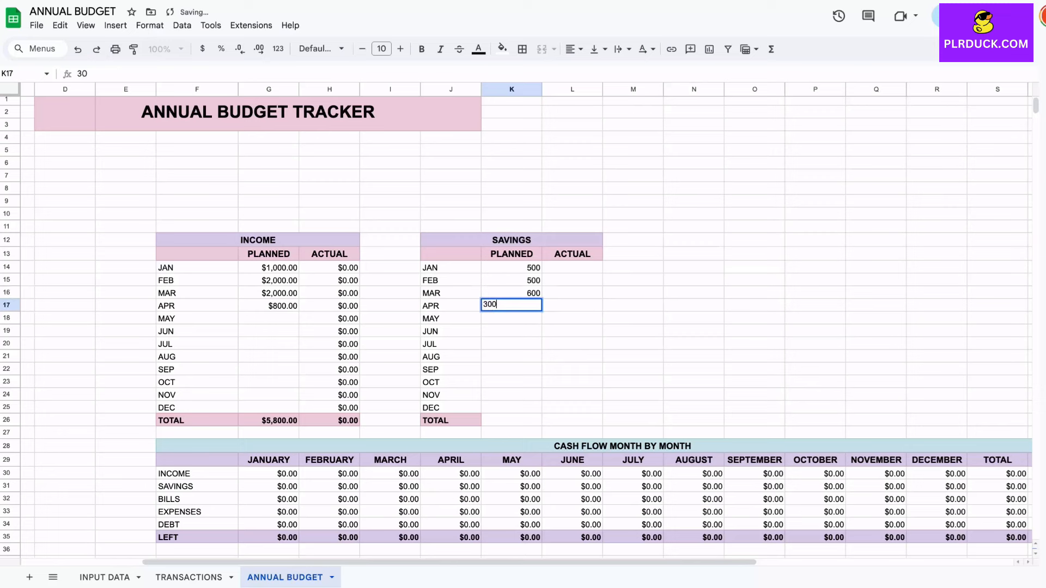
pyautogui.click(512, 344)
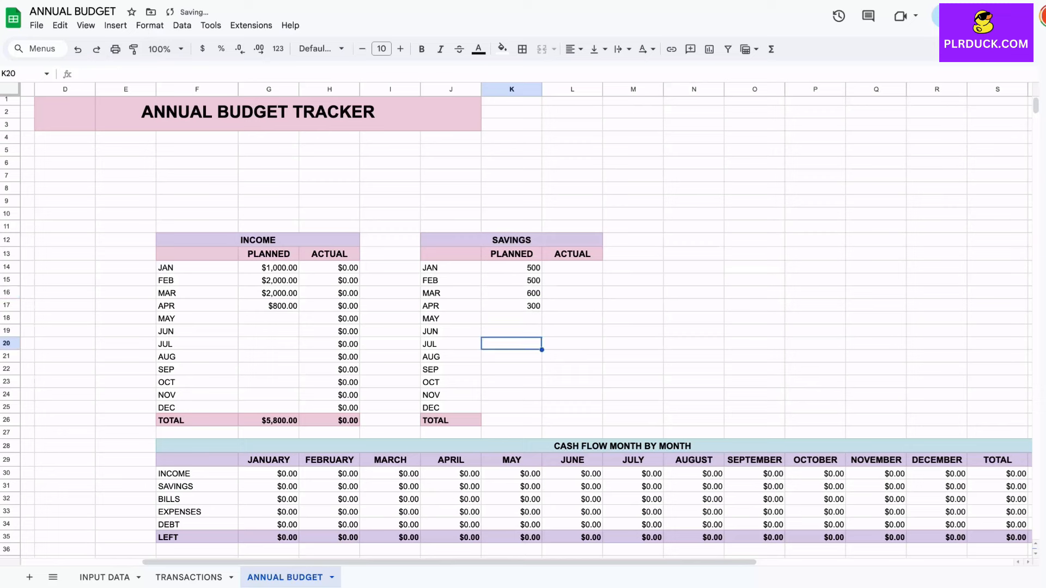
# - Total the planned savings in K26 with a SUM of K14:K25
pyautogui.click(511, 419)
pyautogui.write('=SU')
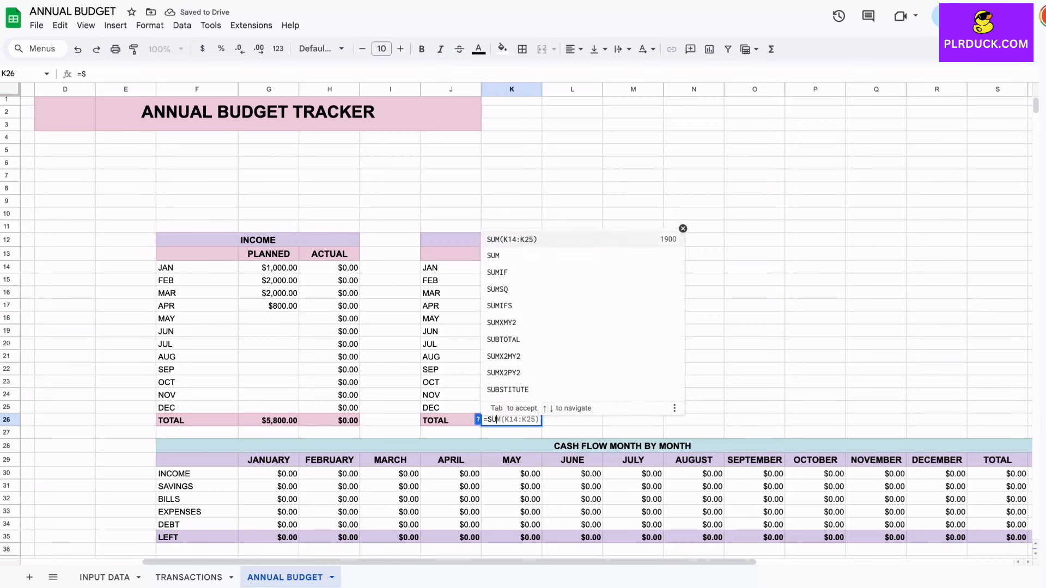
pyautogui.write('M(')
pyautogui.moveTo(511, 268); pyautogui.dragTo(512, 396)
pyautogui.write(')')
pyautogui.press('Return')
# - Copy the monthly savings totals G56:R56 and paste them transposed into the SAVINGS actual column from L14
pyautogui.click(572, 267)
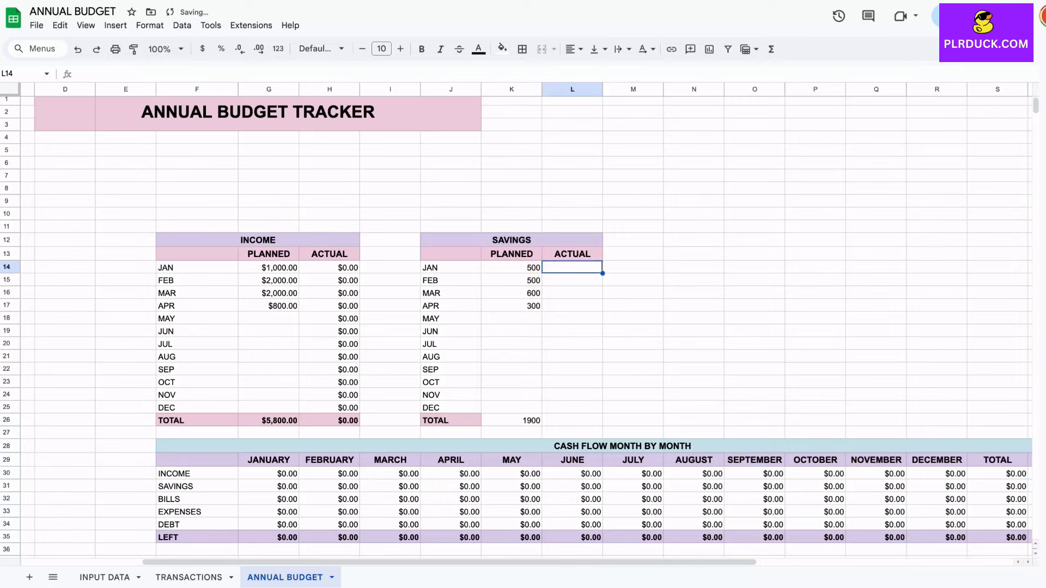
pyautogui.scroll(-10, 516, 322)
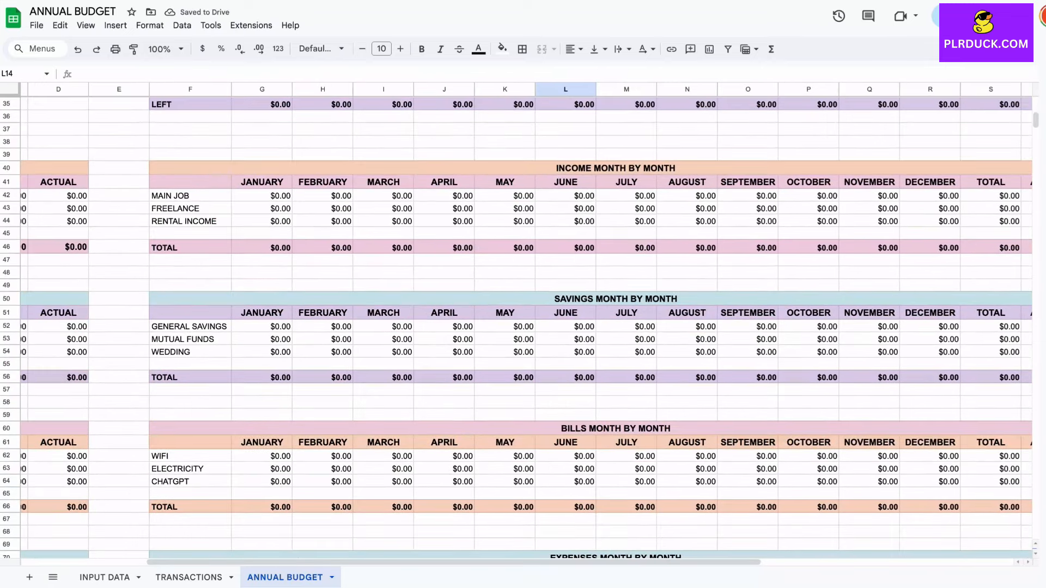
pyautogui.moveTo(263, 377); pyautogui.dragTo(929, 376)
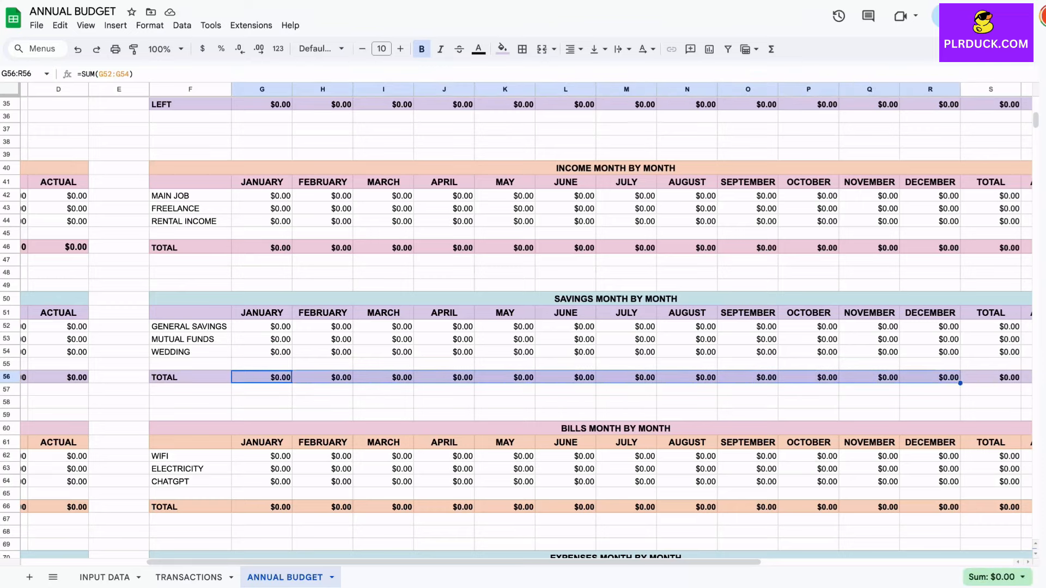
pyautogui.scroll(10, 518, 323)
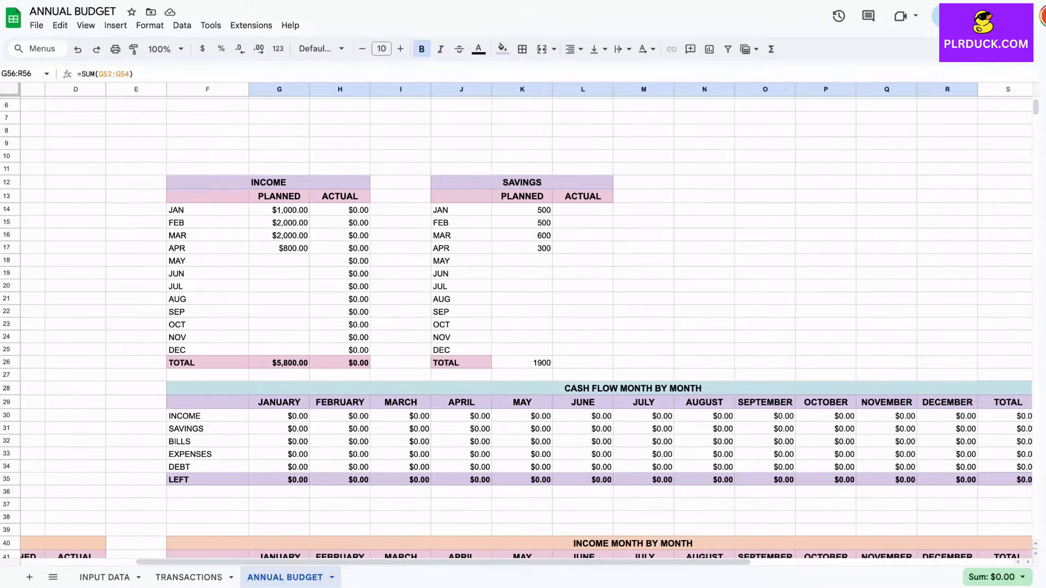
pyautogui.click(588, 210)
pyautogui.rightClick(588, 210)
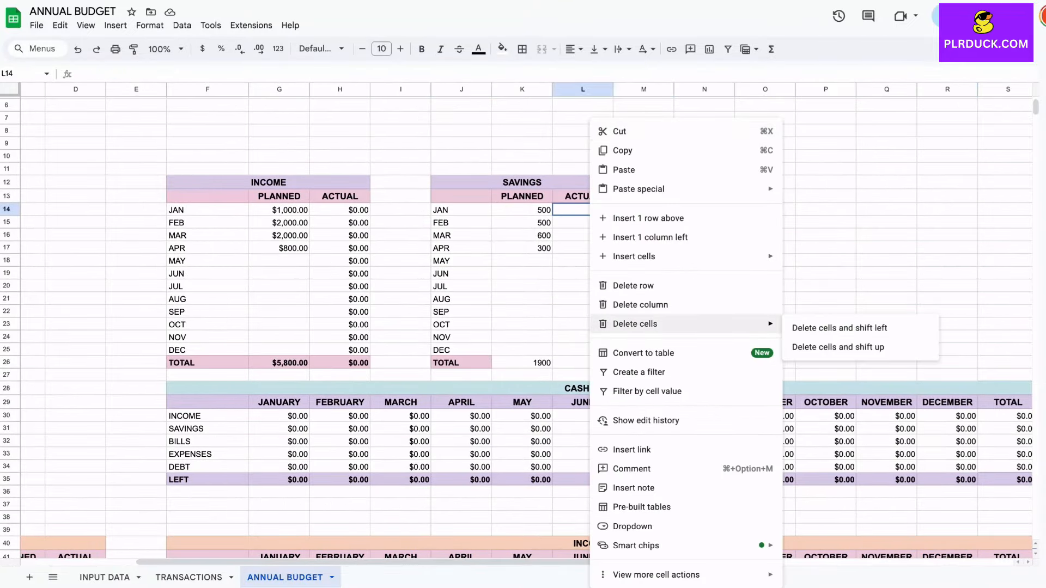
pyautogui.moveTo(638, 189)
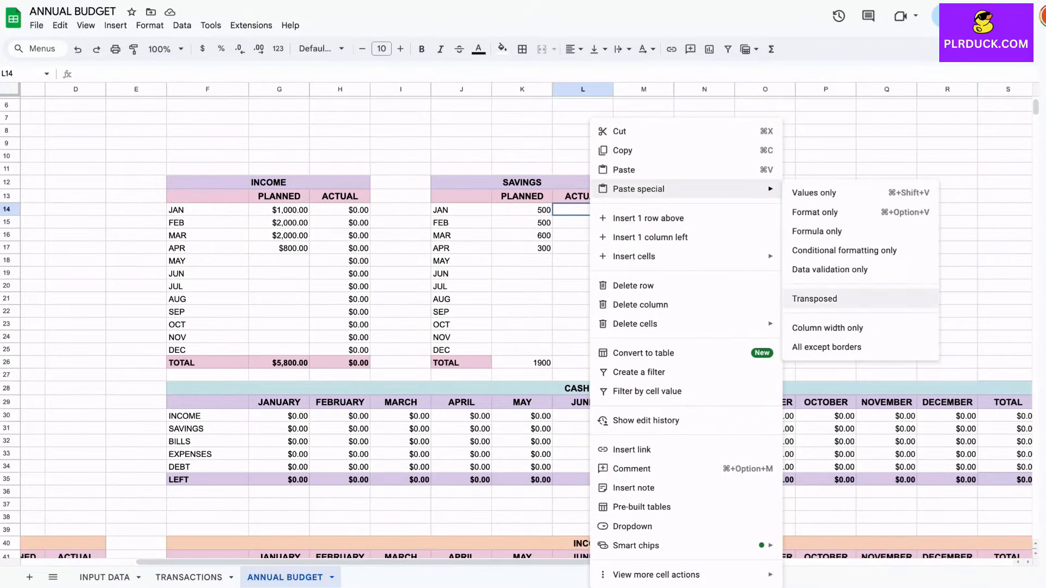
pyautogui.click(811, 299)
# - Remove the bold formatting and fill colour from the actual savings amounts in L14:L25
pyautogui.click(422, 49)
pyautogui.click(502, 49)
pyautogui.click(521, 71)
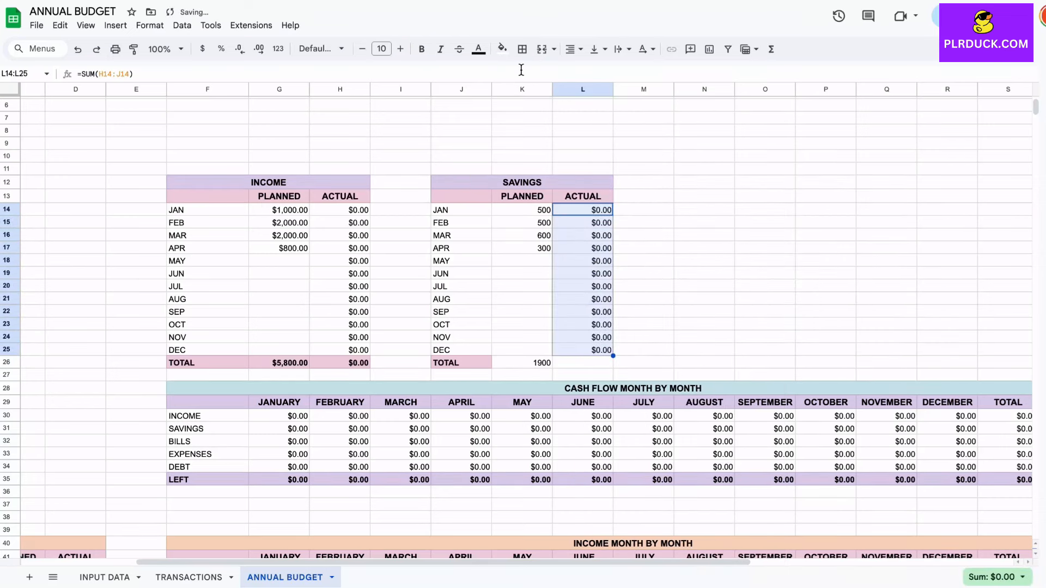
# - Total the actual savings in L26 with a SUM of L14:L25
pyautogui.click(588, 363)
pyautogui.write('=SUM')
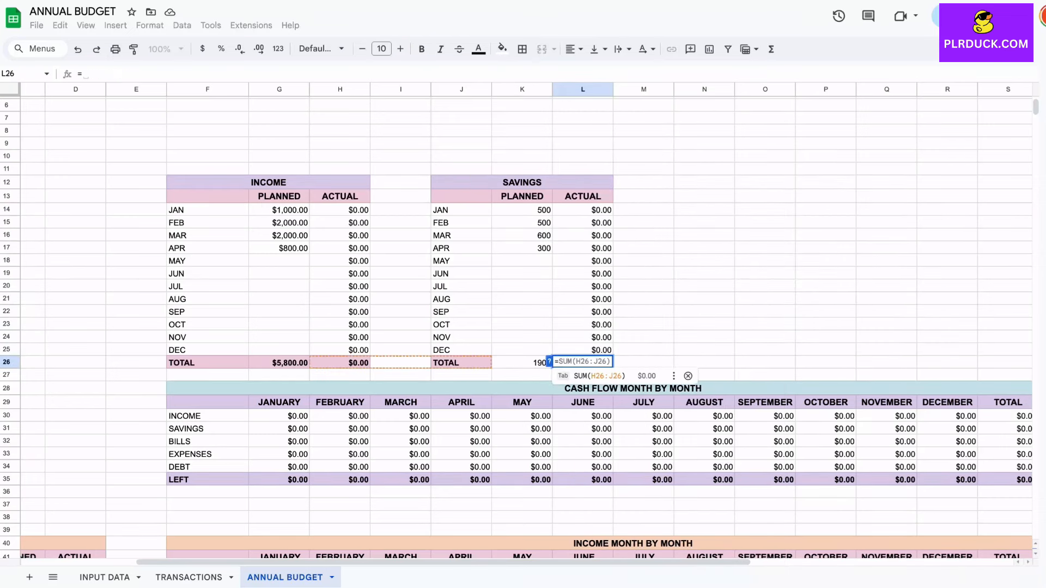
pyautogui.write('(')
pyautogui.moveTo(582, 209); pyautogui.dragTo(583, 350)
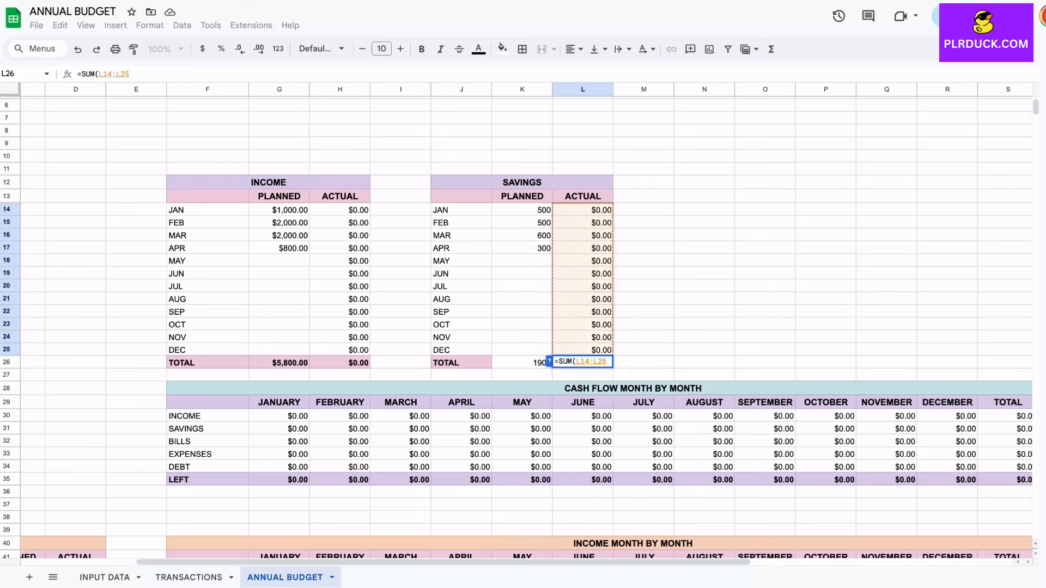
pyautogui.press('Return')
# - Bold the SAVINGS total row J26:L26 and fill it and the header row J13:L13 light orange
pyautogui.moveTo(460, 363); pyautogui.dragTo(582, 363)
pyautogui.doubleClick(421, 49)
pyautogui.click(502, 49)
pyautogui.click(543, 247)
pyautogui.moveTo(460, 196); pyautogui.dragTo(582, 197)
pyautogui.click(502, 49)
pyautogui.click(543, 247)
pyautogui.click(703, 273)
# - Format the planned savings amounts in K14:K26 as currency
pyautogui.moveTo(522, 210); pyautogui.dragTo(521, 363)
pyautogui.click(202, 49)
pyautogui.click(643, 261)
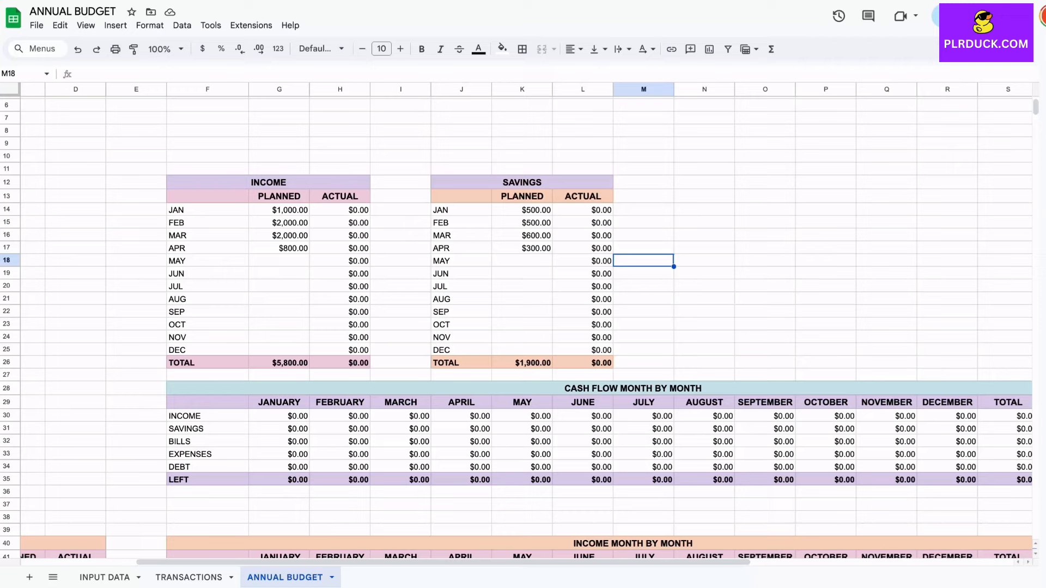
# - Copy the SAVINGS header block J12:L13 to N12 and retitle the copy BILLS
pyautogui.hscroll(3, 516, 321)
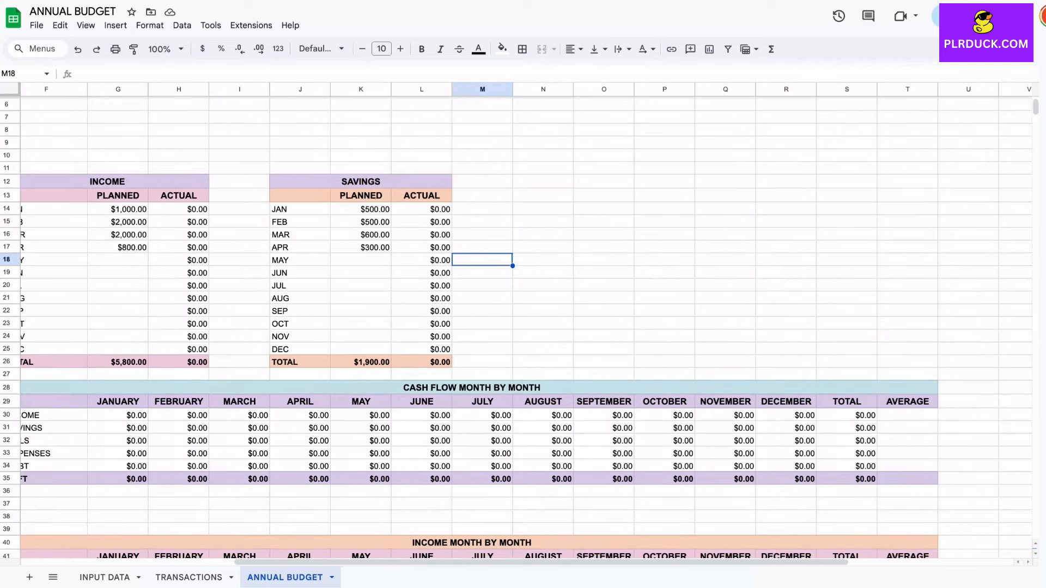
pyautogui.moveTo(361, 182); pyautogui.dragTo(421, 196)
pyautogui.hotkey('ctrl', 'c')
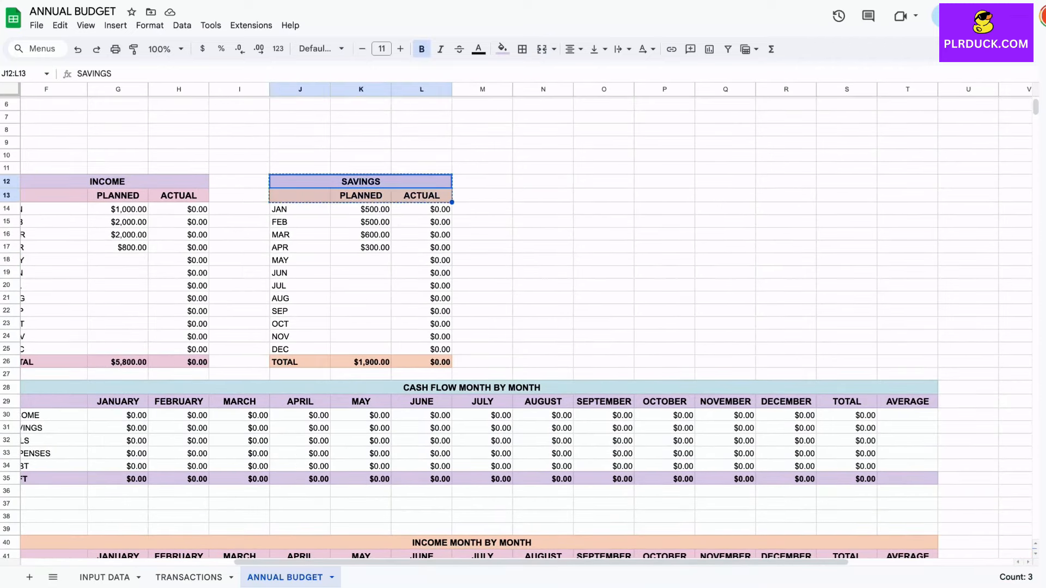
pyautogui.click(543, 182)
pyautogui.hotkey('ctrl', 'v')
pyautogui.hscroll(3, 517, 321)
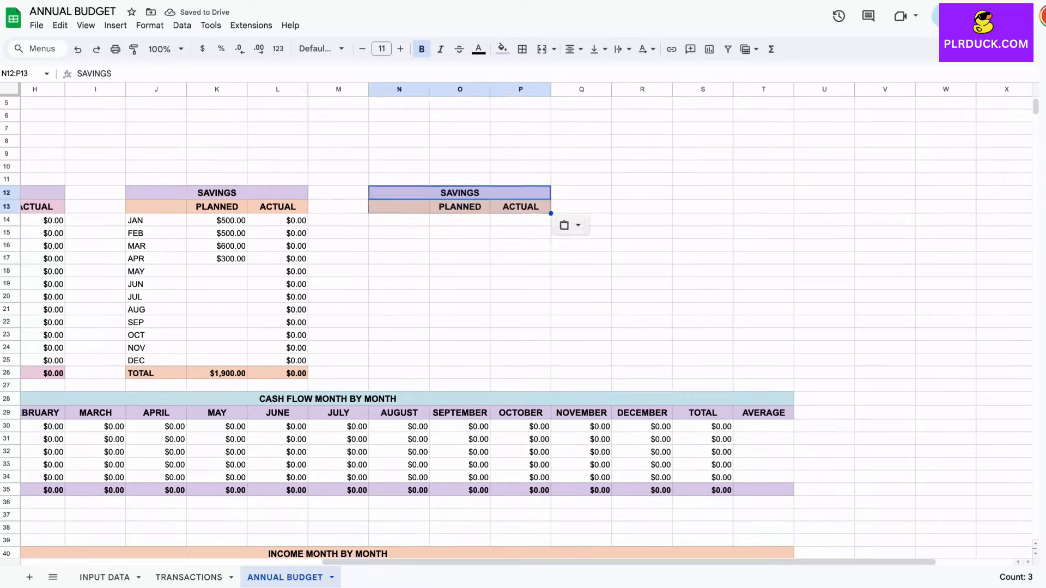
pyautogui.write('BILLS')
pyautogui.press('Return')
# - Copy the month and TOTAL labels from J14:J26 into the BILLS block starting at N14
pyautogui.moveTo(156, 221); pyautogui.dragTo(156, 374)
pyautogui.hotkey('ctrl', 'c')
pyautogui.click(399, 221)
pyautogui.hotkey('ctrl', 'v')
# - Enter planned bills of 50, 50 and 55 for January to March in O14:O16 and total the BILLS columns in row 26
pyautogui.click(460, 221)
pyautogui.write('50')
pyautogui.press('Return')
pyautogui.write('50')
pyautogui.press('Return')
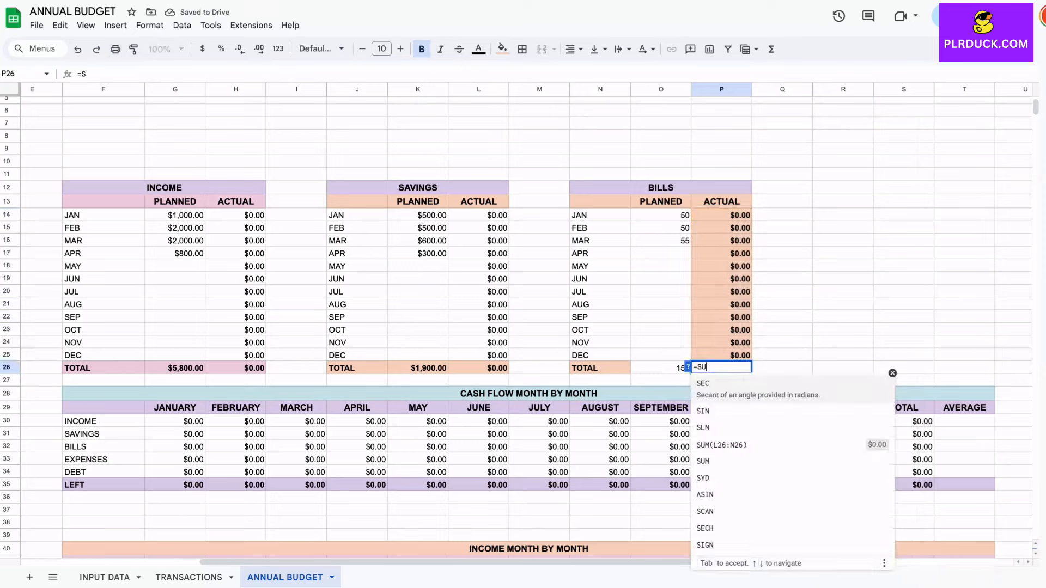
pyautogui.press('Return')
# - Clear the bold and fill from the actual bills in P14:P25 and format the bill amounts in O14:P26 as currency
pyautogui.moveTo(721, 215); pyautogui.dragTo(721, 355)
pyautogui.click(502, 49)
pyautogui.click(521, 73)
pyautogui.click(202, 49)
pyautogui.moveTo(660, 216); pyautogui.dragTo(721, 368)
# - Fill the BILLS total row N26:P26 and header row N13:P13 light pink
pyautogui.click(502, 49)
pyautogui.click(520, 245)
pyautogui.moveTo(600, 202); pyautogui.dragTo(721, 201)
pyautogui.click(503, 49)
pyautogui.click(520, 247)
# - Copy the BILLS header block N12:P13 to R12 and retitle the copy EXPENSES
pyautogui.hscroll(3, 589, 271)
pyautogui.moveTo(407, 205); pyautogui.dragTo(467, 219)
pyautogui.hotkey('ctrl', 'c')
pyautogui.click(589, 205)
pyautogui.hotkey('ctrl', 'v')
pyautogui.write('EXPENSES')
pyautogui.press('Return')
# - Copy the month and TOTAL labels from N14:N26 into the EXPENSES block starting at R14
pyautogui.click(589, 233)
pyautogui.moveTo(346, 232); pyautogui.dragTo(347, 385)
pyautogui.hotkey('ctrl', 'c')
pyautogui.click(589, 232)
pyautogui.hotkey('ctrl', 'v')
# - Enter planned expenses of 200, 200 and 80 for January to March in S14:S16 and total them in S26
pyautogui.click(650, 233)
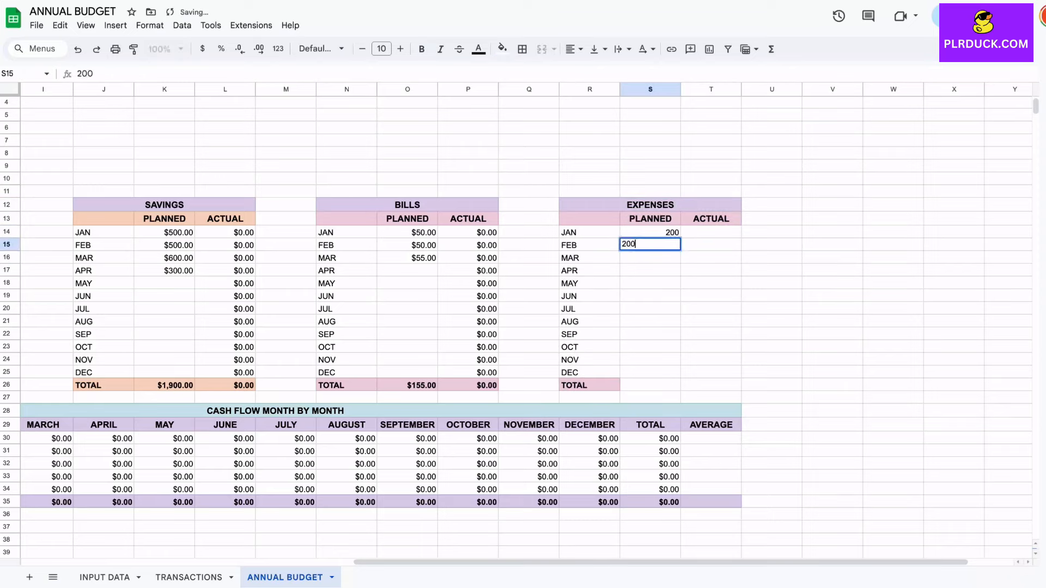
pyautogui.press('Tab')
pyautogui.press('Return')
# - Copy the monthly expenses totals from row 76, paste them transposed into T14:T25 and clear their fill colour
pyautogui.scroll(-12, 526, 327)
pyautogui.moveTo(224, 387); pyautogui.dragTo(952, 387)
pyautogui.hotkey('ctrl', 'c')
pyautogui.scroll(12, 526, 327)
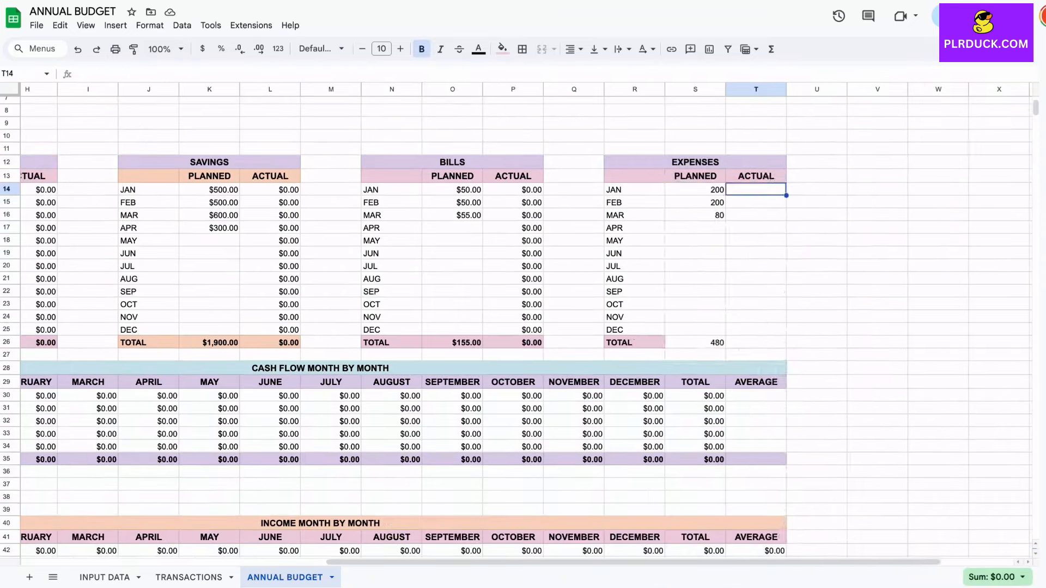
pyautogui.rightClick(756, 189)
pyautogui.click(669, 286)
pyautogui.click(502, 49)
# - Fill the EXPENSES total row R26:T26 and header row R13:T13 light teal, and format S14:S26 as currency
pyautogui.moveTo(635, 342); pyautogui.dragTo(756, 342)
pyautogui.click(502, 49)
pyautogui.click(507, 247)
pyautogui.moveTo(635, 176); pyautogui.dragTo(756, 176)
pyautogui.click(502, 49)
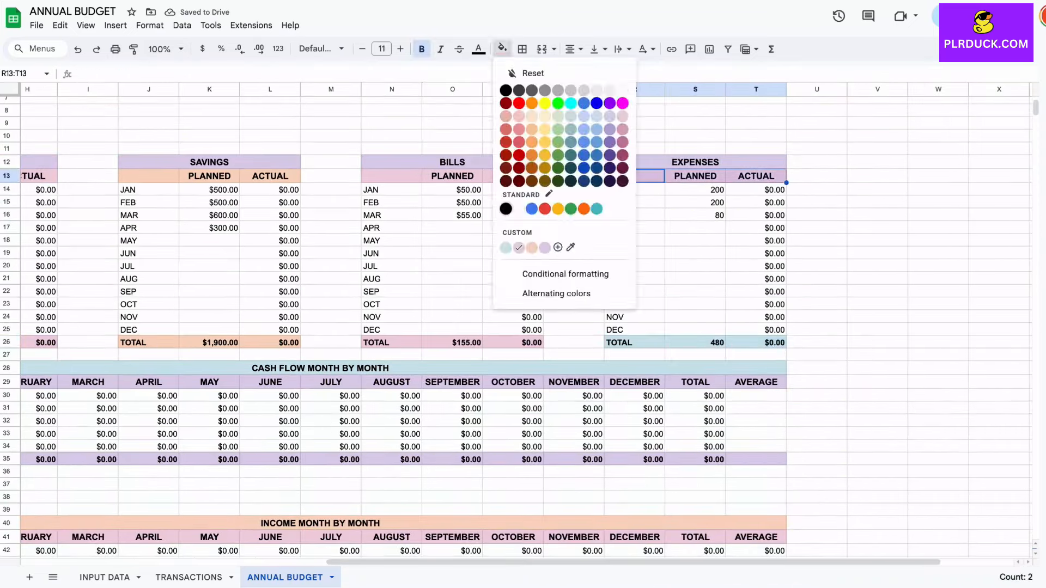
pyautogui.click(507, 247)
pyautogui.moveTo(695, 190); pyautogui.dragTo(694, 343)
pyautogui.click(202, 49)
# - Copy the EXPENSES header block R12:T13 to V12 and retitle the copy DEBT
pyautogui.hscroll(2, 526, 327)
pyautogui.moveTo(515, 157); pyautogui.dragTo(636, 171)
pyautogui.hotkey('ctrl', 'c')
pyautogui.click(758, 157)
pyautogui.hotkey('ctrl', 'v')
pyautogui.write('DEBT')
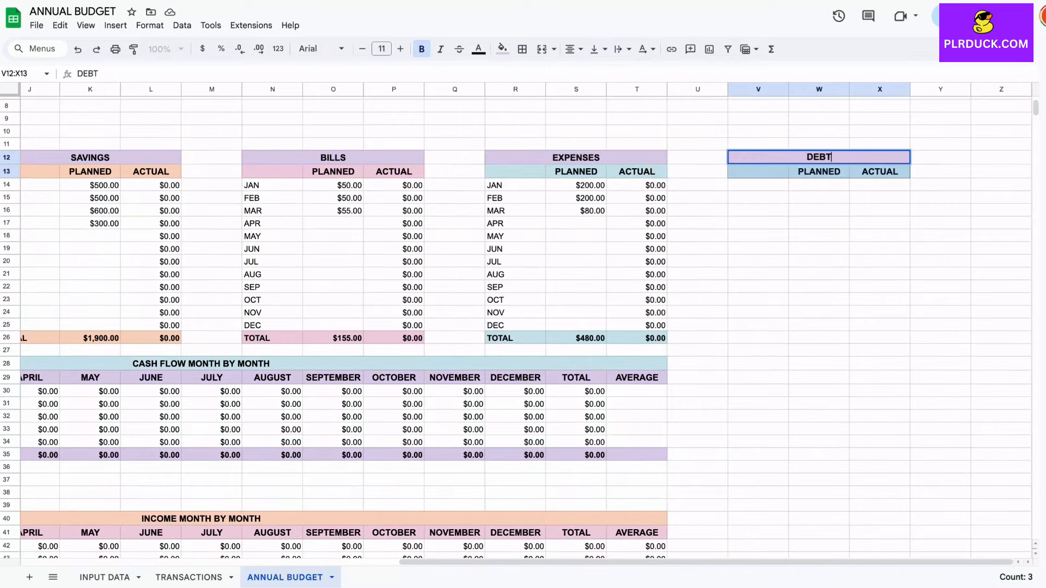
# - Copy the labels R14:R26 to V14 and enter planned debt of 150, 150 and 70 for January to March in W14:W16
pyautogui.moveTo(515, 185); pyautogui.dragTo(516, 338)
pyautogui.write('150')
pyautogui.press('Return')
pyautogui.write('150')
pyautogui.press('Return')
pyautogui.write('70')
# - Total the planned debt in W26 with a SUM of W14:W25
pyautogui.click(819, 338)
pyautogui.write('=SUM(')
pyautogui.moveTo(819, 185); pyautogui.dragTo(819, 325)
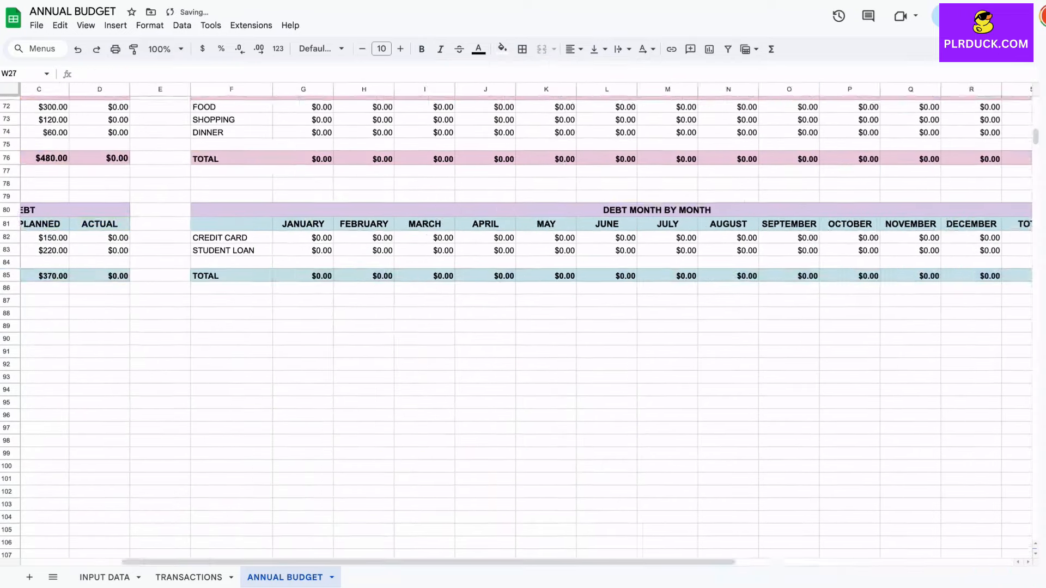
# - Paste the monthly debt totals from row 85 transposed into X14:X25 and remove their bold and fill colour
pyautogui.scroll(1, 763, 327)
pyautogui.rightClick(879, 259)
pyautogui.moveTo(928, 188)
pyautogui.click(759, 298)
pyautogui.click(421, 48)
pyautogui.click(503, 48)
# - Fill the DEBT total row V26:X26 and header row V13:X13 light orange
pyautogui.moveTo(758, 411); pyautogui.dragTo(880, 411)
pyautogui.click(502, 48)
pyautogui.click(531, 248)
pyautogui.moveTo(757, 245); pyautogui.dragTo(879, 245)
pyautogui.click(502, 48)
pyautogui.click(531, 247)
pyautogui.click(879, 386)
# - Format the planned and actual debt amounts in W14:X26 as currency
pyautogui.moveTo(818, 258); pyautogui.dragTo(879, 411)
pyautogui.click(202, 48)
pyautogui.click(637, 153)
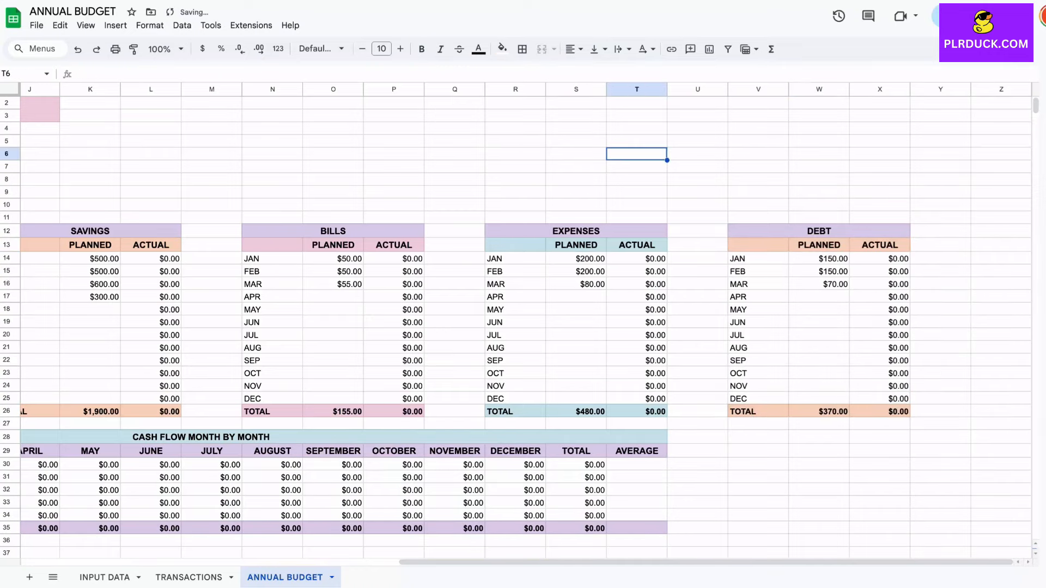
pyautogui.hscroll(-5, 523, 326)
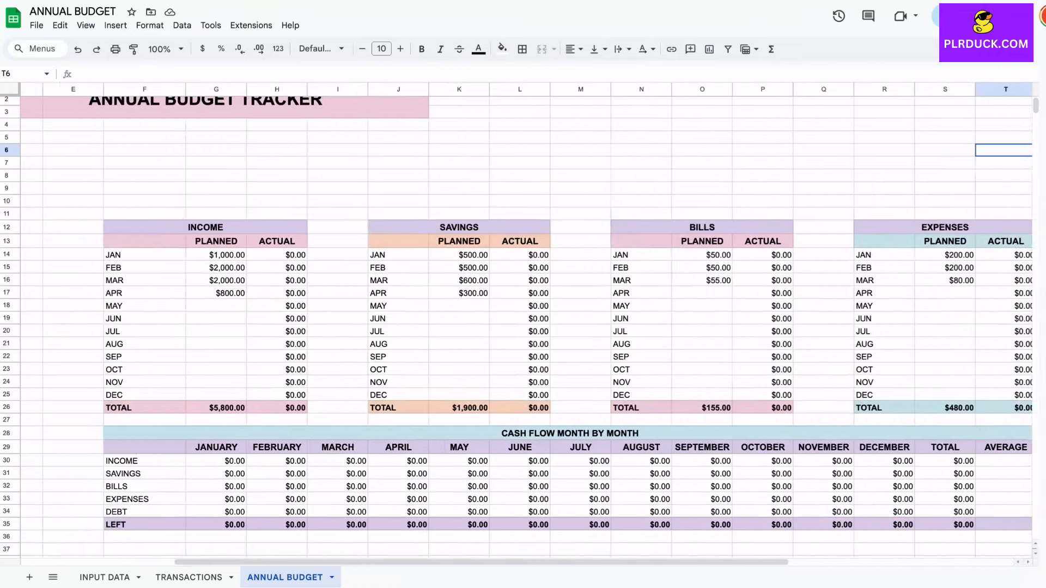
pyautogui.hscroll(5, 523, 326)
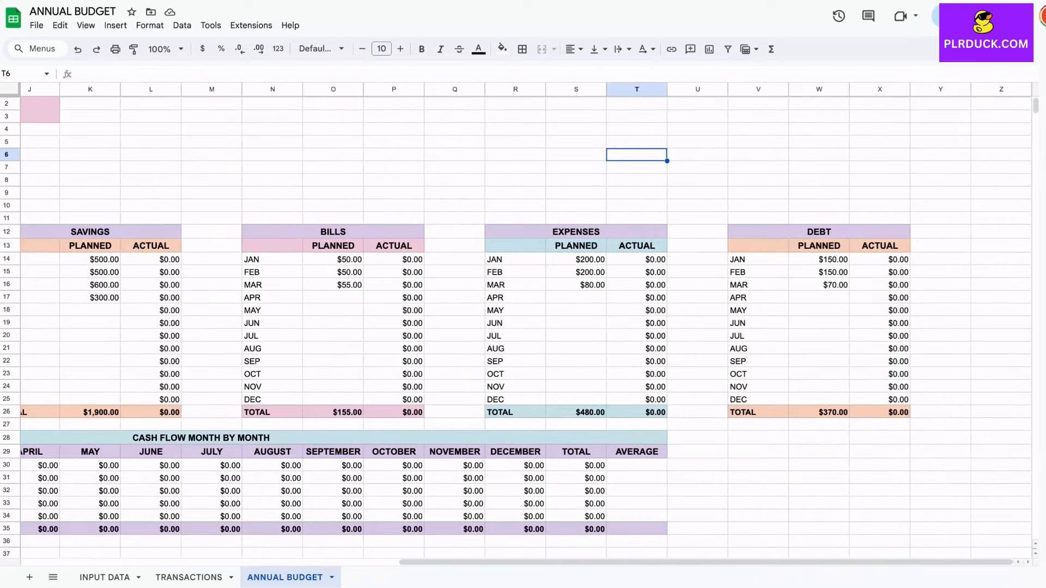
# - Merge cells B7:C8 and enter the label YEAR in the merged cell
pyautogui.hscroll(-10, 523, 327)
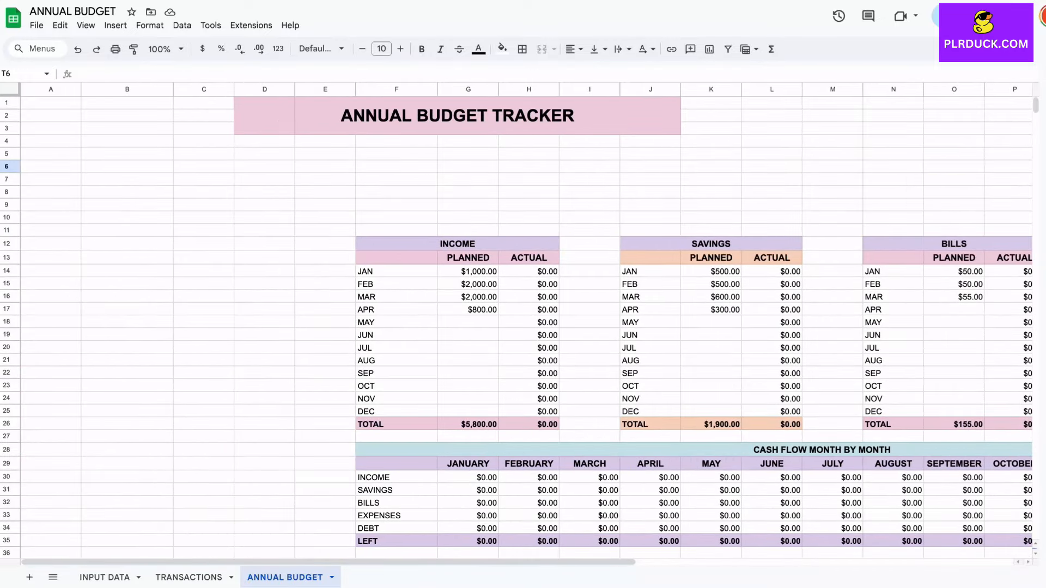
pyautogui.moveTo(127, 179); pyautogui.dragTo(204, 192)
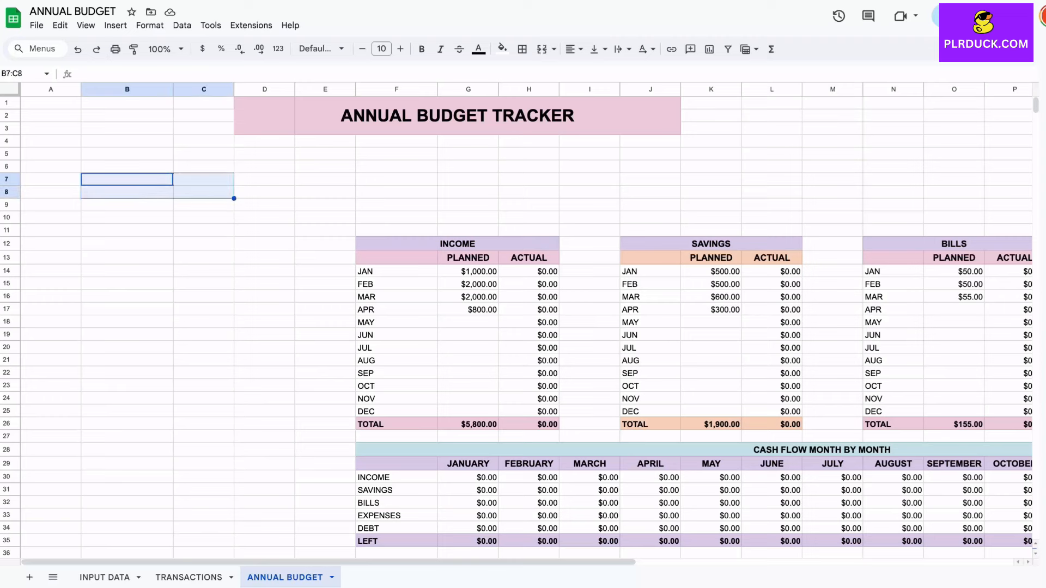
pyautogui.click(542, 49)
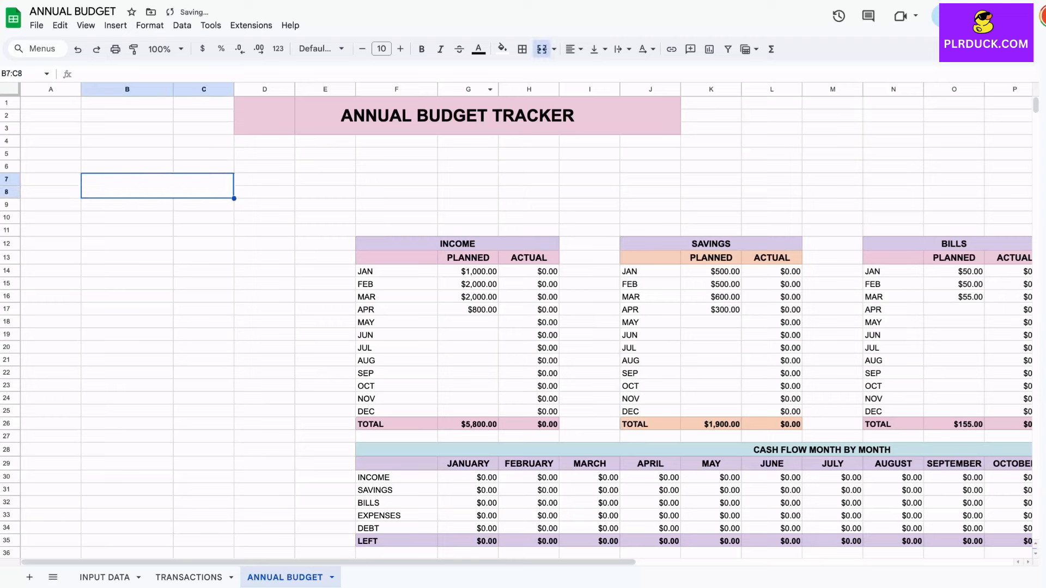
pyautogui.write('YEAR')
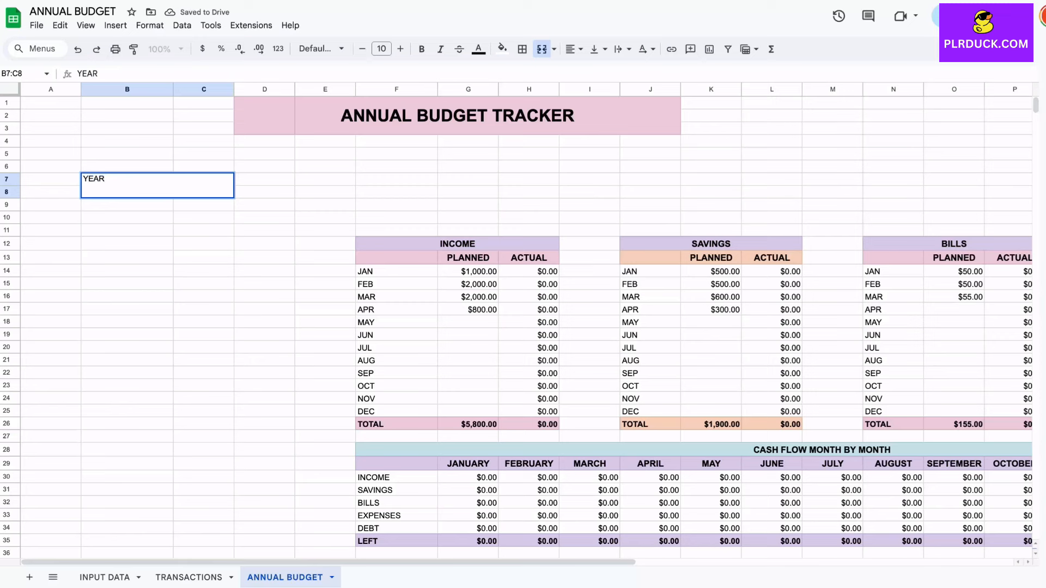
pyautogui.click(127, 231)
# - Merge cells B9:C10 below the YEAR label and enter 2025 in the merged cell
pyautogui.moveTo(127, 205); pyautogui.dragTo(203, 217)
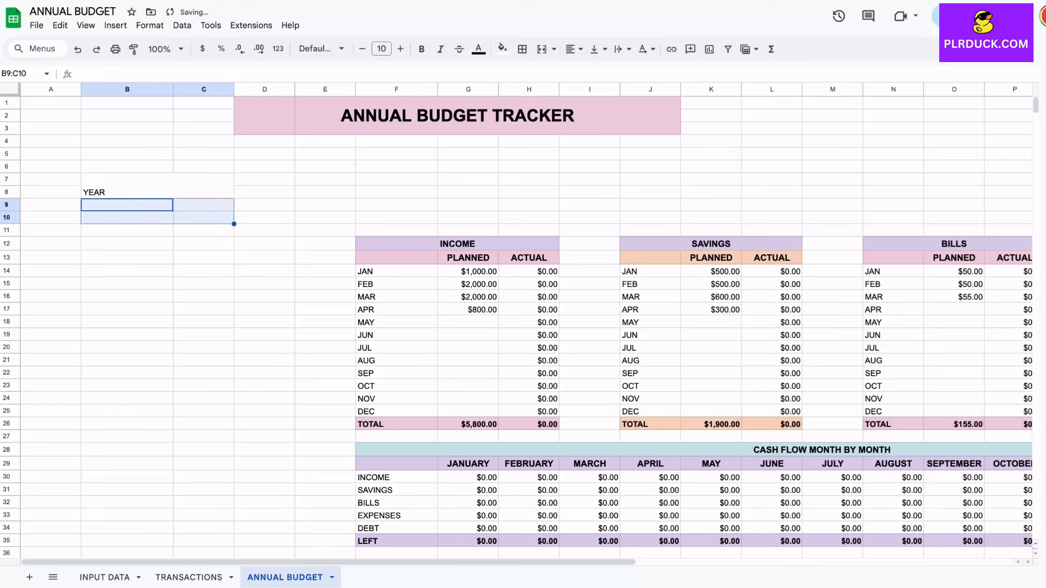
pyautogui.click(542, 49)
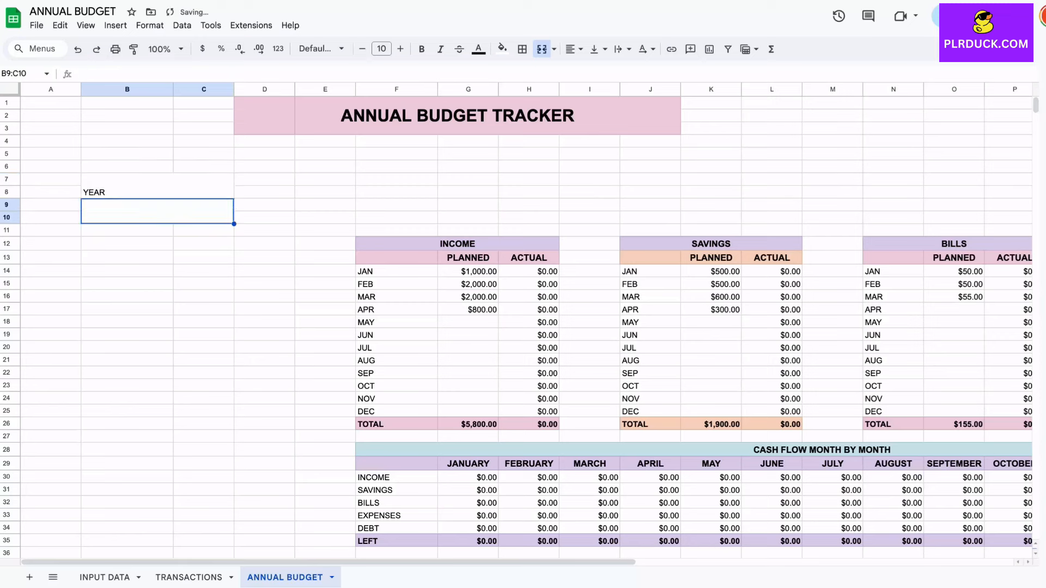
pyautogui.write('2025')
# - Format the YEAR label in B7:C8 as 22-point bold, centred text with a light purple fill
pyautogui.click(158, 186)
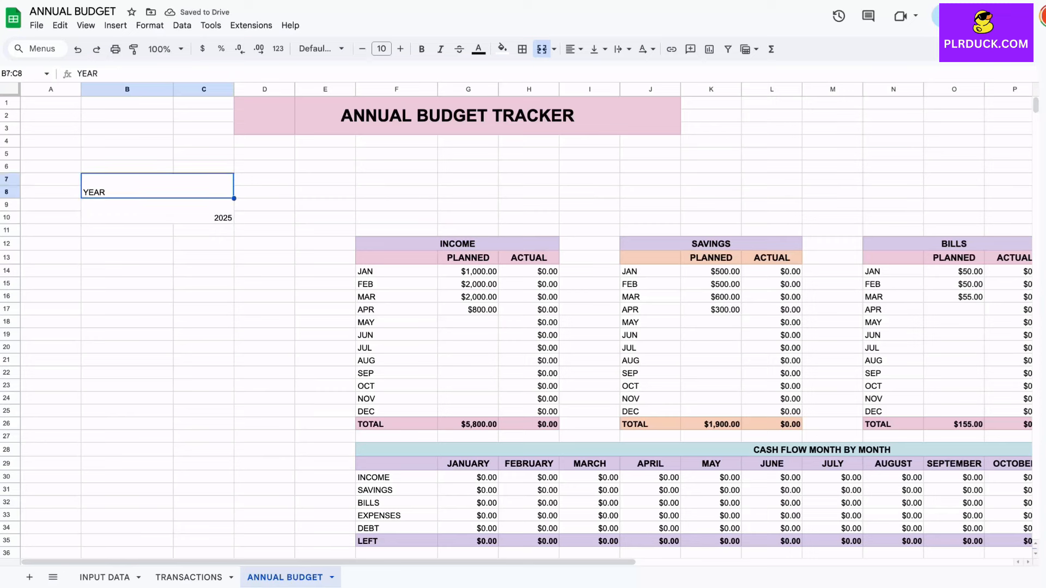
pyautogui.click(401, 49)
pyautogui.click(400, 49)
pyautogui.click(400, 49)
pyautogui.click(400, 49)
pyautogui.click(400, 49)
pyautogui.click(400, 49)
pyautogui.click(400, 49)
pyautogui.click(400, 49)
pyautogui.click(400, 49)
pyautogui.click(400, 49)
pyautogui.click(401, 49)
pyautogui.click(400, 49)
pyautogui.click(422, 49)
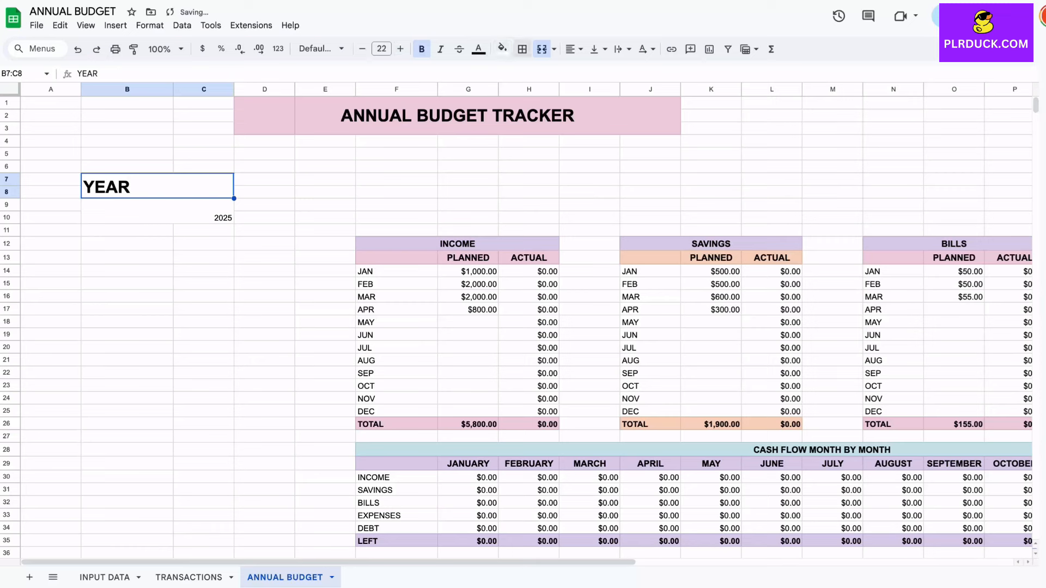
pyautogui.click(574, 49)
pyautogui.click(593, 70)
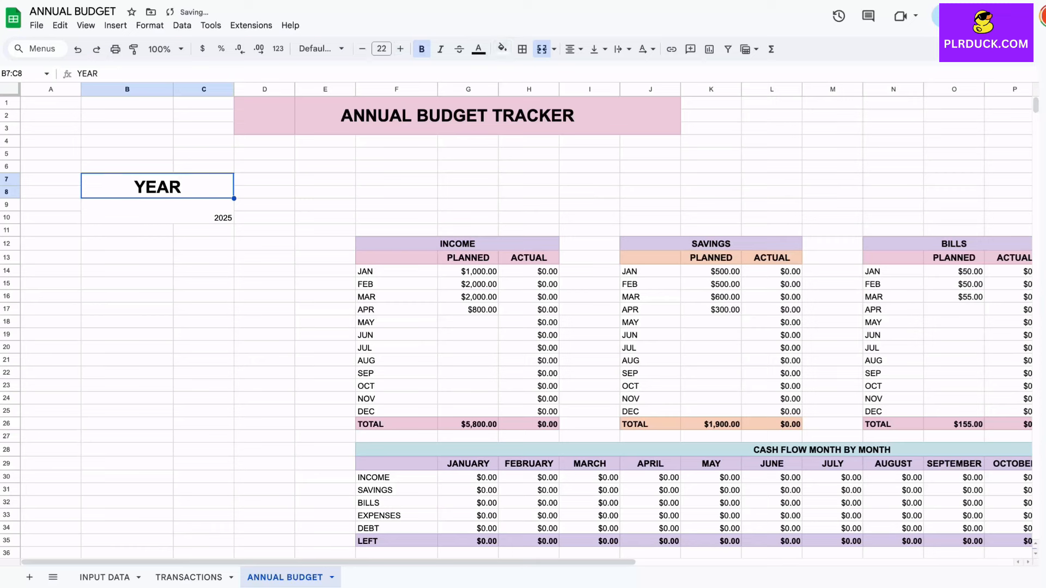
pyautogui.click(503, 49)
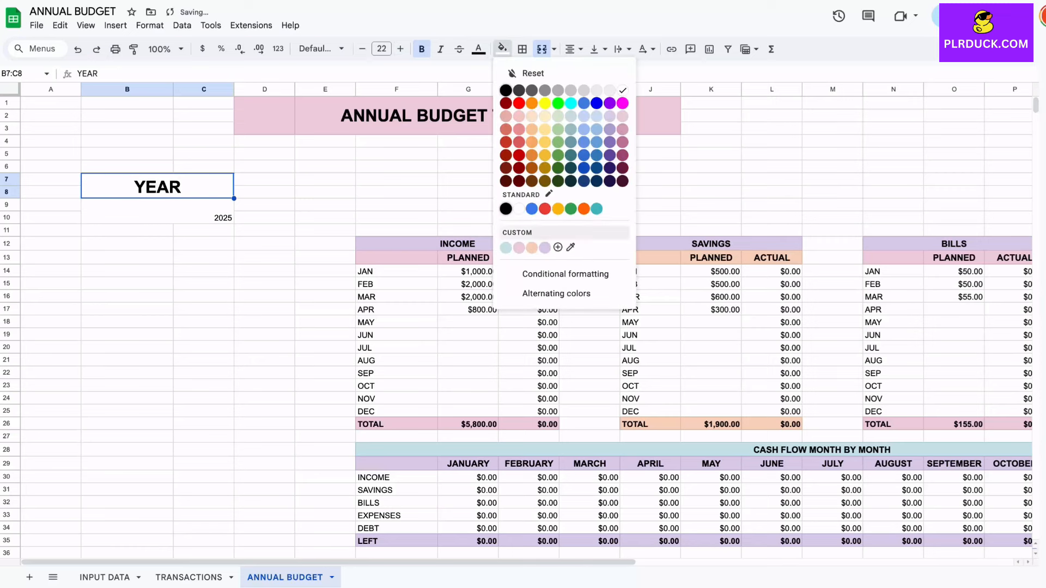
pyautogui.click(544, 247)
# - Enlarge the 2025 value in B9:C10 and make it bold and centred
pyautogui.click(157, 211)
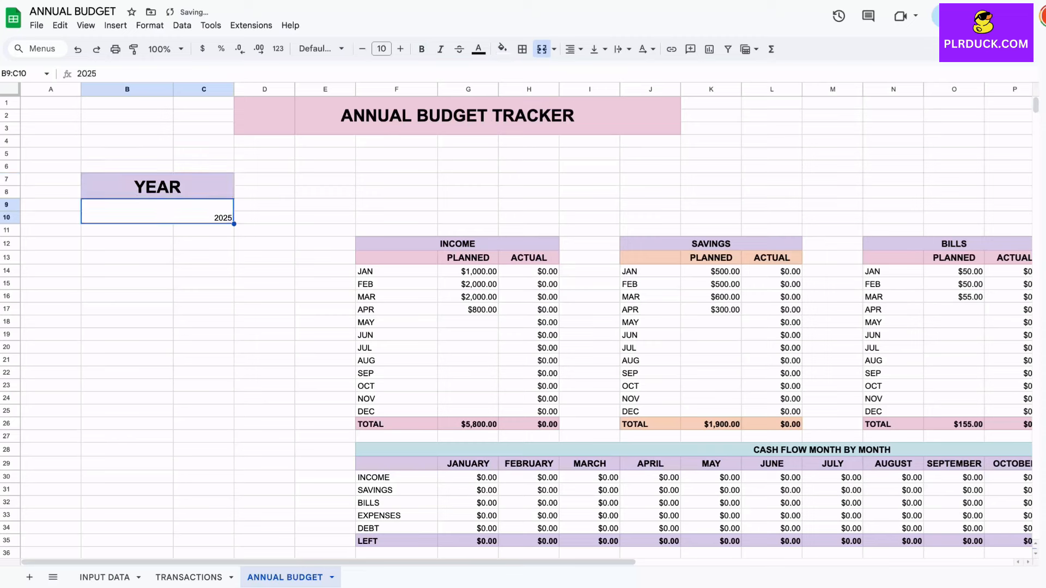
pyautogui.click(400, 48)
pyautogui.click(401, 48)
pyautogui.click(400, 48)
pyautogui.click(400, 48)
pyautogui.click(400, 48)
pyautogui.click(422, 49)
pyautogui.click(574, 49)
pyautogui.click(588, 71)
# - Merge cells B14:D14 and enter the heading GOALS in the merged cell
pyautogui.scroll(-1, 127, 245)
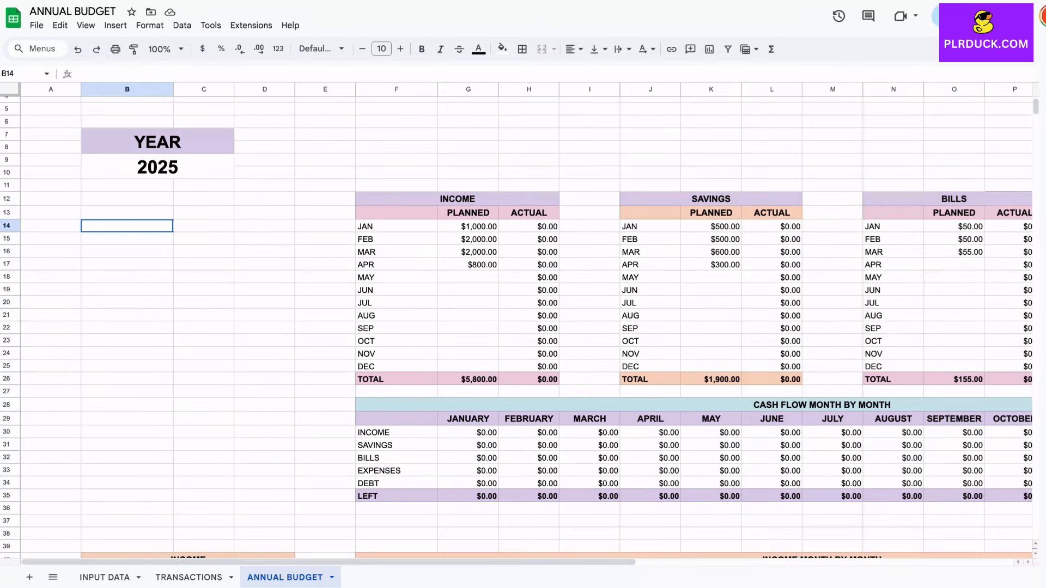
pyautogui.moveTo(127, 226); pyautogui.dragTo(265, 226)
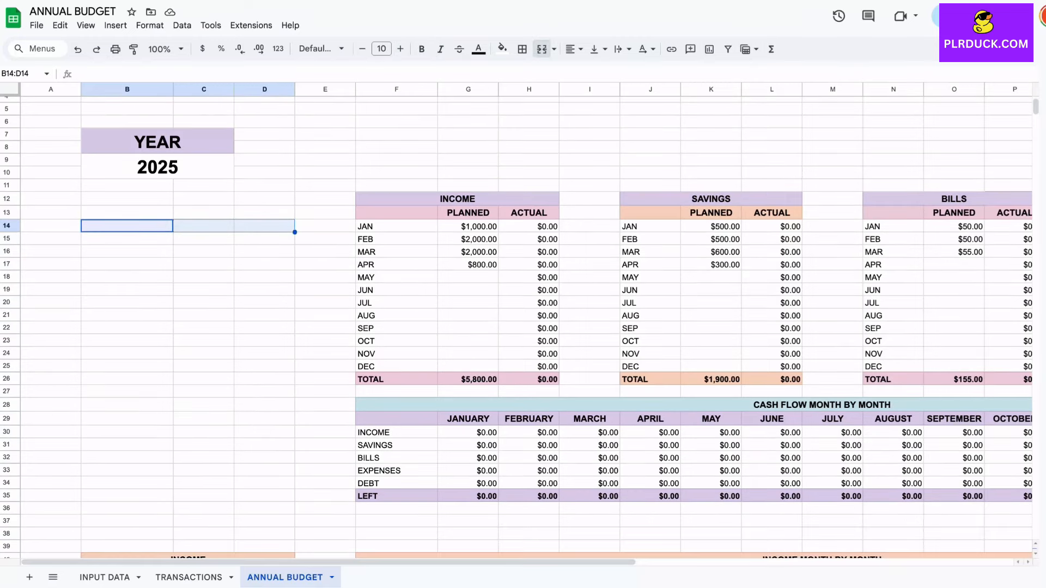
pyautogui.click(541, 49)
pyautogui.write('GOALS')
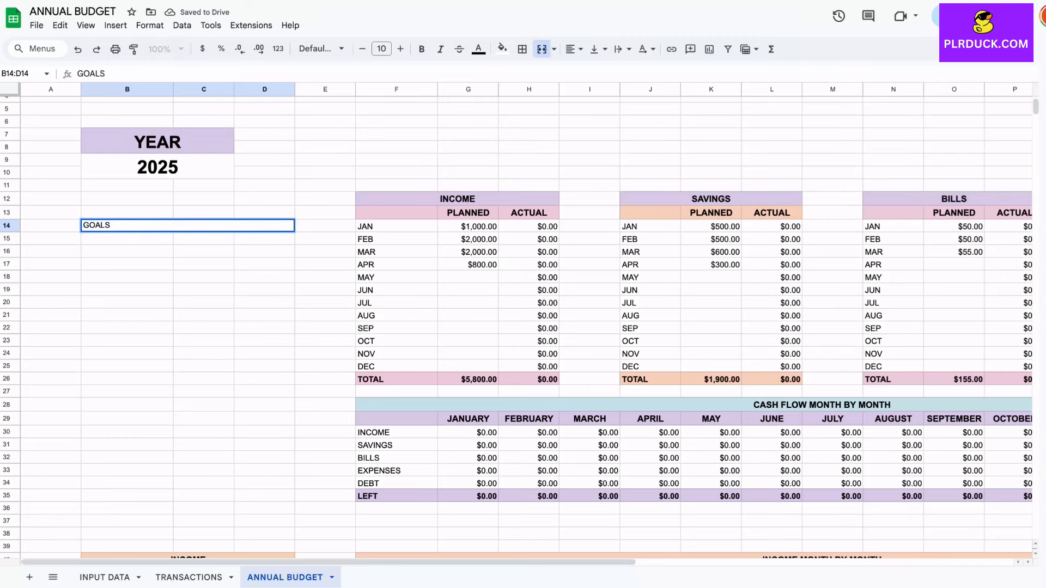
pyautogui.click(126, 290)
# - Format the GOALS heading as 11-point bold, centred text with a light teal fill
pyautogui.click(188, 226)
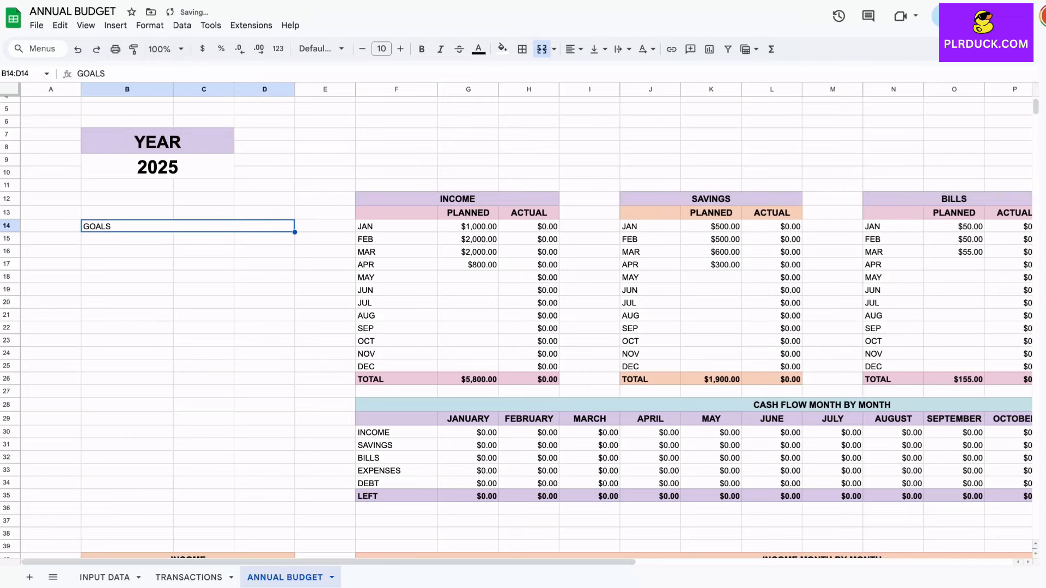
pyautogui.click(421, 49)
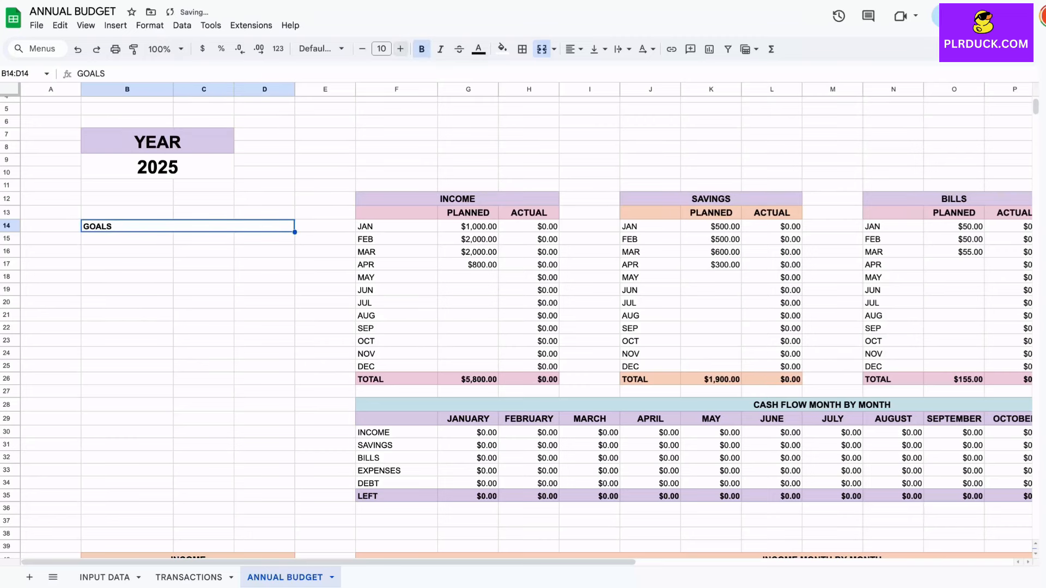
pyautogui.click(400, 49)
pyautogui.click(503, 49)
pyautogui.click(505, 248)
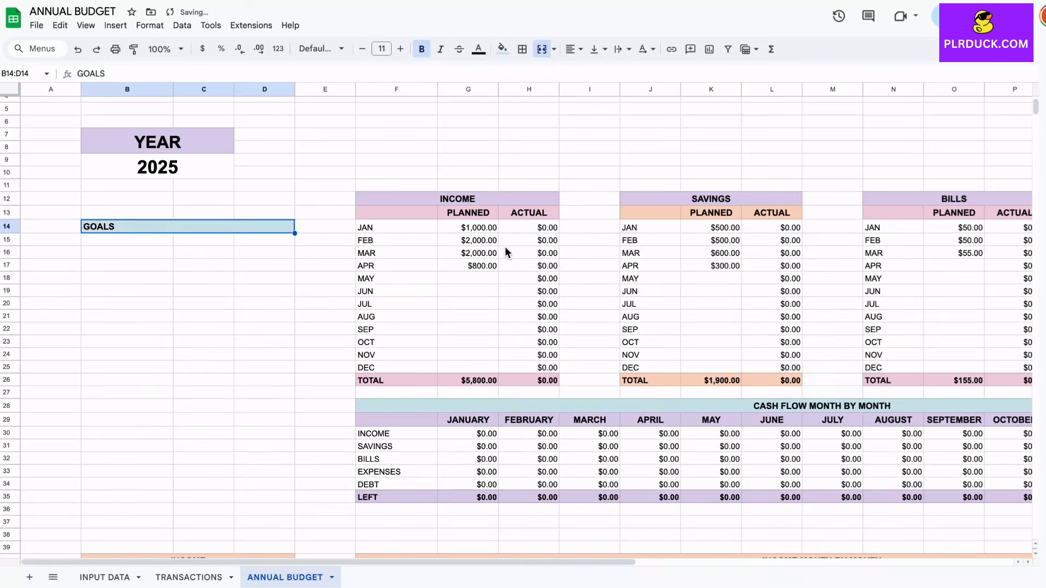
pyautogui.click(573, 49)
pyautogui.click(591, 70)
pyautogui.click(127, 290)
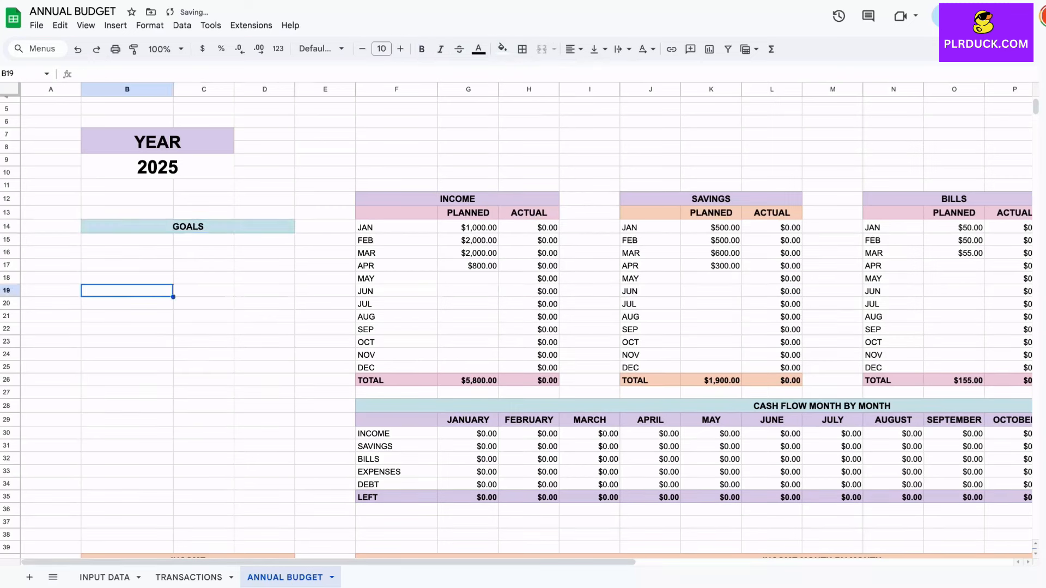
# - Merge the range B15:D33 under the GOALS heading horizontally, giving one wide cell per row
pyautogui.moveTo(127, 240); pyautogui.dragTo(264, 472)
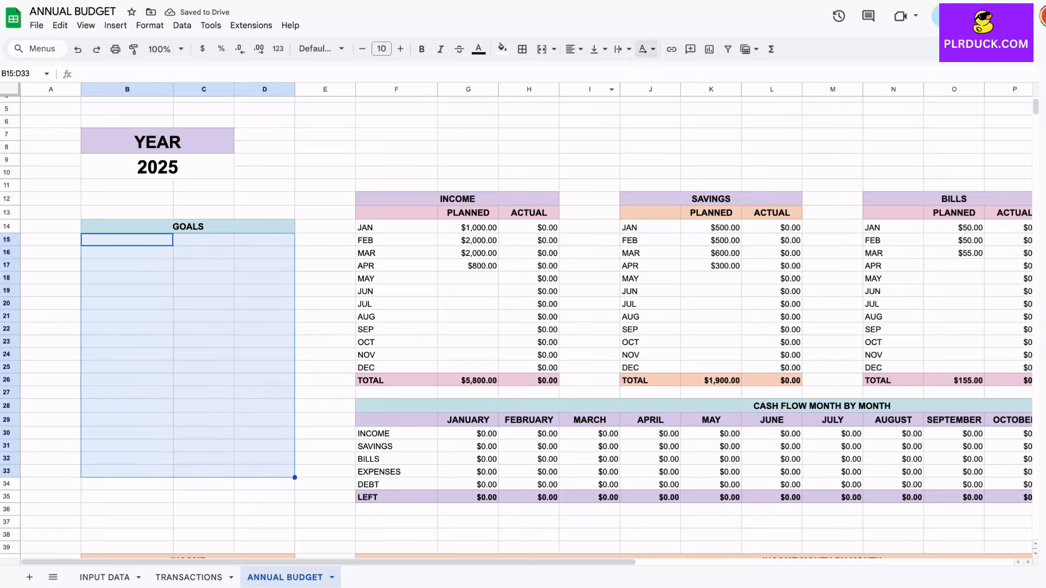
pyautogui.click(553, 49)
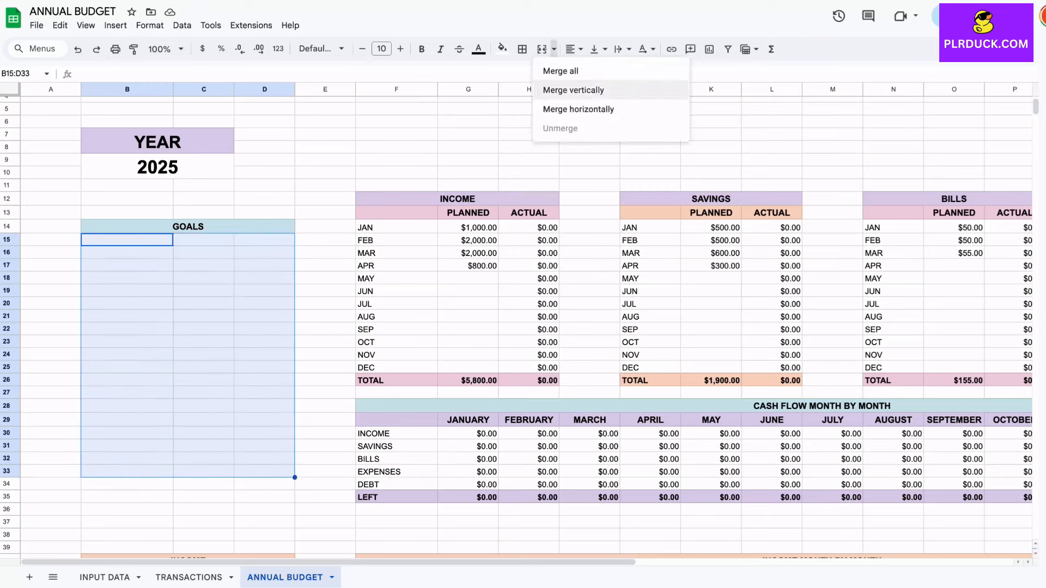
pyautogui.click(583, 112)
pyautogui.click(188, 253)
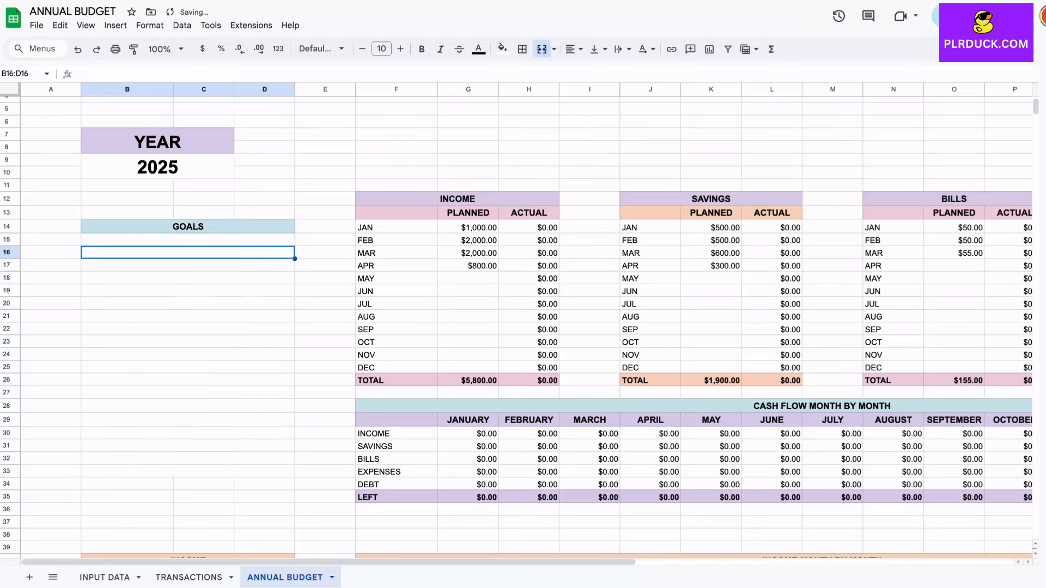
pyautogui.click(188, 406)
pyautogui.click(187, 459)
# - Enter the sample goal CLEAR MY ALL DEBTS in the first row under the GOALS heading
pyautogui.click(188, 239)
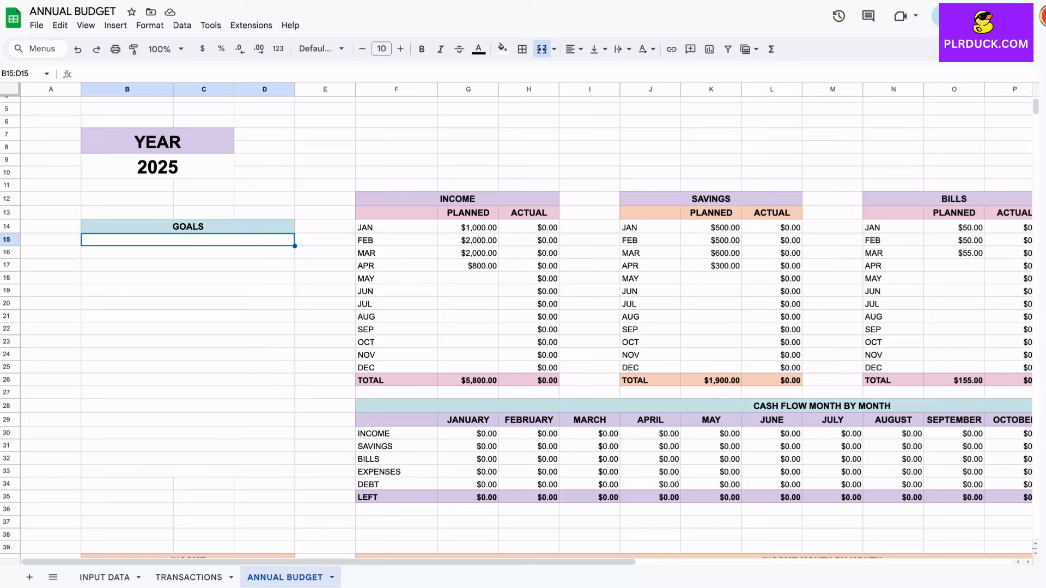
pyautogui.write('CLEAR MY ALL DE')
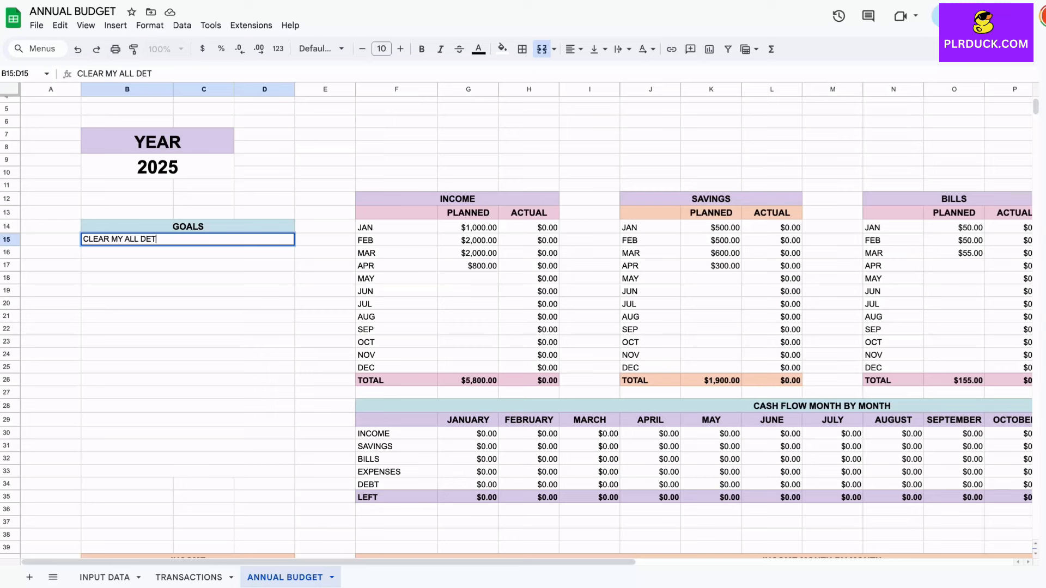
pyautogui.write('BT')
pyautogui.press('Return')
pyautogui.press('Down')
pyautogui.press('Down')
pyautogui.press('Down')
pyautogui.press('Down')
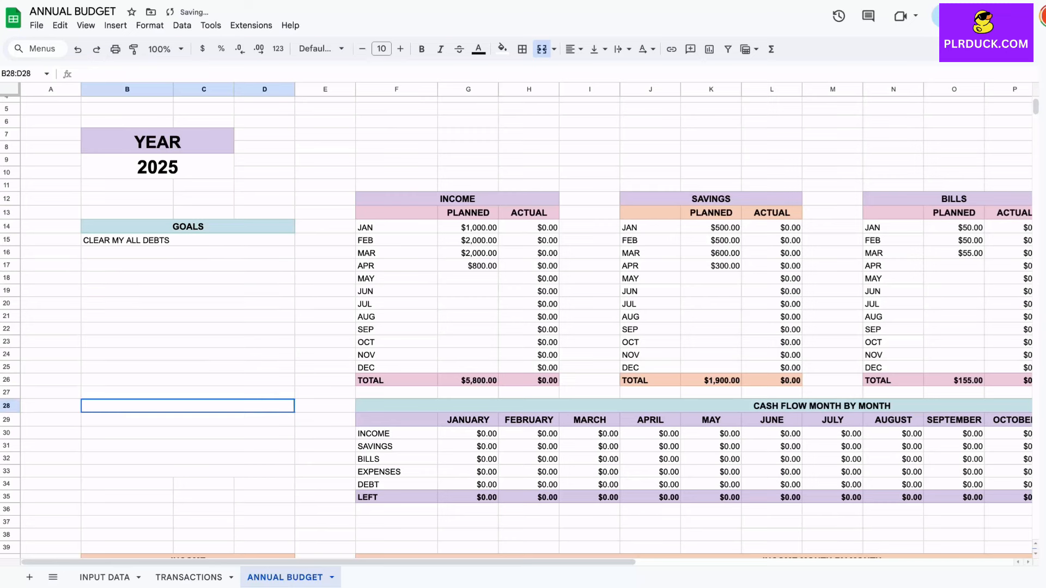
pyautogui.click(188, 279)
pyautogui.click(188, 354)
pyautogui.click(188, 446)
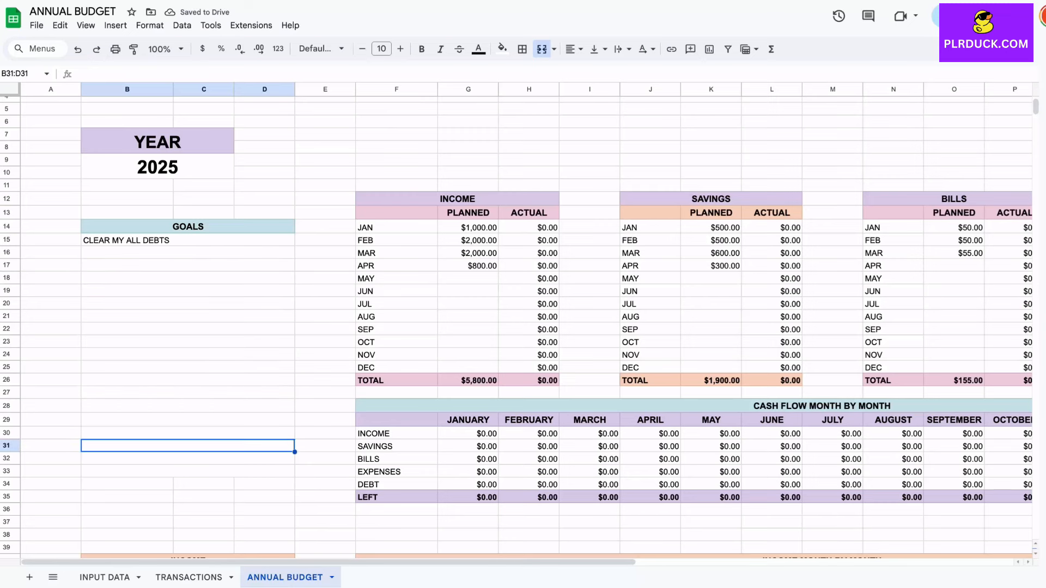
pyautogui.click(188, 278)
pyautogui.click(188, 380)
pyautogui.click(188, 446)
# - Insert seven blank rows above row 5 to make room for charts beneath the sheet title
pyautogui.scroll(2, 516, 327)
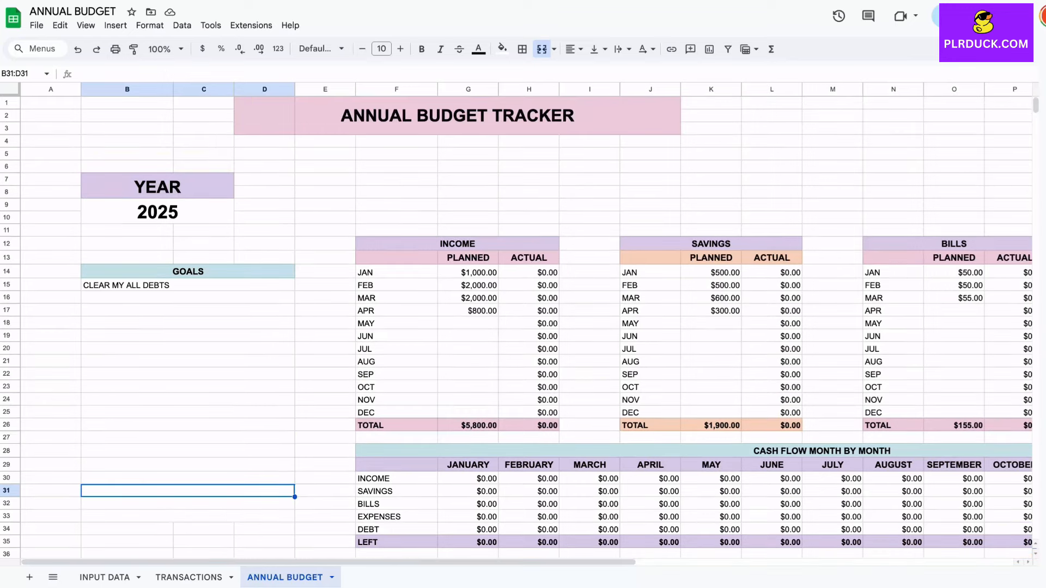
pyautogui.click(7, 154)
pyautogui.rightClick(7, 153)
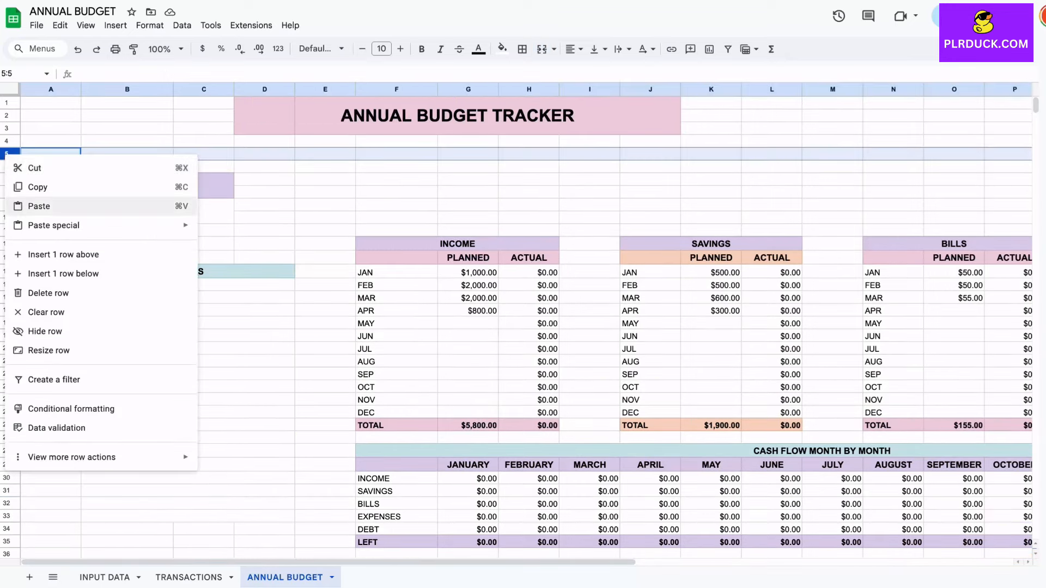
pyautogui.click(64, 254)
pyautogui.rightClick(6, 154)
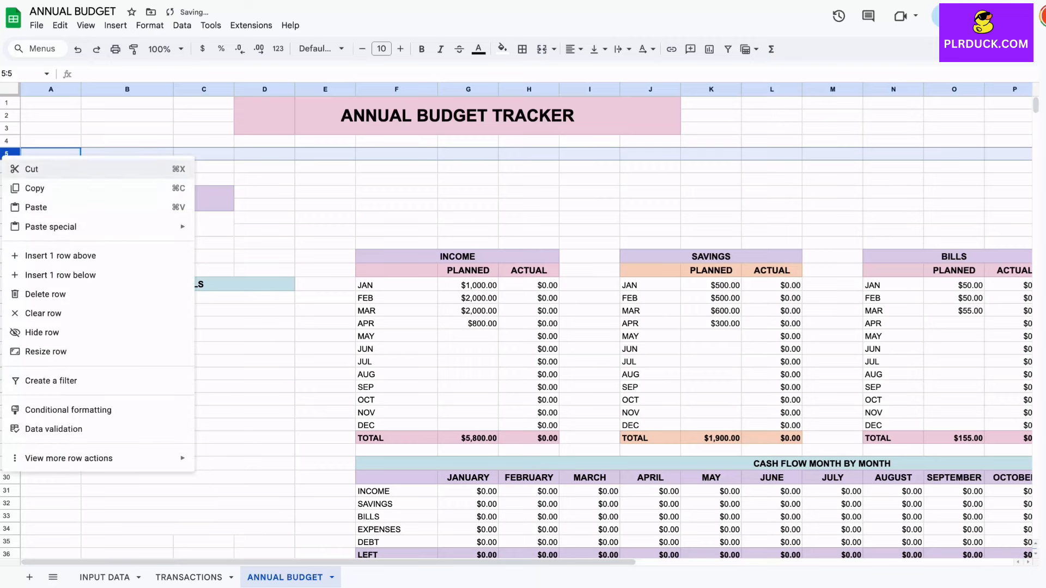
pyautogui.click(61, 254)
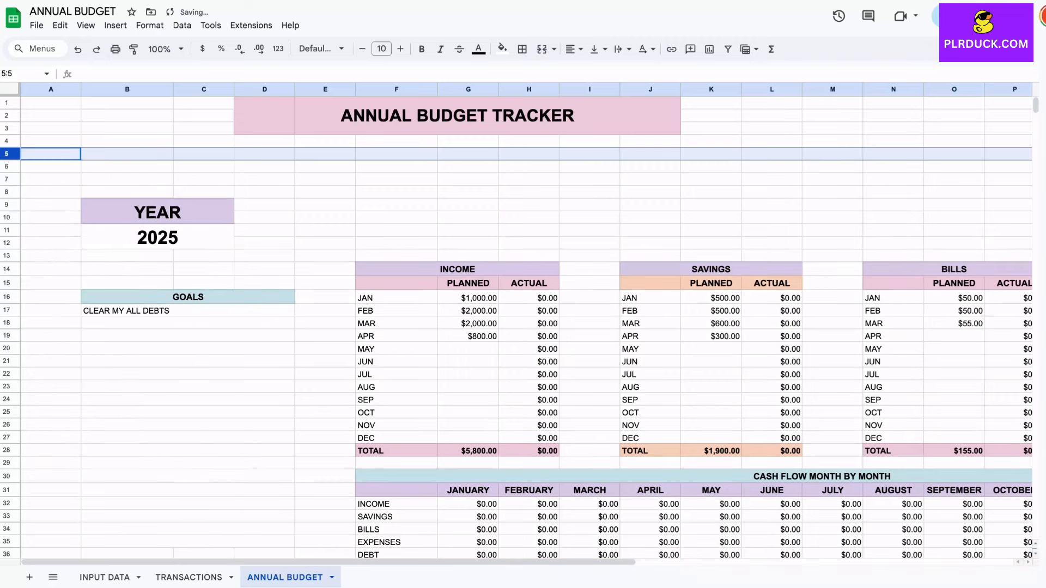
pyautogui.rightClick(6, 154)
pyautogui.click(61, 254)
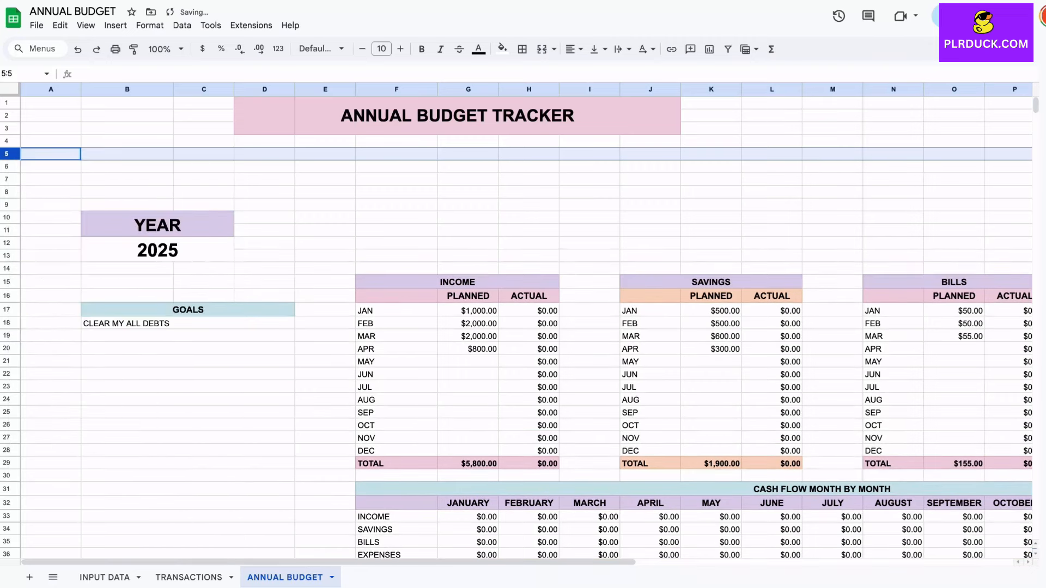
pyautogui.rightClick(7, 153)
pyautogui.click(63, 255)
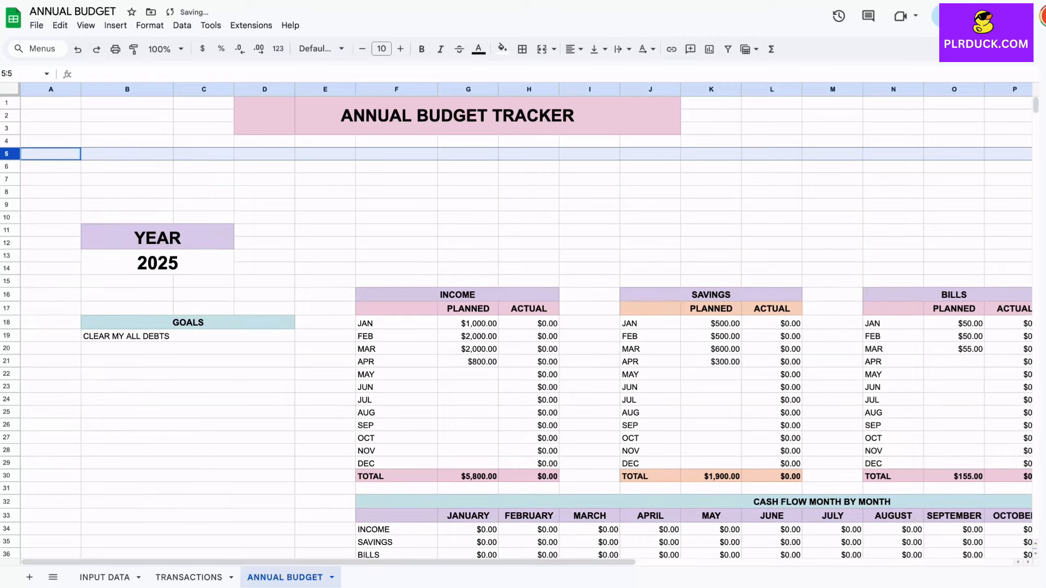
pyautogui.rightClick(7, 153)
pyautogui.click(61, 254)
pyautogui.rightClick(7, 154)
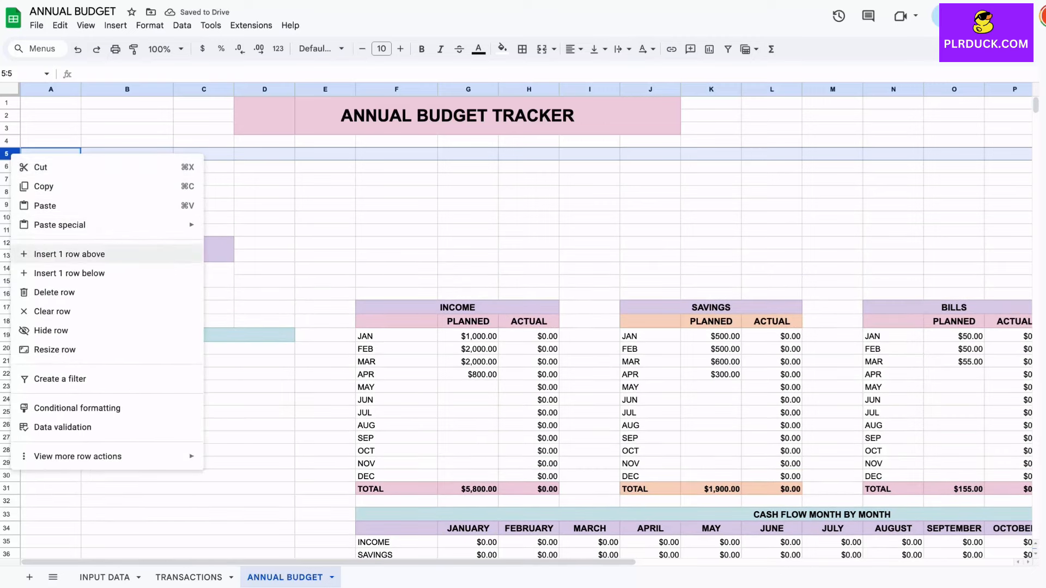
pyautogui.click(61, 254)
pyautogui.rightClick(9, 154)
pyautogui.click(61, 254)
pyautogui.click(589, 294)
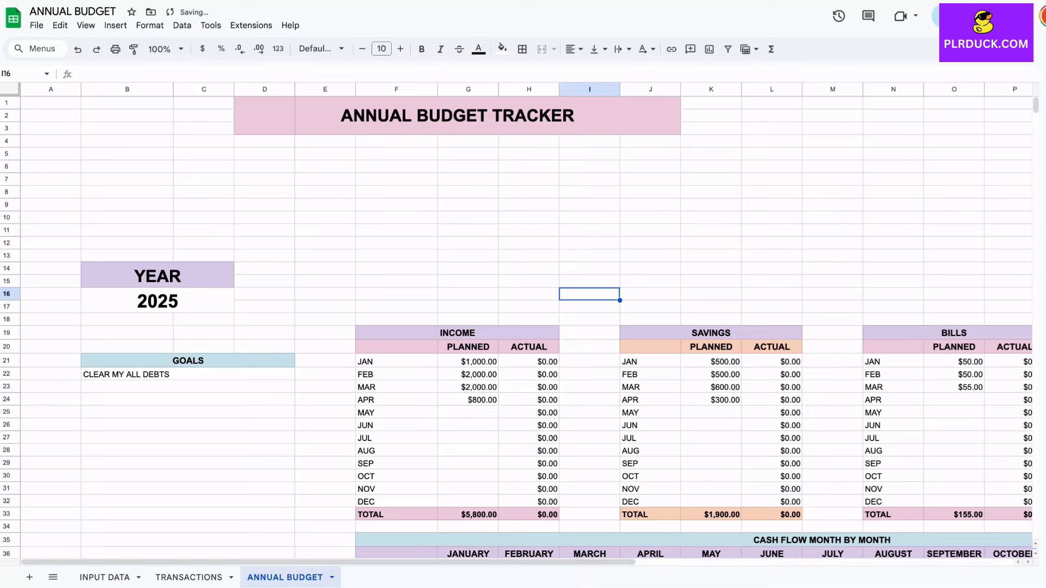
# - Insert a chart of the monthly planned and actual income from the range F20:H32
pyautogui.click(397, 347)
pyautogui.moveTo(396, 347); pyautogui.dragTo(528, 501)
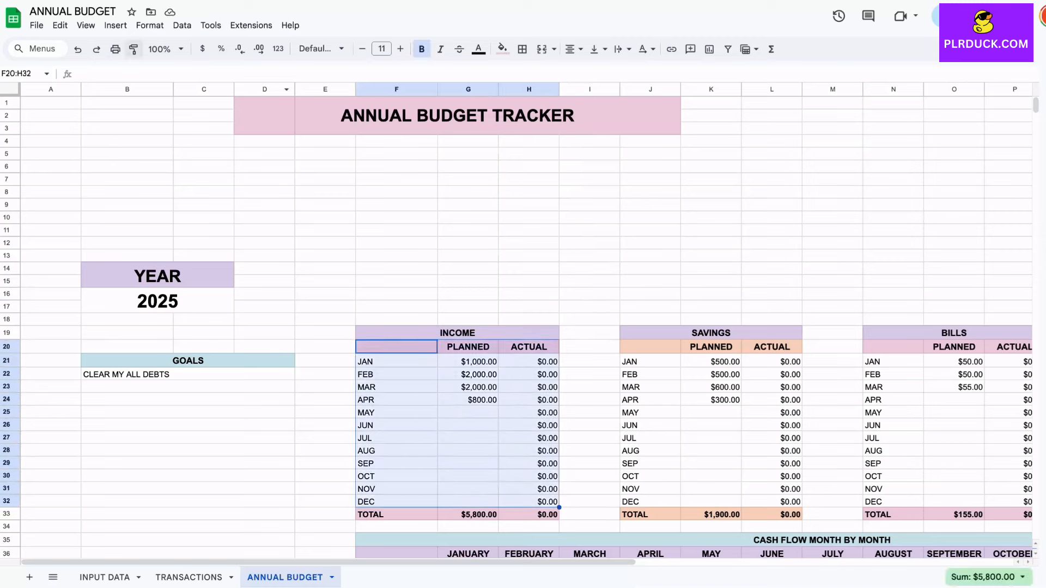
pyautogui.click(115, 25)
pyautogui.click(133, 161)
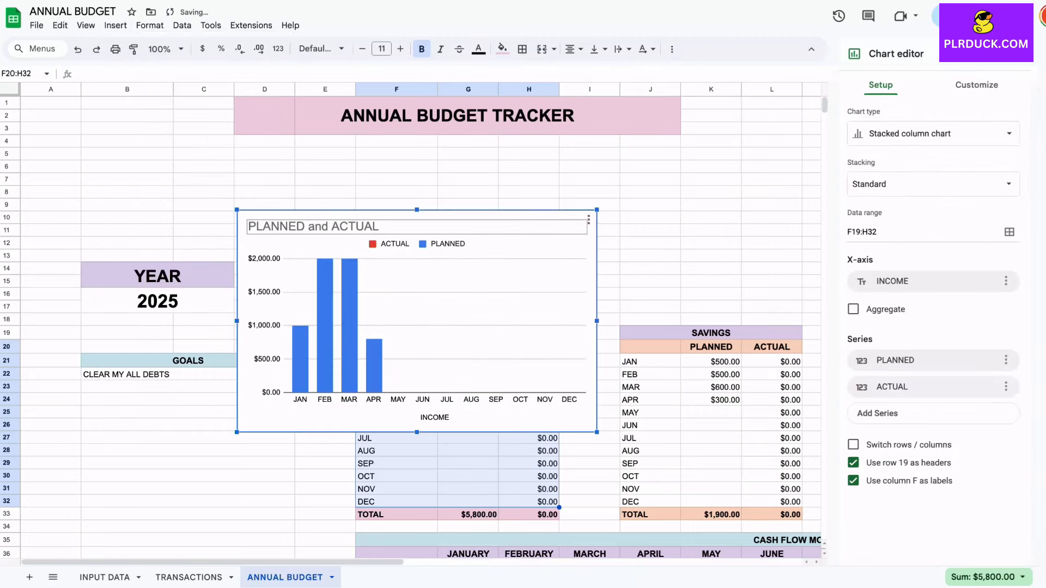
# - Shrink the income chart and place it directly above the INCOME block, spanning about rows 5 to 18 and columns E to I
pyautogui.moveTo(417, 224); pyautogui.dragTo(472, 179)
pyautogui.moveTo(293, 164); pyautogui.dragTo(388, 223)
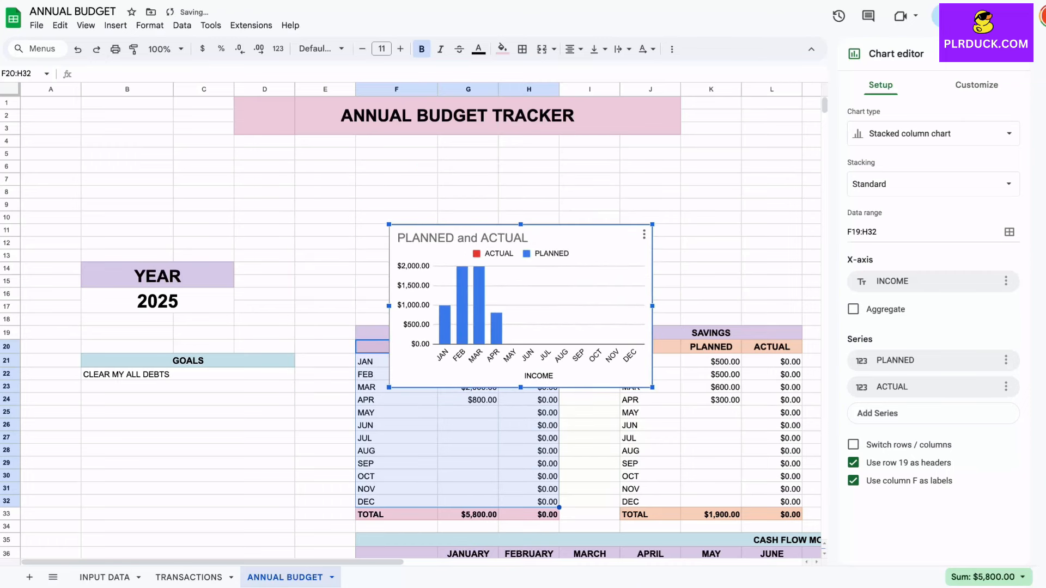
pyautogui.moveTo(520, 224); pyautogui.dragTo(521, 210)
pyautogui.moveTo(534, 267); pyautogui.dragTo(465, 205)
pyautogui.moveTo(320, 148); pyautogui.dragTo(340, 161)
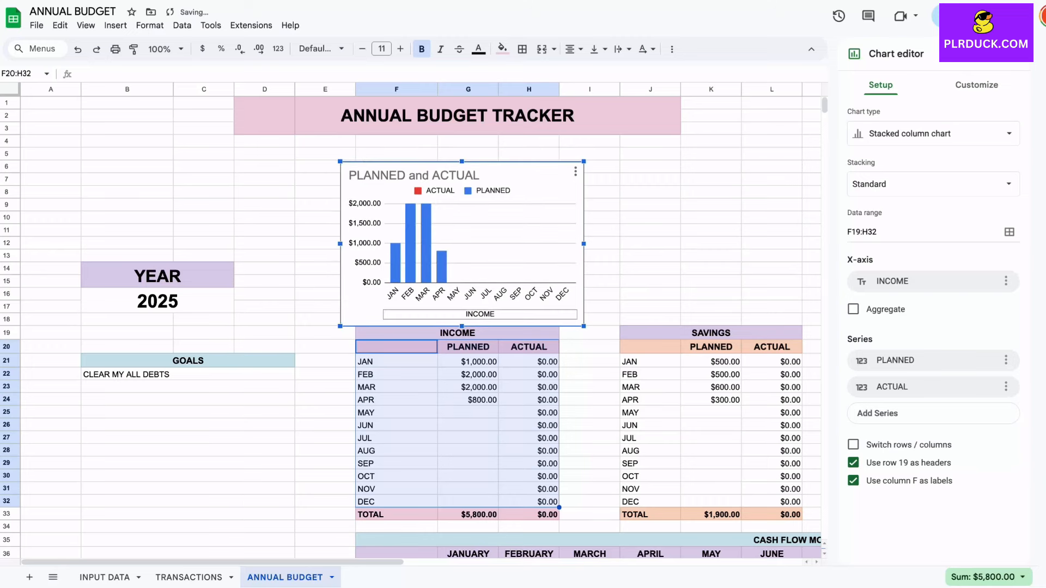
pyautogui.moveTo(363, 315); pyautogui.dragTo(355, 309)
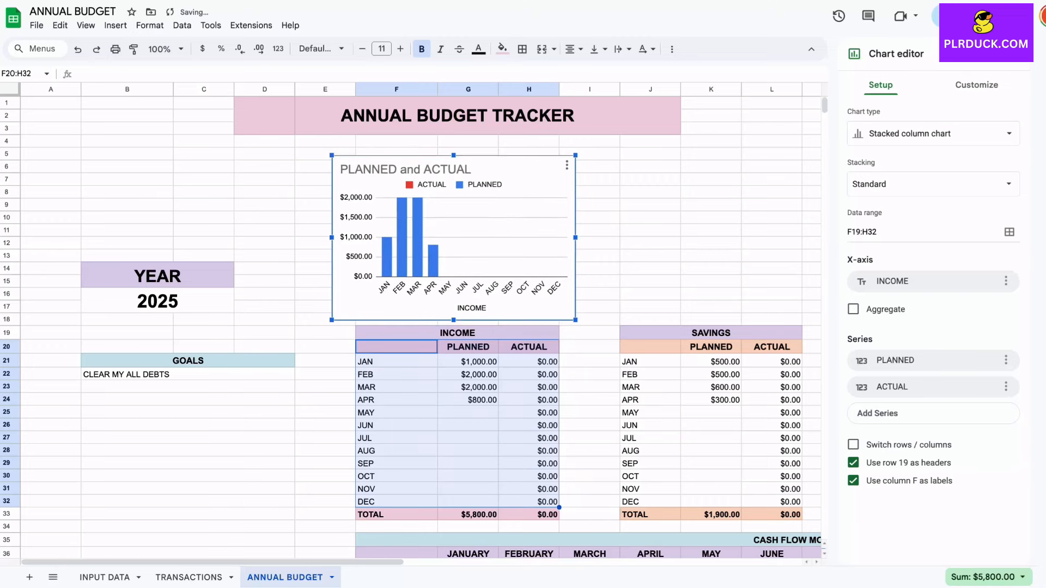
pyautogui.click(650, 294)
pyautogui.hscroll(5, 516, 324)
pyautogui.scroll(-1, 516, 323)
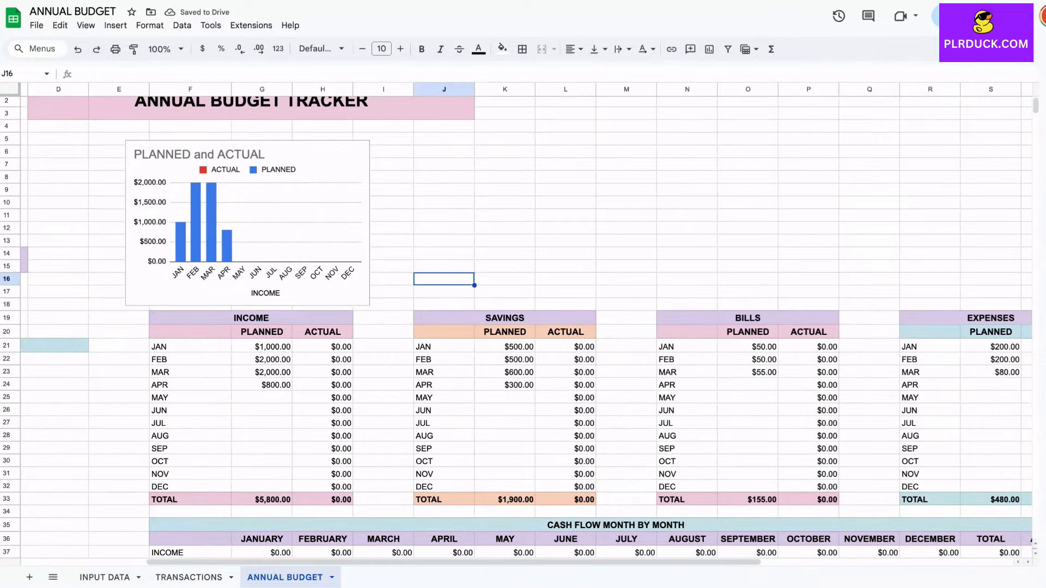
# - Insert a column chart of the savings range J20:L32, shrink it, and place it above the SAVINGS block beside the income chart
pyautogui.moveTo(444, 331); pyautogui.dragTo(565, 486)
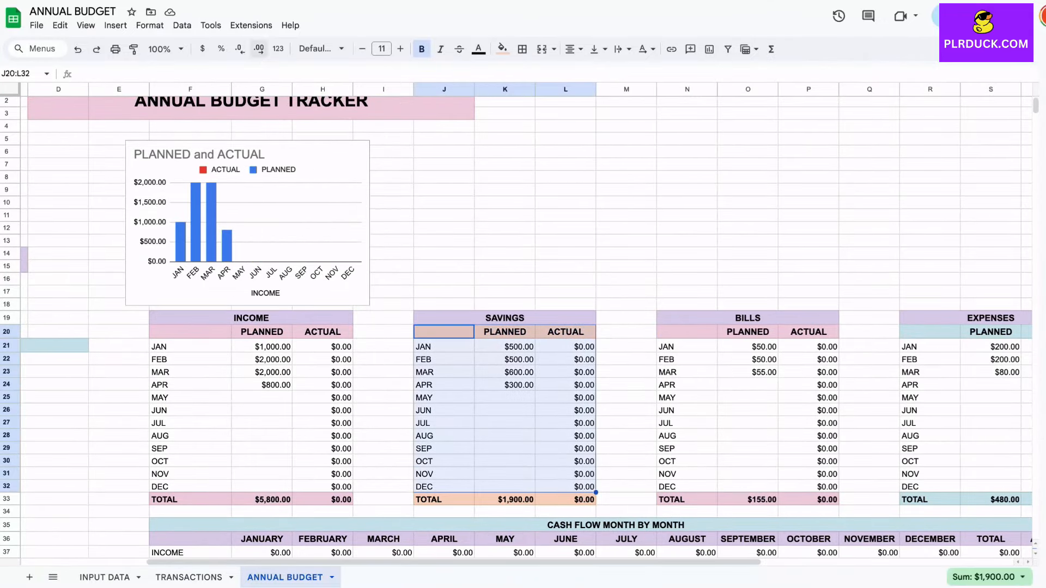
pyautogui.click(114, 25)
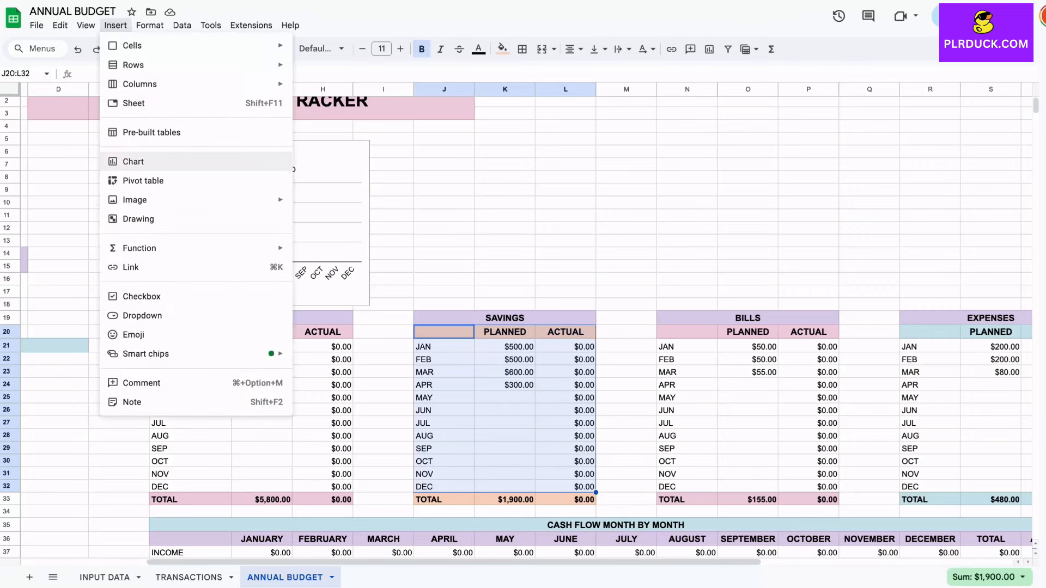
pyautogui.click(133, 162)
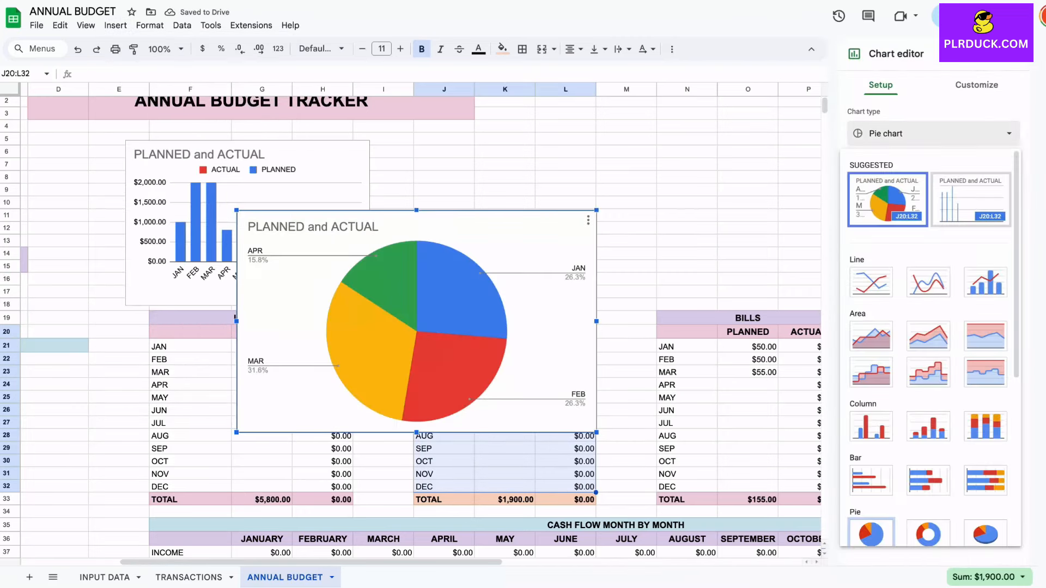
pyautogui.click(970, 200)
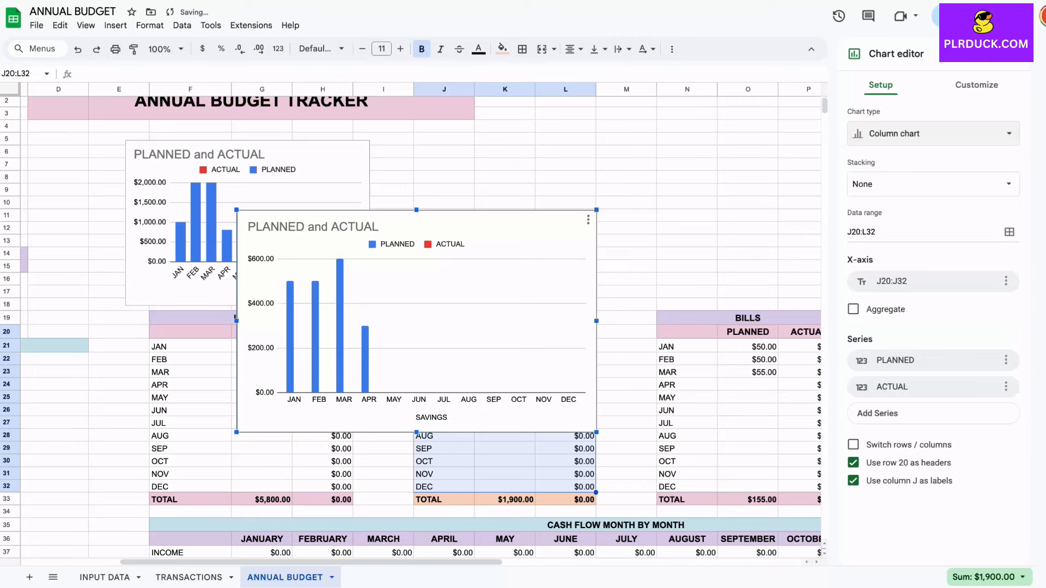
pyautogui.moveTo(236, 210); pyautogui.dragTo(337, 272)
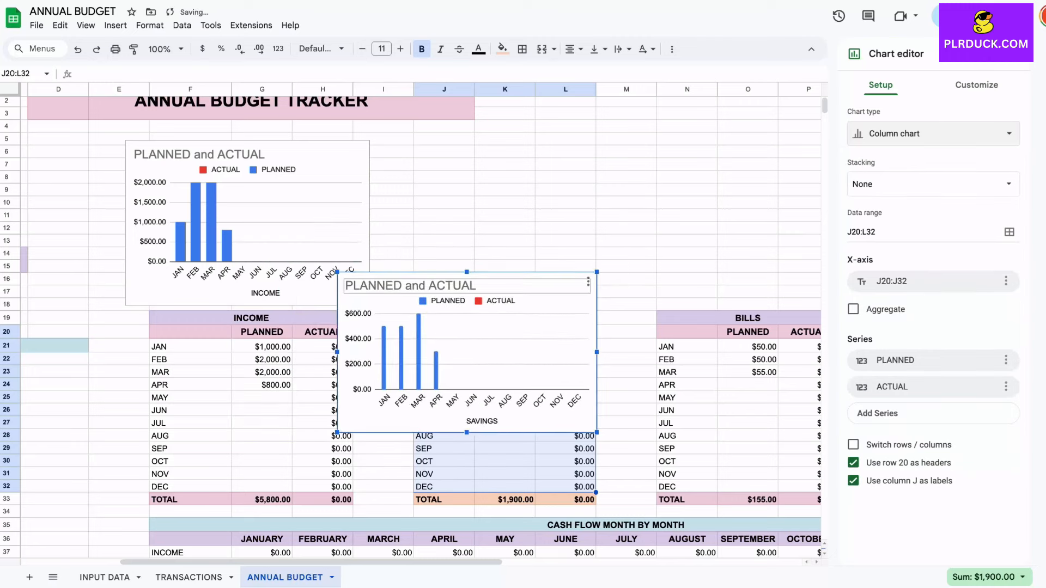
pyautogui.moveTo(401, 301); pyautogui.dragTo(444, 169)
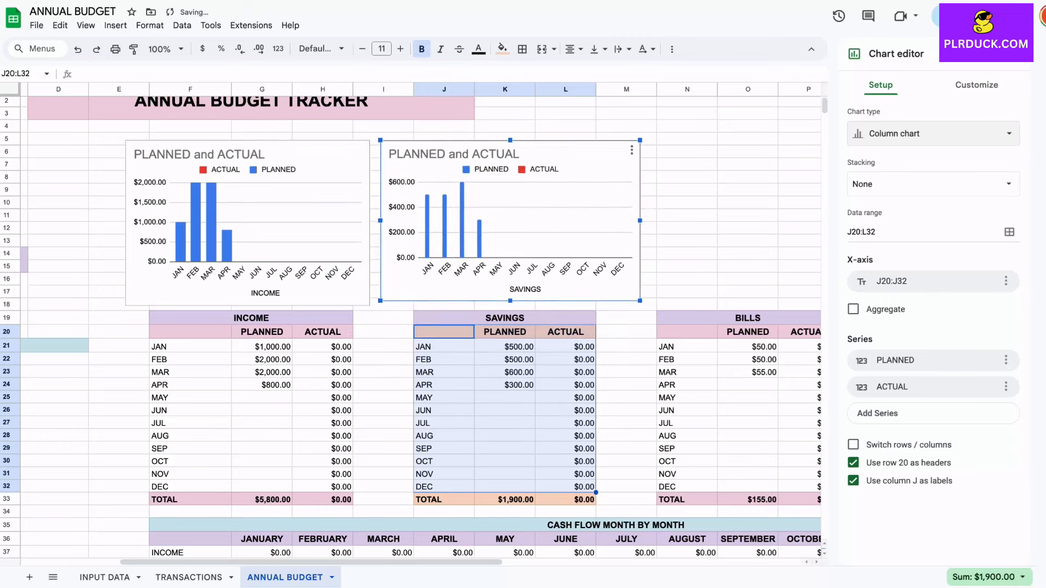
# - Recolour the income chart with the custom light pink for the PLANNED series and the custom peach for the ACTUAL series
pyautogui.click(213, 243)
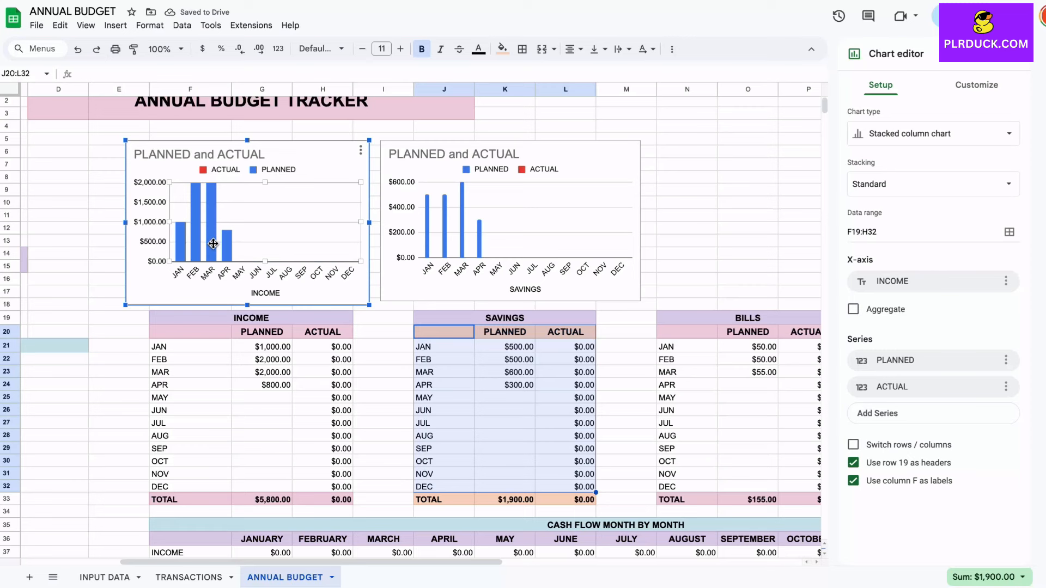
pyautogui.doubleClick(213, 244)
pyautogui.click(926, 222)
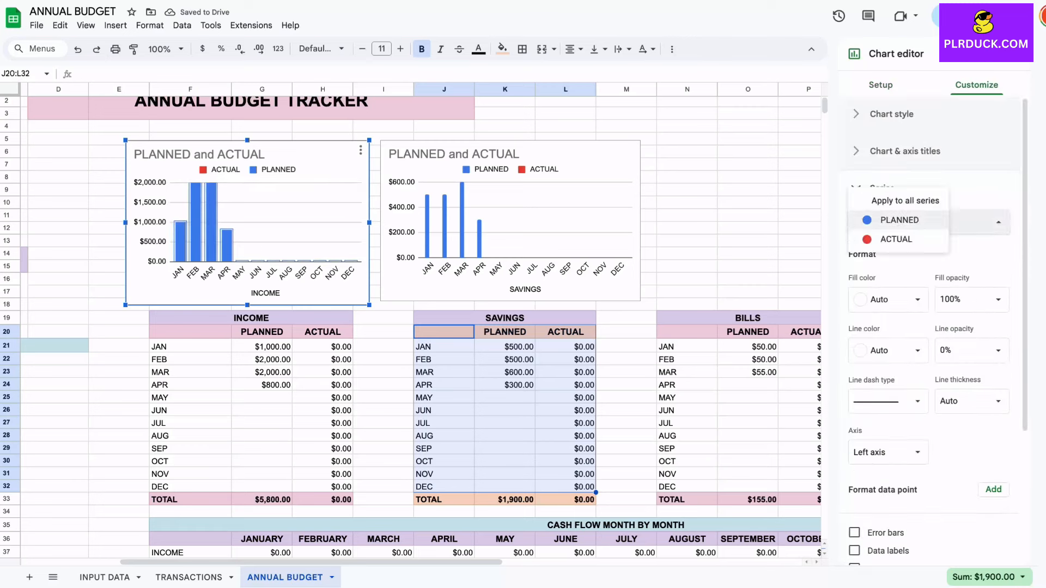
pyautogui.click(899, 220)
pyautogui.click(888, 299)
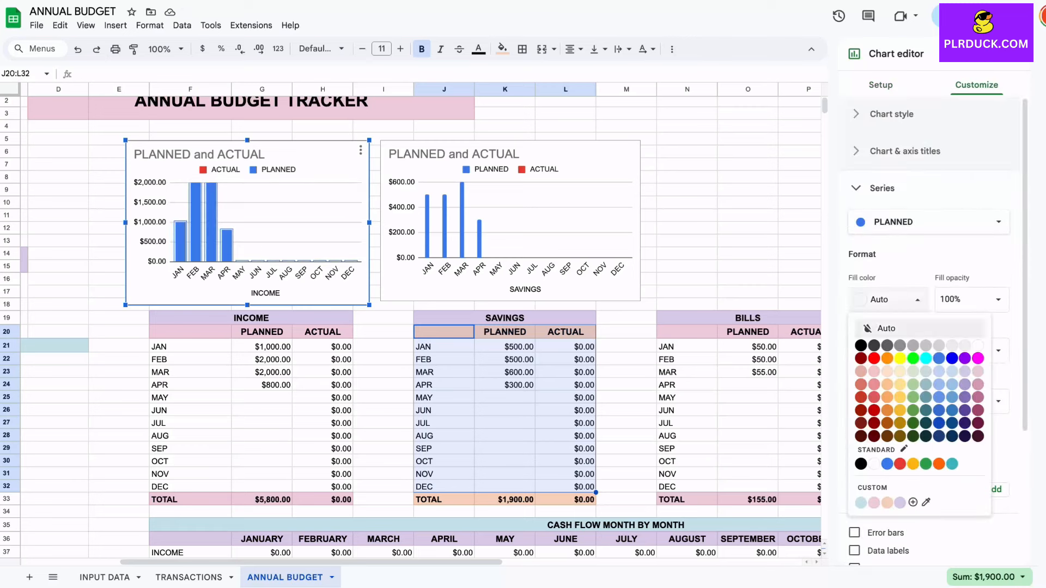
pyautogui.click(873, 502)
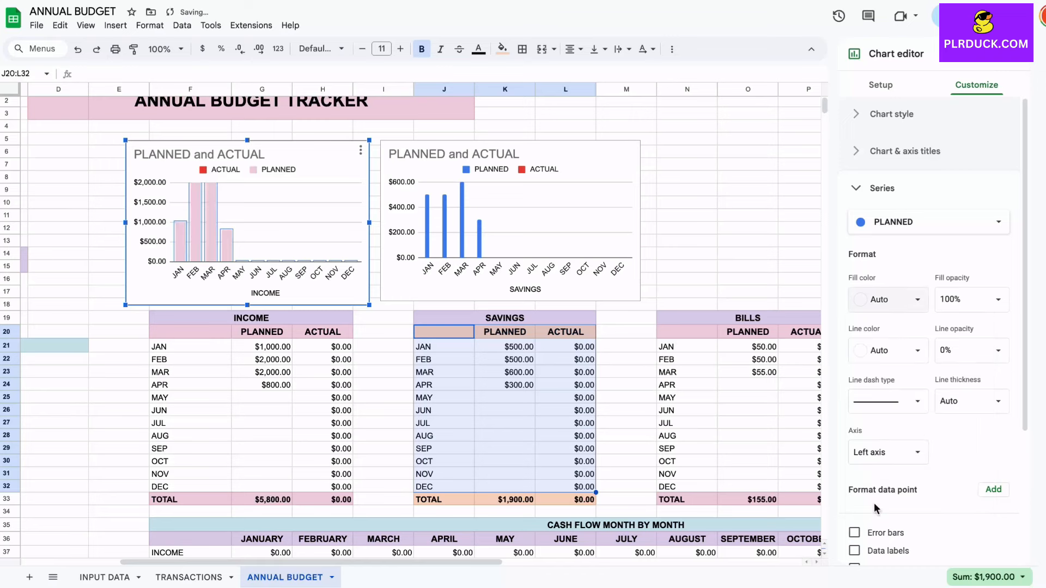
pyautogui.click(929, 221)
pyautogui.click(893, 236)
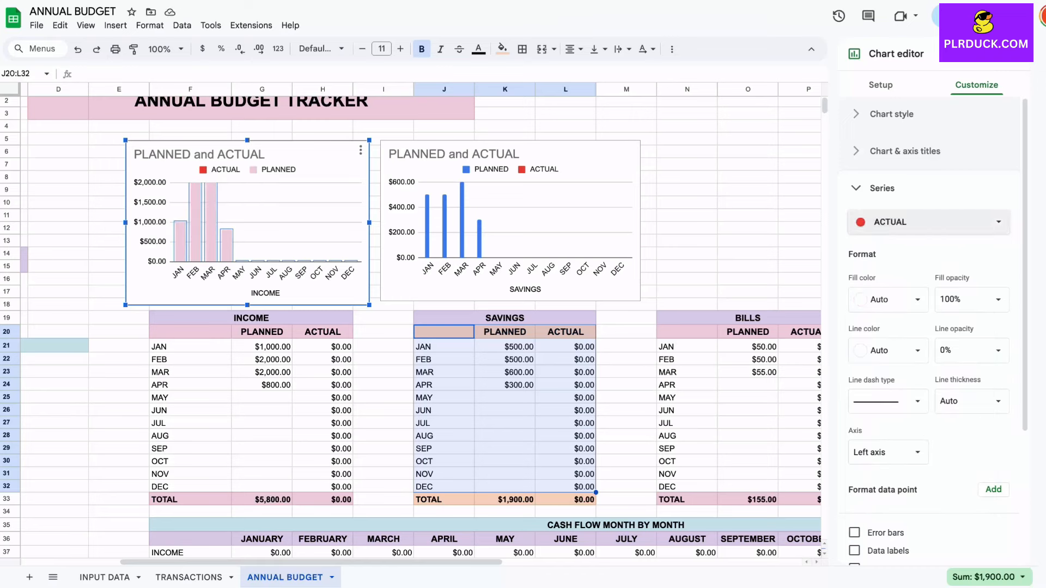
pyautogui.click(888, 299)
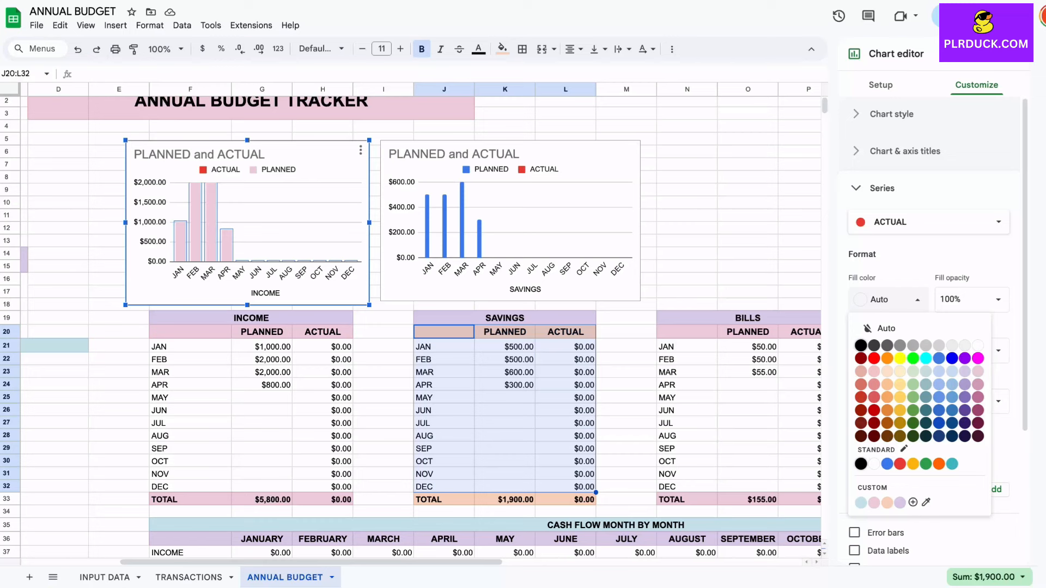
pyautogui.click(887, 502)
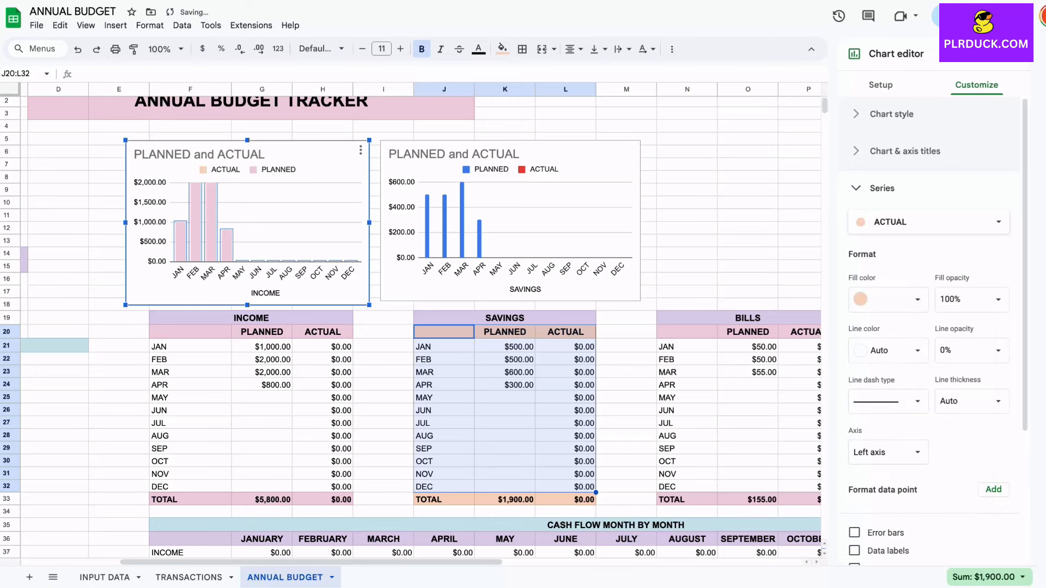
# - Recolour the savings chart with the custom light pink for the PLANNED series and the custom peach for the ACTUAL series
pyautogui.click(462, 217)
pyautogui.click(462, 214)
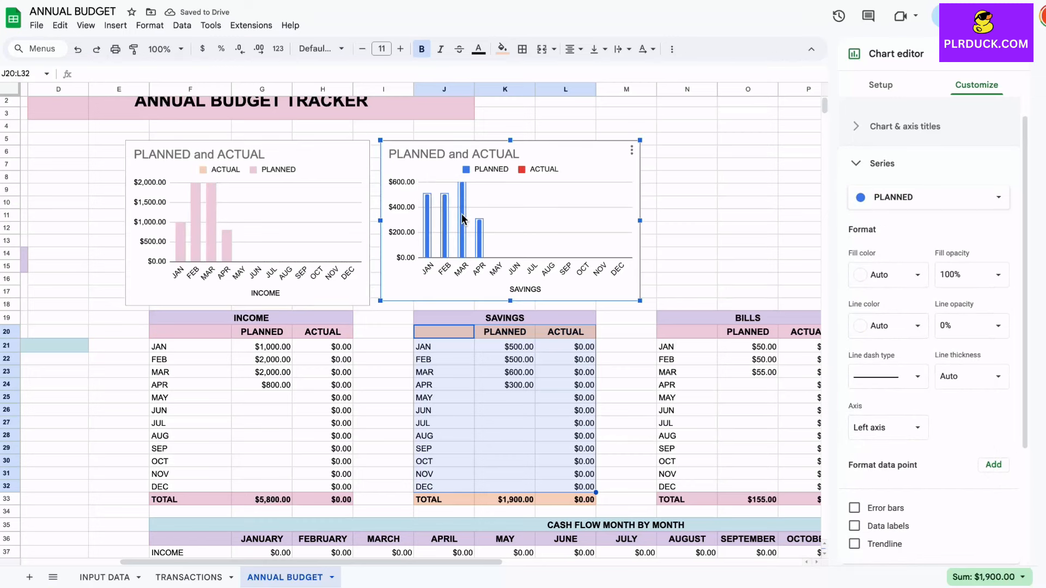
pyautogui.click(888, 274)
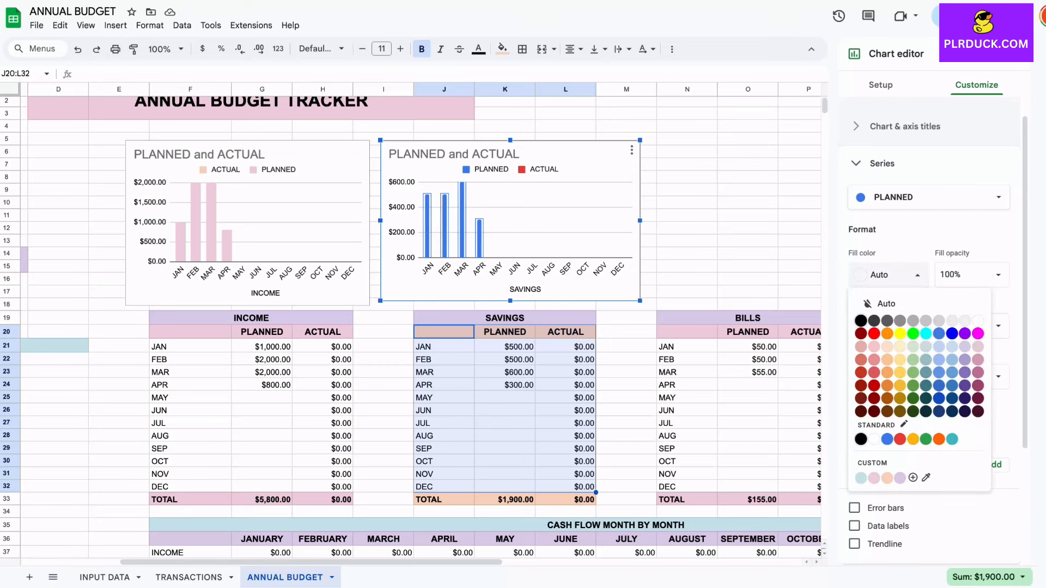
pyautogui.click(873, 478)
pyautogui.click(888, 275)
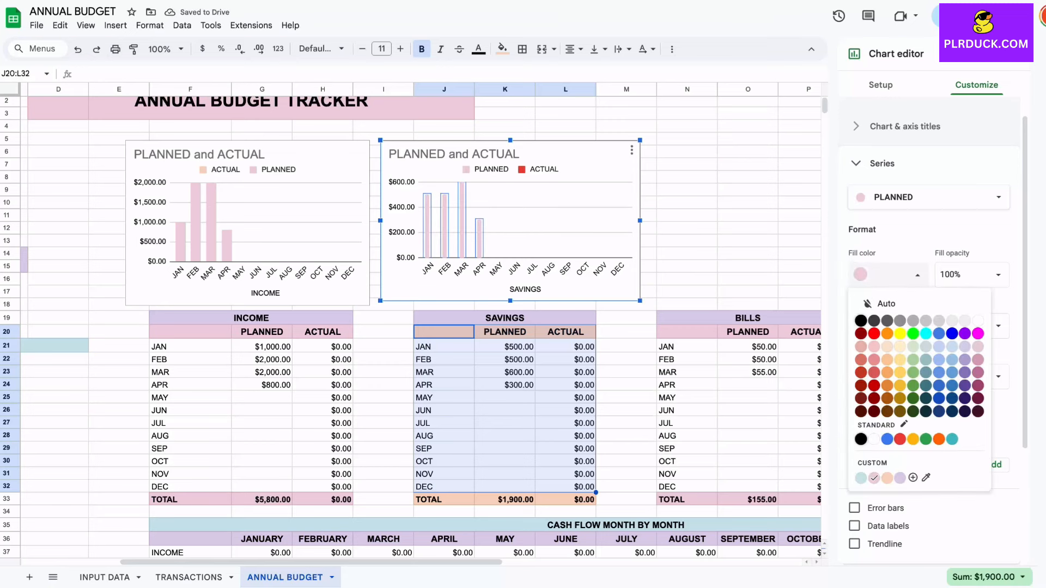
pyautogui.click(929, 197)
pyautogui.click(899, 213)
pyautogui.click(888, 275)
pyautogui.click(887, 477)
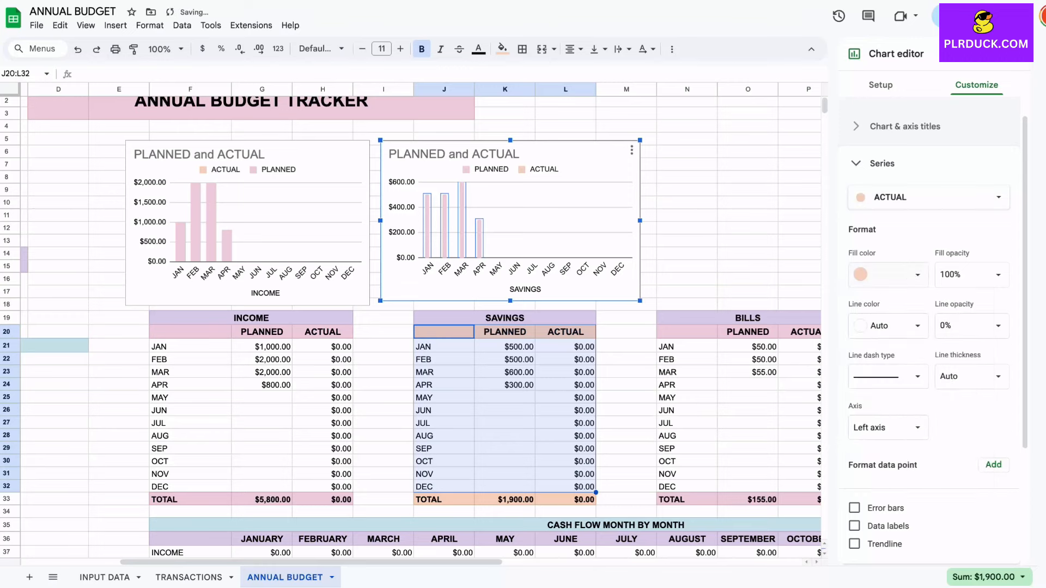
# - Insert a column chart of the monthly planned and actual bills from the range N20:P32
pyautogui.click(687, 449)
pyautogui.hscroll(4, 687, 449)
pyautogui.moveTo(451, 324); pyautogui.dragTo(572, 479)
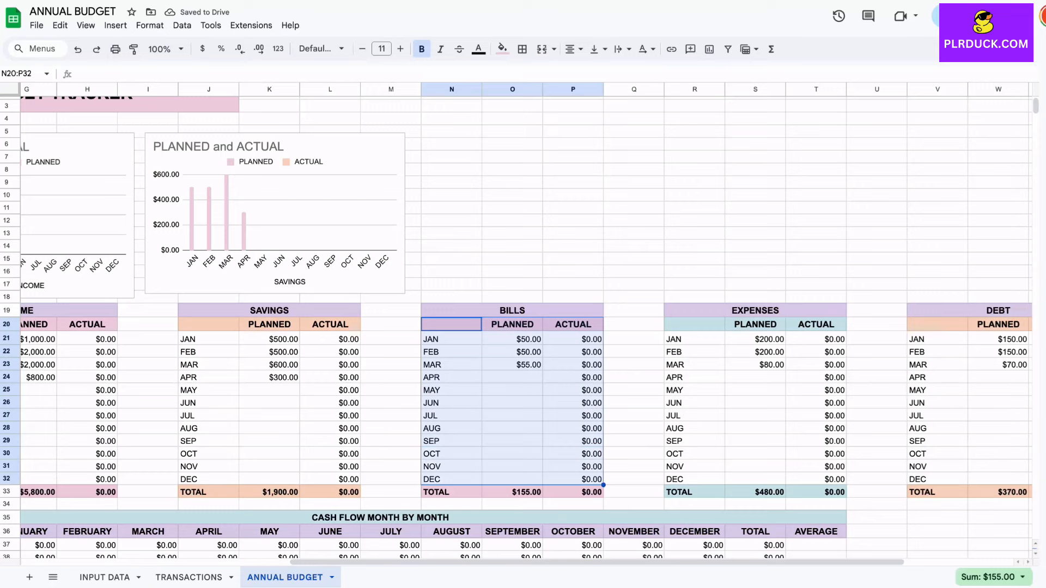
pyautogui.click(115, 25)
pyautogui.click(158, 162)
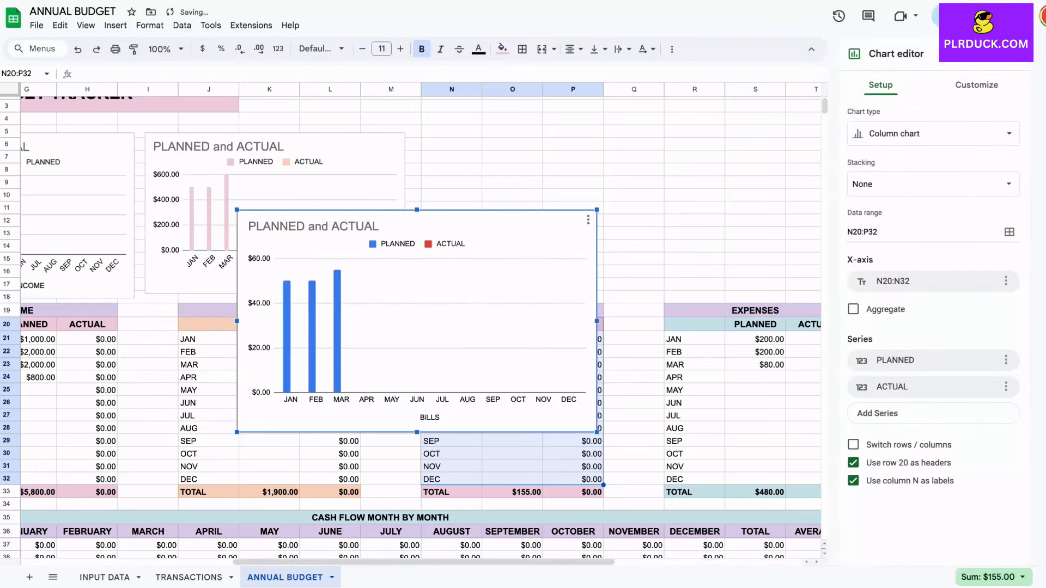
# - Recolour the bills chart with the custom light pink for the PLANNED series and the custom peach for the ACTUAL series
pyautogui.click(312, 338)
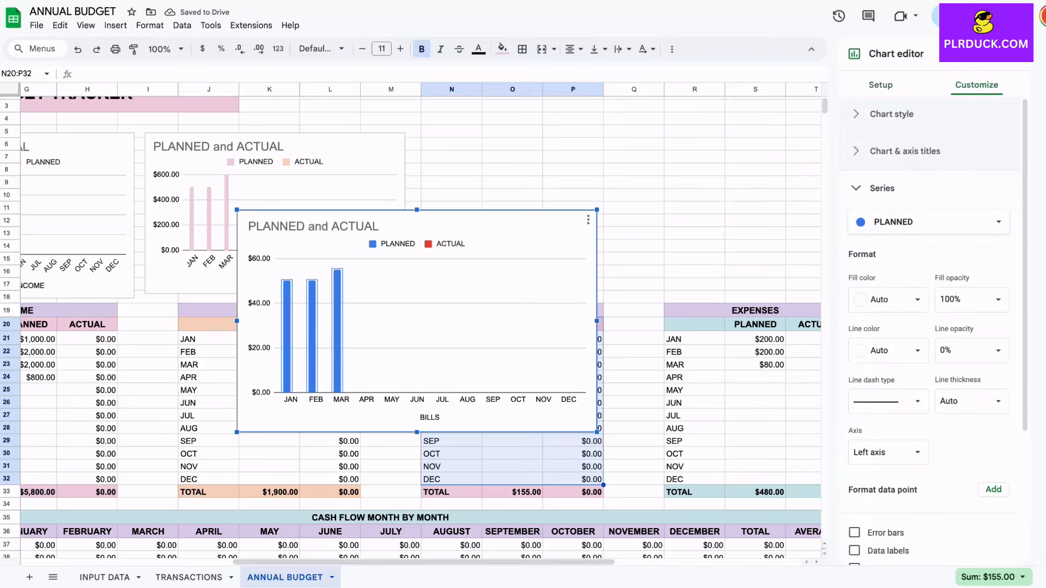
pyautogui.click(888, 299)
pyautogui.click(878, 504)
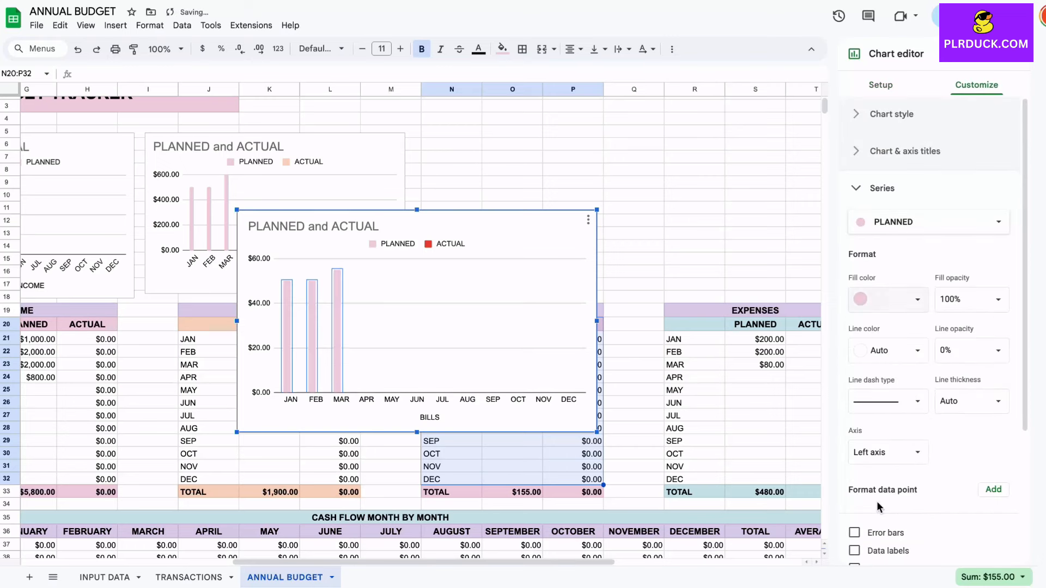
pyautogui.click(928, 221)
pyautogui.click(896, 236)
pyautogui.click(887, 299)
pyautogui.click(892, 507)
# - Shrink the bills chart and move it above the BILLS block, level with the savings chart
pyautogui.moveTo(237, 210); pyautogui.dragTo(332, 267)
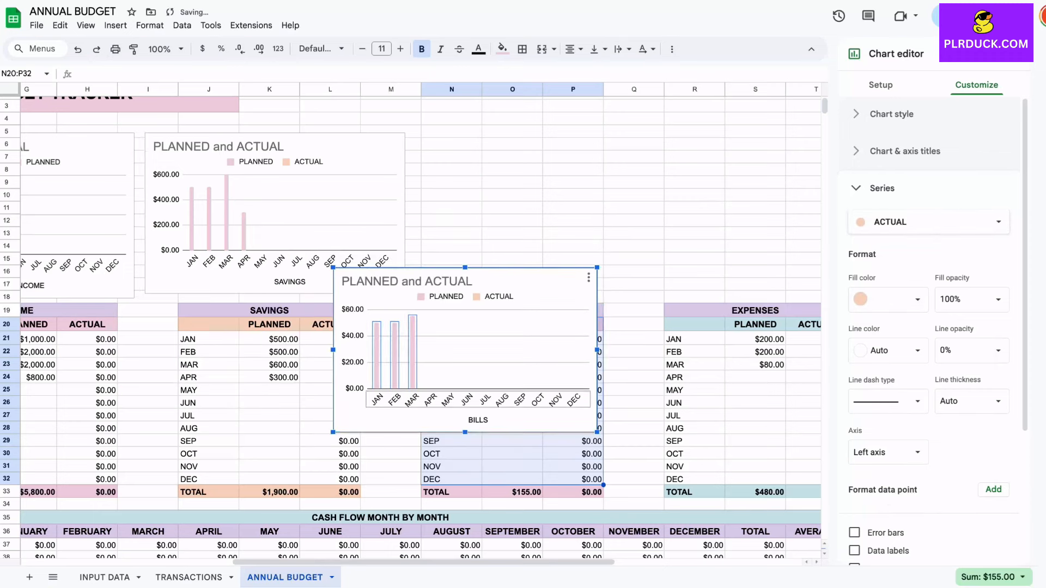
pyautogui.moveTo(465, 348); pyautogui.dragTo(548, 213)
pyautogui.moveTo(412, 172); pyautogui.dragTo(396, 171)
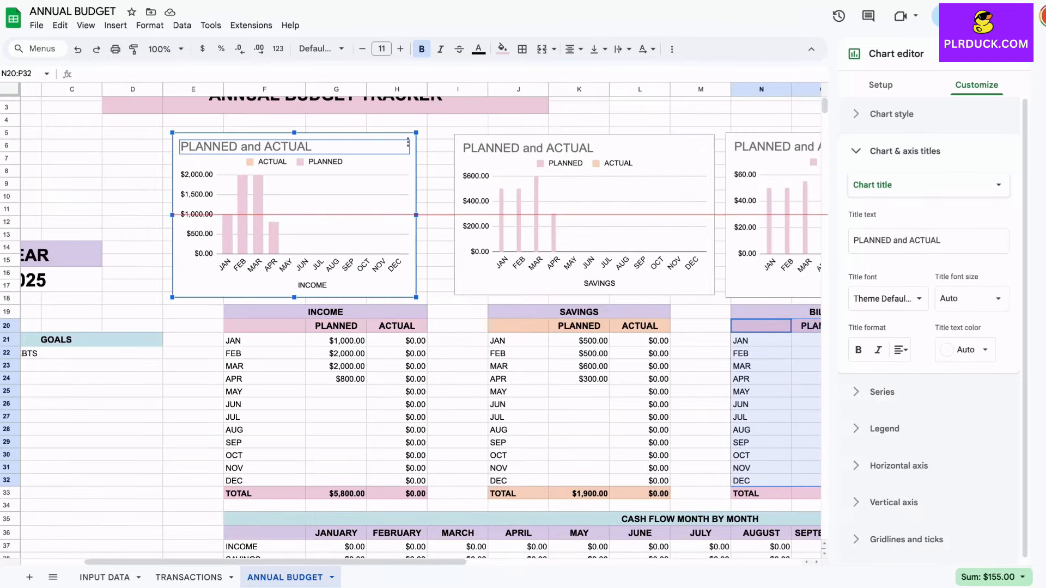
# - Narrow the savings and bills charts and realign each one over its own block with even gaps between them
pyautogui.click(584, 216)
pyautogui.moveTo(584, 215); pyautogui.dragTo(556, 216)
pyautogui.moveTo(686, 215); pyautogui.dragTo(659, 215)
pyautogui.moveTo(543, 215); pyautogui.dragTo(465, 222)
pyautogui.hscroll(6, 549, 215)
pyautogui.moveTo(598, 222); pyautogui.dragTo(571, 222)
pyautogui.moveTo(453, 222); pyautogui.dragTo(459, 222)
# - Insert a column chart of the monthly planned and actual expenses from the range R20:T32
pyautogui.hscroll(5, 459, 222)
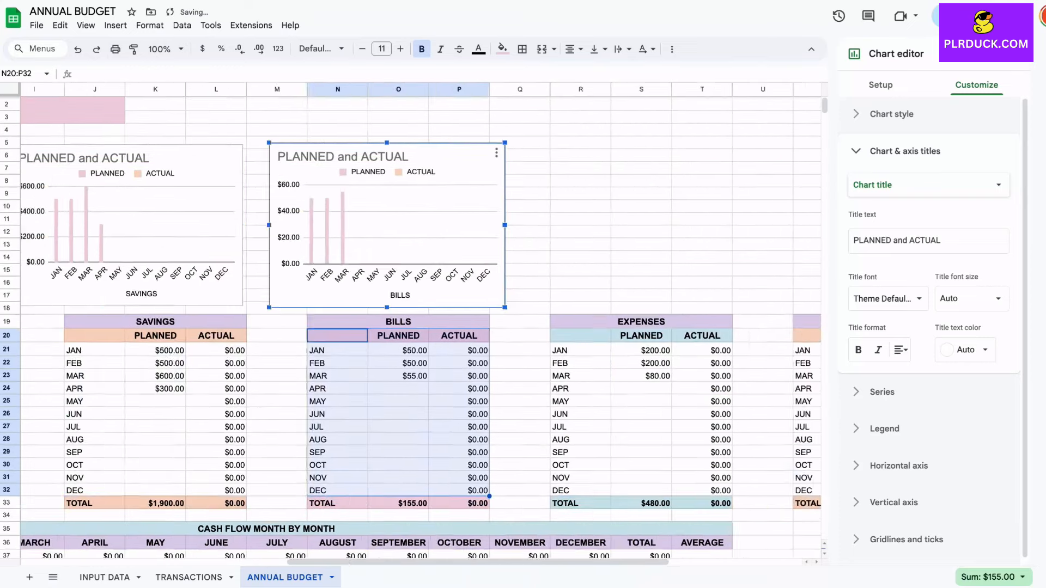
pyautogui.click(370, 334)
pyautogui.click(549, 351)
pyautogui.moveTo(549, 336); pyautogui.dragTo(670, 490)
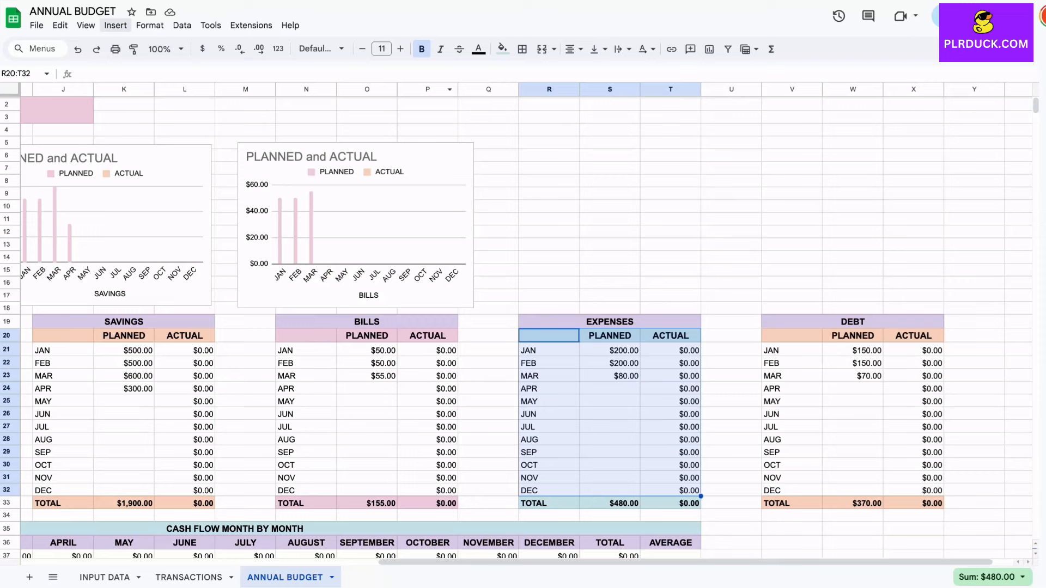
pyautogui.click(115, 25)
pyautogui.click(133, 161)
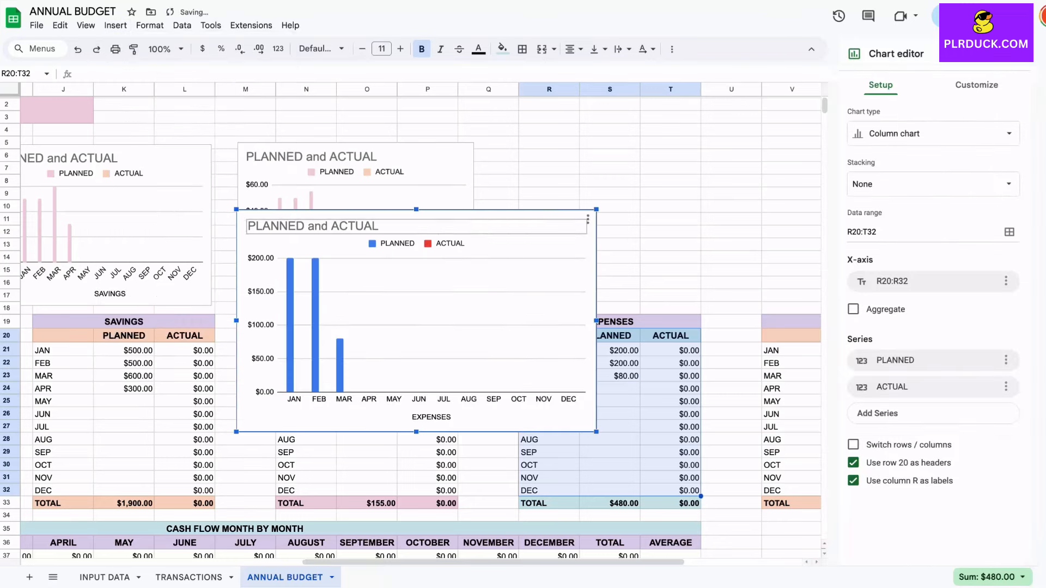
# - Recolour the expenses chart with the custom light pink for the PLANNED series and the custom peach for the ACTUAL series
pyautogui.click(149, 278)
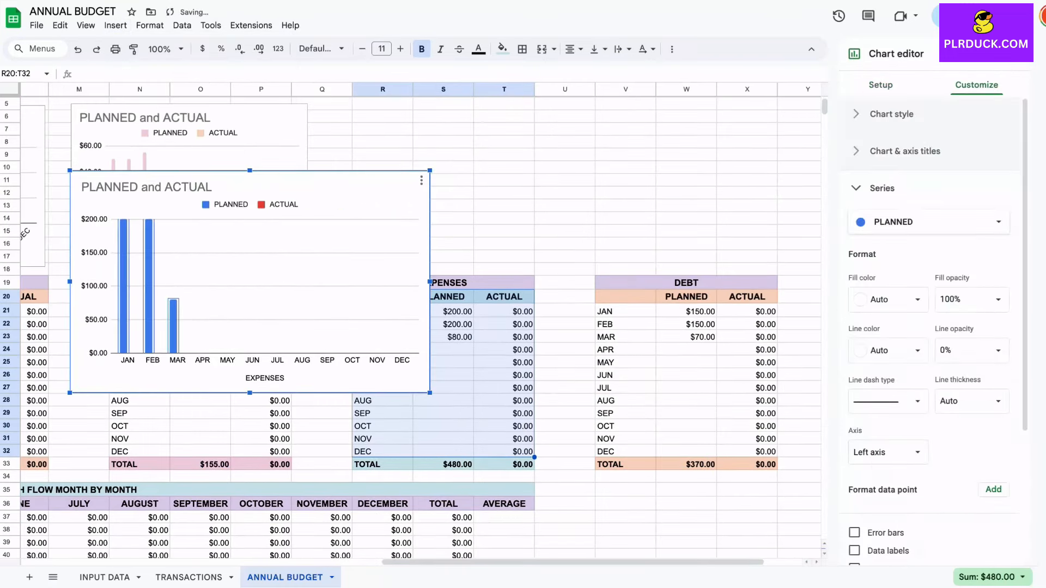
pyautogui.click(888, 299)
pyautogui.click(874, 502)
pyautogui.click(929, 221)
pyautogui.click(893, 236)
pyautogui.click(888, 300)
pyautogui.click(887, 502)
# - Move the expenses chart above the EXPENSES block and shrink it to about rows 5 to 18 and columns Q to U
pyautogui.moveTo(163, 187); pyautogui.dragTo(369, 139)
pyautogui.moveTo(276, 122); pyautogui.dragTo(337, 114)
pyautogui.moveTo(602, 186); pyautogui.dragTo(555, 186)
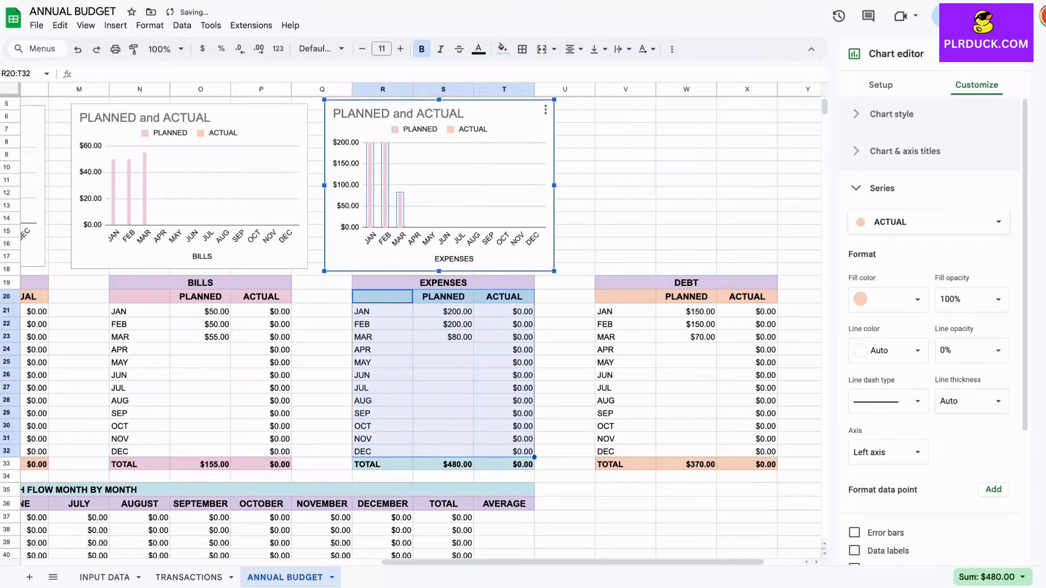
# - Insert a column chart of the monthly planned and actual debt from the range V20:X32
pyautogui.click(586, 193)
pyautogui.hscroll(1, 585, 193)
pyautogui.moveTo(757, 305); pyautogui.dragTo(879, 459)
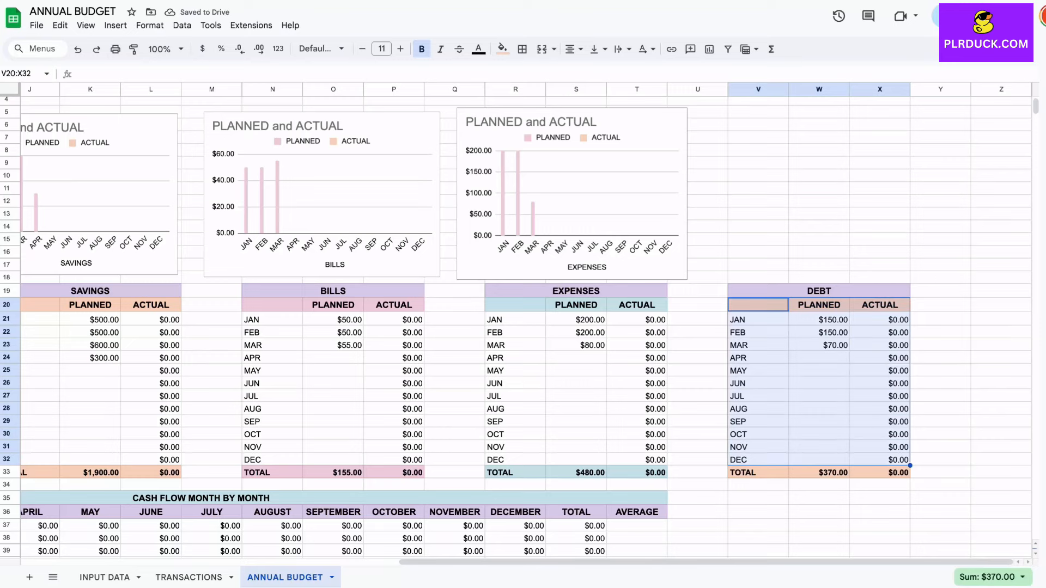
pyautogui.click(116, 25)
pyautogui.click(133, 162)
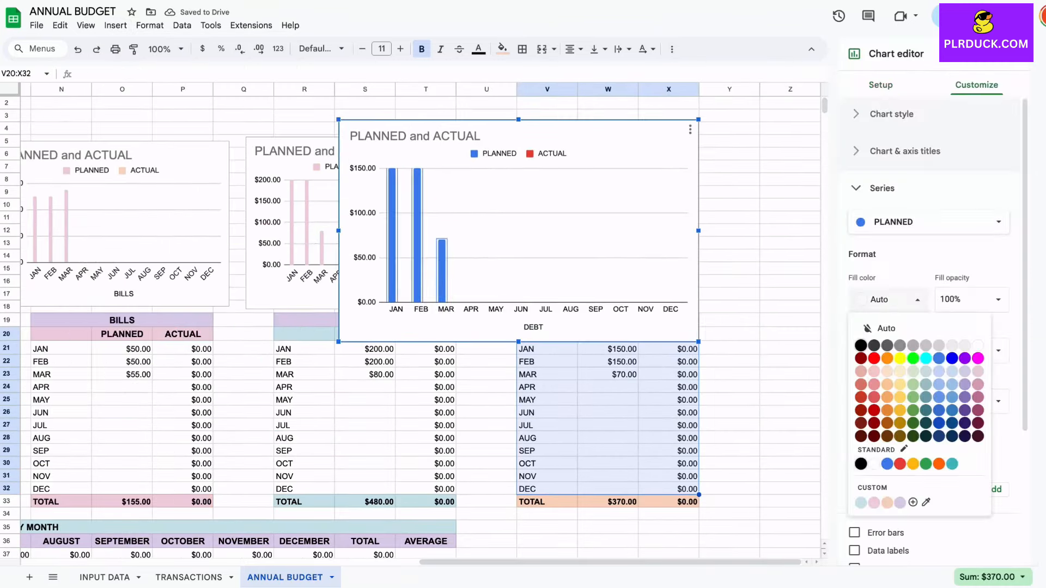
# - Colour the debt chart's PLANNED series light pink and ACTUAL series peach, and fit the chart above the DEBT block
pyautogui.click(873, 502)
pyautogui.click(929, 222)
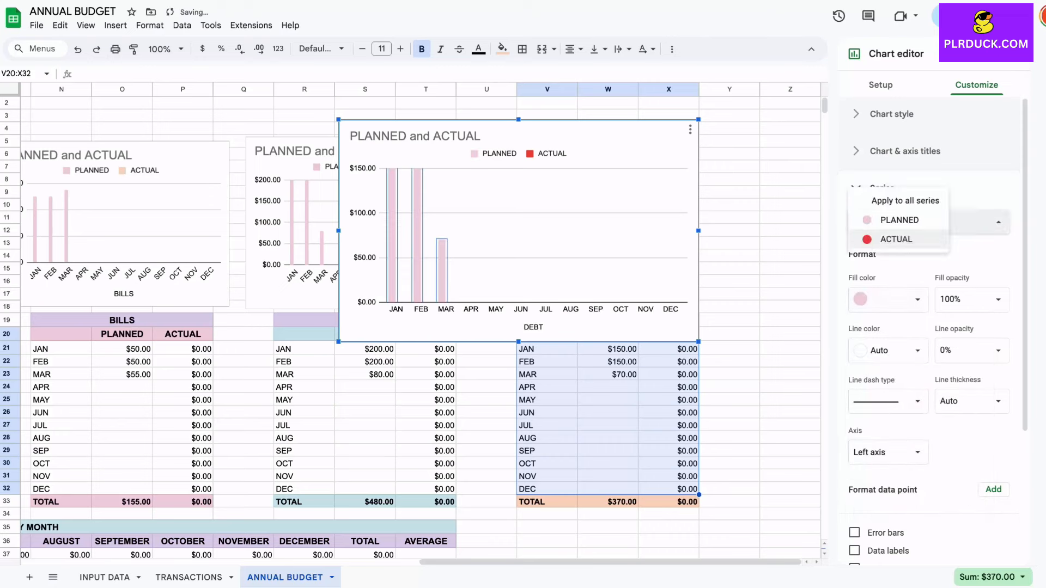
pyautogui.click(899, 237)
pyautogui.click(887, 299)
pyautogui.click(886, 502)
pyautogui.moveTo(339, 119); pyautogui.dragTo(443, 184)
pyautogui.moveTo(490, 205); pyautogui.dragTo(534, 161)
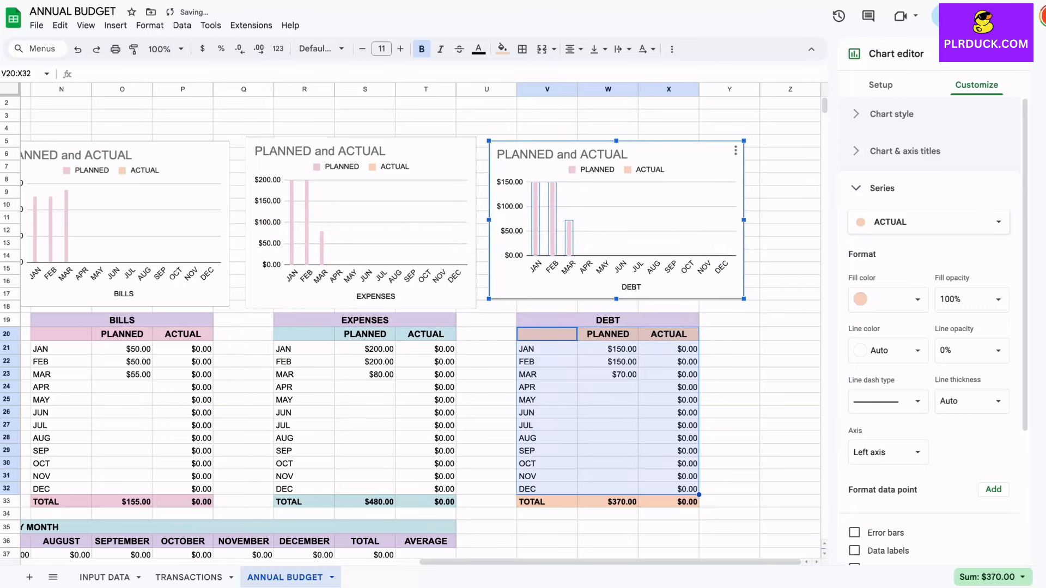
# - Change the income chart's title to "INCOME PLANNED and ACTUAL"
pyautogui.hscroll(-15, 419, 322)
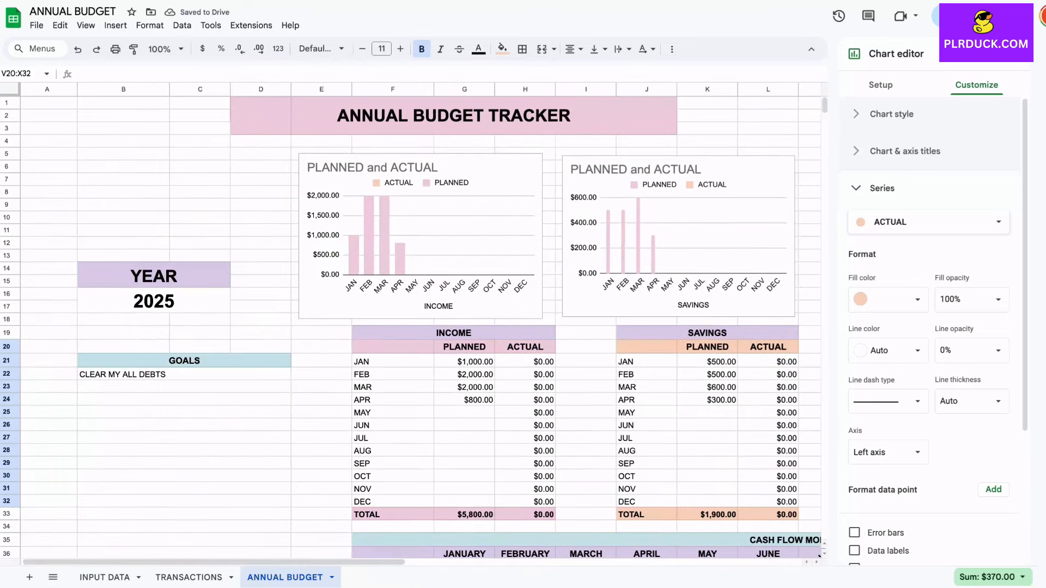
pyautogui.click(313, 170)
pyautogui.click(312, 171)
pyautogui.press('Left')
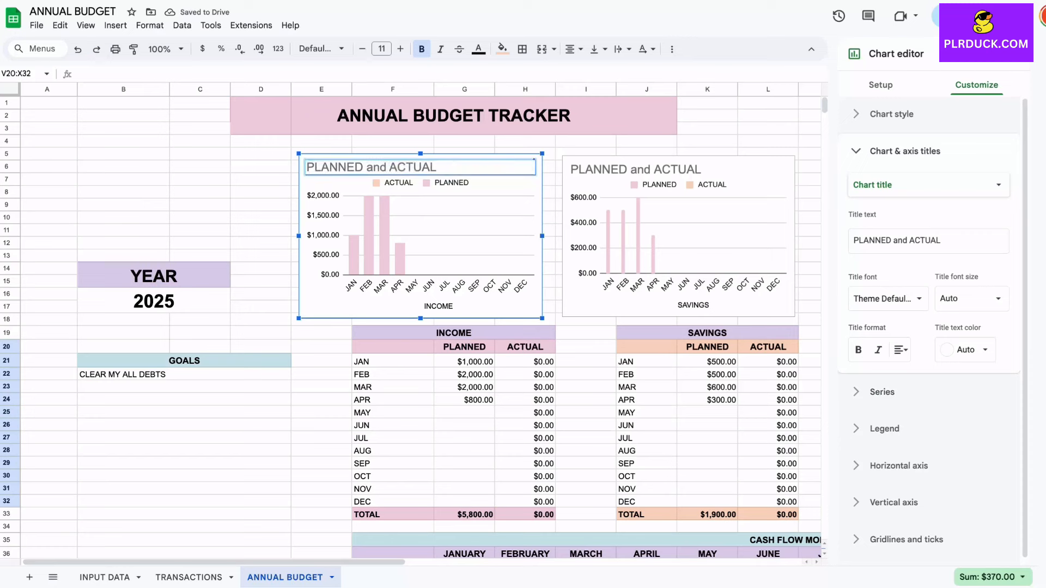
pyautogui.write('IN')
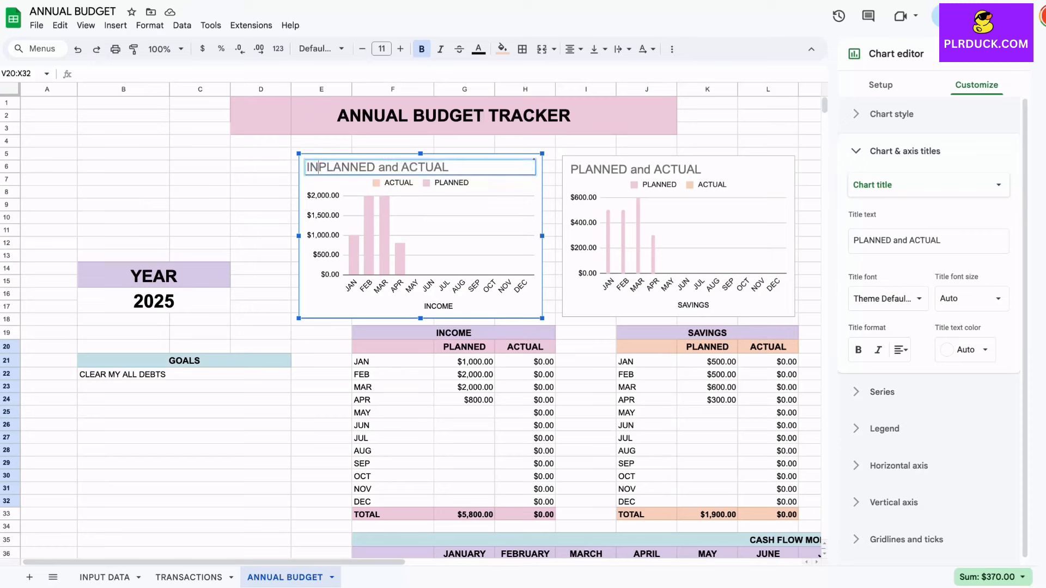
pyautogui.write('COME')
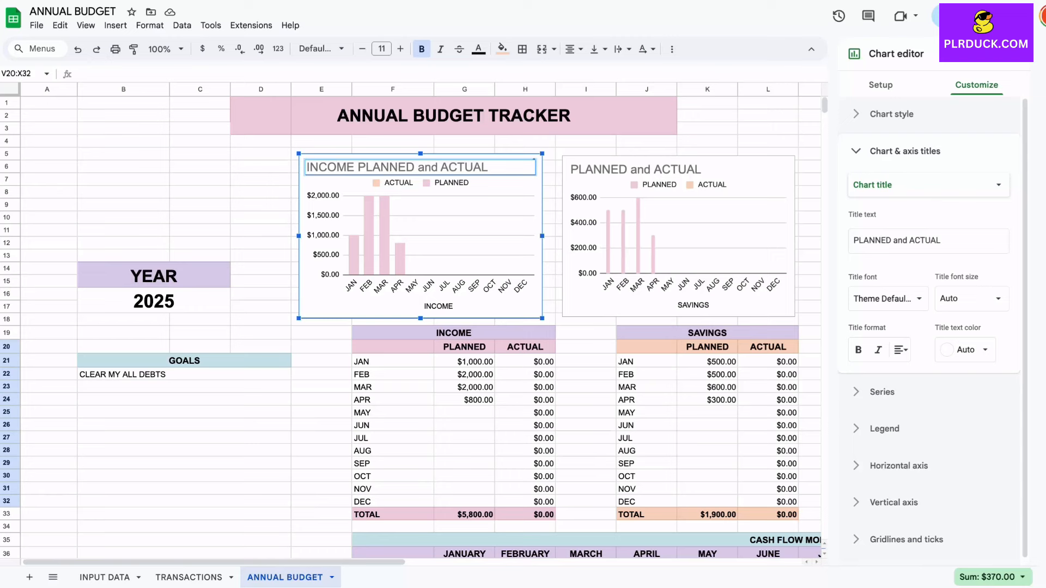
# - Change the savings chart's title to "SAVINGS PLANNED and ACTUAL"
pyautogui.click(635, 170)
pyautogui.doubleClick(635, 169)
pyautogui.press('Left')
pyautogui.write('SAVINGS')
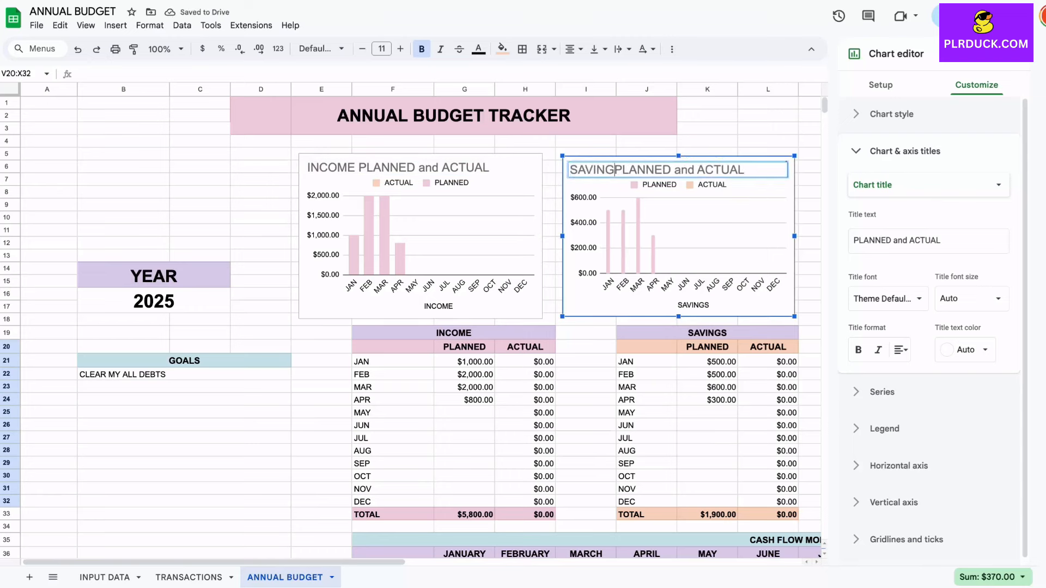
# - Change the bills chart's title to "BILLS PLANNED and ACTUAL"
pyautogui.hscroll(11, 420, 326)
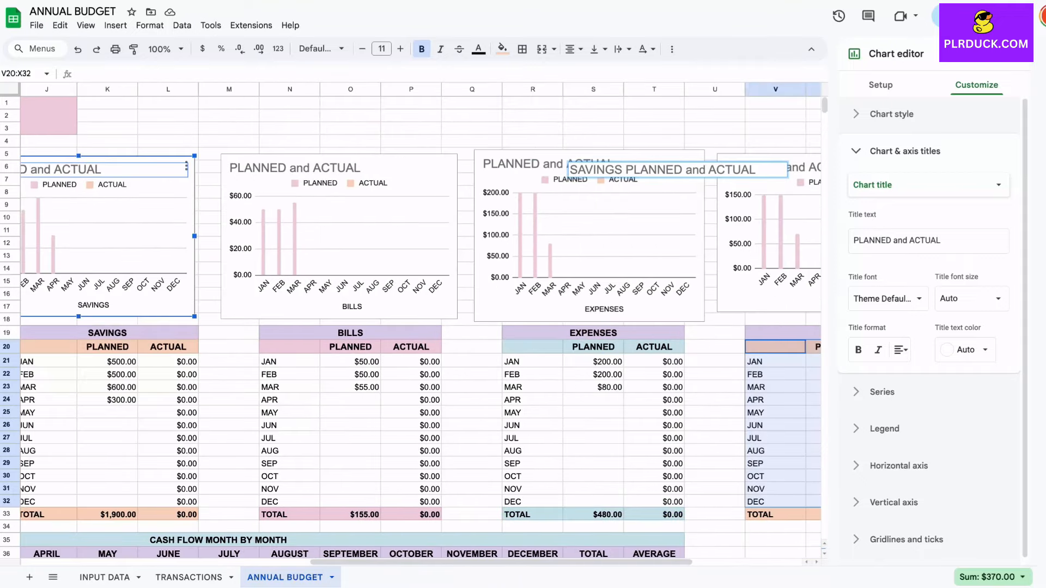
pyautogui.click(232, 165)
pyautogui.click(232, 165)
pyautogui.doubleClick(232, 165)
pyautogui.click(232, 165)
pyautogui.write('BILLS')
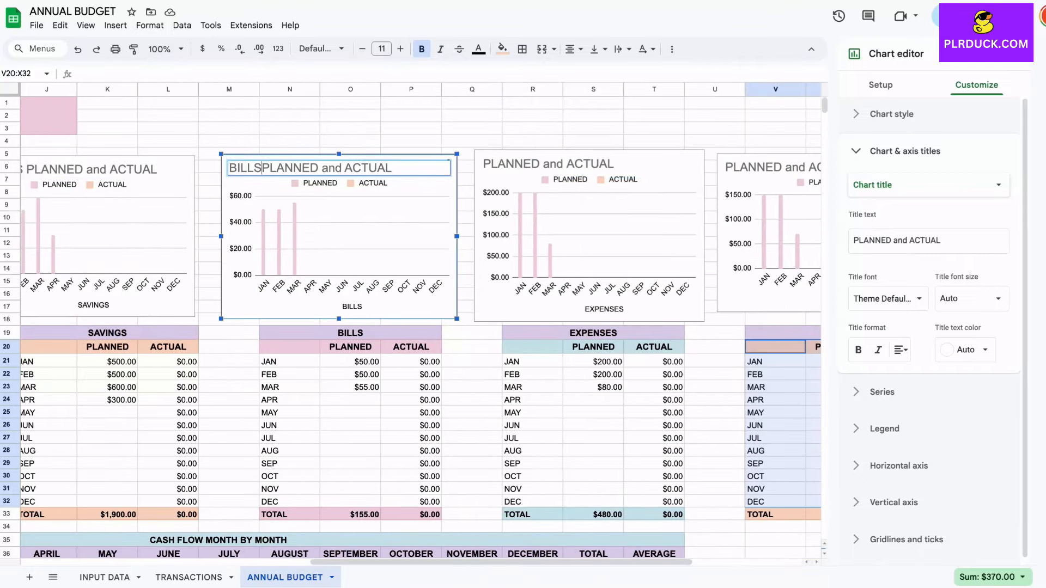
# - Change the expenses chart's title to "EXPENSES PLANNED and ACTUAL"
pyautogui.doubleClick(486, 164)
pyautogui.doubleClick(483, 163)
pyautogui.click(483, 164)
pyautogui.write('E')
pyautogui.write('XPENSES')
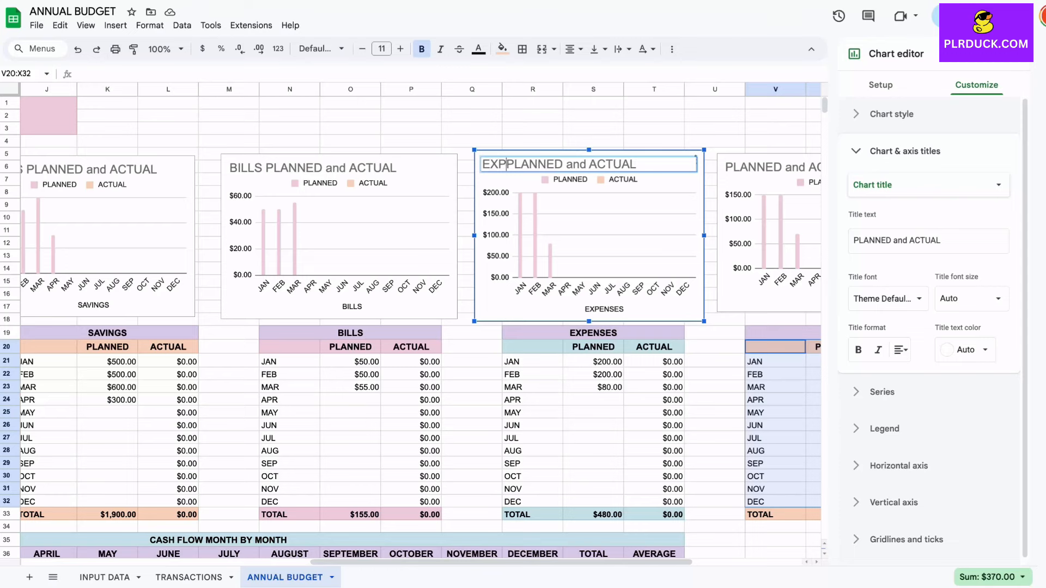
# - Add the word "DEBT" in front of the debt chart's PLANNED and ACTUAL title
pyautogui.click(781, 228)
pyautogui.hscroll(4, 781, 228)
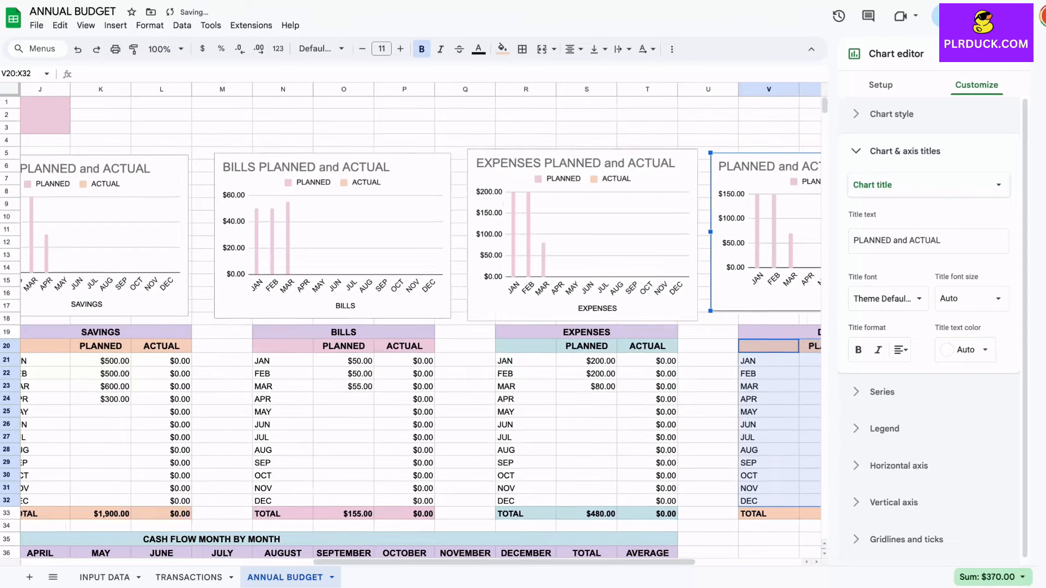
pyautogui.doubleClick(498, 163)
pyautogui.click(498, 164)
pyautogui.write('DEBT')
pyautogui.click(781, 372)
# - Apply all borders to the GOALS block, from its header down to row 40 (B21:D40)
pyautogui.hscroll(-13, 781, 372)
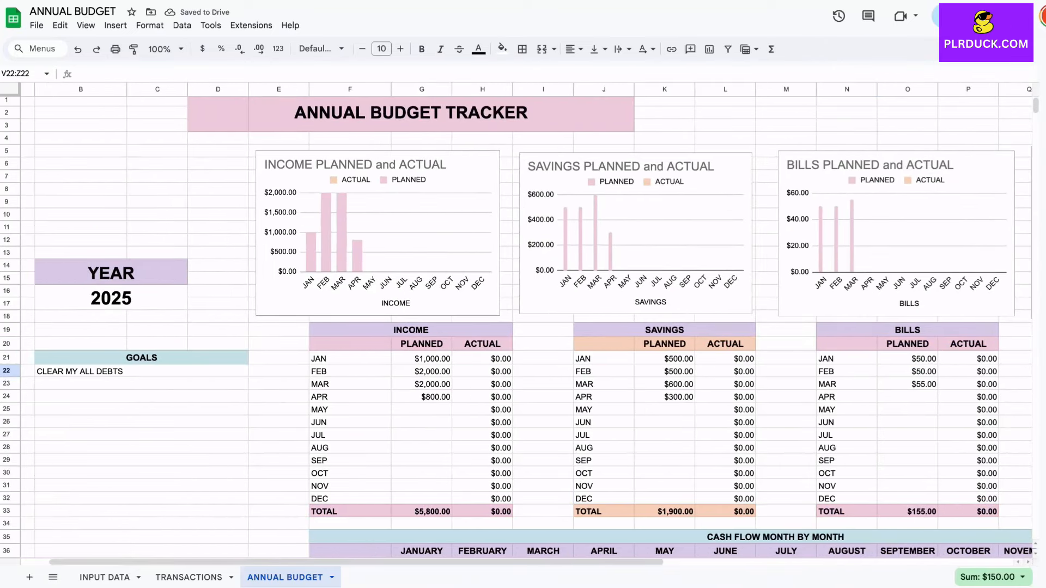
pyautogui.scroll(-3, 516, 323)
pyautogui.hscroll(-1, 516, 324)
pyautogui.moveTo(183, 222); pyautogui.dragTo(183, 467)
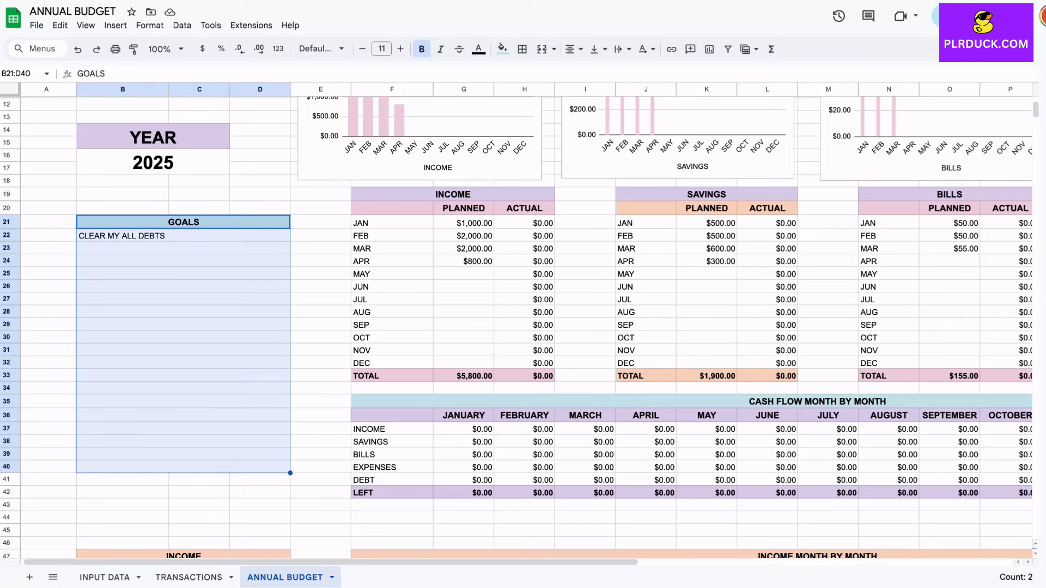
pyautogui.click(522, 49)
pyautogui.click(528, 74)
pyautogui.click(320, 299)
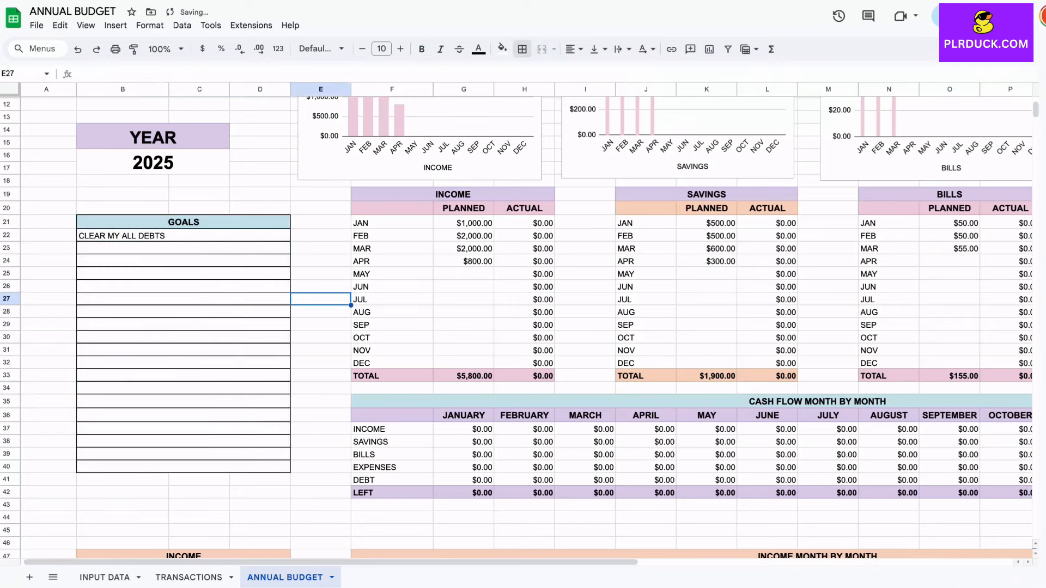
# - Apply all borders to the YEAR label and the year cell beneath it (B14:C17)
pyautogui.moveTo(153, 136); pyautogui.dragTo(152, 163)
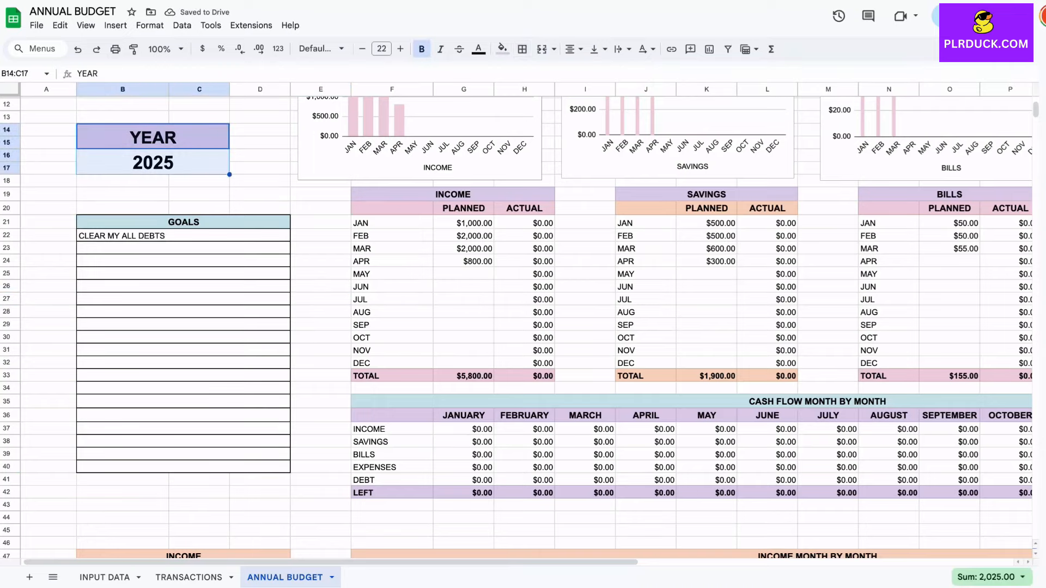
pyautogui.click(522, 49)
pyautogui.click(528, 74)
pyautogui.hscroll(2, 526, 323)
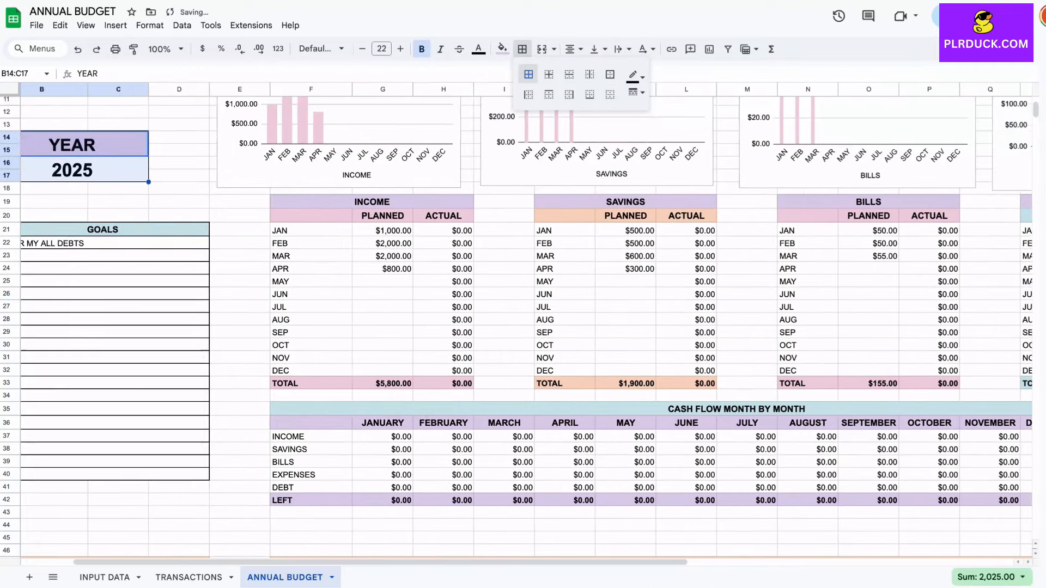
pyautogui.hscroll(1, 427, 311)
pyautogui.click(427, 310)
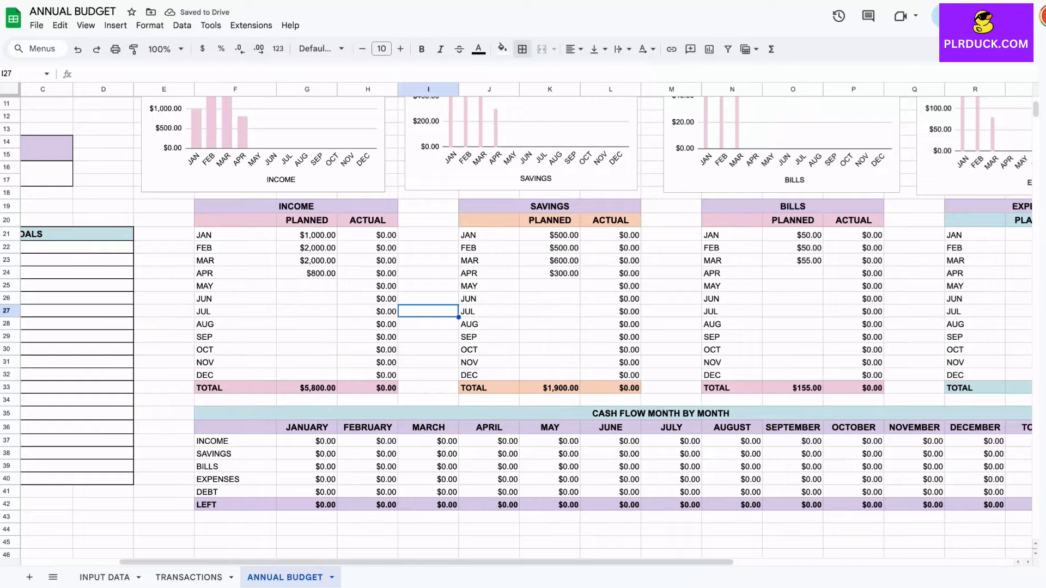
# - Look over the charts and planned/actual blocks of the annual budget, and check the TRANSACTIONS sheet's columns
pyautogui.hscroll(-3, 427, 310)
pyautogui.hscroll(6, 527, 324)
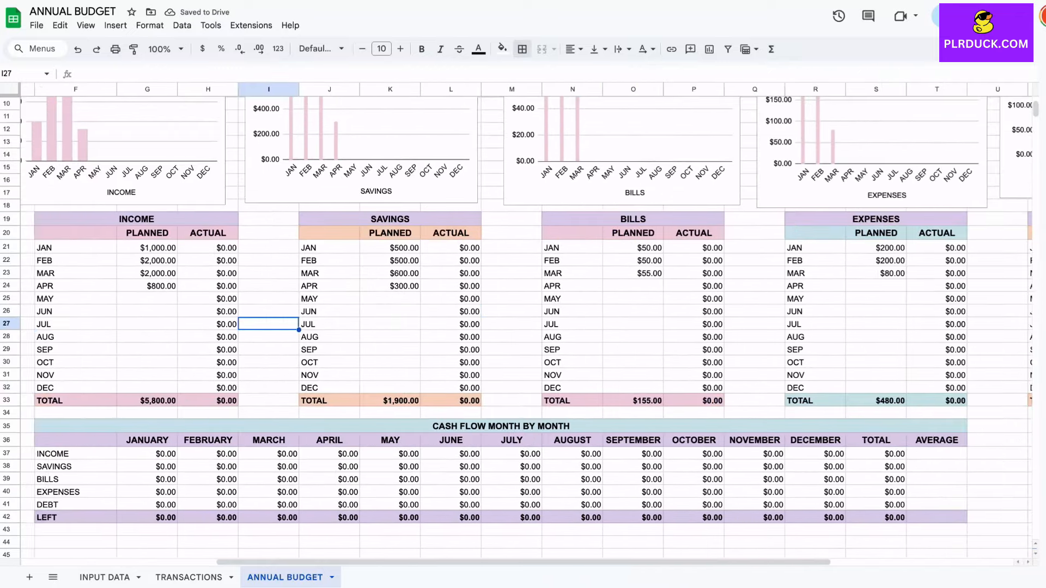
pyautogui.hscroll(-6, 526, 324)
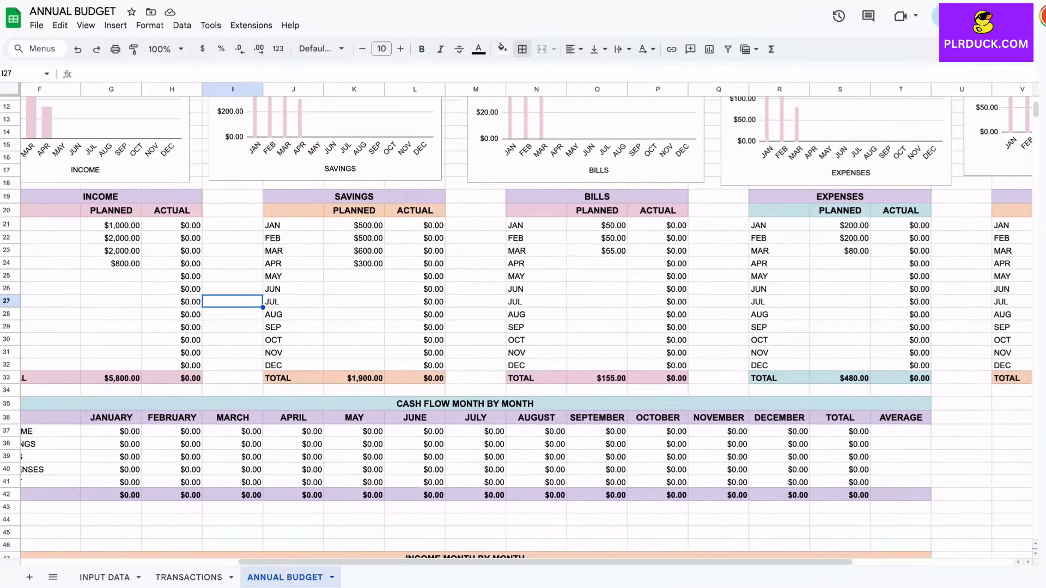
pyautogui.scroll(3, 526, 324)
pyautogui.hscroll(-1, 526, 323)
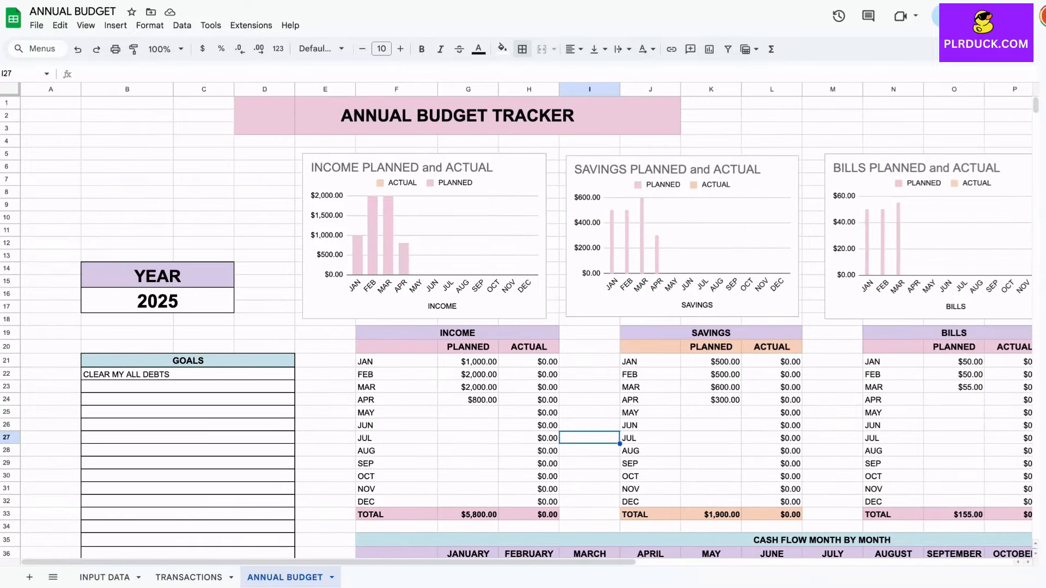
pyautogui.hscroll(1, 526, 323)
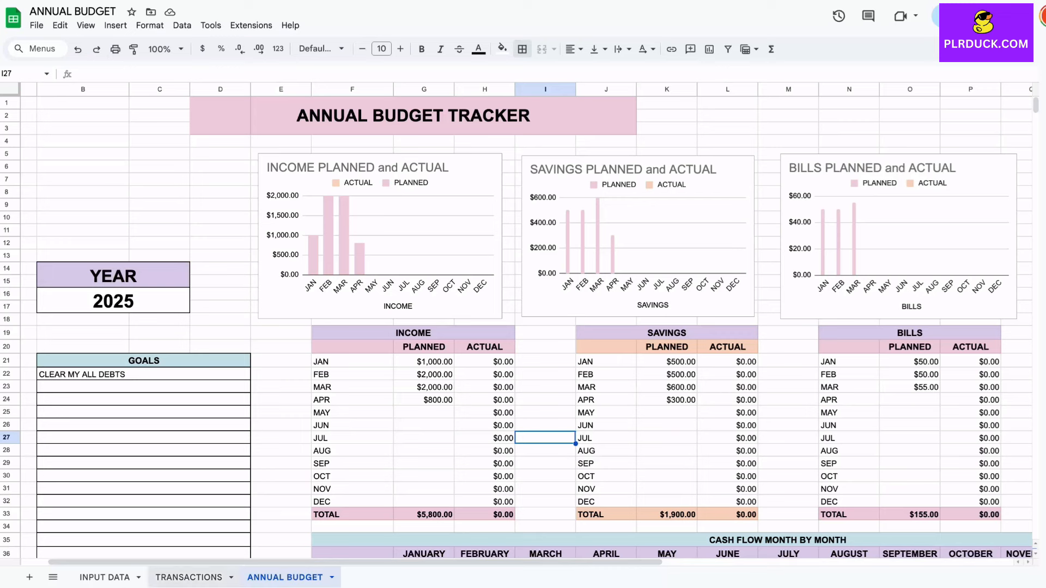
pyautogui.click(189, 577)
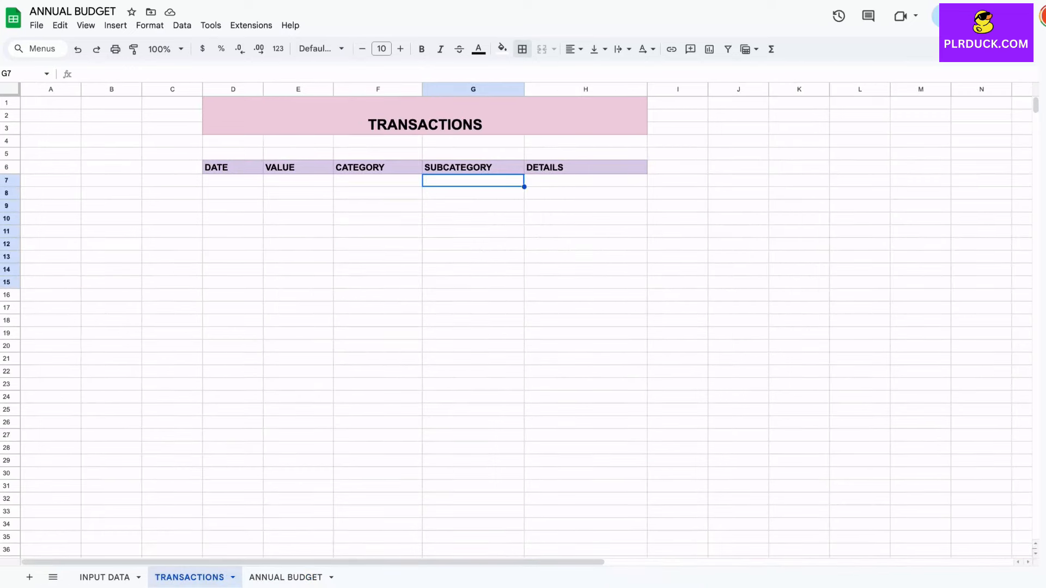
pyautogui.click(286, 577)
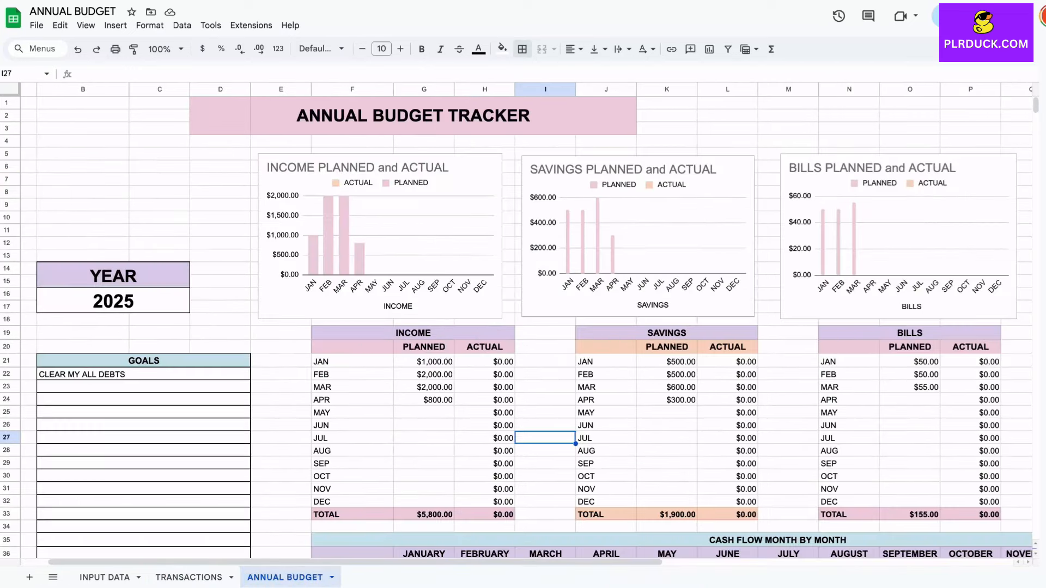
# - Review the ANNUAL BUDGET sheet's cash flow, income, savings and bills month-by-month tables and the titled charts above the monthly blocks
pyautogui.scroll(-10, 517, 323)
pyautogui.hscroll(1, 516, 324)
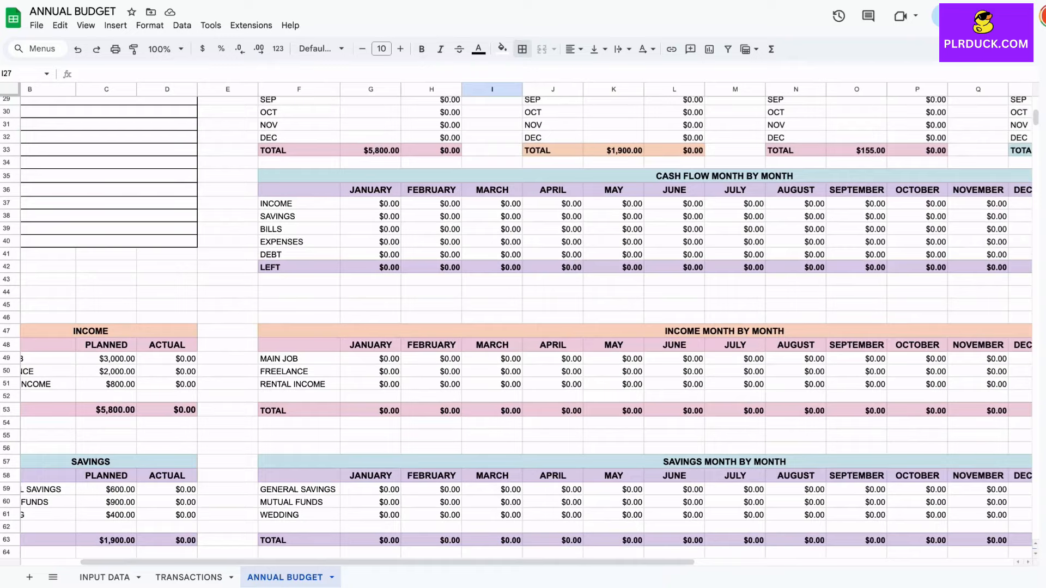
pyautogui.scroll(-2, 516, 323)
pyautogui.hscroll(1, 517, 323)
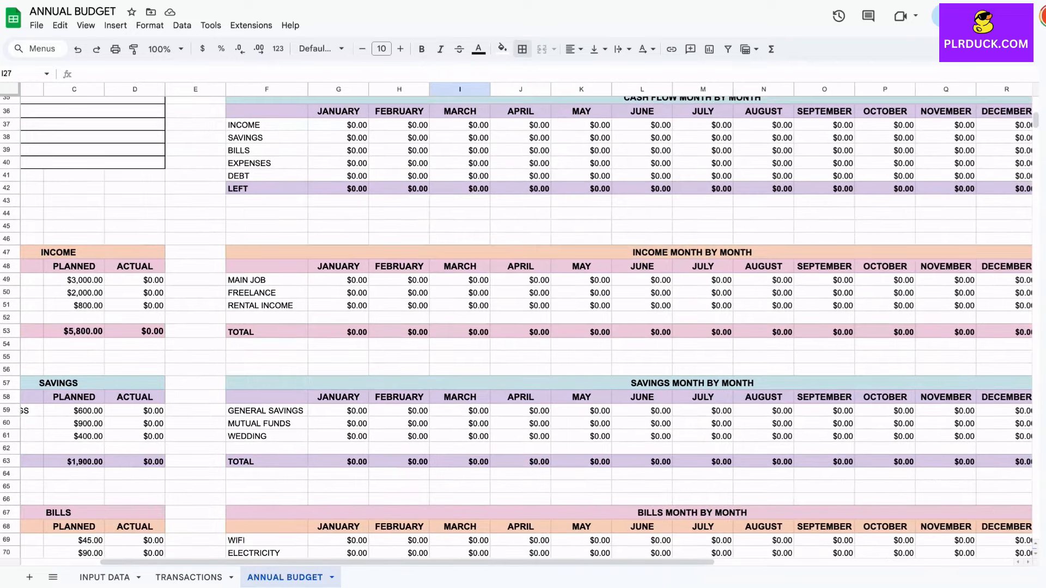
pyautogui.scroll(-8, 516, 323)
pyautogui.scroll(18, 517, 324)
pyautogui.hscroll(1, 516, 324)
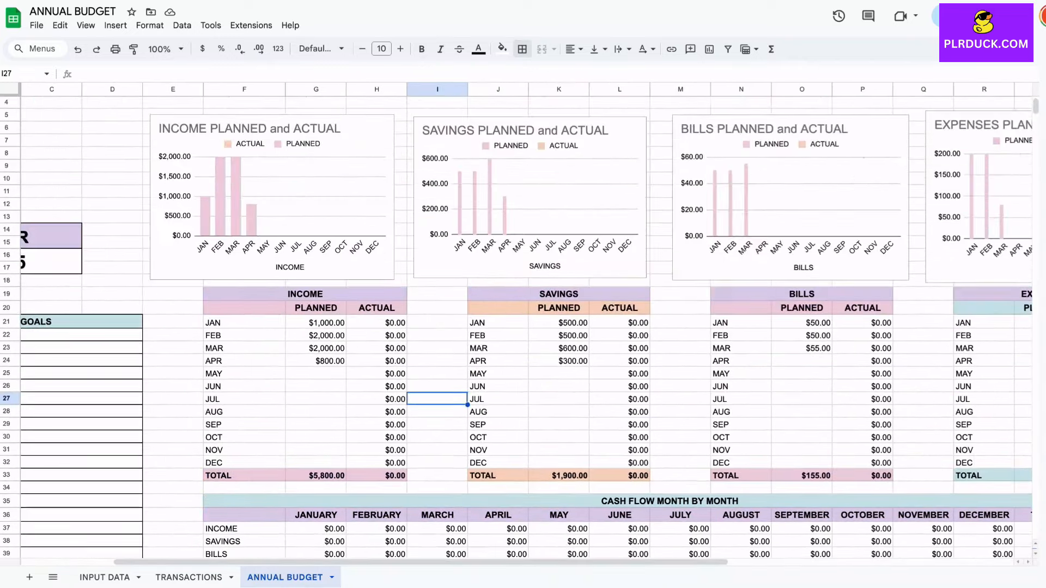
pyautogui.hscroll(4, 516, 324)
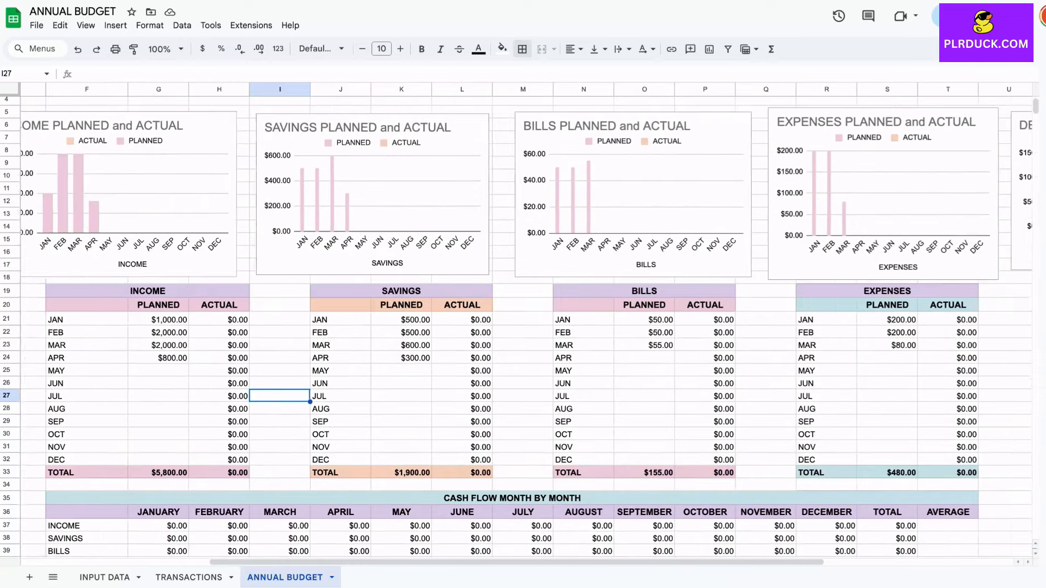
pyautogui.scroll(1, 516, 324)
pyautogui.hscroll(-5, 516, 323)
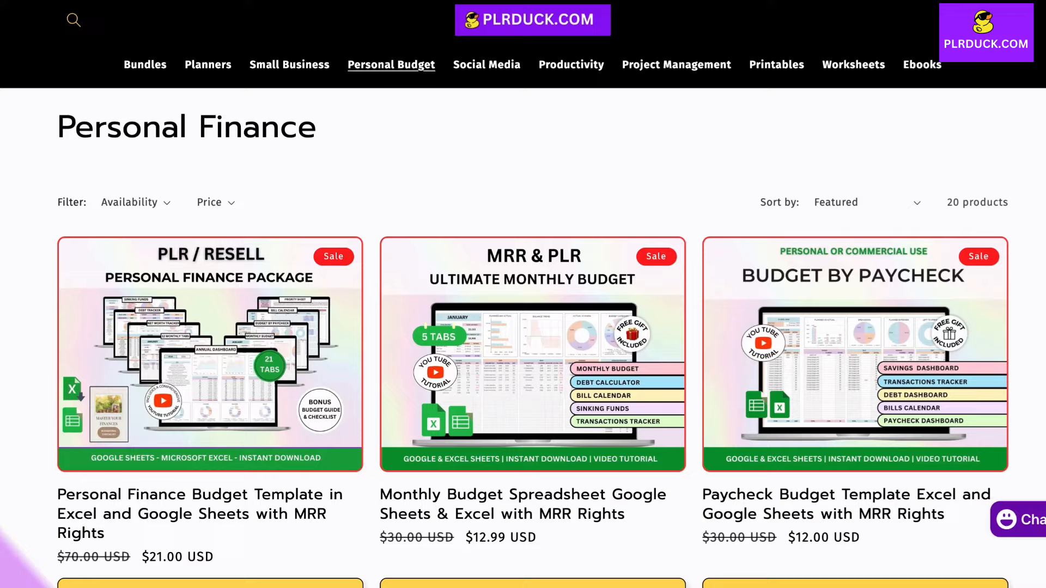
# - Browse the budget and tracker spreadsheet templates in the Personal Finance collection on the PLRDUCK.COM store
pyautogui.scroll(-10, 533, 294)
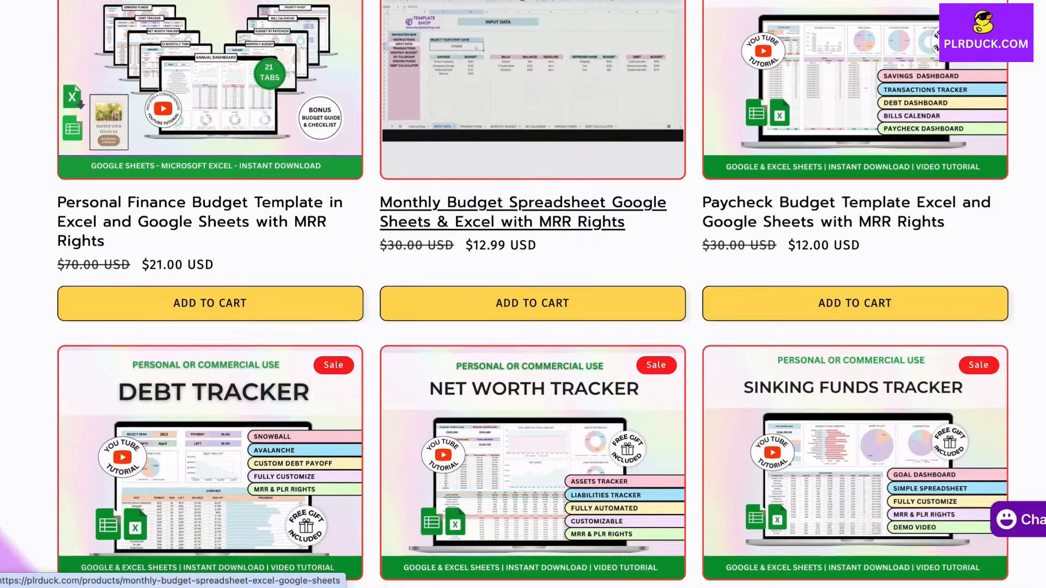
pyautogui.scroll(-5, 532, 261)
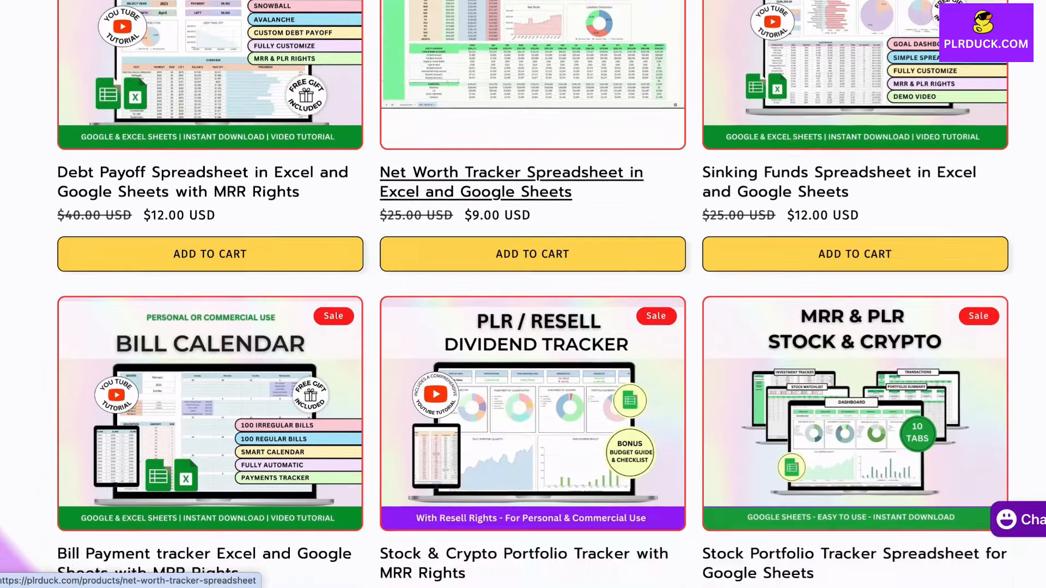
pyautogui.scroll(-8, 533, 294)
pyautogui.scroll(9, 533, 294)
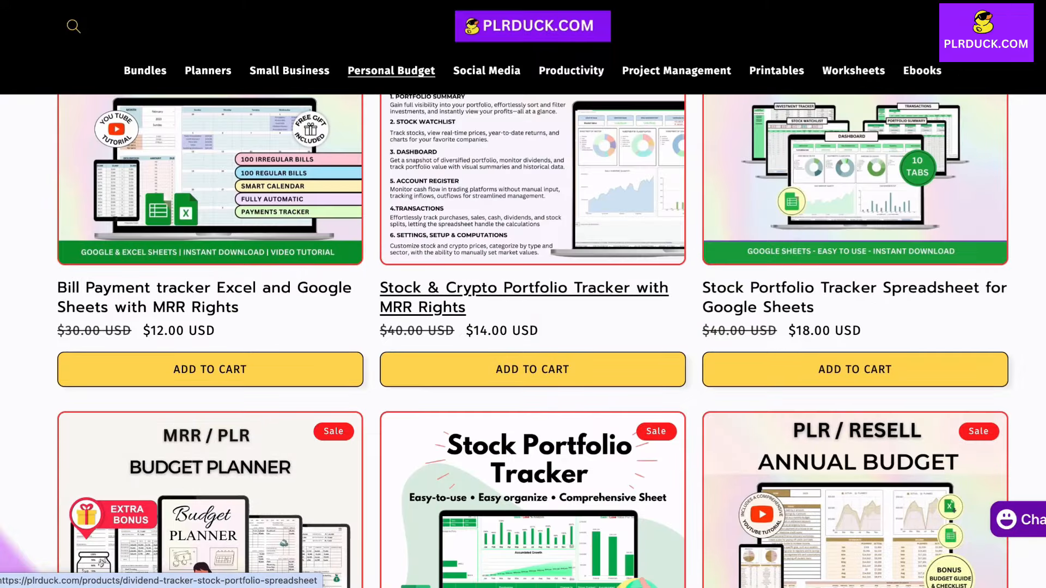
pyautogui.scroll(9, 532, 326)
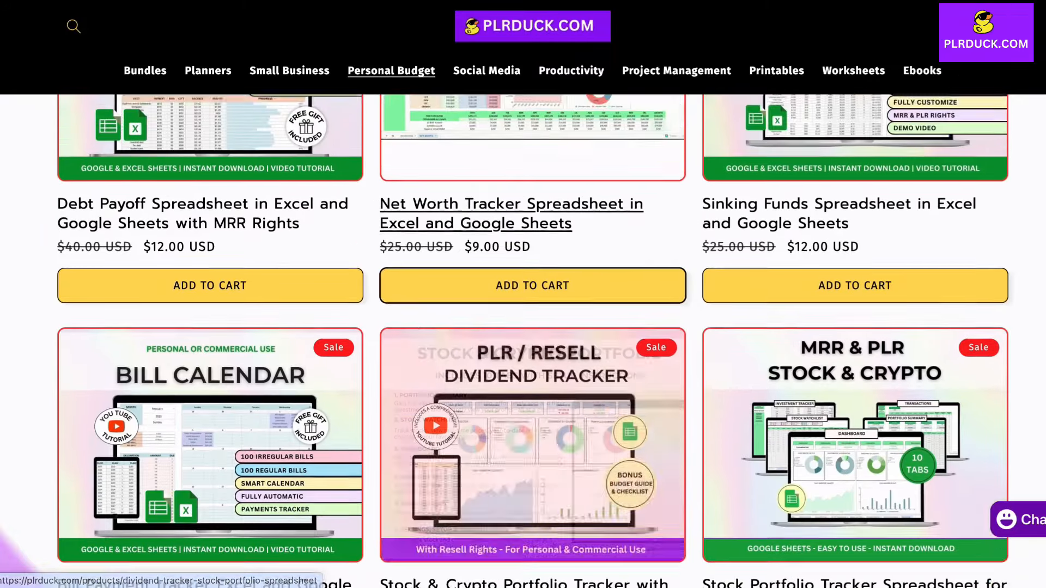
pyautogui.scroll(5, 512, 450)
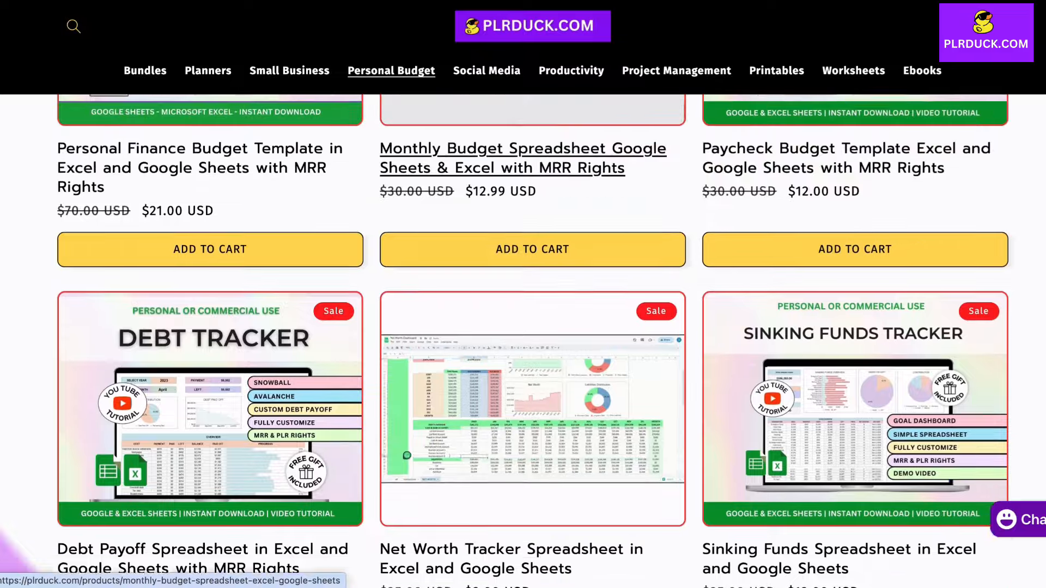
pyautogui.scroll(5, 532, 218)
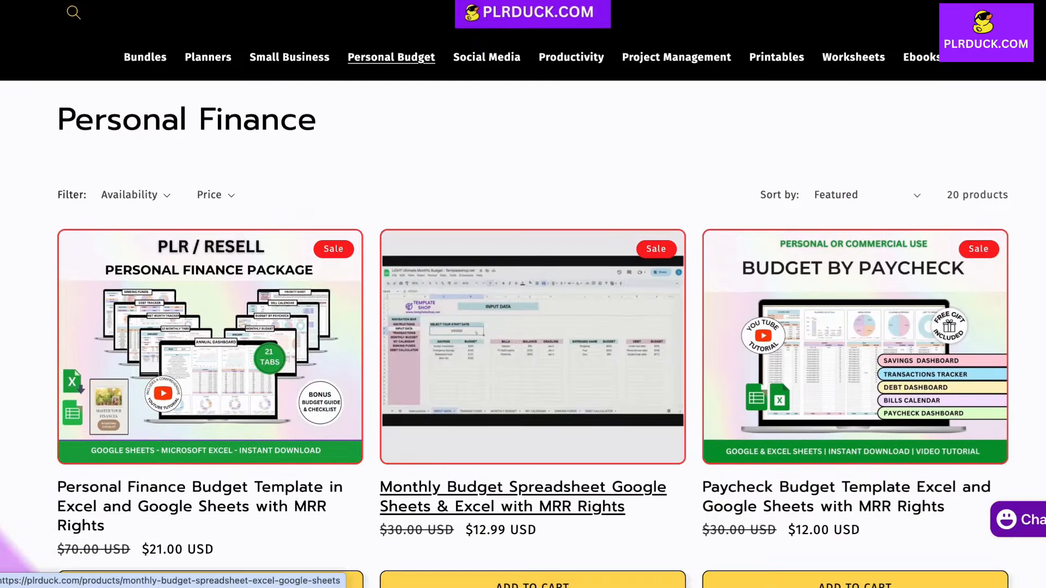
pyautogui.scroll(-10, 476, 333)
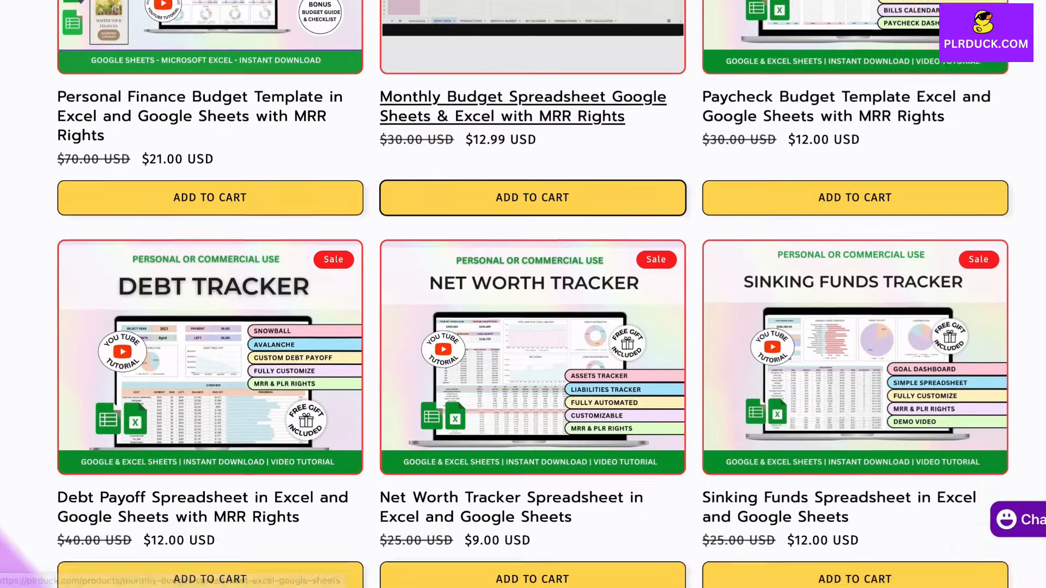